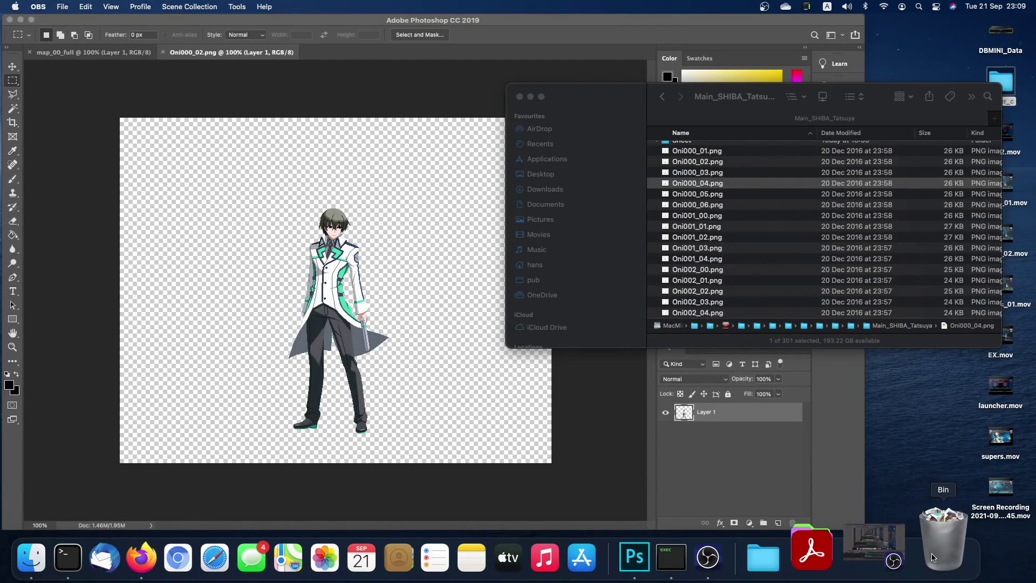
Permanently empty the Bin from the Dock.
{"action": "right_click", "coordinate": [933, 557]}
{"action": "left_click", "coordinate": [945, 488]}
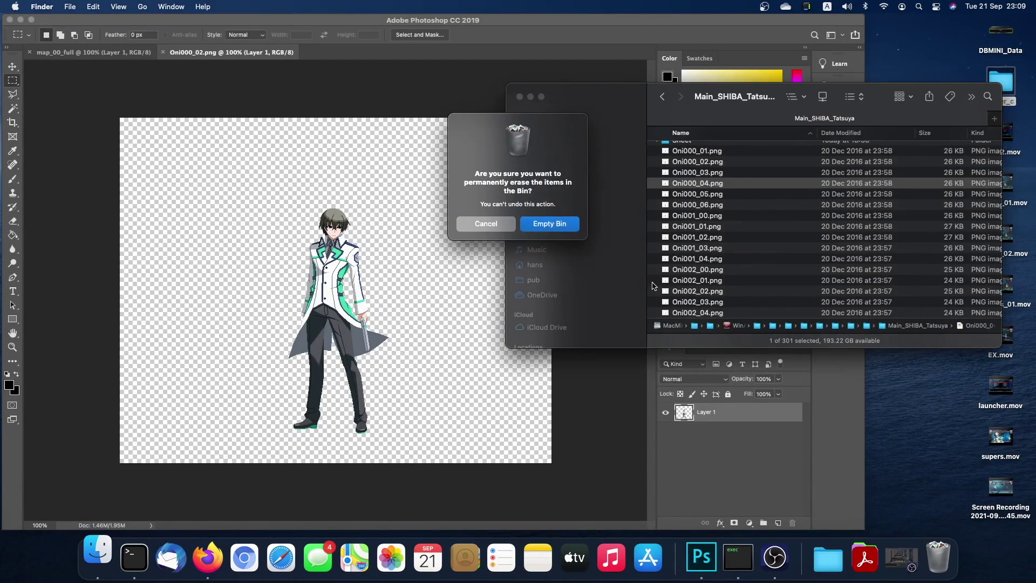
{"action": "left_click", "coordinate": [559, 224]}
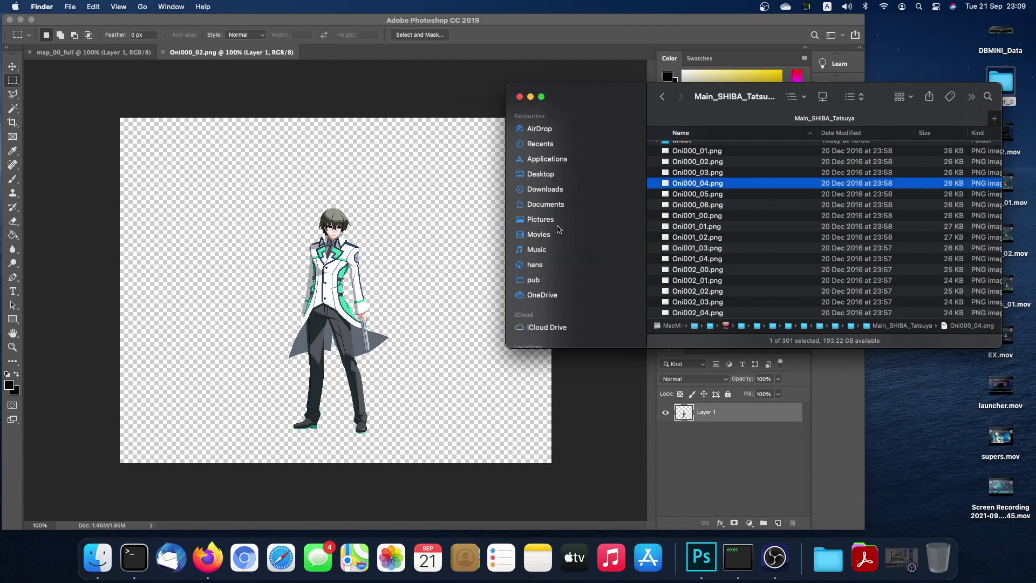
Select Oni000_03.png in the Main_SHIBA_Tatsuya sprite folder.
{"action": "left_click", "coordinate": [573, 23]}
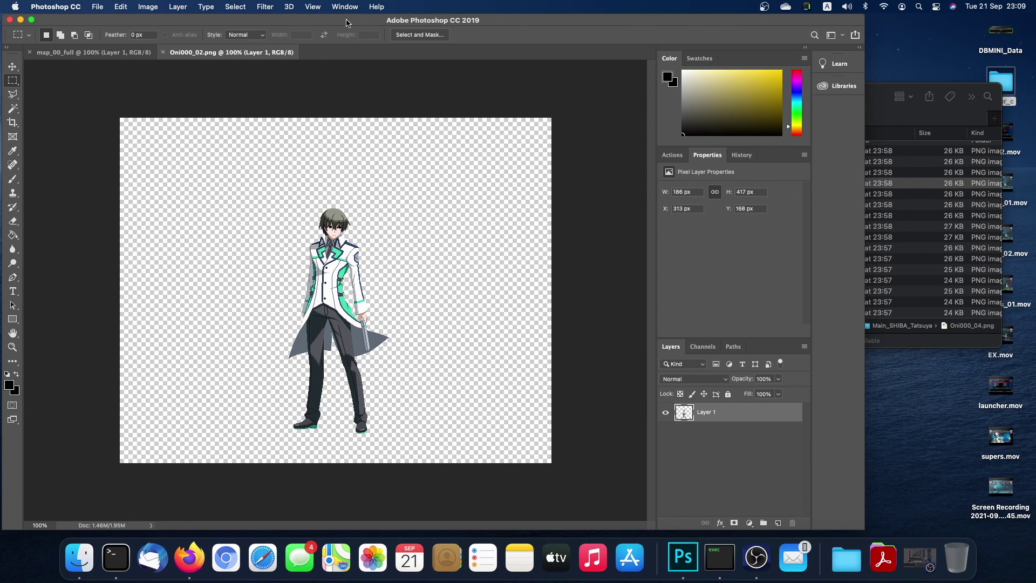
{"action": "left_click", "coordinate": [959, 271]}
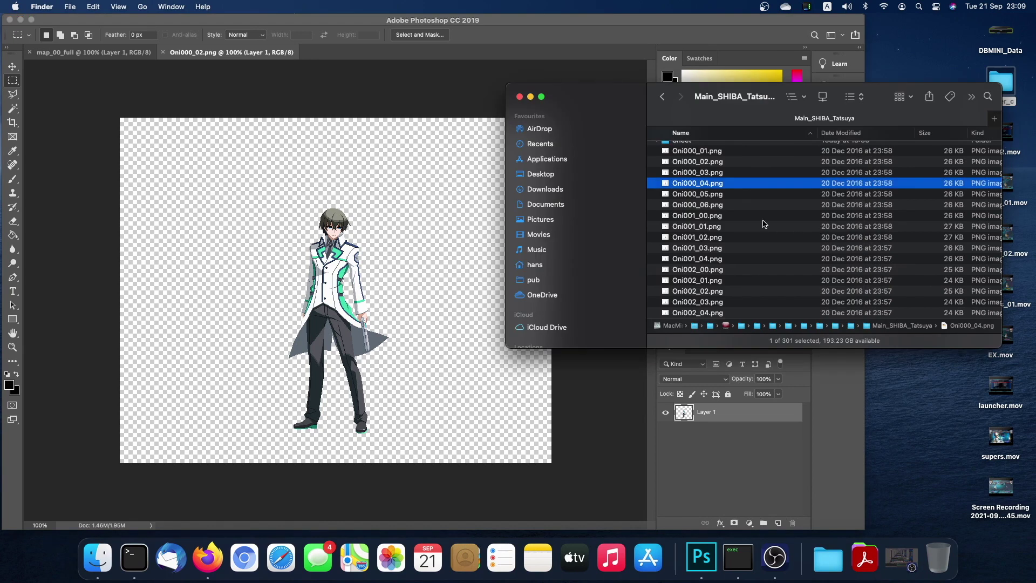
{"action": "left_click", "coordinate": [704, 173]}
{"action": "left_click", "coordinate": [220, 549]}
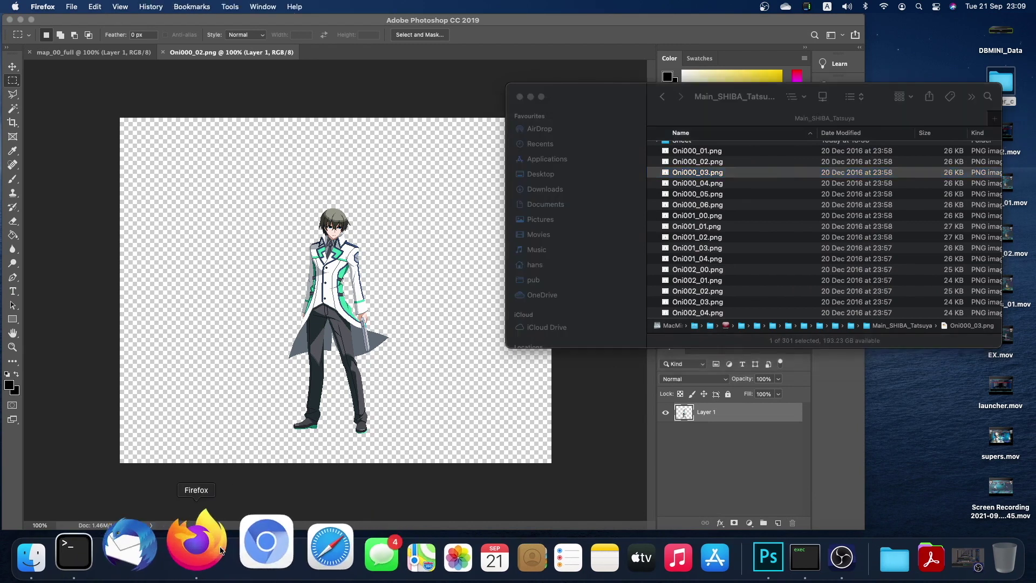
Load mugenfreeforall.com in Firefox.
{"action": "left_click", "coordinate": [233, 48]}
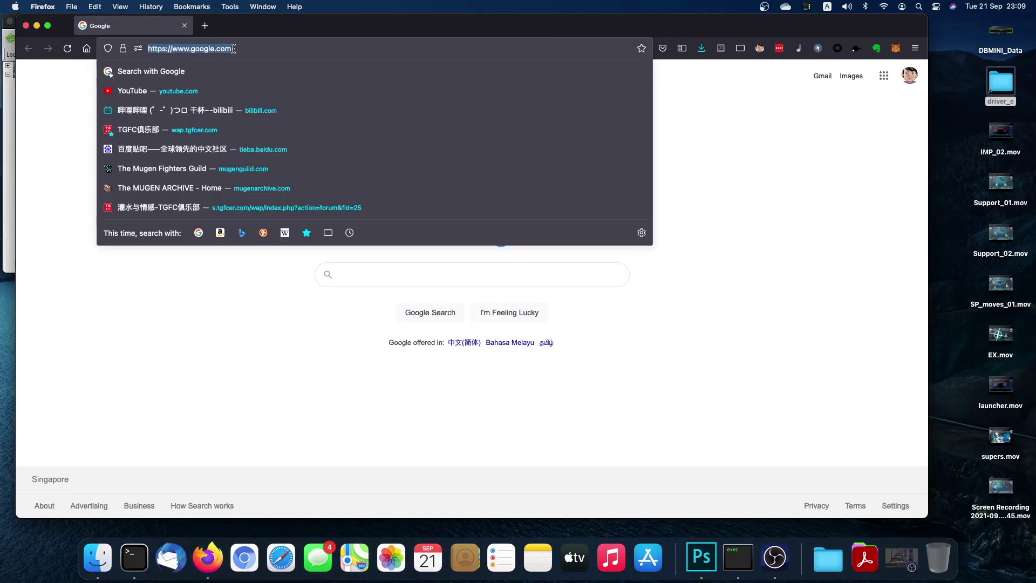
{"action": "type", "text": "mugenfreeforall.com/"}
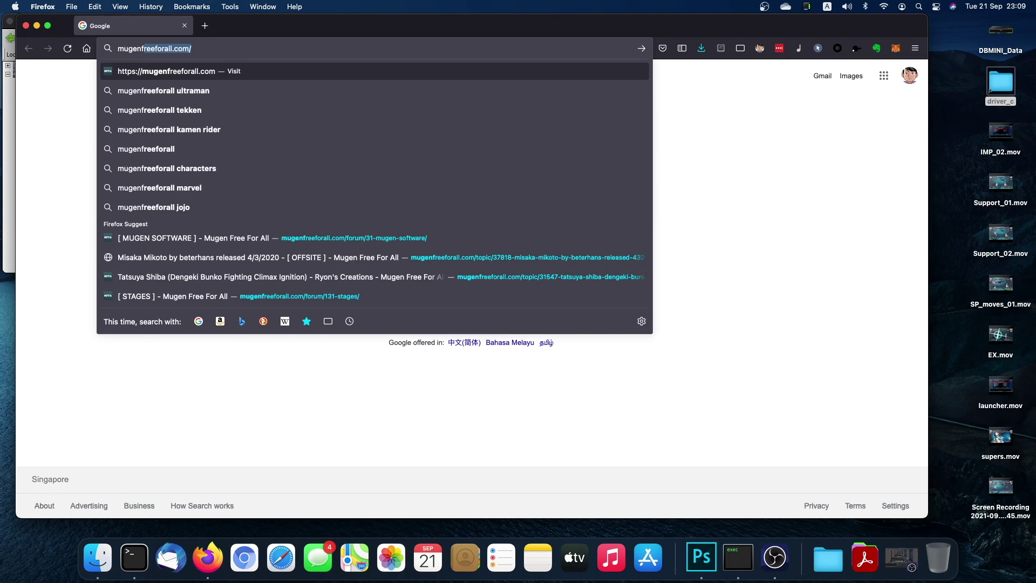
{"action": "key", "text": "Return"}
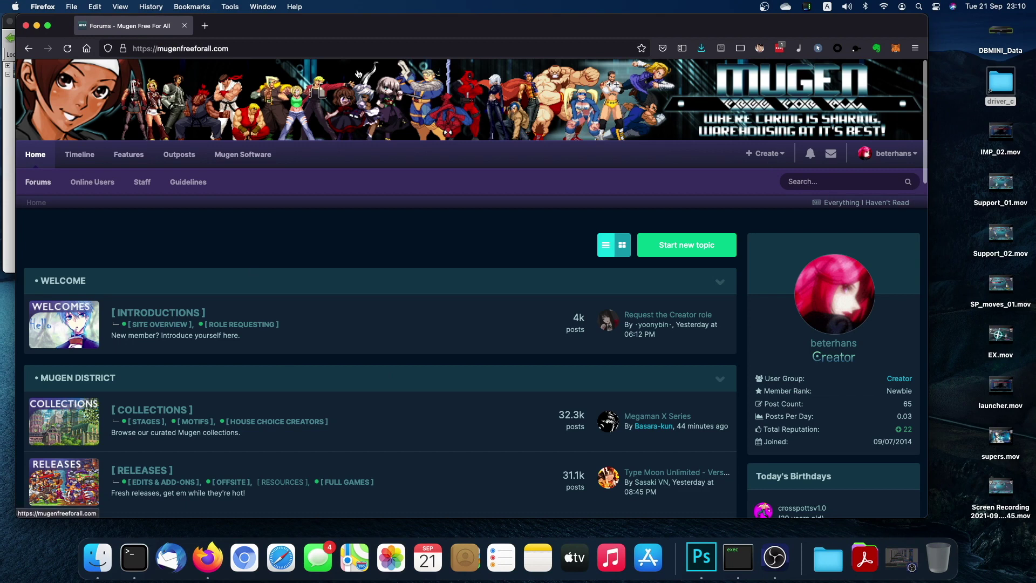
Replace the forum tab with an empty new tab and return to the Photoshop space.
{"action": "left_click", "coordinate": [204, 26]}
{"action": "left_click", "coordinate": [185, 26]}
{"action": "key", "text": "ctrl+Right"}
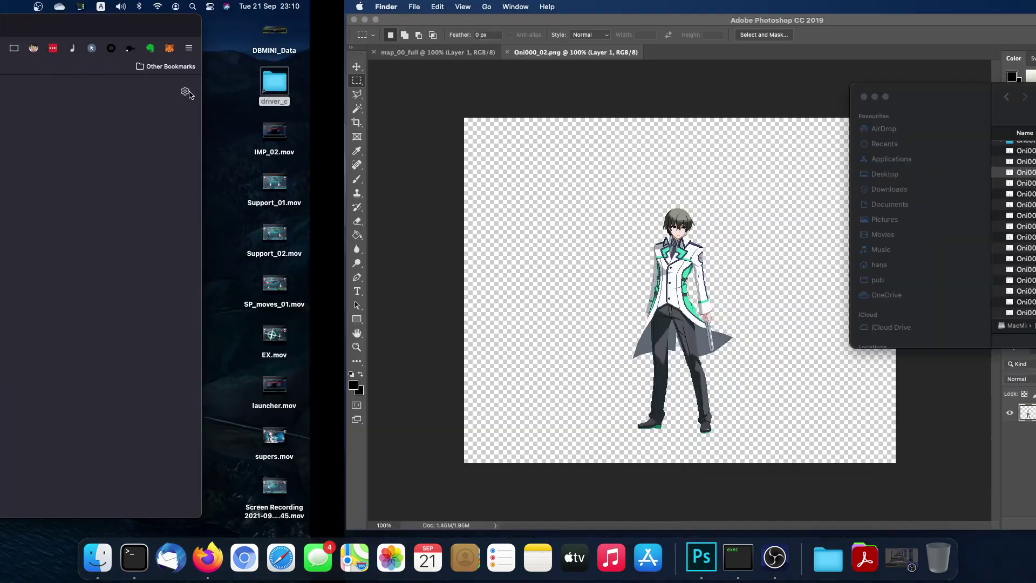
Quick Look through several Oni sprite poses, ending on Oni001_04.png.
{"action": "left_click", "coordinate": [312, 24]}
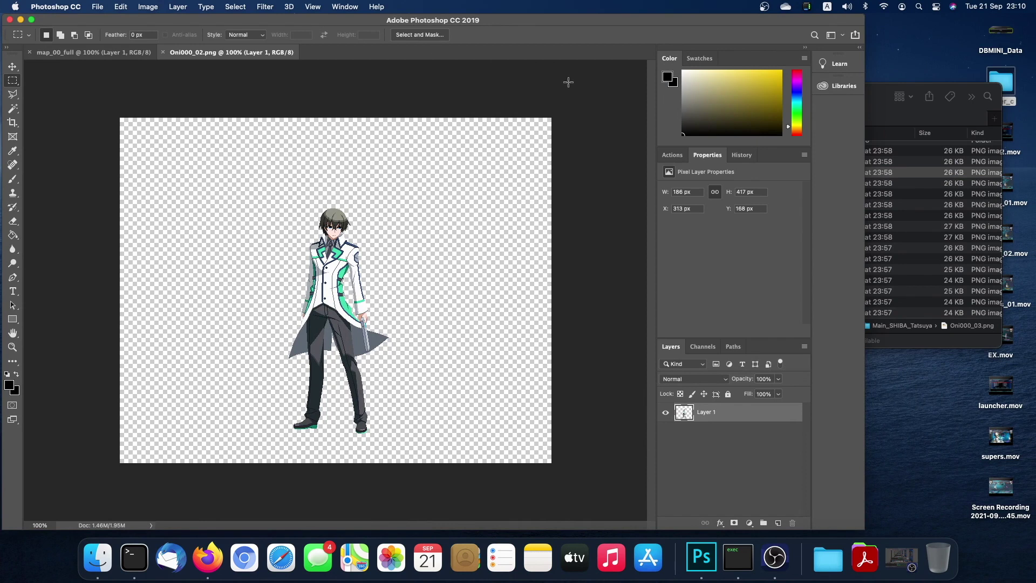
{"action": "left_click", "coordinate": [902, 241]}
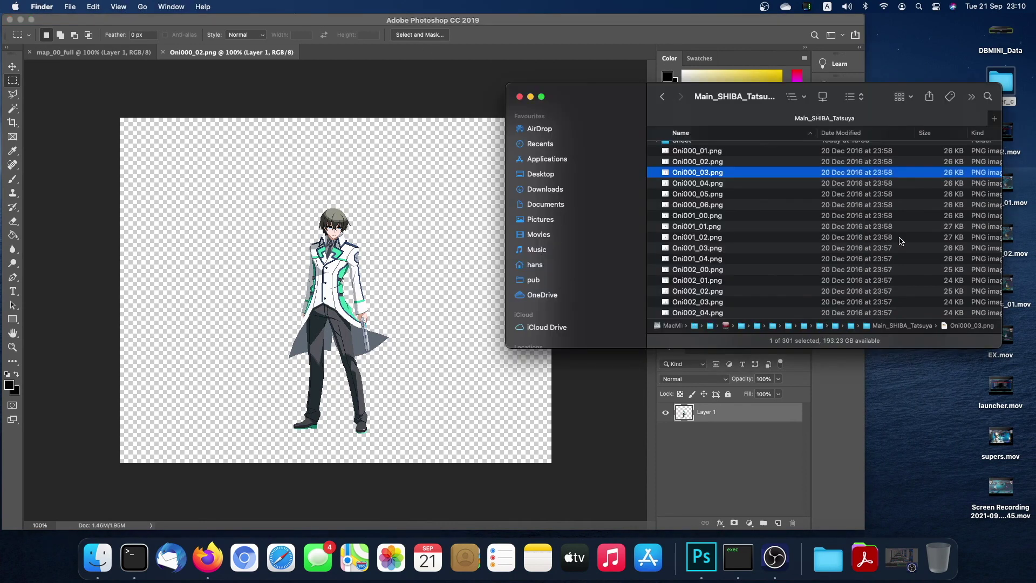
{"action": "left_click", "coordinate": [729, 217]}
{"action": "key", "text": "space"}
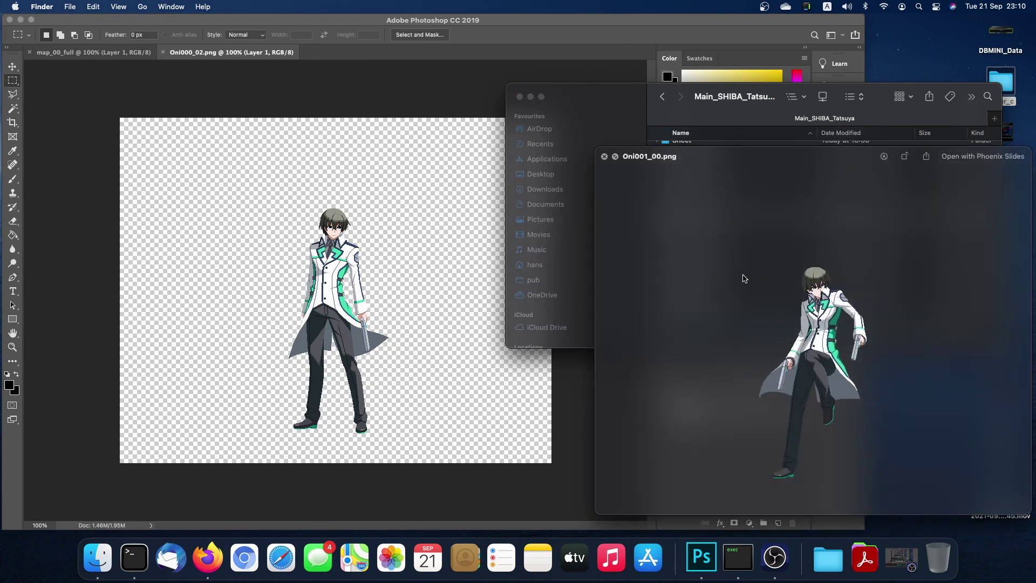
{"action": "key", "text": "Down"}
{"action": "key", "text": "Down"}
{"action": "key", "text": "Up"}
{"action": "key", "text": "Up"}
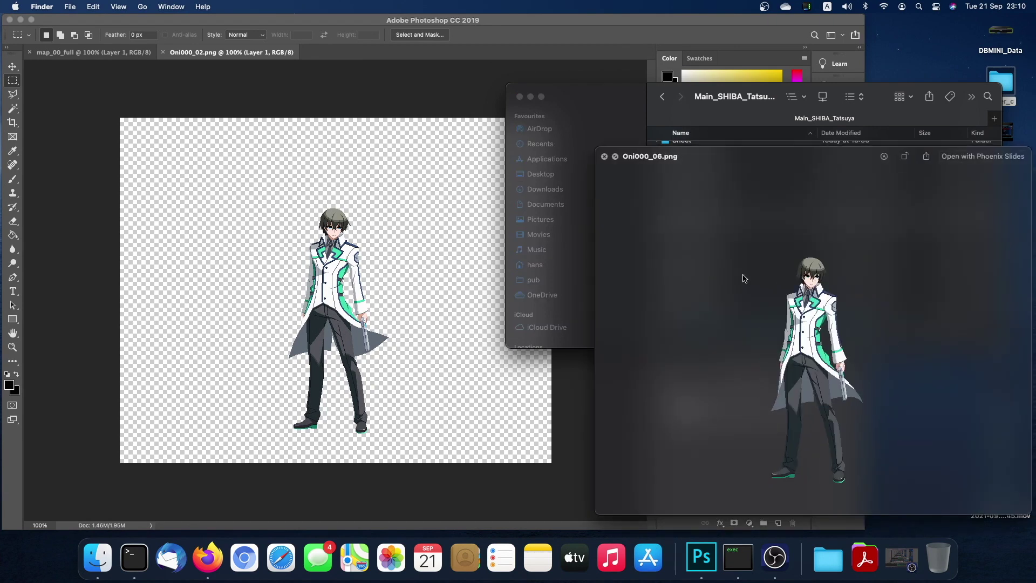
{"action": "key", "text": "Down"}
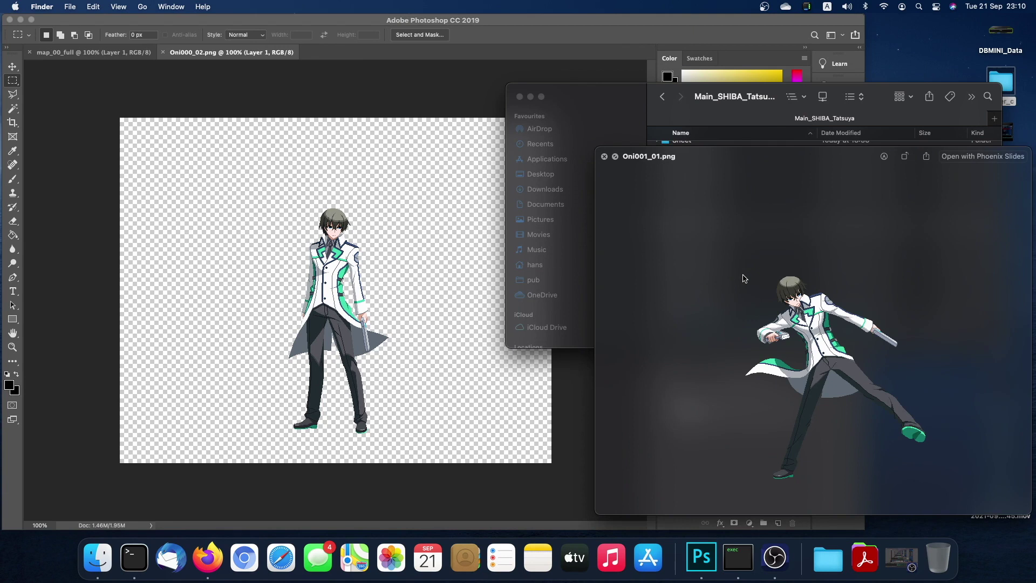
{"action": "key", "text": "Down"}
{"action": "key", "text": "Down"}
{"action": "key", "text": "Down"}
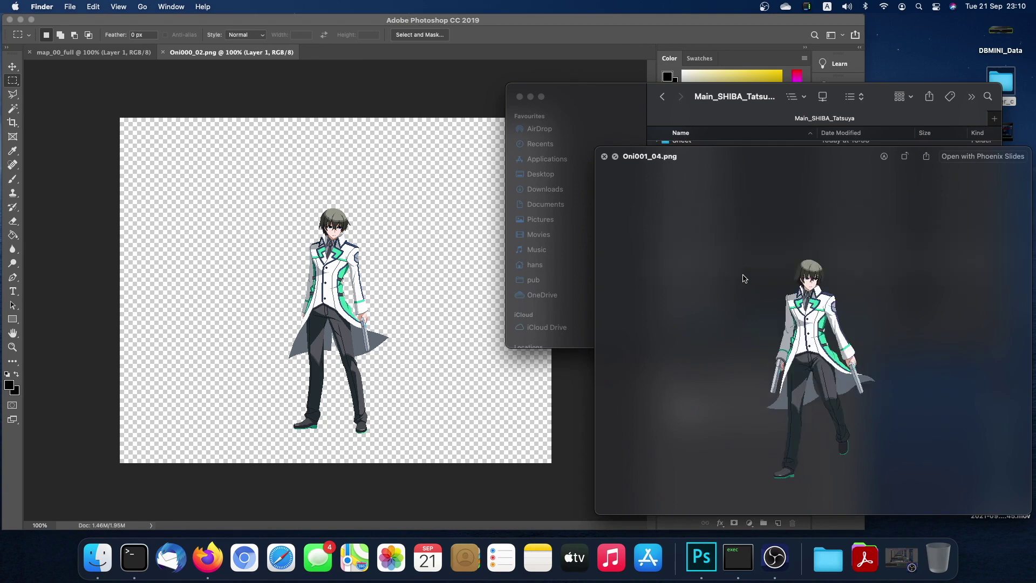
{"action": "key", "text": "space"}
Select Oni001_01.png and return to Photoshop.
{"action": "left_click", "coordinate": [724, 226]}
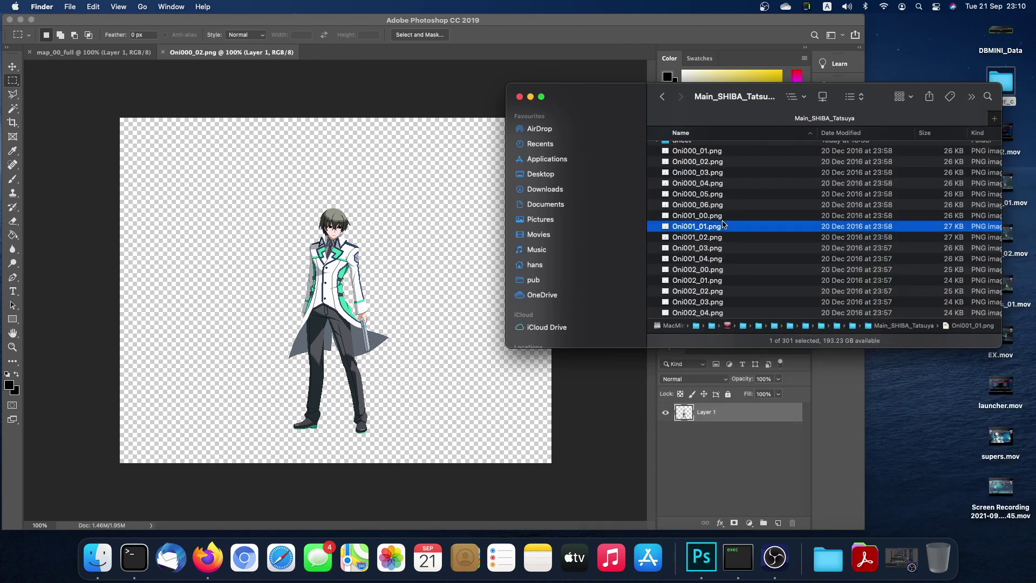
{"action": "left_click", "coordinate": [333, 25]}
{"action": "key", "text": "ctrl+Right"}
{"action": "key", "text": "ctrl+Left"}
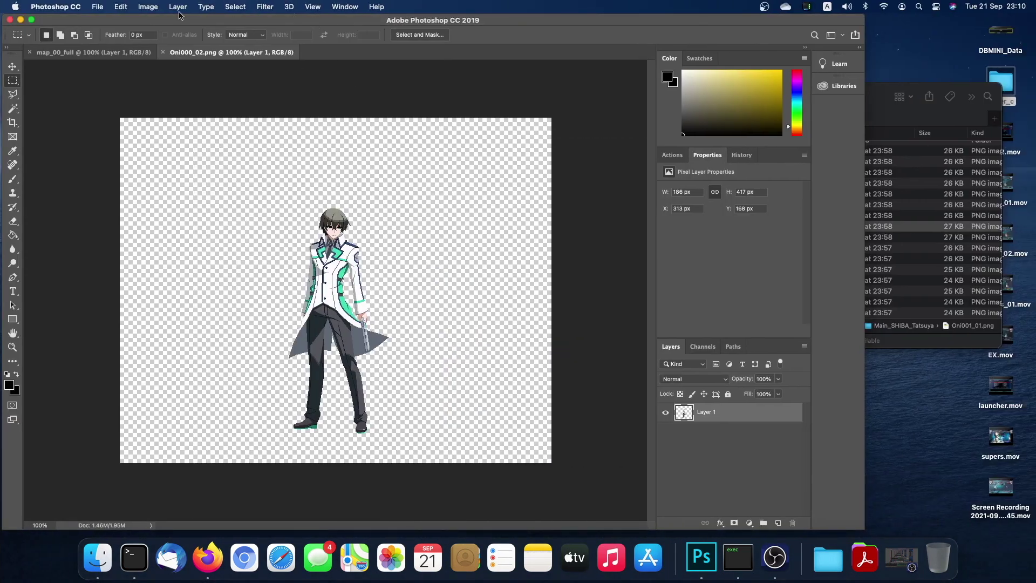
{"action": "left_click", "coordinate": [148, 7]}
{"action": "mouse_move", "coordinate": [150, 21]}
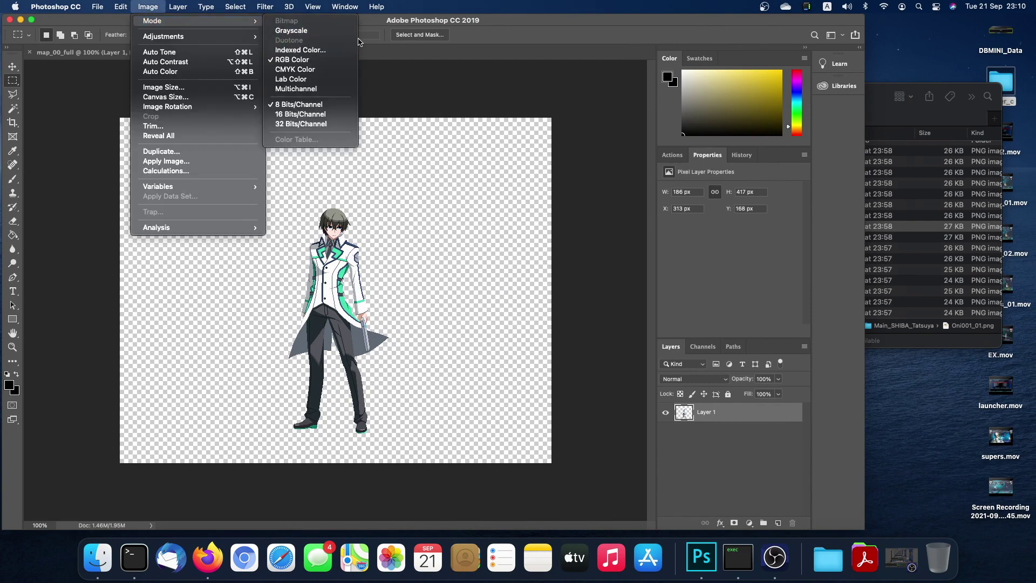
{"action": "left_click", "coordinate": [377, 21]}
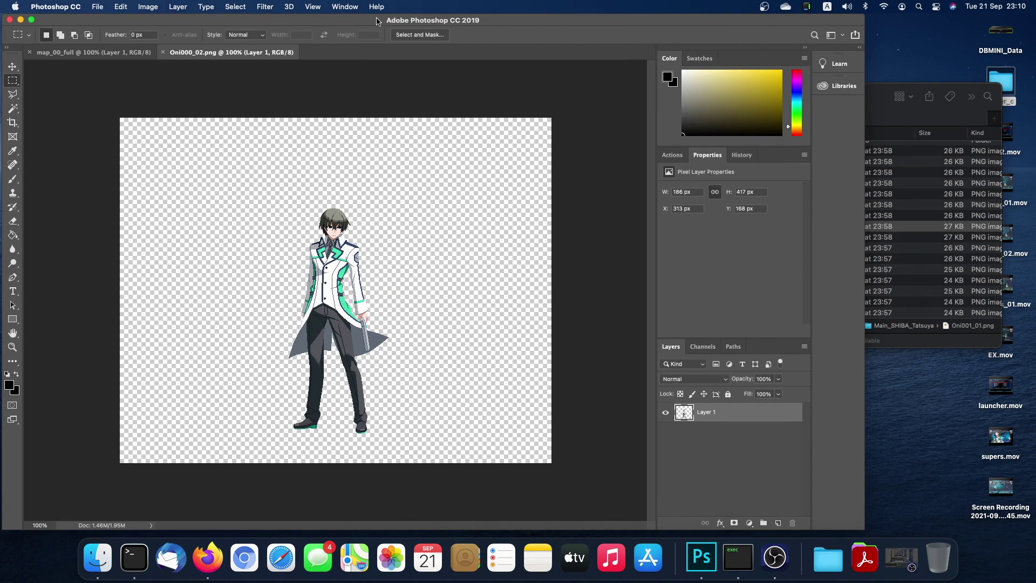
{"action": "left_click", "coordinate": [911, 237]}
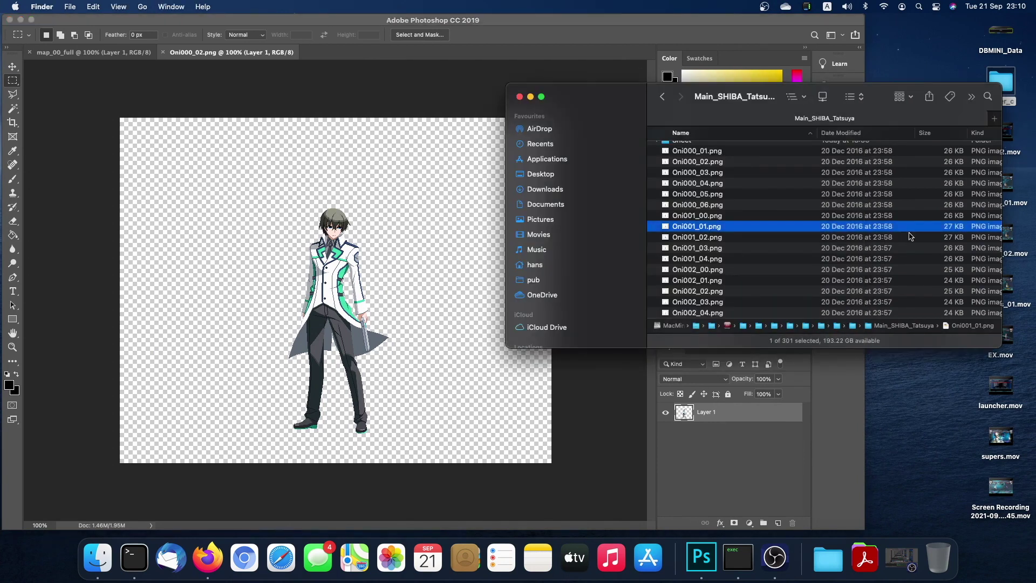
{"action": "left_click", "coordinate": [848, 217]}
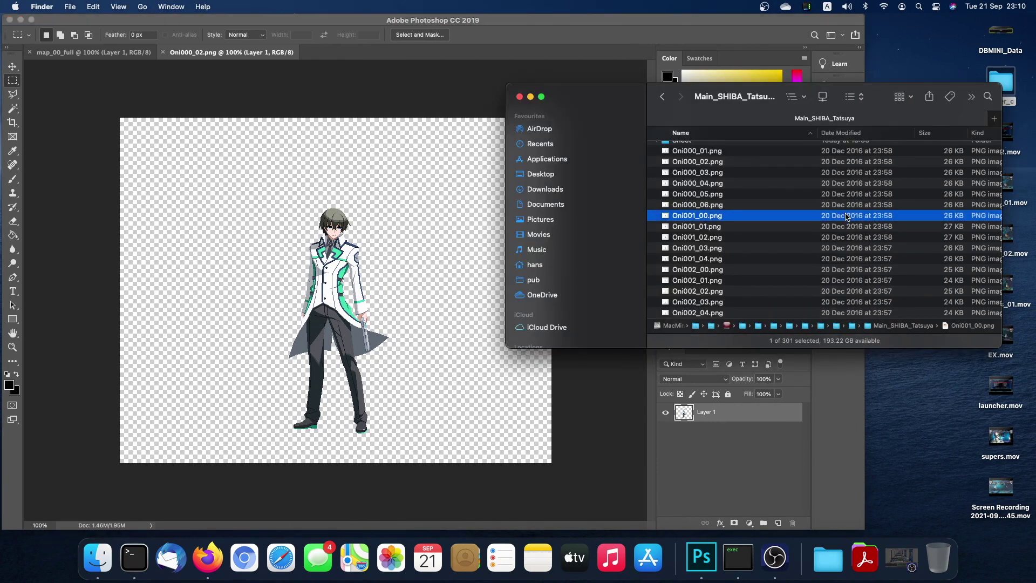
{"action": "left_click", "coordinate": [741, 206]}
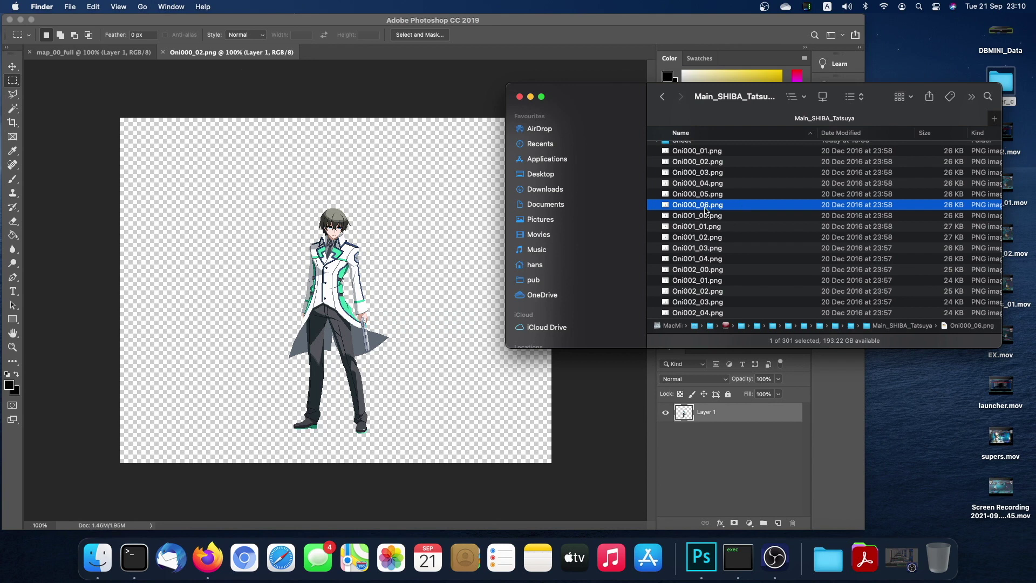
{"action": "mouse_move", "coordinate": [704, 206]}
{"action": "left_mouse_down"}
{"action": "mouse_move", "coordinate": [725, 217]}
{"action": "mouse_move", "coordinate": [363, 100]}
{"action": "mouse_move", "coordinate": [961, 250]}
{"action": "mouse_move", "coordinate": [703, 211]}
{"action": "left_mouse_up"}
{"action": "left_click", "coordinate": [192, 24]}
{"action": "left_click", "coordinate": [154, 9]}
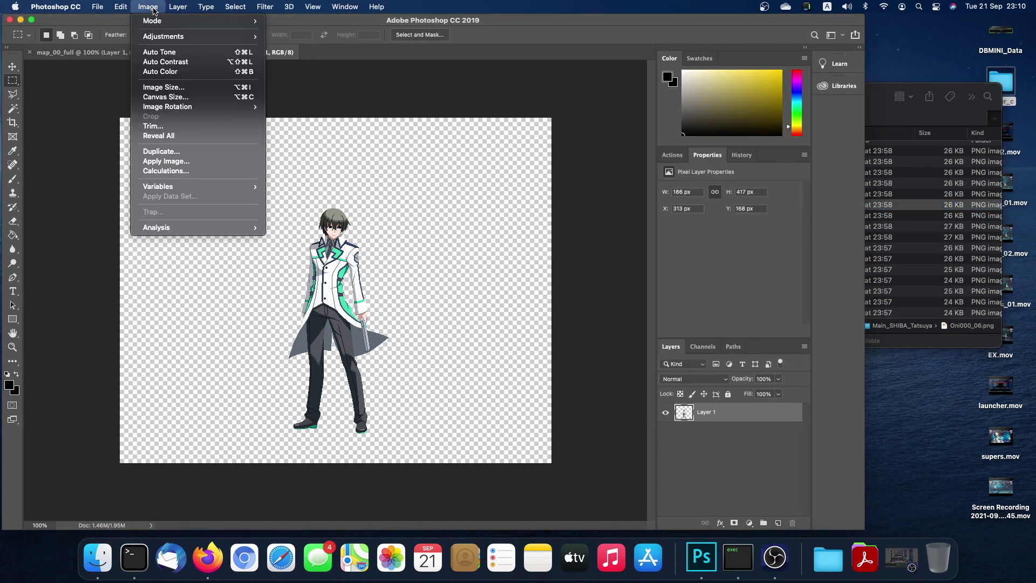
{"action": "mouse_move", "coordinate": [154, 21]}
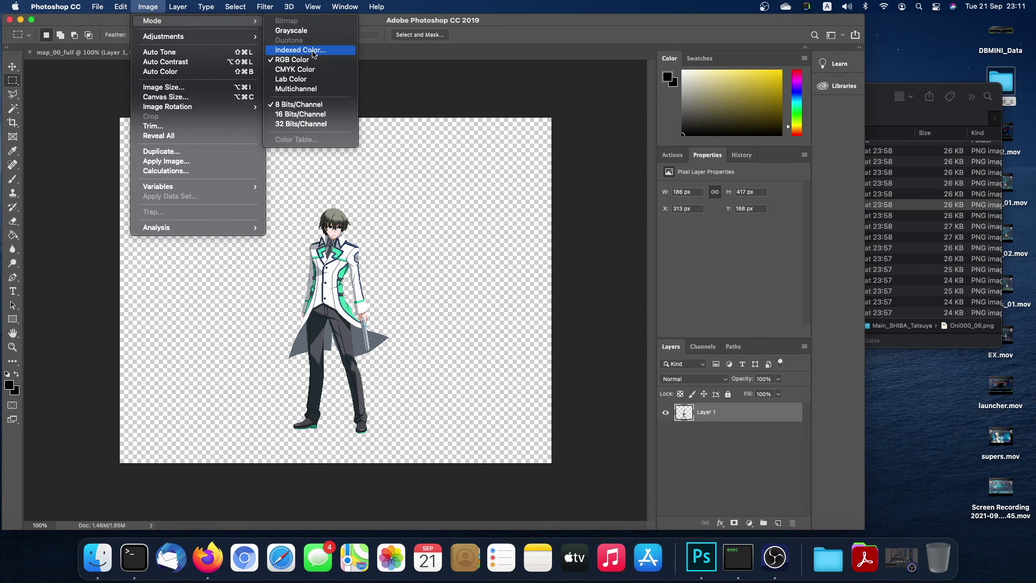
{"action": "left_click", "coordinate": [321, 60]}
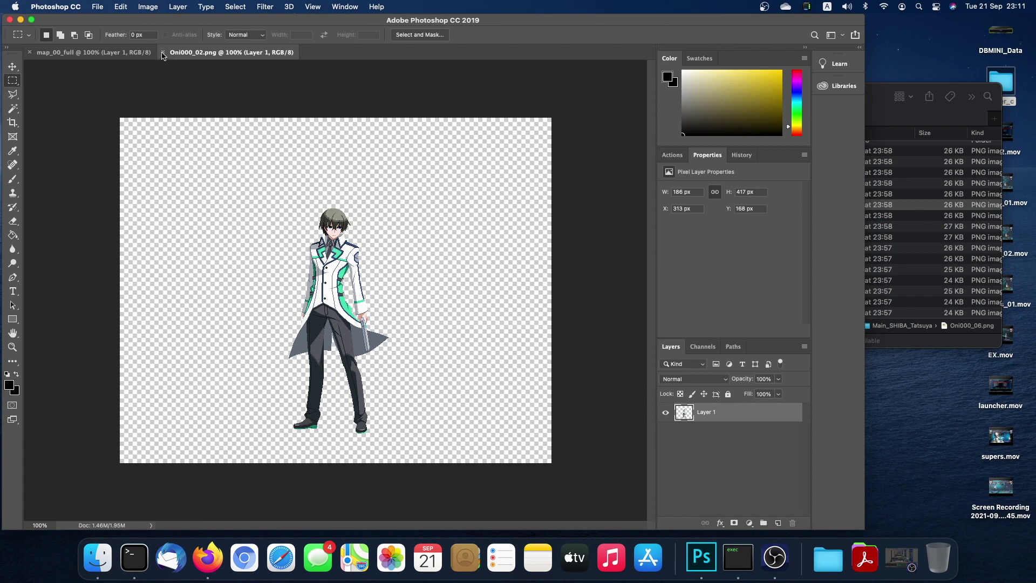
Close the Oni000_02.png document and select Oni000_05.png in Finder.
{"action": "left_click", "coordinate": [162, 53]}
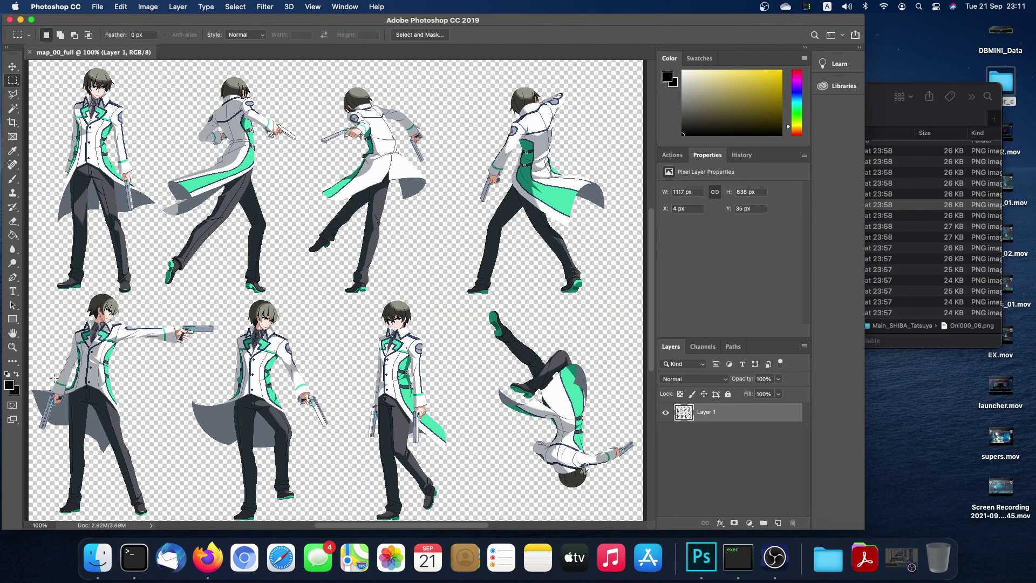
{"action": "left_click", "coordinate": [967, 251]}
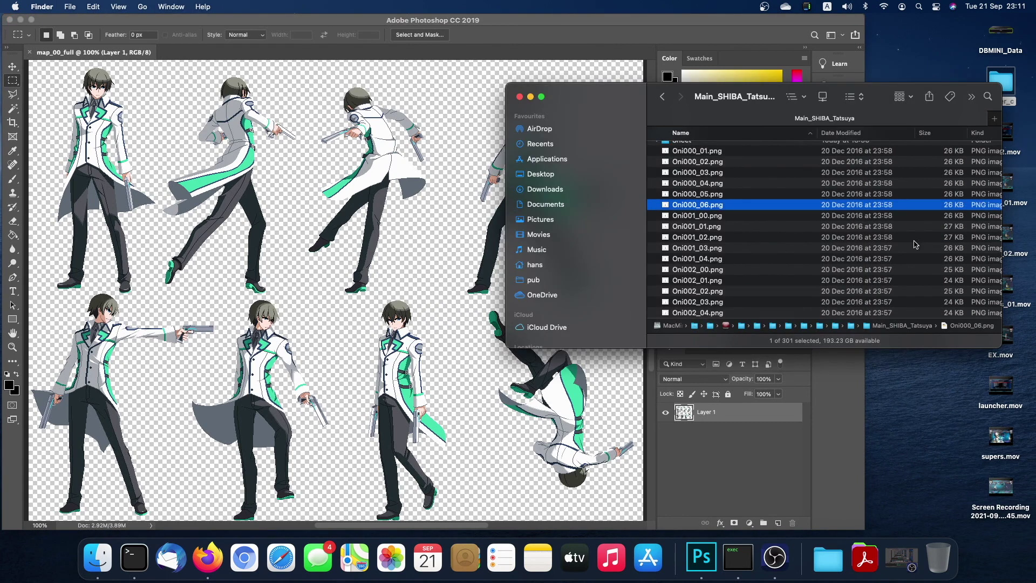
{"action": "left_click", "coordinate": [743, 194]}
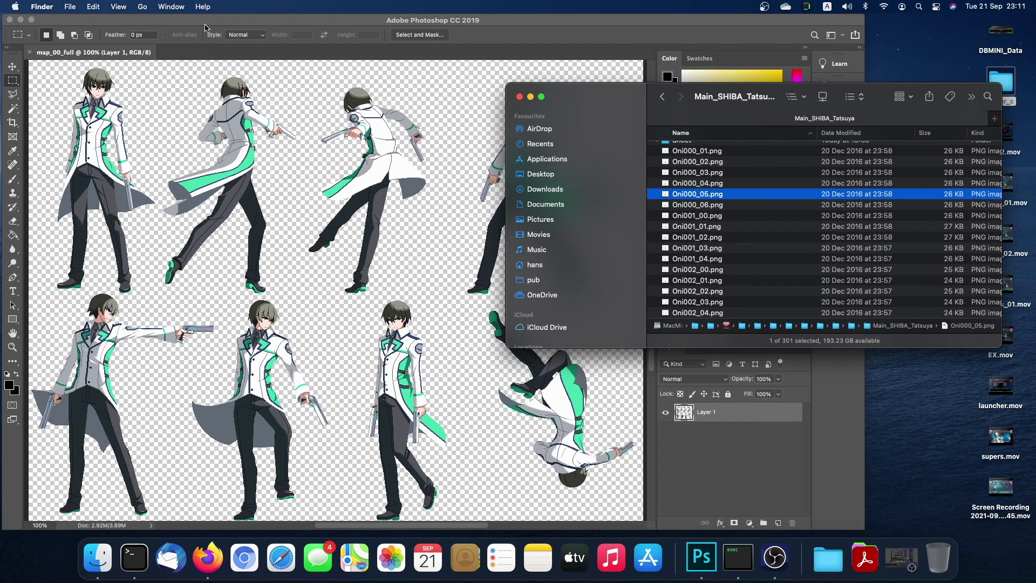
Back in Photoshop, bring up Image > Mode for the map_00_full sheet.
{"action": "left_click", "coordinate": [126, 56]}
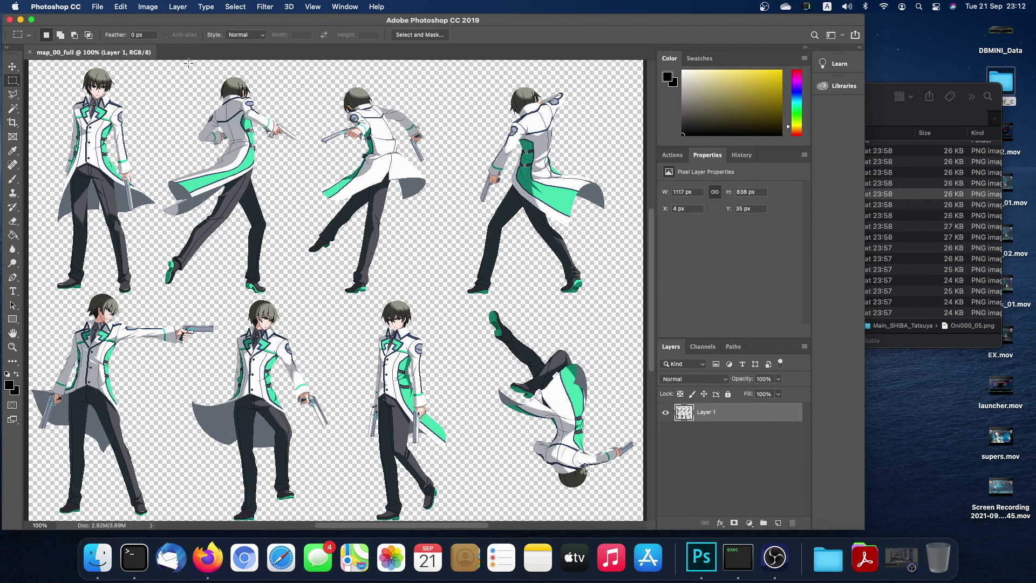
{"action": "left_click", "coordinate": [149, 7]}
{"action": "mouse_move", "coordinate": [156, 20]}
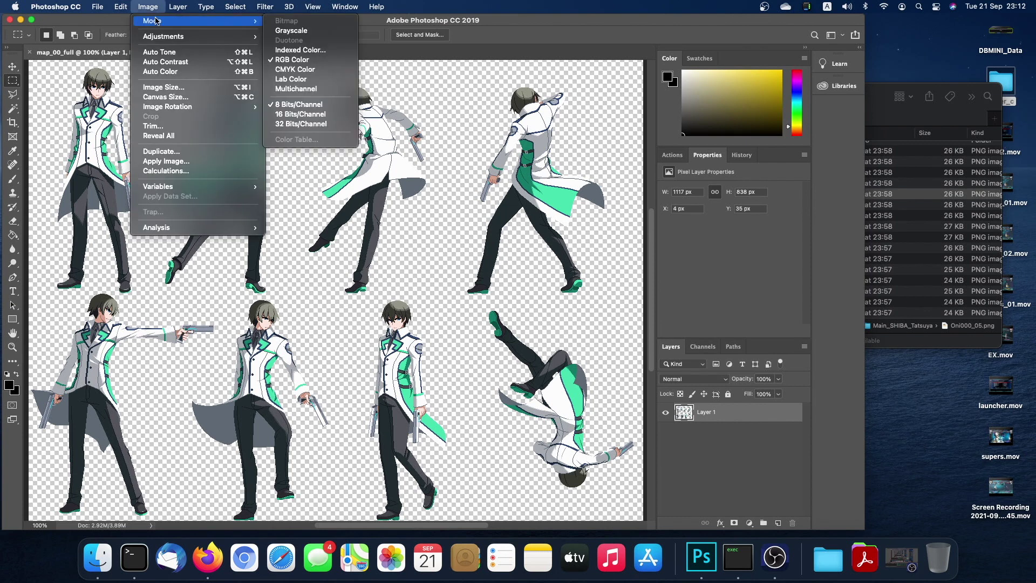
Start Indexed Color with a Local (Perceptual) palette, dither None and matte None.
{"action": "left_click", "coordinate": [315, 51]}
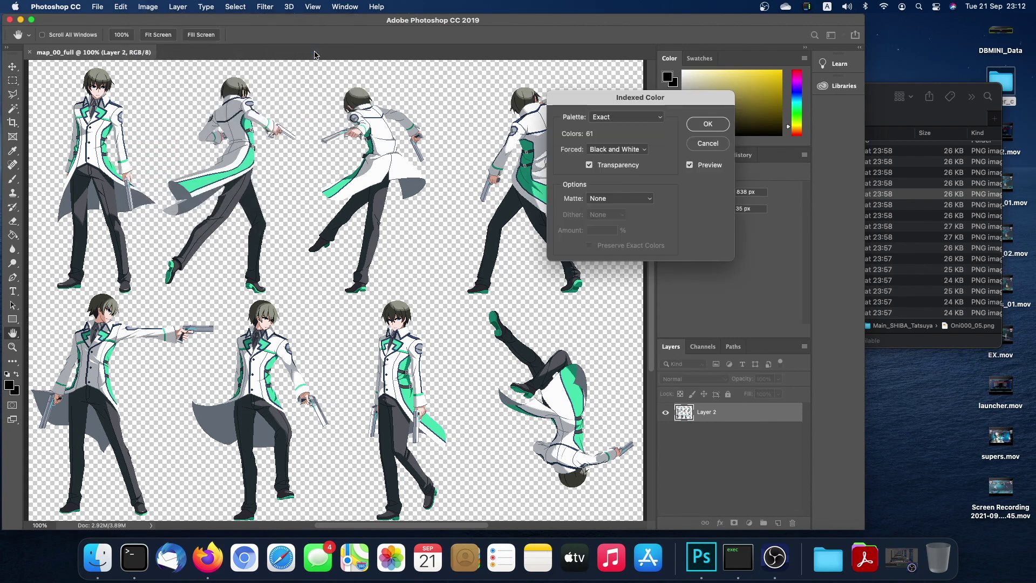
{"action": "left_click", "coordinate": [660, 124]}
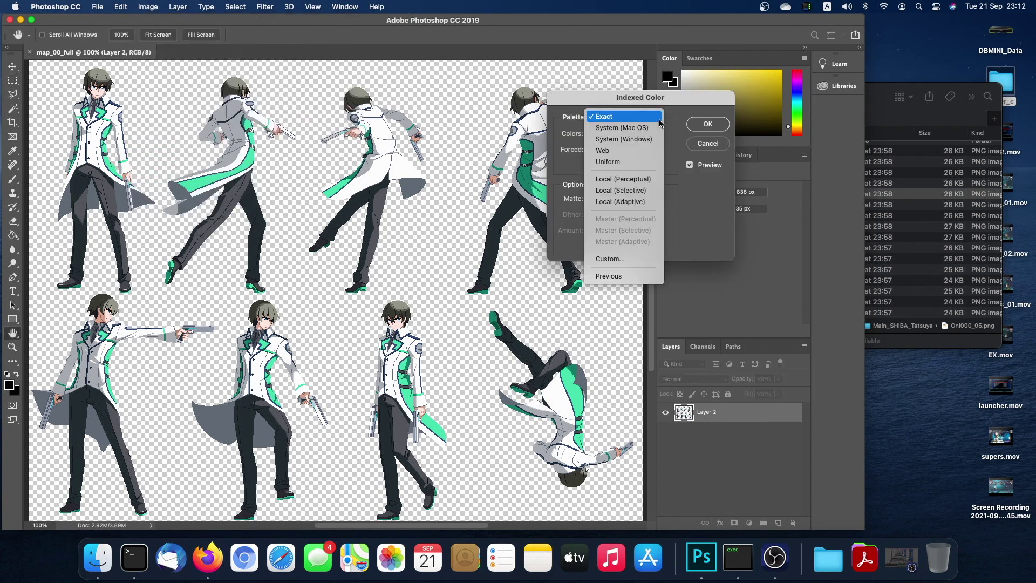
{"action": "left_click", "coordinate": [641, 181]}
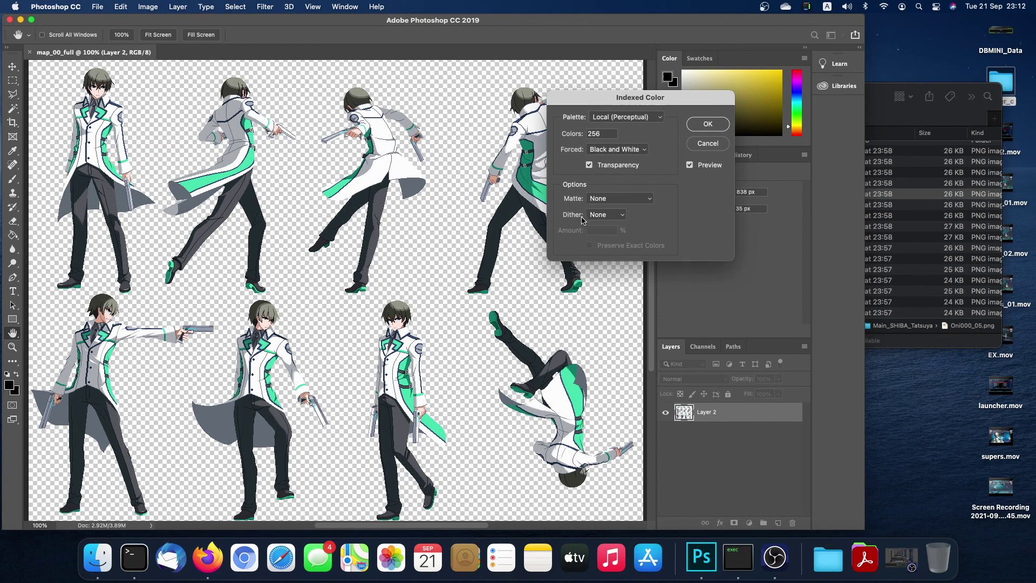
{"action": "left_click", "coordinate": [612, 216]}
{"action": "left_click", "coordinate": [612, 217]}
{"action": "left_click", "coordinate": [635, 201]}
{"action": "left_click", "coordinate": [626, 199]}
Keep transparency on, Black and White forced colours and 256 colours, then apply.
{"action": "left_click", "coordinate": [592, 167]}
{"action": "left_click", "coordinate": [592, 167]}
{"action": "left_click", "coordinate": [637, 150]}
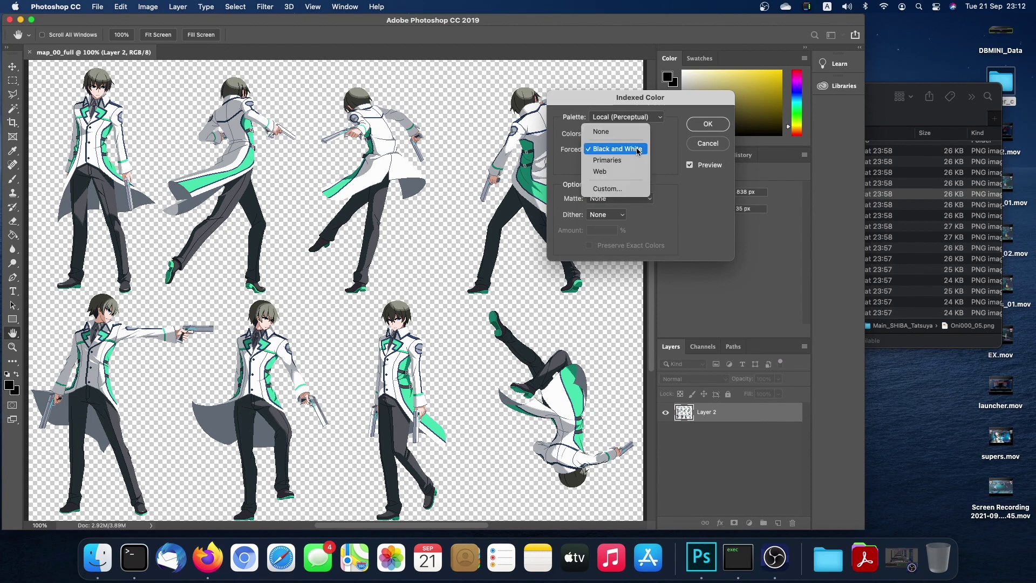
{"action": "left_click", "coordinate": [637, 151]}
{"action": "left_click_drag", "start_coordinate": [606, 135], "coordinate": [581, 135]}
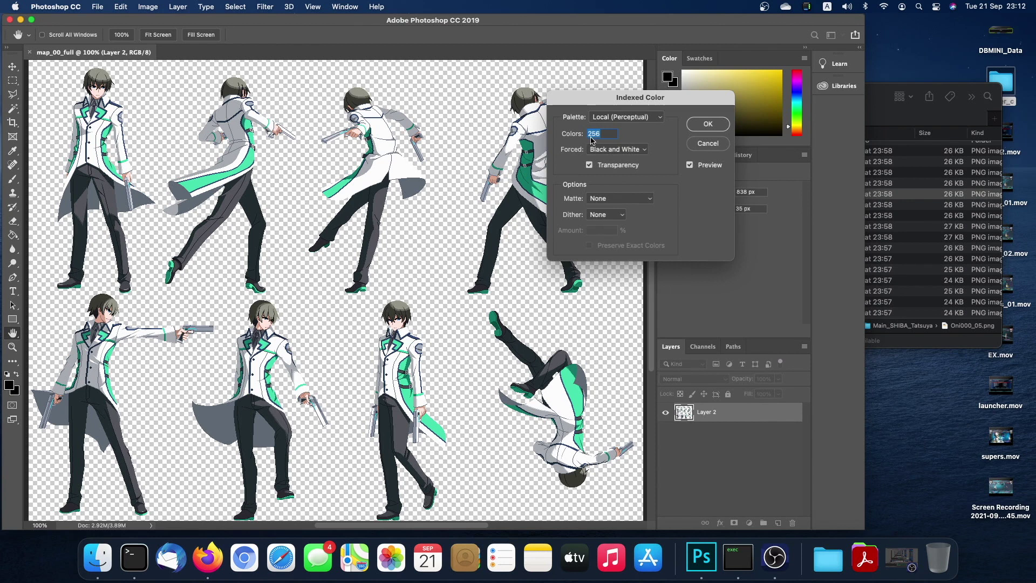
{"action": "left_click", "coordinate": [604, 137]}
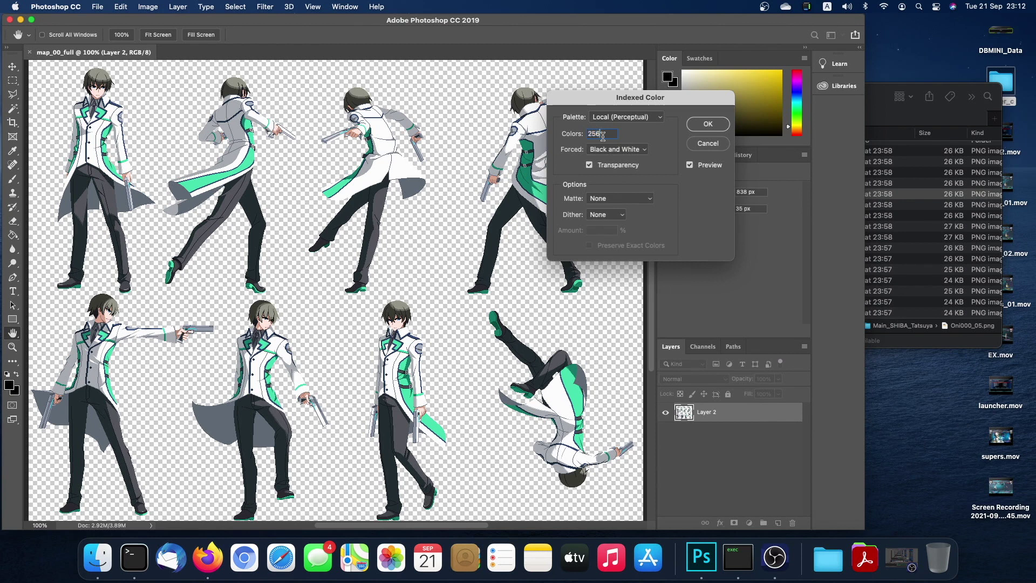
{"action": "left_click", "coordinate": [698, 126]}
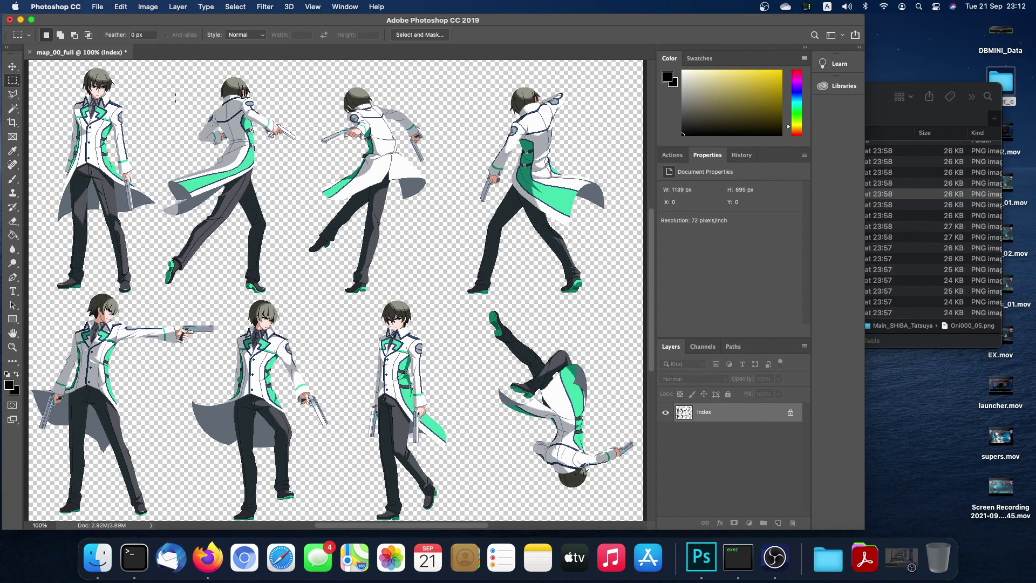
{"action": "left_click", "coordinate": [144, 8]}
{"action": "mouse_move", "coordinate": [150, 21]}
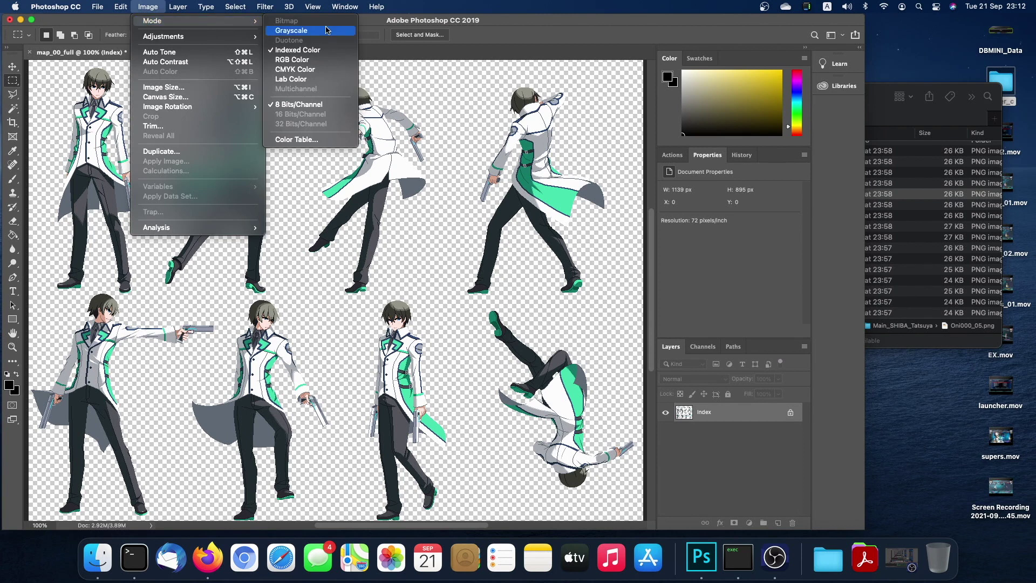
{"action": "left_click", "coordinate": [312, 142]}
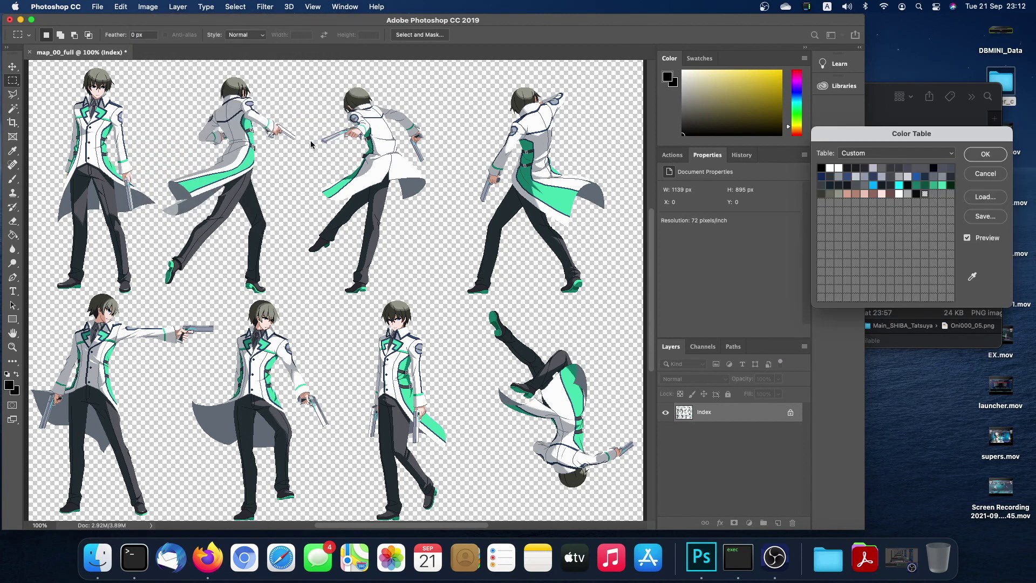
{"action": "left_click_drag", "start_coordinate": [887, 139], "coordinate": [524, 200]}
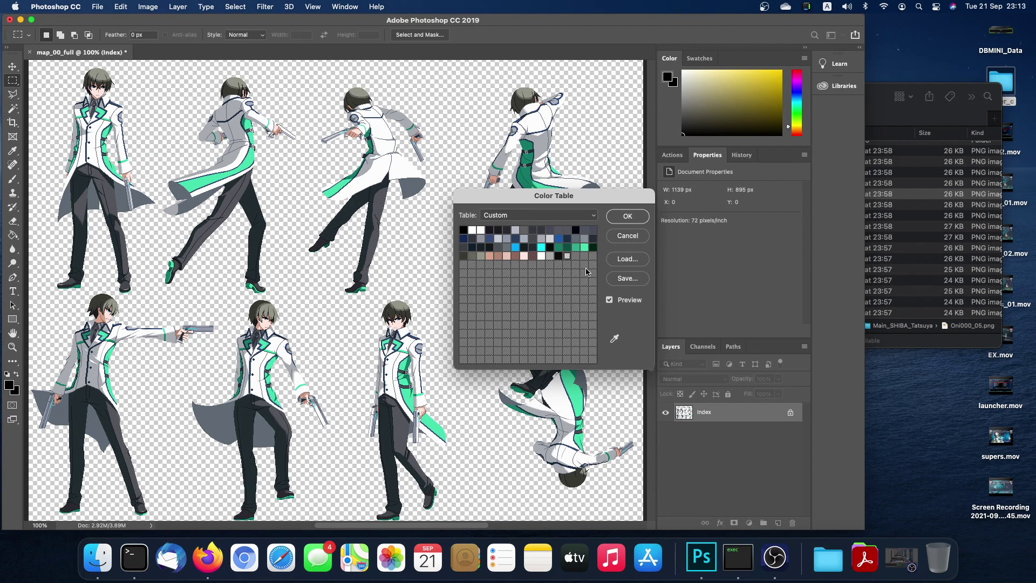
{"action": "key", "text": "ctrl+Left"}
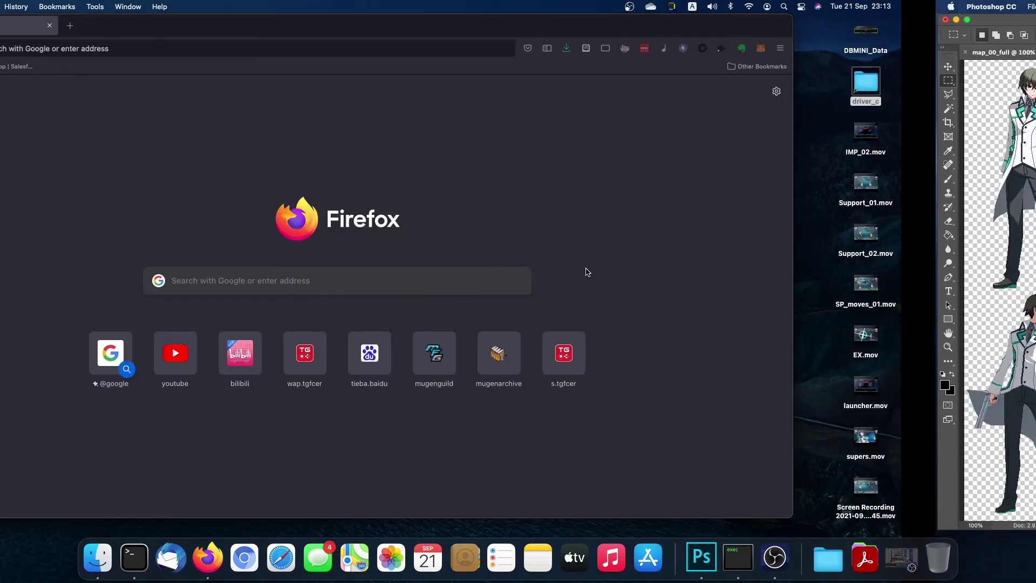
{"action": "key", "text": "ctrl+Right"}
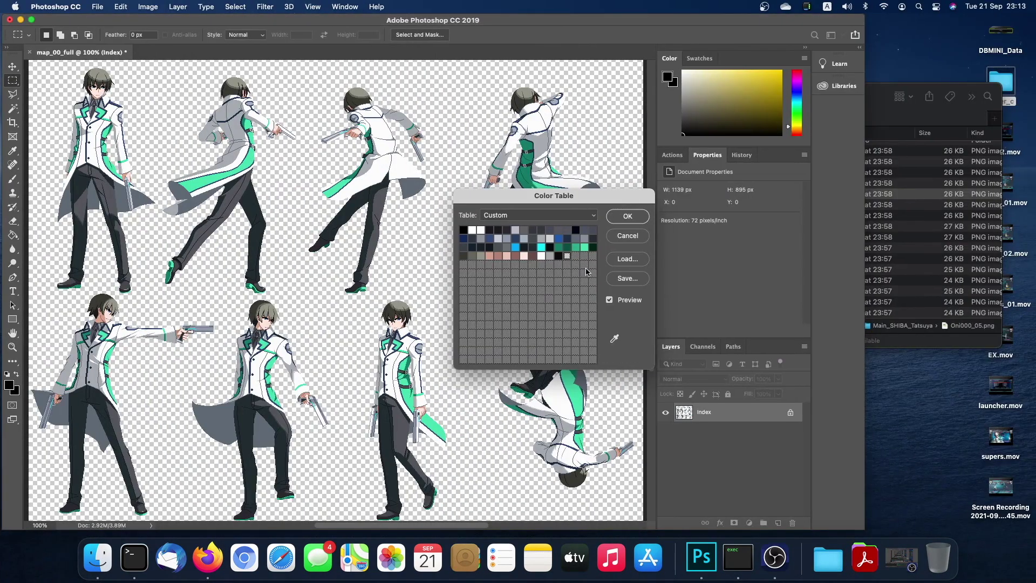
{"action": "key", "text": "ctrl+Left"}
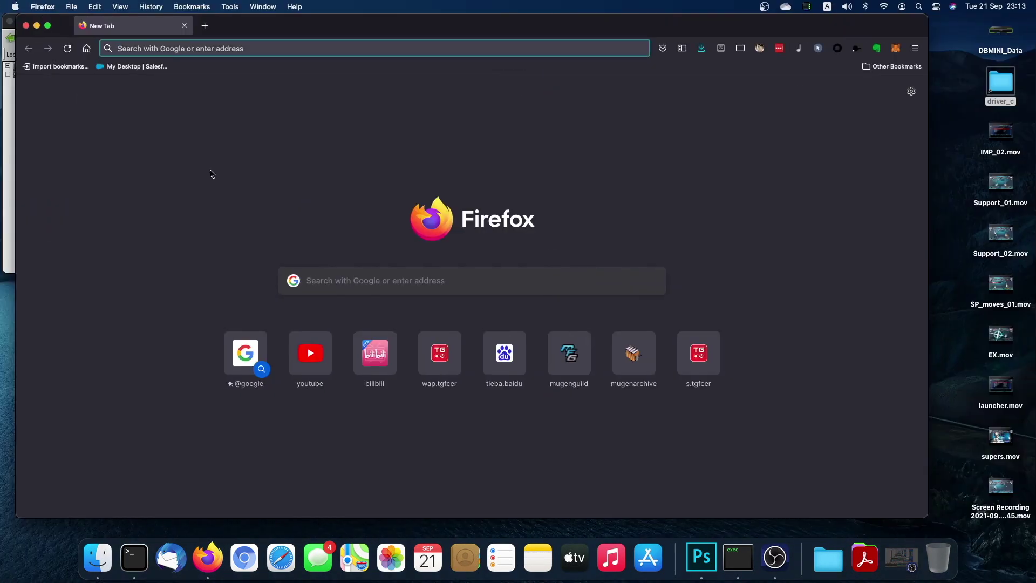
{"action": "key", "text": "ctrl+Right"}
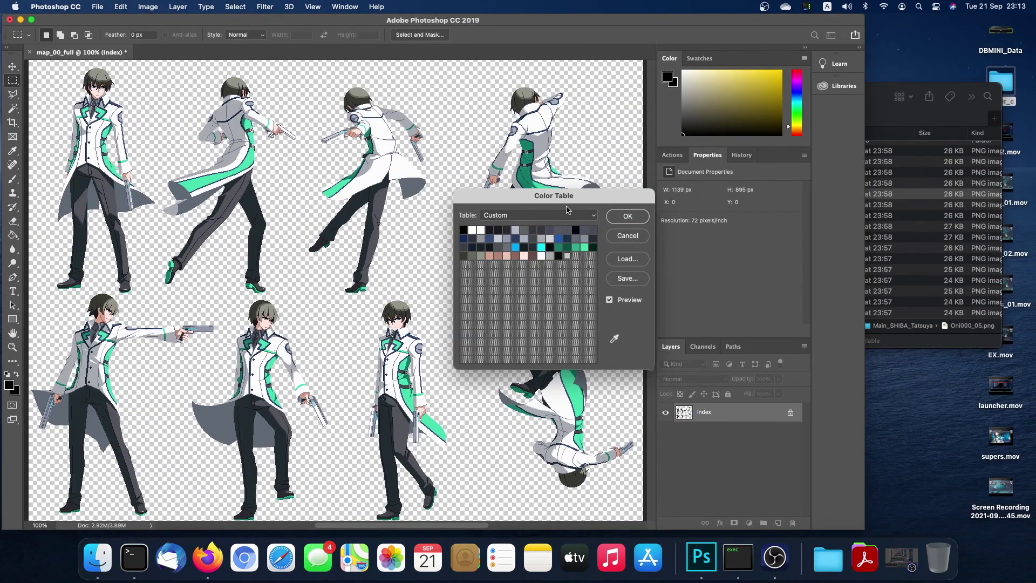
{"action": "left_click_drag", "start_coordinate": [556, 204], "coordinate": [607, 202]}
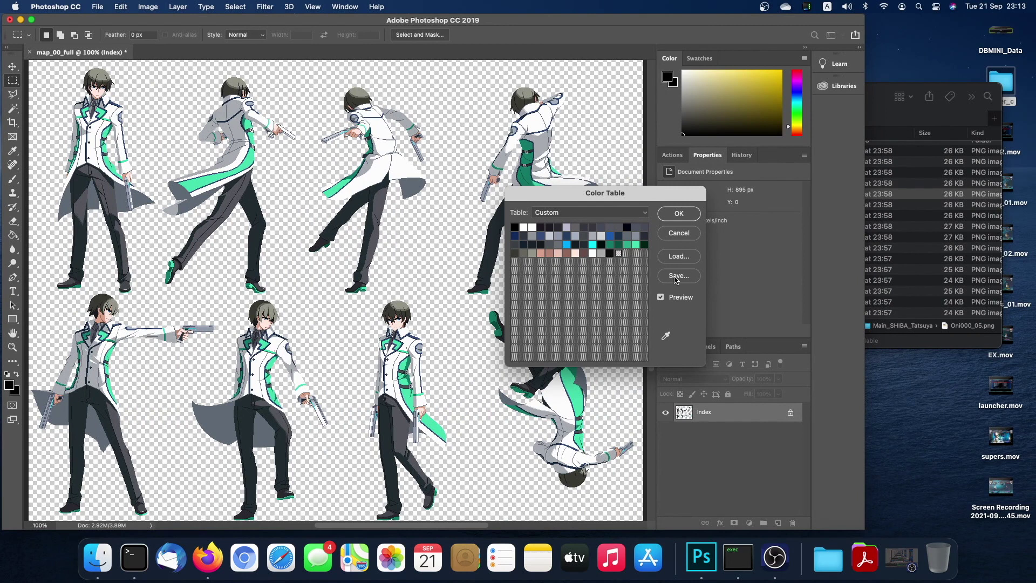
{"action": "left_click", "coordinate": [678, 214]}
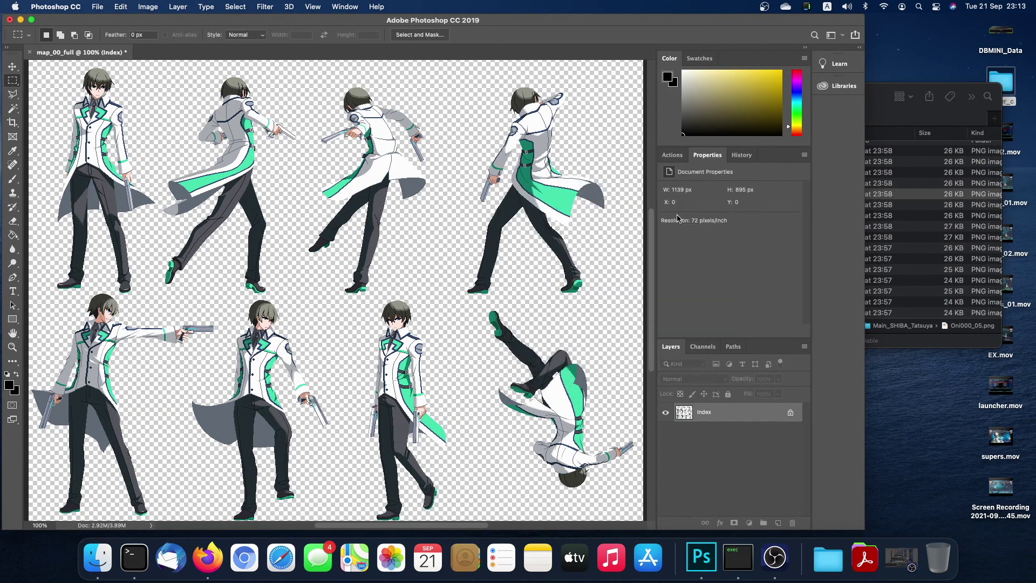
Overwrite map_00_full in the PAL folder as a PNG, then close the document.
{"action": "left_click", "coordinate": [99, 7]}
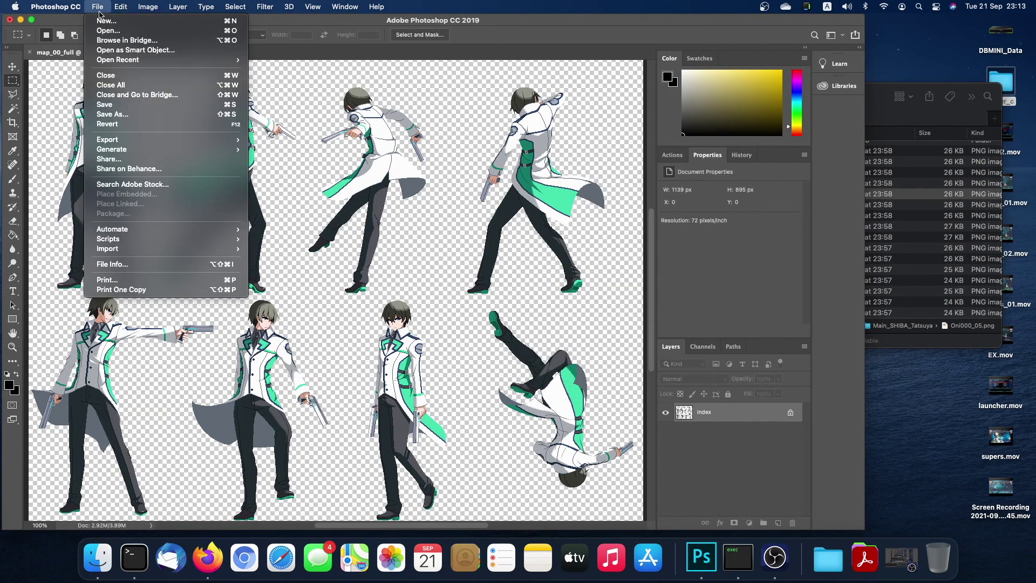
{"action": "left_click", "coordinate": [110, 115]}
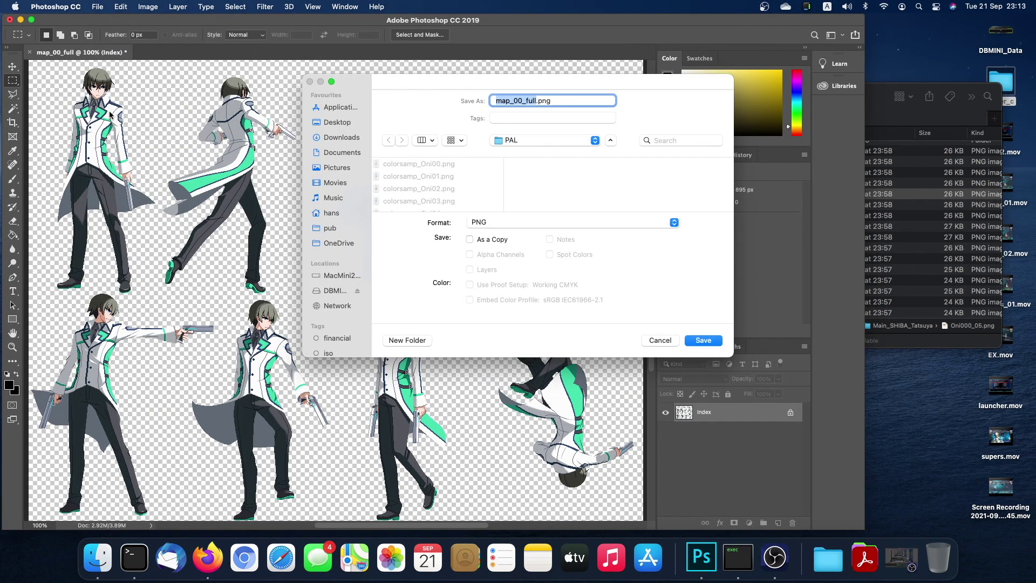
{"action": "left_click", "coordinate": [555, 140]}
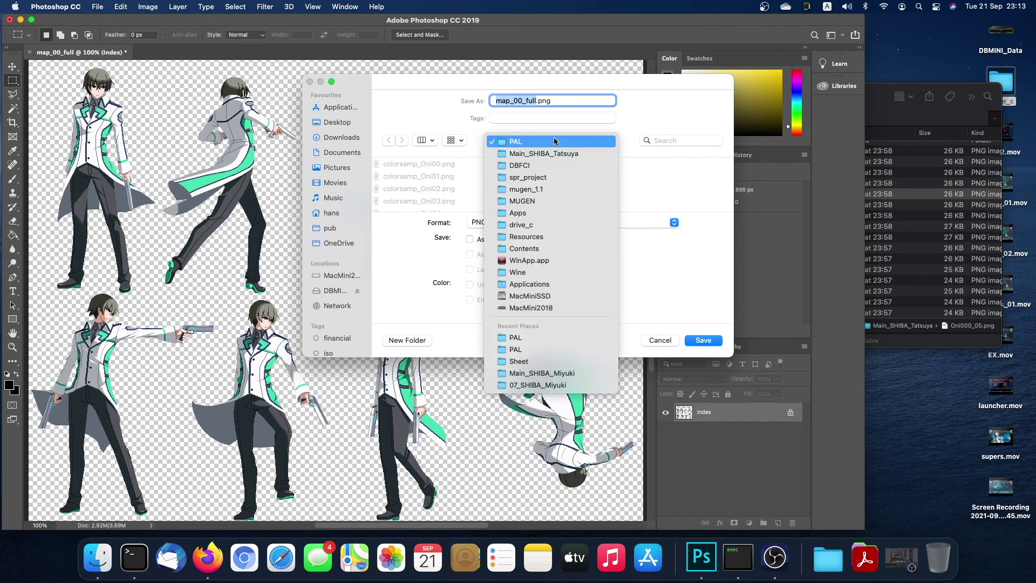
{"action": "left_click", "coordinate": [550, 142]}
{"action": "scroll", "coordinate": [443, 176], "scroll_direction": "down", "scroll_amount": 10}
{"action": "left_click", "coordinate": [397, 206]}
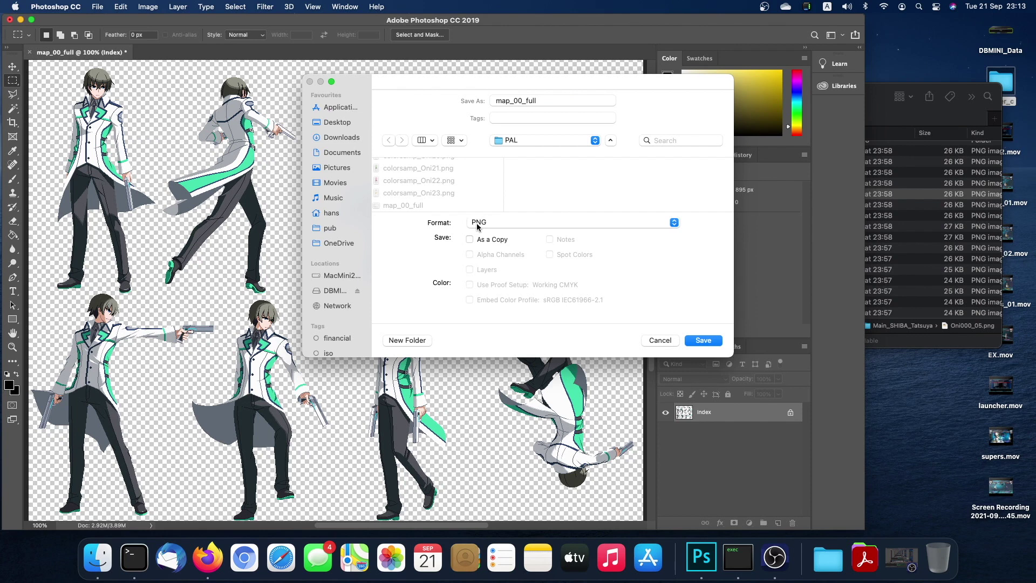
{"action": "left_click", "coordinate": [702, 340]}
{"action": "left_click", "coordinate": [559, 271]}
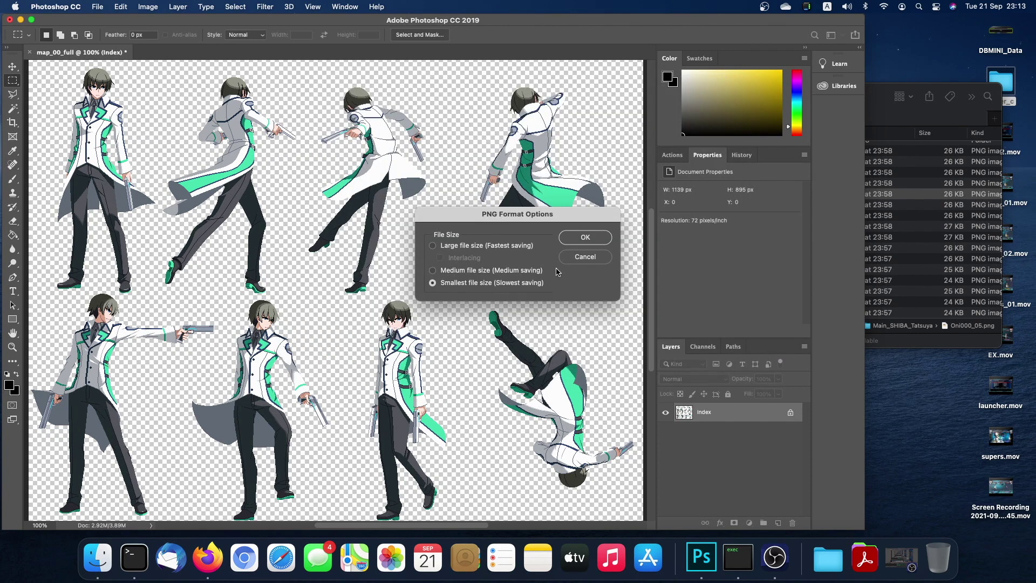
{"action": "left_click", "coordinate": [592, 237]}
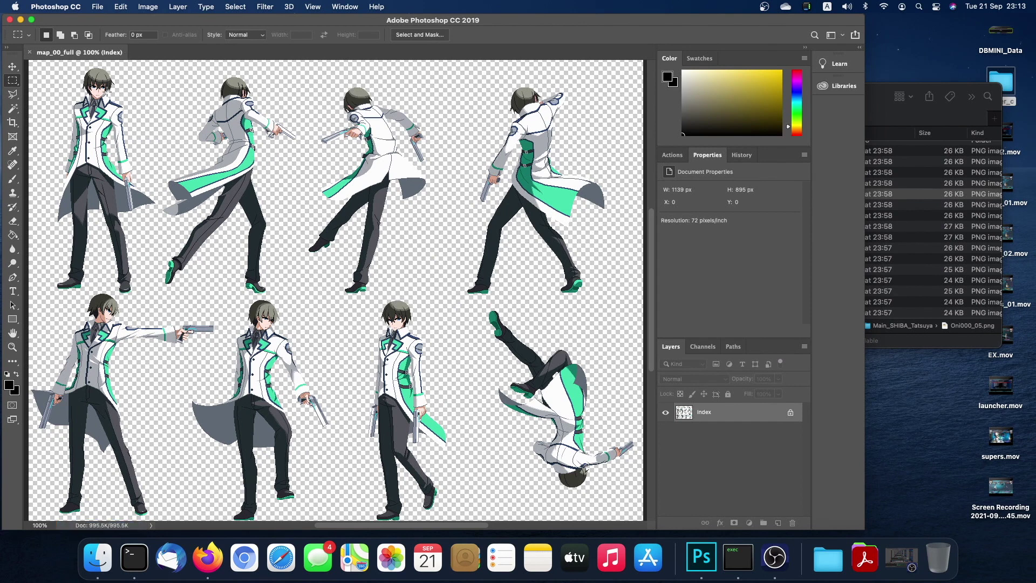
{"action": "left_click", "coordinate": [30, 53]}
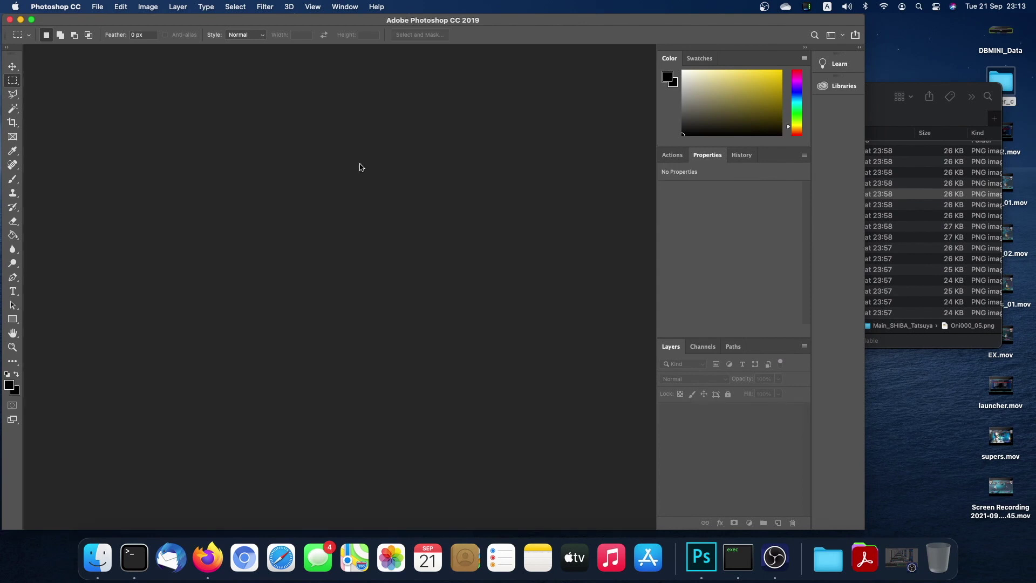
In the Wine file browser, open C:/Apps/MUGEN.
{"action": "key", "text": "super+Tab"}
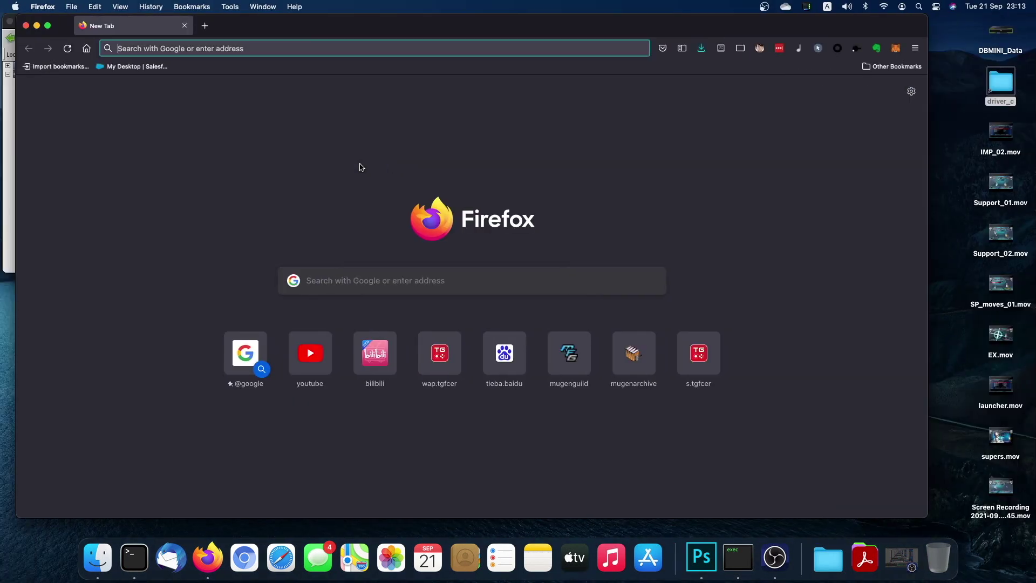
{"action": "left_click", "coordinate": [8, 235]}
{"action": "left_click", "coordinate": [49, 83]}
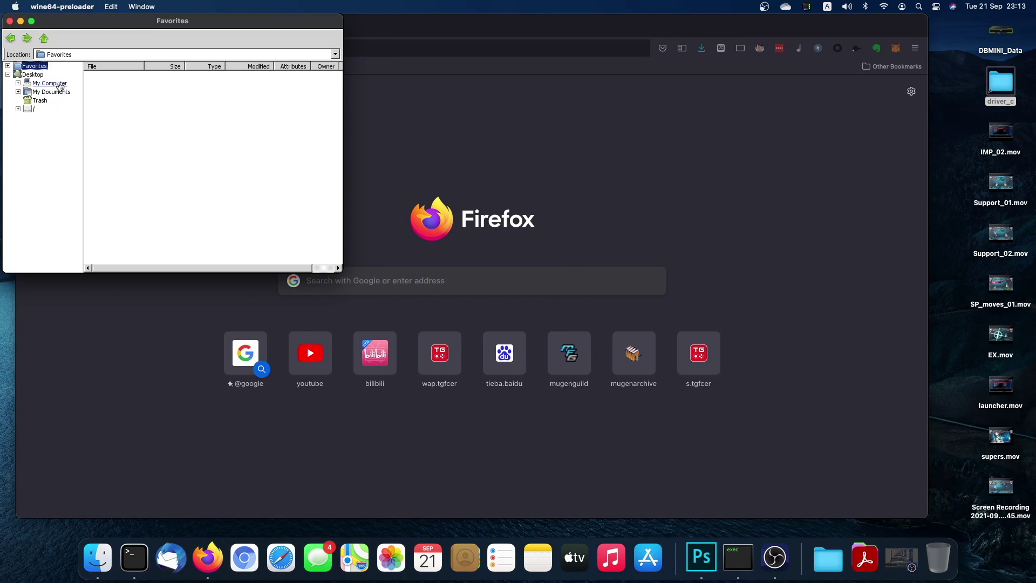
{"action": "double_click", "coordinate": [90, 85]}
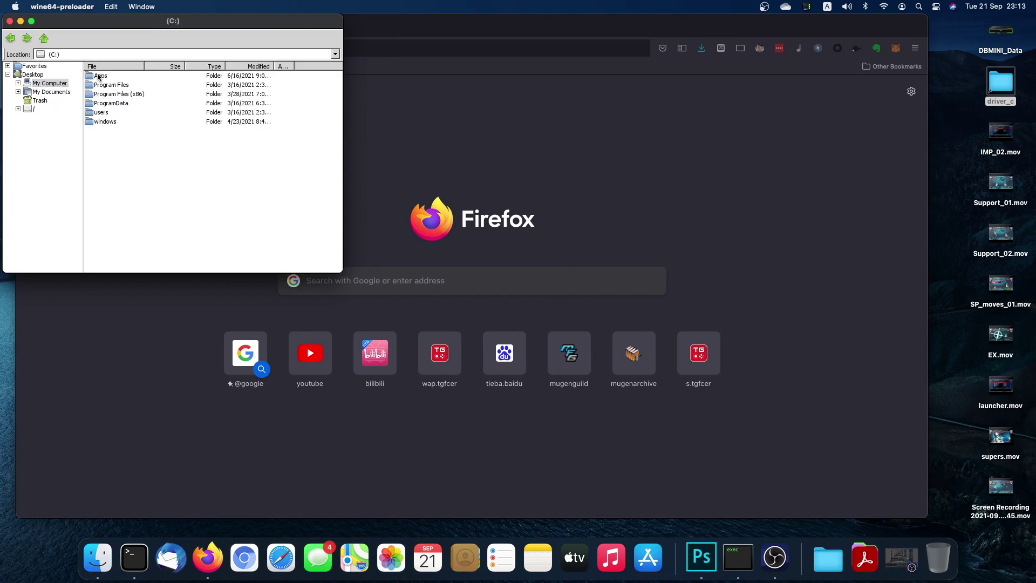
{"action": "double_click", "coordinate": [98, 75]}
{"action": "double_click", "coordinate": [100, 112]}
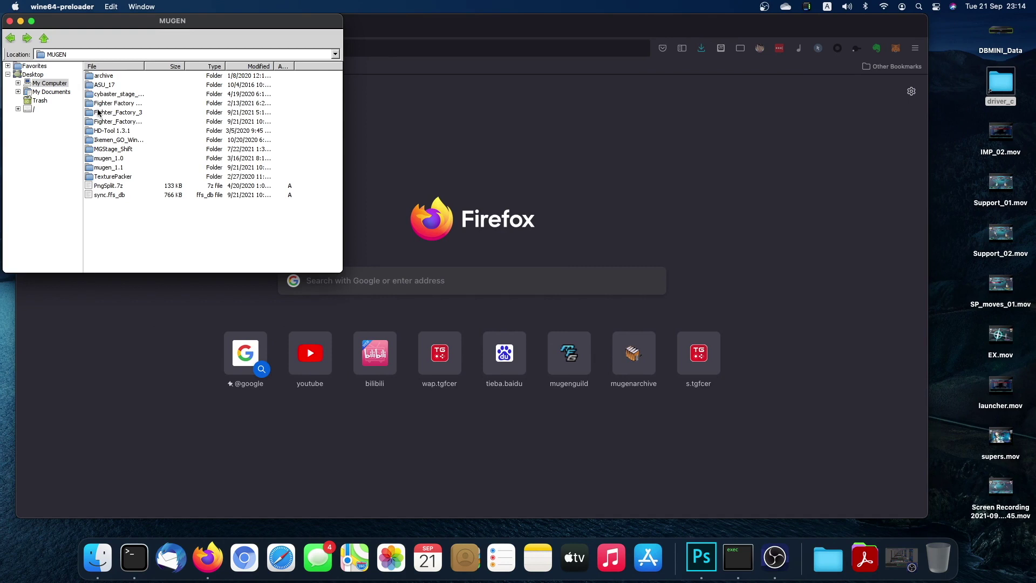
Open the Fighter_Factory_3_6 folder and launch ffs.exe.
{"action": "left_click_drag", "start_coordinate": [146, 63], "coordinate": [183, 64]}
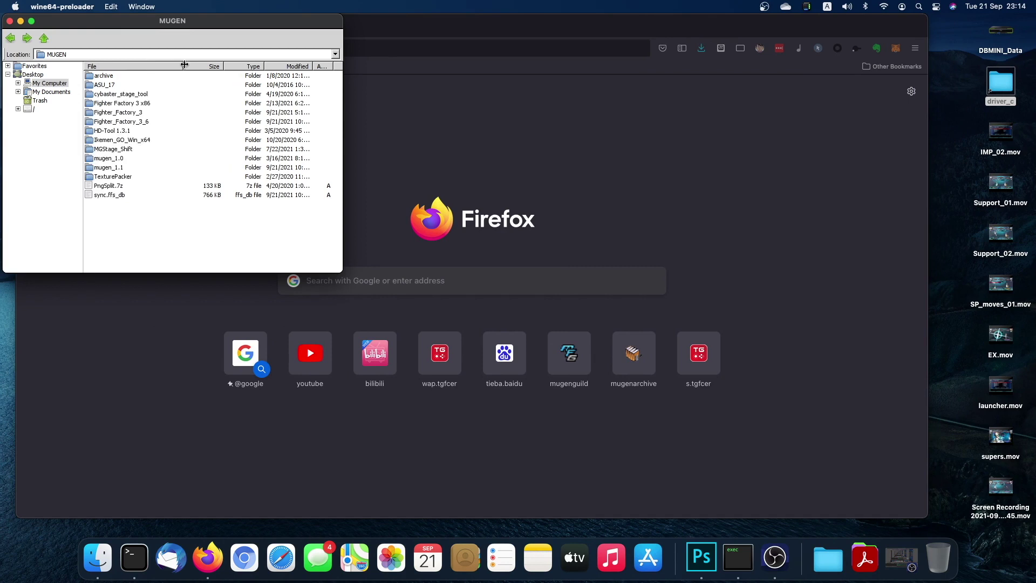
{"action": "left_click", "coordinate": [151, 122]}
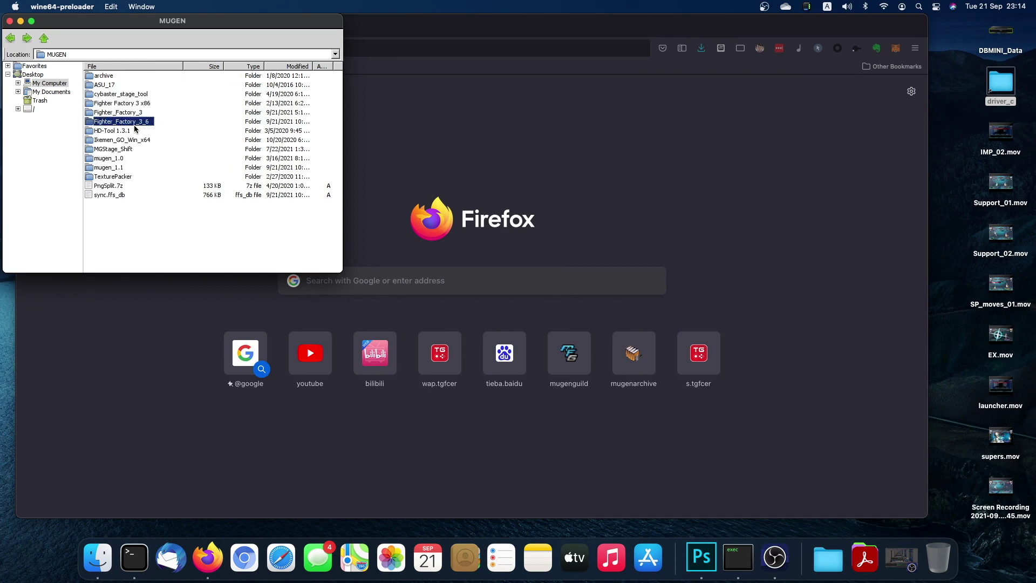
{"action": "double_click", "coordinate": [136, 123]}
{"action": "left_click", "coordinate": [106, 232]}
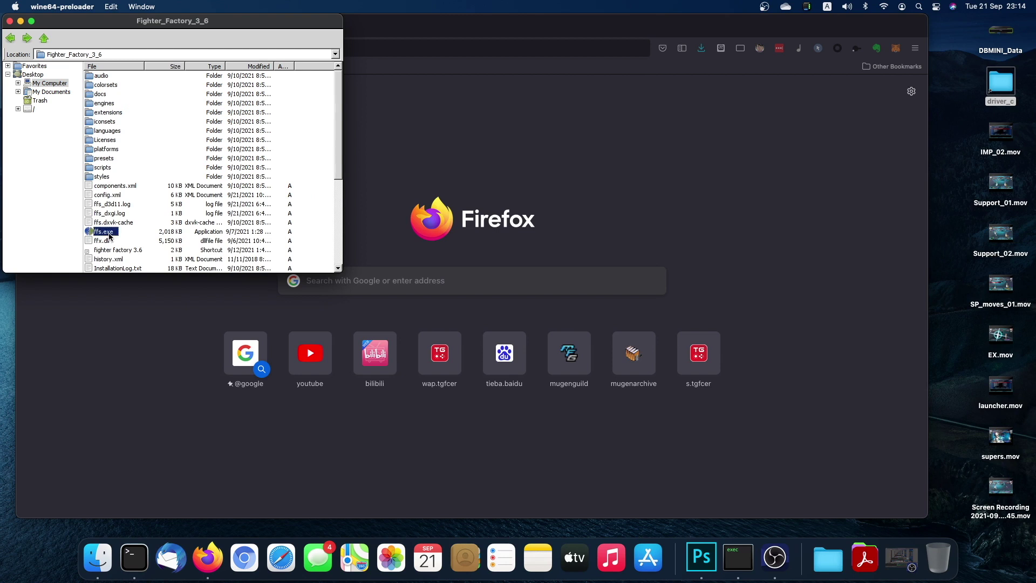
{"action": "double_click", "coordinate": [105, 232]}
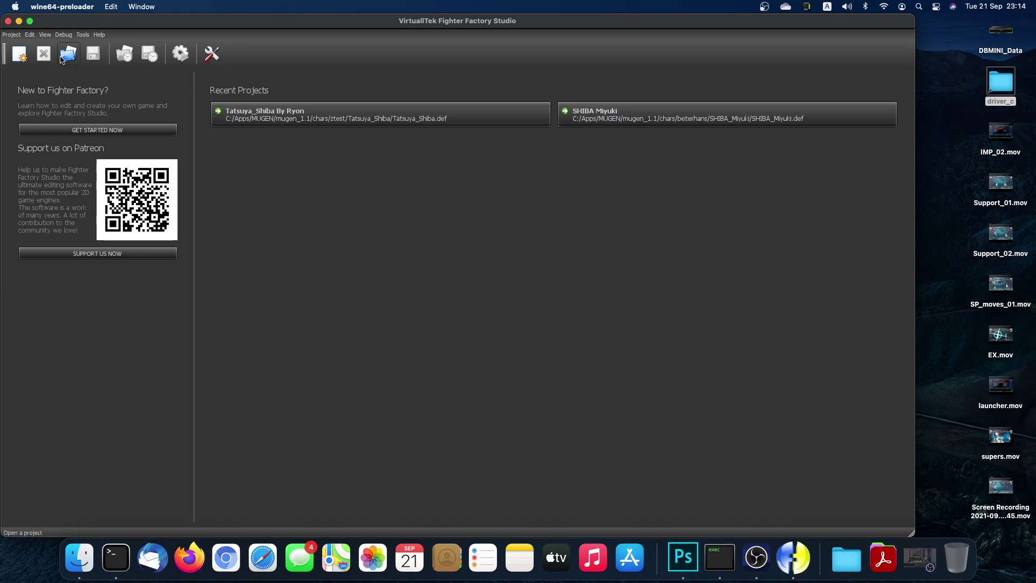
Create a new project from the Empty (M.U.G.E.N.) template and open its sprites editor.
{"action": "left_click", "coordinate": [19, 54]}
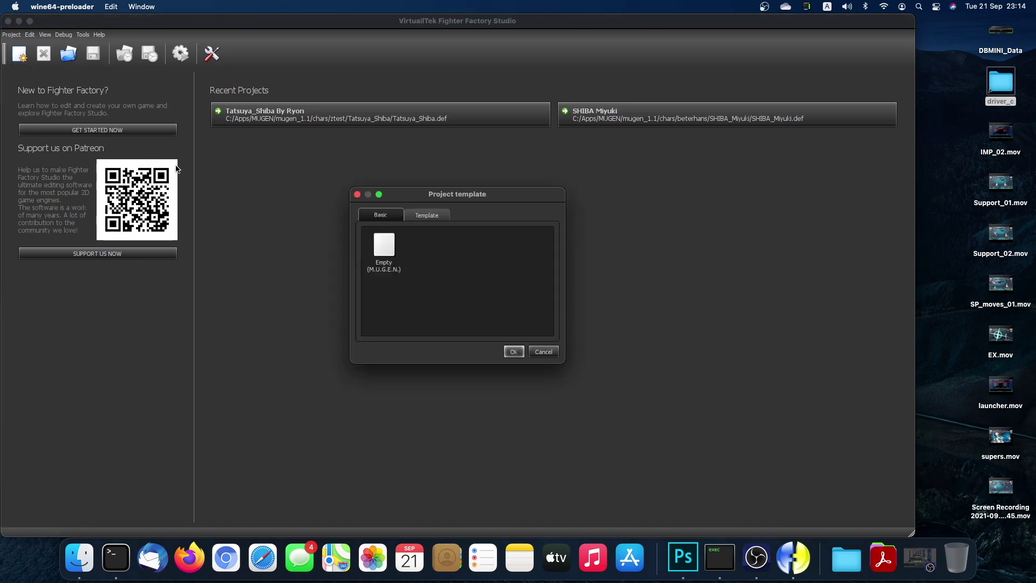
{"action": "left_click", "coordinate": [372, 250]}
{"action": "left_click", "coordinate": [513, 352]}
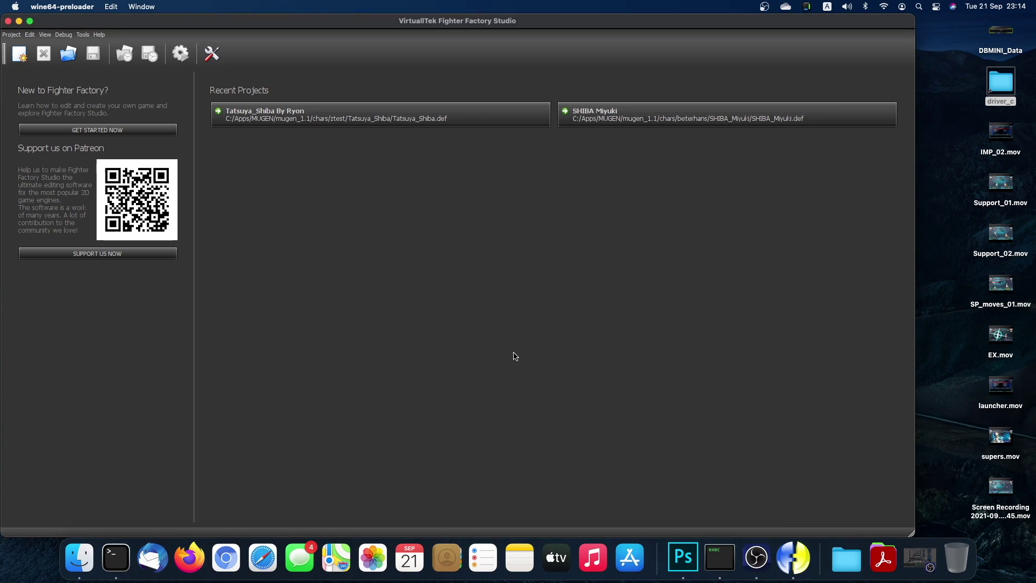
{"action": "left_click", "coordinate": [599, 361]}
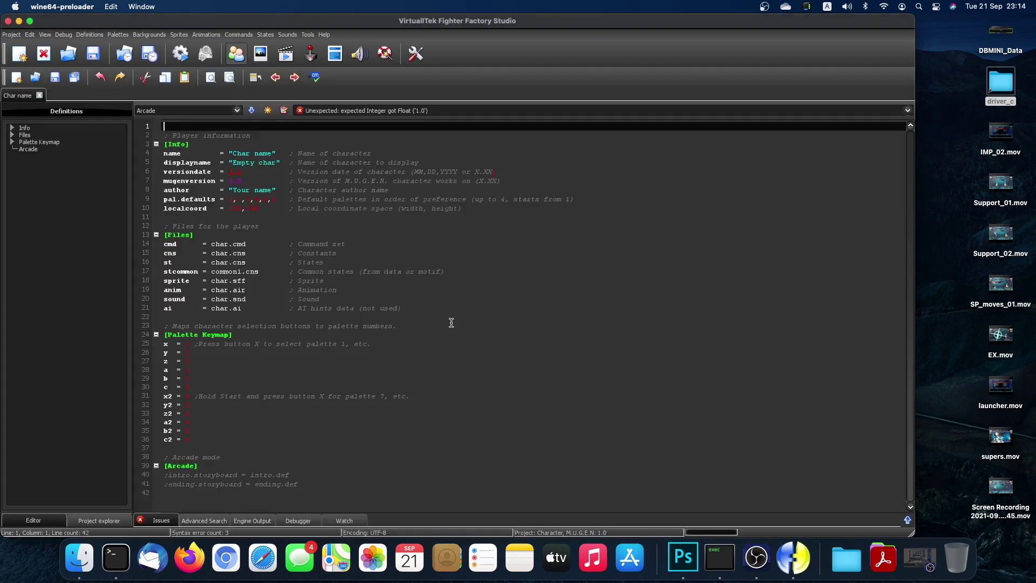
{"action": "left_click", "coordinate": [261, 54]}
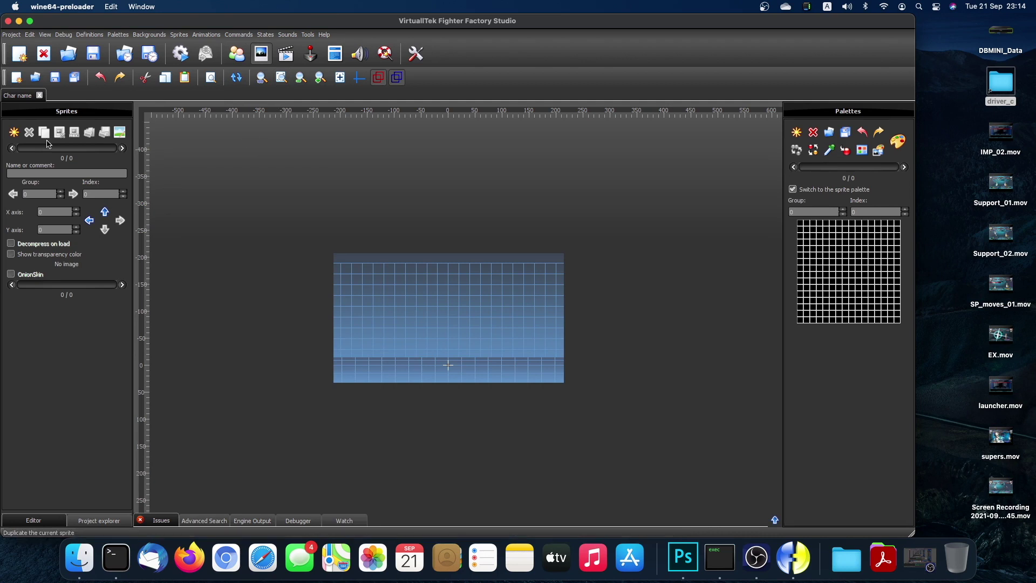
{"action": "left_click", "coordinate": [14, 132]}
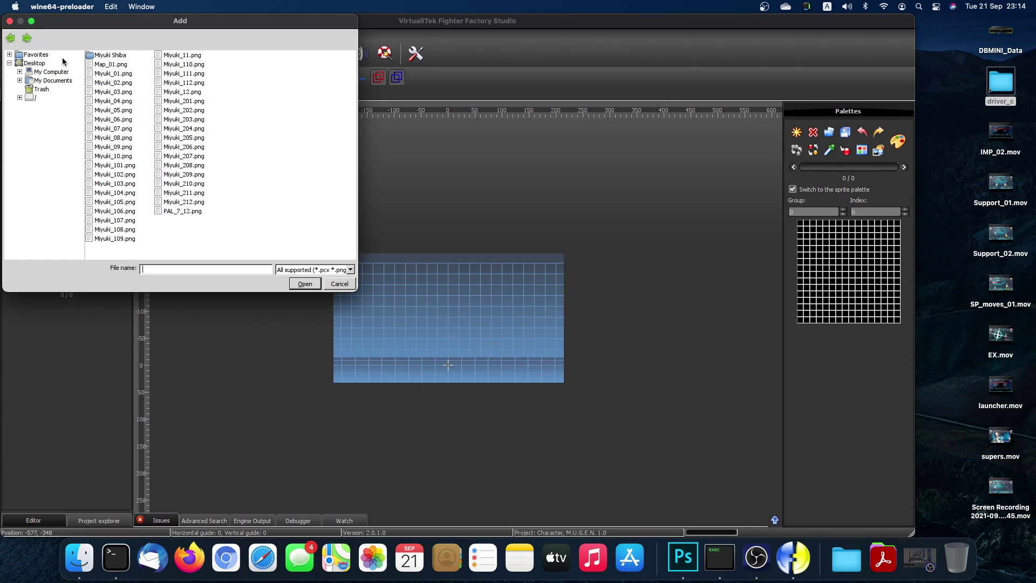
Browse the Add dialog to Apps/mugen/chars/DBFCI/Main_SHIBA_Tatsuya.
{"action": "left_click", "coordinate": [46, 71]}
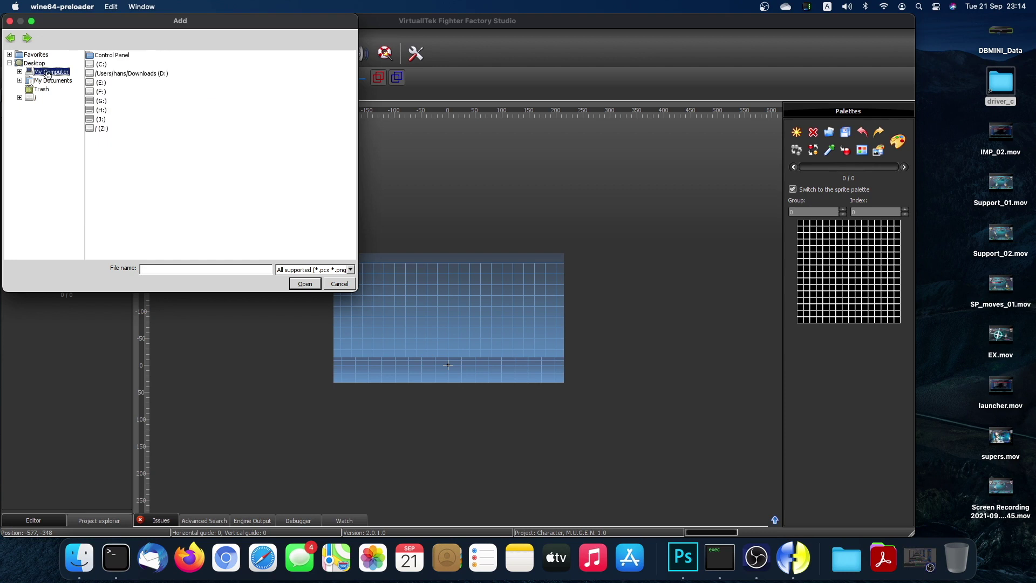
{"action": "double_click", "coordinate": [105, 64]}
{"action": "double_click", "coordinate": [102, 56]}
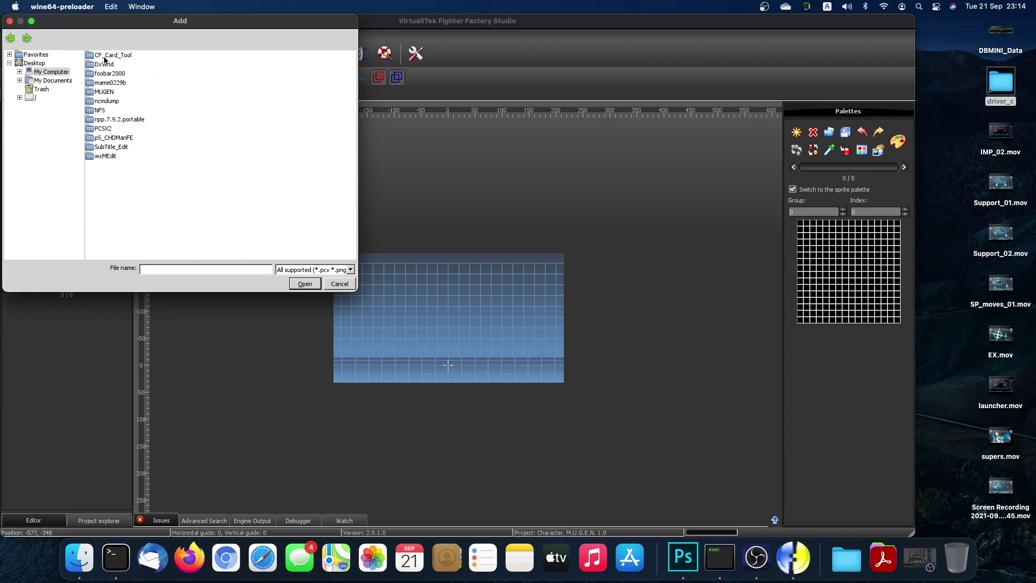
{"action": "double_click", "coordinate": [118, 101]}
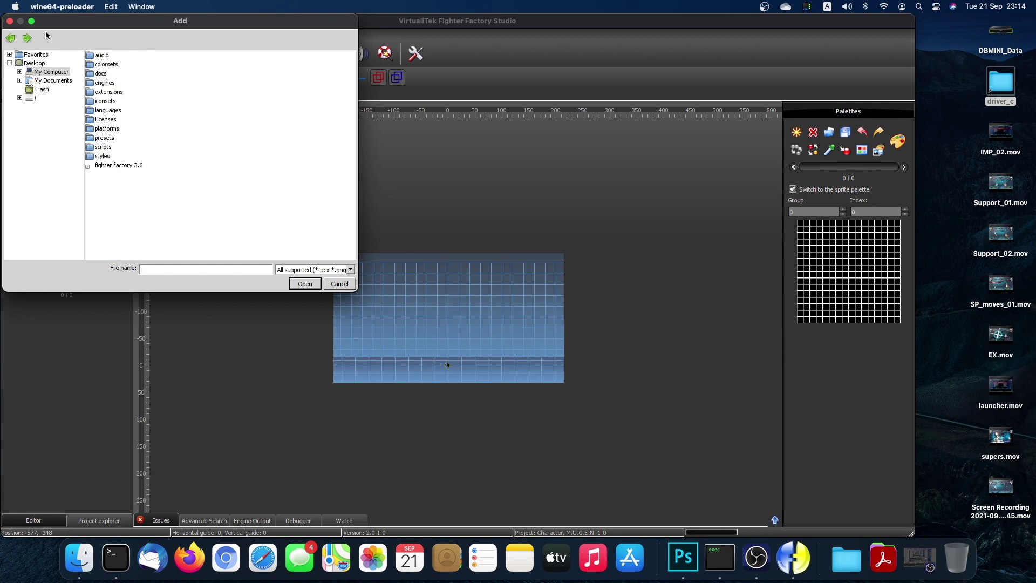
{"action": "left_click", "coordinate": [11, 39]}
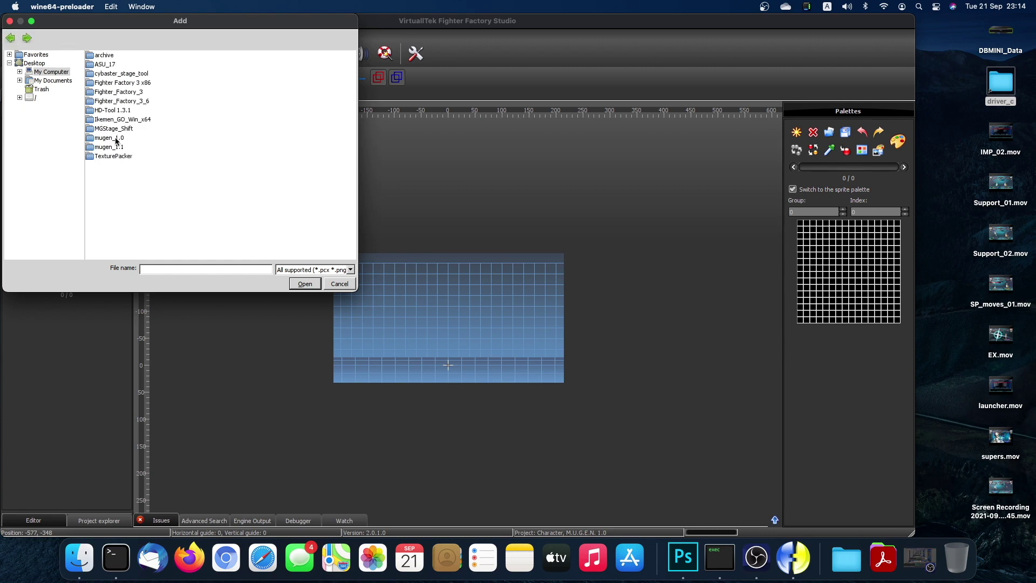
{"action": "double_click", "coordinate": [113, 146]}
{"action": "double_click", "coordinate": [111, 130]}
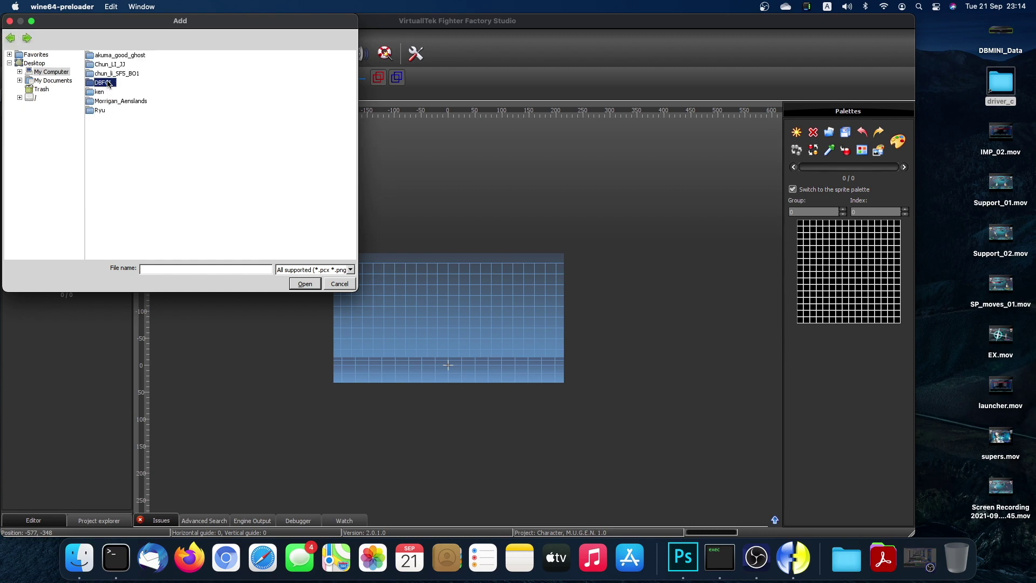
{"action": "double_click", "coordinate": [107, 82]}
{"action": "double_click", "coordinate": [108, 82]}
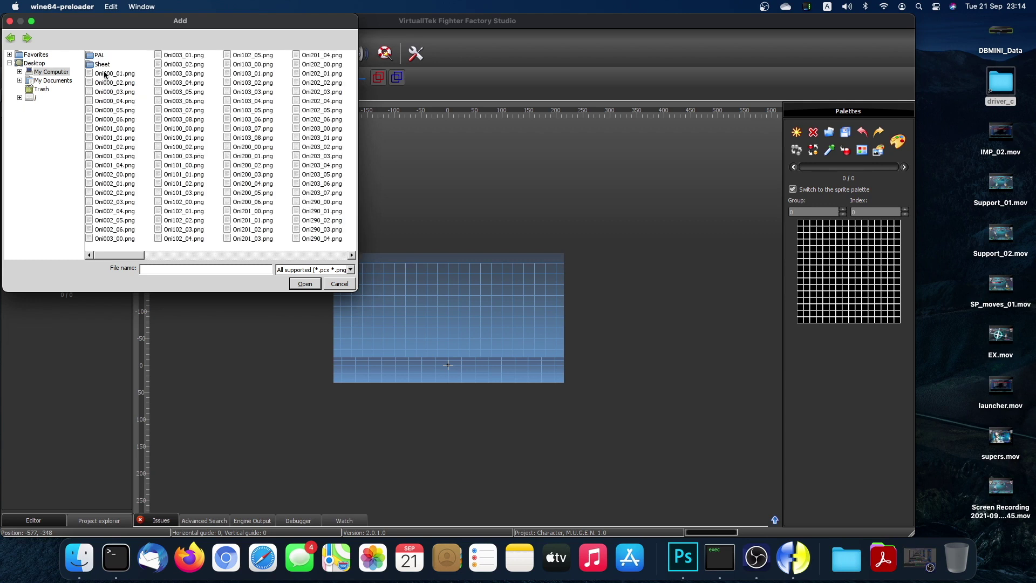
Pick colorsamp_Oni23.png in the PAL folder, go back up, and switch to Photoshop.
{"action": "double_click", "coordinate": [98, 54]}
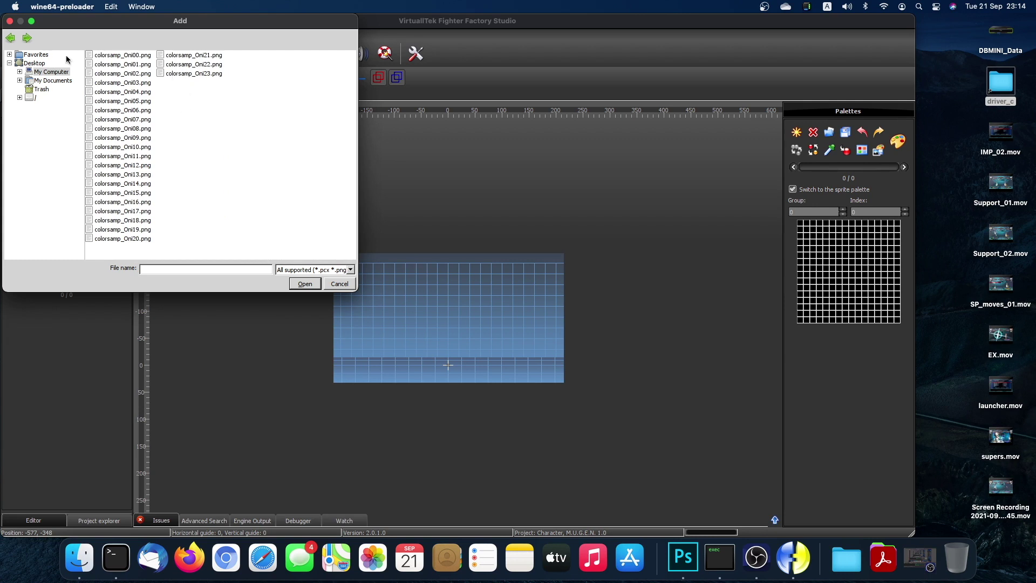
{"action": "left_click", "coordinate": [11, 38]}
{"action": "left_click", "coordinate": [97, 55]}
{"action": "double_click", "coordinate": [96, 55]}
{"action": "left_click", "coordinate": [176, 73]}
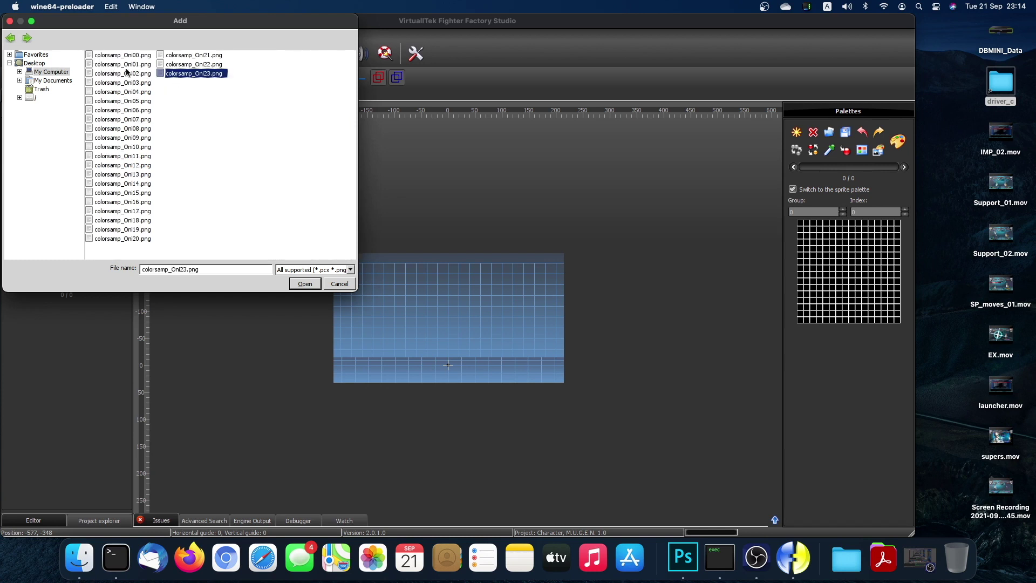
{"action": "left_click", "coordinate": [11, 38]}
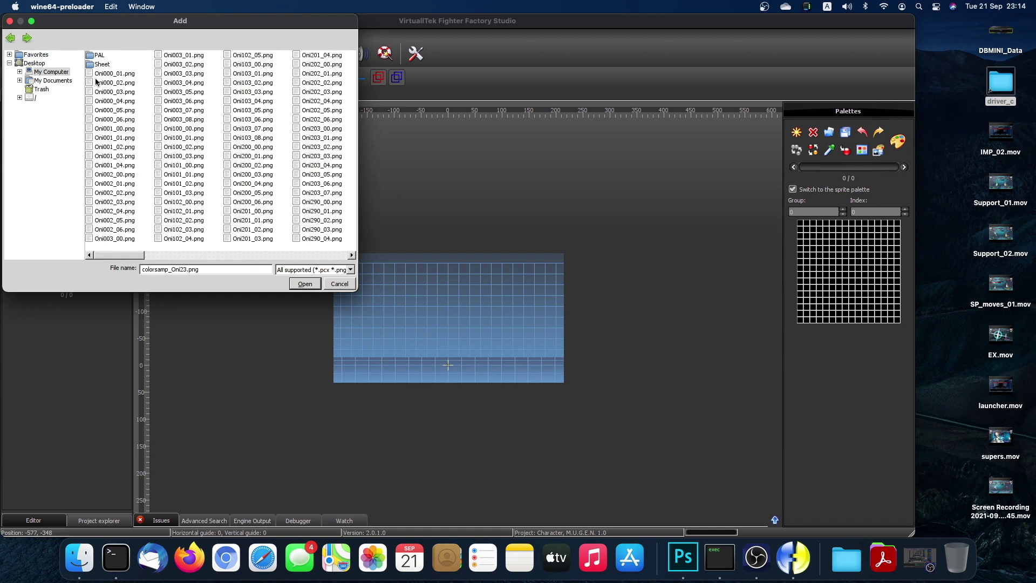
{"action": "key", "text": "ctrl+Right"}
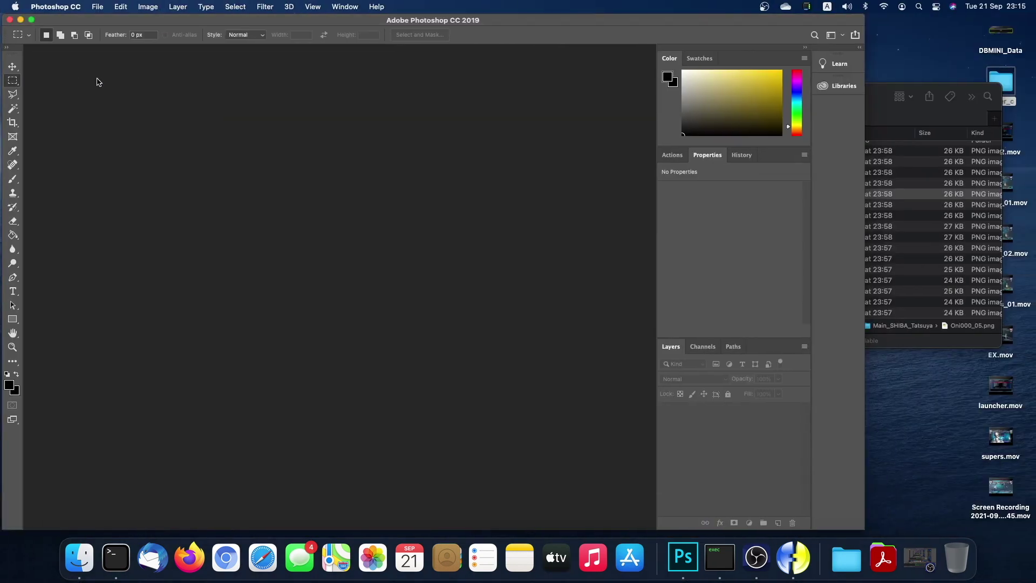
Reopen map_00_full from Open Recent and check its colour mode.
{"action": "left_click", "coordinate": [98, 7]}
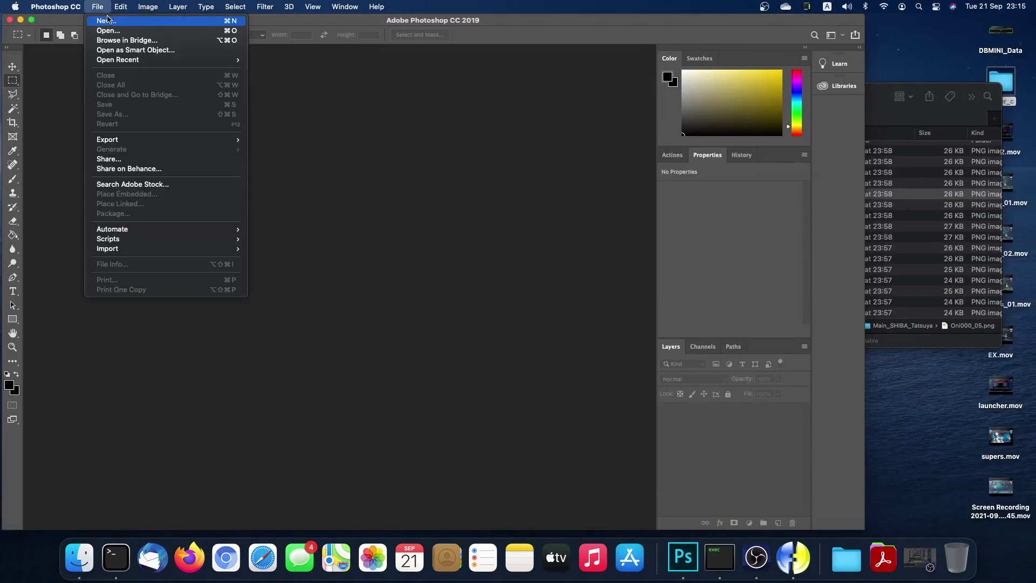
{"action": "mouse_move", "coordinate": [169, 61]}
{"action": "left_click", "coordinate": [286, 60]}
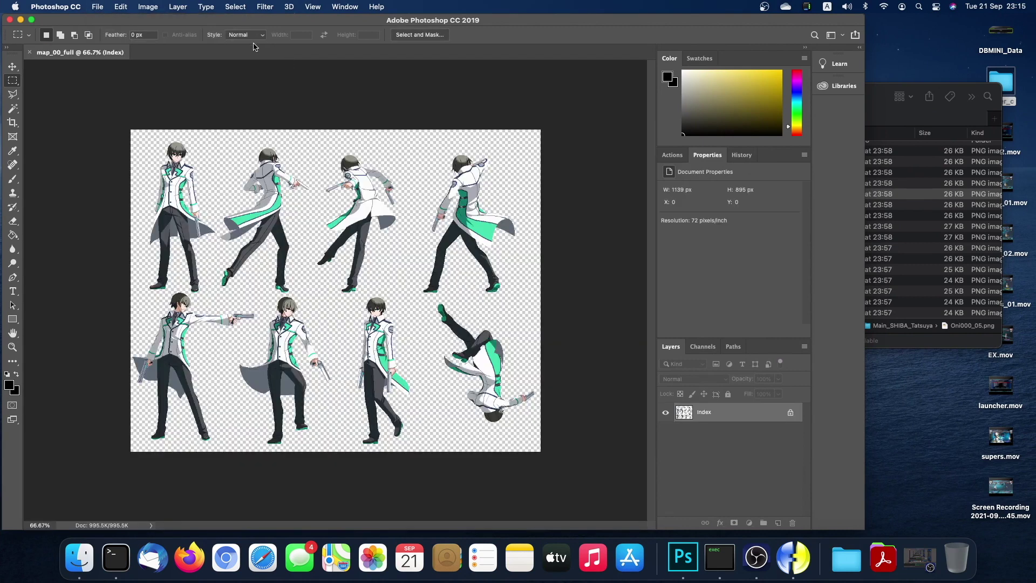
{"action": "left_click", "coordinate": [160, 6]}
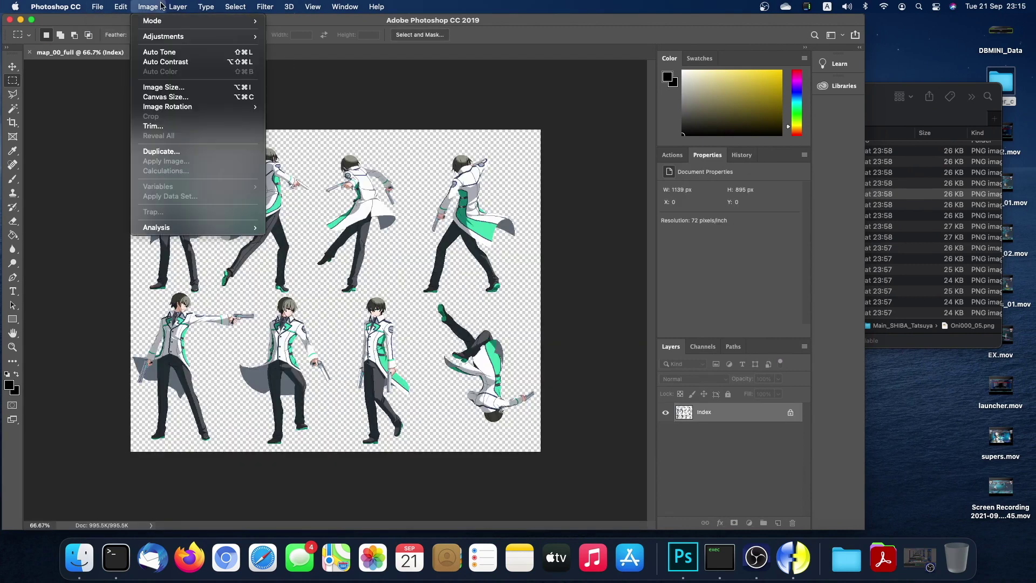
{"action": "mouse_move", "coordinate": [162, 20]}
{"action": "left_click", "coordinate": [96, 7]}
Begin saving the sheet under a new name, bringing the Finder sprite folder forward.
{"action": "left_click", "coordinate": [96, 7]}
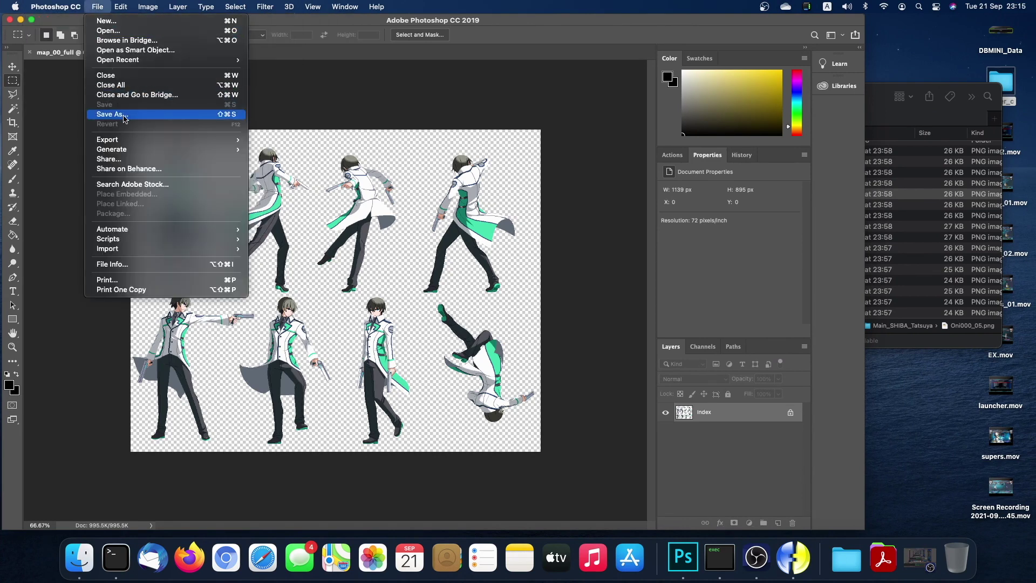
{"action": "left_click", "coordinate": [112, 114]}
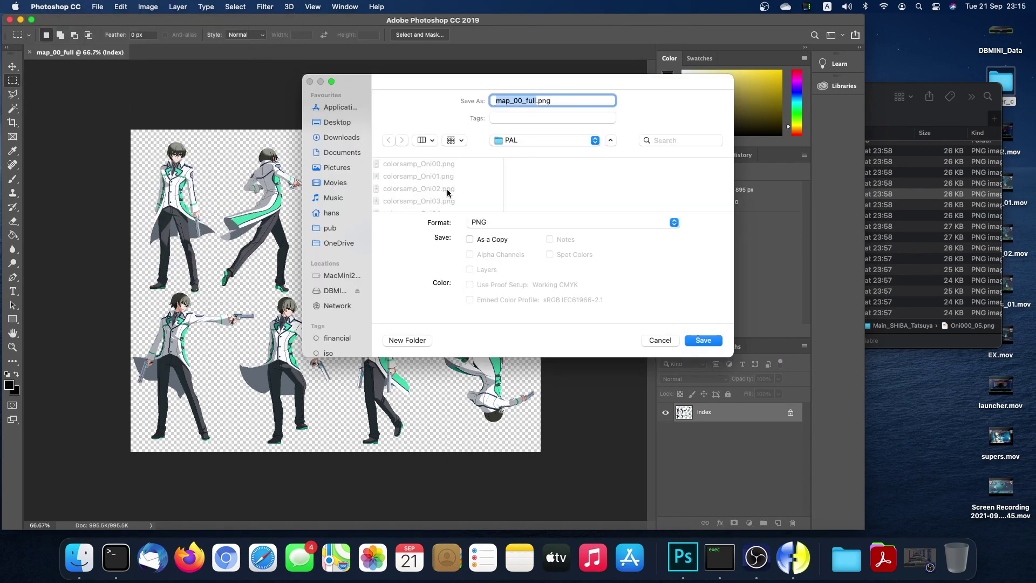
{"action": "left_click", "coordinate": [933, 251]}
{"action": "scroll", "coordinate": [747, 226], "scroll_direction": "down", "scroll_amount": 5}
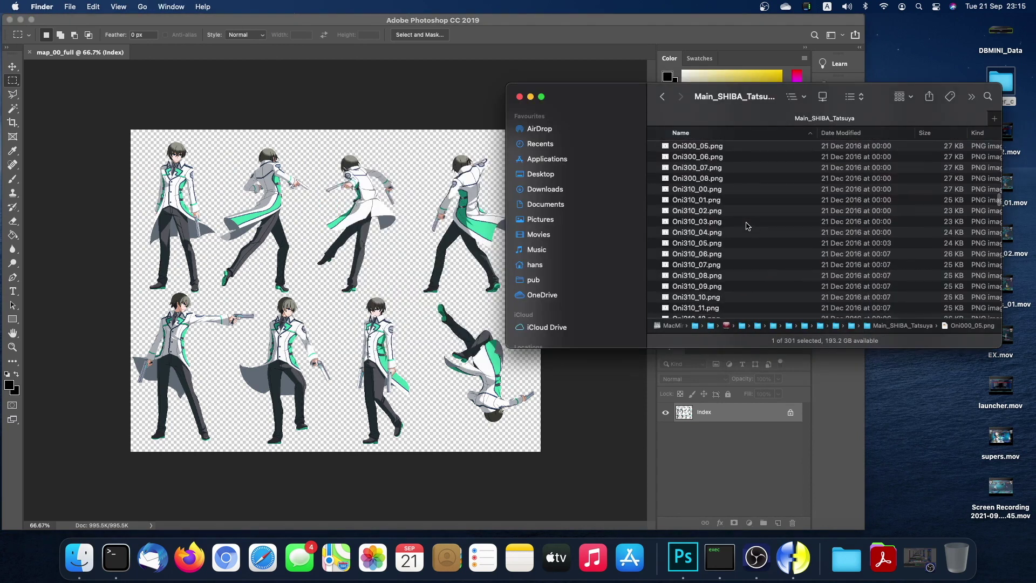
Rename map_00_full in the PAL folder to map_00_full.png, accepting the .png extension.
{"action": "scroll", "coordinate": [746, 226], "scroll_direction": "up", "scroll_amount": 10}
{"action": "double_click", "coordinate": [693, 149]}
{"action": "scroll", "coordinate": [709, 181], "scroll_direction": "down", "scroll_amount": 5}
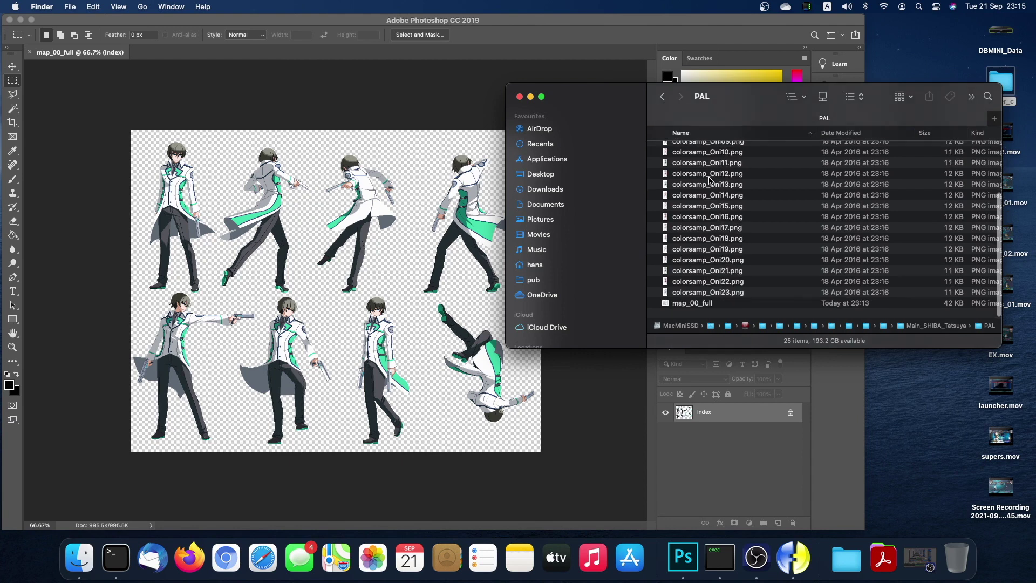
{"action": "left_click", "coordinate": [727, 312]}
{"action": "left_click", "coordinate": [709, 309]}
{"action": "type", "text": ".png"}
{"action": "key", "text": "Return"}
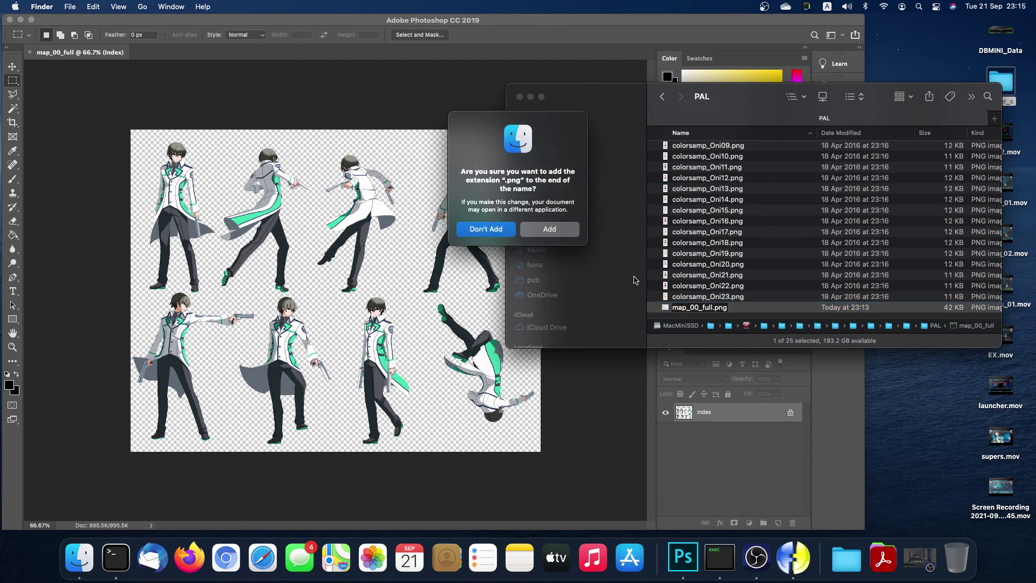
{"action": "left_click", "coordinate": [570, 234]}
Preview map_00_full.png in Quick Look, then return to Fighter Factory Studio.
{"action": "left_click", "coordinate": [753, 275]}
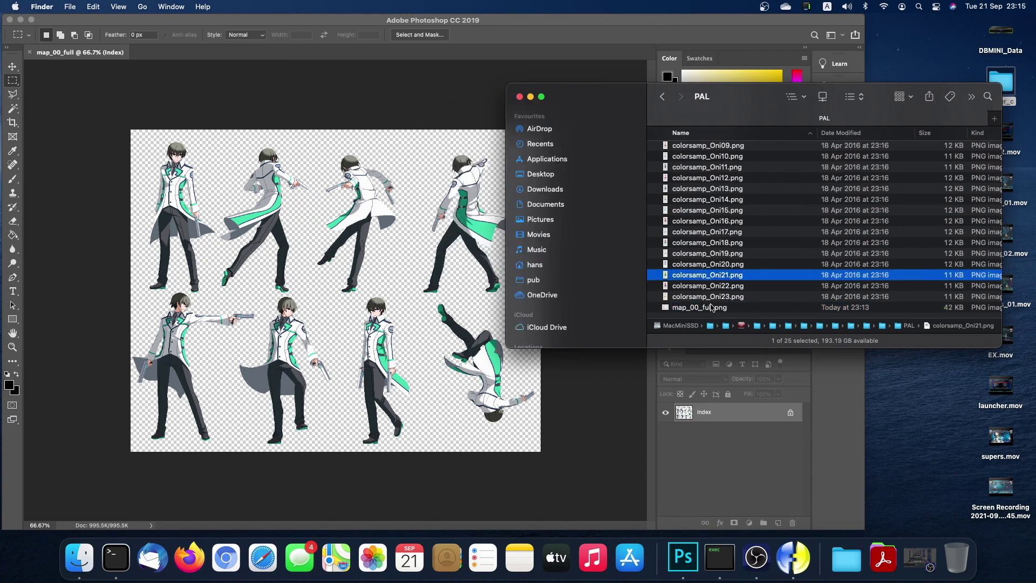
{"action": "left_click", "coordinate": [713, 308]}
{"action": "key", "text": "space"}
{"action": "key", "text": "space"}
{"action": "key", "text": "super+Tab"}
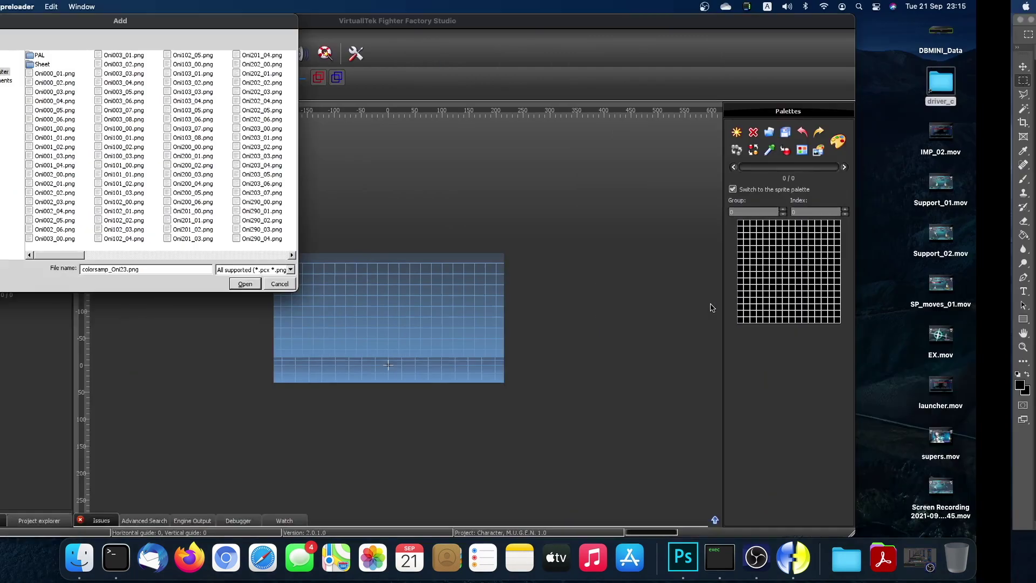
Import map_00_full.png from PAL as sprite 0,0 and open the Advanced palette editor.
{"action": "double_click", "coordinate": [100, 55]}
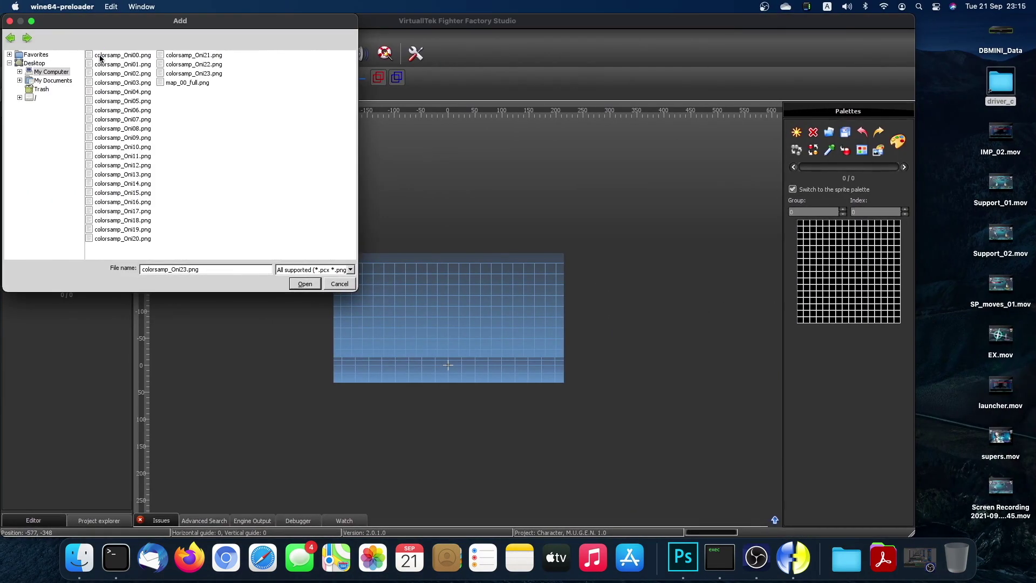
{"action": "left_click", "coordinate": [185, 84]}
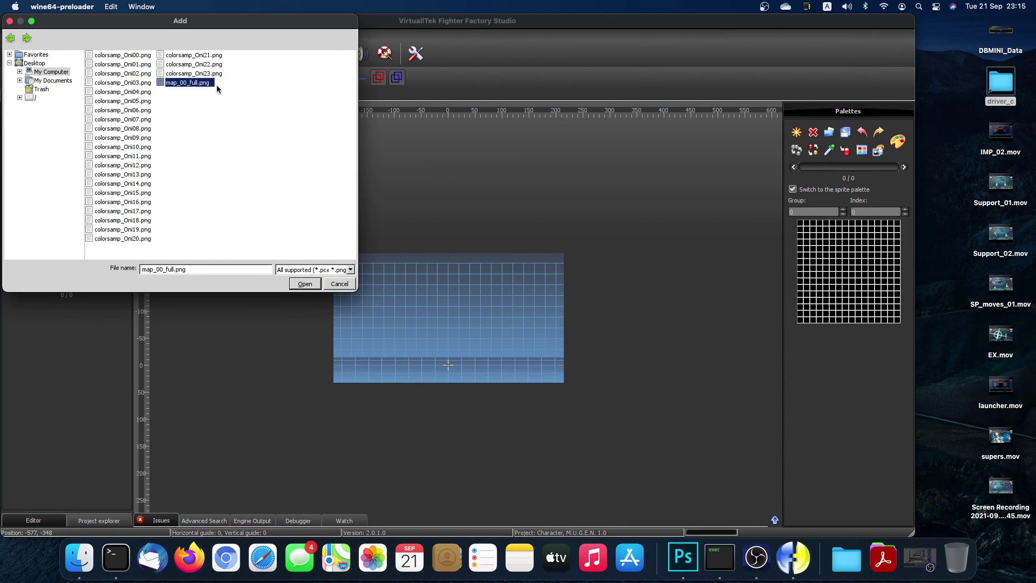
{"action": "double_click", "coordinate": [207, 84]}
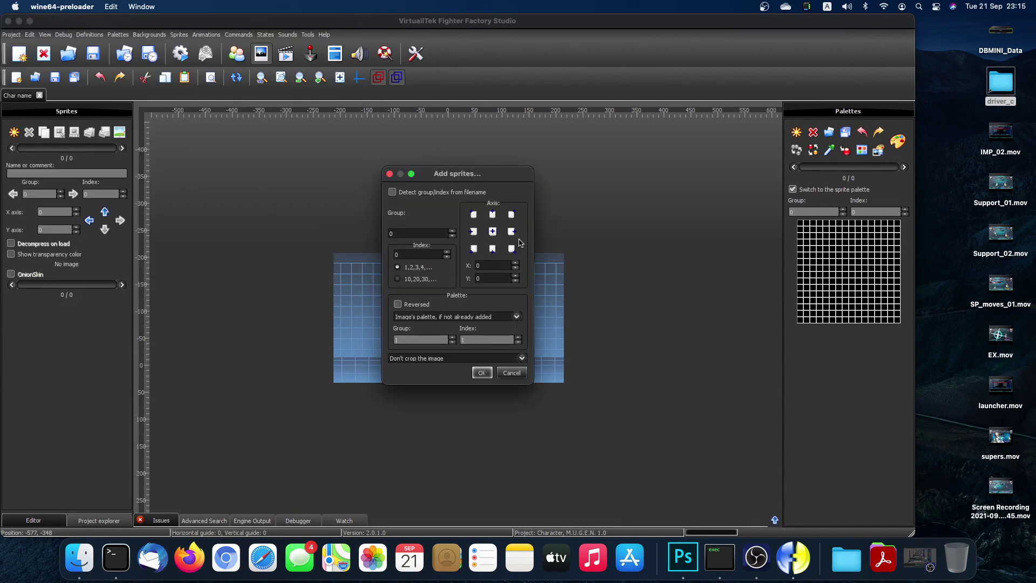
{"action": "left_click", "coordinate": [483, 373]}
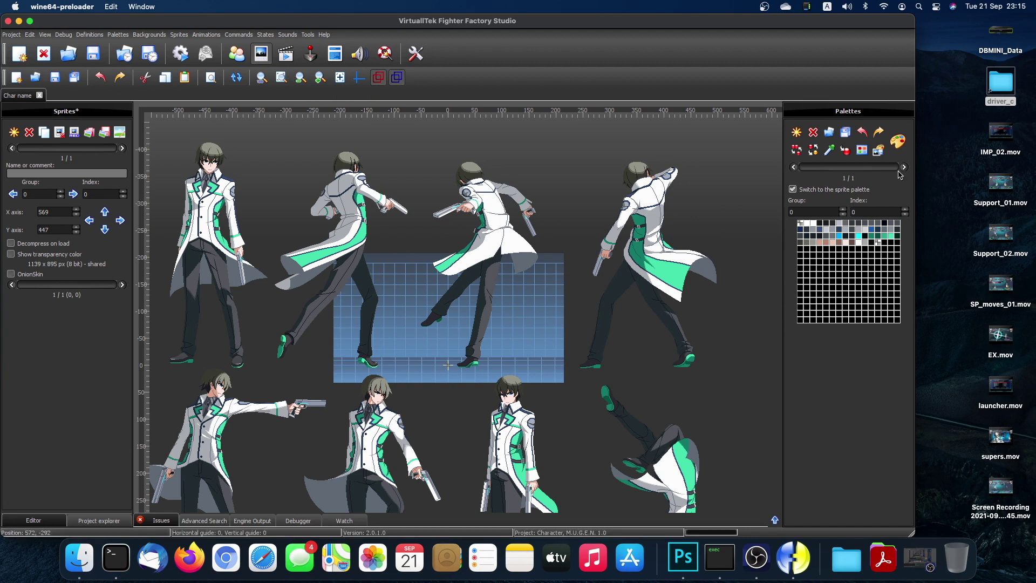
{"action": "left_click", "coordinate": [898, 142]}
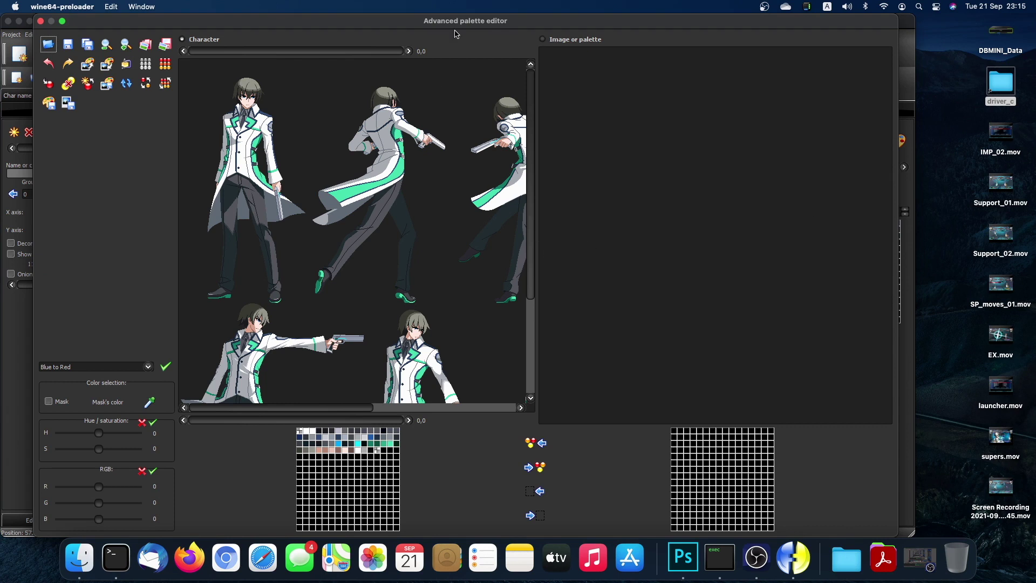
Zoom onto the sprite and copy a character colour into the right palette's top-left cell.
{"action": "left_click_drag", "start_coordinate": [459, 22], "coordinate": [473, 21]}
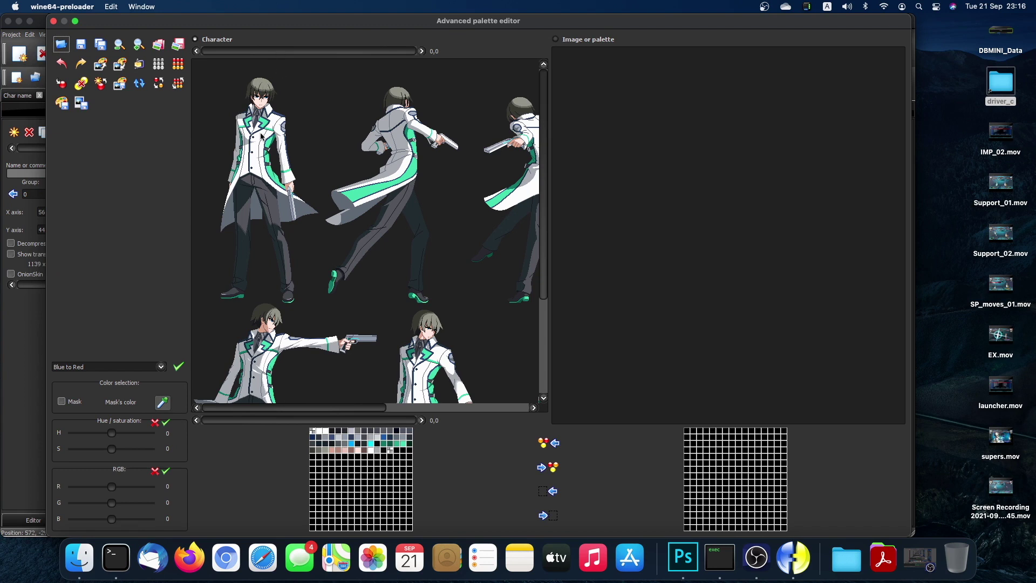
{"action": "left_click", "coordinate": [138, 46]}
{"action": "left_click", "coordinate": [138, 50]}
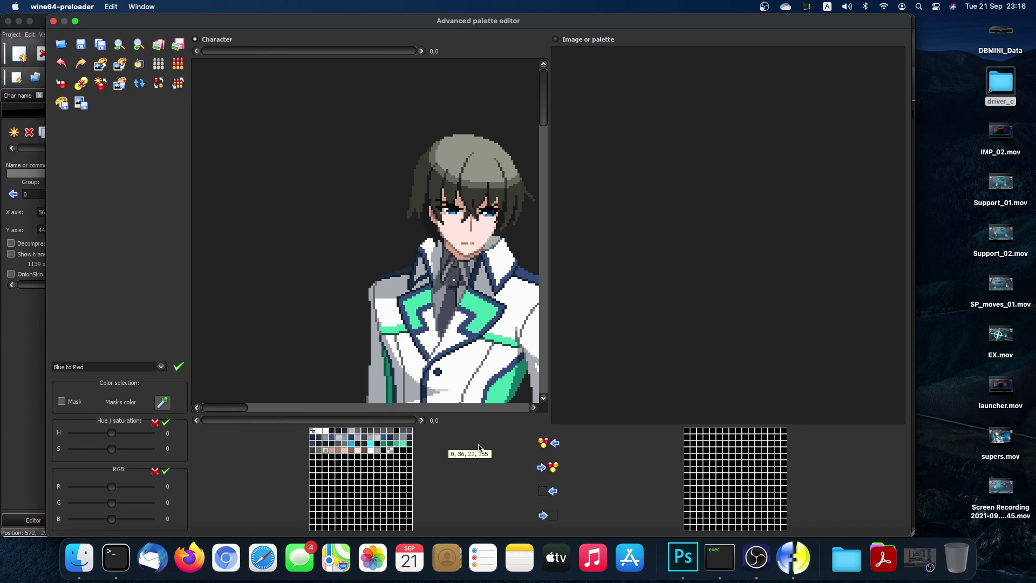
{"action": "left_click", "coordinate": [700, 431]}
{"action": "left_click", "coordinate": [551, 467]}
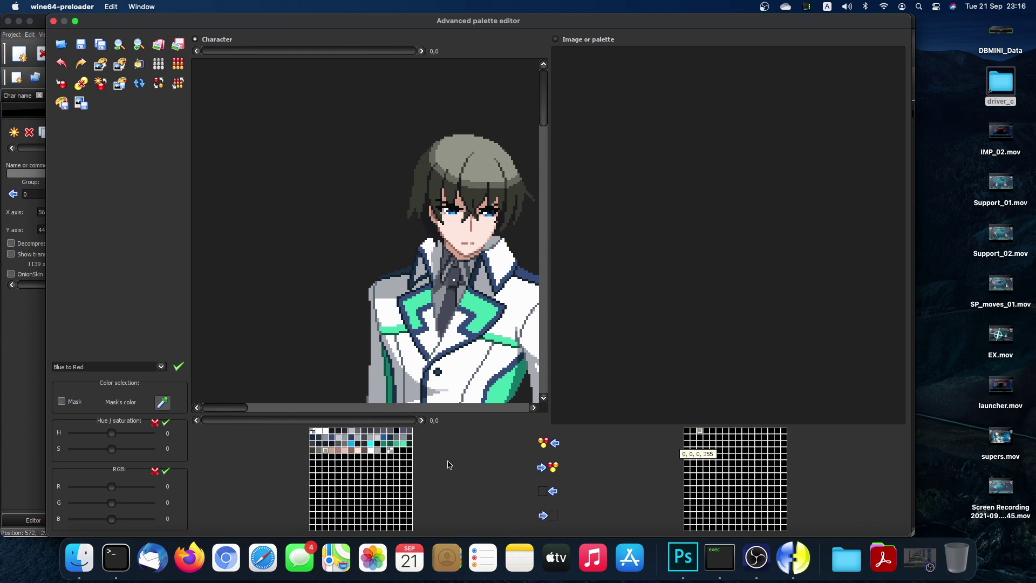
Recolour two hair shades yellow and copy a shade into the next right-hand palette slot.
{"action": "double_click", "coordinate": [326, 452]}
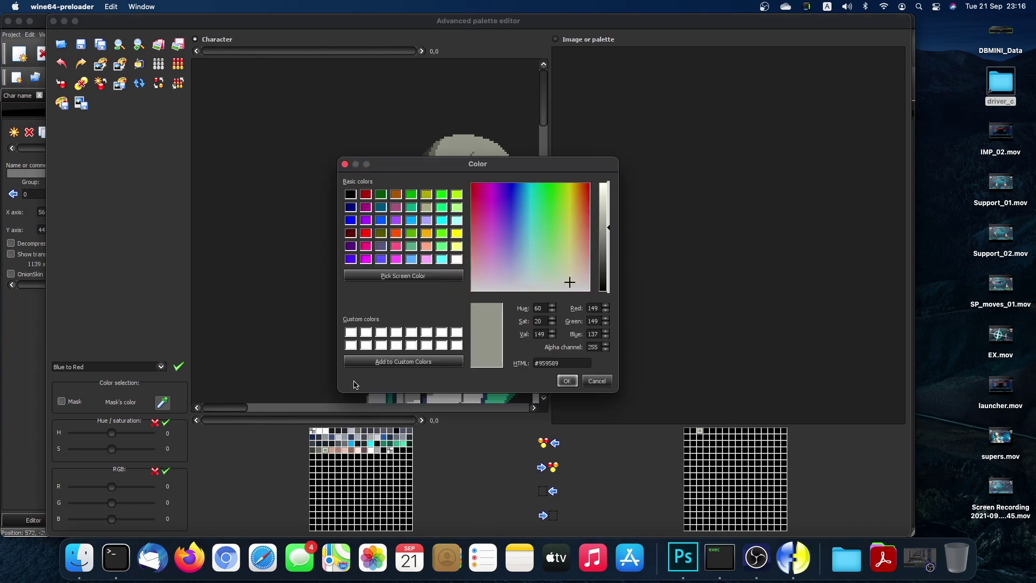
{"action": "left_click", "coordinate": [457, 233]}
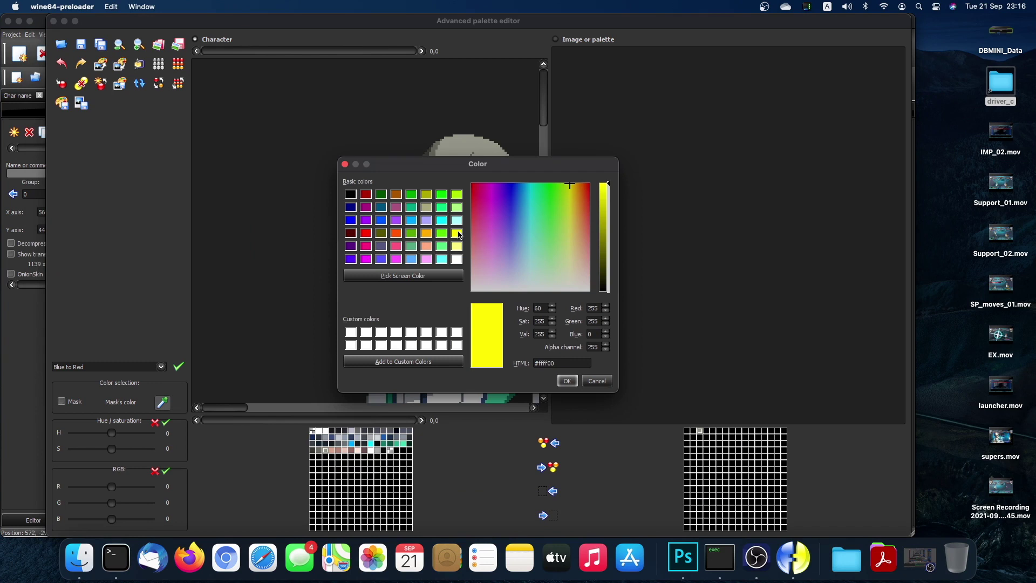
{"action": "left_click", "coordinate": [571, 379]}
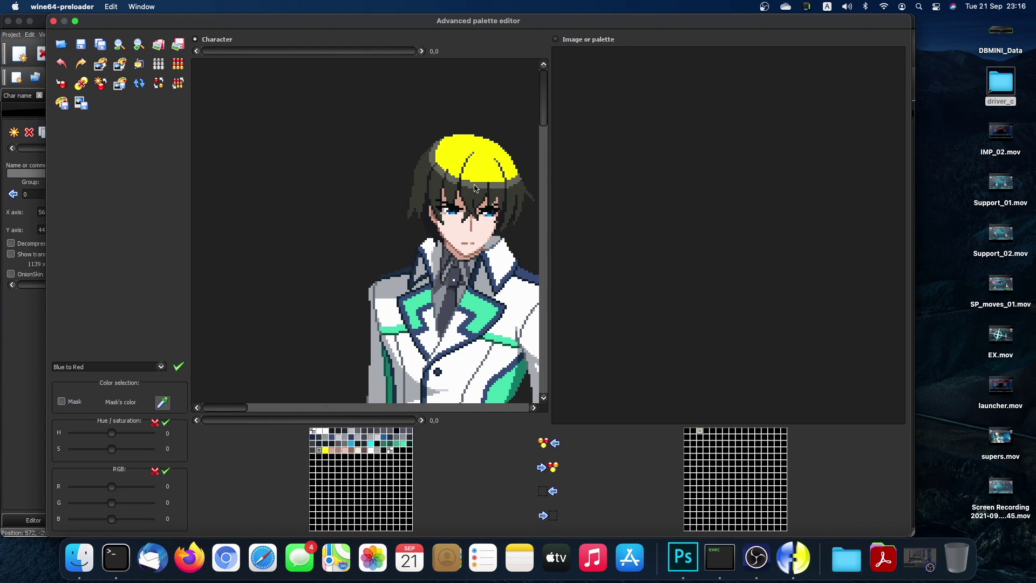
{"action": "left_click", "coordinate": [707, 430]}
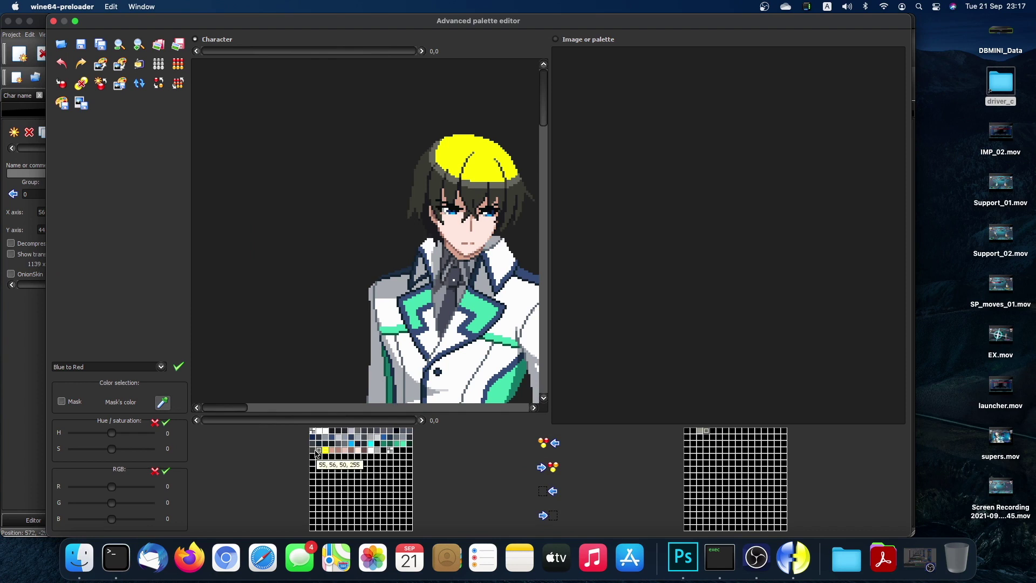
{"action": "double_click", "coordinate": [360, 446]}
{"action": "left_click", "coordinate": [457, 233]}
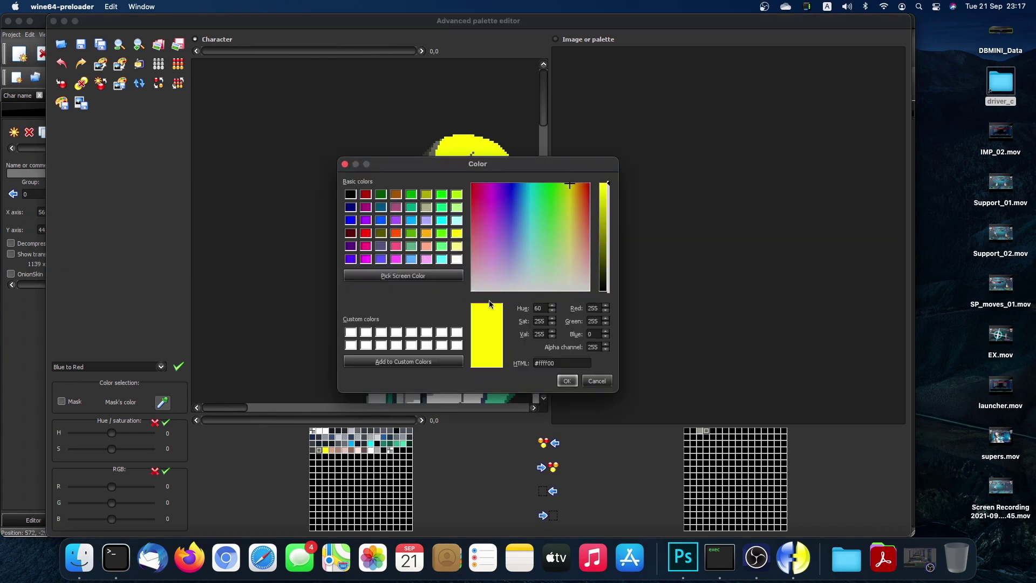
{"action": "left_click", "coordinate": [568, 381]}
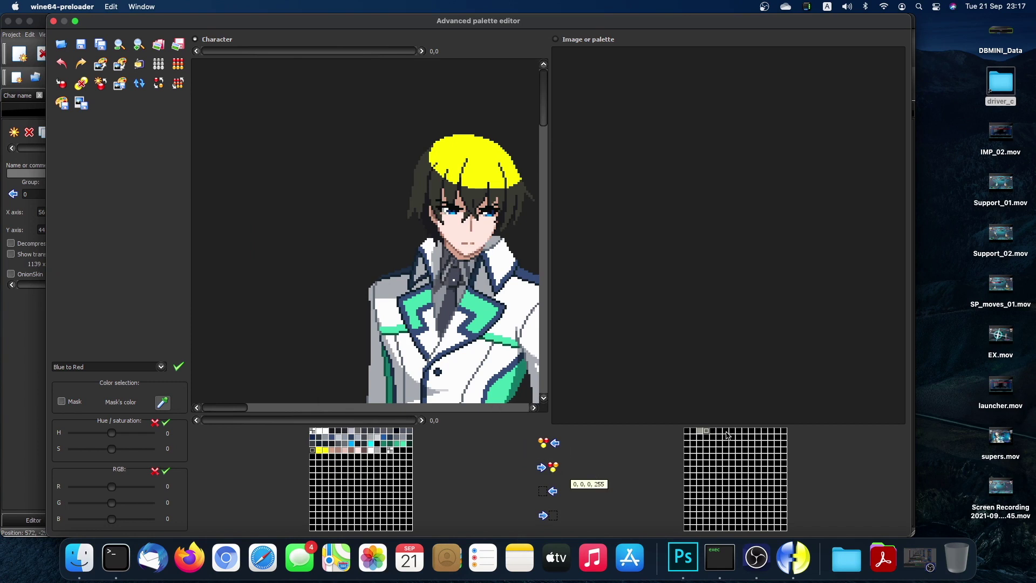
{"action": "left_click", "coordinate": [551, 469]}
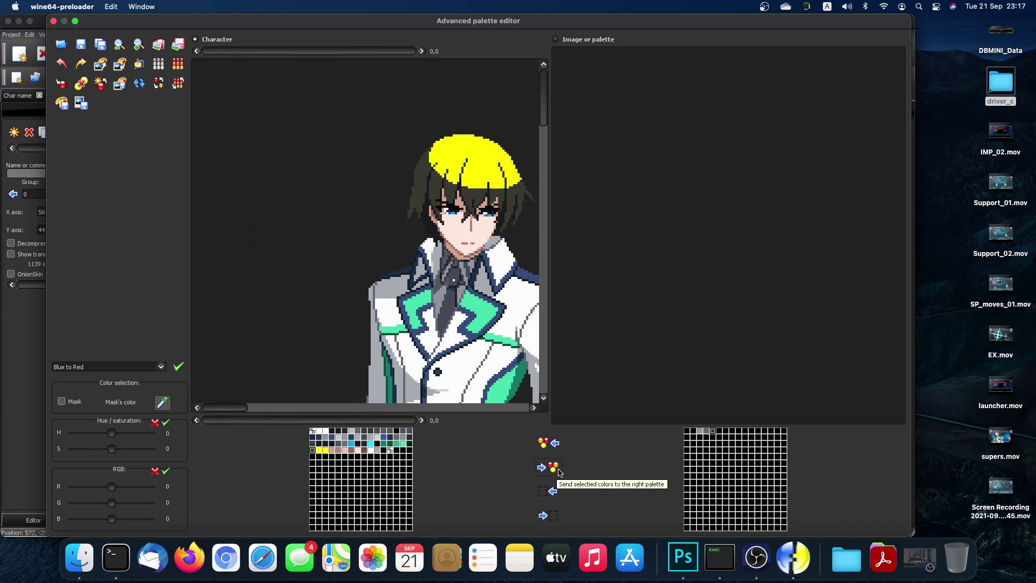
Recolour two further hair shades of the sprite yellow.
{"action": "left_click", "coordinate": [721, 431]}
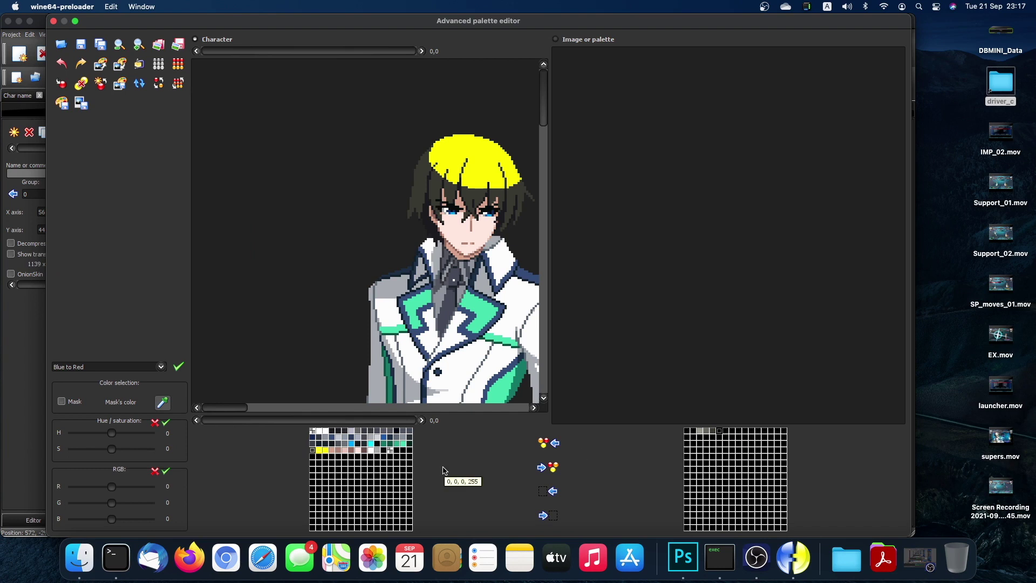
{"action": "double_click", "coordinate": [313, 451]}
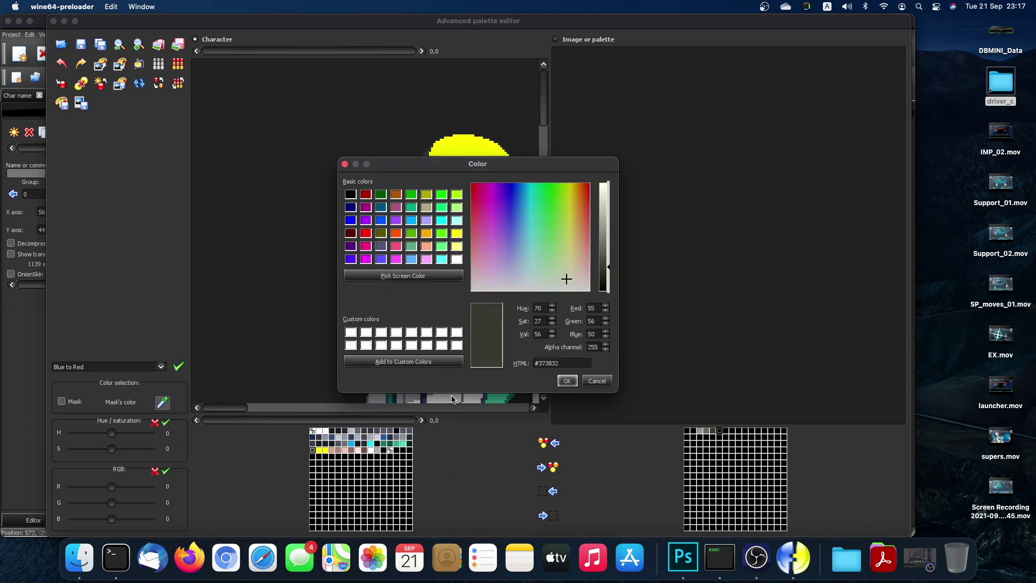
{"action": "left_click", "coordinate": [459, 234]}
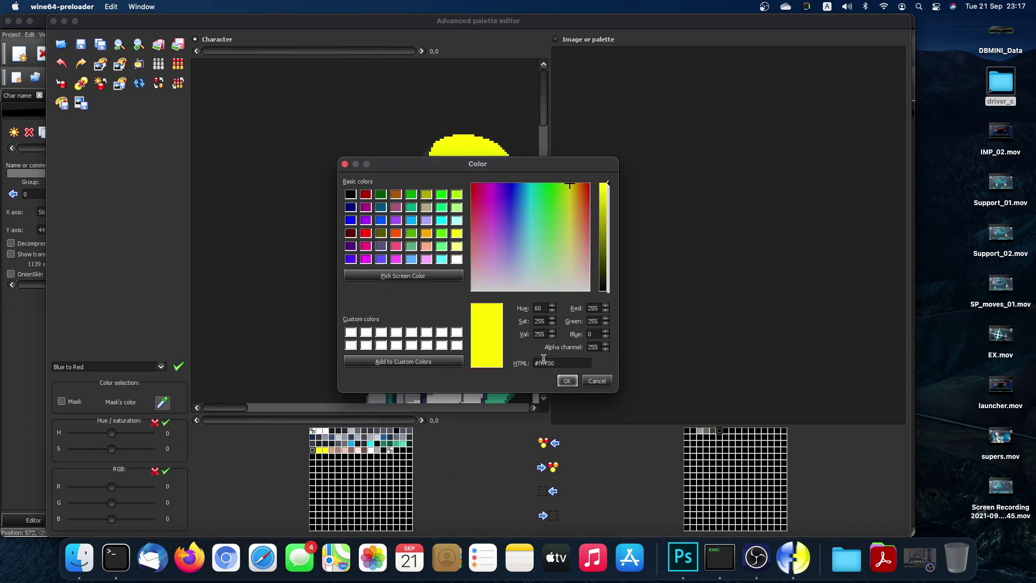
{"action": "left_click", "coordinate": [566, 381]}
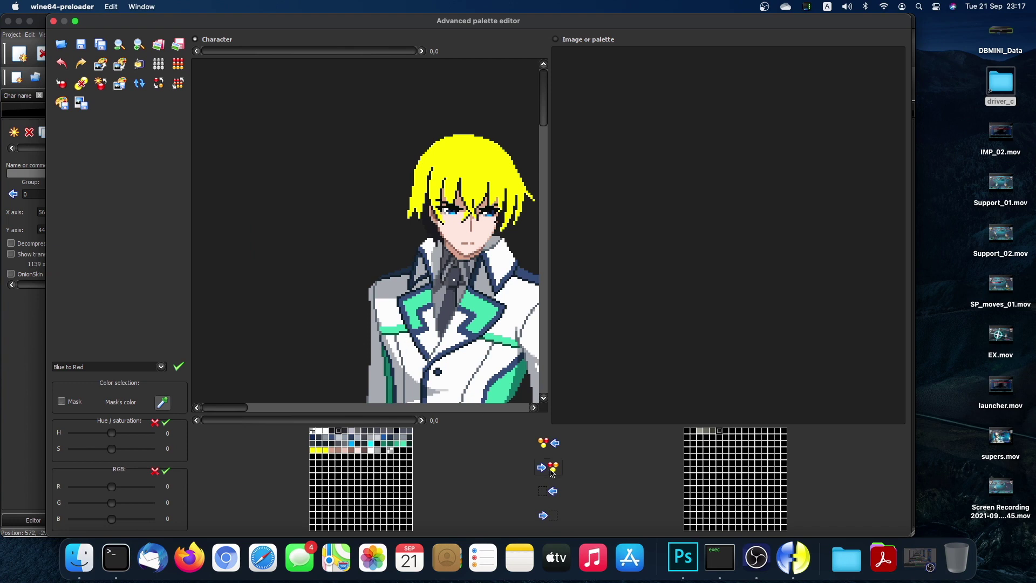
{"action": "double_click", "coordinate": [342, 434]}
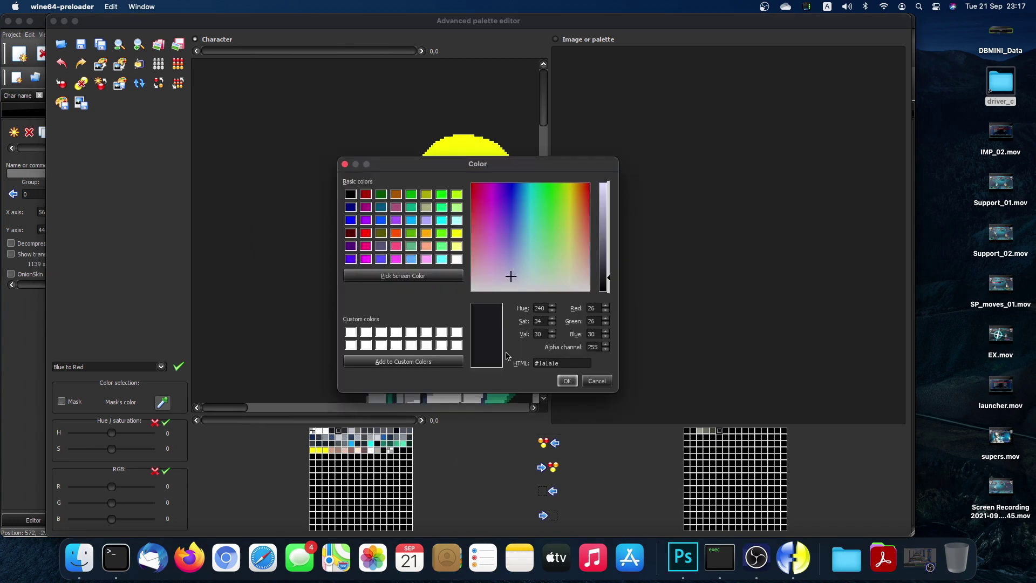
{"action": "left_click", "coordinate": [457, 233]}
{"action": "left_click", "coordinate": [567, 381]}
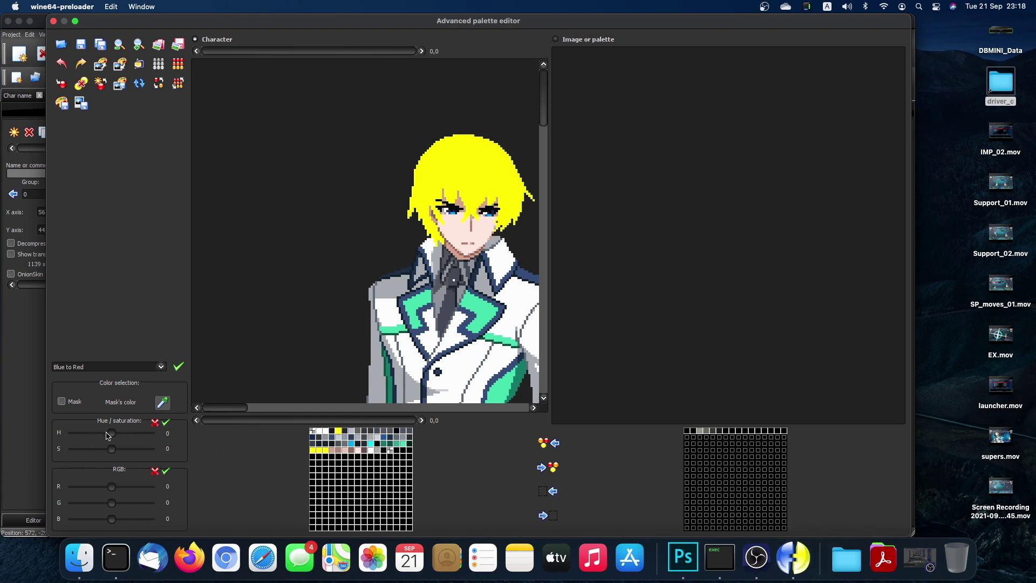
{"action": "mouse_move", "coordinate": [111, 433]}
{"action": "left_mouse_down"}
{"action": "mouse_move", "coordinate": [168, 436]}
{"action": "mouse_move", "coordinate": [117, 435]}
{"action": "left_mouse_up"}
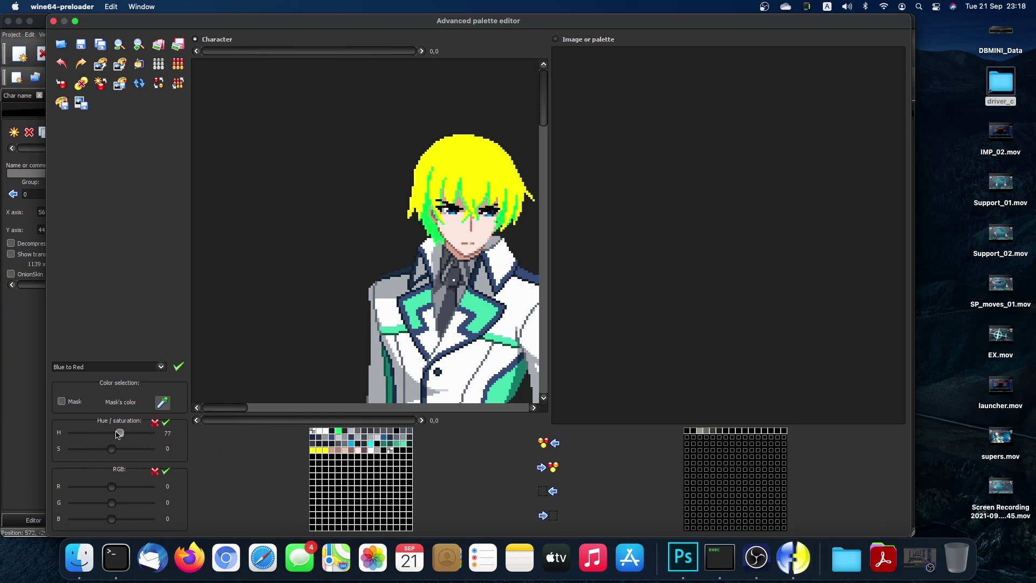
{"action": "left_click", "coordinate": [155, 422]}
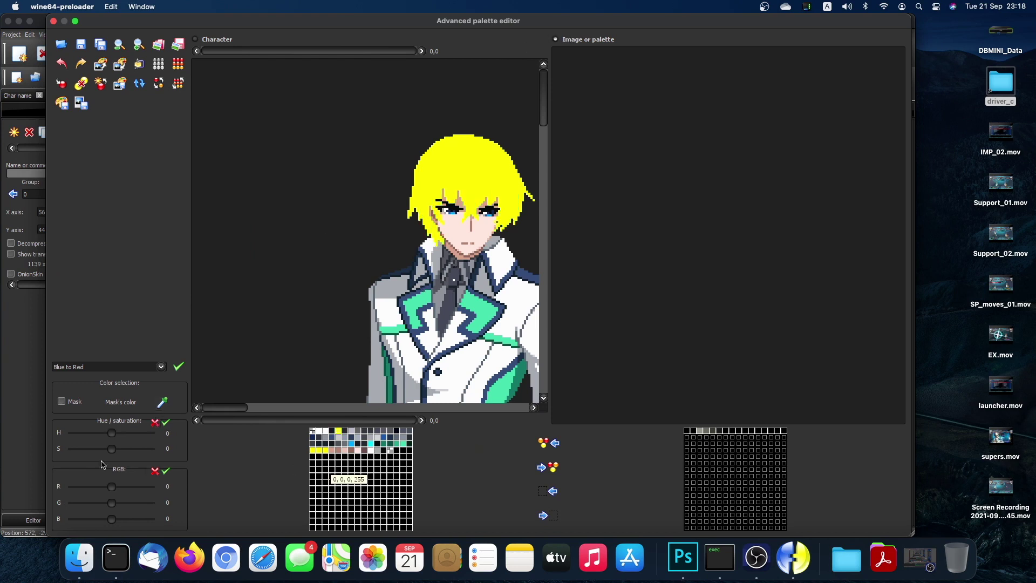
{"action": "left_click_drag", "start_coordinate": [111, 435], "coordinate": [177, 452]}
{"action": "left_click", "coordinate": [155, 422]}
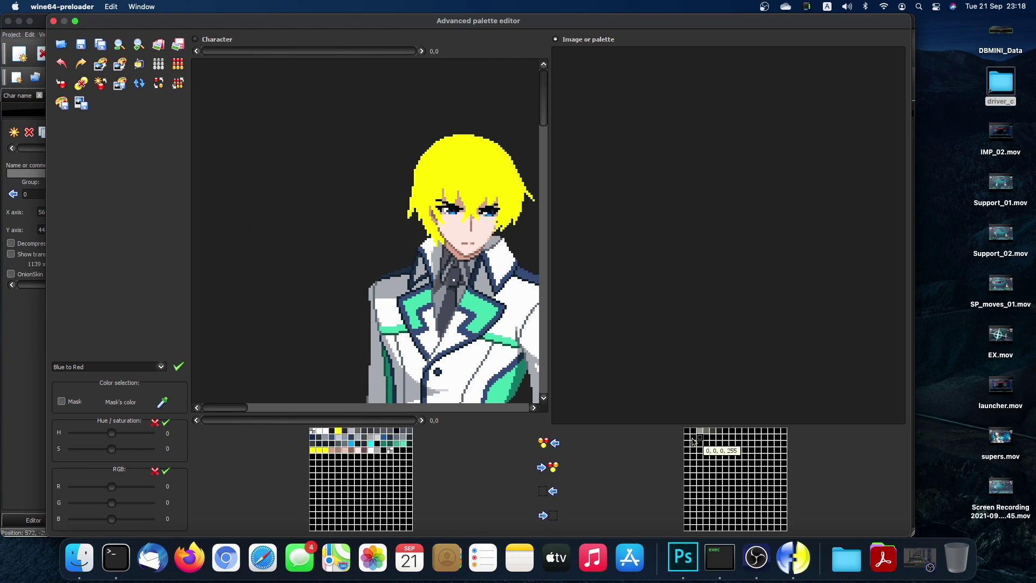
{"action": "left_click_drag", "start_coordinate": [690, 440], "coordinate": [787, 532]}
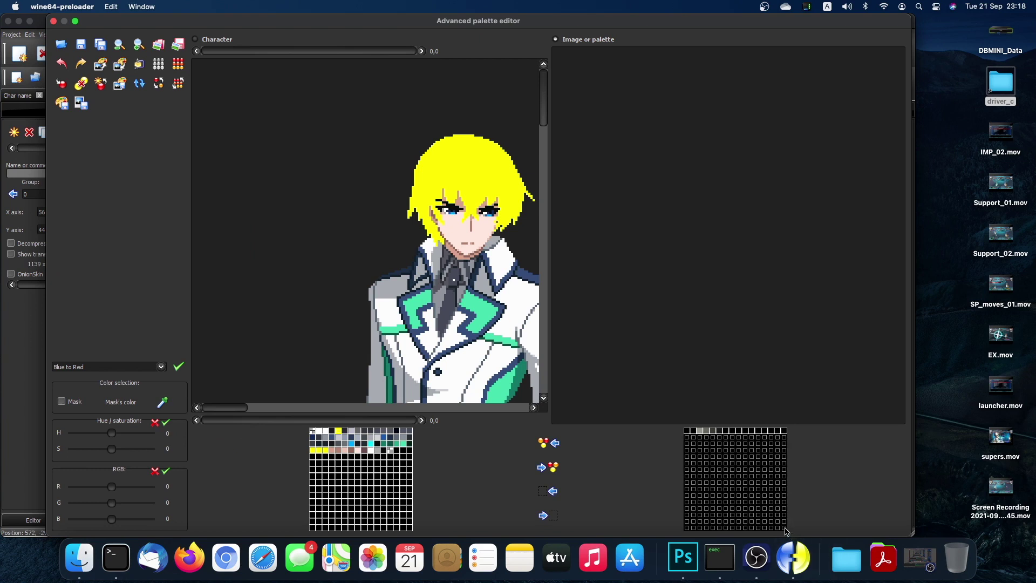
{"action": "double_click", "coordinate": [786, 532]}
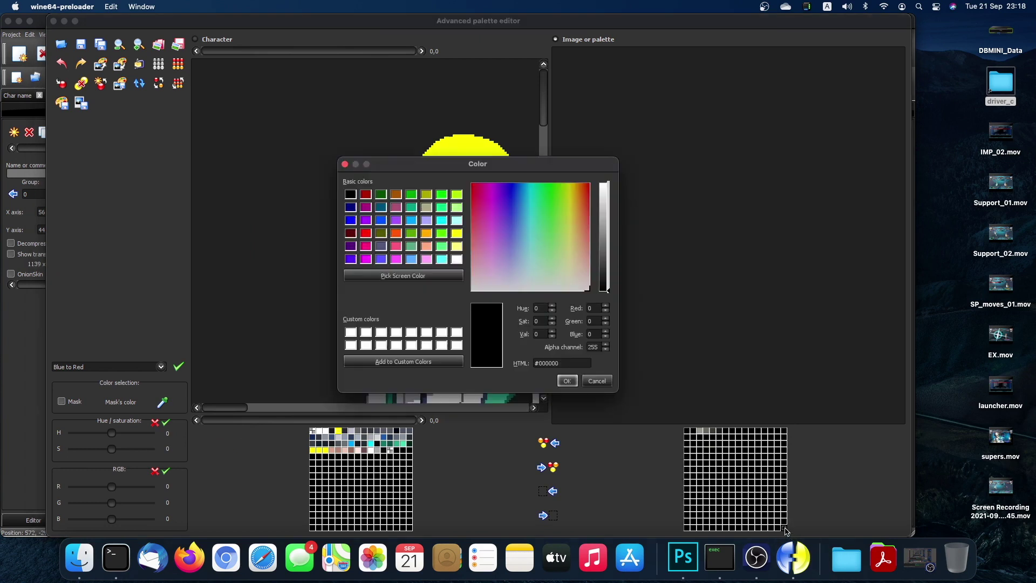
{"action": "left_click", "coordinate": [597, 382]}
{"action": "left_click", "coordinate": [689, 438]}
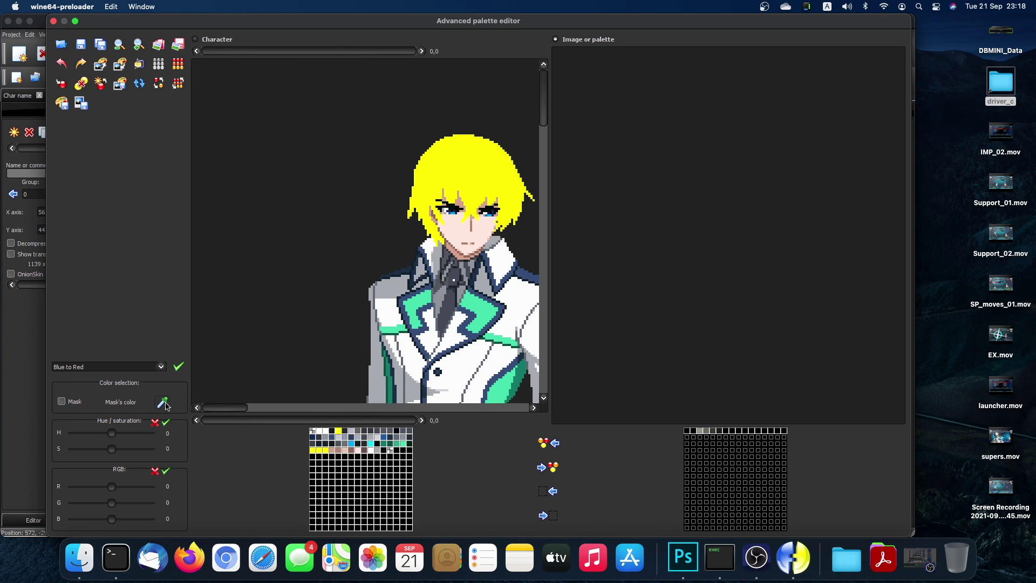
Mix magenta (R 255, B 255) and apply it to the right palette's empty slots.
{"action": "left_click_drag", "start_coordinate": [111, 433], "coordinate": [151, 450]}
{"action": "left_click", "coordinate": [155, 423]}
{"action": "left_click_drag", "start_coordinate": [113, 489], "coordinate": [151, 488]}
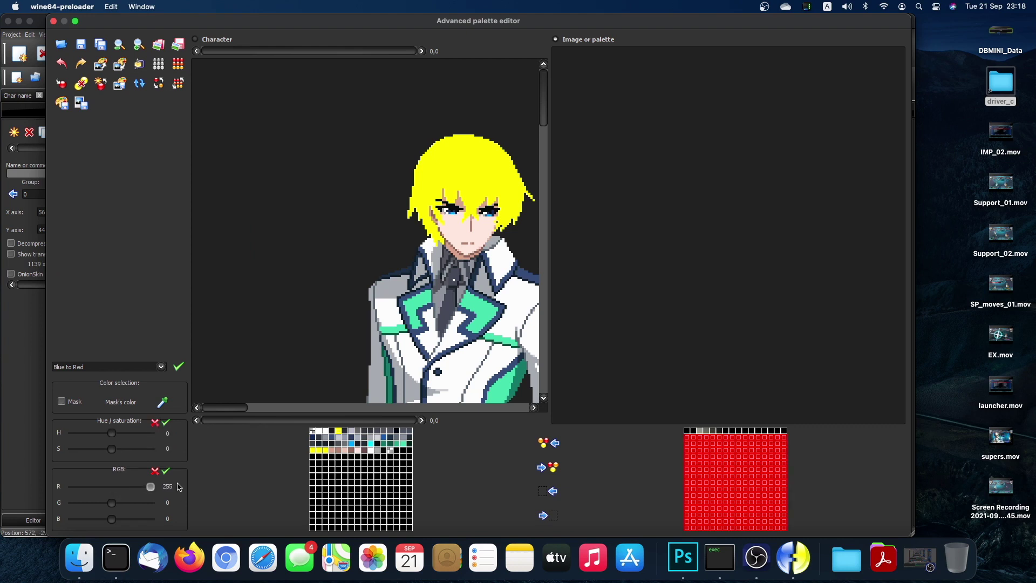
{"action": "left_click_drag", "start_coordinate": [113, 519], "coordinate": [170, 522]}
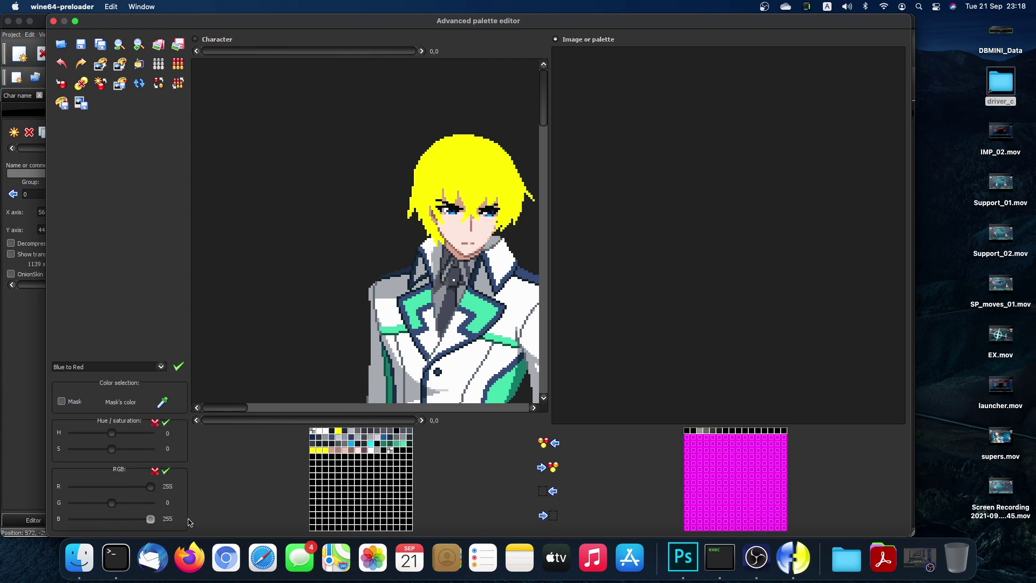
{"action": "left_click", "coordinate": [167, 471]}
{"action": "left_click", "coordinate": [761, 502]}
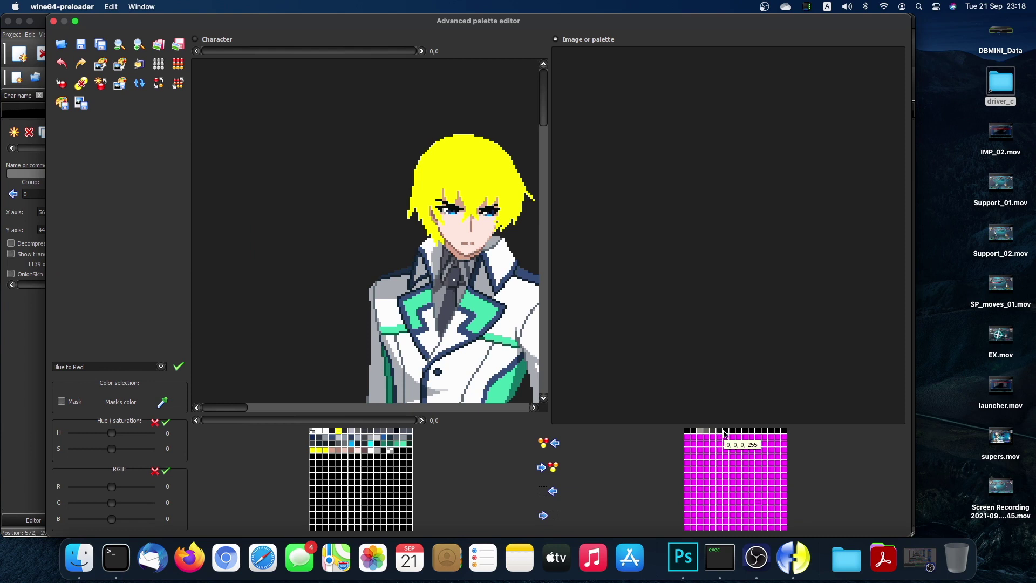
Fill the remaining selected top-row cells of the right palette with magenta.
{"action": "left_click", "coordinate": [726, 431]}
{"action": "left_click", "coordinate": [784, 435], "text": "shift"}
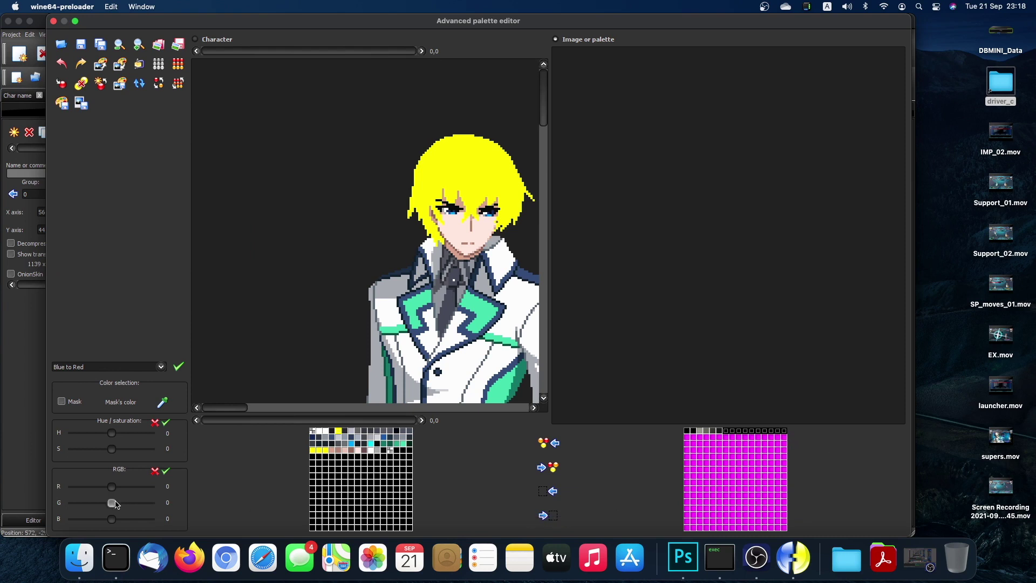
{"action": "left_click_drag", "start_coordinate": [112, 487], "coordinate": [154, 488]}
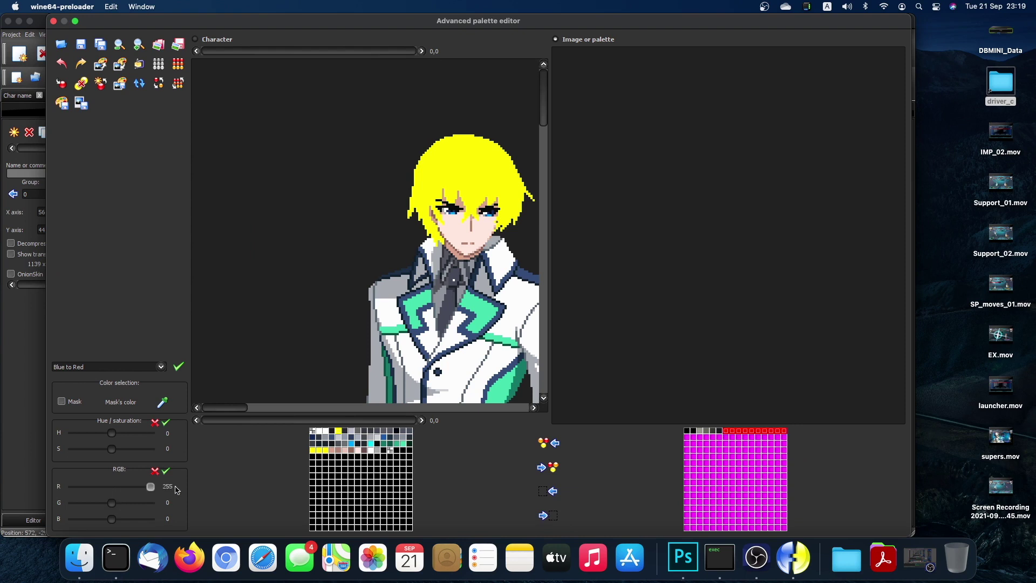
{"action": "left_click_drag", "start_coordinate": [112, 520], "coordinate": [192, 521]}
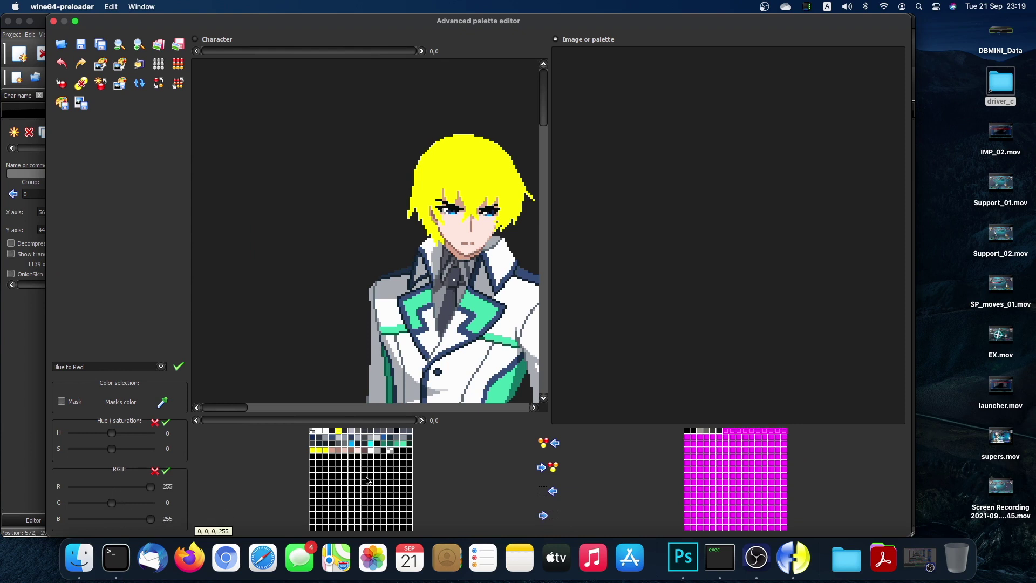
{"action": "left_click", "coordinate": [169, 473]}
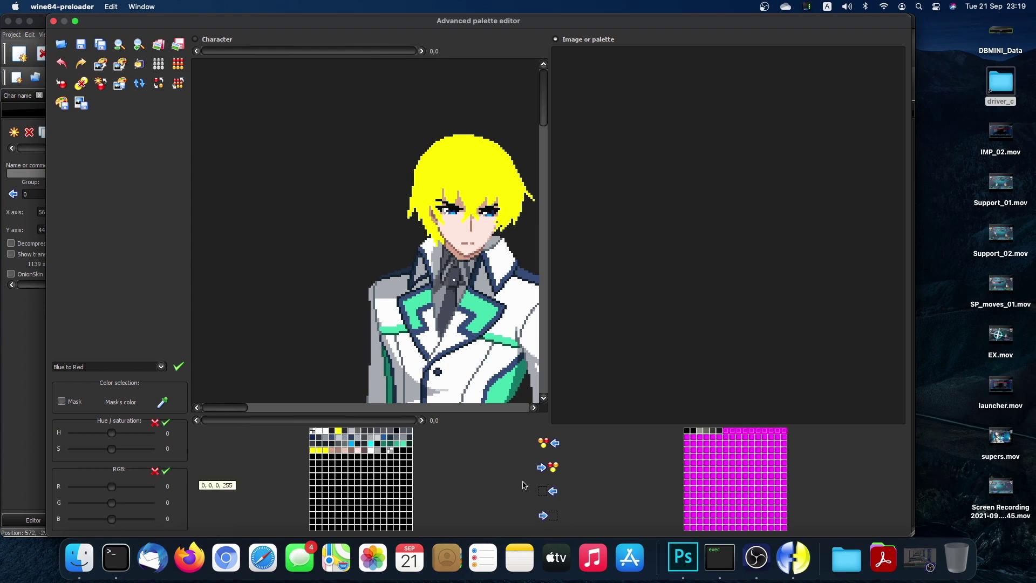
{"action": "left_click", "coordinate": [770, 490]}
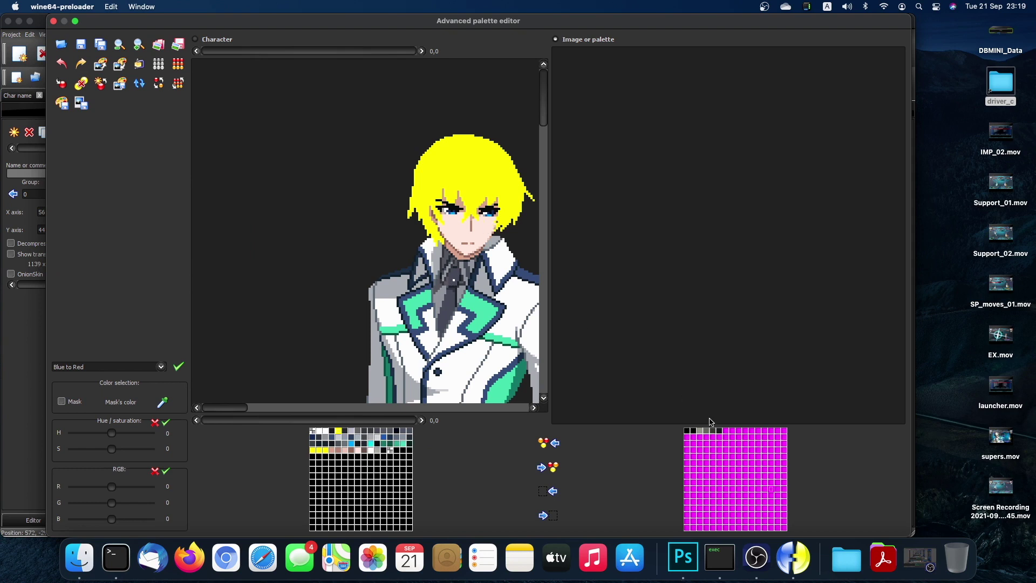
Make Character the active side and use the Mask colour eyedropper on a right-palette slot.
{"action": "left_click", "coordinate": [727, 431]}
{"action": "left_click", "coordinate": [216, 42]}
{"action": "left_click", "coordinate": [162, 403]}
{"action": "left_click", "coordinate": [701, 439]}
{"action": "double_click", "coordinate": [378, 443]}
{"action": "left_click", "coordinate": [459, 233]}
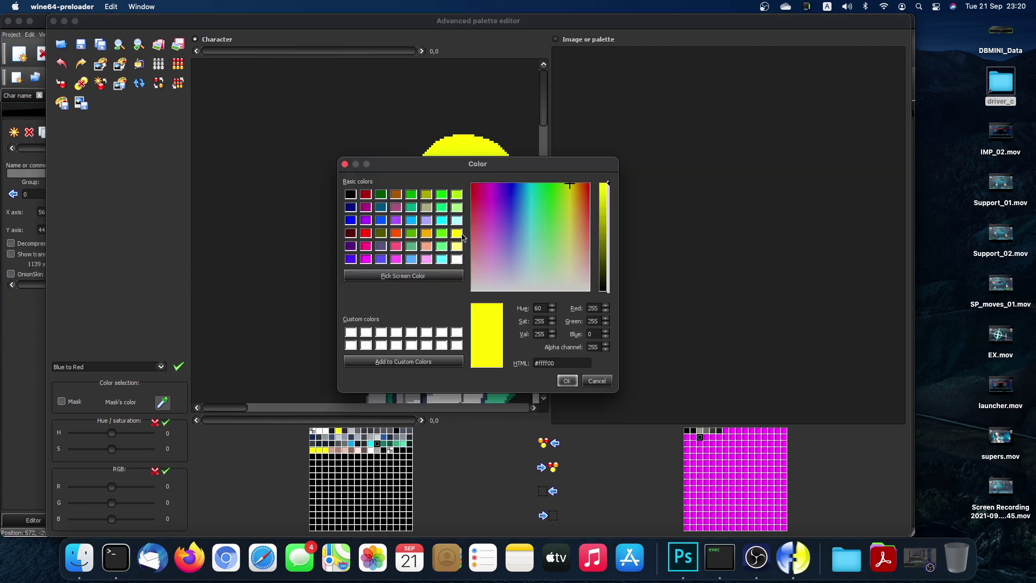
{"action": "left_click", "coordinate": [567, 381]}
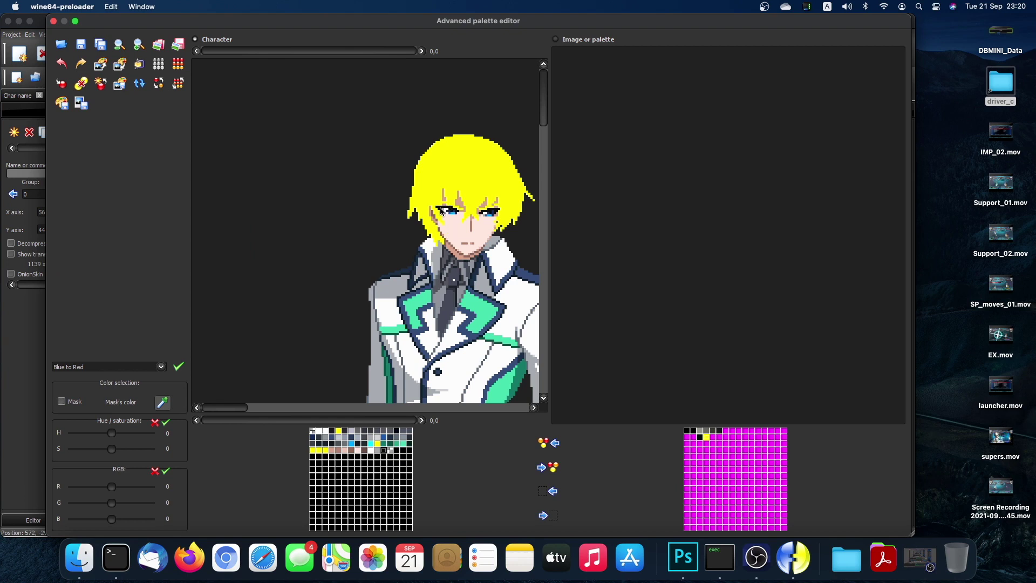
{"action": "left_click", "coordinate": [548, 467]}
{"action": "left_click", "coordinate": [720, 437]}
{"action": "double_click", "coordinate": [386, 452]}
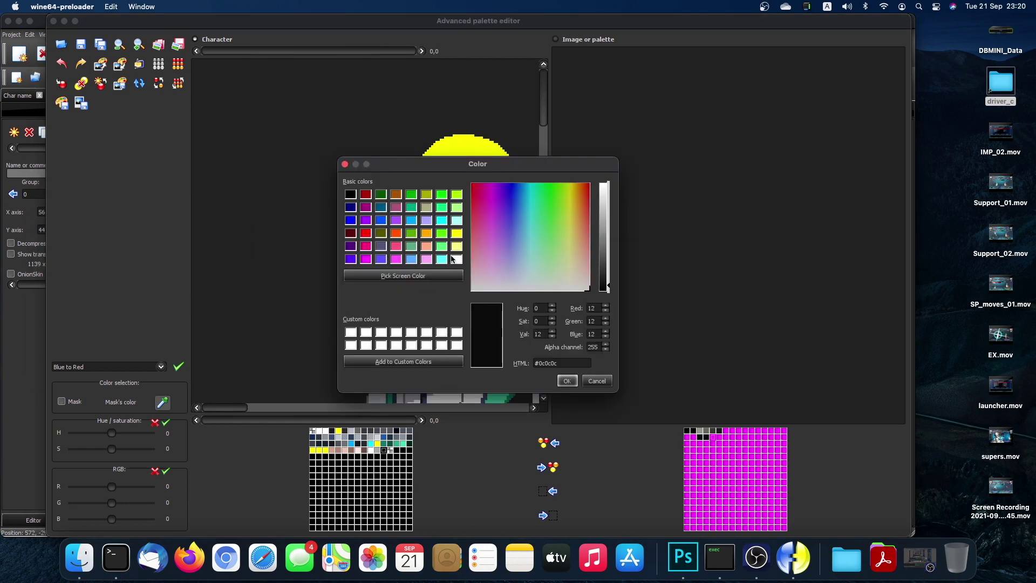
{"action": "left_click", "coordinate": [458, 233]}
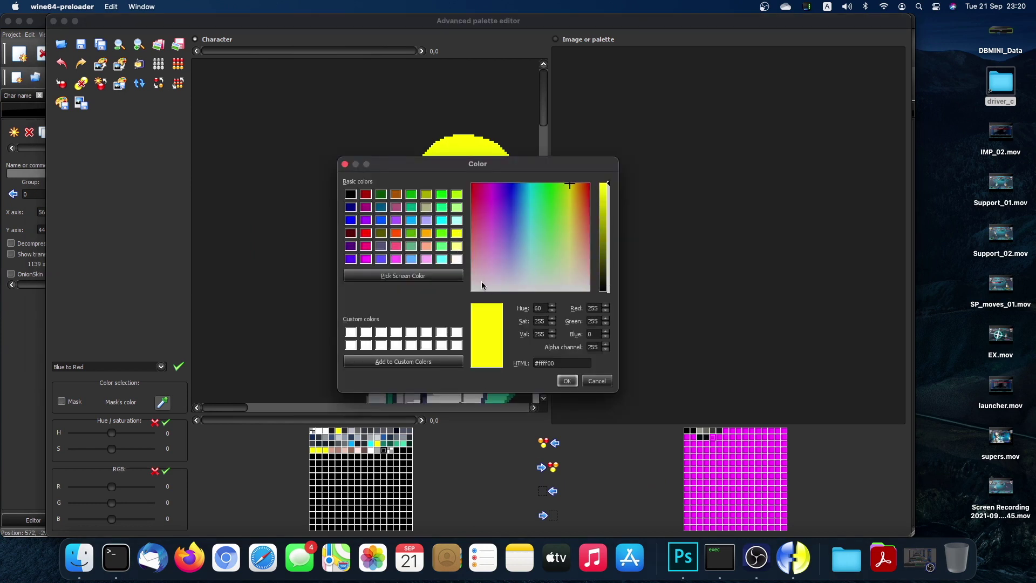
{"action": "left_click", "coordinate": [457, 246]}
{"action": "left_click", "coordinate": [457, 233]}
{"action": "left_click", "coordinate": [568, 380]}
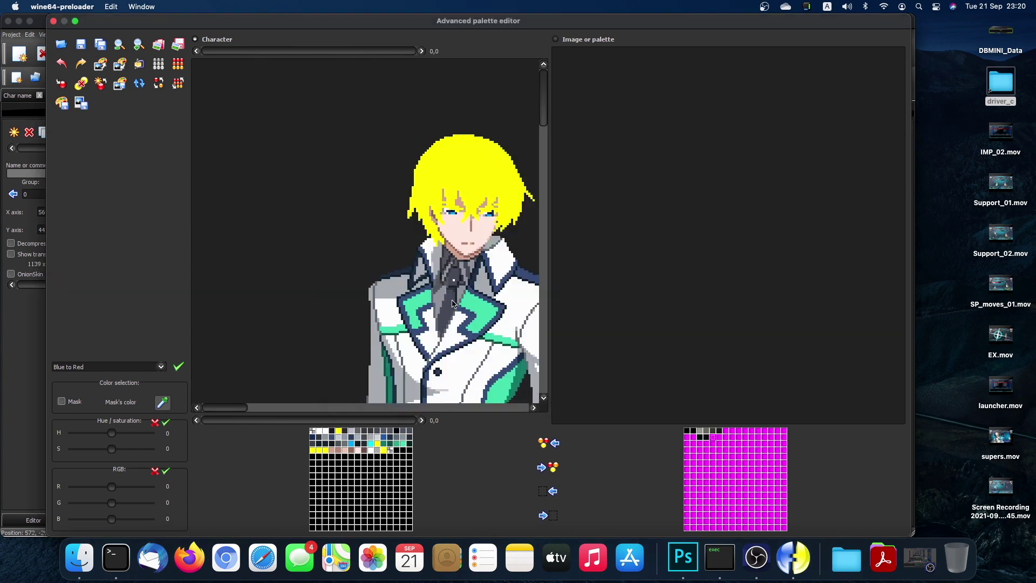
{"action": "scroll", "coordinate": [453, 303], "scroll_direction": "down", "scroll_amount": 3}
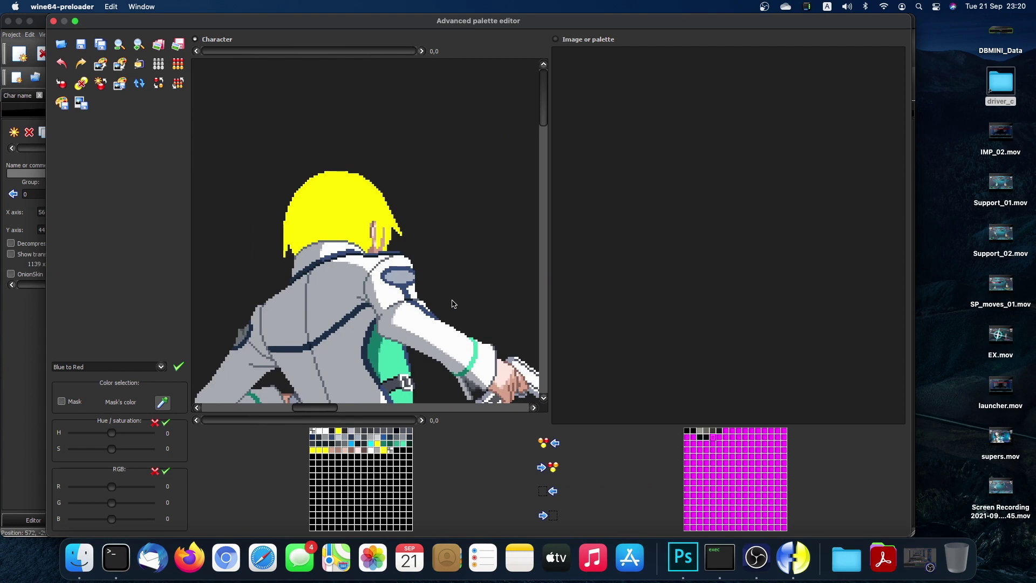
{"action": "scroll", "coordinate": [271, 165], "scroll_direction": "down", "scroll_amount": 2}
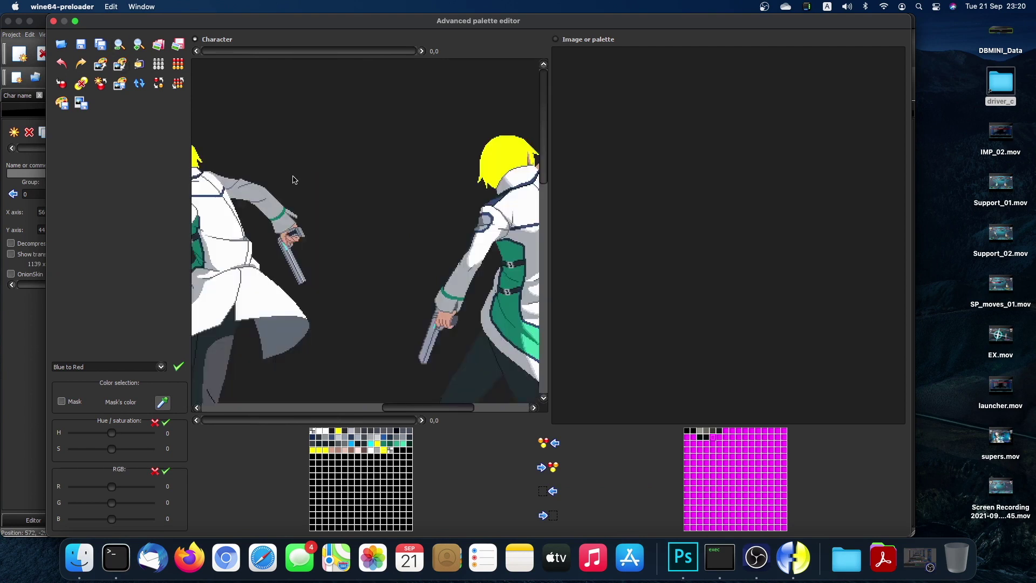
{"action": "scroll", "coordinate": [293, 180], "scroll_direction": "down", "scroll_amount": 5}
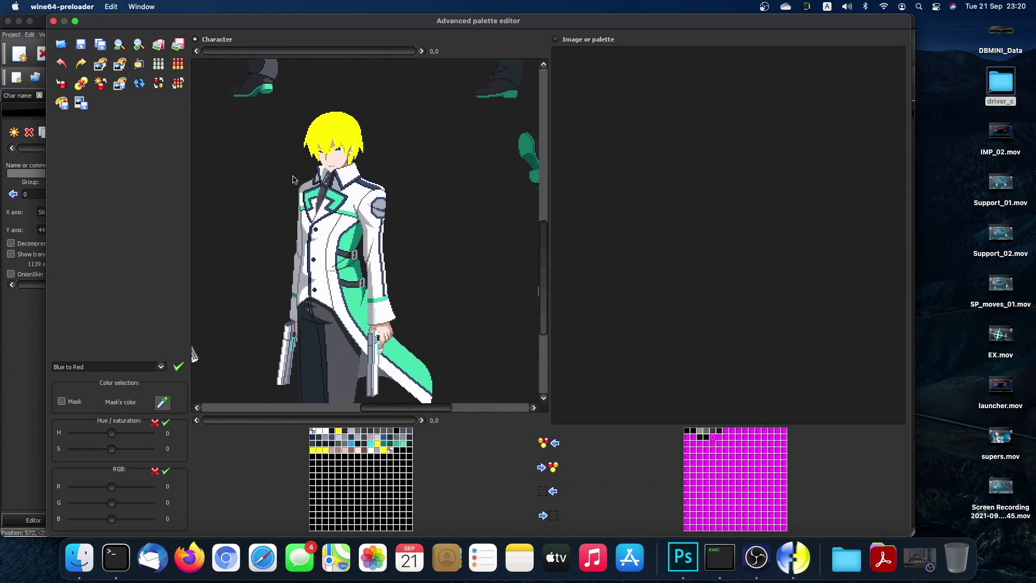
{"action": "scroll", "coordinate": [293, 180], "scroll_direction": "down", "scroll_amount": 3}
{"action": "scroll", "coordinate": [293, 180], "scroll_direction": "up", "scroll_amount": 6}
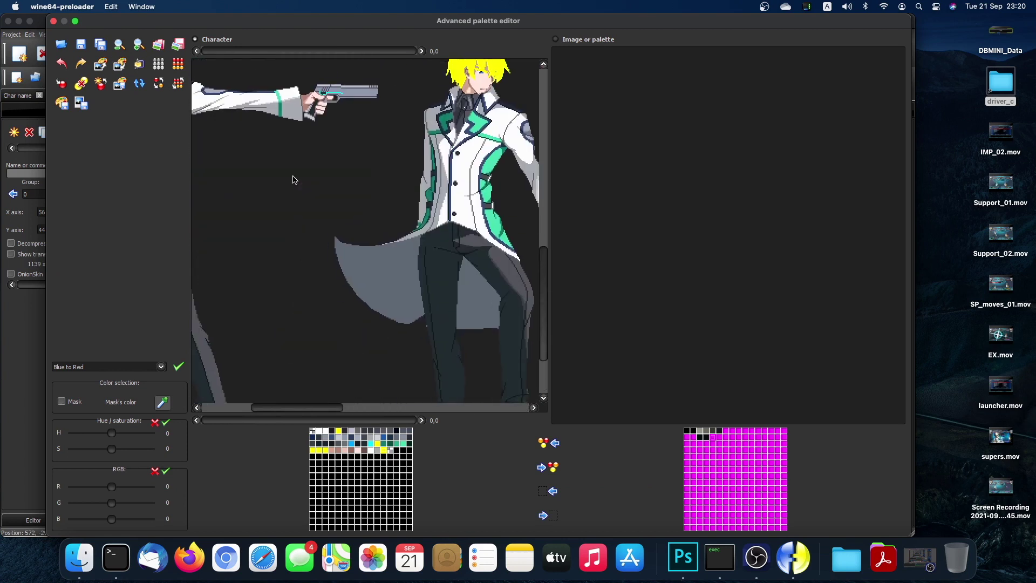
{"action": "scroll", "coordinate": [293, 180], "scroll_direction": "up", "scroll_amount": 5}
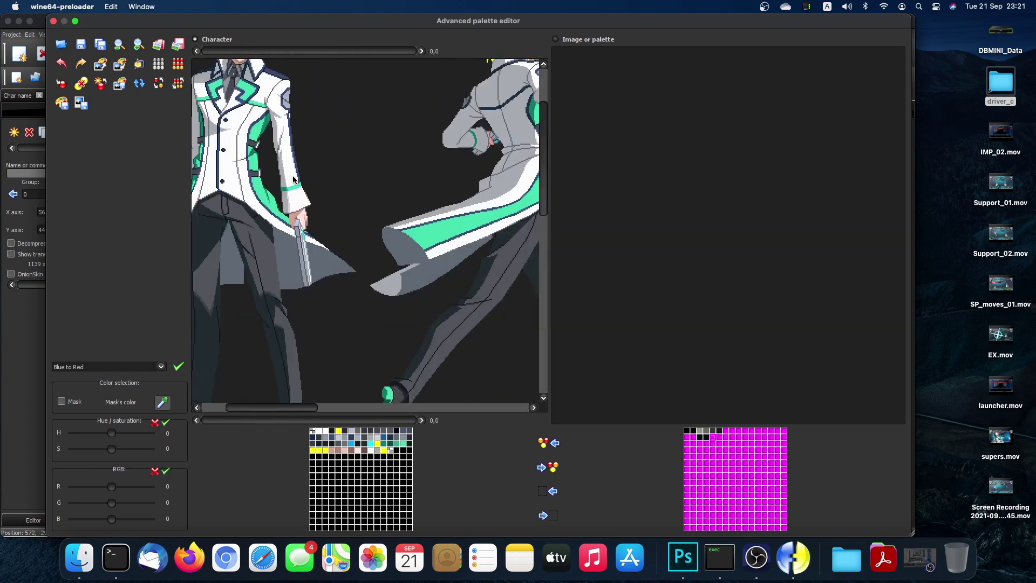
{"action": "scroll", "coordinate": [293, 179], "scroll_direction": "right", "scroll_amount": 3}
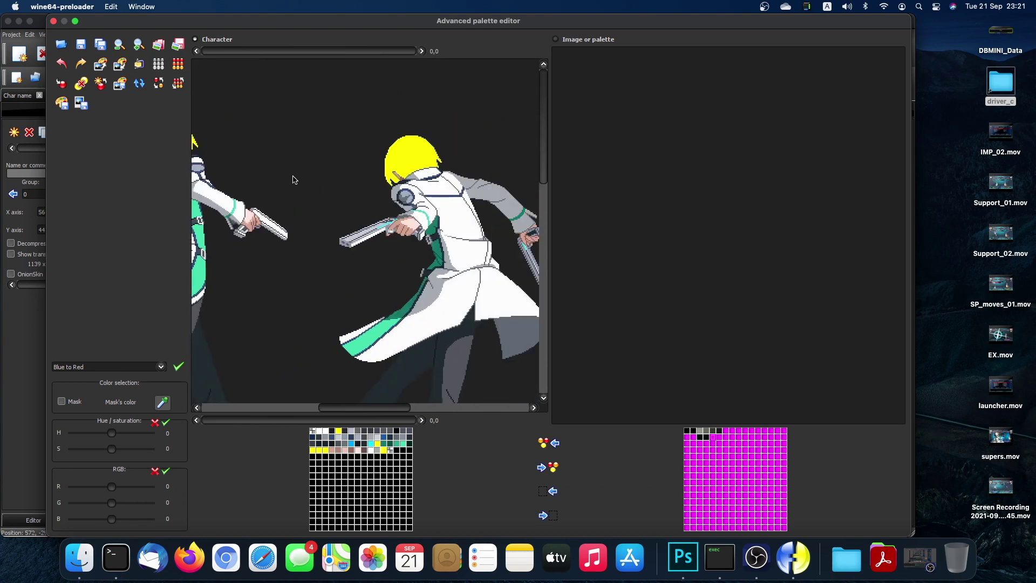
{"action": "scroll", "coordinate": [293, 180], "scroll_direction": "right", "scroll_amount": 3}
{"action": "scroll", "coordinate": [293, 179], "scroll_direction": "down", "scroll_amount": 5}
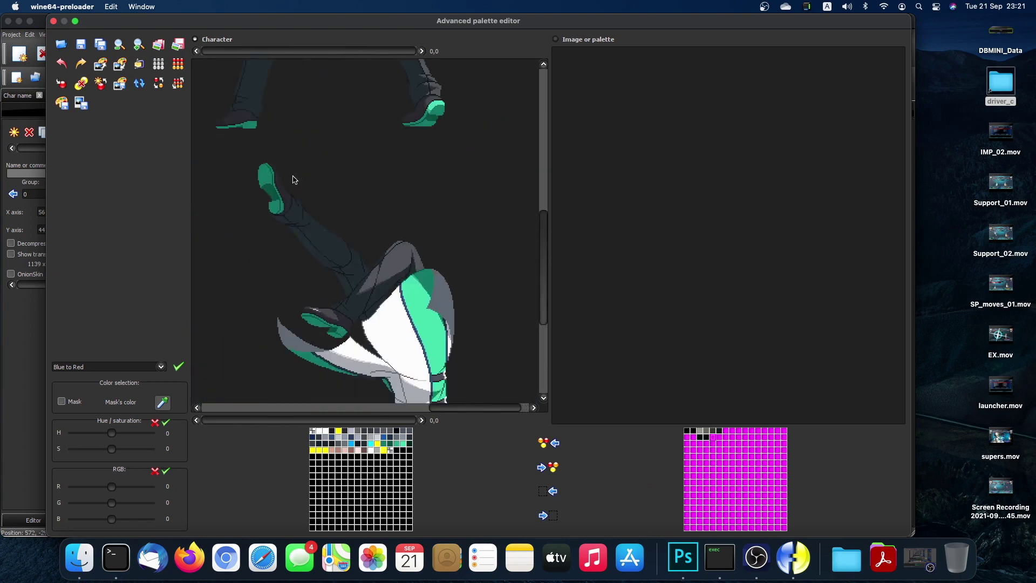
{"action": "scroll", "coordinate": [294, 180], "scroll_direction": "down", "scroll_amount": 2}
{"action": "scroll", "coordinate": [293, 180], "scroll_direction": "left", "scroll_amount": 5}
{"action": "scroll", "coordinate": [293, 180], "scroll_direction": "up", "scroll_amount": 5}
{"action": "scroll", "coordinate": [293, 179], "scroll_direction": "down", "scroll_amount": 3}
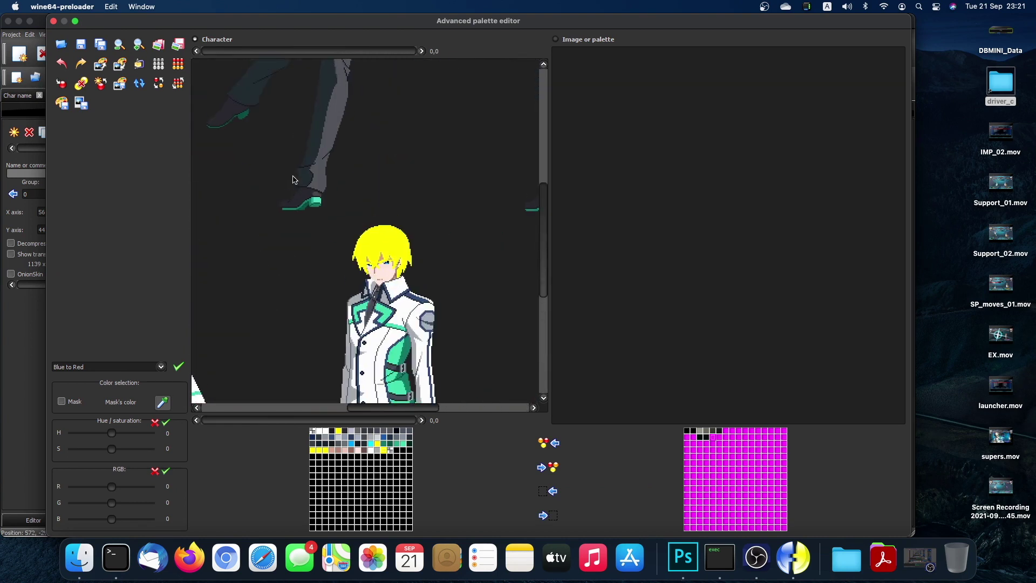
{"action": "scroll", "coordinate": [293, 180], "scroll_direction": "left", "scroll_amount": 3}
{"action": "scroll", "coordinate": [293, 180], "scroll_direction": "up", "scroll_amount": 6}
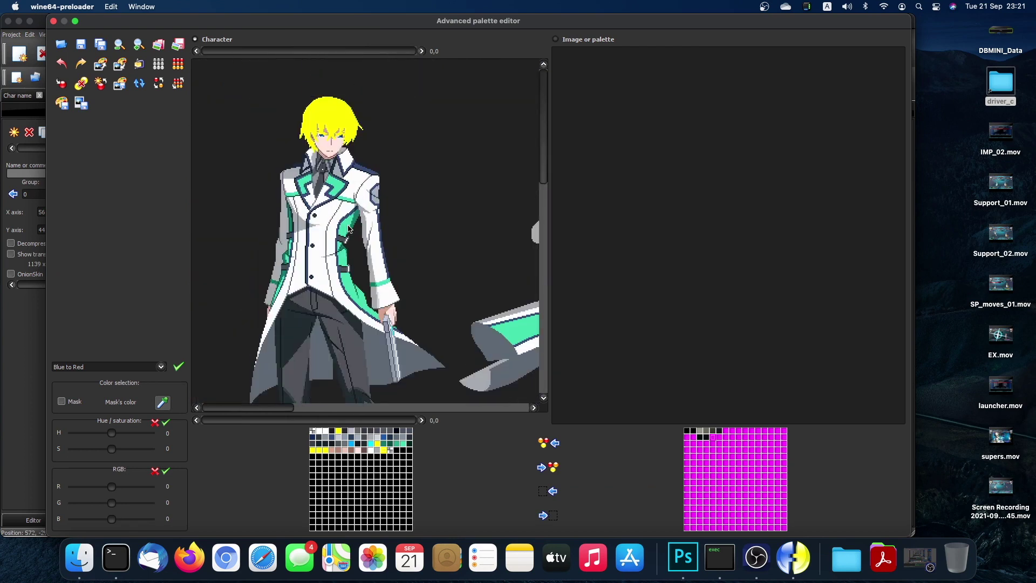
Pick the eye's light blue palette colour and recolour it pure yellow on the sprite.
{"action": "left_click", "coordinate": [138, 45]}
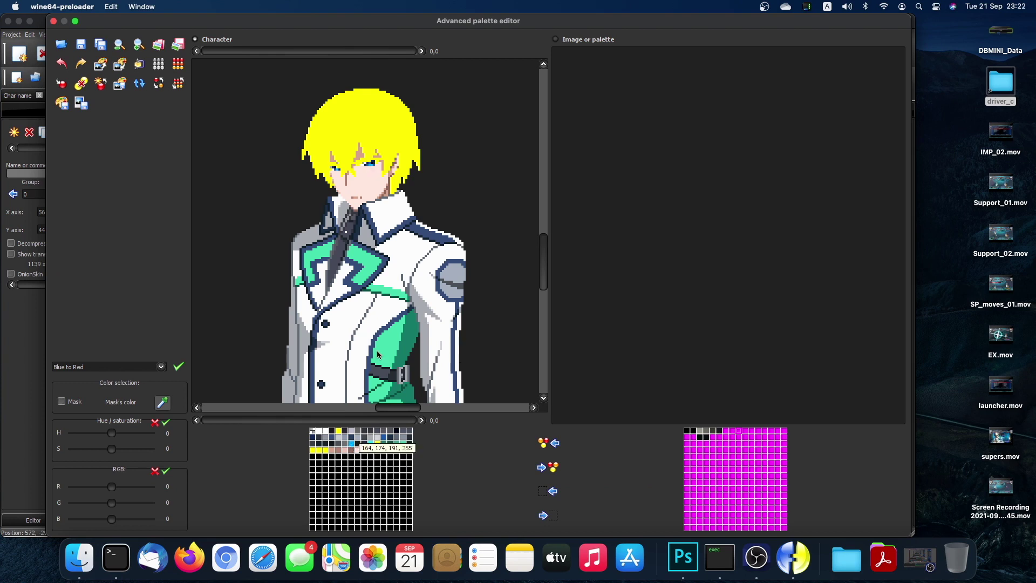
{"action": "left_click", "coordinate": [371, 168]}
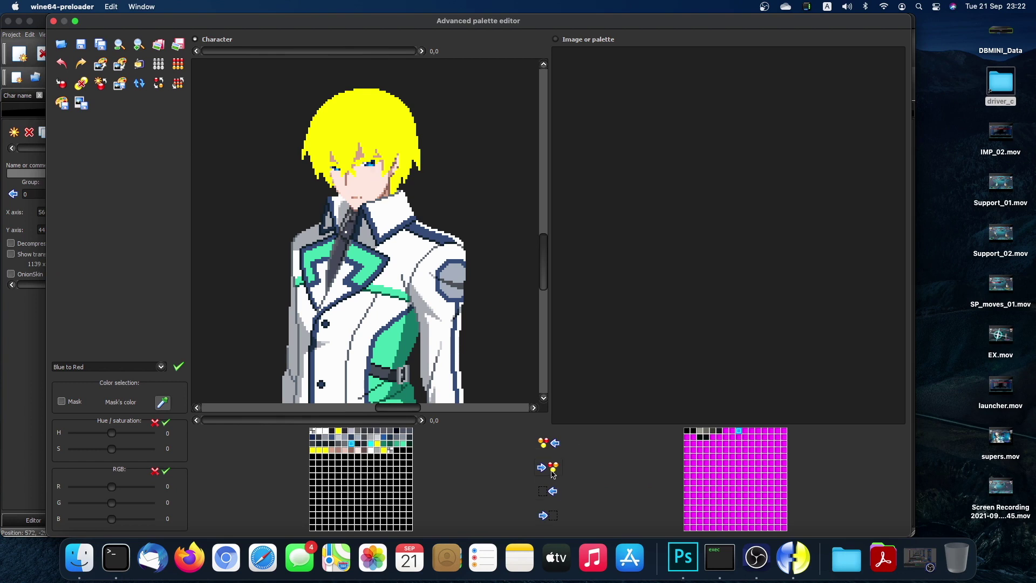
{"action": "double_click", "coordinate": [353, 445]}
{"action": "left_click", "coordinate": [456, 234]}
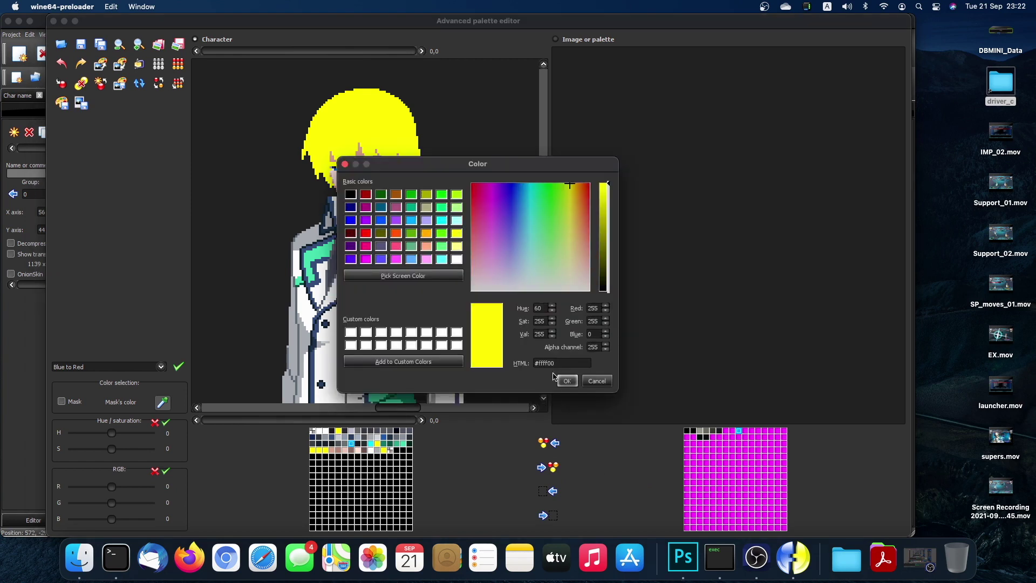
{"action": "left_click", "coordinate": [567, 380]}
{"action": "left_click", "coordinate": [747, 430]}
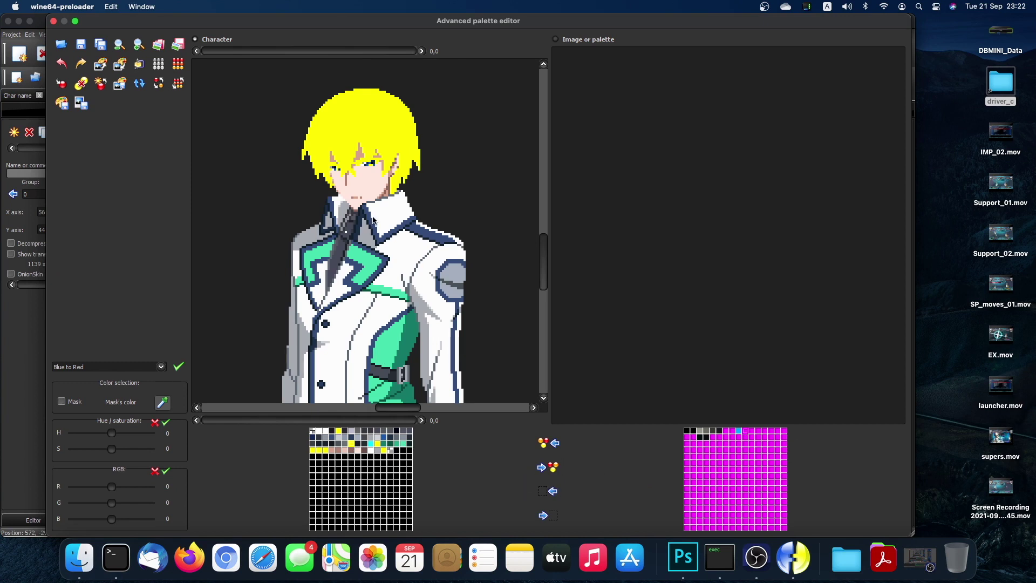
{"action": "left_click", "coordinate": [139, 46]}
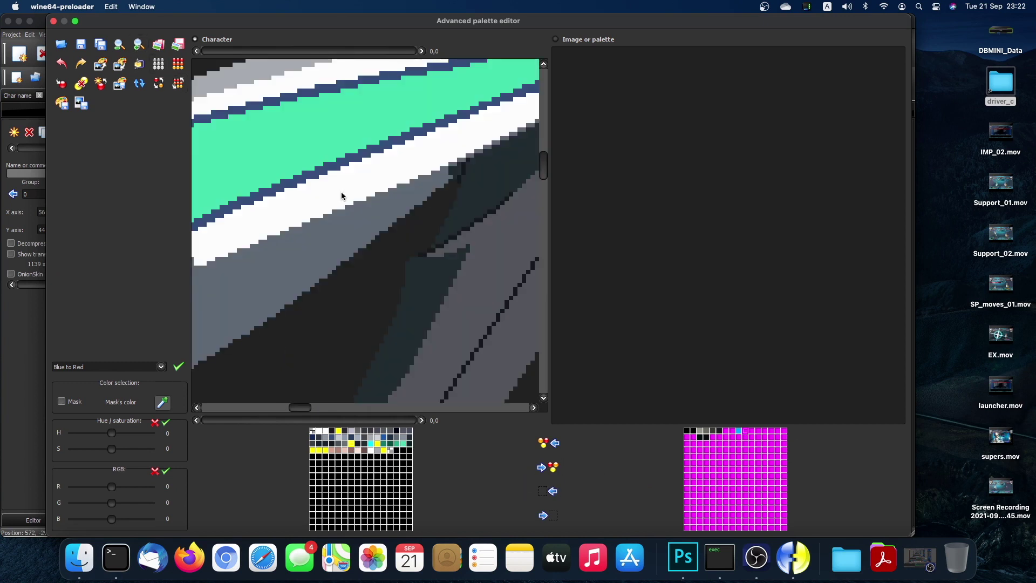
{"action": "left_click", "coordinate": [124, 49]}
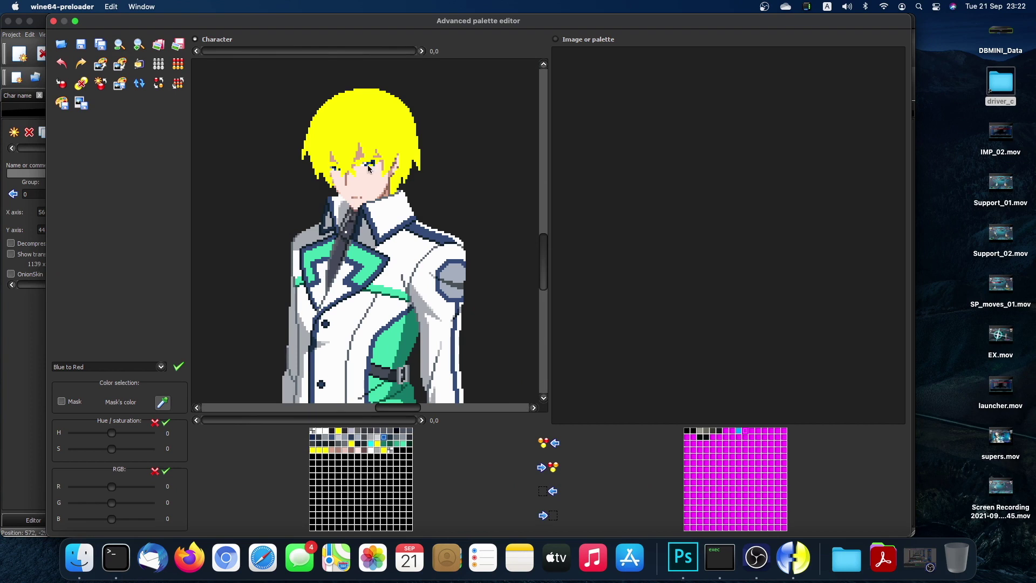
Copy the blue and dark blue shades into the right palette and turn both yellow.
{"action": "left_click", "coordinate": [555, 473]}
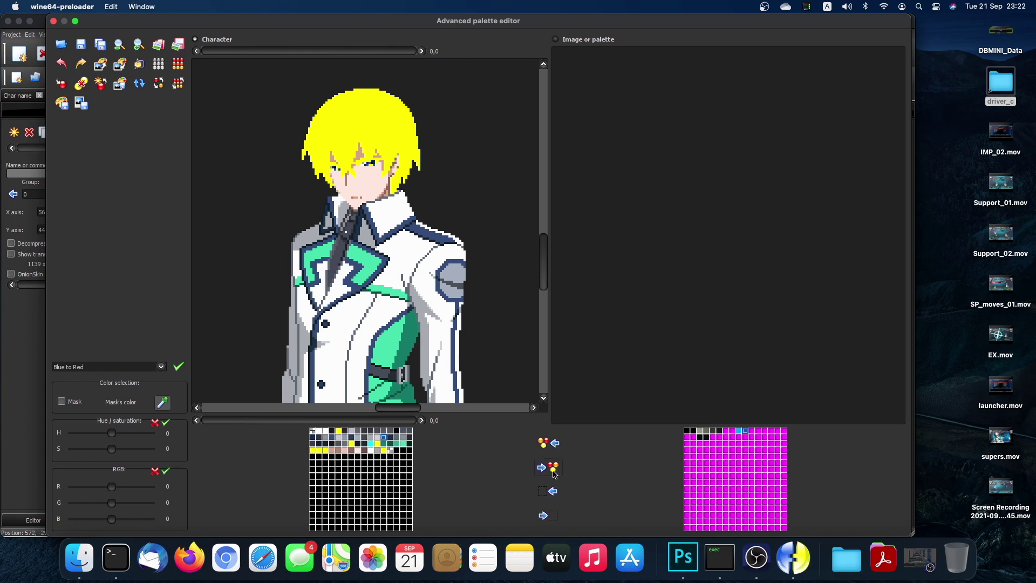
{"action": "double_click", "coordinate": [384, 439]}
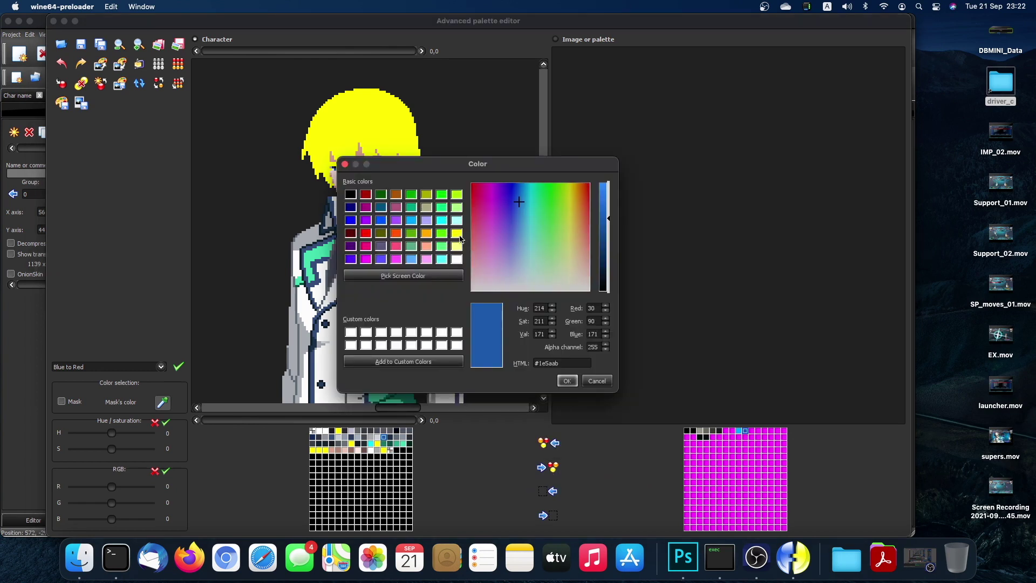
{"action": "left_click", "coordinate": [458, 234]}
{"action": "left_click", "coordinate": [566, 381]}
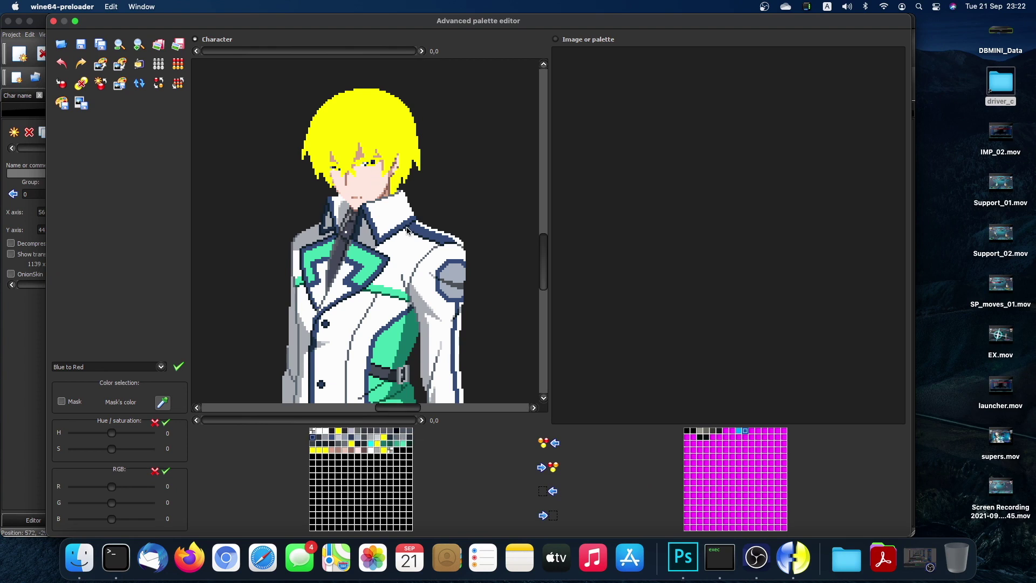
{"action": "left_click", "coordinate": [753, 431]}
{"action": "left_click", "coordinate": [549, 475]}
{"action": "double_click", "coordinate": [314, 437]}
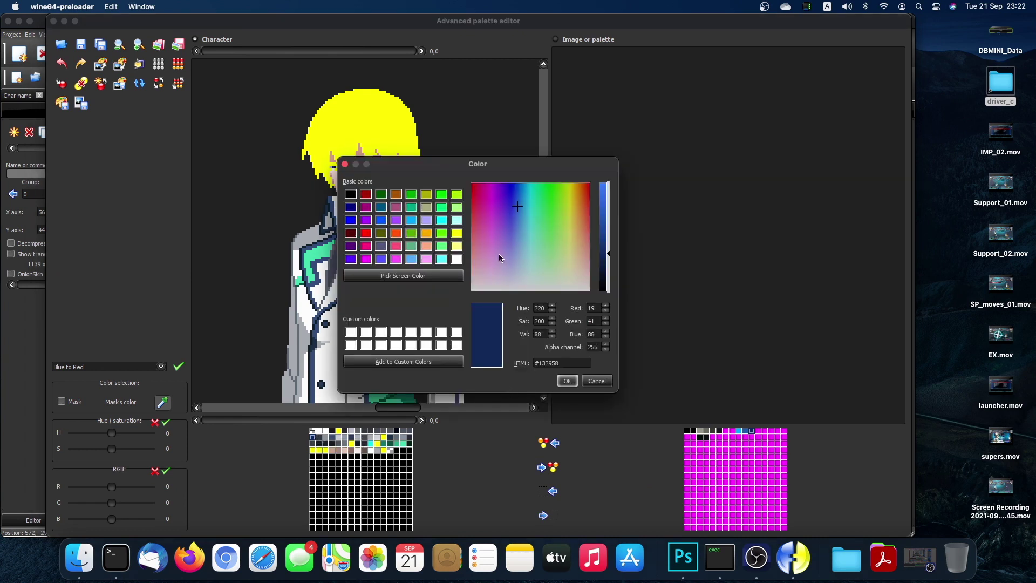
{"action": "left_click", "coordinate": [456, 233]}
{"action": "left_click", "coordinate": [567, 380]}
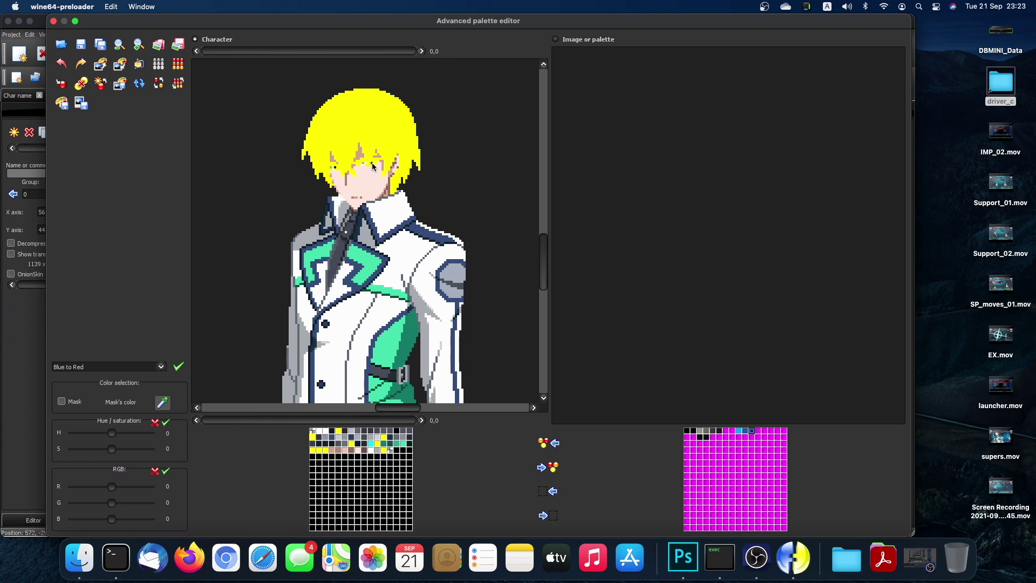
Take the next right-palette slot and recolour the near-black entry yellow.
{"action": "left_click", "coordinate": [758, 431]}
{"action": "double_click", "coordinate": [398, 434]}
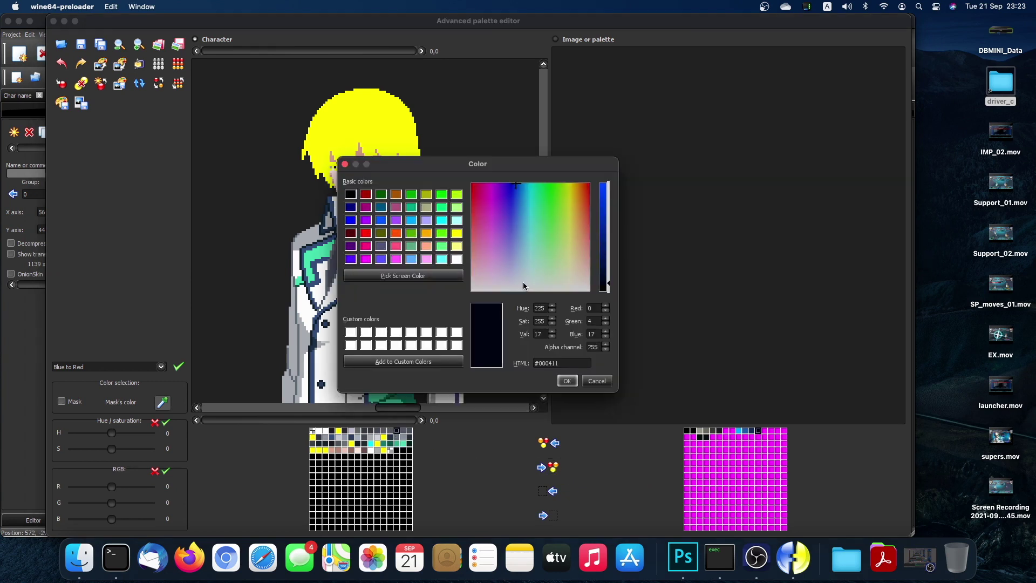
{"action": "left_click", "coordinate": [457, 233]}
{"action": "left_click", "coordinate": [568, 381]}
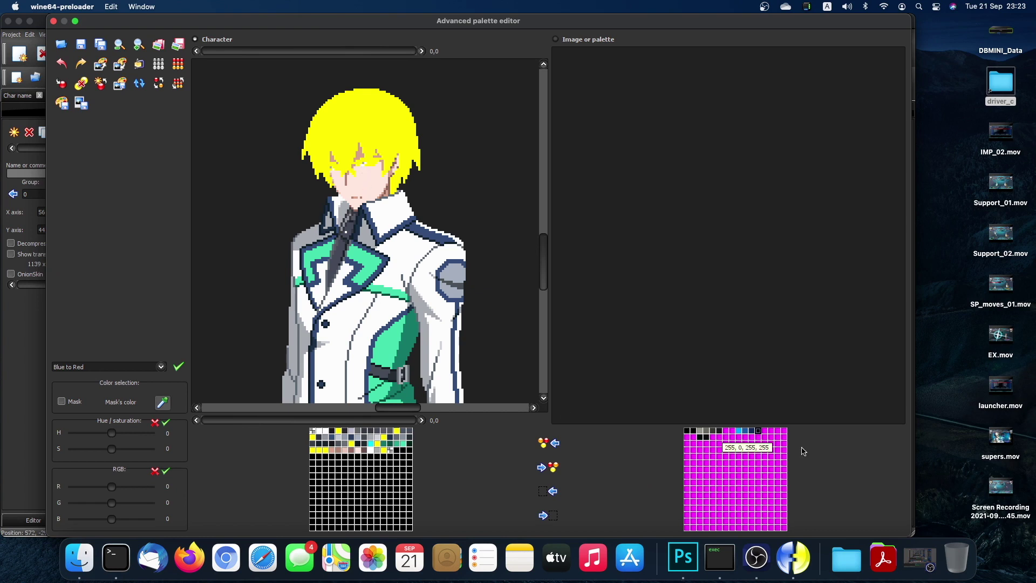
Copy the near-white and grey (#a9a9a9) entries into the right palette and recolour both yellow.
{"action": "left_click", "coordinate": [764, 432]}
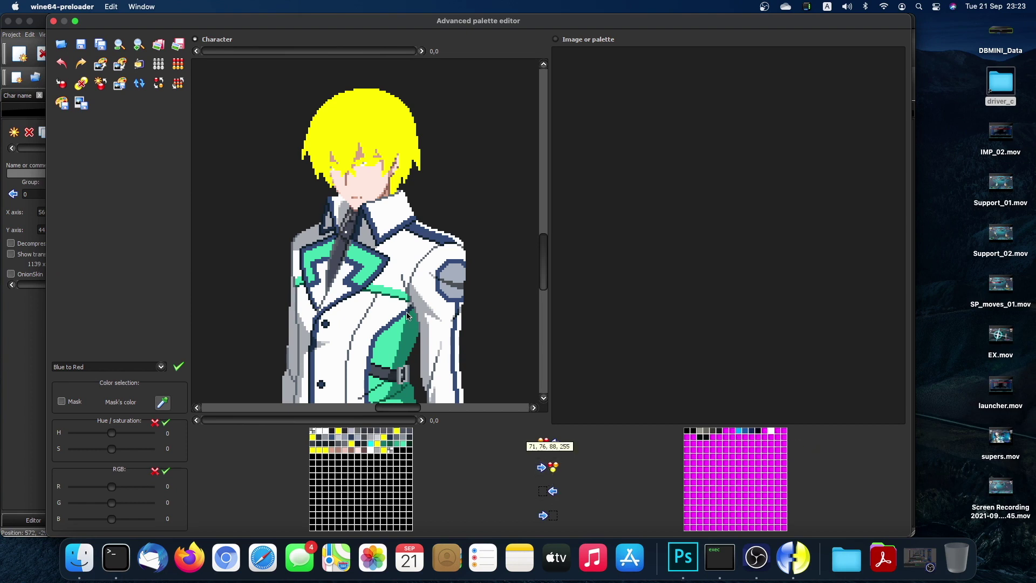
{"action": "double_click", "coordinate": [373, 455]}
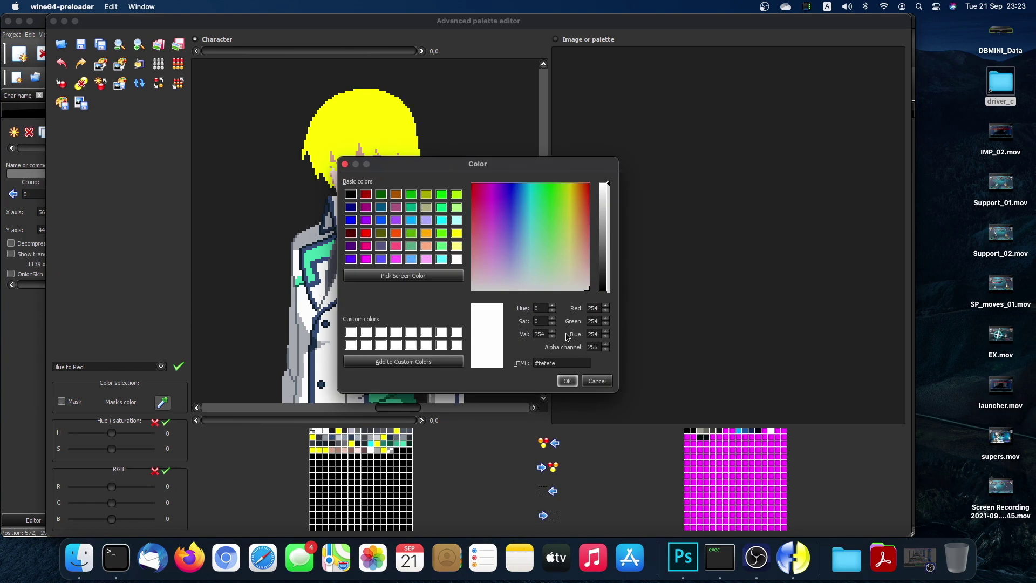
{"action": "left_click", "coordinate": [456, 233]}
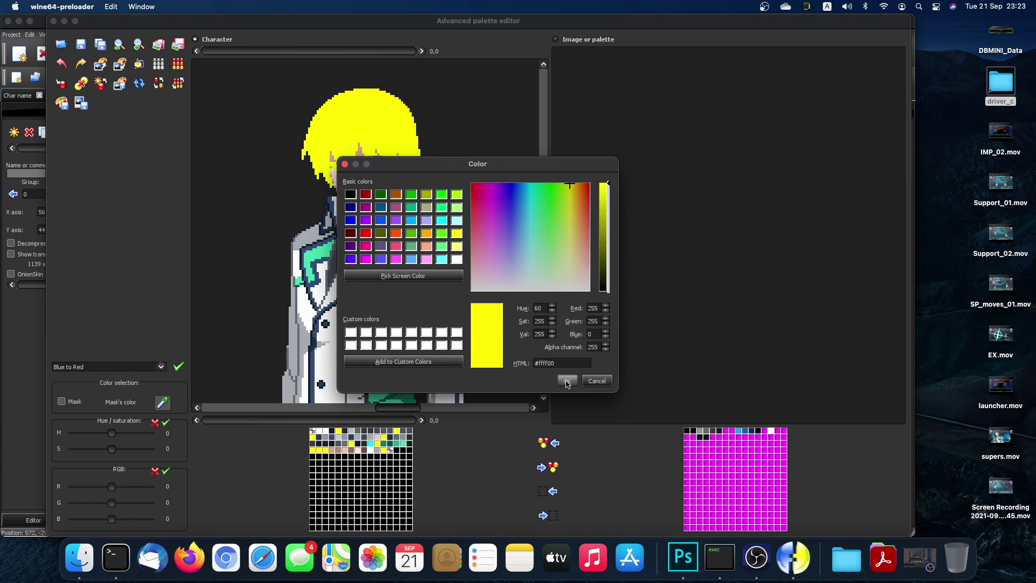
{"action": "left_click", "coordinate": [567, 381]}
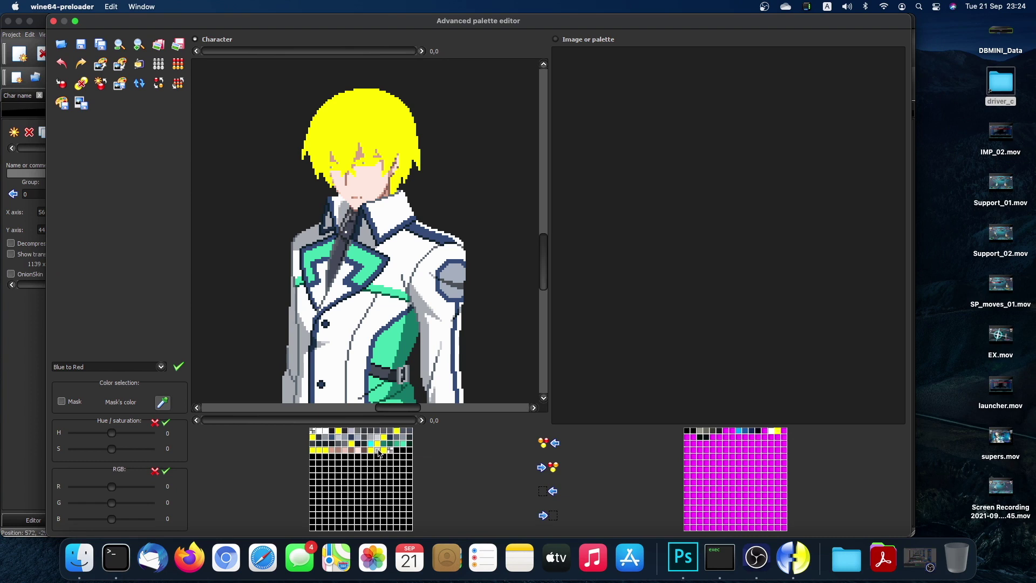
{"action": "left_click", "coordinate": [540, 468]}
{"action": "double_click", "coordinate": [384, 450]}
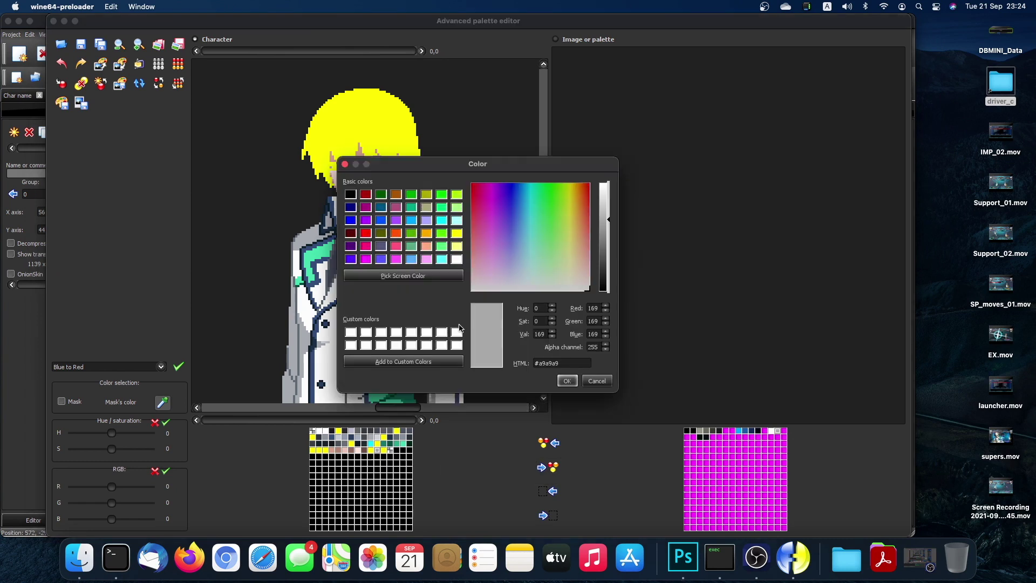
{"action": "left_click", "coordinate": [457, 232]}
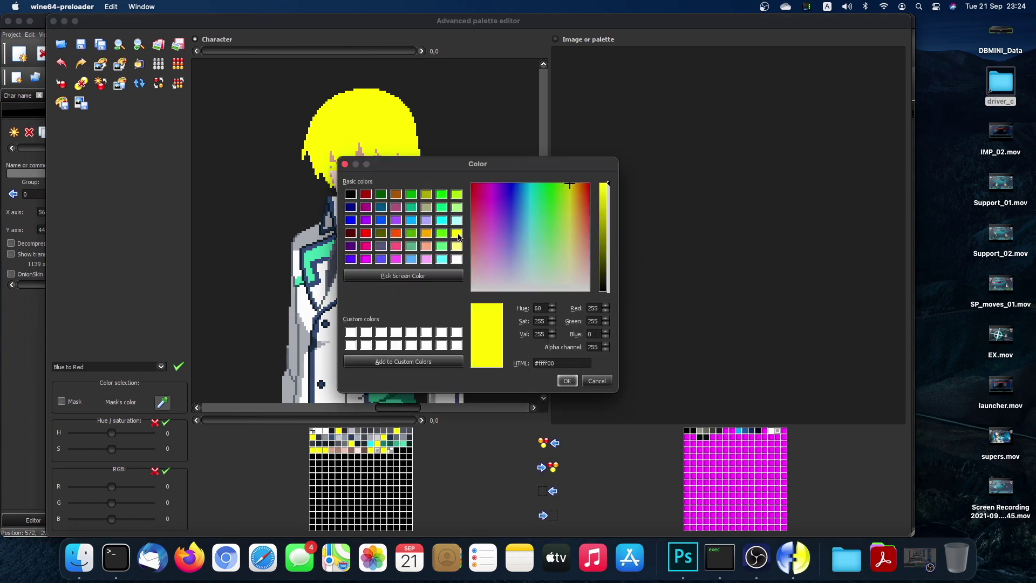
{"action": "left_click", "coordinate": [567, 381]}
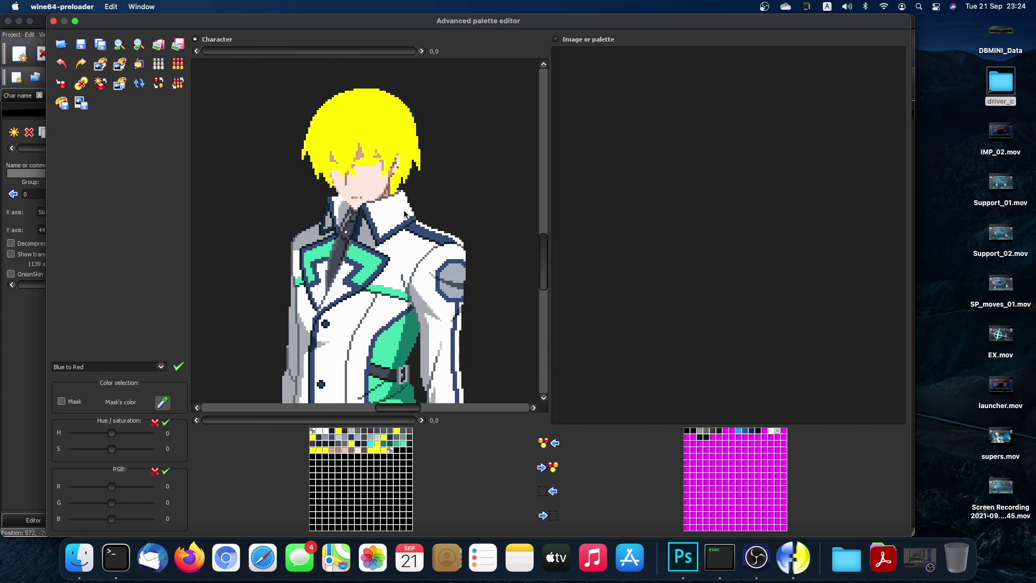
{"action": "scroll", "coordinate": [478, 266], "scroll_direction": "left", "scroll_amount": 5}
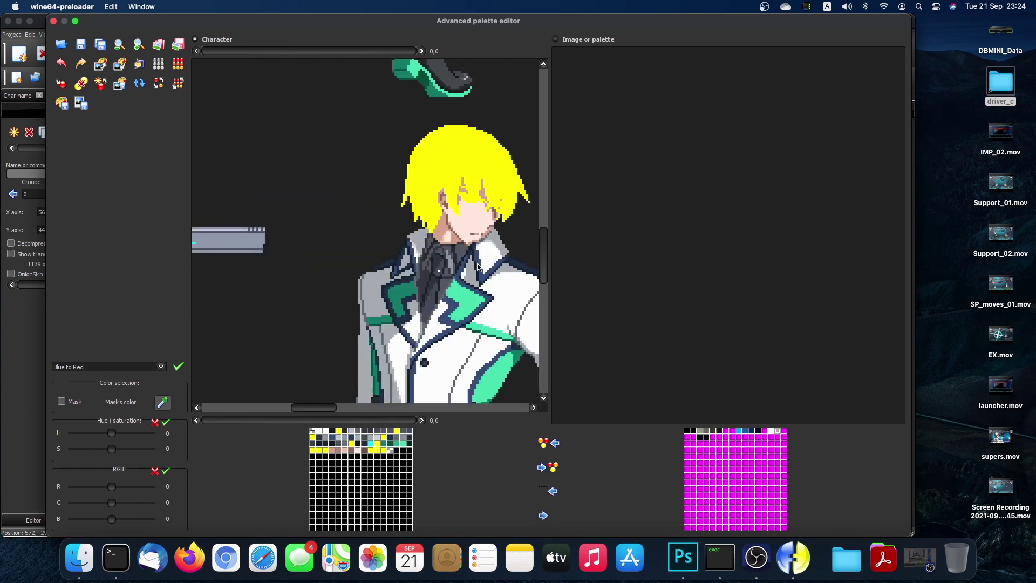
{"action": "scroll", "coordinate": [478, 266], "scroll_direction": "left", "scroll_amount": 3}
{"action": "scroll", "coordinate": [478, 266], "scroll_direction": "down", "scroll_amount": 10}
{"action": "scroll", "coordinate": [478, 266], "scroll_direction": "up", "scroll_amount": 15}
{"action": "scroll", "coordinate": [477, 266], "scroll_direction": "right", "scroll_amount": 10}
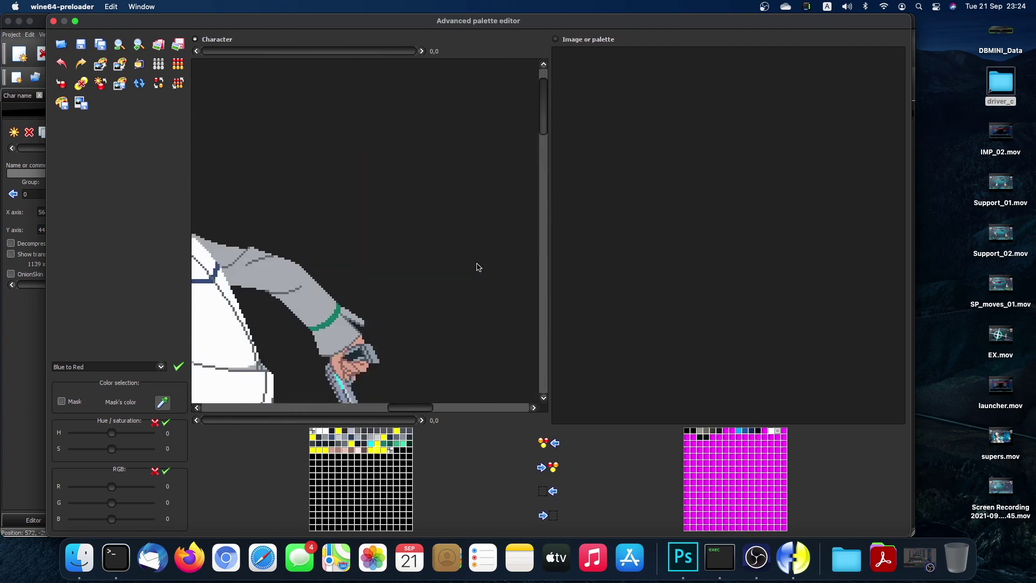
{"action": "scroll", "coordinate": [477, 267], "scroll_direction": "up", "scroll_amount": 3}
{"action": "scroll", "coordinate": [477, 266], "scroll_direction": "down", "scroll_amount": 5}
{"action": "scroll", "coordinate": [477, 266], "scroll_direction": "right", "scroll_amount": 3}
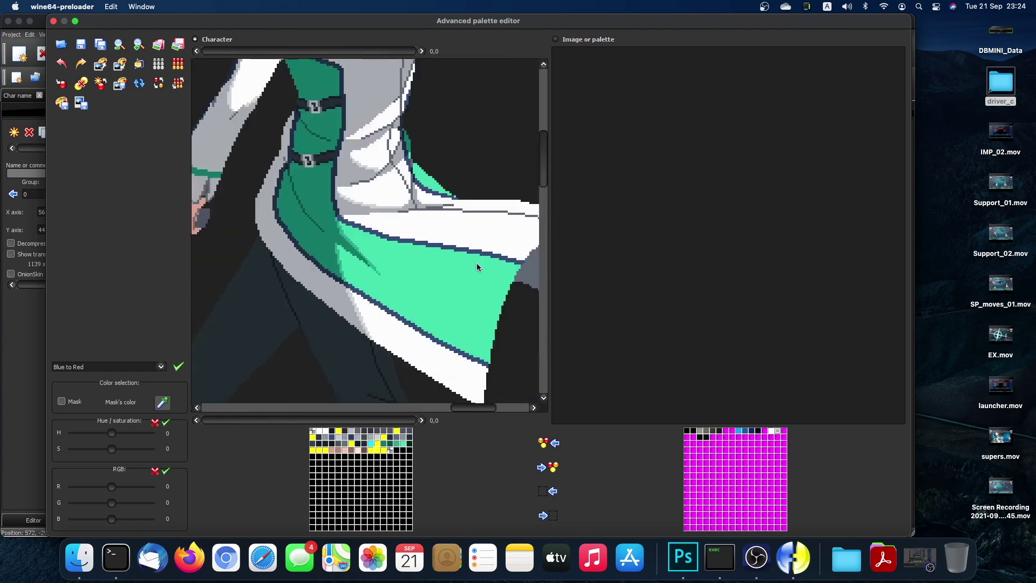
{"action": "scroll", "coordinate": [477, 267], "scroll_direction": "up", "scroll_amount": 5}
{"action": "scroll", "coordinate": [478, 267], "scroll_direction": "left", "scroll_amount": 1}
{"action": "scroll", "coordinate": [477, 267], "scroll_direction": "down", "scroll_amount": 10}
{"action": "scroll", "coordinate": [478, 267], "scroll_direction": "down", "scroll_amount": 3}
{"action": "scroll", "coordinate": [282, 120], "scroll_direction": "right", "scroll_amount": 2}
{"action": "scroll", "coordinate": [341, 189], "scroll_direction": "down", "scroll_amount": 3}
{"action": "scroll", "coordinate": [340, 189], "scroll_direction": "up", "scroll_amount": 5}
{"action": "scroll", "coordinate": [340, 189], "scroll_direction": "left", "scroll_amount": 2}
{"action": "scroll", "coordinate": [341, 189], "scroll_direction": "down", "scroll_amount": 4}
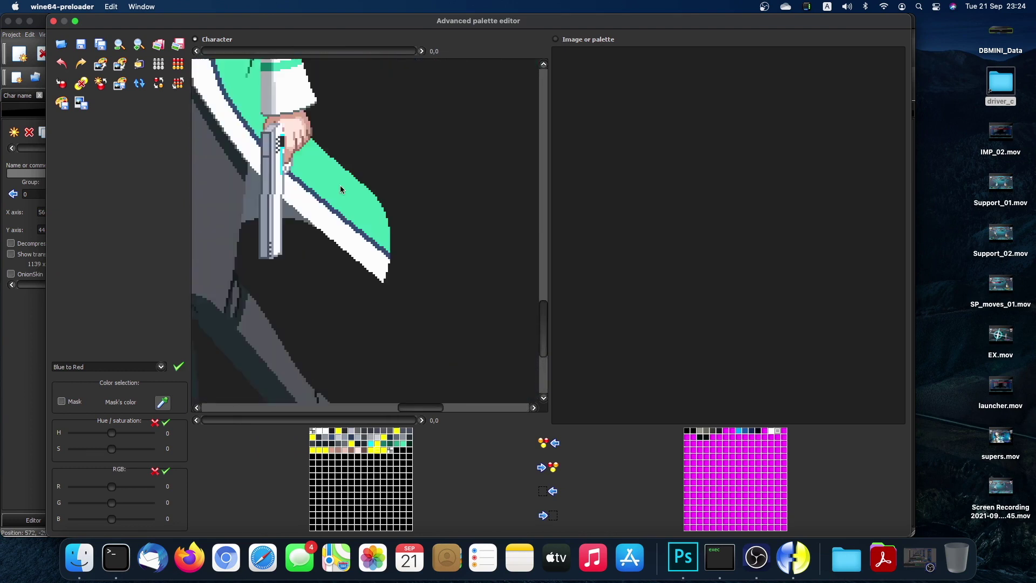
{"action": "scroll", "coordinate": [341, 189], "scroll_direction": "up", "scroll_amount": 4}
{"action": "scroll", "coordinate": [340, 189], "scroll_direction": "left", "scroll_amount": 2}
{"action": "scroll", "coordinate": [341, 189], "scroll_direction": "left", "scroll_amount": 2}
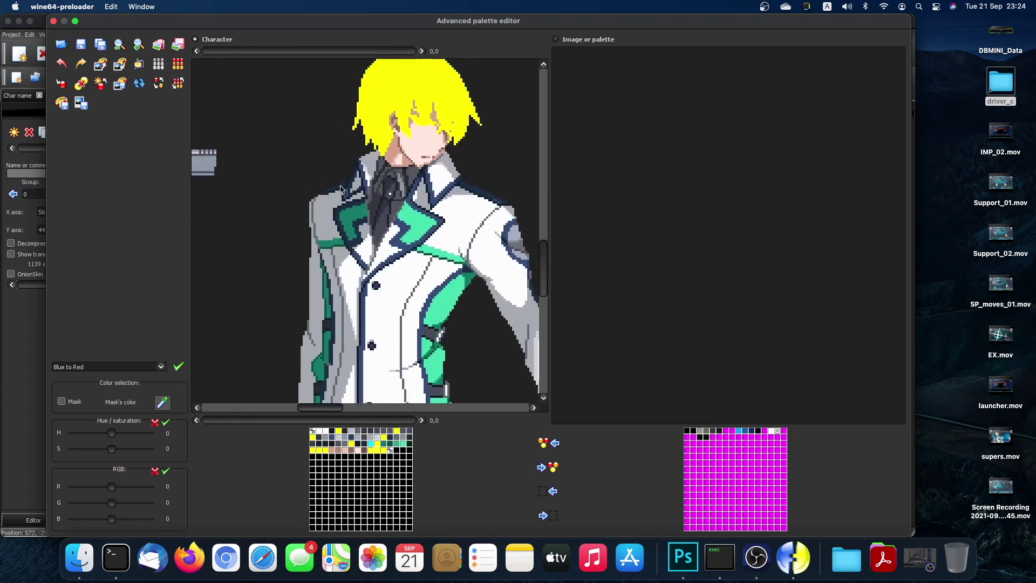
{"action": "scroll", "coordinate": [340, 188], "scroll_direction": "down", "scroll_amount": 4}
{"action": "scroll", "coordinate": [340, 189], "scroll_direction": "right", "scroll_amount": 2}
{"action": "scroll", "coordinate": [340, 189], "scroll_direction": "up", "scroll_amount": 4}
{"action": "scroll", "coordinate": [340, 188], "scroll_direction": "left", "scroll_amount": 3}
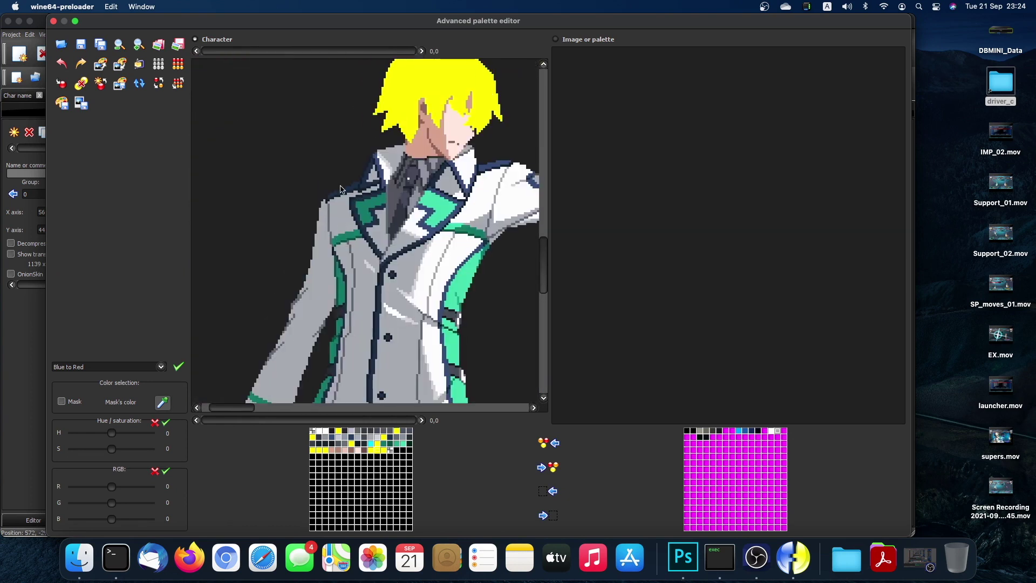
{"action": "scroll", "coordinate": [341, 189], "scroll_direction": "down", "scroll_amount": 4}
{"action": "scroll", "coordinate": [341, 189], "scroll_direction": "up", "scroll_amount": 2}
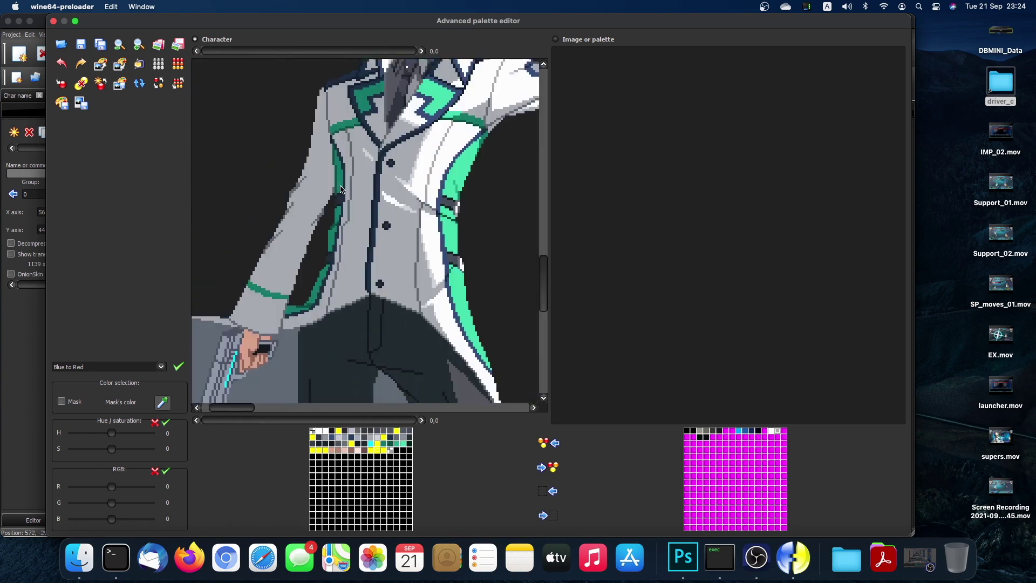
{"action": "scroll", "coordinate": [341, 189], "scroll_direction": "down", "scroll_amount": 3}
{"action": "scroll", "coordinate": [340, 189], "scroll_direction": "up", "scroll_amount": 8}
{"action": "scroll", "coordinate": [340, 189], "scroll_direction": "right", "scroll_amount": 1}
{"action": "scroll", "coordinate": [341, 189], "scroll_direction": "down", "scroll_amount": 1}
{"action": "scroll", "coordinate": [340, 189], "scroll_direction": "left", "scroll_amount": 3}
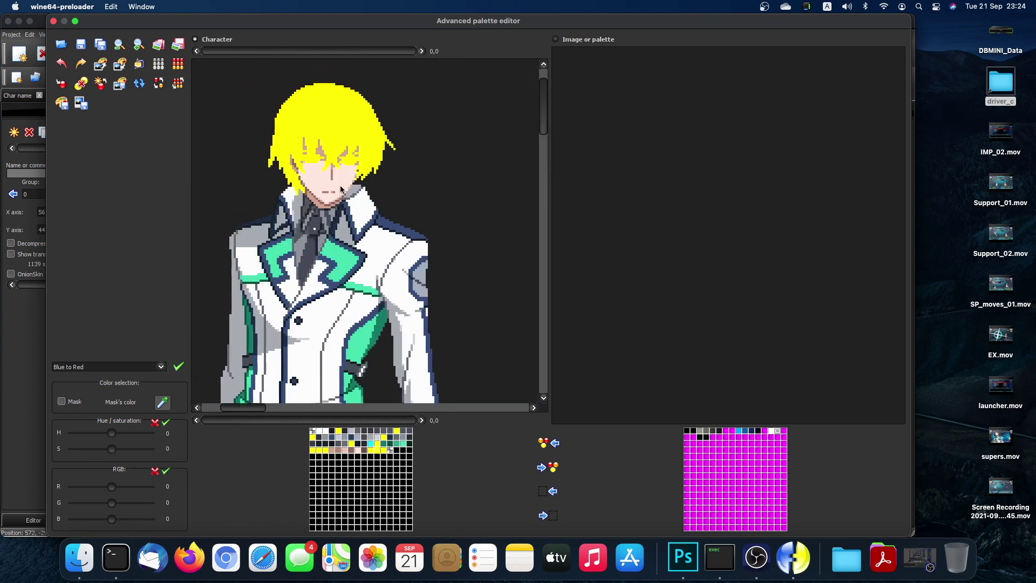
{"action": "scroll", "coordinate": [340, 189], "scroll_direction": "down", "scroll_amount": 5}
{"action": "scroll", "coordinate": [341, 189], "scroll_direction": "up", "scroll_amount": 3}
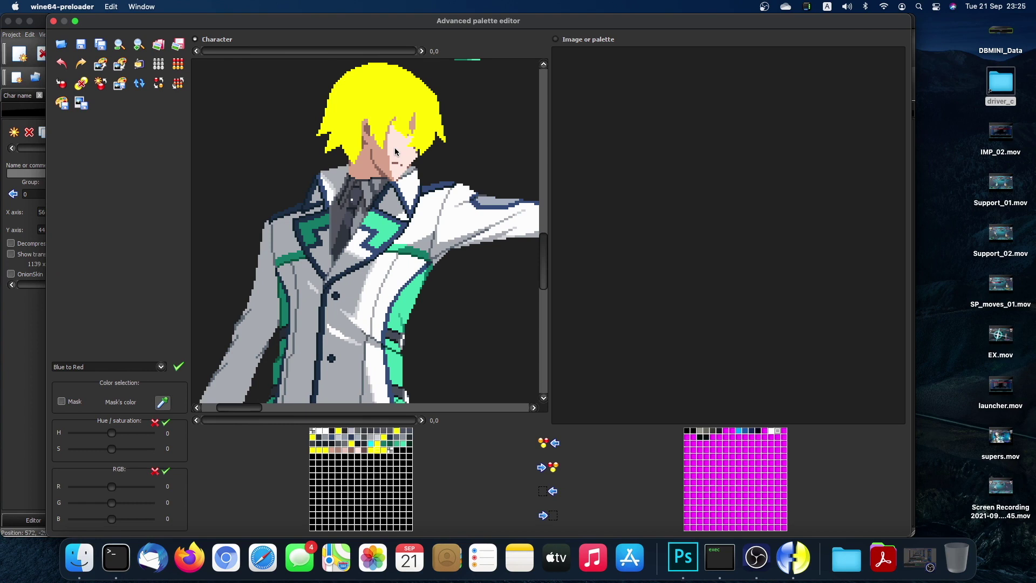
Recolour the face's pale pink highlight (#ffe6df) pure yellow and select the next custom slot.
{"action": "left_click", "coordinate": [695, 448]}
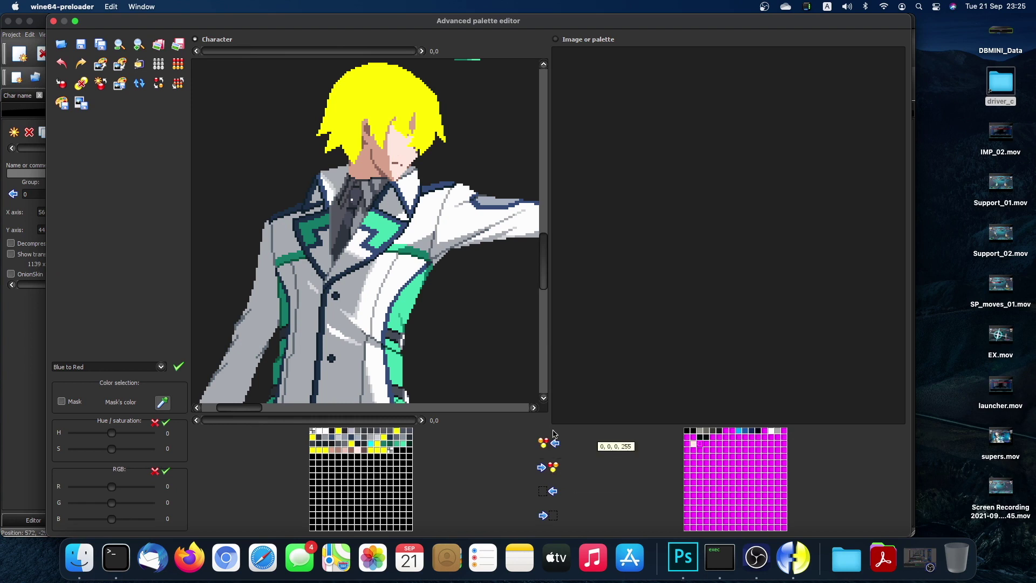
{"action": "double_click", "coordinate": [361, 453]}
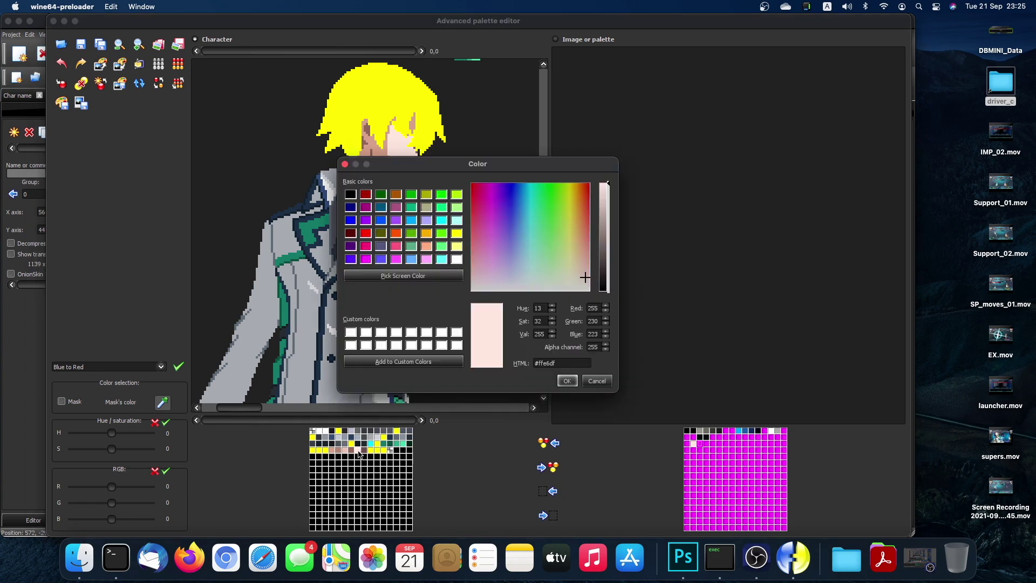
{"action": "left_click", "coordinate": [457, 233]}
{"action": "left_click", "coordinate": [567, 381]}
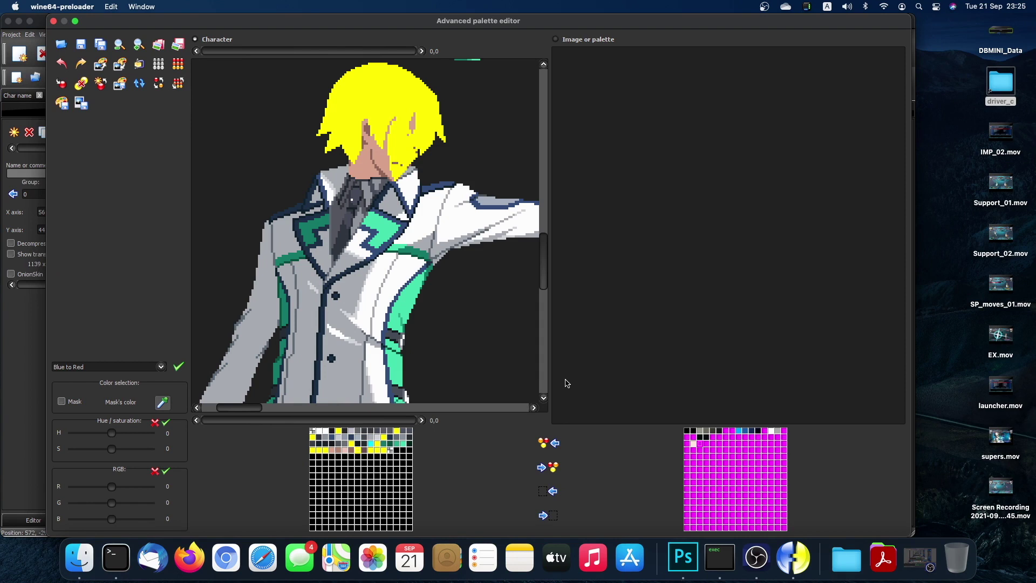
{"action": "left_click", "coordinate": [701, 445]}
{"action": "scroll", "coordinate": [402, 231], "scroll_direction": "down", "scroll_amount": 5}
Scroll the canvas up and down to inspect the sprite's current colours.
{"action": "scroll", "coordinate": [402, 231], "scroll_direction": "up", "scroll_amount": 10}
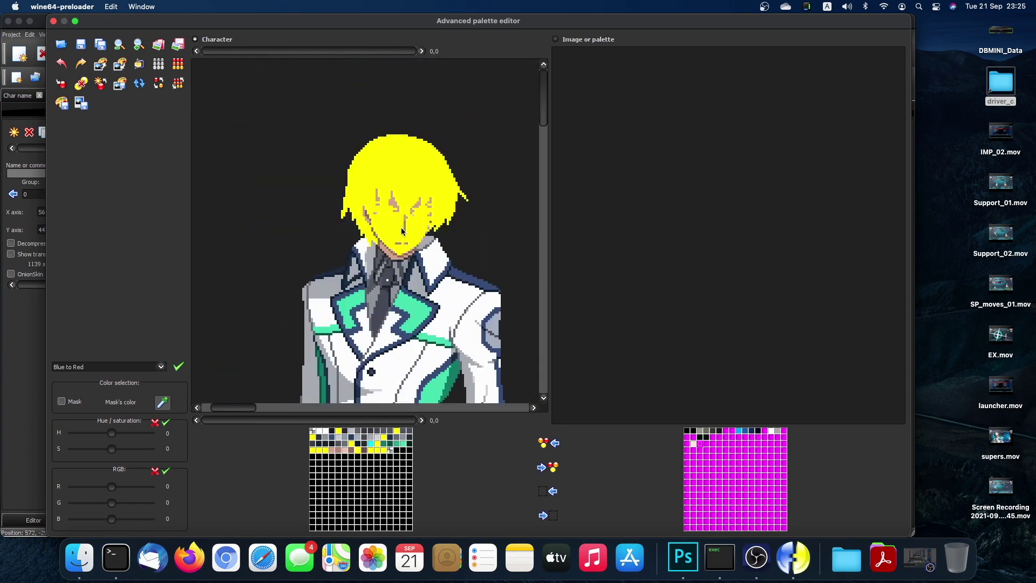
{"action": "scroll", "coordinate": [401, 231], "scroll_direction": "down", "scroll_amount": 4}
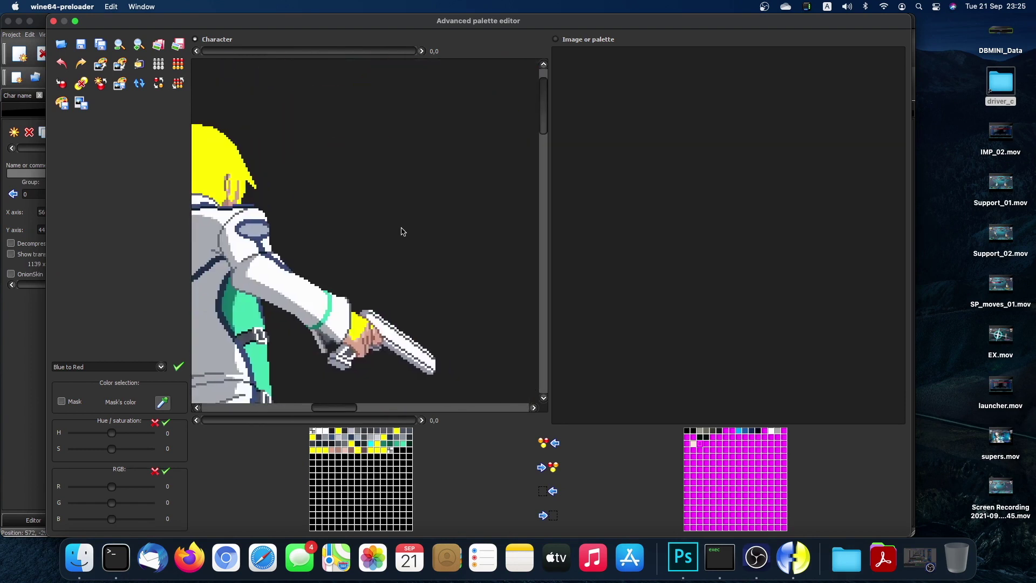
{"action": "scroll", "coordinate": [401, 231], "scroll_direction": "down", "scroll_amount": 8}
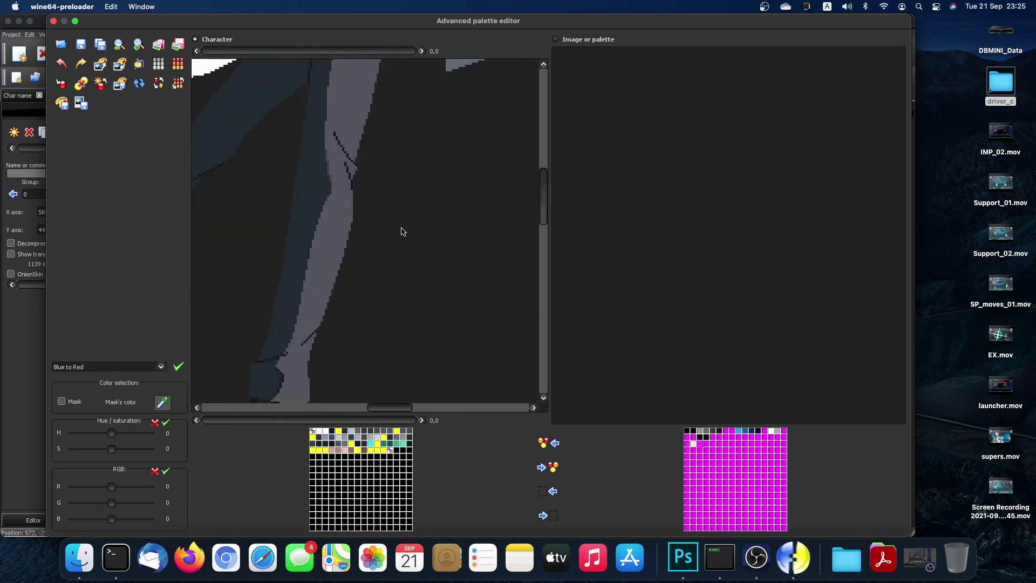
{"action": "scroll", "coordinate": [402, 231], "scroll_direction": "up", "scroll_amount": 3}
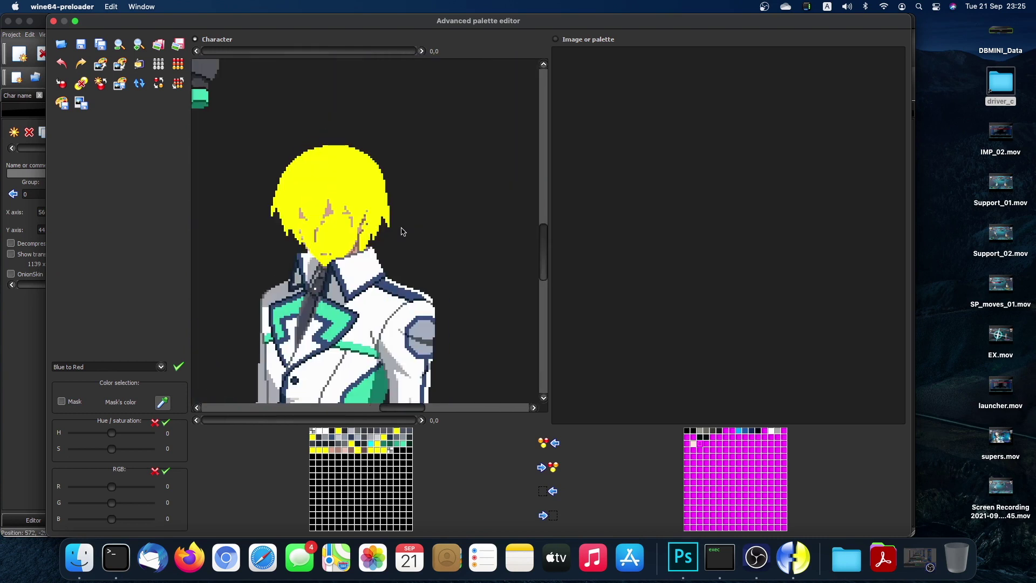
{"action": "scroll", "coordinate": [401, 231], "scroll_direction": "down", "scroll_amount": 6}
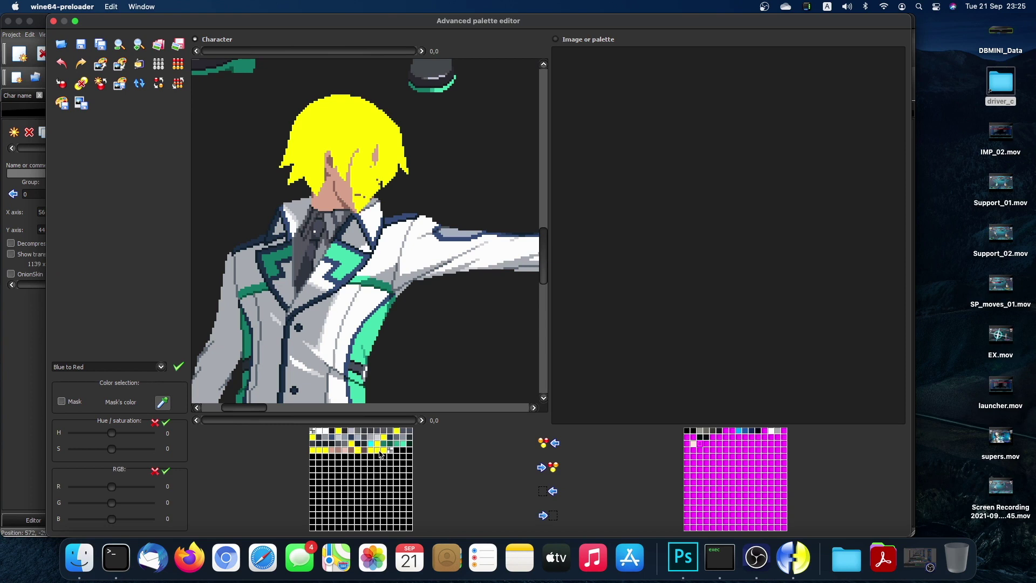
{"action": "scroll", "coordinate": [371, 329], "scroll_direction": "down", "scroll_amount": 5}
{"action": "scroll", "coordinate": [372, 329], "scroll_direction": "up", "scroll_amount": 8}
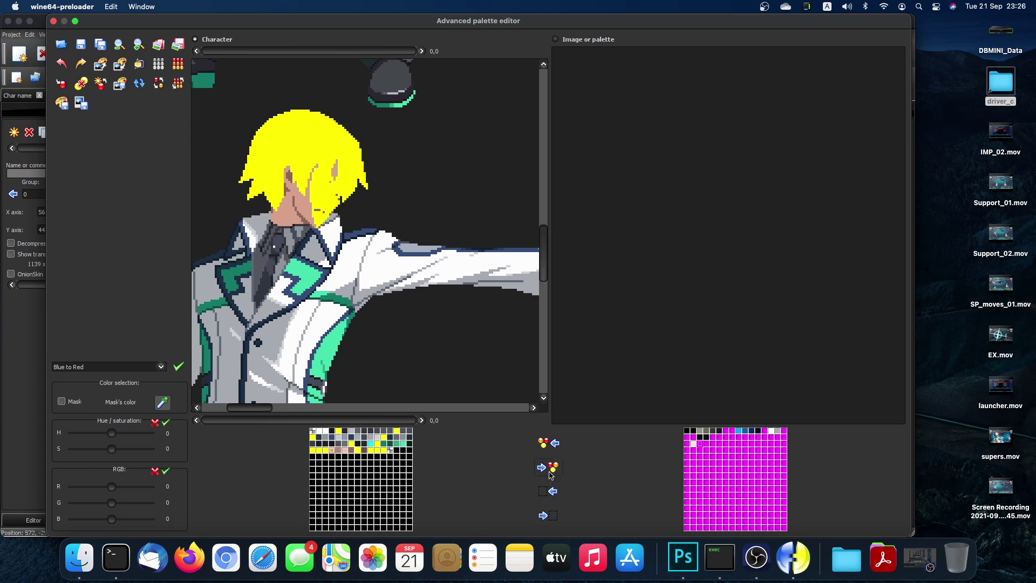
Bring up the colour editor for the pink #ebc3b5 skin-tone entry.
{"action": "mouse_move", "coordinate": [334, 455]}
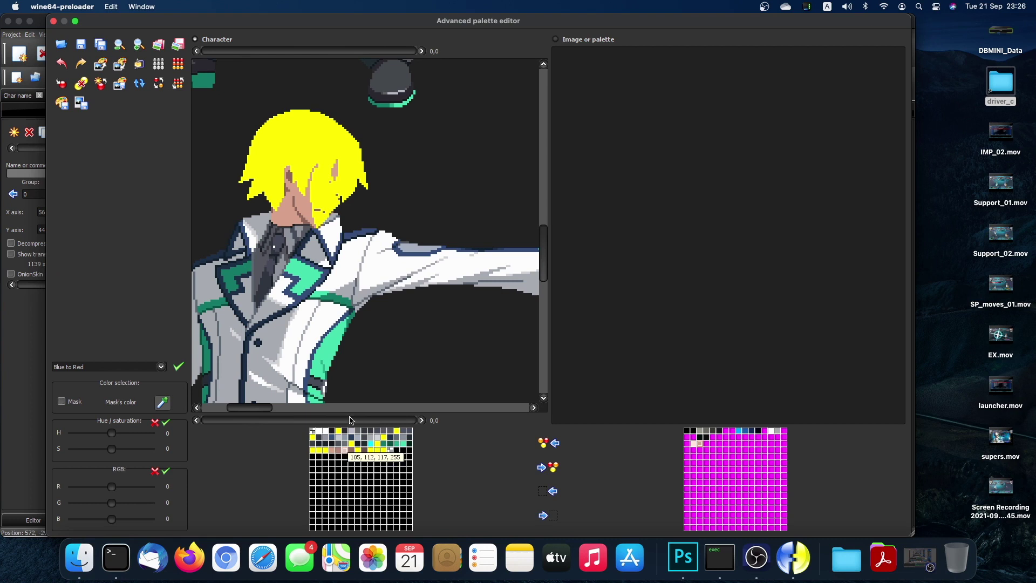
{"action": "scroll", "coordinate": [381, 252], "scroll_direction": "up", "scroll_amount": 10}
{"action": "scroll", "coordinate": [380, 253], "scroll_direction": "up", "scroll_amount": 5}
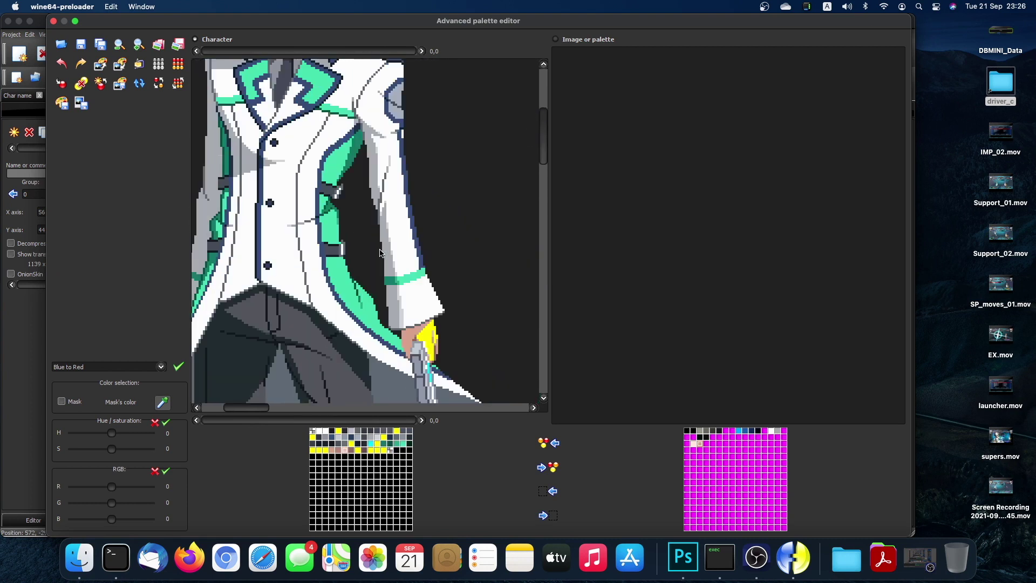
{"action": "scroll", "coordinate": [380, 252], "scroll_direction": "up", "scroll_amount": 5}
{"action": "scroll", "coordinate": [381, 253], "scroll_direction": "down", "scroll_amount": 8}
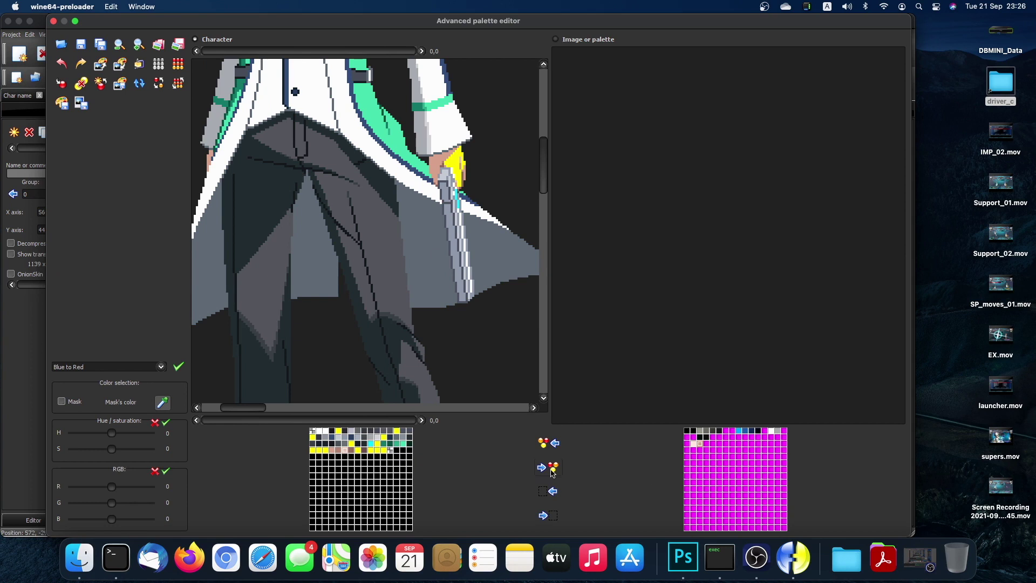
{"action": "double_click", "coordinate": [345, 452]}
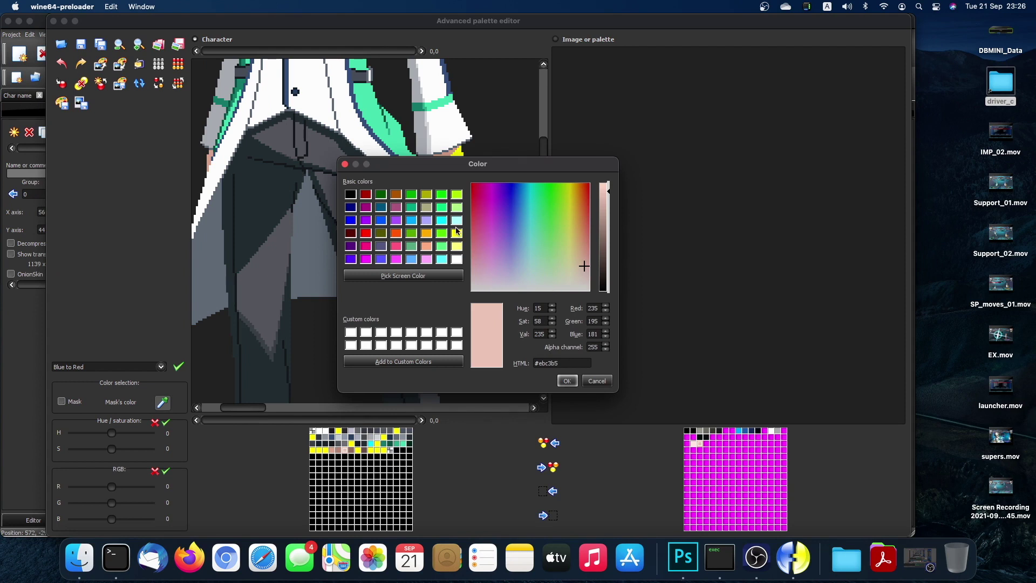
Turn the #ebc3b5 skin tone pure yellow and copy two colours into the custom palette.
{"action": "left_click", "coordinate": [457, 233]}
{"action": "left_click", "coordinate": [561, 379]}
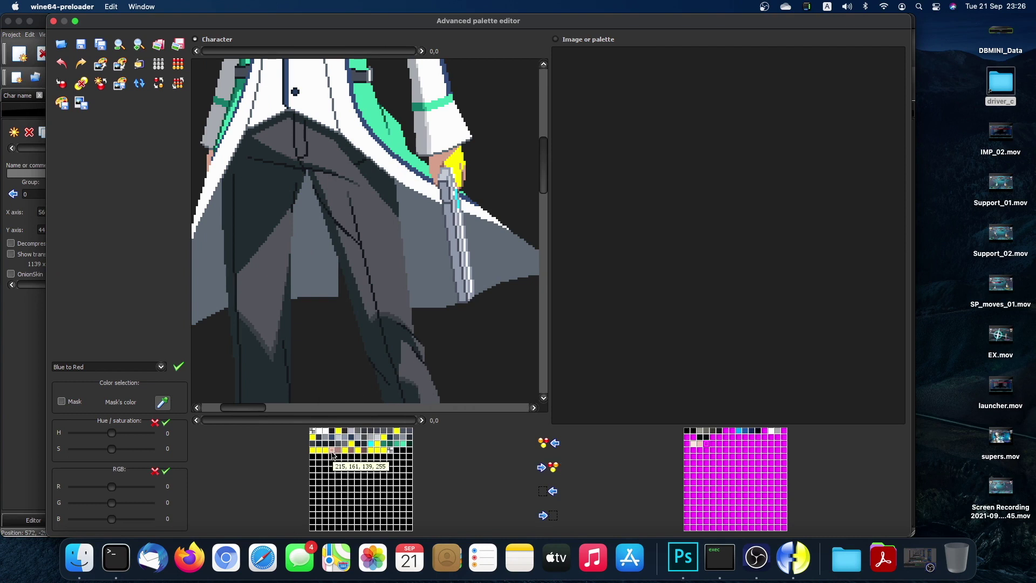
{"action": "scroll", "coordinate": [364, 332], "scroll_direction": "up", "scroll_amount": 10}
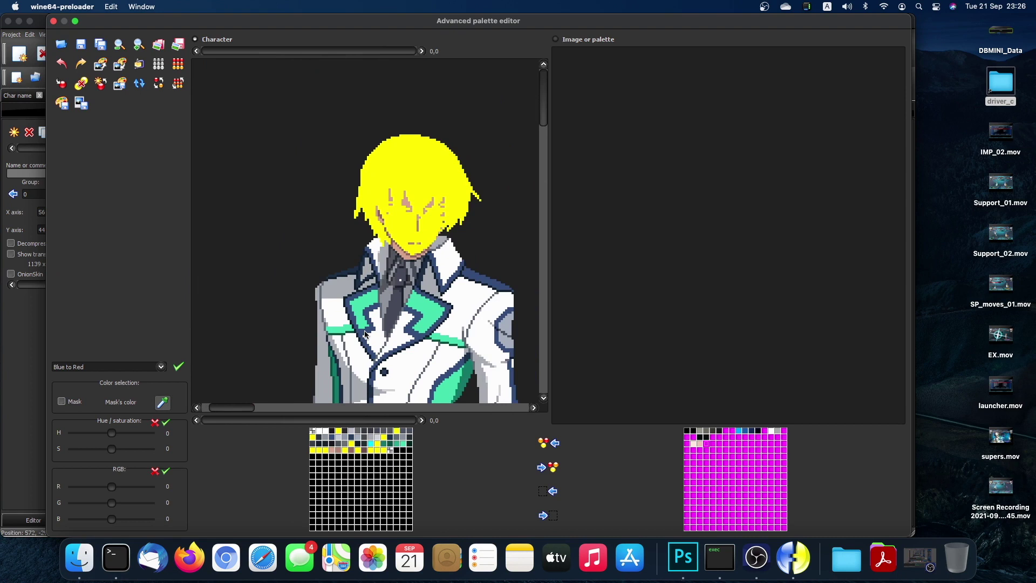
{"action": "scroll", "coordinate": [364, 333], "scroll_direction": "down", "scroll_amount": 8}
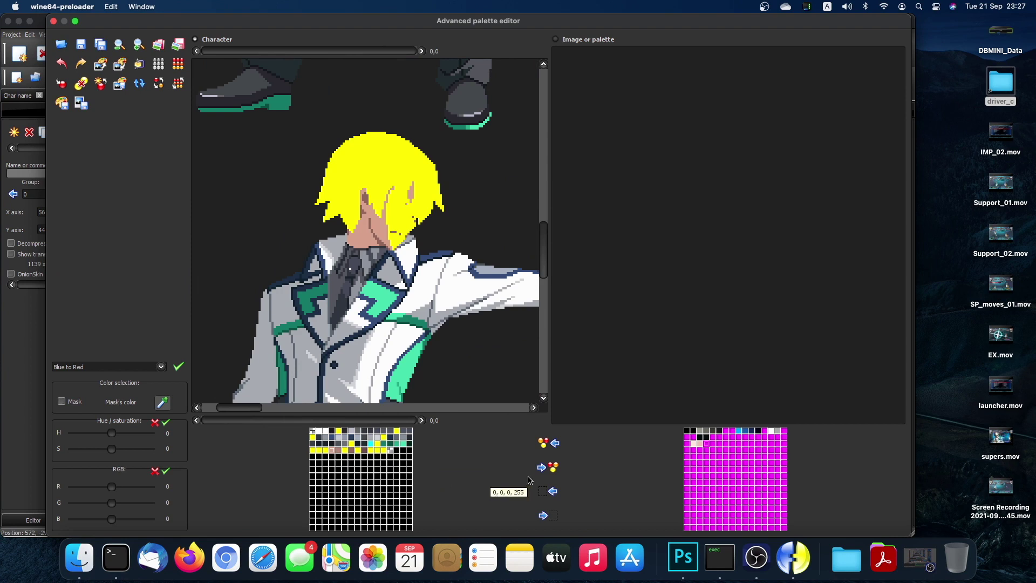
{"action": "left_click", "coordinate": [555, 468]}
{"action": "left_click", "coordinate": [554, 468]}
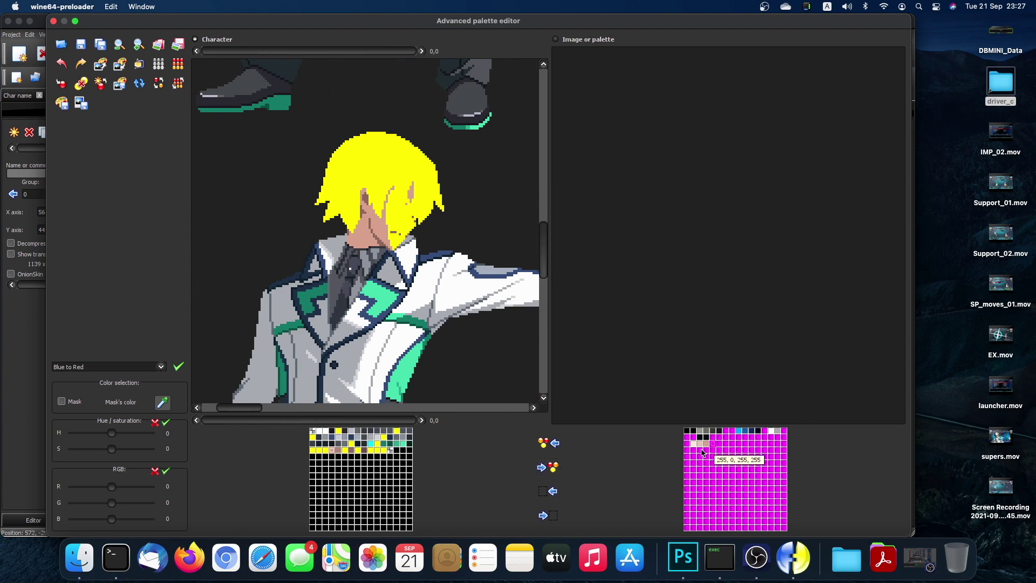
Change the #d7a18b skin colour to pure yellow #ffff00.
{"action": "double_click", "coordinate": [345, 451]}
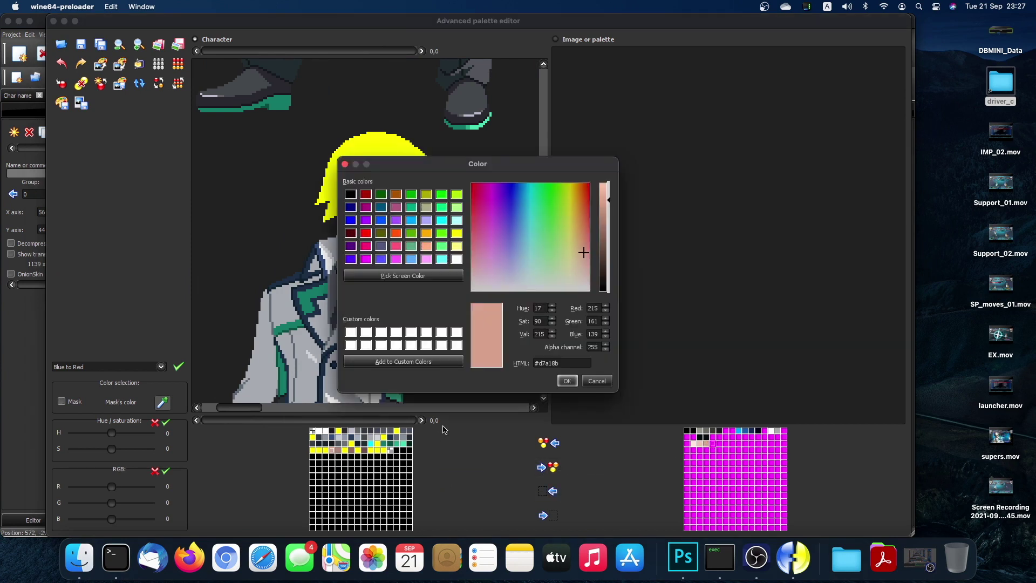
{"action": "left_click", "coordinate": [458, 233]}
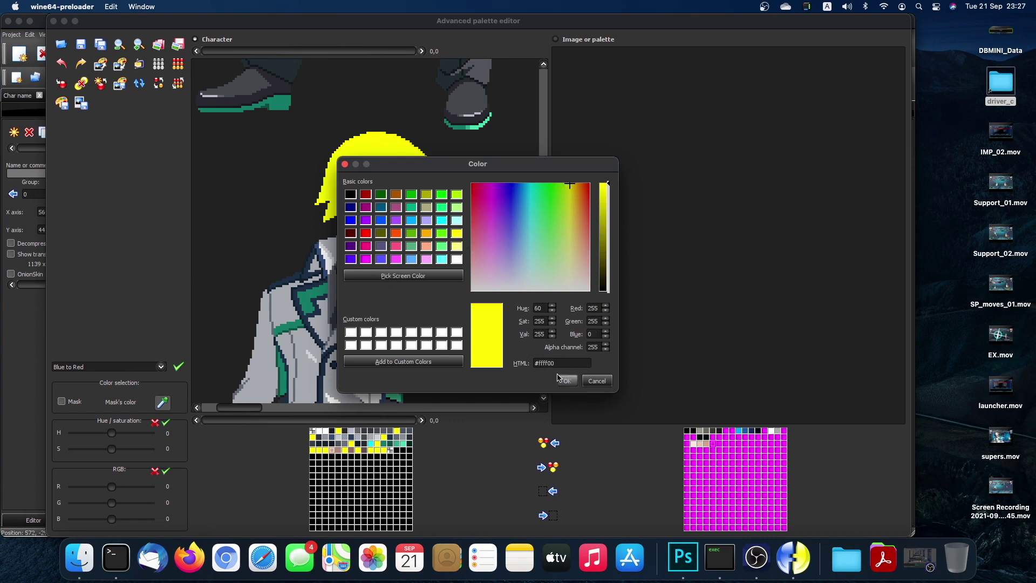
{"action": "left_click", "coordinate": [568, 381]}
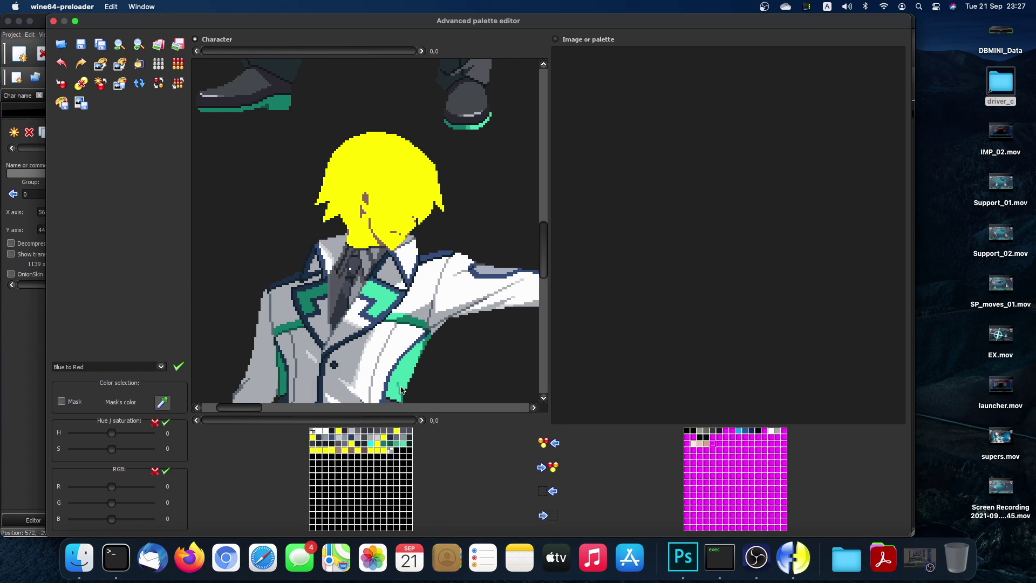
{"action": "scroll", "coordinate": [392, 339], "scroll_direction": "down", "scroll_amount": 10}
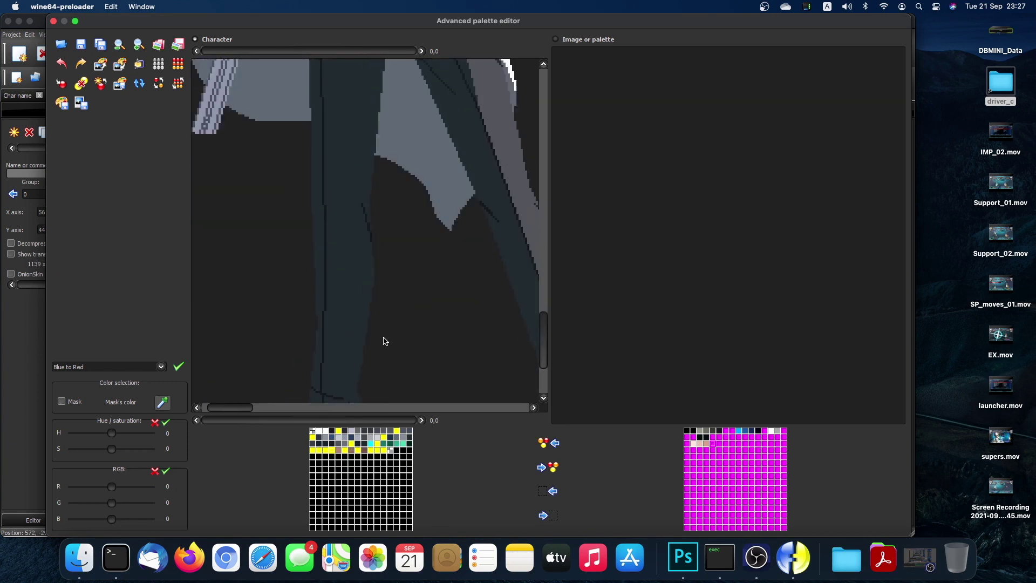
{"action": "scroll", "coordinate": [384, 340], "scroll_direction": "up", "scroll_amount": 10}
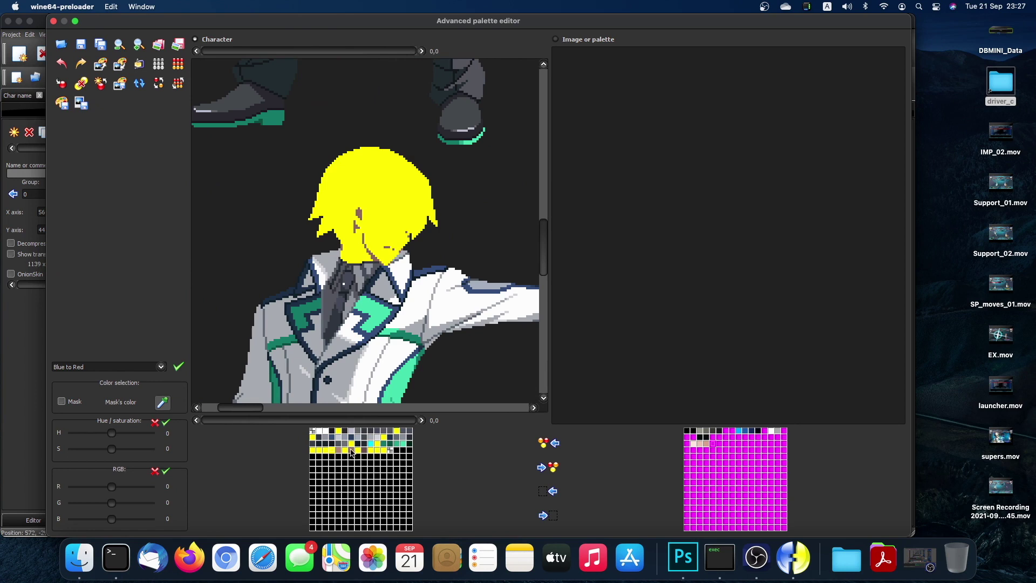
{"action": "scroll", "coordinate": [392, 275], "scroll_direction": "up", "scroll_amount": 10}
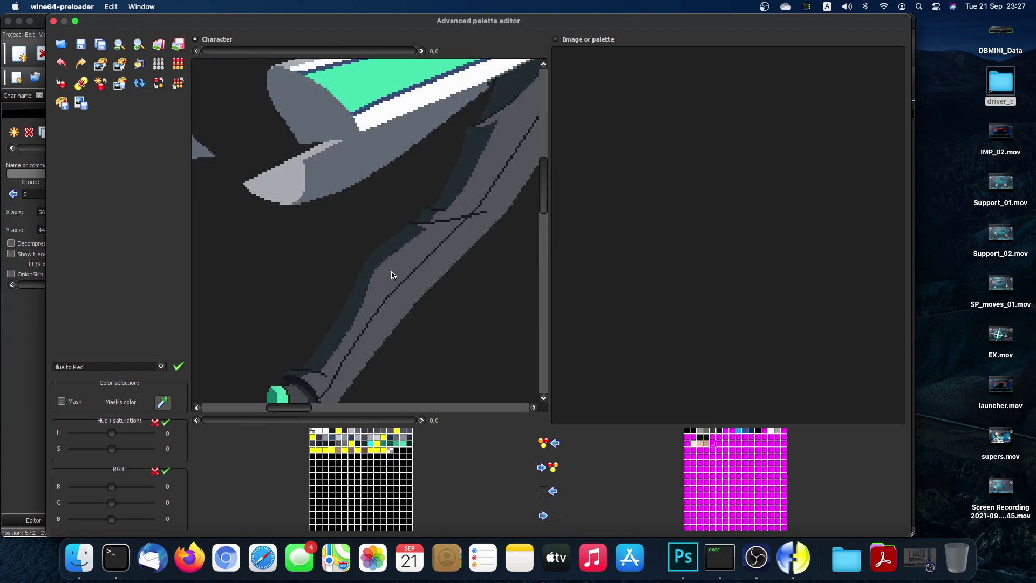
{"action": "scroll", "coordinate": [392, 275], "scroll_direction": "up", "scroll_amount": 3}
{"action": "scroll", "coordinate": [392, 275], "scroll_direction": "right", "scroll_amount": 10}
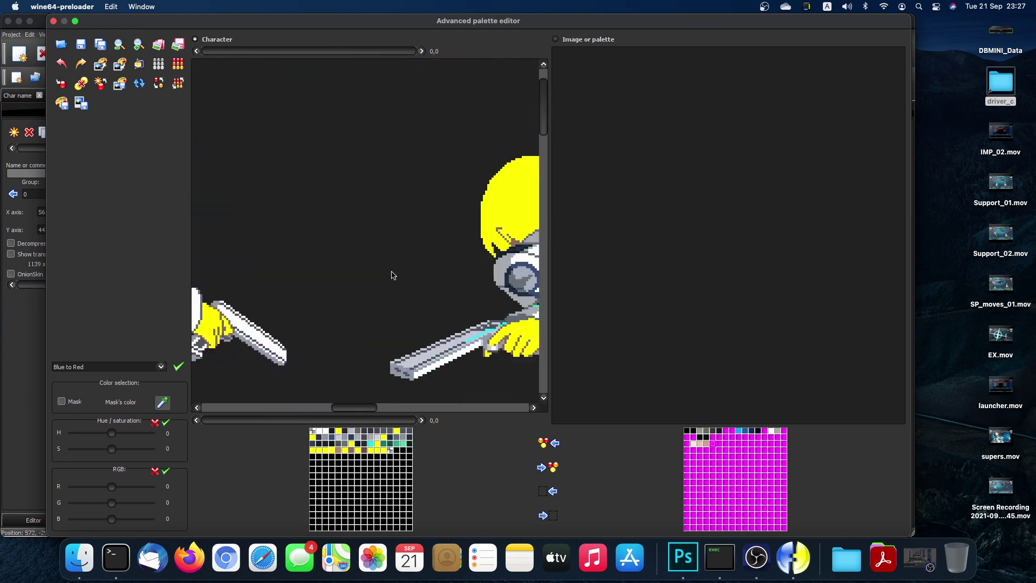
{"action": "scroll", "coordinate": [392, 275], "scroll_direction": "left", "scroll_amount": 2}
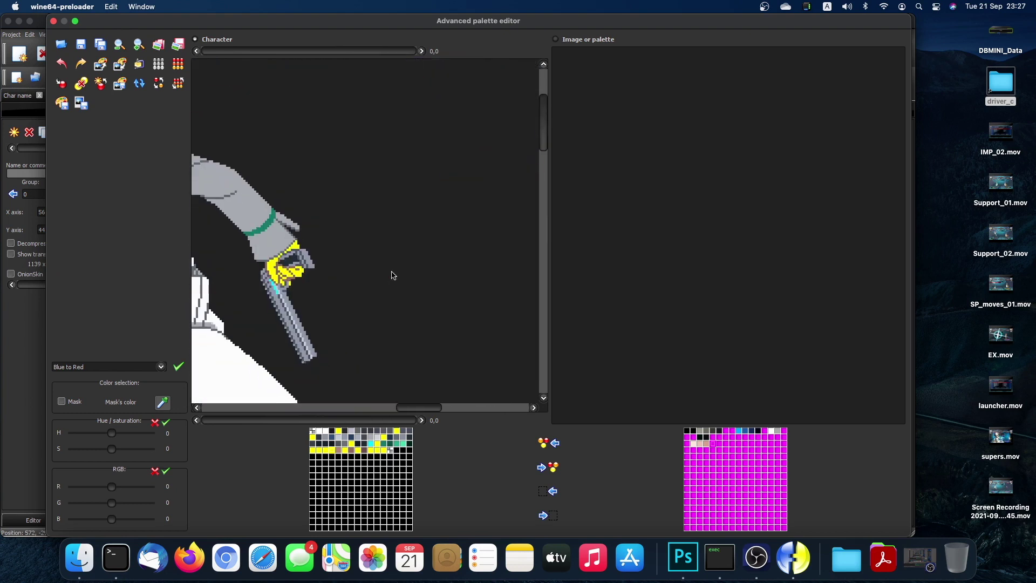
{"action": "scroll", "coordinate": [392, 275], "scroll_direction": "down", "scroll_amount": 10}
{"action": "scroll", "coordinate": [392, 275], "scroll_direction": "down", "scroll_amount": 10}
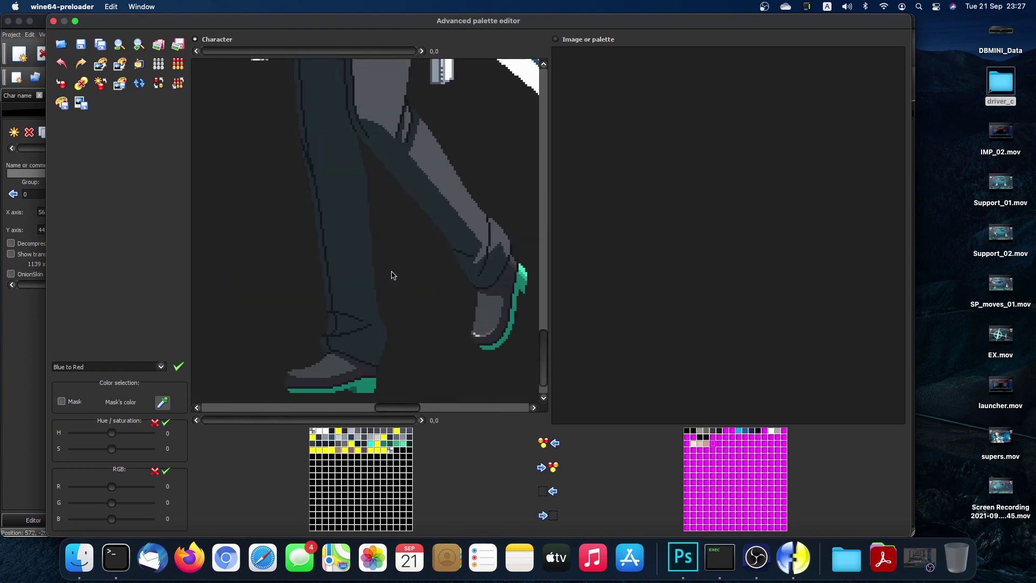
{"action": "scroll", "coordinate": [392, 275], "scroll_direction": "up", "scroll_amount": 5}
{"action": "scroll", "coordinate": [392, 275], "scroll_direction": "up", "scroll_amount": 5}
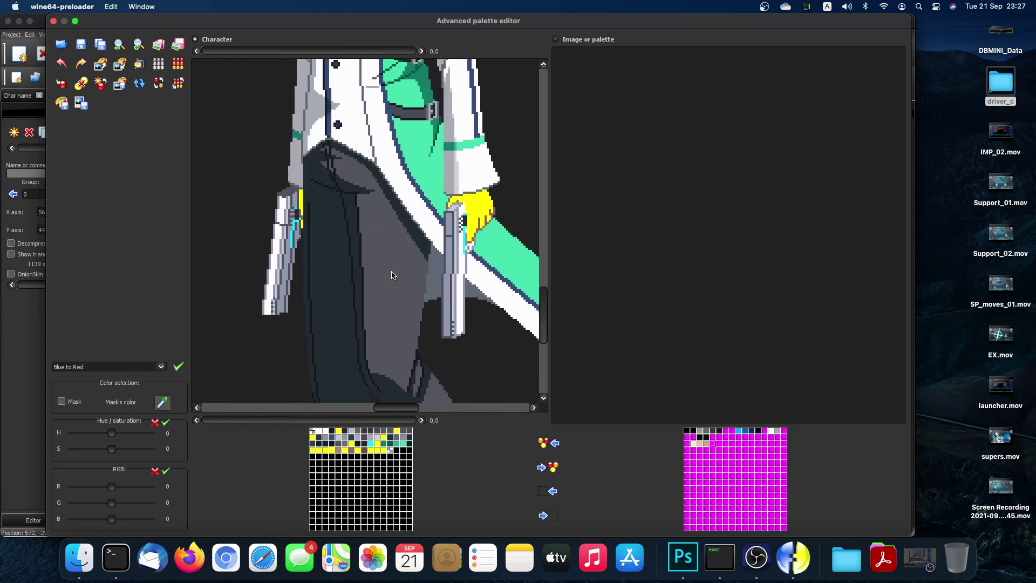
{"action": "scroll", "coordinate": [392, 275], "scroll_direction": "up", "scroll_amount": 5}
{"action": "scroll", "coordinate": [392, 275], "scroll_direction": "down", "scroll_amount": 10}
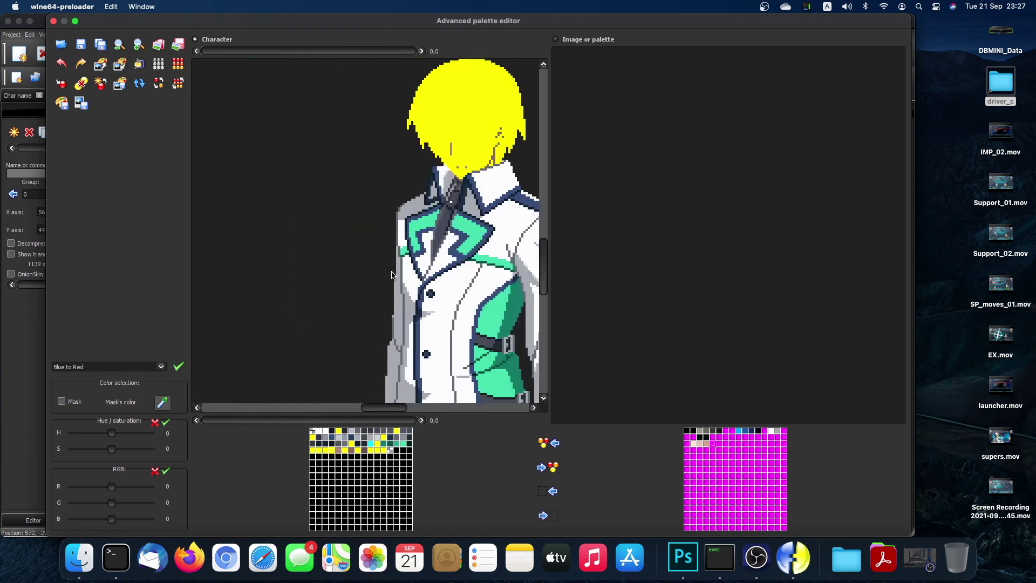
{"action": "scroll", "coordinate": [392, 275], "scroll_direction": "up", "scroll_amount": 8}
{"action": "scroll", "coordinate": [392, 276], "scroll_direction": "left", "scroll_amount": 3}
{"action": "scroll", "coordinate": [392, 275], "scroll_direction": "down", "scroll_amount": 10}
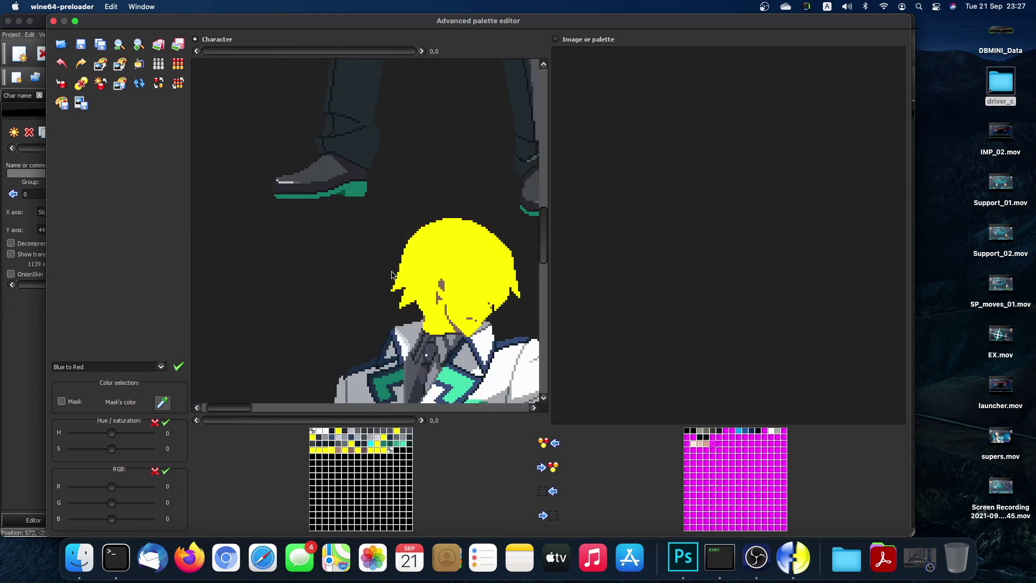
{"action": "scroll", "coordinate": [392, 275], "scroll_direction": "up", "scroll_amount": 5}
{"action": "scroll", "coordinate": [392, 275], "scroll_direction": "left", "scroll_amount": 2}
{"action": "scroll", "coordinate": [391, 275], "scroll_direction": "down", "scroll_amount": 2}
{"action": "scroll", "coordinate": [392, 275], "scroll_direction": "up", "scroll_amount": 8}
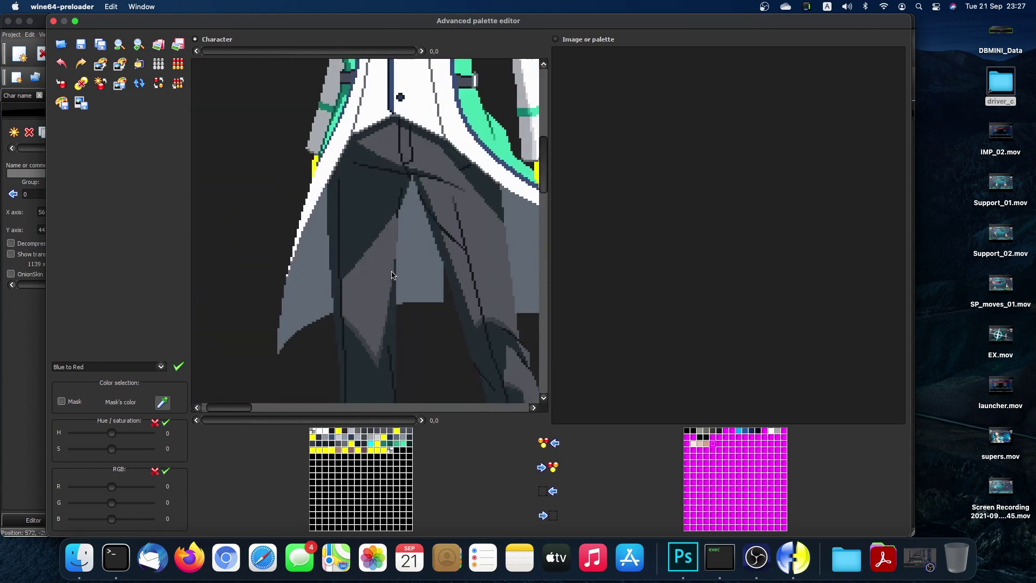
{"action": "scroll", "coordinate": [392, 275], "scroll_direction": "right", "scroll_amount": 4}
{"action": "scroll", "coordinate": [392, 275], "scroll_direction": "left", "scroll_amount": 4}
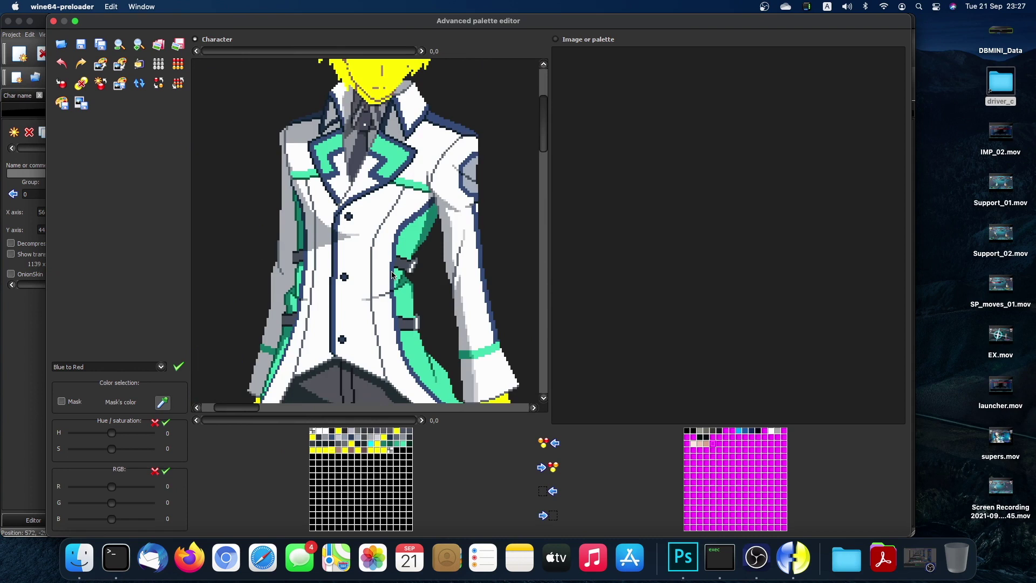
{"action": "scroll", "coordinate": [392, 275], "scroll_direction": "right", "scroll_amount": 10}
{"action": "scroll", "coordinate": [392, 275], "scroll_direction": "down", "scroll_amount": 5}
{"action": "scroll", "coordinate": [392, 275], "scroll_direction": "right", "scroll_amount": 3}
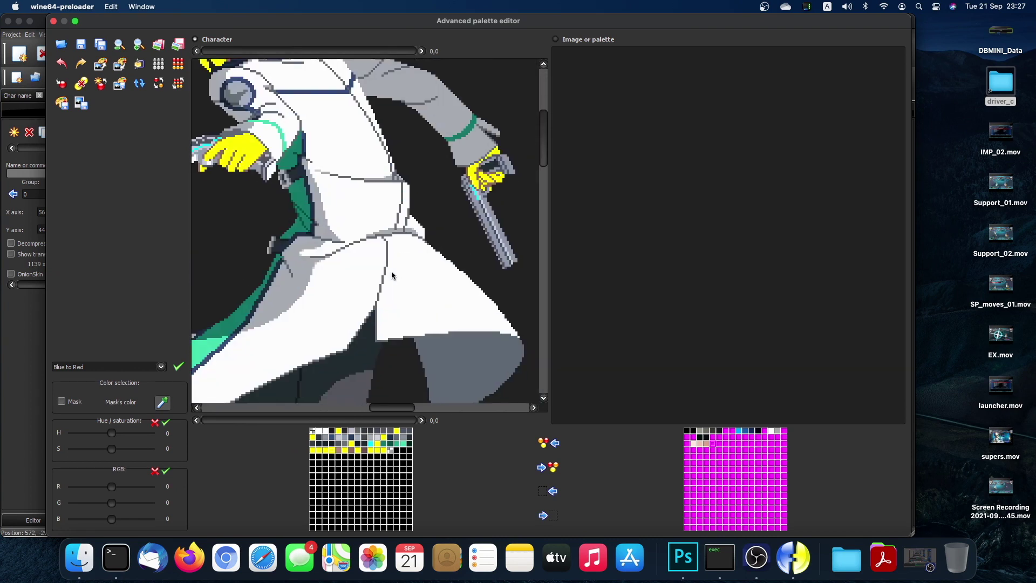
{"action": "scroll", "coordinate": [392, 275], "scroll_direction": "down", "scroll_amount": 1}
{"action": "scroll", "coordinate": [392, 275], "scroll_direction": "up", "scroll_amount": 4}
{"action": "scroll", "coordinate": [392, 275], "scroll_direction": "left", "scroll_amount": 3}
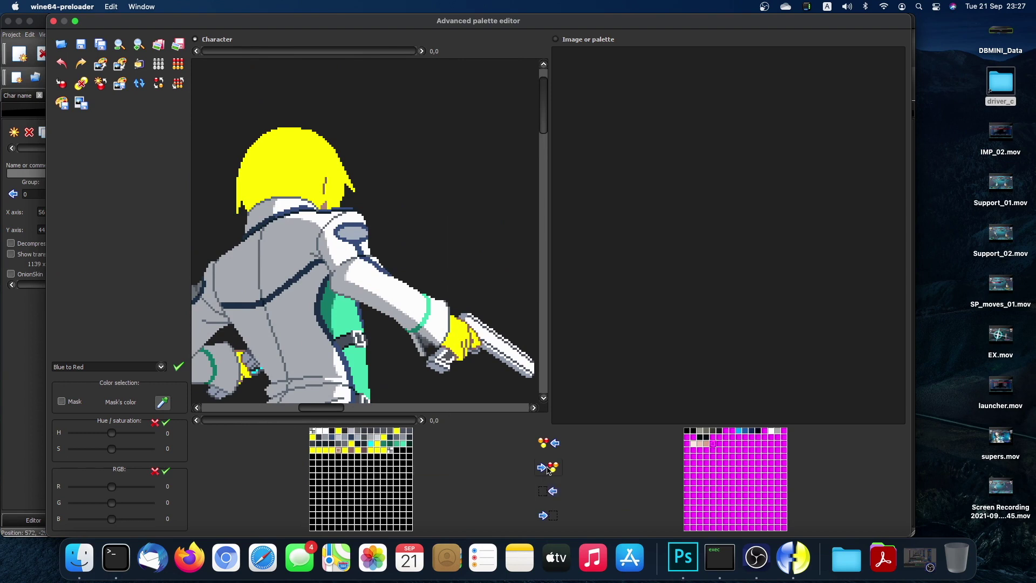
Recolour a skin-tone entry pure yellow so the glove turns yellow, and copy it to the custom palette.
{"action": "double_click", "coordinate": [339, 450]}
{"action": "left_click", "coordinate": [457, 233]}
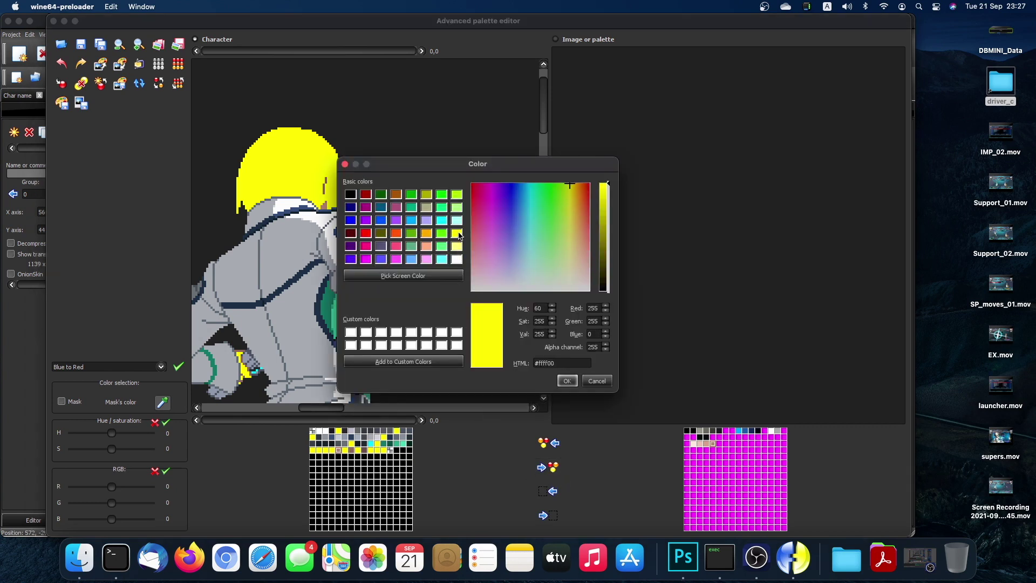
{"action": "left_click", "coordinate": [567, 381]}
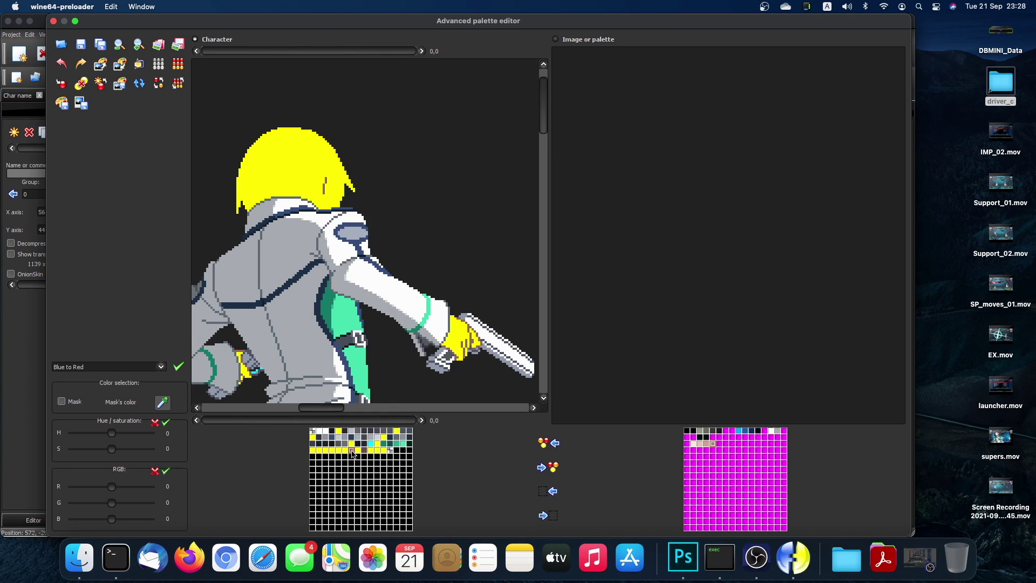
{"action": "scroll", "coordinate": [397, 342], "scroll_direction": "down", "scroll_amount": 10}
{"action": "scroll", "coordinate": [398, 342], "scroll_direction": "left", "scroll_amount": 5}
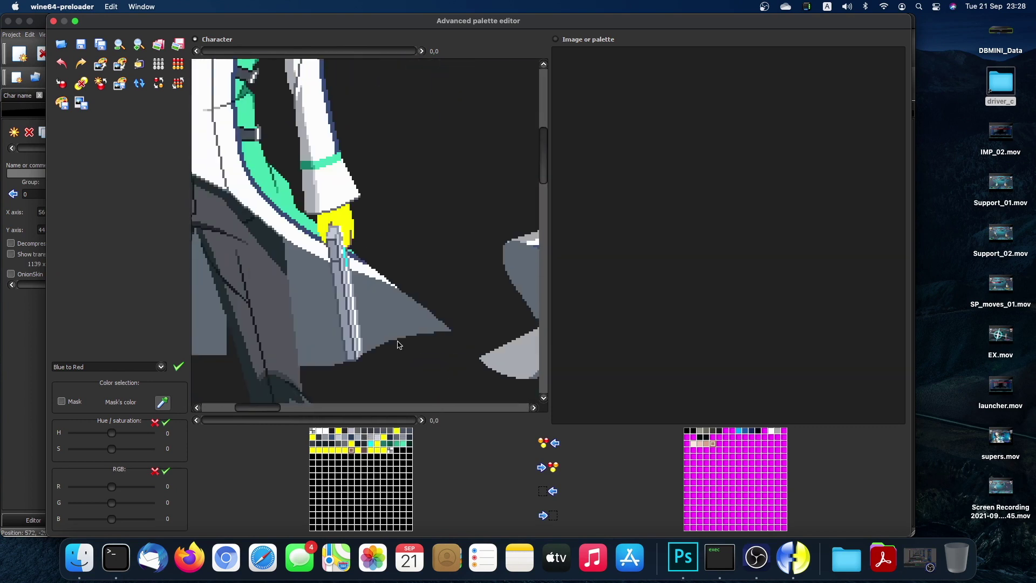
{"action": "scroll", "coordinate": [398, 345], "scroll_direction": "down", "scroll_amount": 5}
{"action": "scroll", "coordinate": [398, 345], "scroll_direction": "right", "scroll_amount": 8}
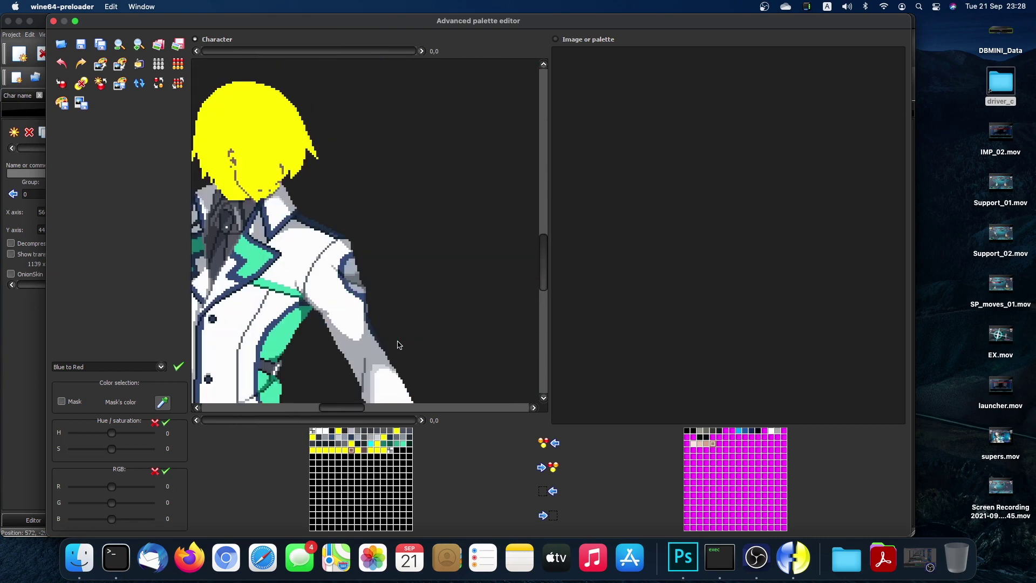
{"action": "scroll", "coordinate": [398, 345], "scroll_direction": "left", "scroll_amount": 3}
{"action": "scroll", "coordinate": [398, 345], "scroll_direction": "up", "scroll_amount": 1}
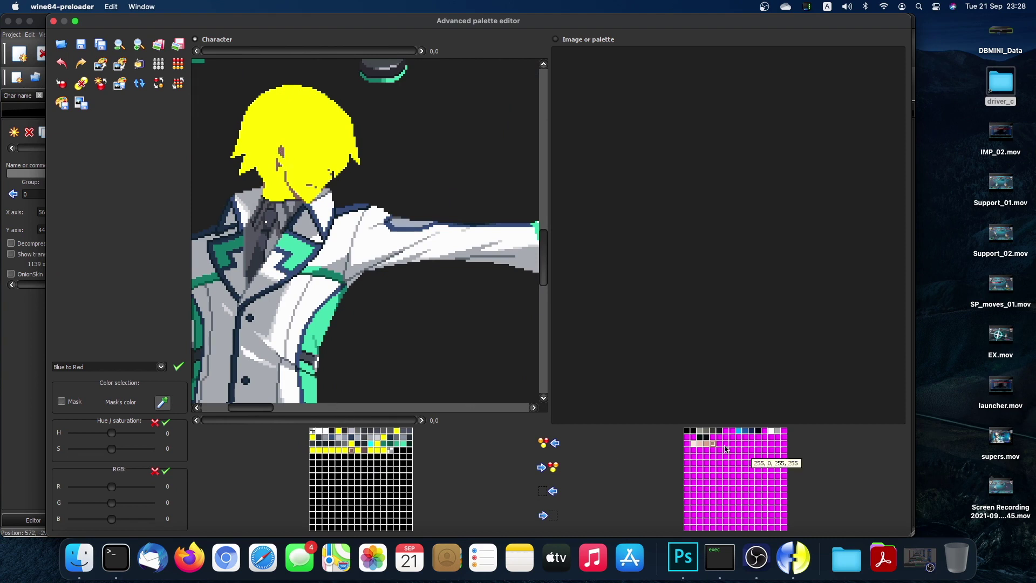
{"action": "left_click", "coordinate": [557, 471]}
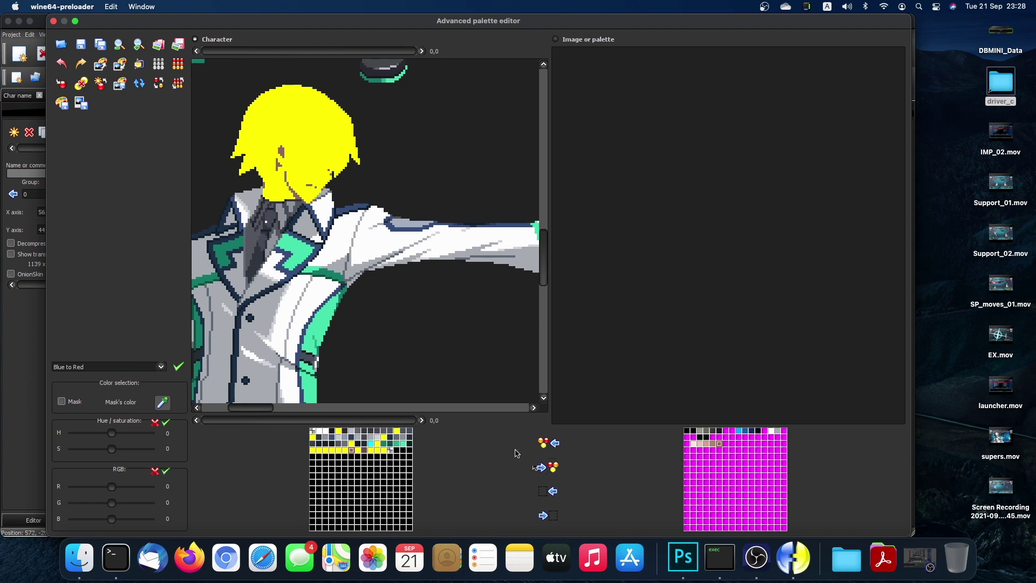
Change a brown palette entry to pure yellow and select it.
{"action": "double_click", "coordinate": [352, 450]}
{"action": "left_click", "coordinate": [456, 234]}
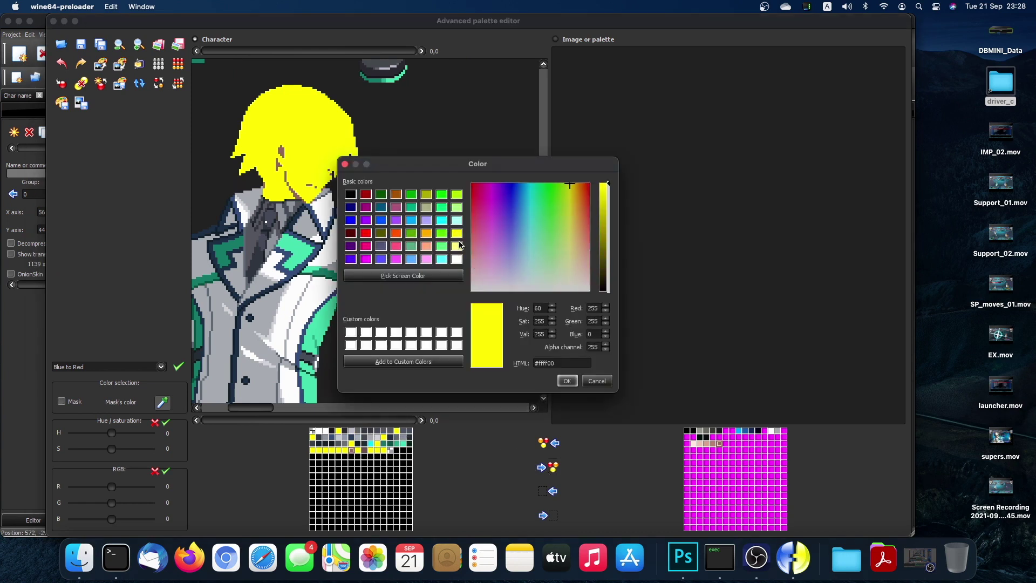
{"action": "left_click", "coordinate": [567, 380]}
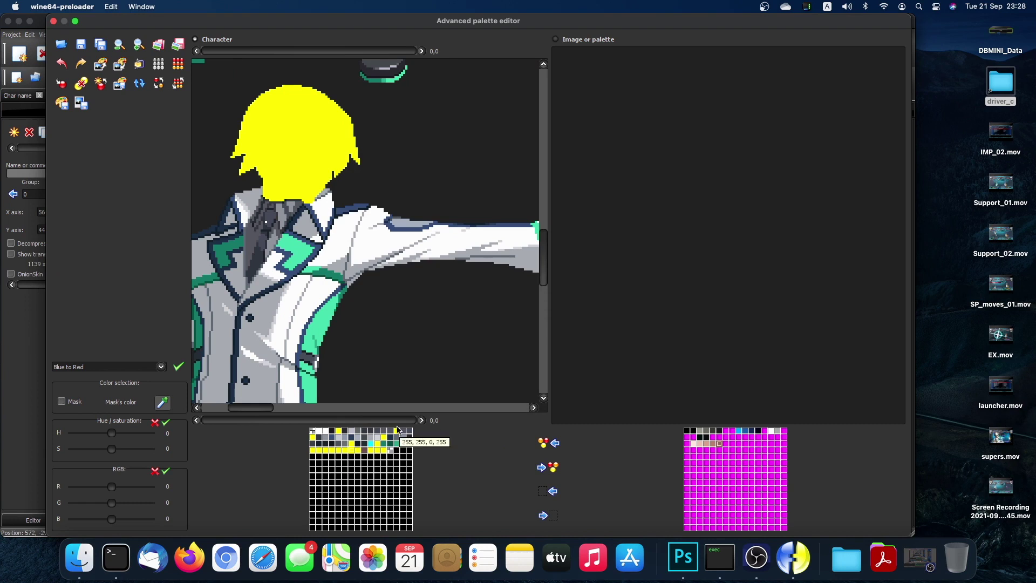
{"action": "left_click", "coordinate": [365, 450]}
Scroll around the canvas to check the yellow hands gripping the pistol.
{"action": "scroll", "coordinate": [420, 329], "scroll_direction": "down", "scroll_amount": 5}
{"action": "scroll", "coordinate": [420, 329], "scroll_direction": "up", "scroll_amount": 8}
{"action": "scroll", "coordinate": [420, 329], "scroll_direction": "left", "scroll_amount": 3}
{"action": "scroll", "coordinate": [420, 329], "scroll_direction": "right", "scroll_amount": 4}
{"action": "scroll", "coordinate": [420, 329], "scroll_direction": "right", "scroll_amount": 5}
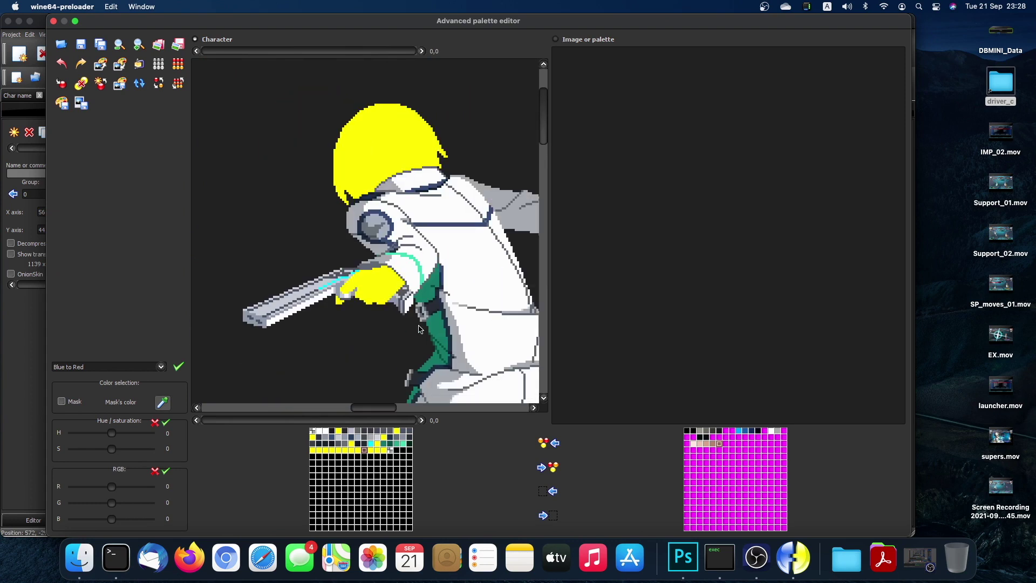
{"action": "scroll", "coordinate": [420, 330], "scroll_direction": "right", "scroll_amount": 8}
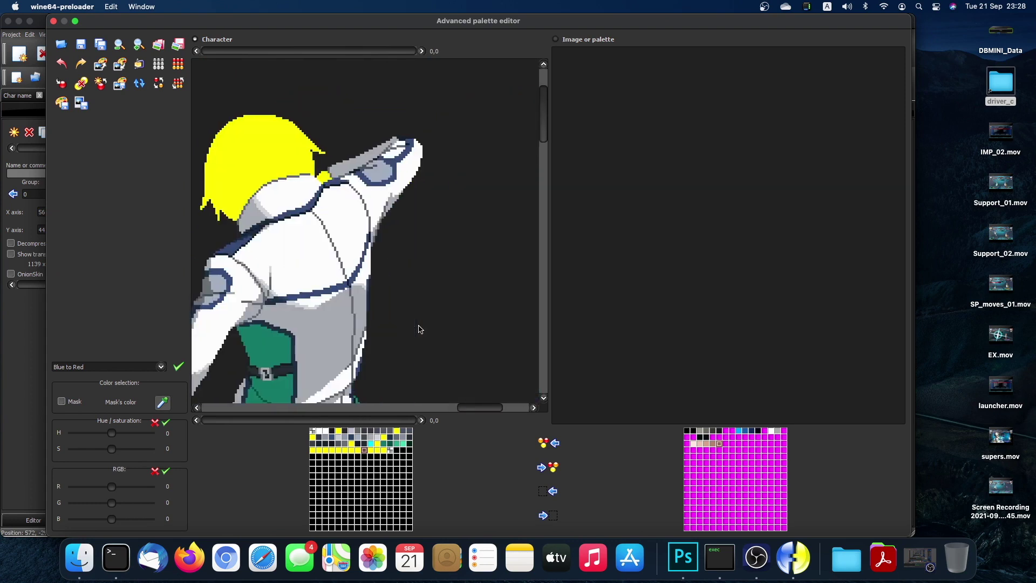
{"action": "scroll", "coordinate": [420, 329], "scroll_direction": "down", "scroll_amount": 10}
{"action": "scroll", "coordinate": [420, 329], "scroll_direction": "down", "scroll_amount": 8}
{"action": "scroll", "coordinate": [420, 329], "scroll_direction": "right", "scroll_amount": 3}
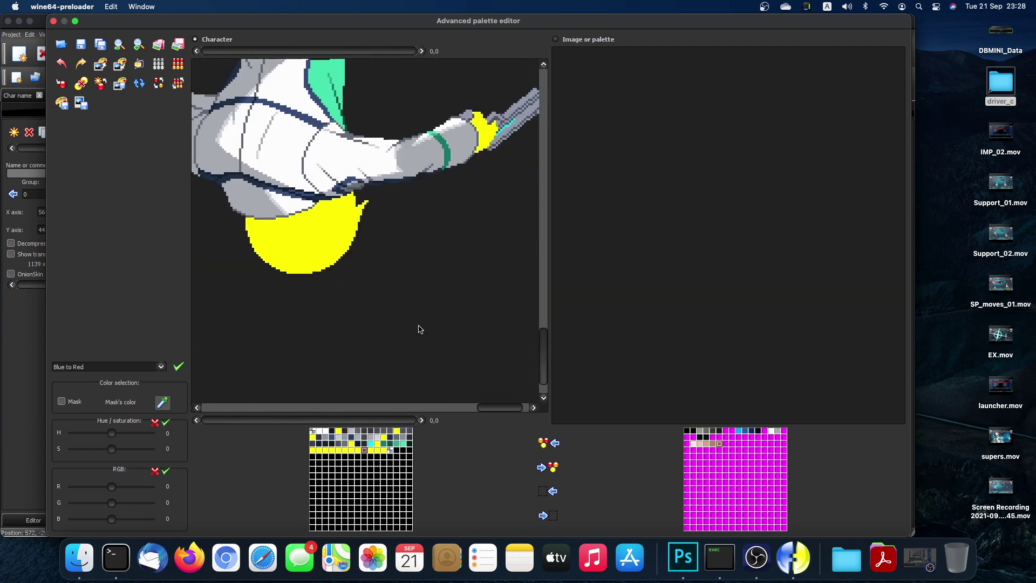
{"action": "scroll", "coordinate": [420, 330], "scroll_direction": "up", "scroll_amount": 2}
{"action": "scroll", "coordinate": [420, 329], "scroll_direction": "left", "scroll_amount": 6}
{"action": "scroll", "coordinate": [420, 330], "scroll_direction": "up", "scroll_amount": 5}
{"action": "scroll", "coordinate": [420, 329], "scroll_direction": "left", "scroll_amount": 2}
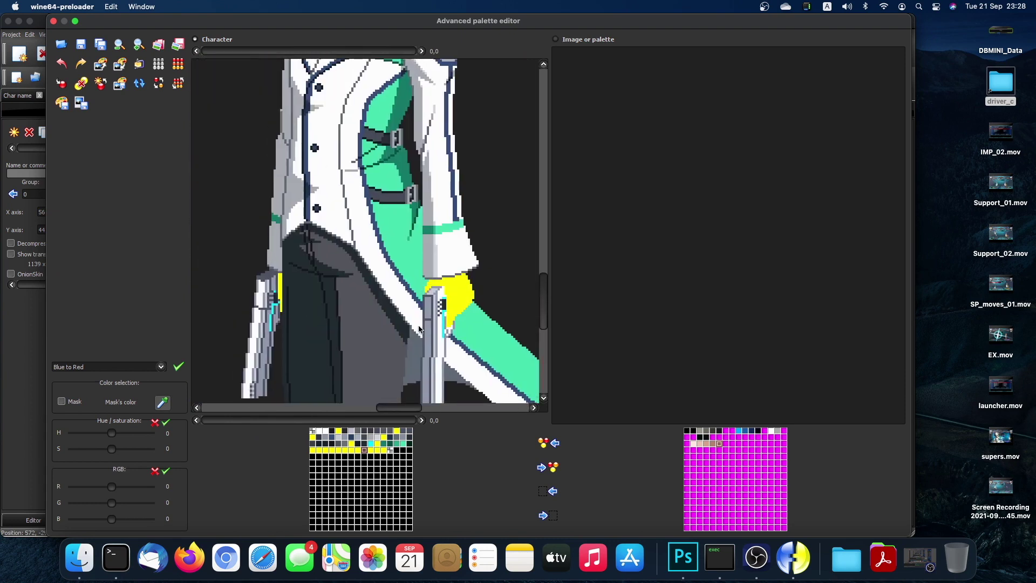
{"action": "scroll", "coordinate": [420, 329], "scroll_direction": "up", "scroll_amount": 10}
{"action": "scroll", "coordinate": [420, 329], "scroll_direction": "down", "scroll_amount": 4}
{"action": "scroll", "coordinate": [420, 329], "scroll_direction": "left", "scroll_amount": 3}
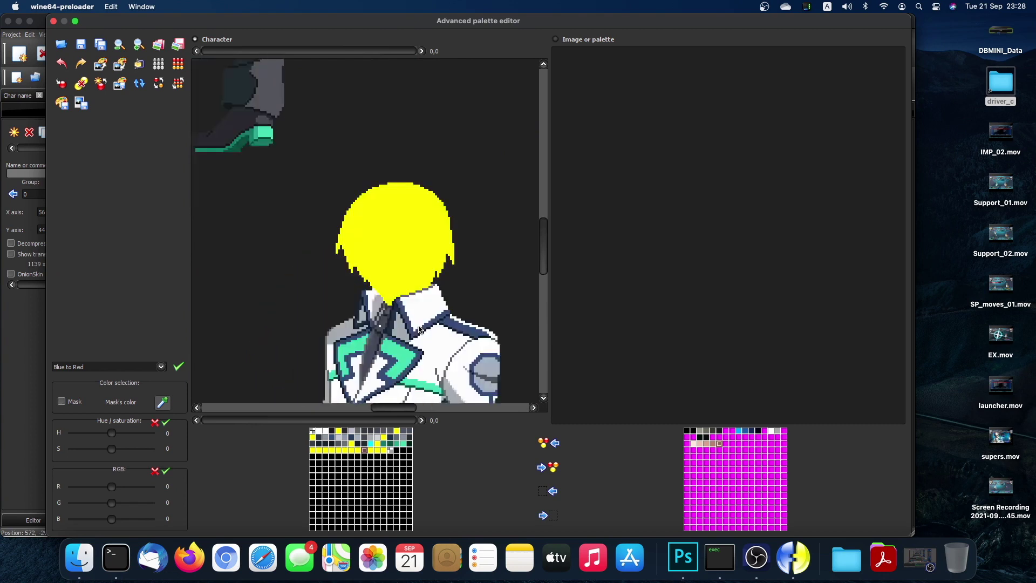
{"action": "scroll", "coordinate": [420, 329], "scroll_direction": "down", "scroll_amount": 2}
{"action": "scroll", "coordinate": [420, 329], "scroll_direction": "right", "scroll_amount": 6}
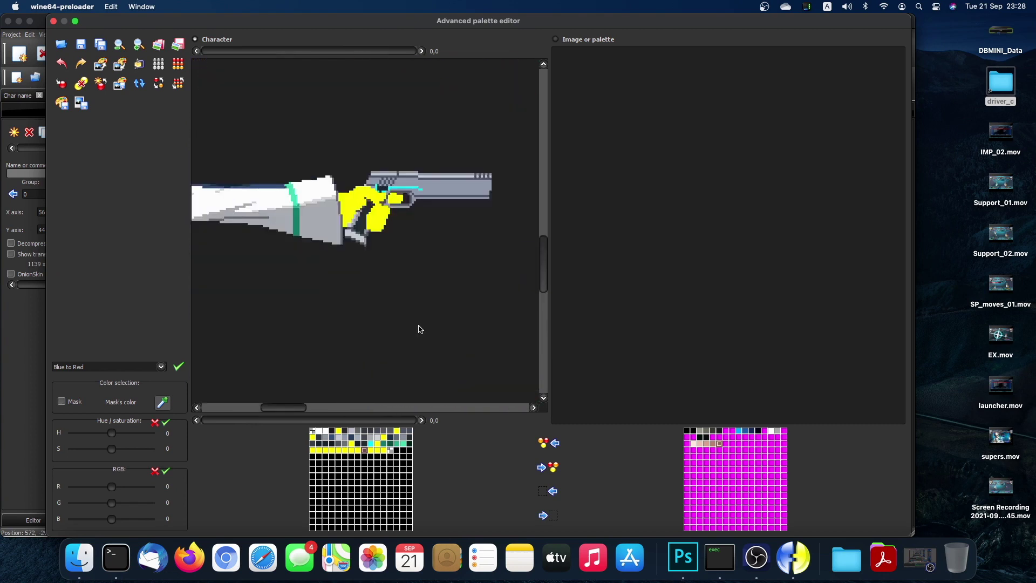
{"action": "scroll", "coordinate": [420, 329], "scroll_direction": "left", "scroll_amount": 10}
{"action": "scroll", "coordinate": [420, 329], "scroll_direction": "left", "scroll_amount": 3}
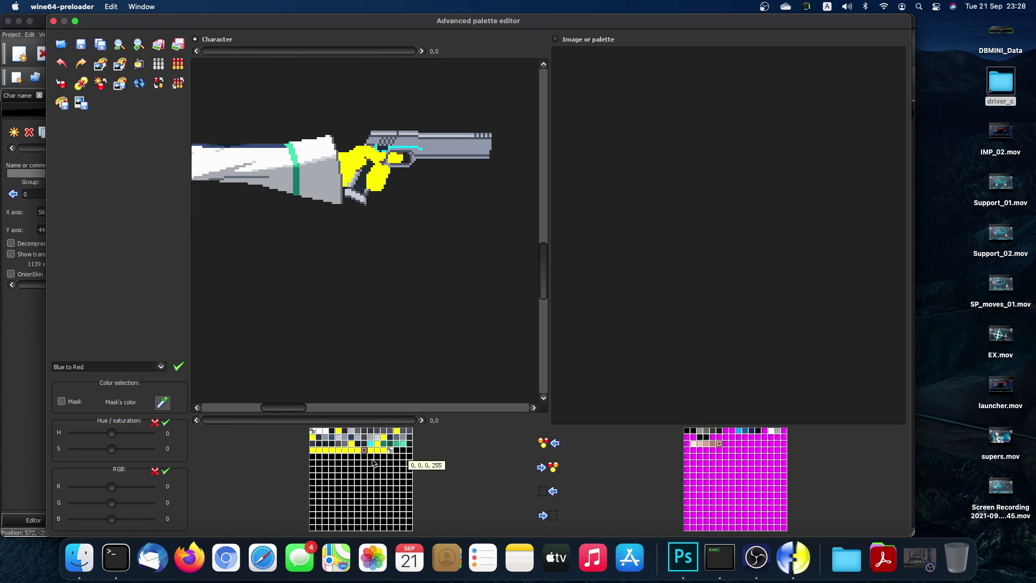
Recolour another brown character shade to pure yellow, making the head solid yellow.
{"action": "left_click", "coordinate": [726, 444]}
{"action": "double_click", "coordinate": [366, 452]}
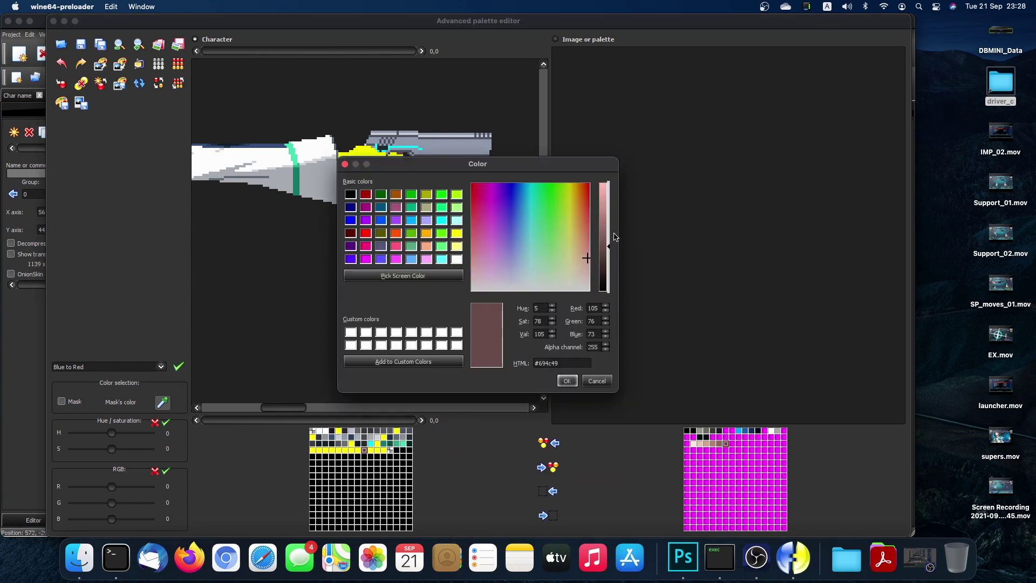
{"action": "left_click", "coordinate": [456, 234]}
{"action": "left_click", "coordinate": [568, 381]}
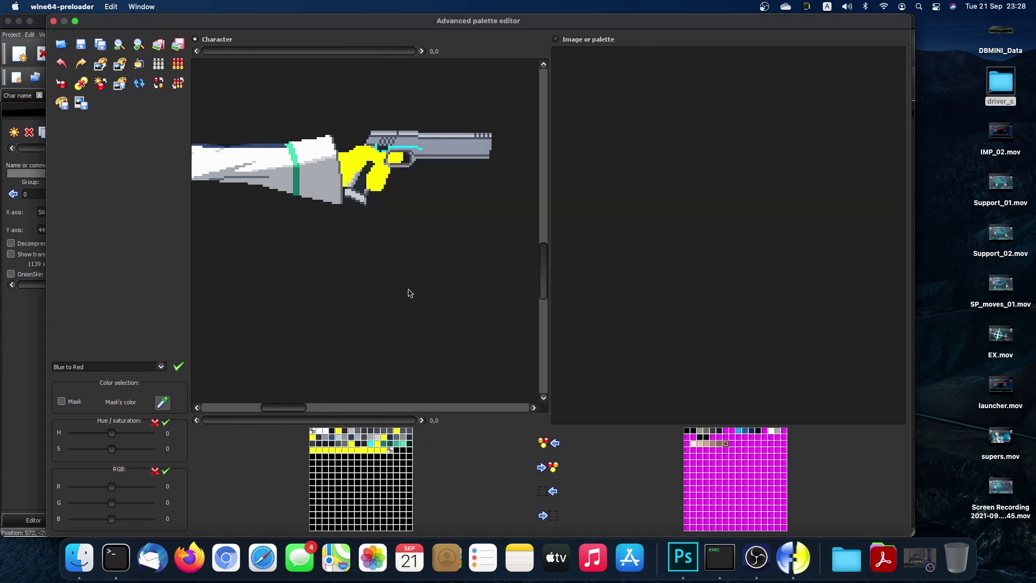
{"action": "scroll", "coordinate": [410, 293], "scroll_direction": "up", "scroll_amount": 5}
{"action": "scroll", "coordinate": [409, 294], "scroll_direction": "up", "scroll_amount": 10}
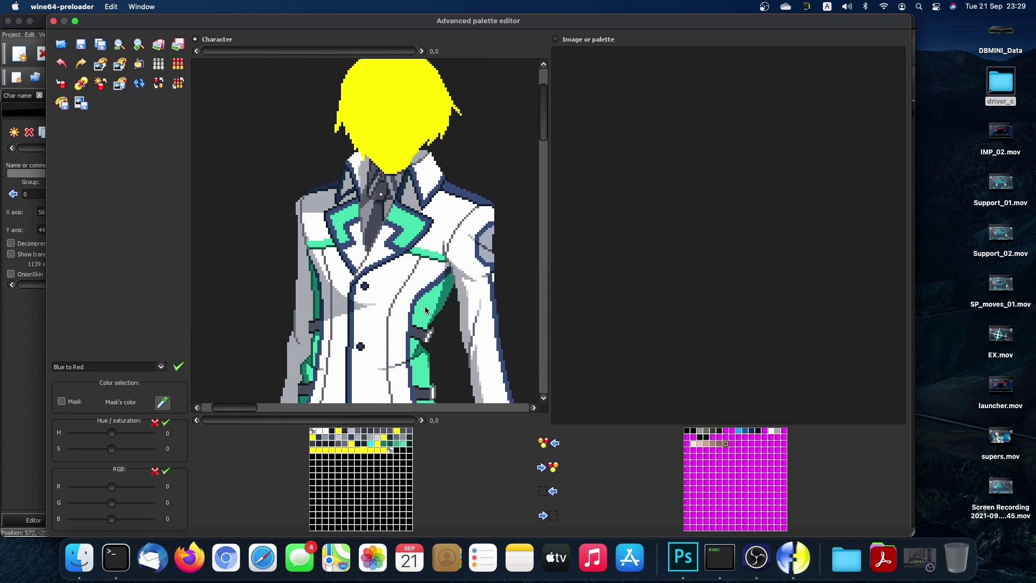
{"action": "scroll", "coordinate": [427, 311], "scroll_direction": "down", "scroll_amount": 10}
{"action": "scroll", "coordinate": [427, 311], "scroll_direction": "up", "scroll_amount": 10}
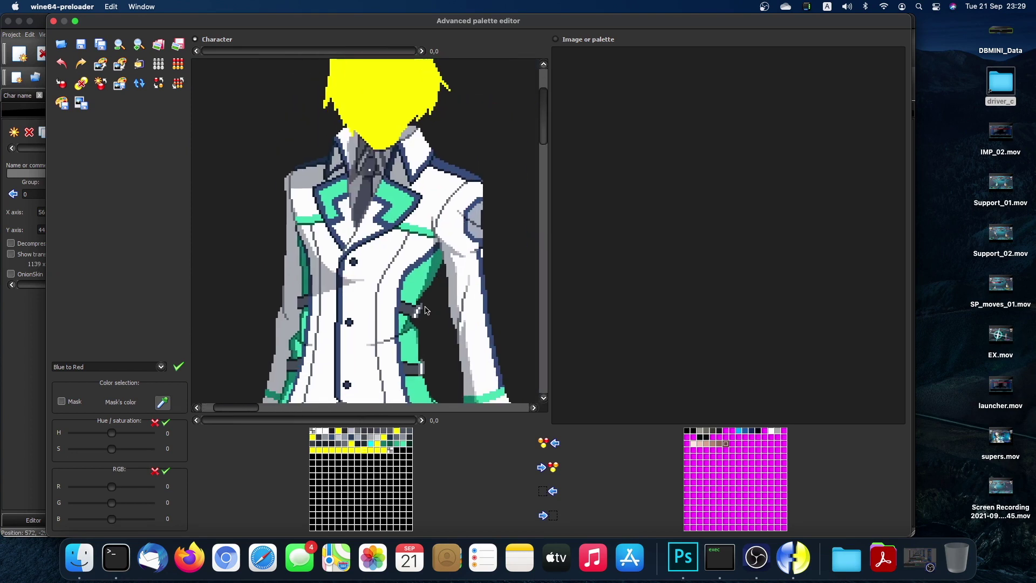
{"action": "left_click", "coordinate": [694, 452]}
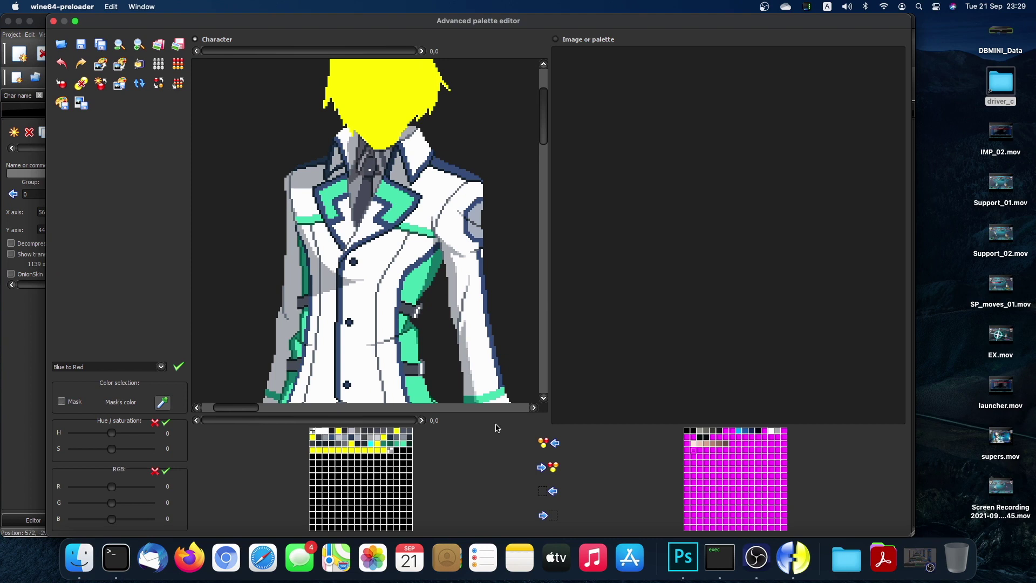
Store the white in the right palette and recolour the coat's white to yellow #ffff00.
{"action": "left_click", "coordinate": [543, 469]}
{"action": "double_click", "coordinate": [328, 434]}
{"action": "left_click", "coordinate": [456, 234]}
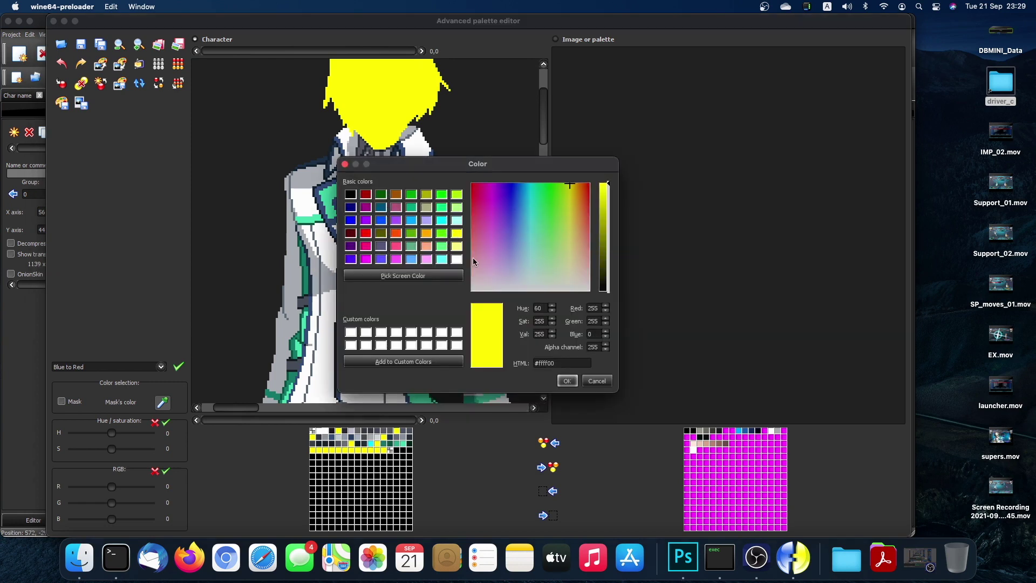
{"action": "left_click", "coordinate": [567, 382]}
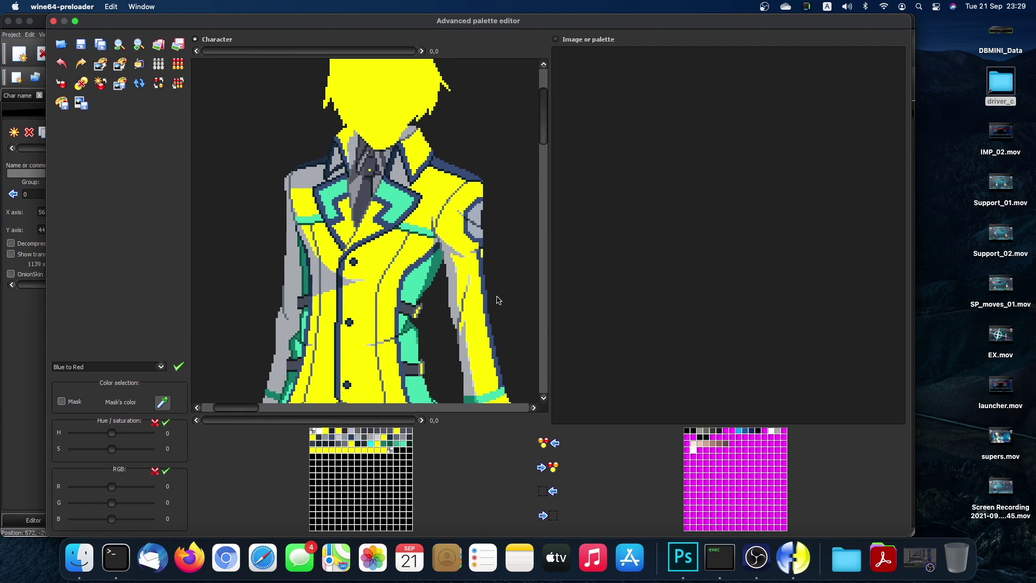
Pick a free right-palette slot and recolour the next coat shade to yellow #ffff00.
{"action": "left_click", "coordinate": [700, 450]}
{"action": "left_click", "coordinate": [700, 451]}
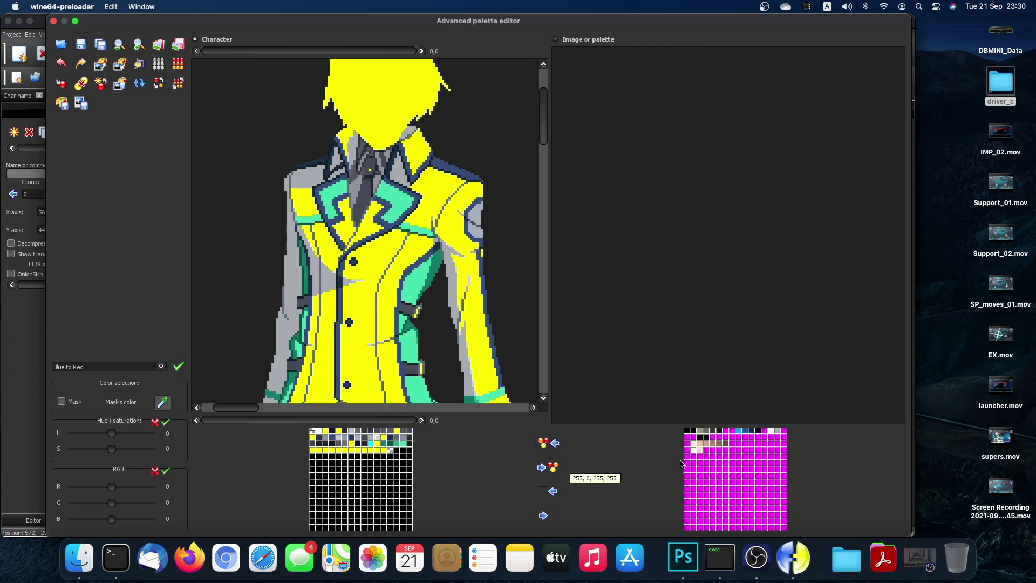
{"action": "left_click", "coordinate": [707, 450]}
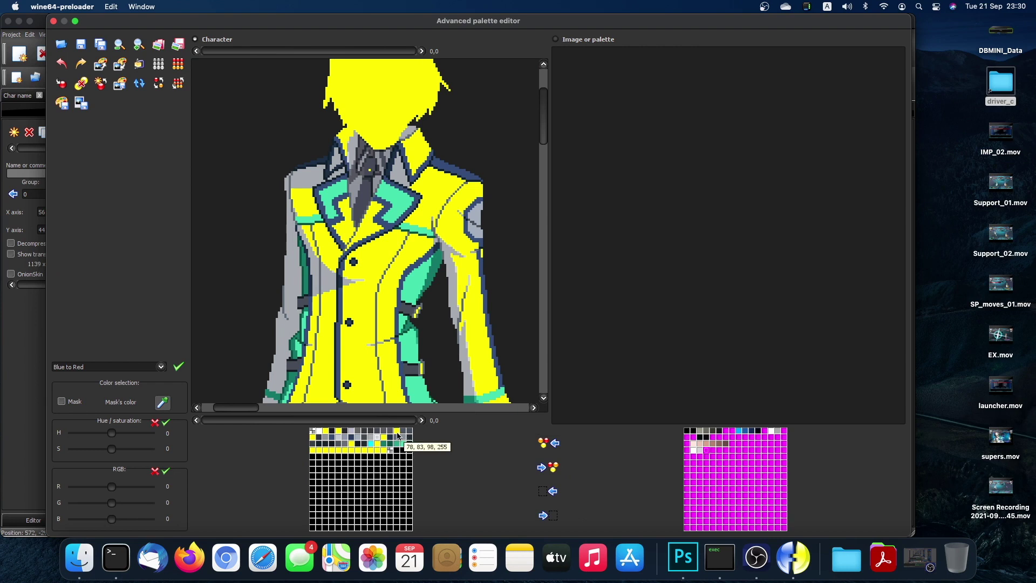
{"action": "double_click", "coordinate": [390, 450]}
{"action": "left_click", "coordinate": [457, 236]}
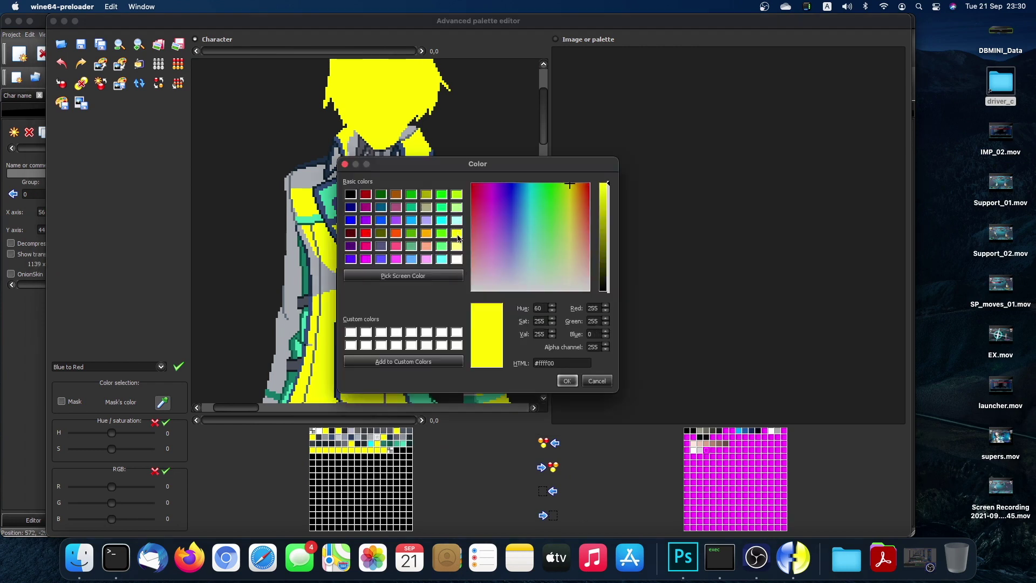
{"action": "left_click", "coordinate": [564, 381]}
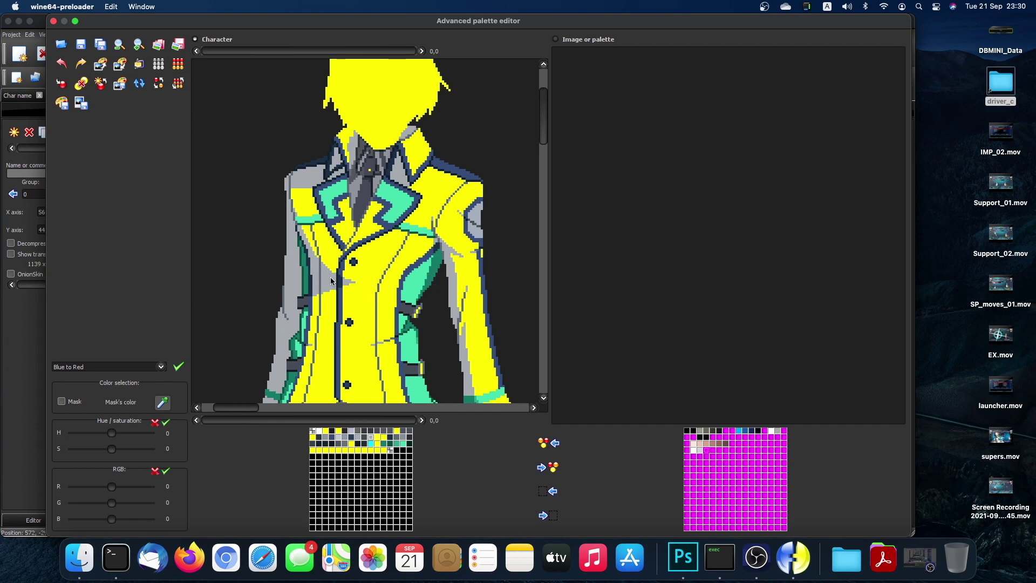
Copy the light grey shading to the right palette and recolour it yellow #ffff00.
{"action": "left_click", "coordinate": [543, 468]}
{"action": "double_click", "coordinate": [371, 437]}
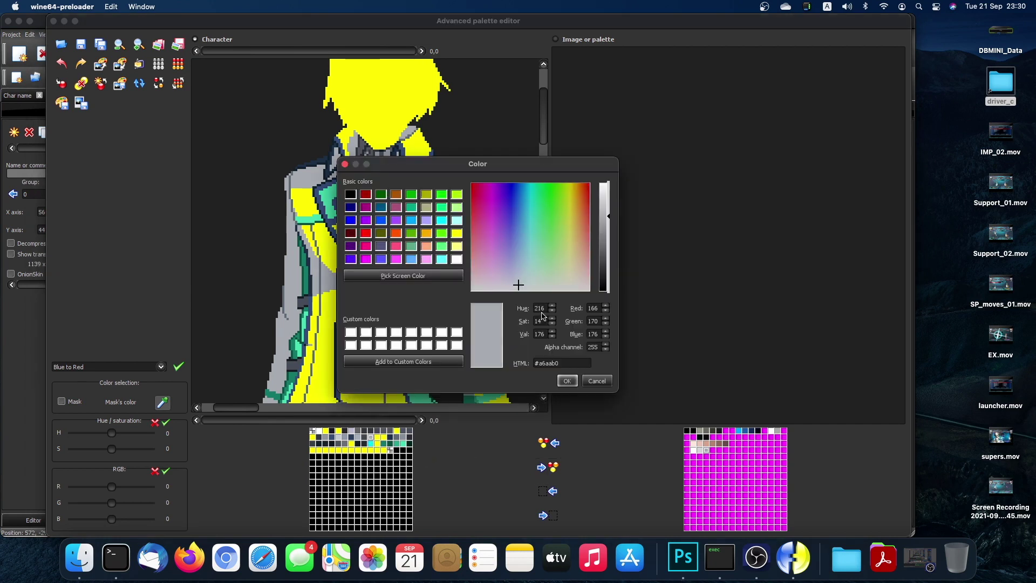
{"action": "left_click", "coordinate": [457, 232]}
{"action": "left_click", "coordinate": [567, 381]}
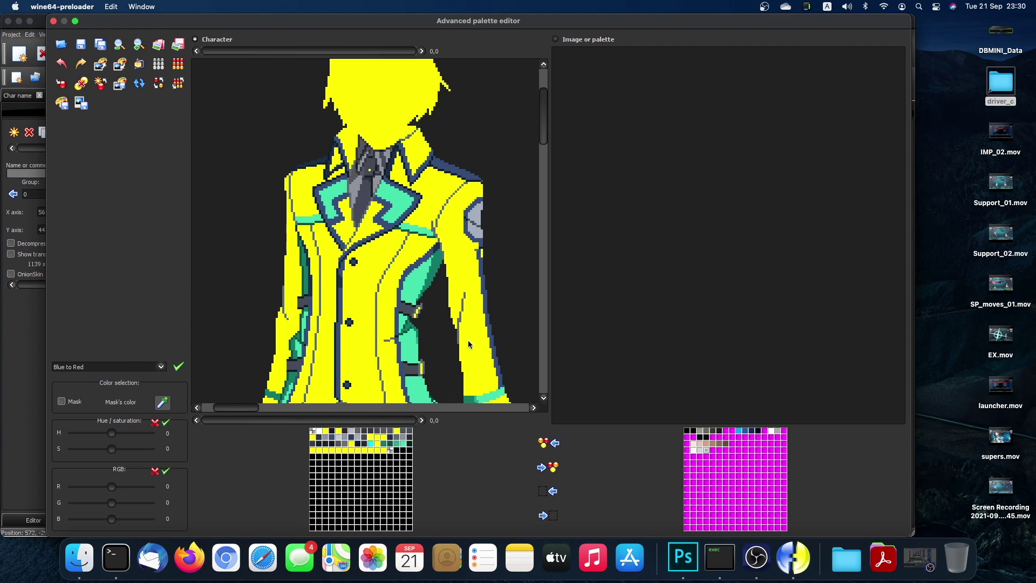
{"action": "scroll", "coordinate": [469, 343], "scroll_direction": "right", "scroll_amount": 10}
{"action": "scroll", "coordinate": [468, 344], "scroll_direction": "down", "scroll_amount": 5}
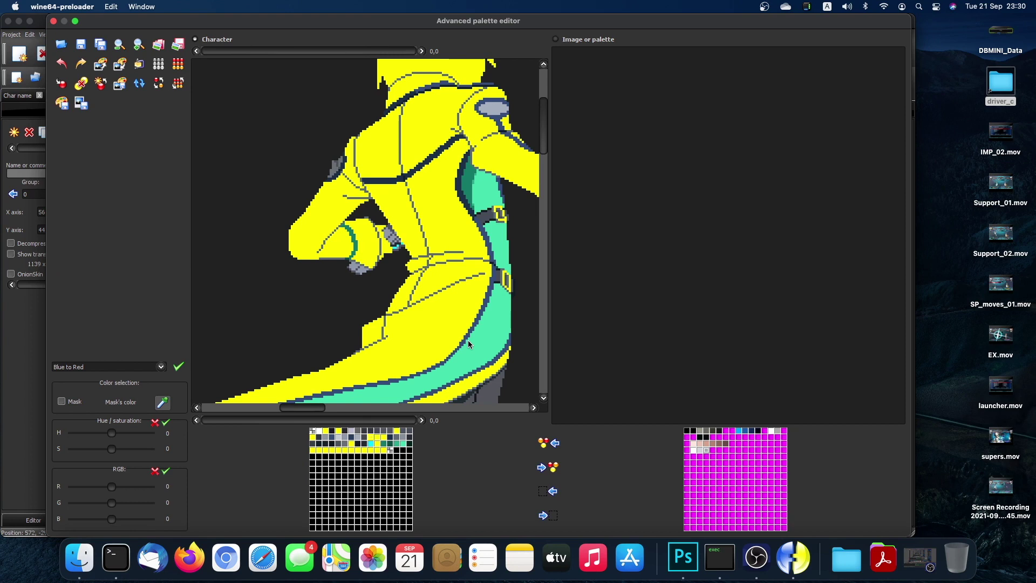
{"action": "scroll", "coordinate": [468, 344], "scroll_direction": "down", "scroll_amount": 5}
{"action": "scroll", "coordinate": [468, 344], "scroll_direction": "left", "scroll_amount": 3}
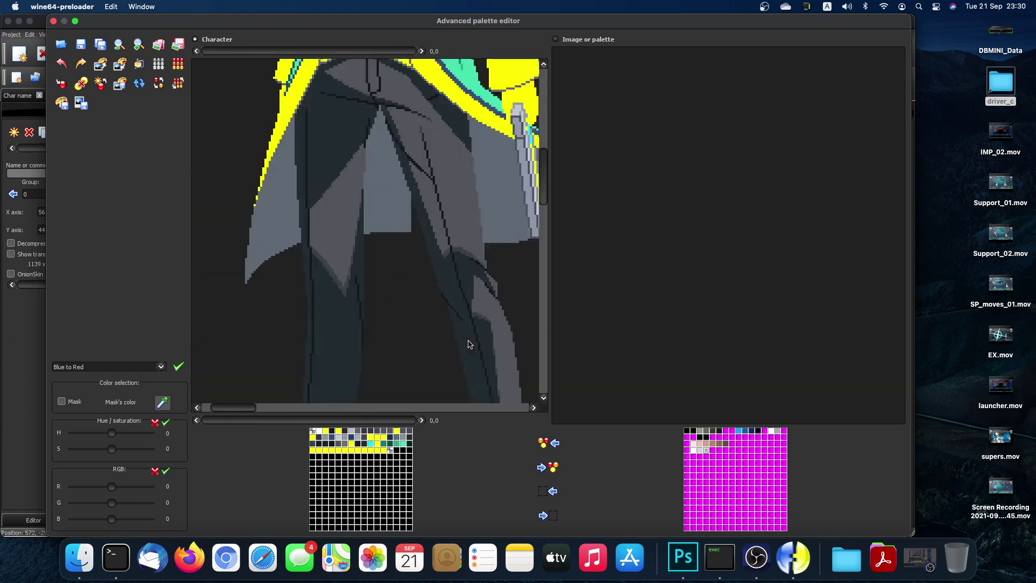
{"action": "scroll", "coordinate": [469, 343], "scroll_direction": "down", "scroll_amount": 10}
{"action": "scroll", "coordinate": [468, 344], "scroll_direction": "left", "scroll_amount": 2}
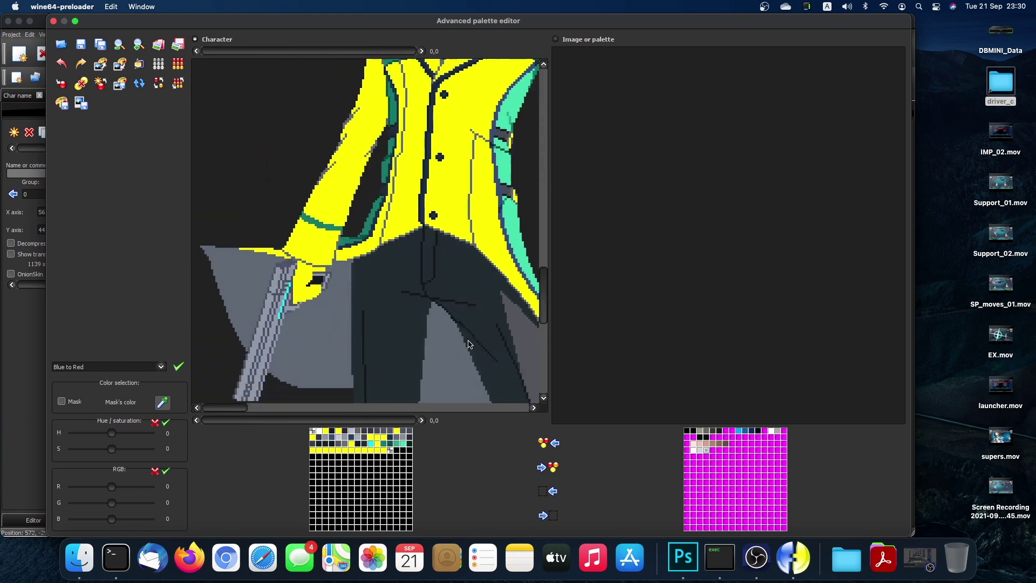
{"action": "scroll", "coordinate": [468, 344], "scroll_direction": "up", "scroll_amount": 10}
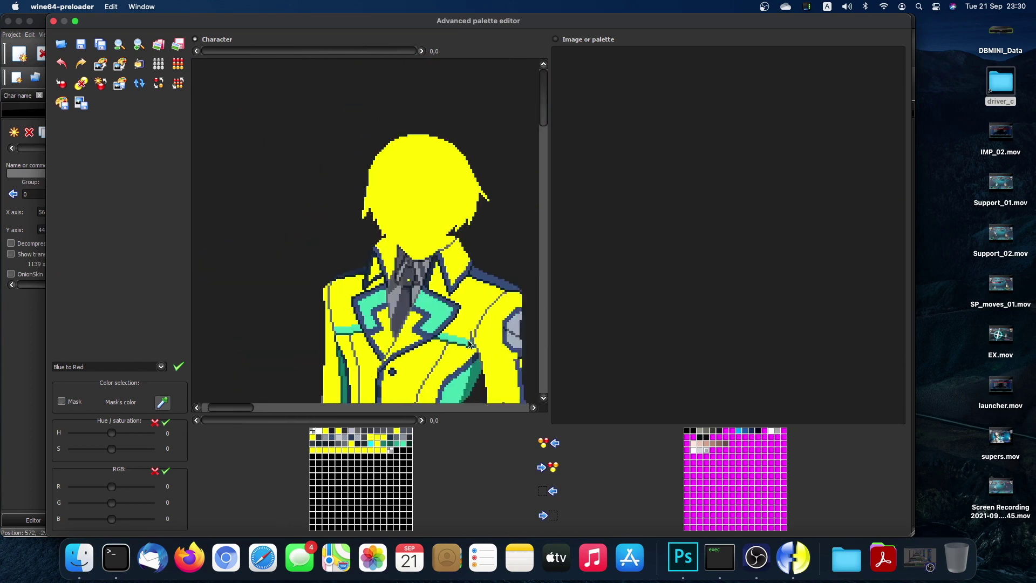
{"action": "scroll", "coordinate": [468, 344], "scroll_direction": "right", "scroll_amount": 5}
{"action": "scroll", "coordinate": [469, 344], "scroll_direction": "down", "scroll_amount": 3}
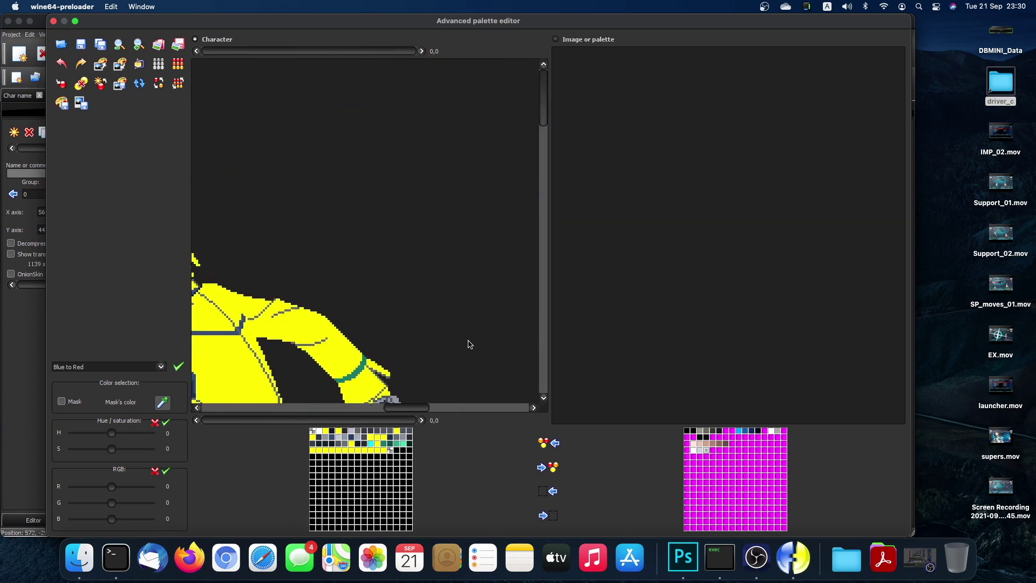
{"action": "scroll", "coordinate": [468, 344], "scroll_direction": "right", "scroll_amount": 4}
{"action": "scroll", "coordinate": [469, 343], "scroll_direction": "right", "scroll_amount": 6}
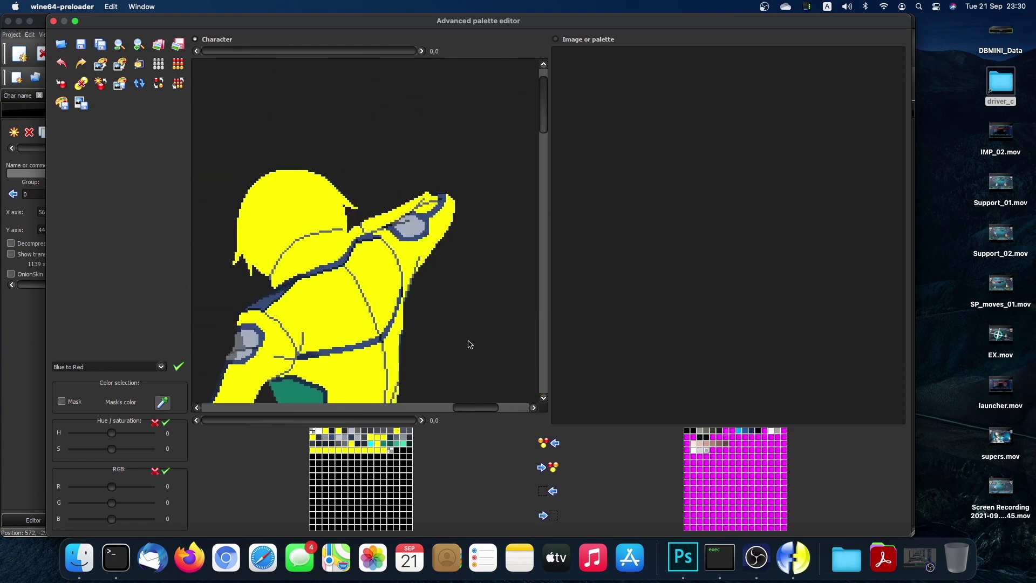
{"action": "scroll", "coordinate": [468, 343], "scroll_direction": "down", "scroll_amount": 10}
{"action": "scroll", "coordinate": [469, 344], "scroll_direction": "left", "scroll_amount": 2}
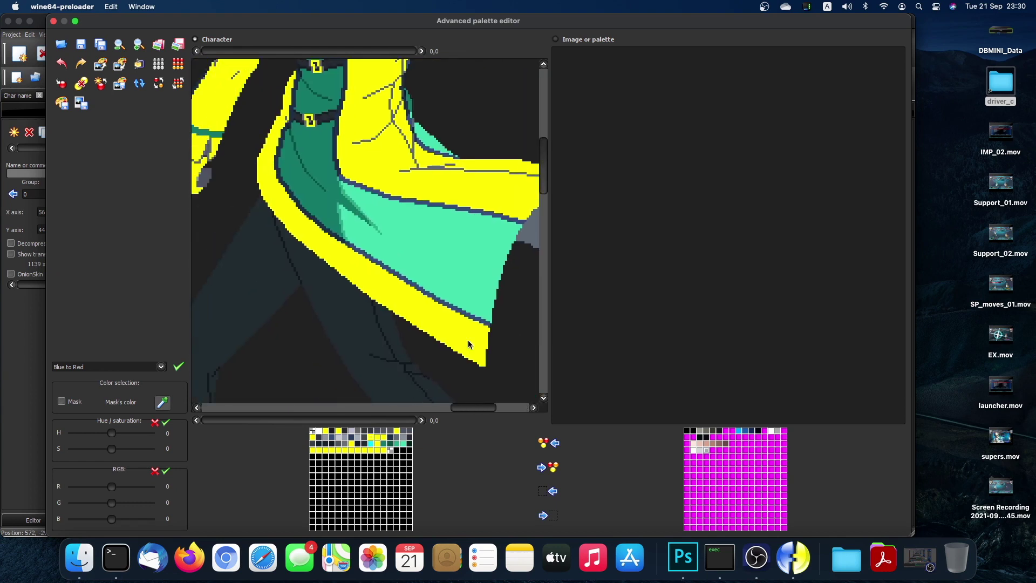
{"action": "left_click", "coordinate": [120, 46]}
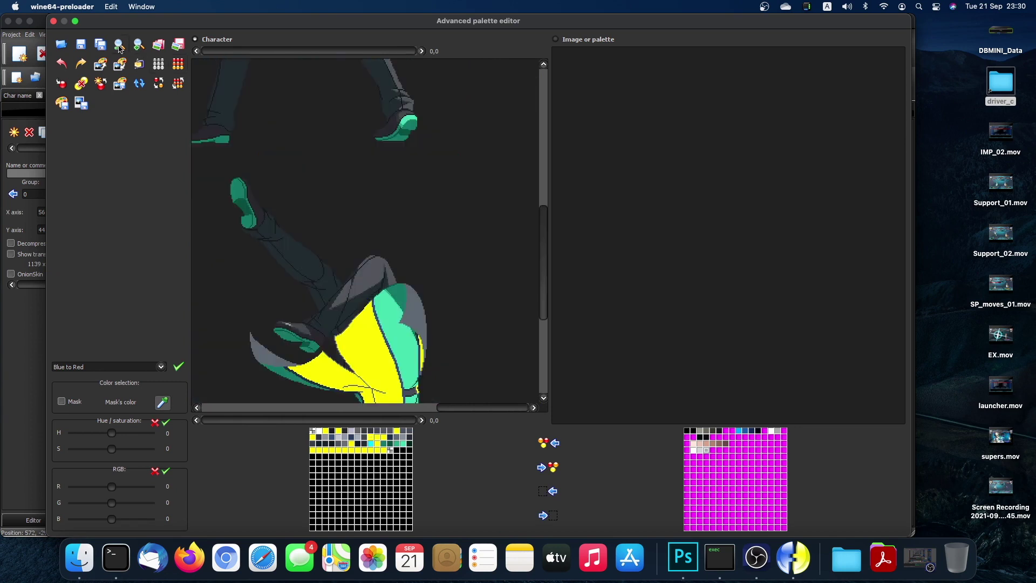
{"action": "scroll", "coordinate": [342, 253], "scroll_direction": "down", "scroll_amount": 5}
{"action": "scroll", "coordinate": [342, 253], "scroll_direction": "left", "scroll_amount": 5}
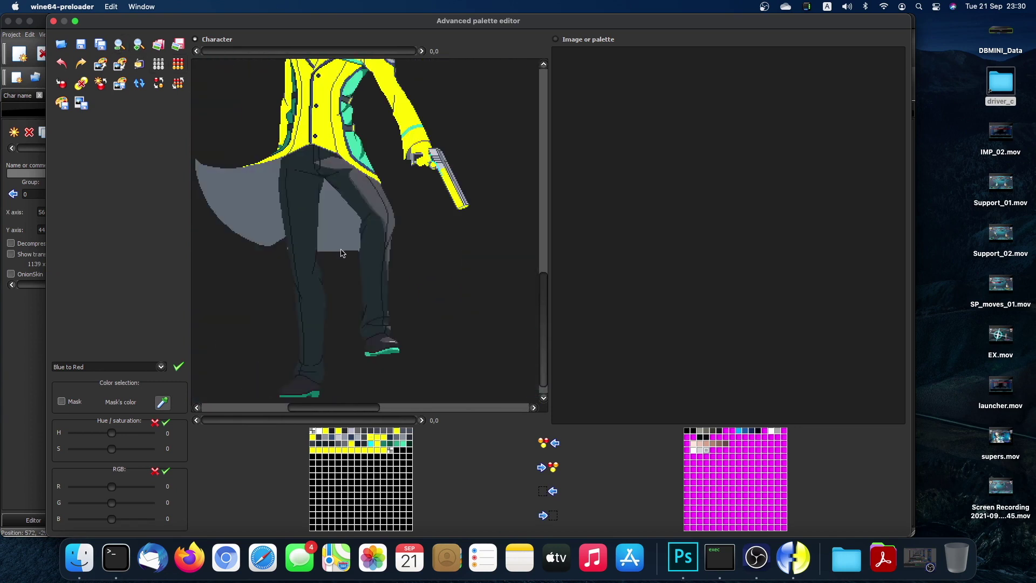
{"action": "scroll", "coordinate": [341, 253], "scroll_direction": "up", "scroll_amount": 3}
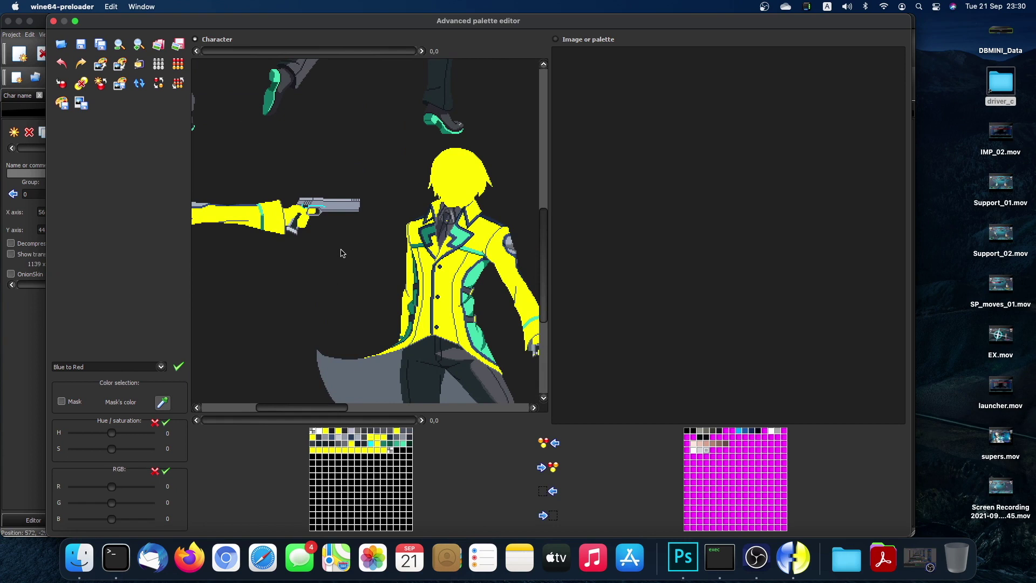
{"action": "scroll", "coordinate": [341, 253], "scroll_direction": "up", "scroll_amount": 5}
{"action": "scroll", "coordinate": [341, 252], "scroll_direction": "left", "scroll_amount": 3}
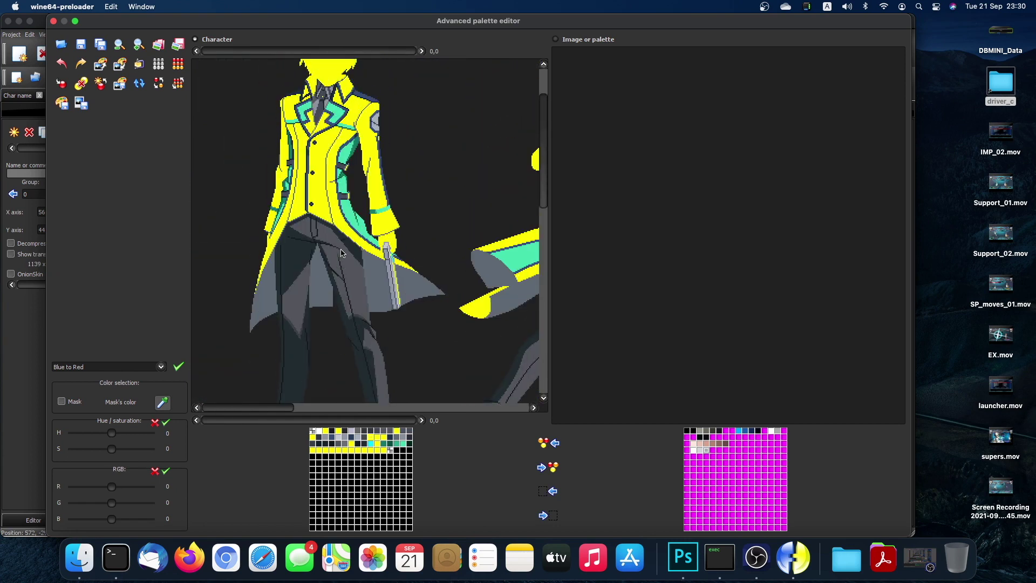
{"action": "scroll", "coordinate": [341, 252], "scroll_direction": "right", "scroll_amount": 5}
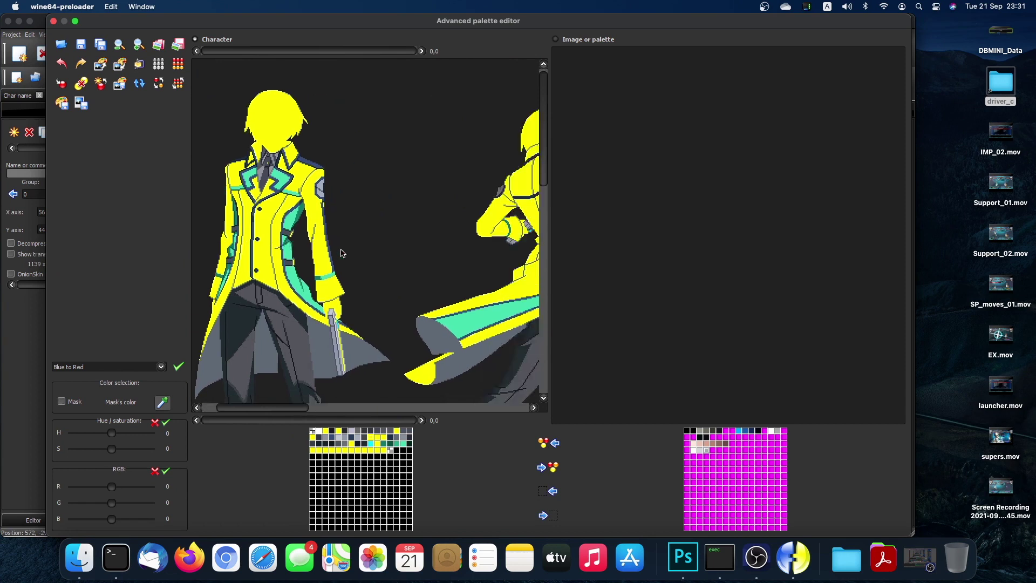
{"action": "scroll", "coordinate": [342, 253], "scroll_direction": "left", "scroll_amount": 3}
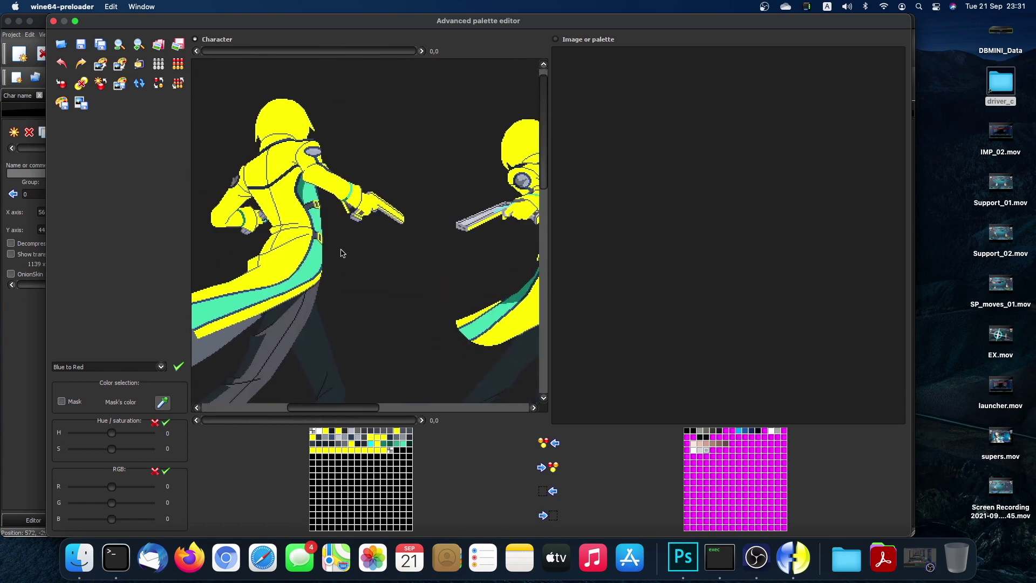
{"action": "scroll", "coordinate": [341, 253], "scroll_direction": "down", "scroll_amount": 2}
{"action": "scroll", "coordinate": [341, 252], "scroll_direction": "right", "scroll_amount": 1}
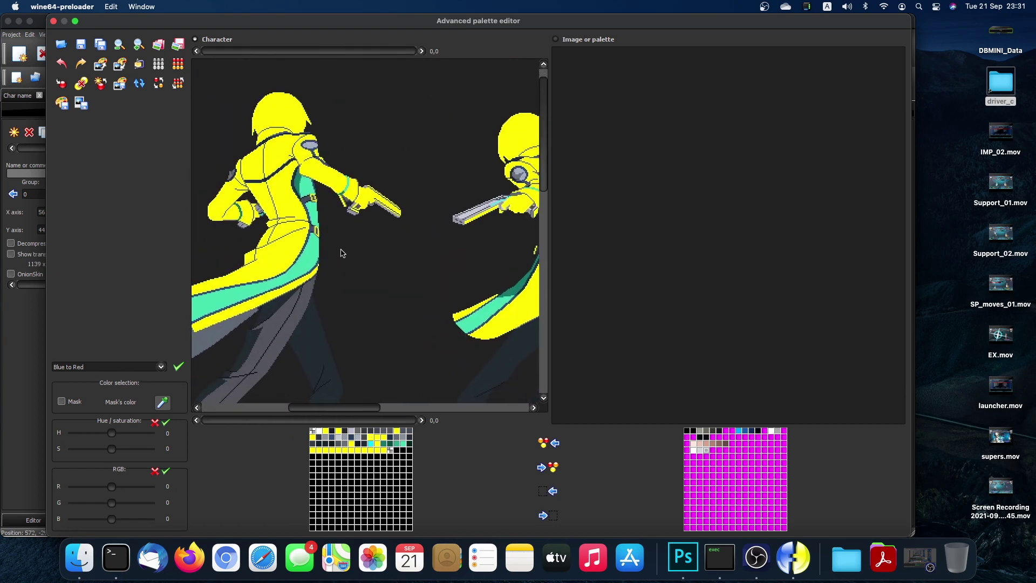
{"action": "scroll", "coordinate": [341, 252], "scroll_direction": "right", "scroll_amount": 10}
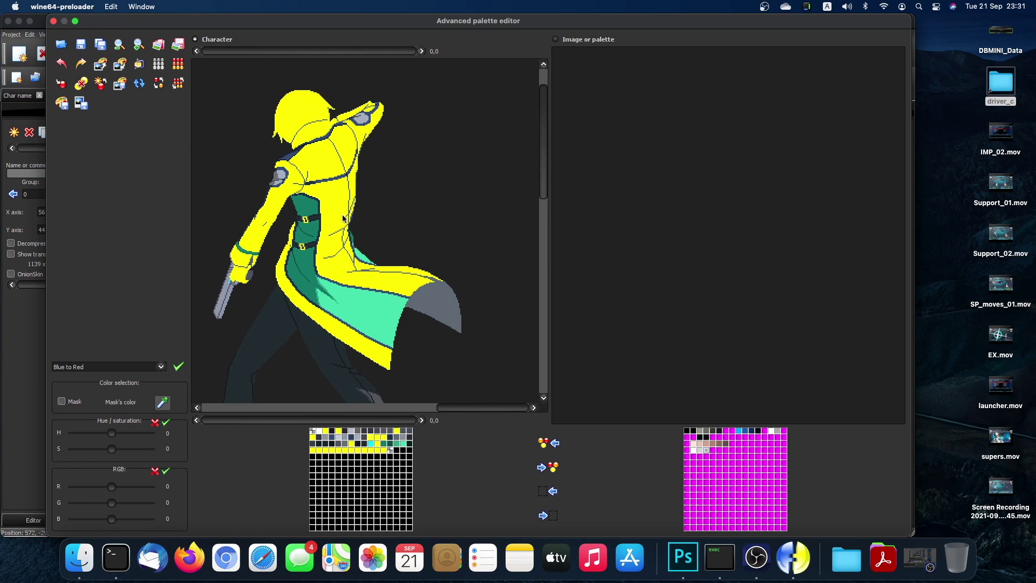
{"action": "scroll", "coordinate": [347, 277], "scroll_direction": "left", "scroll_amount": 8}
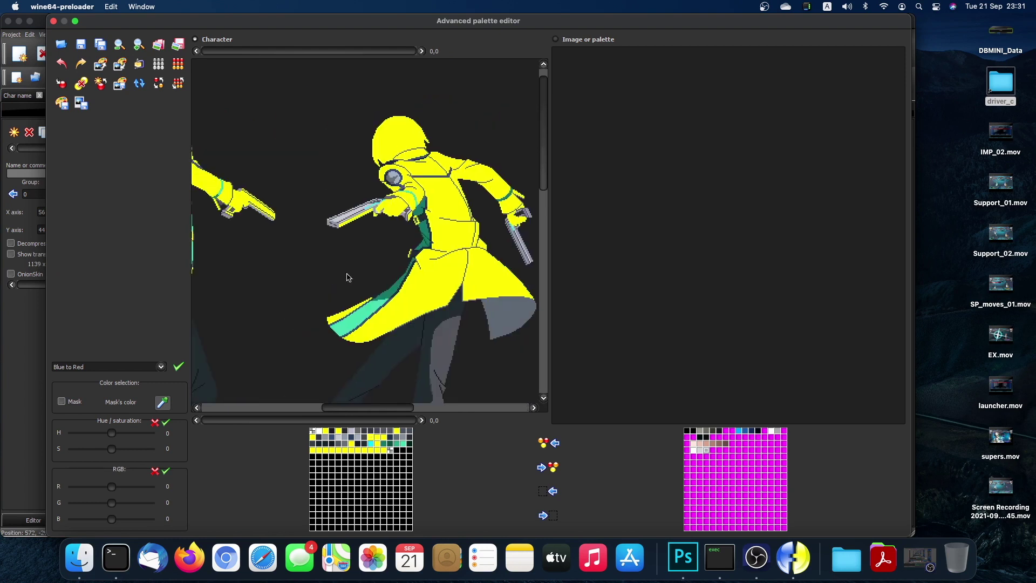
{"action": "scroll", "coordinate": [347, 277], "scroll_direction": "left", "scroll_amount": 10}
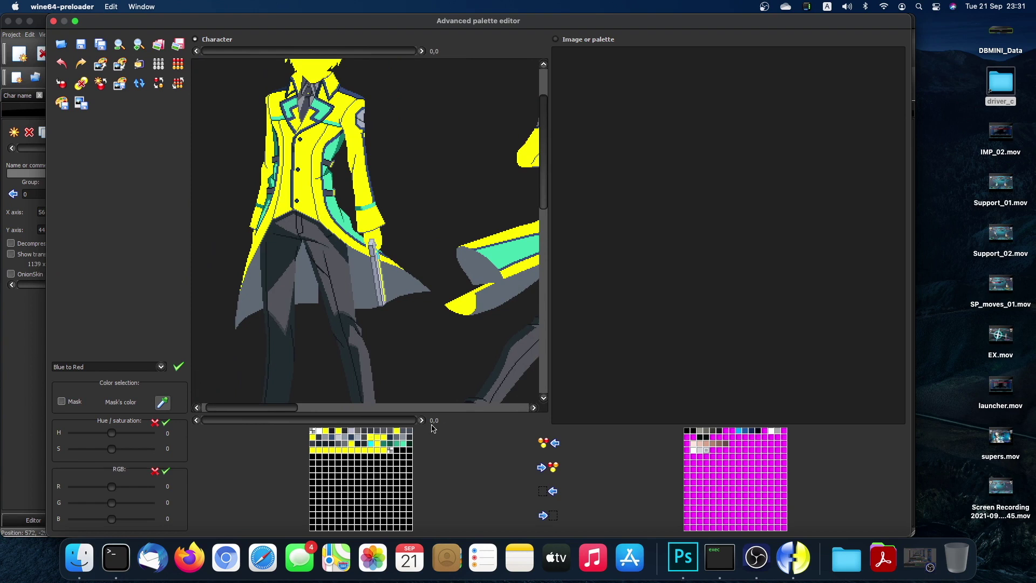
{"action": "left_click", "coordinate": [713, 450]}
Copy the grey shades to the right palette and recolour the dark grey to yellow.
{"action": "left_click", "coordinate": [550, 467]}
{"action": "left_click", "coordinate": [398, 437]}
{"action": "left_click", "coordinate": [543, 467]}
{"action": "left_click", "coordinate": [719, 450]}
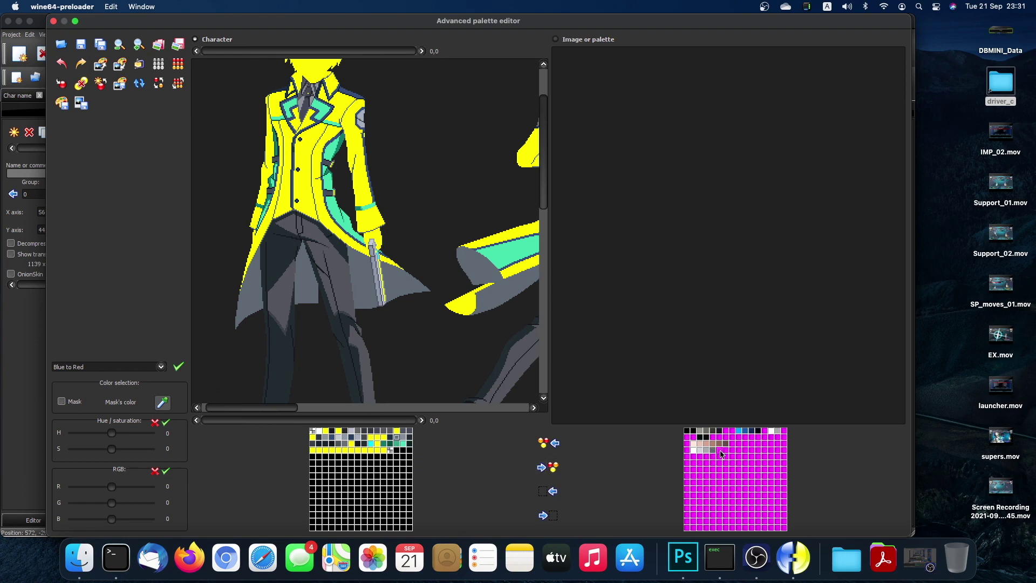
{"action": "double_click", "coordinate": [400, 441]}
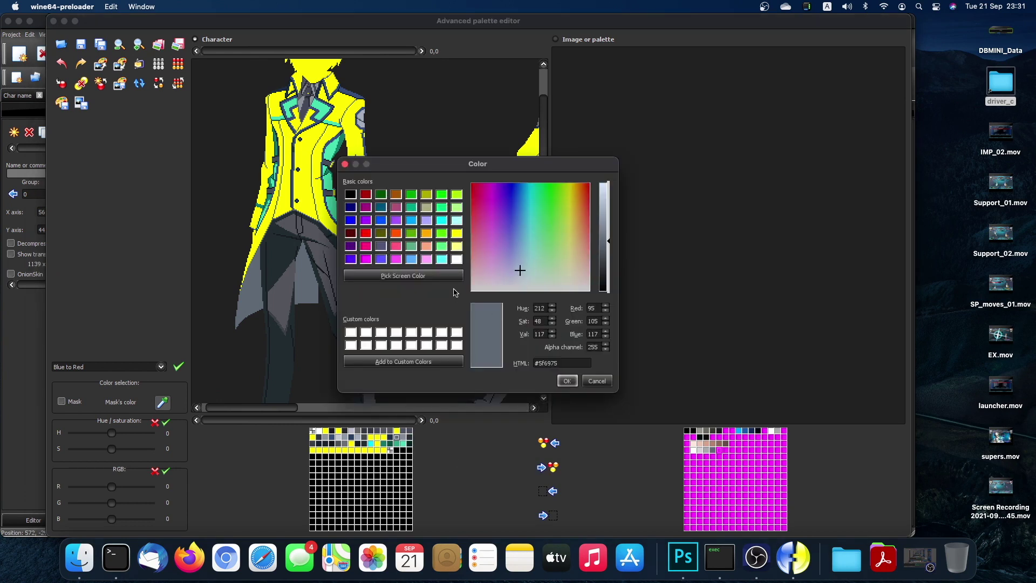
{"action": "left_click", "coordinate": [457, 234]}
{"action": "left_click", "coordinate": [567, 380]}
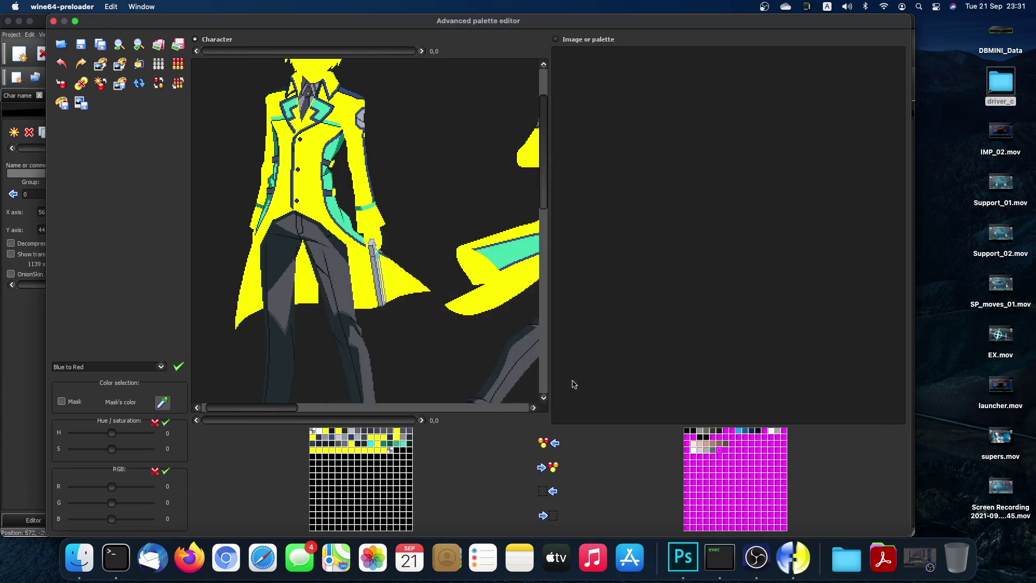
Check the yellow coat tails across the poses and select the next empty right-palette slot.
{"action": "scroll", "coordinate": [428, 291], "scroll_direction": "up", "scroll_amount": 3}
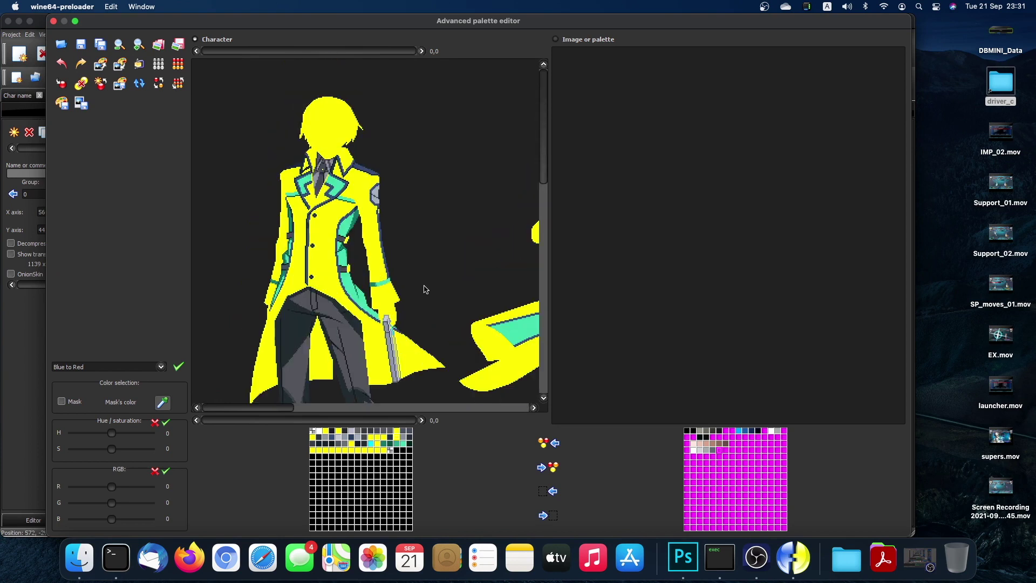
{"action": "scroll", "coordinate": [425, 290], "scroll_direction": "right", "scroll_amount": 10}
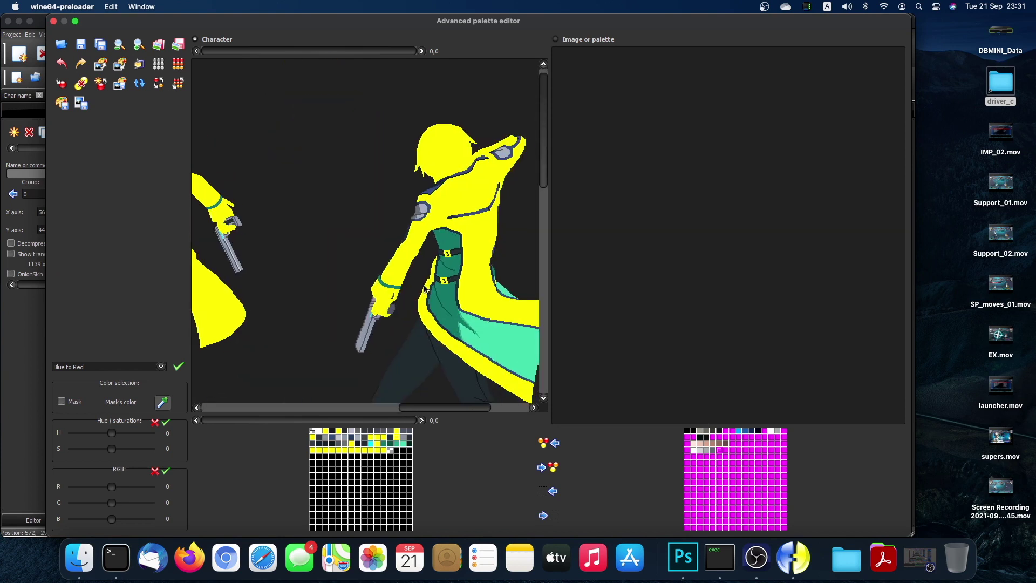
{"action": "scroll", "coordinate": [425, 289], "scroll_direction": "right", "scroll_amount": 4}
{"action": "scroll", "coordinate": [424, 289], "scroll_direction": "down", "scroll_amount": 10}
{"action": "scroll", "coordinate": [424, 289], "scroll_direction": "left", "scroll_amount": 8}
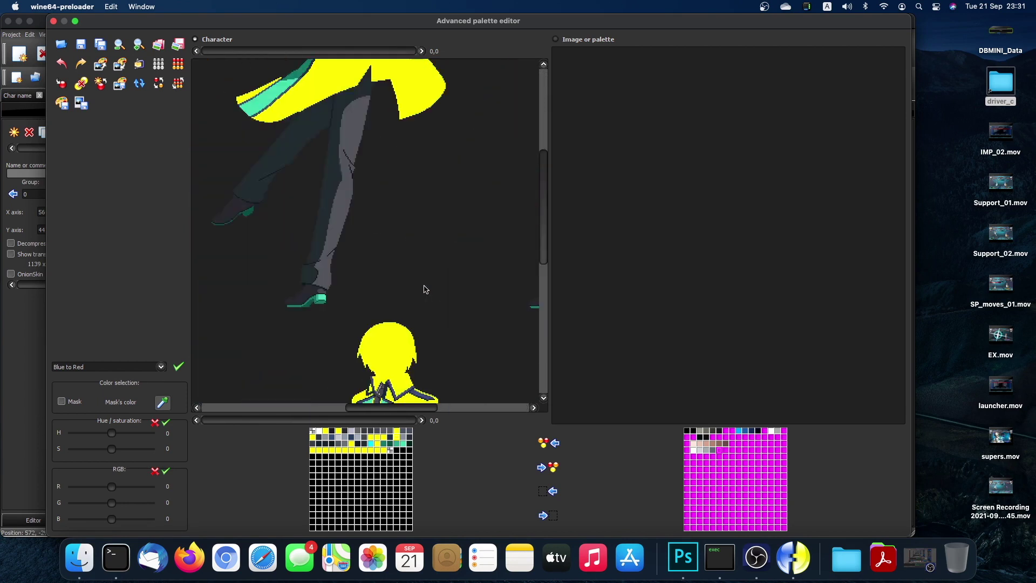
{"action": "scroll", "coordinate": [425, 289], "scroll_direction": "down", "scroll_amount": 3}
{"action": "scroll", "coordinate": [425, 289], "scroll_direction": "left", "scroll_amount": 3}
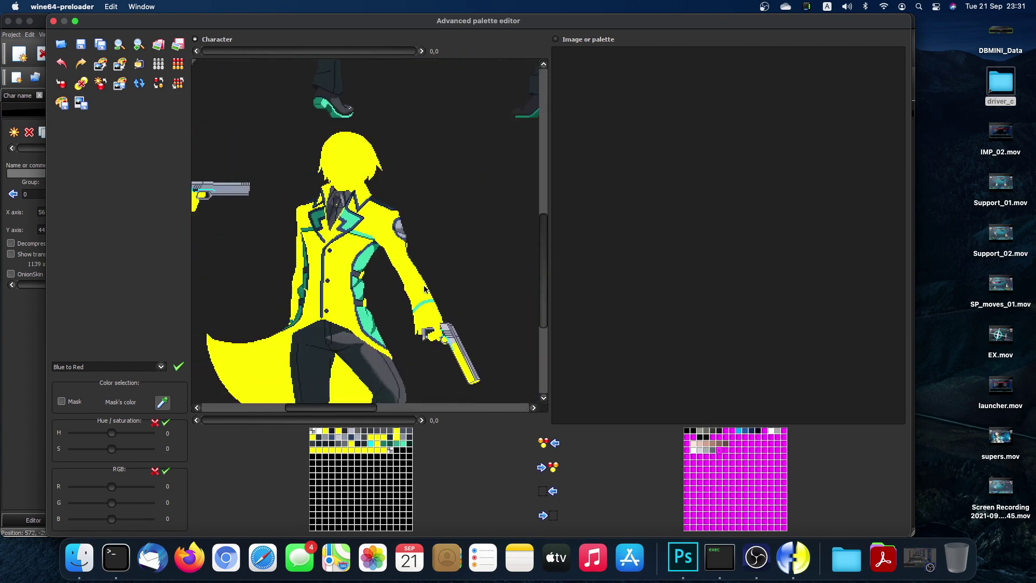
{"action": "scroll", "coordinate": [425, 289], "scroll_direction": "down", "scroll_amount": 3}
{"action": "scroll", "coordinate": [424, 290], "scroll_direction": "left", "scroll_amount": 3}
{"action": "scroll", "coordinate": [425, 289], "scroll_direction": "up", "scroll_amount": 5}
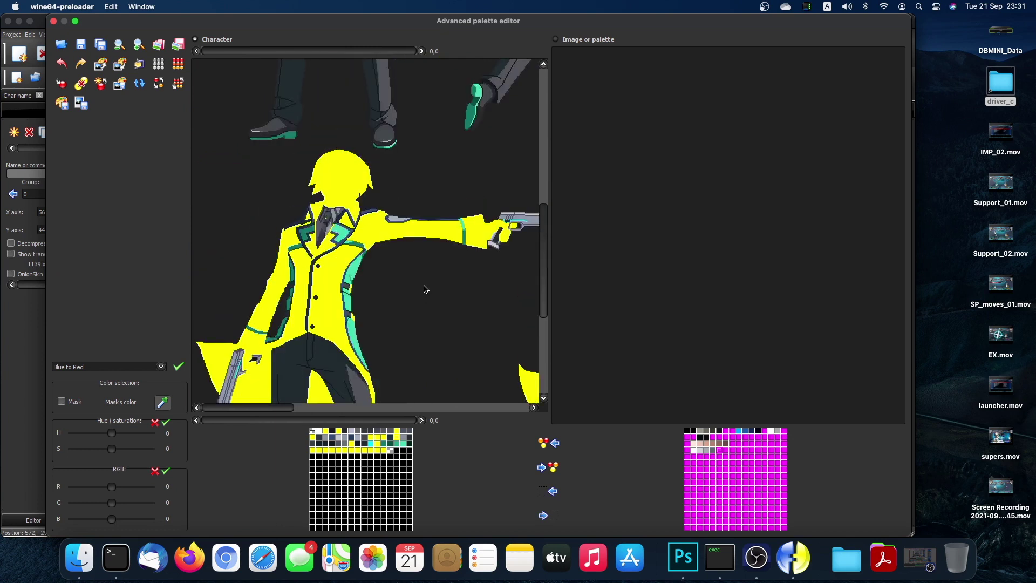
{"action": "scroll", "coordinate": [424, 290], "scroll_direction": "up", "scroll_amount": 6}
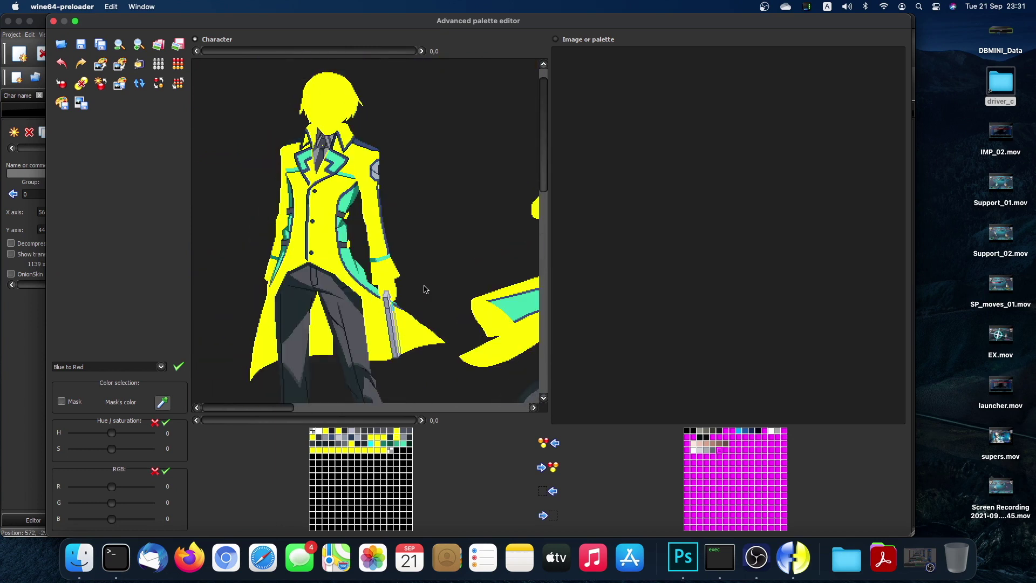
{"action": "left_click", "coordinate": [722, 454]}
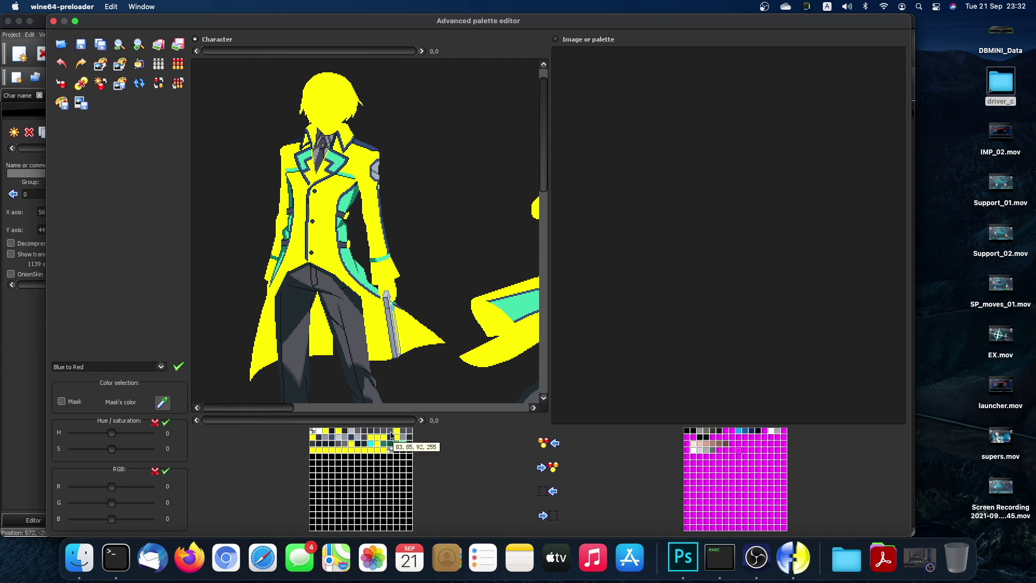
Store the light teal in the second palette and recolour it pure yellow #ffff00.
{"action": "left_click", "coordinate": [547, 469]}
{"action": "left_click", "coordinate": [745, 450]}
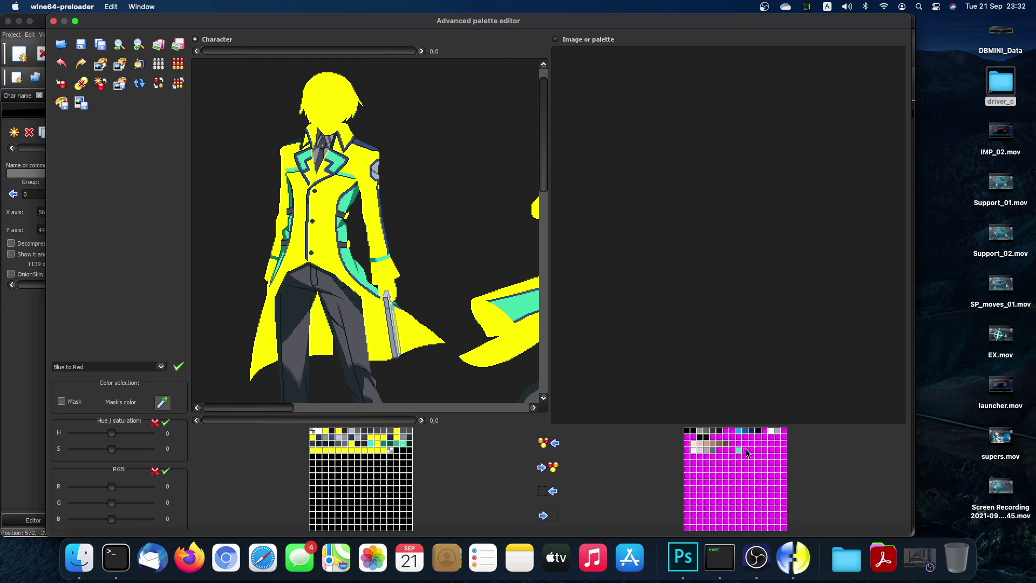
{"action": "double_click", "coordinate": [402, 448]}
{"action": "left_click", "coordinate": [457, 233]}
{"action": "left_click", "coordinate": [564, 379]}
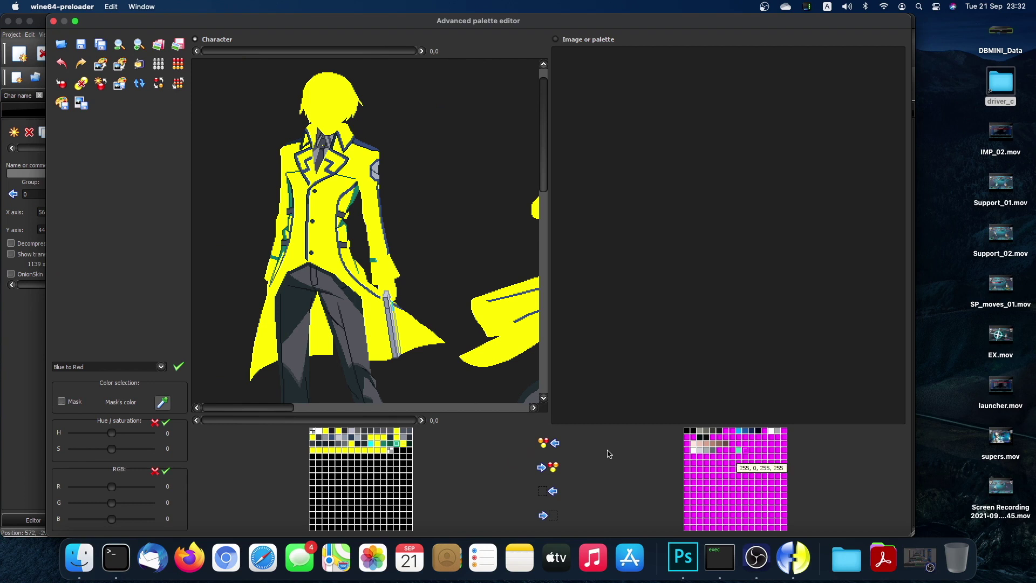
Store the darker teal in the second palette and recolour it pure yellow.
{"action": "left_click", "coordinate": [548, 468]}
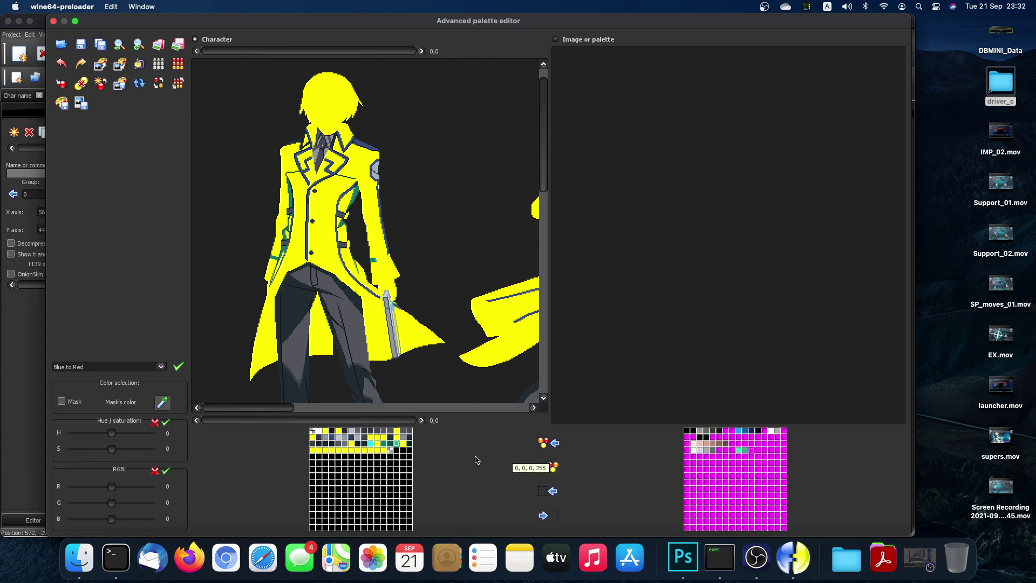
{"action": "double_click", "coordinate": [398, 445]}
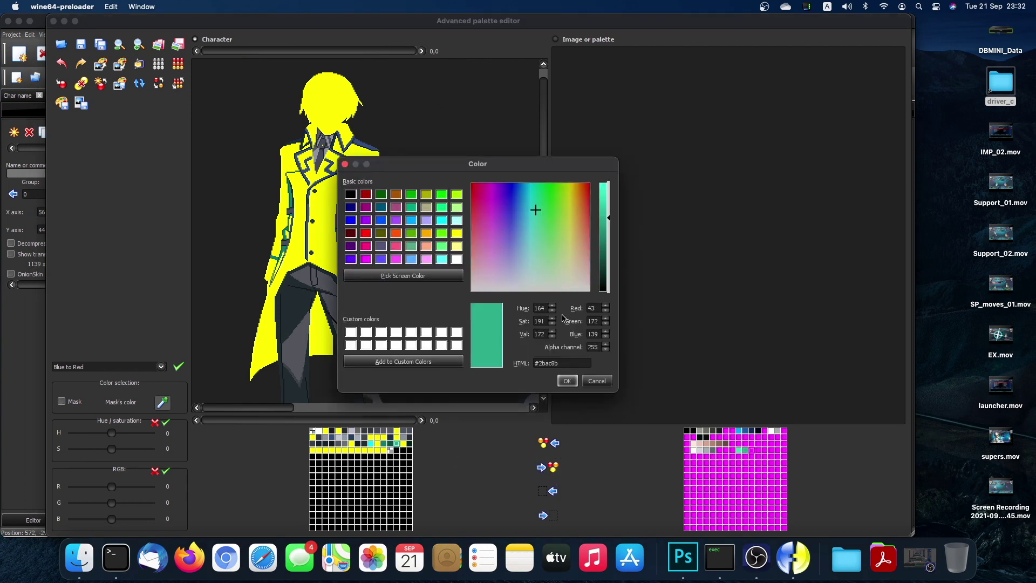
{"action": "left_click", "coordinate": [456, 232]}
{"action": "left_click", "coordinate": [567, 380]}
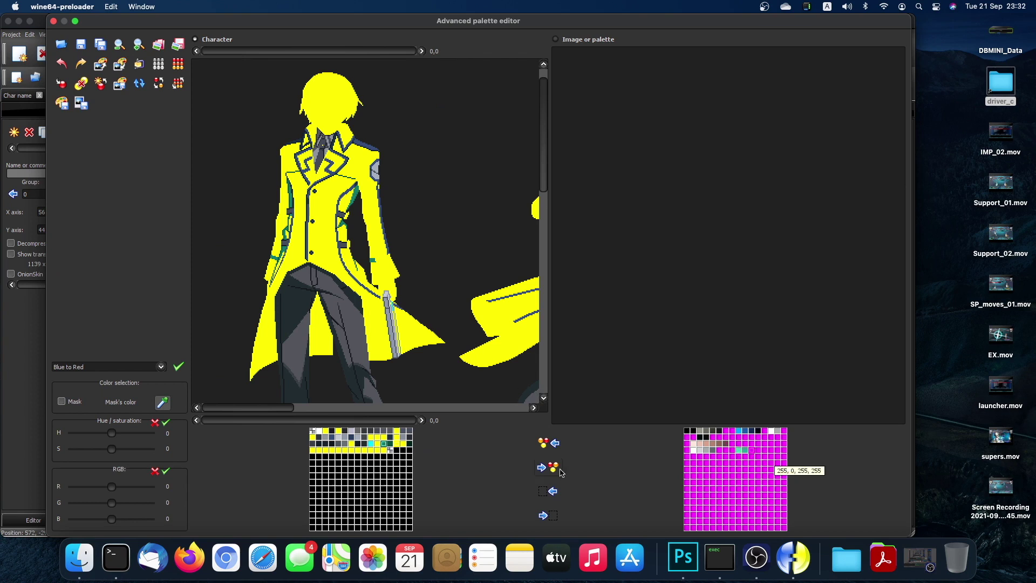
Recolour another teal trim shade to yellow and check the coat across poses.
{"action": "double_click", "coordinate": [760, 455]}
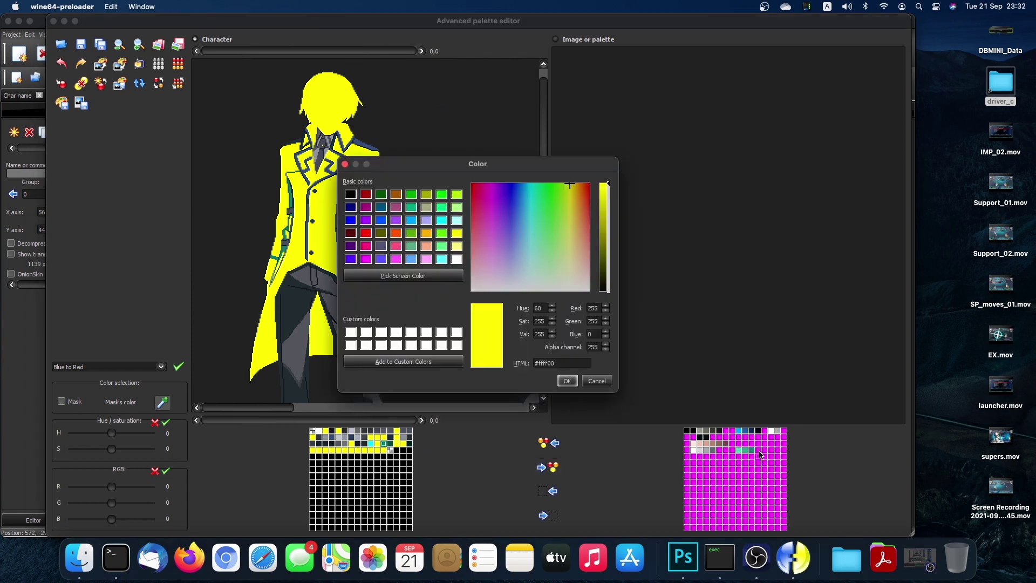
{"action": "key", "text": "Escape"}
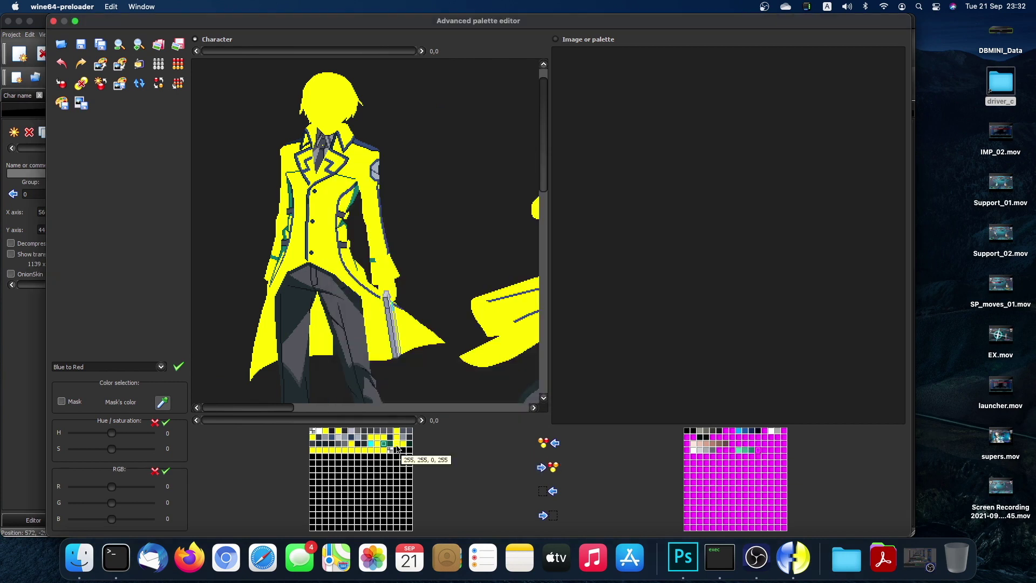
{"action": "double_click", "coordinate": [383, 445]}
{"action": "left_click", "coordinate": [456, 232]}
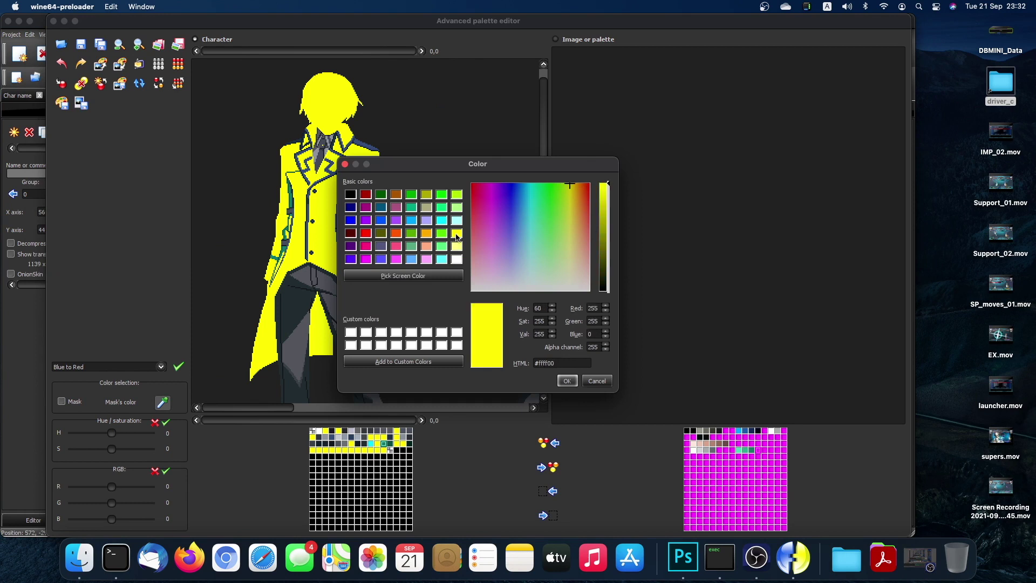
{"action": "left_click", "coordinate": [562, 382]}
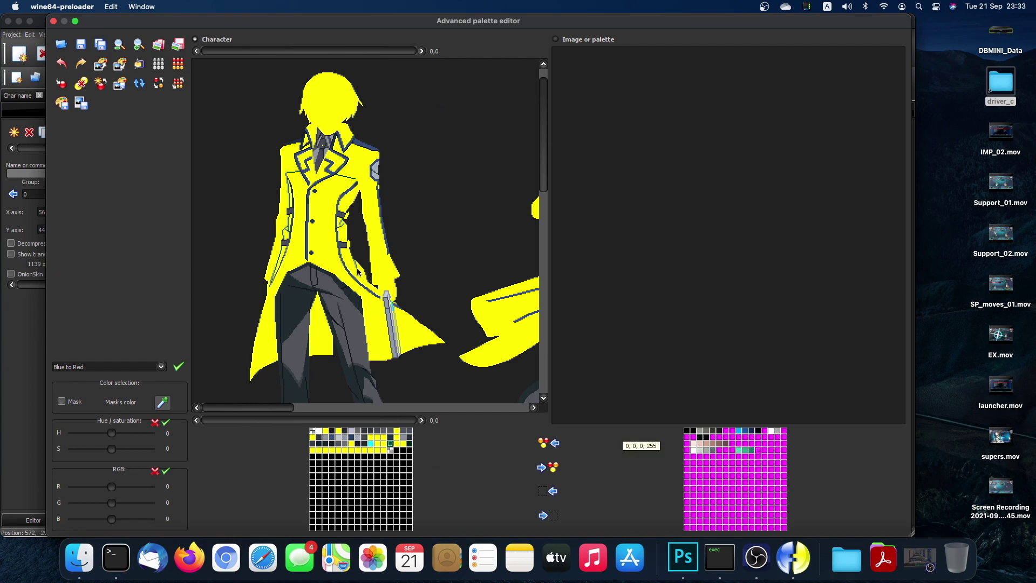
{"action": "scroll", "coordinate": [296, 265], "scroll_direction": "down", "scroll_amount": 10}
{"action": "scroll", "coordinate": [296, 264], "scroll_direction": "right", "scroll_amount": 8}
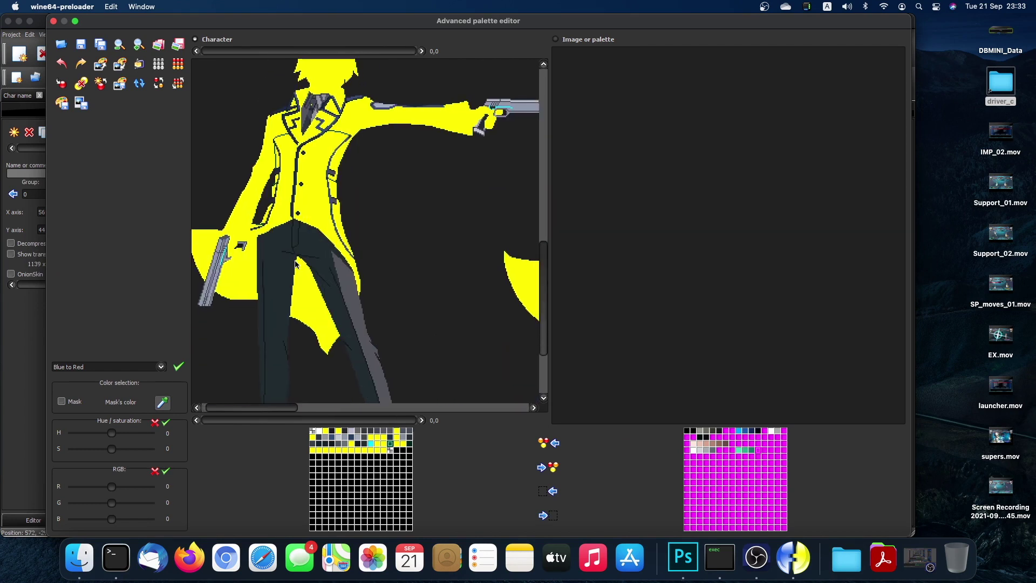
{"action": "scroll", "coordinate": [296, 265], "scroll_direction": "up", "scroll_amount": 5}
{"action": "scroll", "coordinate": [296, 265], "scroll_direction": "left", "scroll_amount": 1}
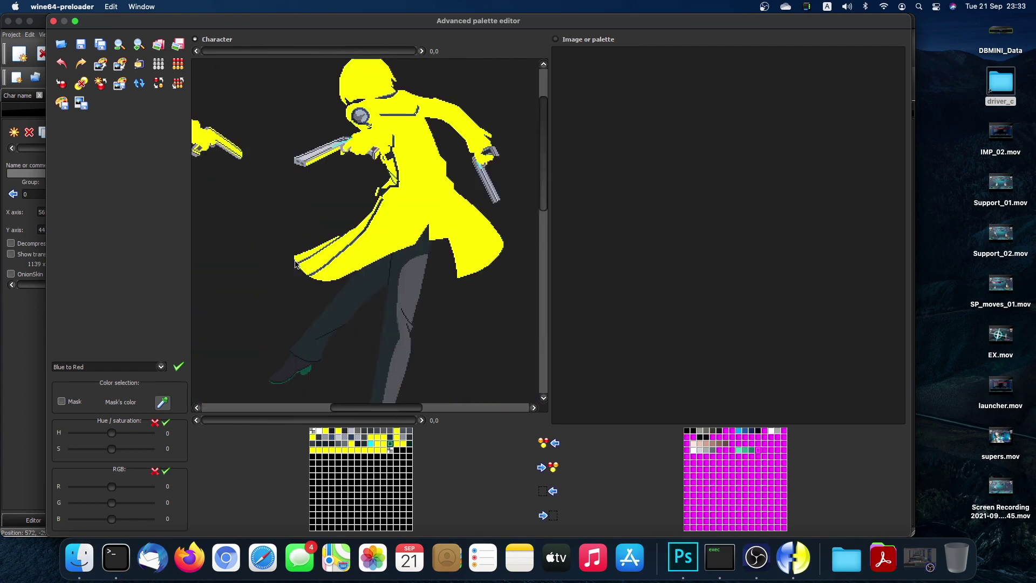
Recolour the dark green #094f3e palette entry to pure yellow #ffff00.
{"action": "scroll", "coordinate": [295, 264], "scroll_direction": "left", "scroll_amount": 4}
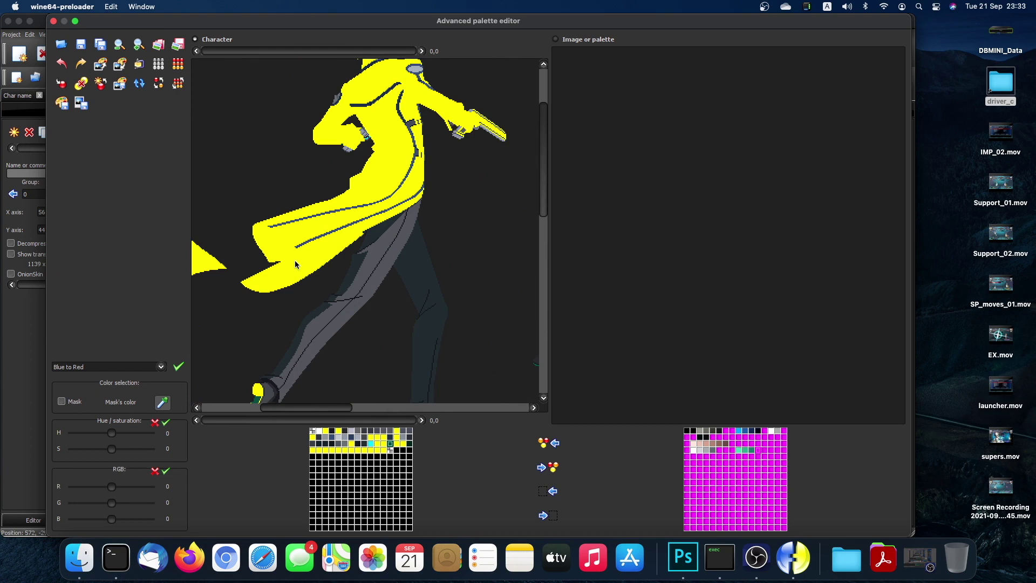
{"action": "scroll", "coordinate": [295, 263], "scroll_direction": "up", "scroll_amount": 3}
{"action": "scroll", "coordinate": [295, 264], "scroll_direction": "right", "scroll_amount": 2}
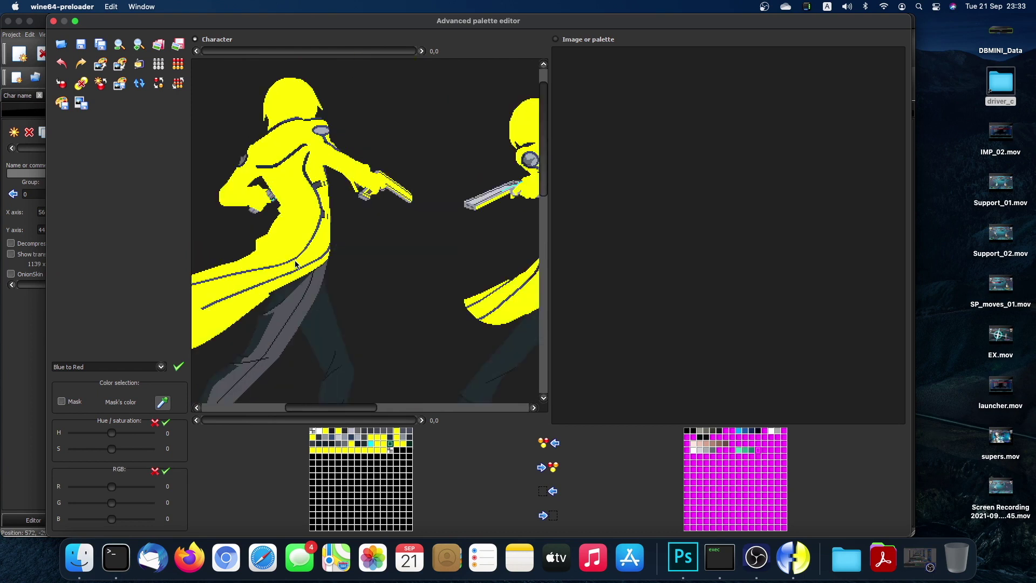
{"action": "scroll", "coordinate": [295, 265], "scroll_direction": "left", "scroll_amount": 4}
{"action": "scroll", "coordinate": [296, 264], "scroll_direction": "down", "scroll_amount": 1}
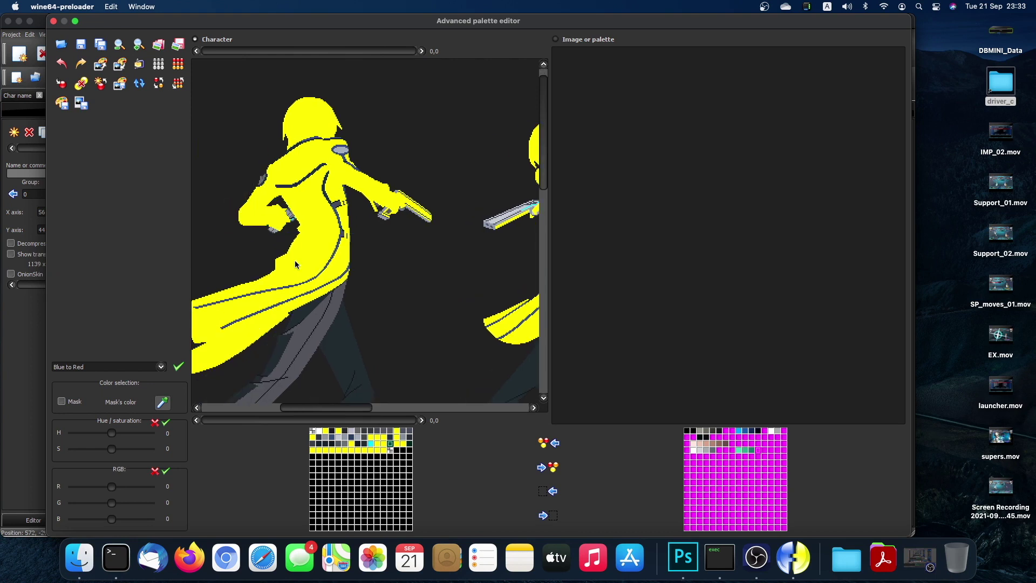
{"action": "double_click", "coordinate": [391, 447]}
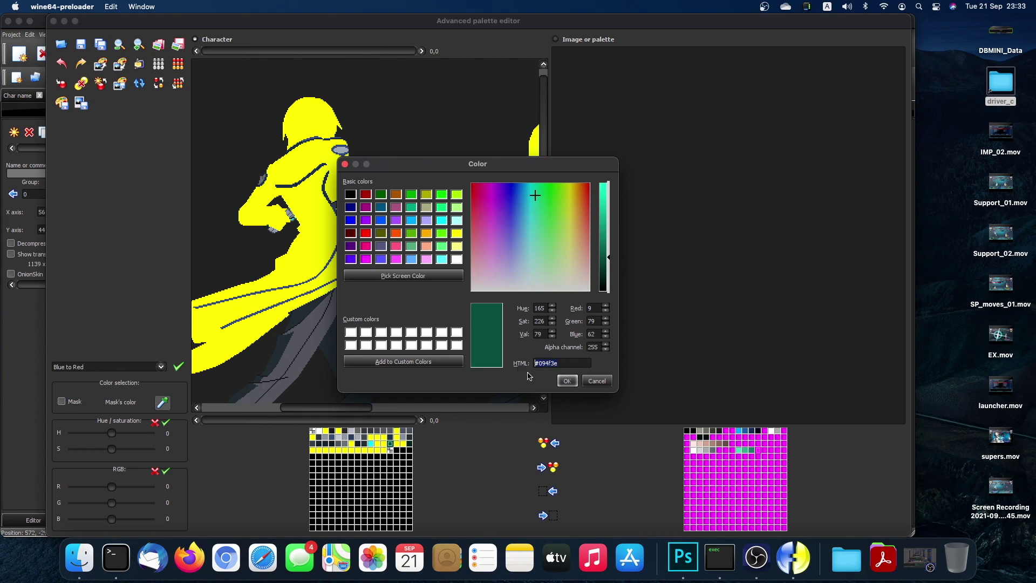
{"action": "left_click", "coordinate": [457, 234]}
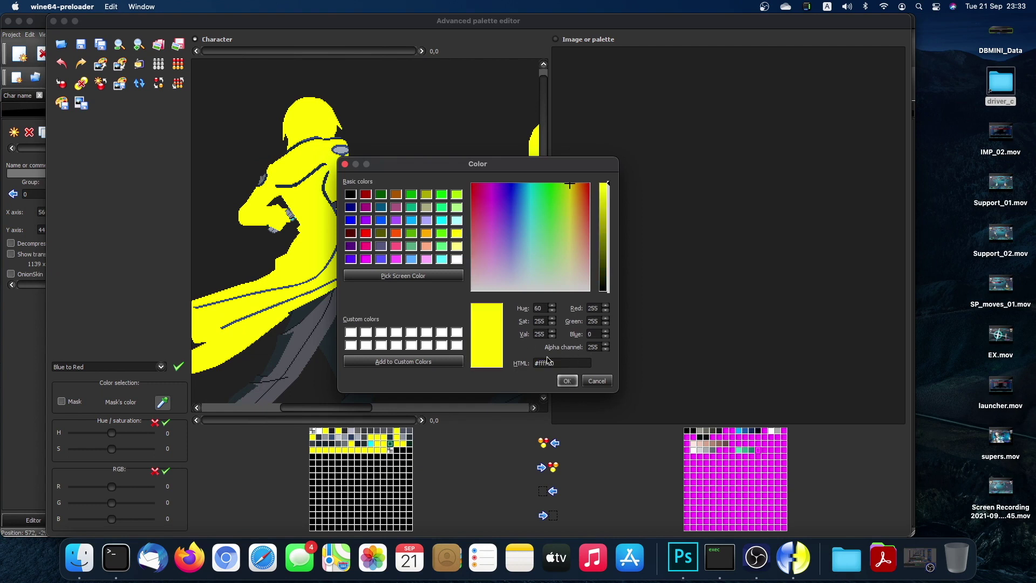
{"action": "left_click", "coordinate": [566, 382]}
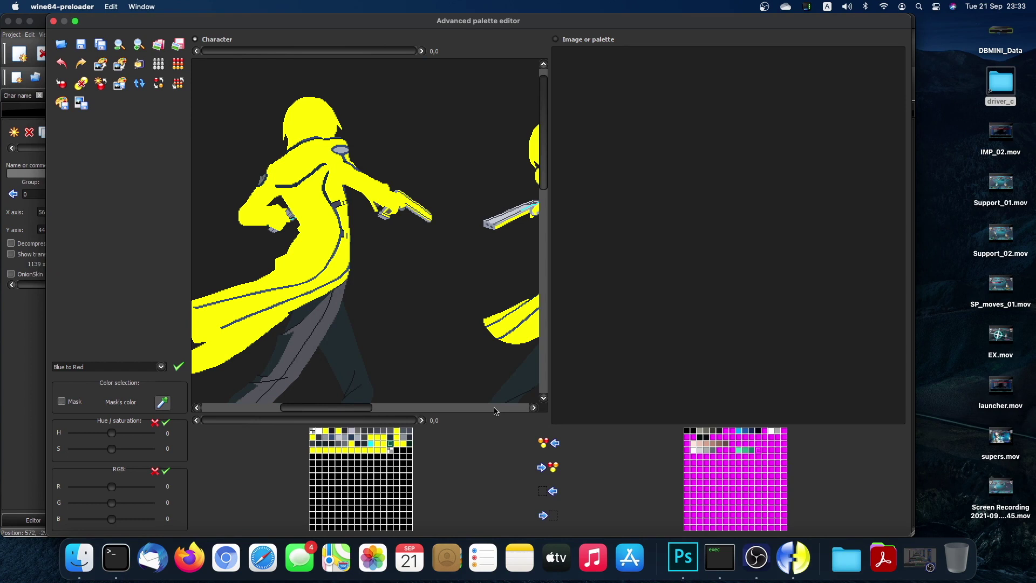
Save the original #094f3e in a second-palette slot, then set the entry to yellow again.
{"action": "double_click", "coordinate": [762, 453]}
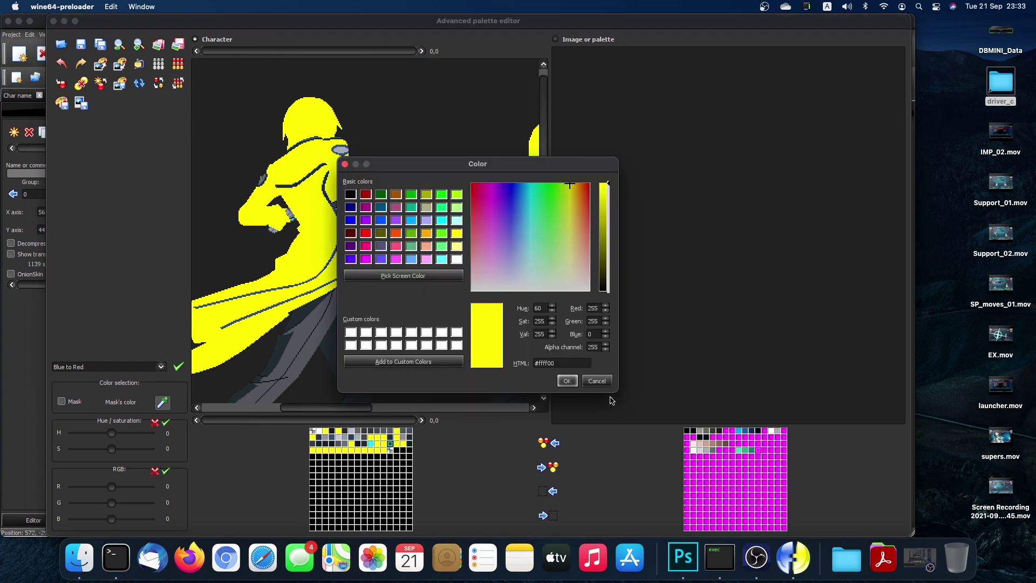
{"action": "left_click", "coordinate": [568, 380]}
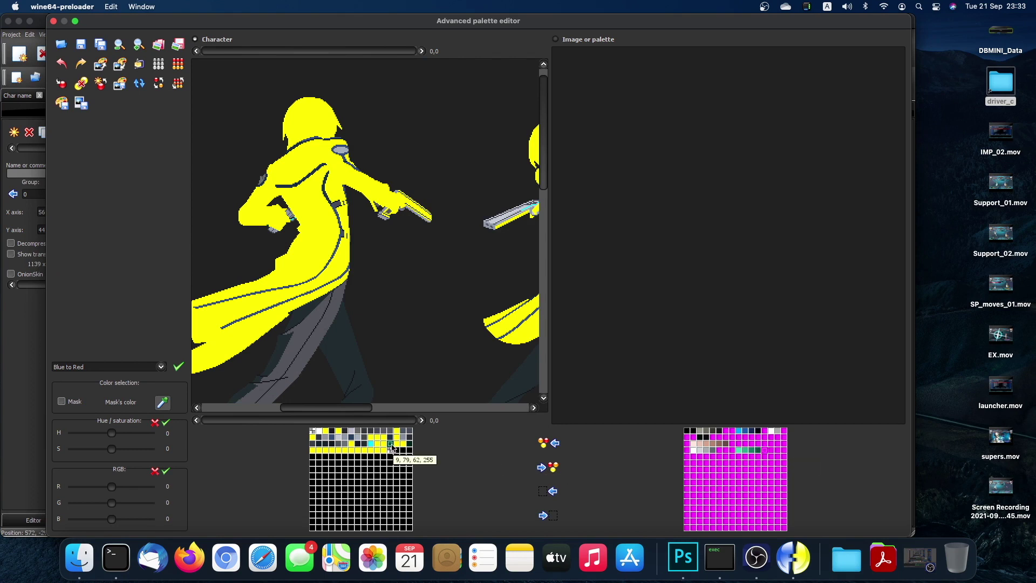
{"action": "double_click", "coordinate": [391, 447]}
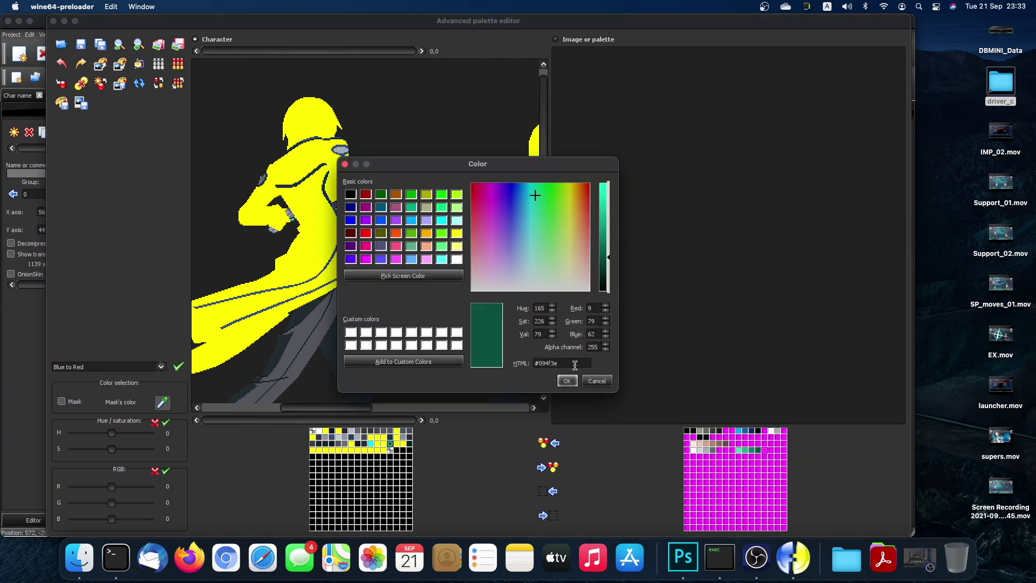
{"action": "left_click", "coordinate": [457, 233]}
{"action": "left_click", "coordinate": [567, 381]}
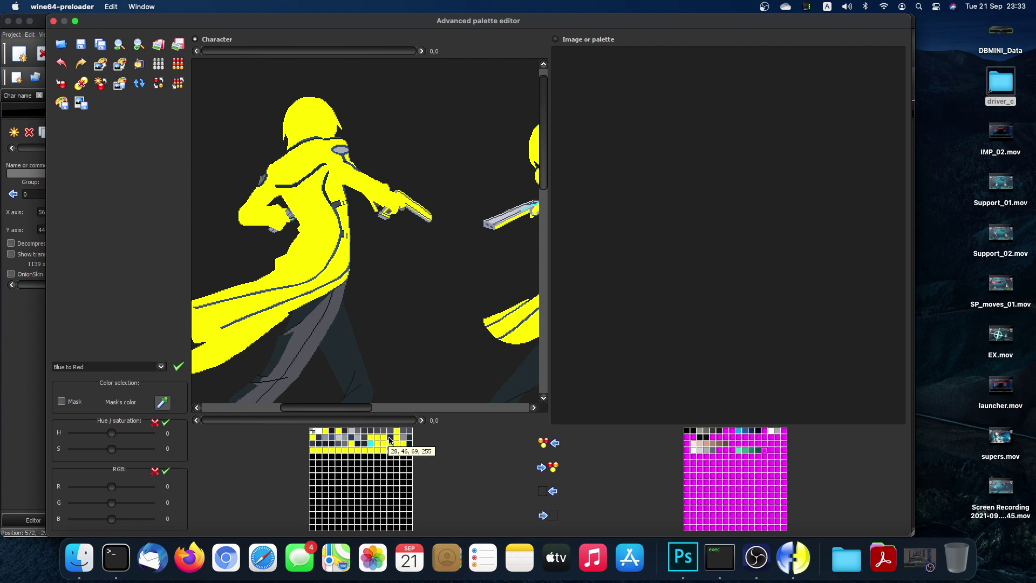
Recolour the navy #1c2e45 and one more navy entry to yellow #ffff00.
{"action": "double_click", "coordinate": [390, 442]}
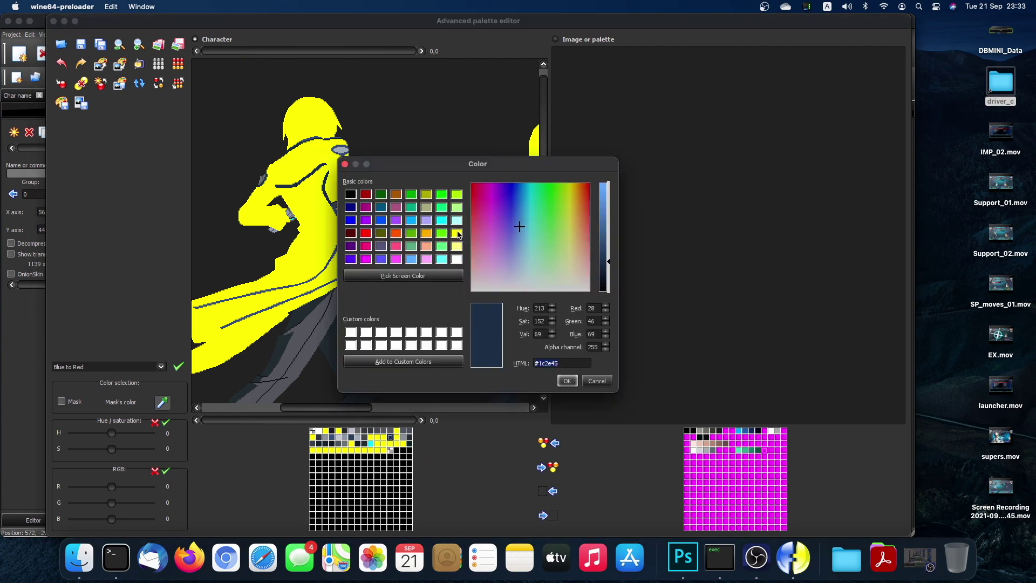
{"action": "left_click", "coordinate": [458, 233]}
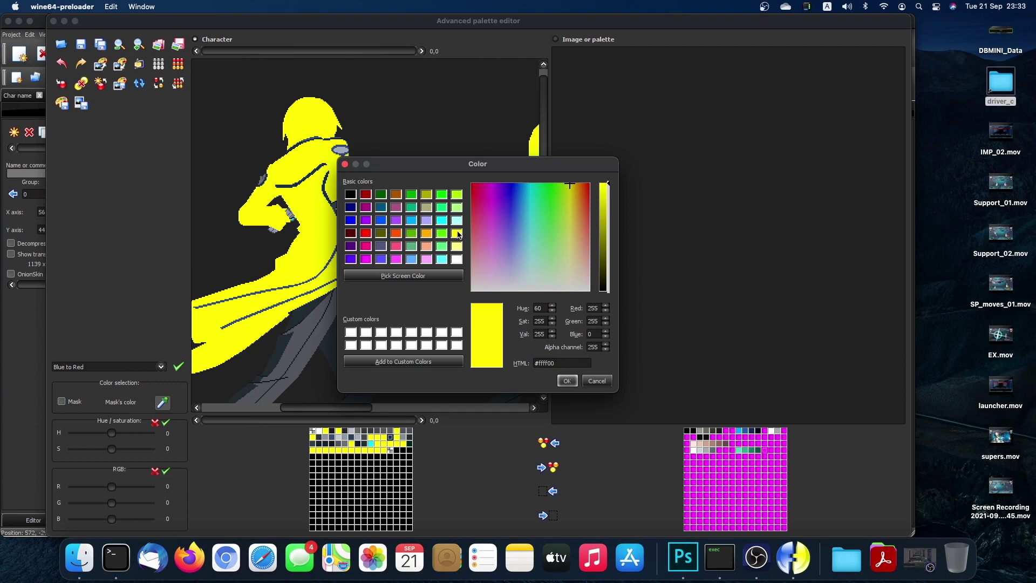
{"action": "left_click", "coordinate": [567, 381]}
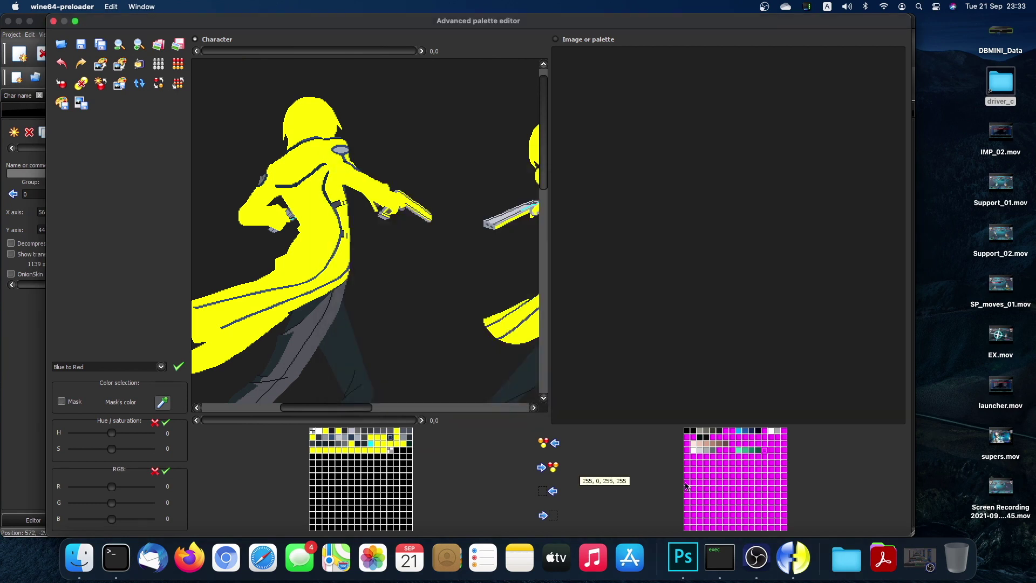
{"action": "left_click", "coordinate": [543, 468]}
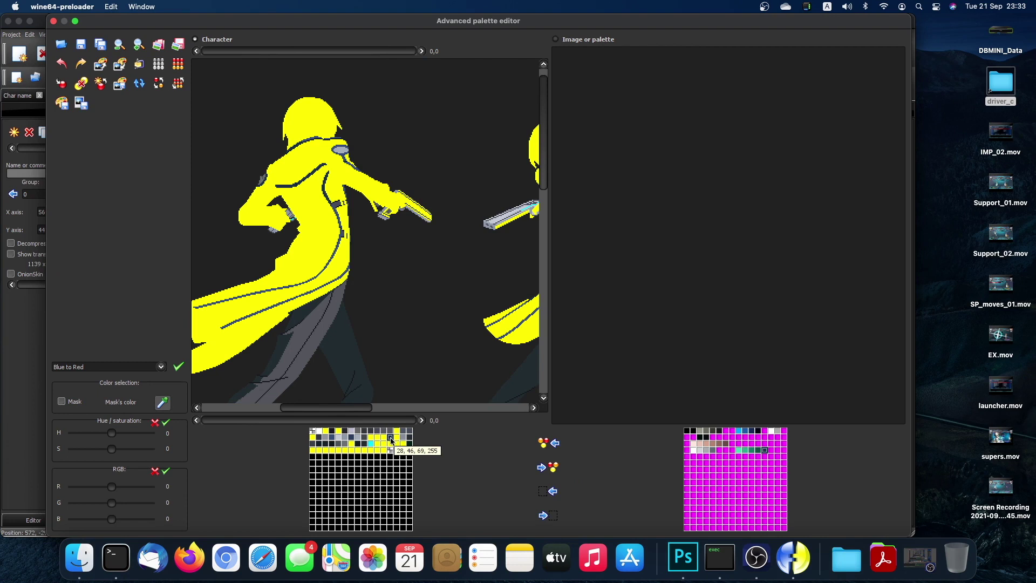
{"action": "double_click", "coordinate": [393, 440]}
{"action": "left_click", "coordinate": [457, 234]}
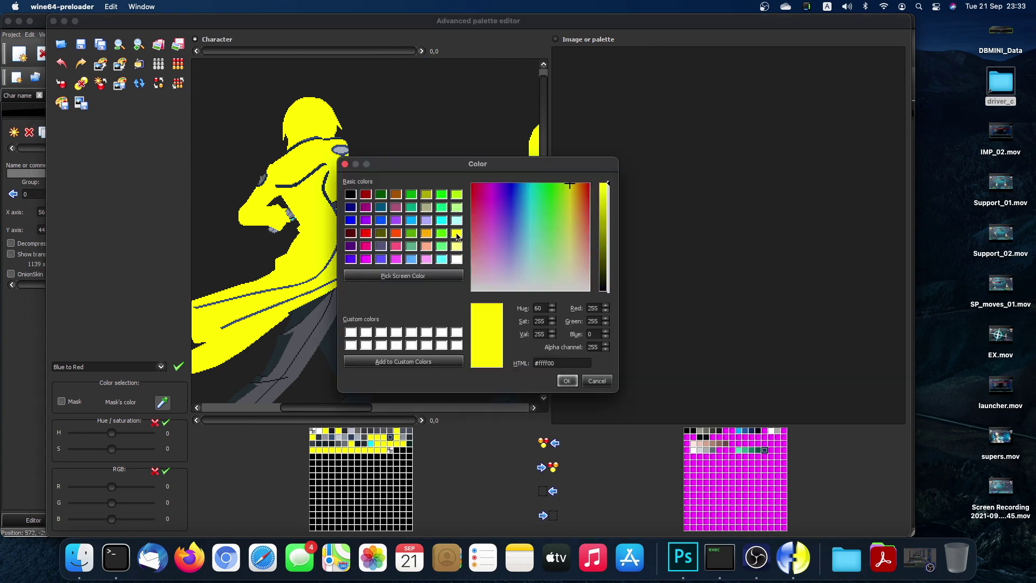
{"action": "left_click", "coordinate": [567, 382]}
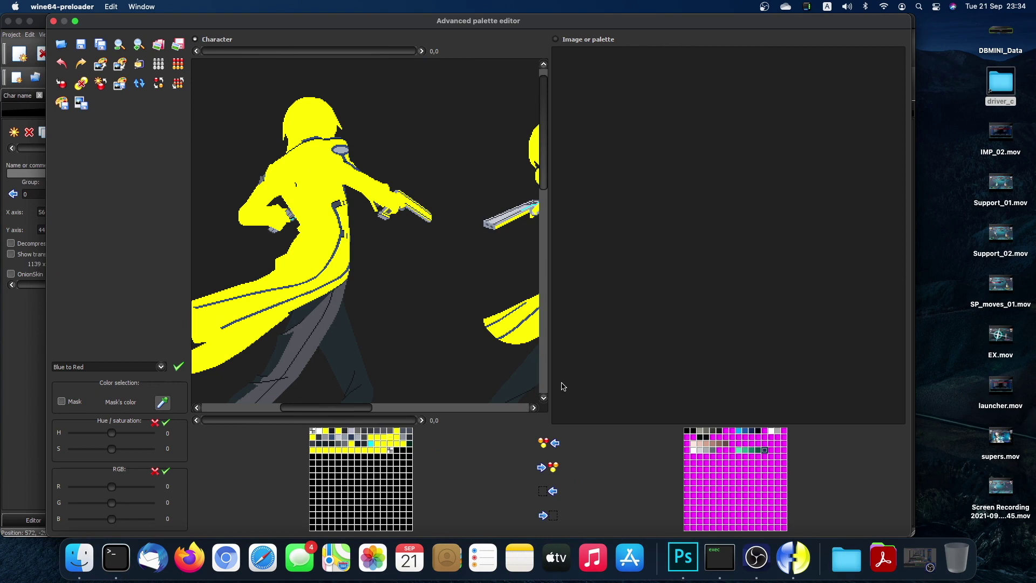
{"action": "left_click", "coordinate": [733, 451]}
Step through four sprite frames, including the gun-aiming pose, then switch to the Photoshop desktop.
{"action": "key", "text": "Right"}
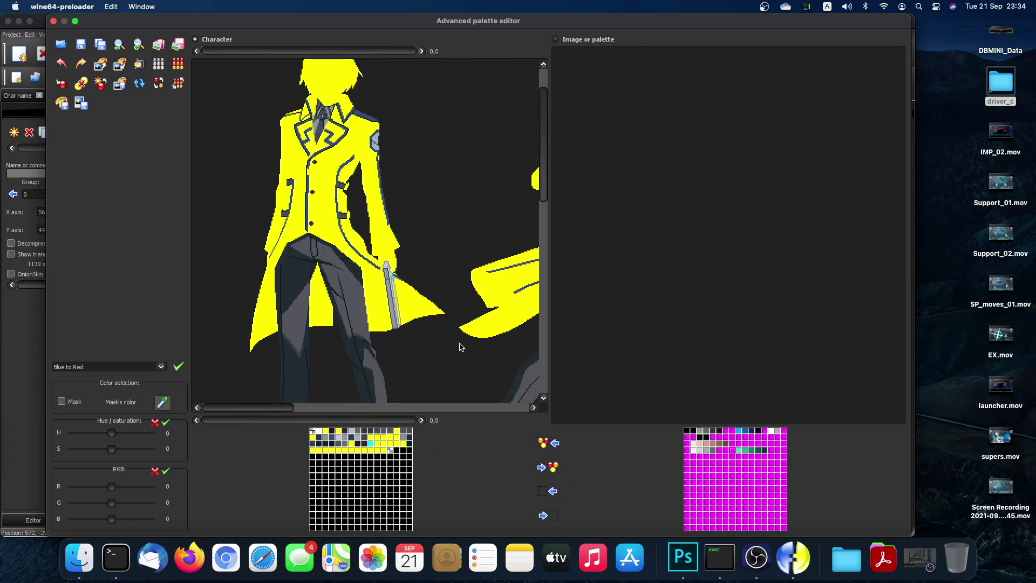
{"action": "key", "text": "Right"}
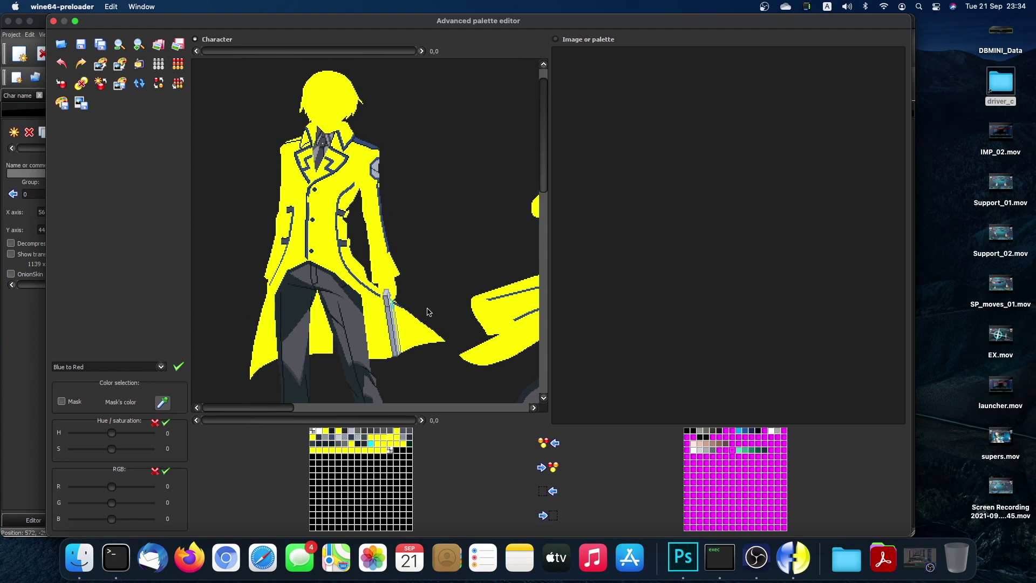
{"action": "key", "text": "Right"}
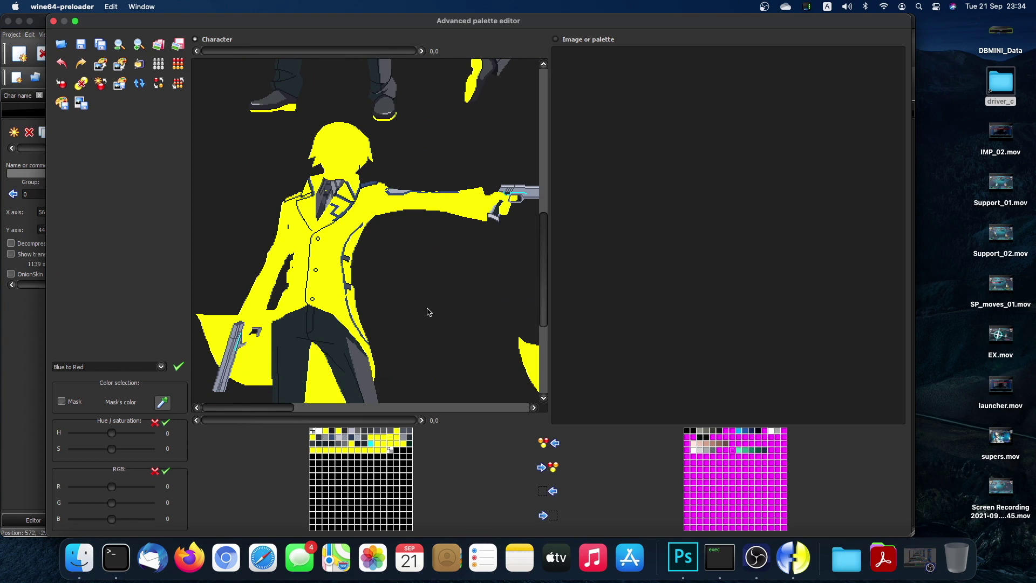
{"action": "key", "text": "Right"}
{"action": "key", "text": "Right"}
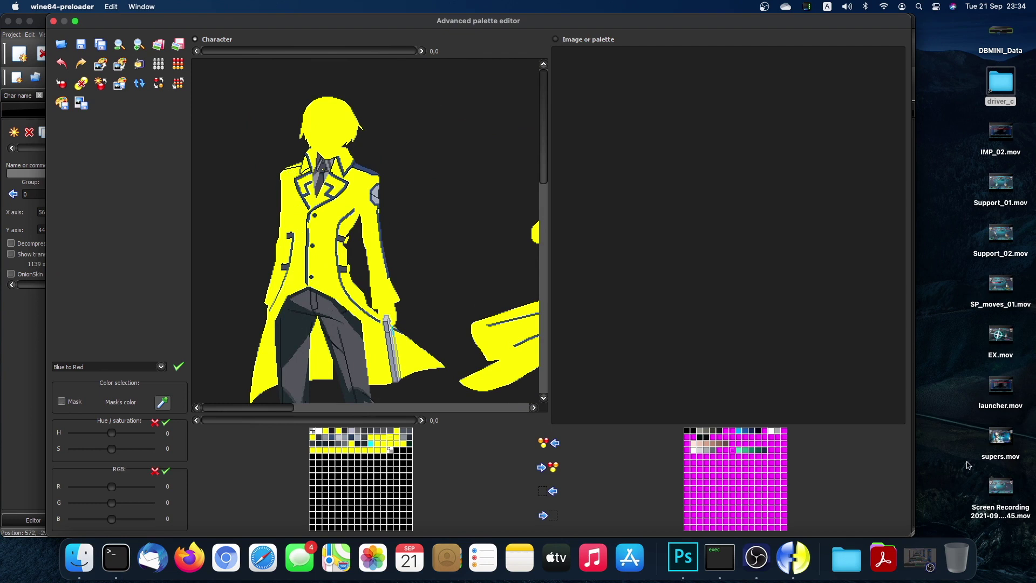
{"action": "key", "text": "ctrl+Right"}
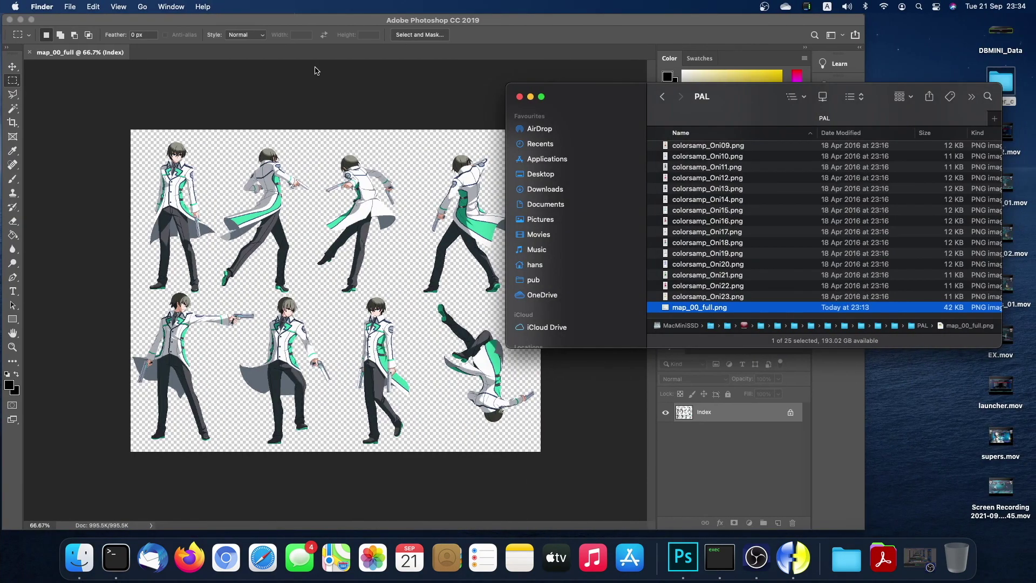
Cancel Save As, inspect the original white-and-teal coat at 500%, and return to the palette editor.
{"action": "left_click", "coordinate": [305, 93]}
{"action": "key", "text": "super+shift+s"}
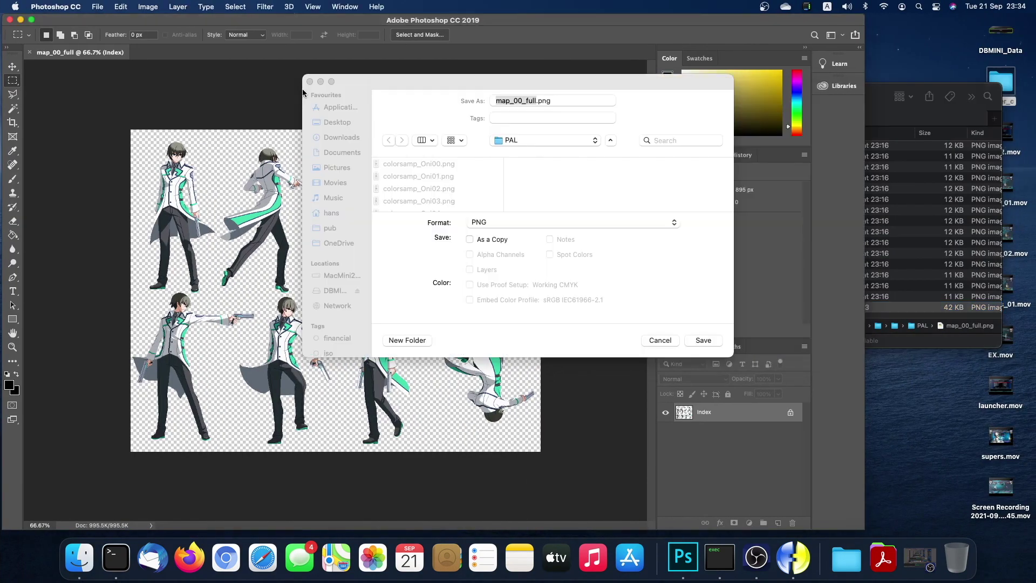
{"action": "left_click", "coordinate": [663, 342]}
{"action": "scroll", "coordinate": [276, 237], "scroll_direction": "up", "scroll_amount": 10, "text": "alt"}
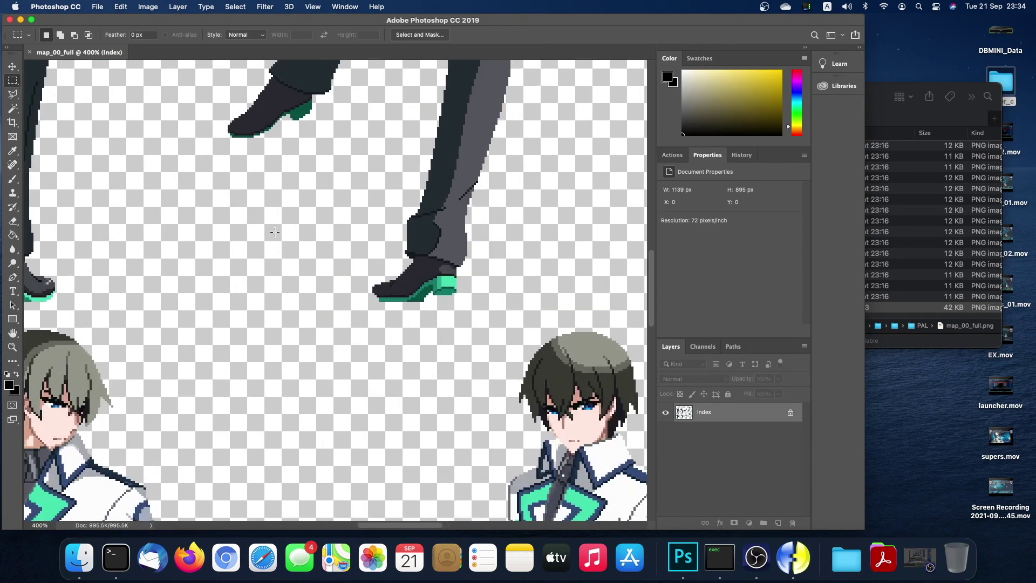
{"action": "scroll", "coordinate": [275, 232], "scroll_direction": "up", "scroll_amount": 10}
{"action": "scroll", "coordinate": [275, 232], "scroll_direction": "left", "scroll_amount": 2}
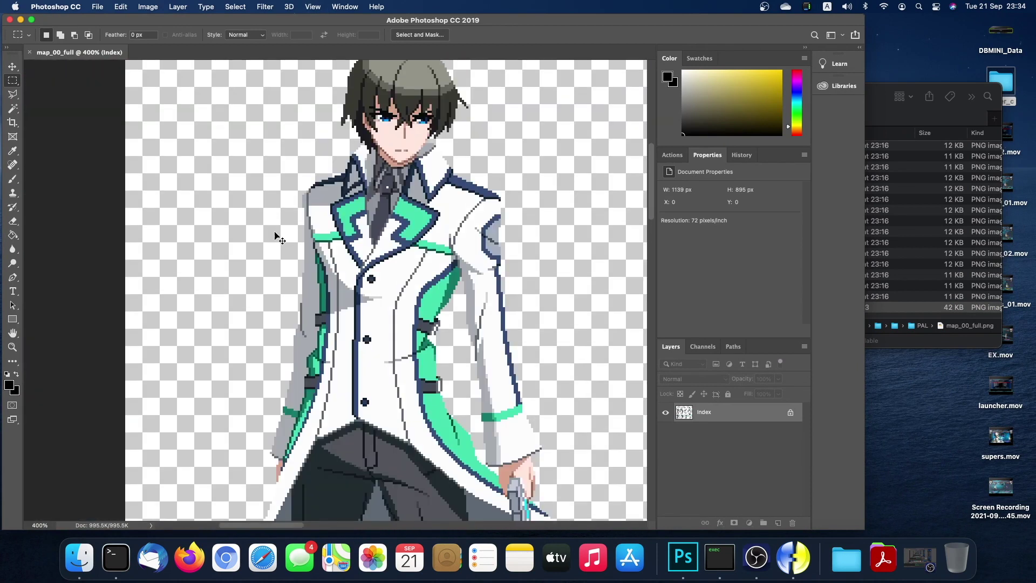
{"action": "scroll", "coordinate": [275, 232], "scroll_direction": "down", "scroll_amount": 2}
{"action": "key", "text": "super+equal"}
{"action": "key", "text": "super+equal"}
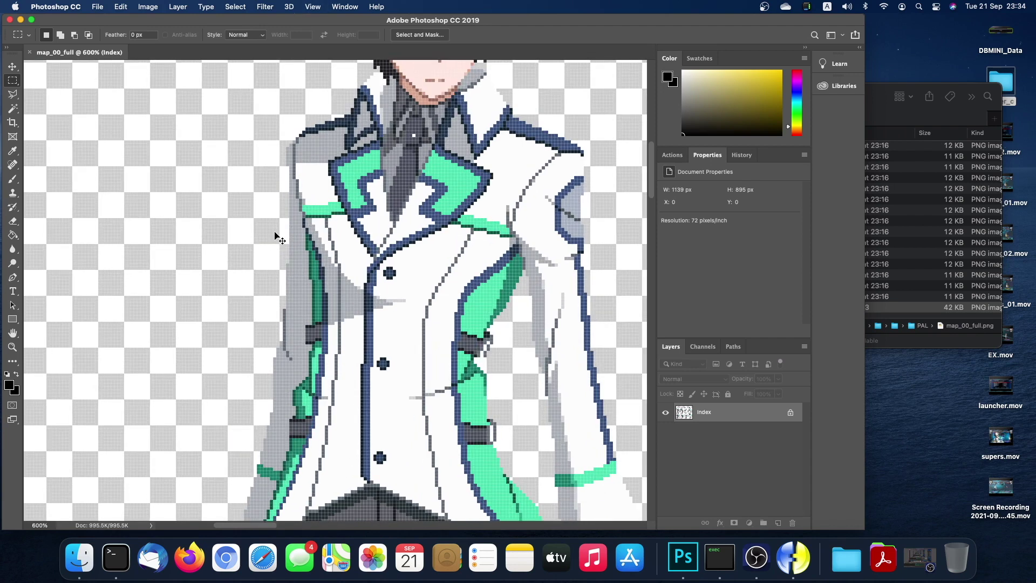
{"action": "key", "text": "super+minus"}
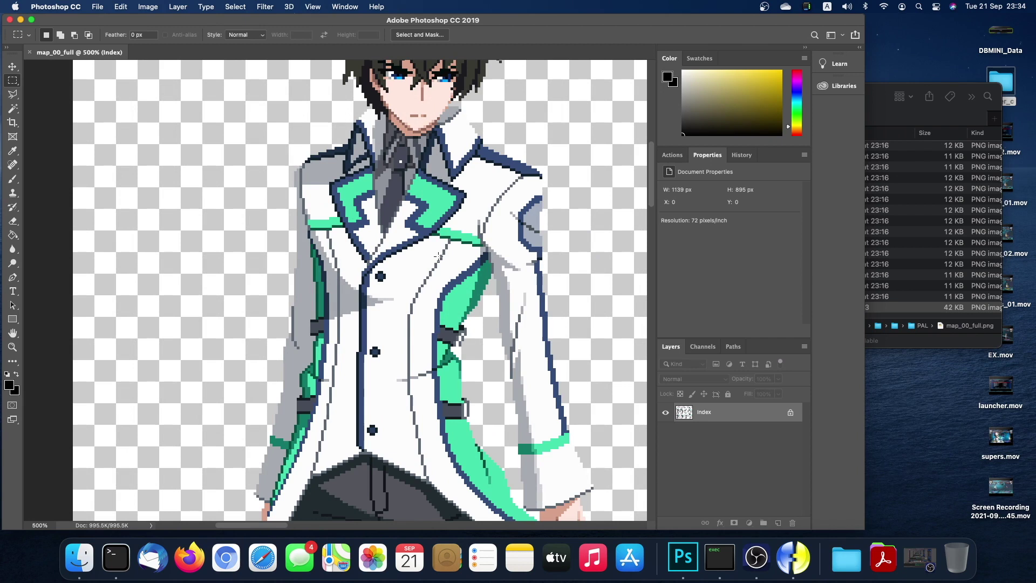
{"action": "key", "text": "ctrl+Left"}
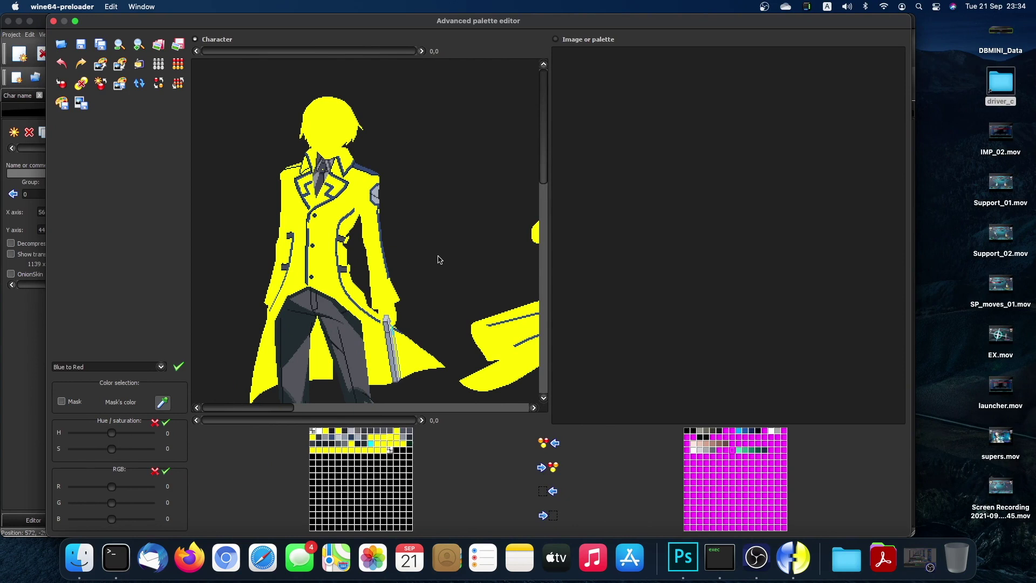
Compare with the Photoshop original, then zoom in on the character's head and shoulders.
{"action": "key", "text": "ctrl+Right"}
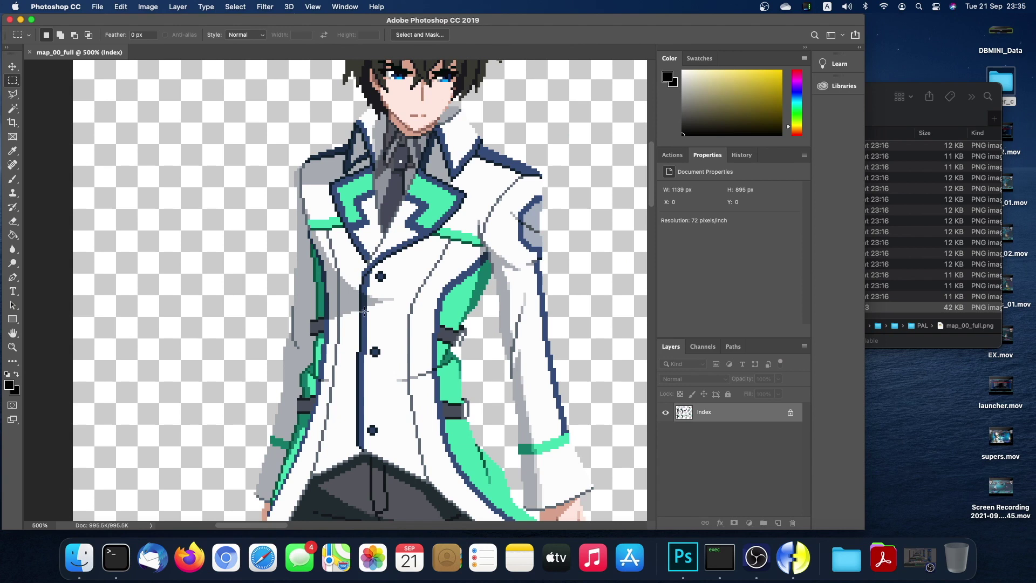
{"action": "key", "text": "ctrl+Left"}
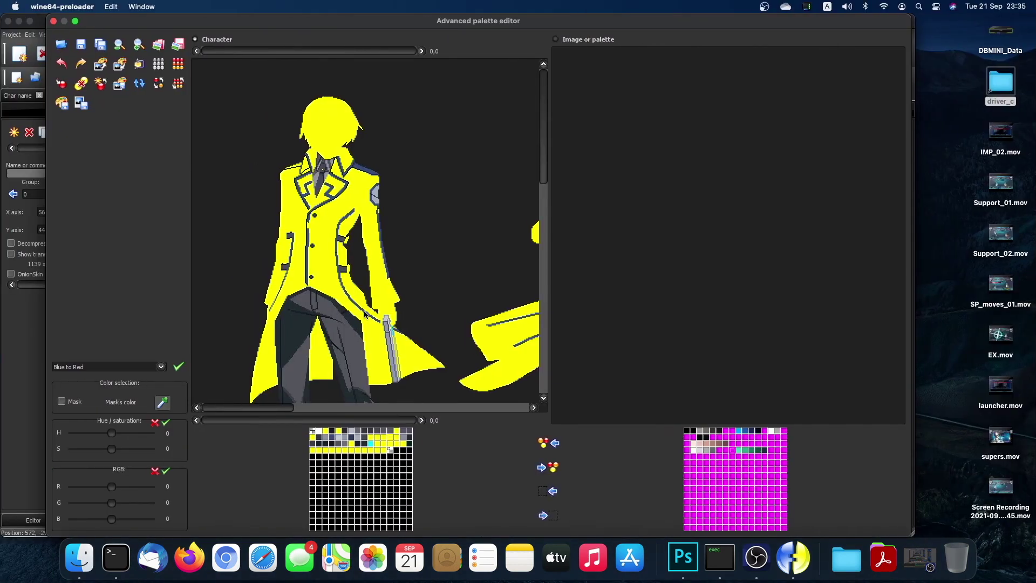
{"action": "left_click", "coordinate": [129, 47]}
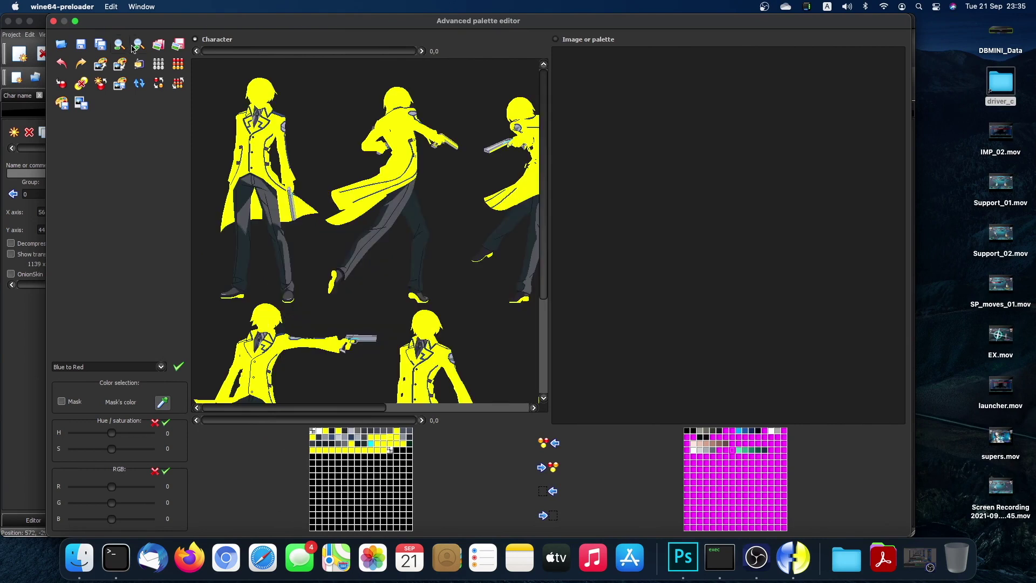
{"action": "left_click", "coordinate": [134, 48]}
{"action": "left_click", "coordinate": [134, 48]}
{"action": "scroll", "coordinate": [346, 224], "scroll_direction": "right", "scroll_amount": 5}
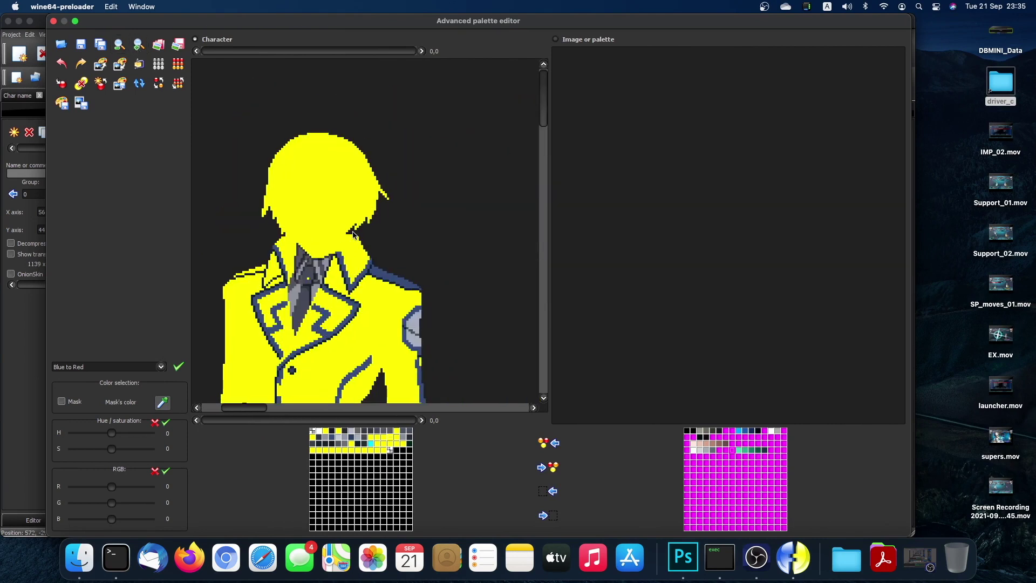
{"action": "scroll", "coordinate": [354, 233], "scroll_direction": "down", "scroll_amount": 3}
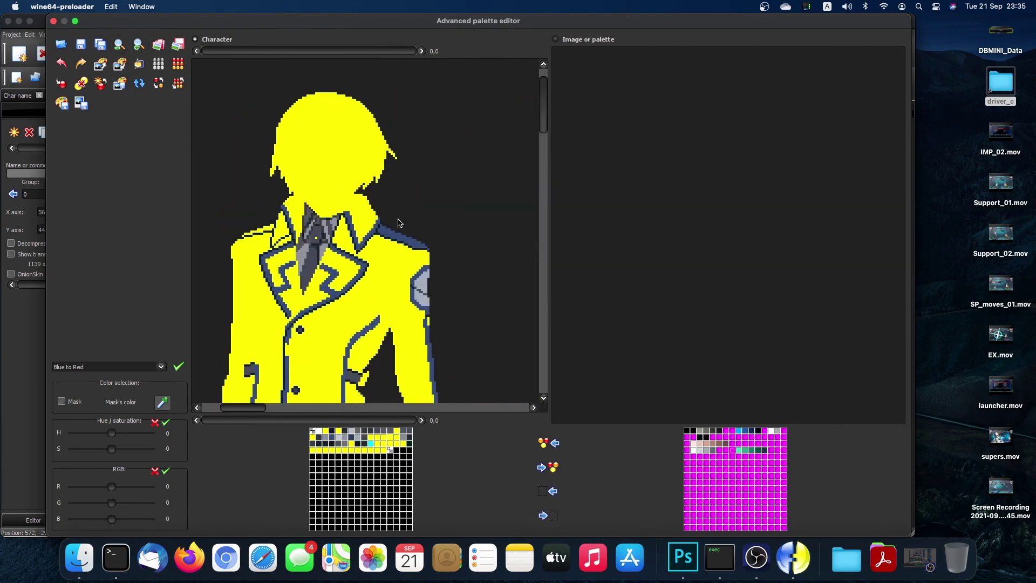
Recolour the dark blue #354c78 entry to yellow, turning the coat's blue trim yellow.
{"action": "left_click", "coordinate": [693, 457]}
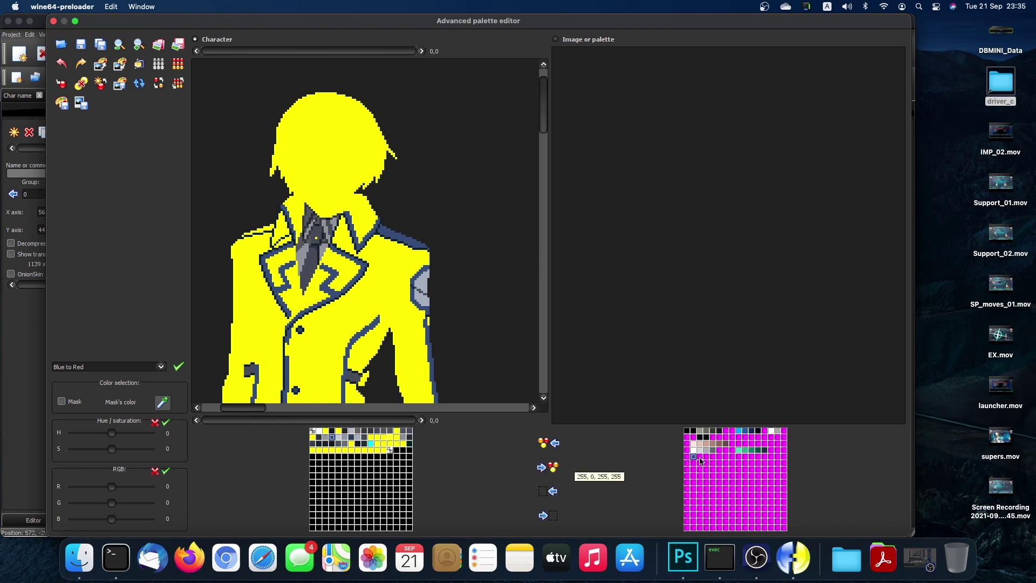
{"action": "double_click", "coordinate": [332, 437]}
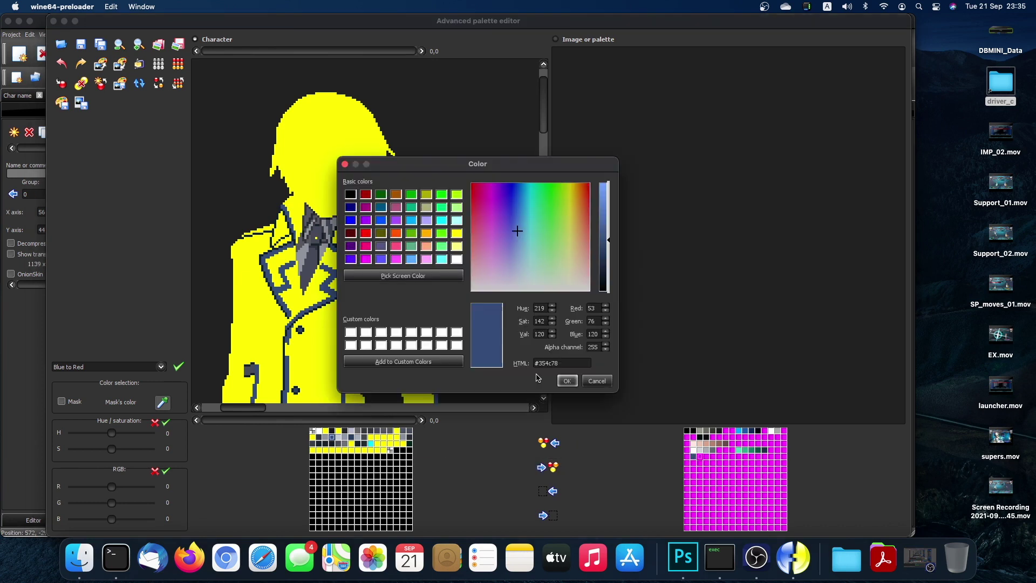
{"action": "left_click", "coordinate": [456, 234]}
{"action": "left_click", "coordinate": [567, 381]}
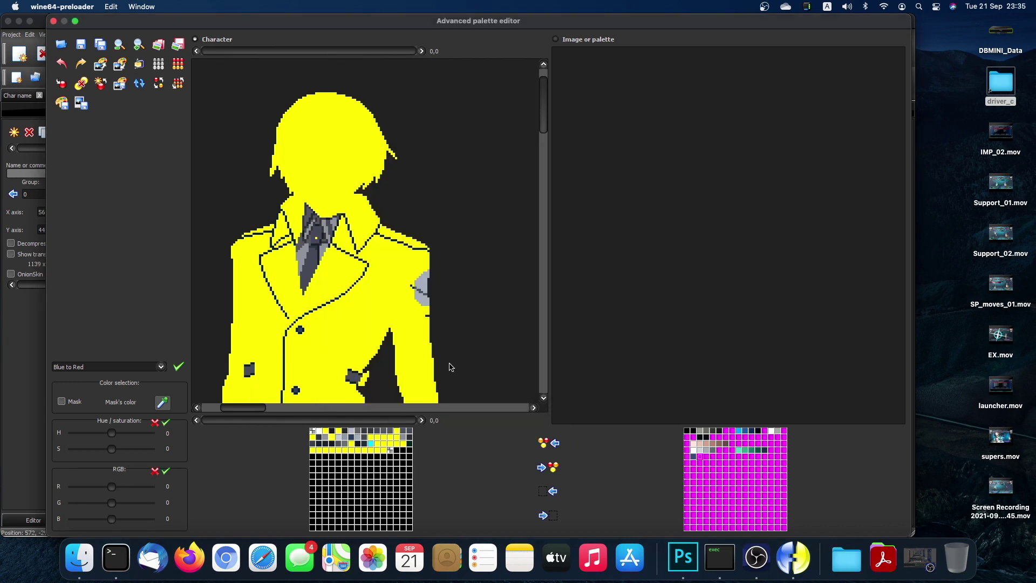
{"action": "key", "text": "ctrl+Right"}
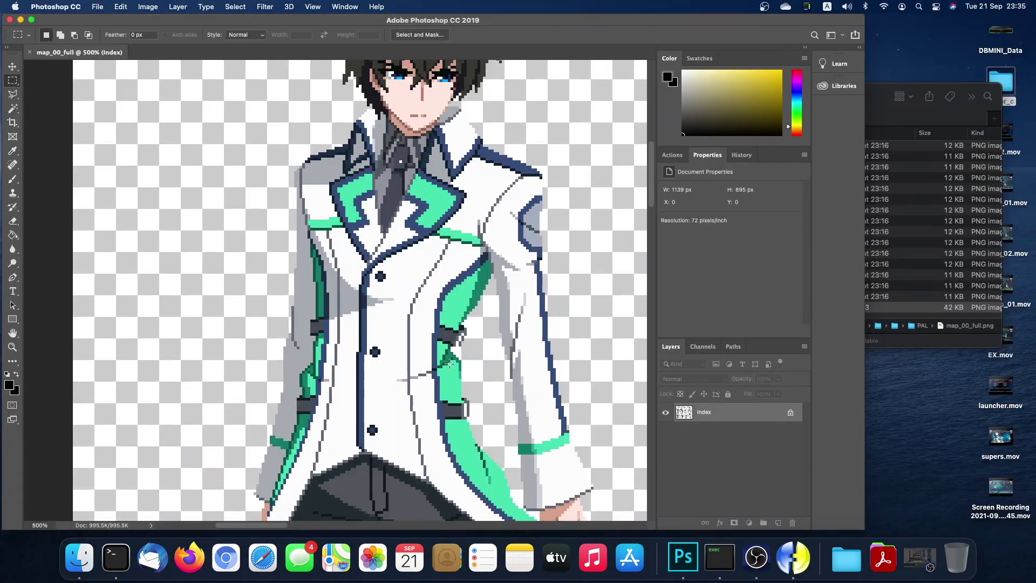
{"action": "key", "text": "ctrl+Left"}
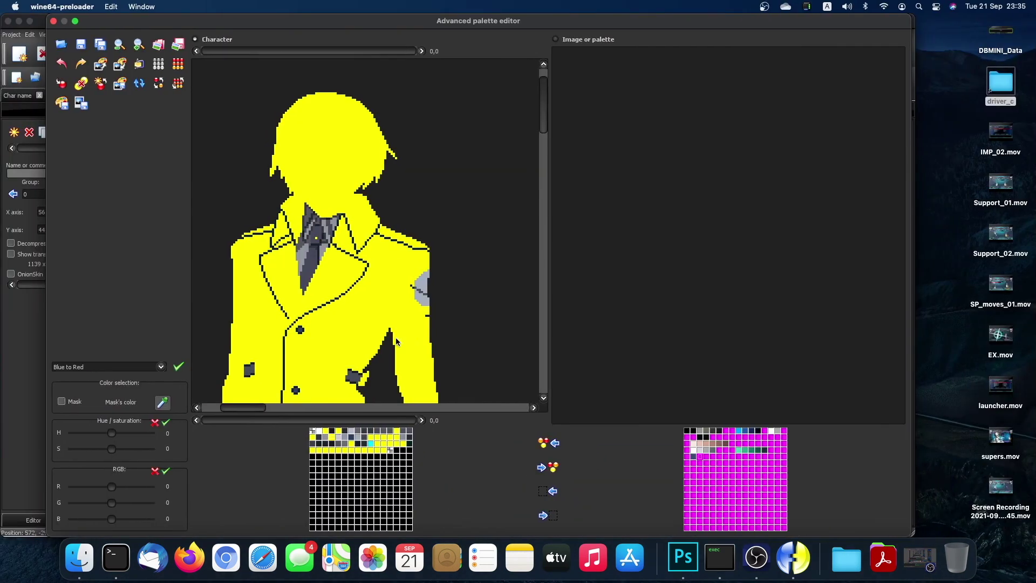
{"action": "key", "text": "ctrl+Right"}
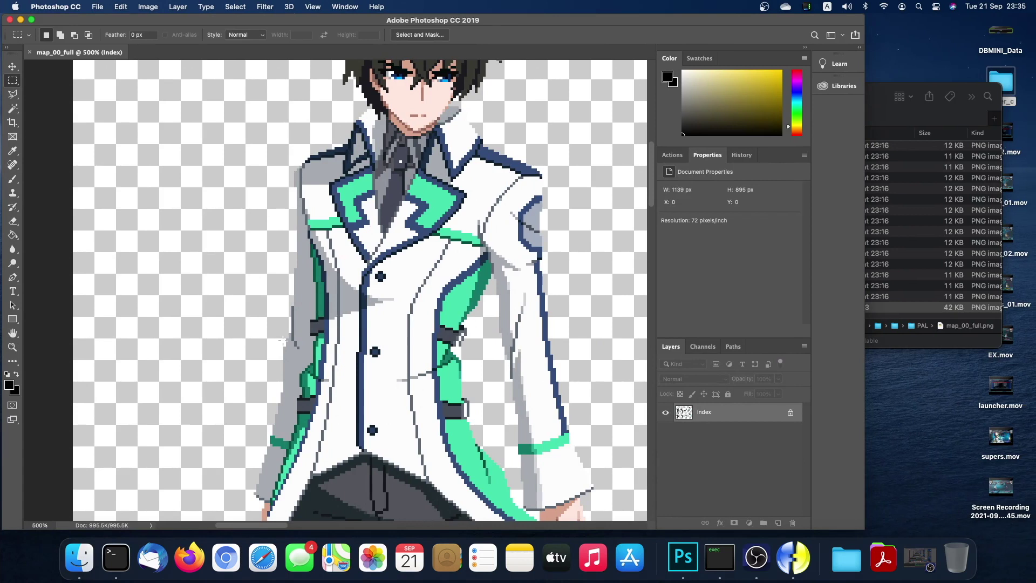
{"action": "key", "text": "ctrl+Left"}
{"action": "scroll", "coordinate": [284, 344], "scroll_direction": "down", "scroll_amount": 5}
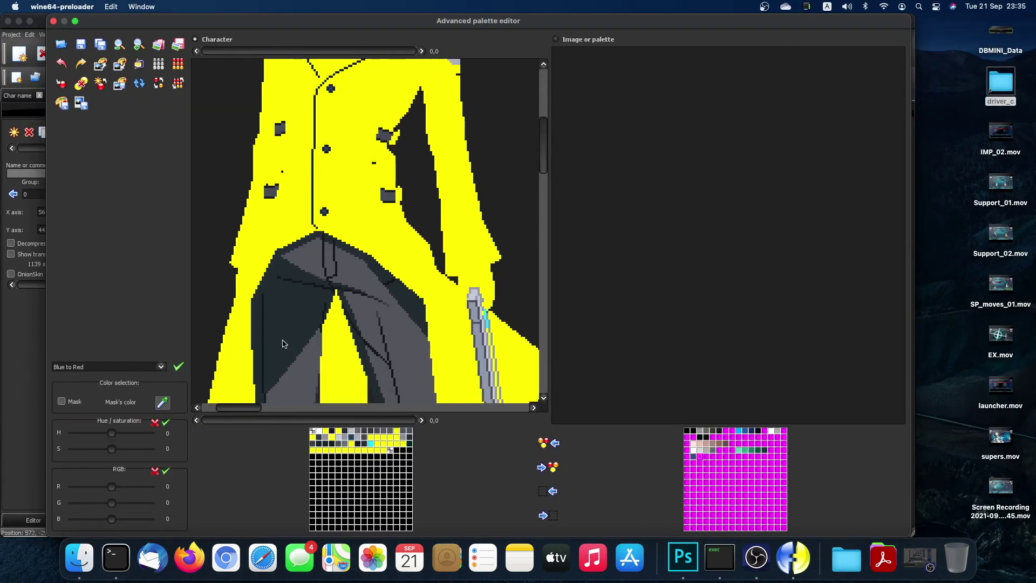
{"action": "scroll", "coordinate": [284, 344], "scroll_direction": "down", "scroll_amount": 5}
{"action": "scroll", "coordinate": [283, 343], "scroll_direction": "down", "scroll_amount": 2}
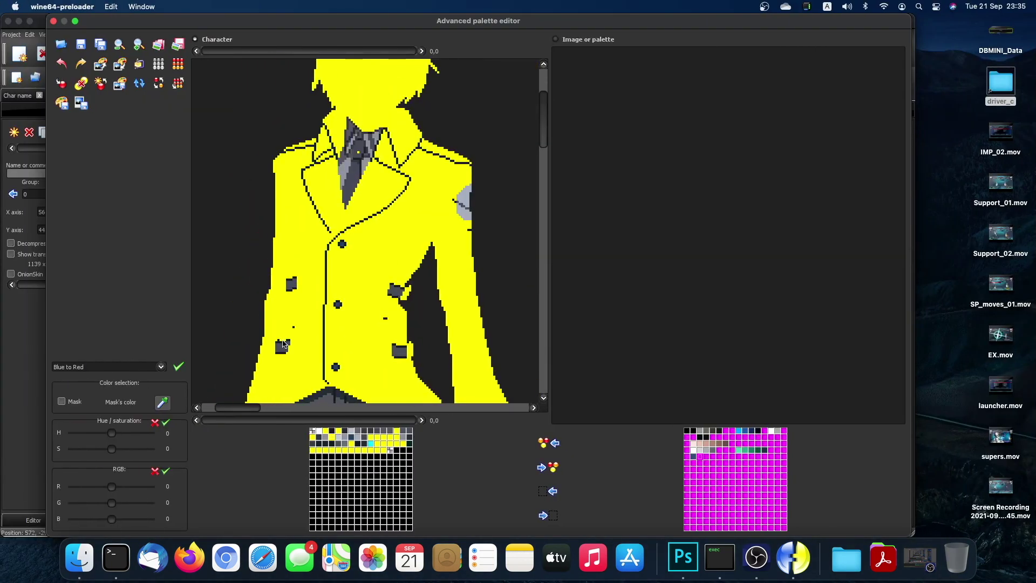
{"action": "key", "text": "ctrl+Right"}
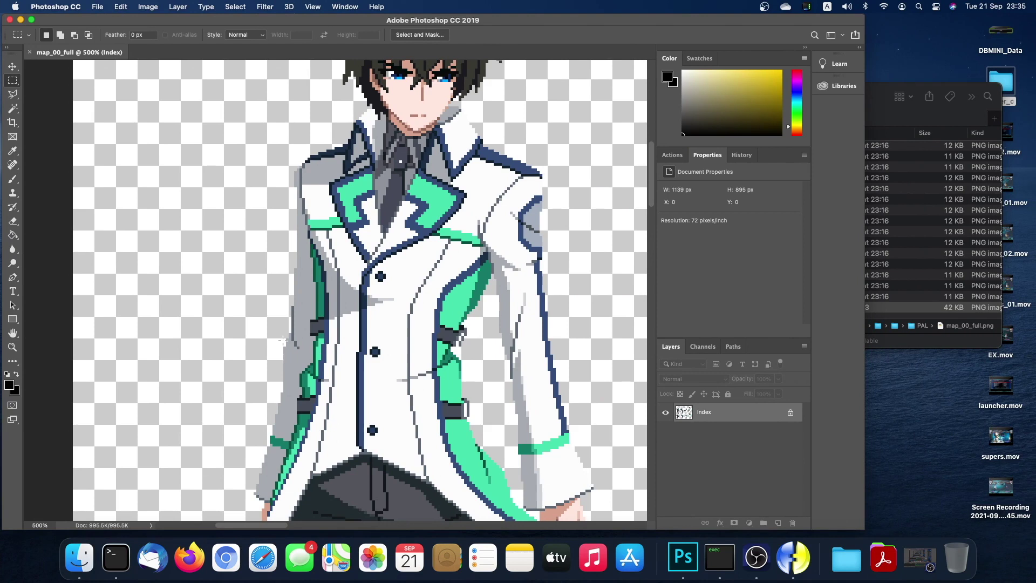
{"action": "key", "text": "ctrl+Left"}
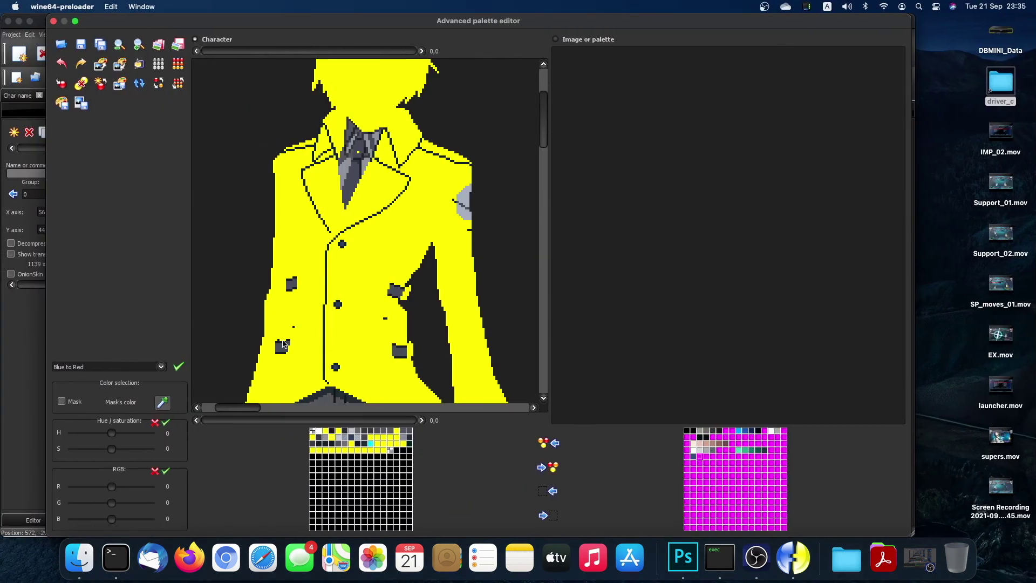
{"action": "key", "text": "ctrl+Right"}
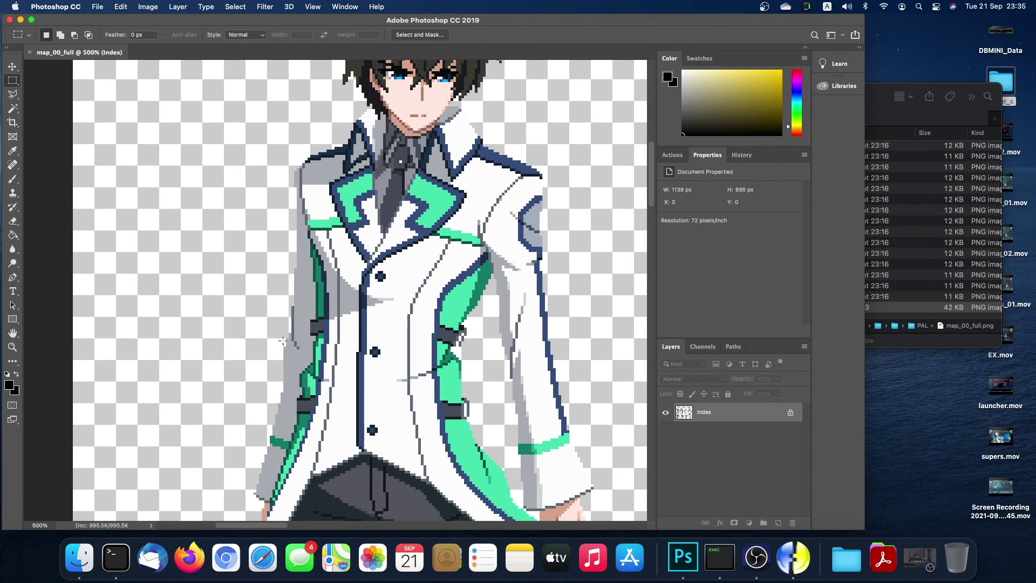
{"action": "key", "text": "ctrl+Left"}
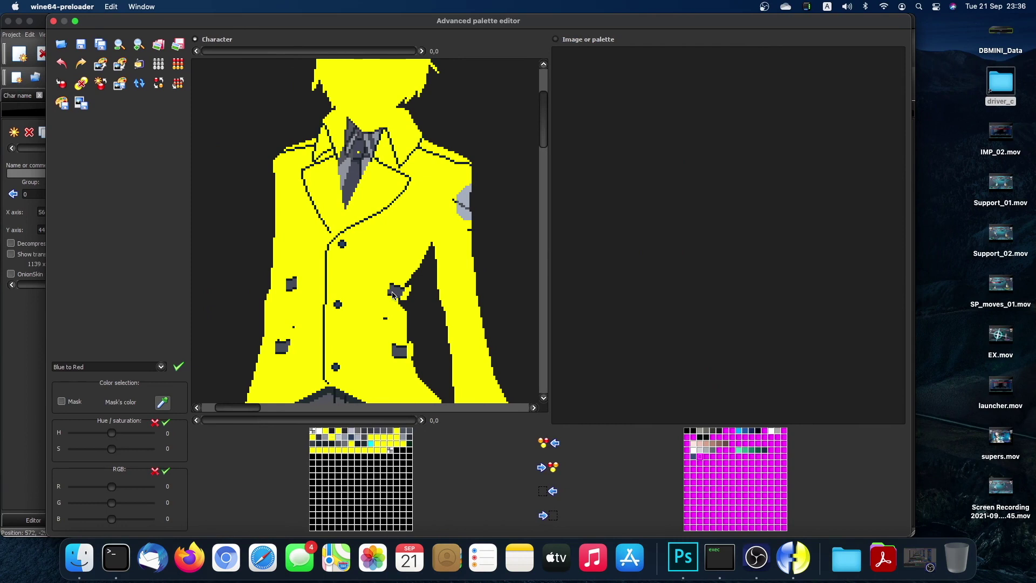
{"action": "key", "text": "ctrl+Right"}
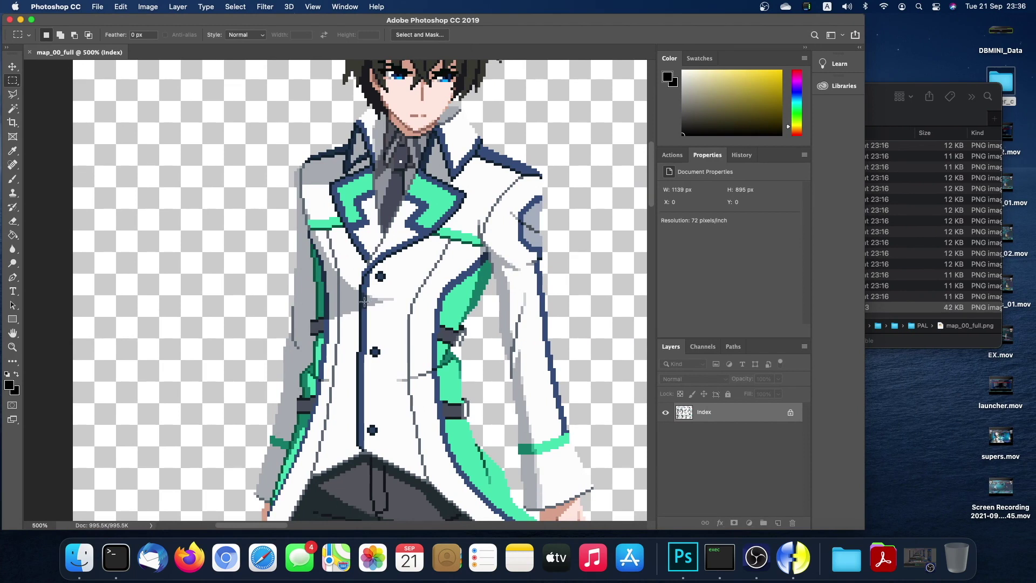
{"action": "key", "text": "super+Tab"}
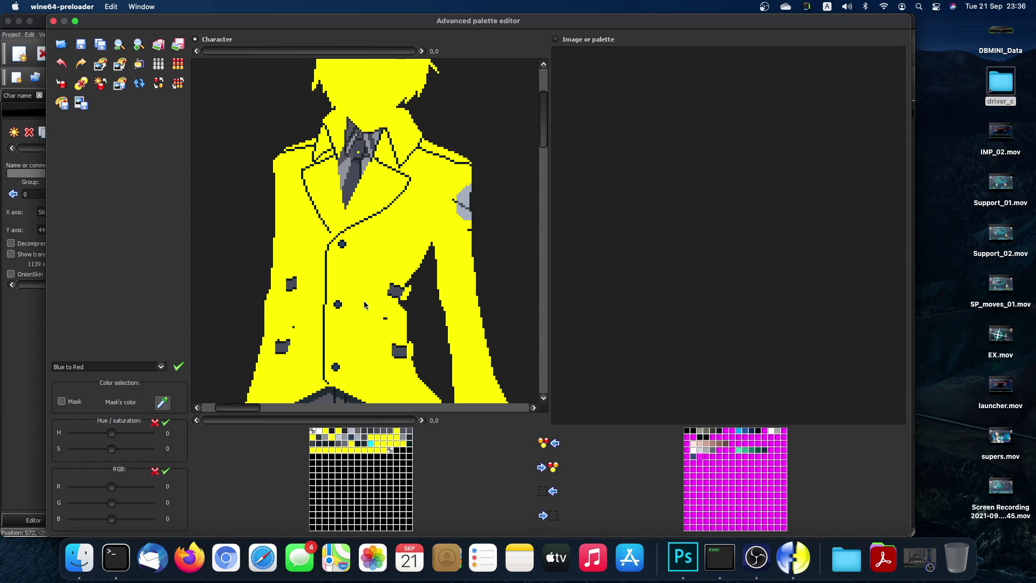
{"action": "key", "text": "super+Tab"}
{"action": "scroll", "coordinate": [364, 301], "scroll_direction": "down", "scroll_amount": 5}
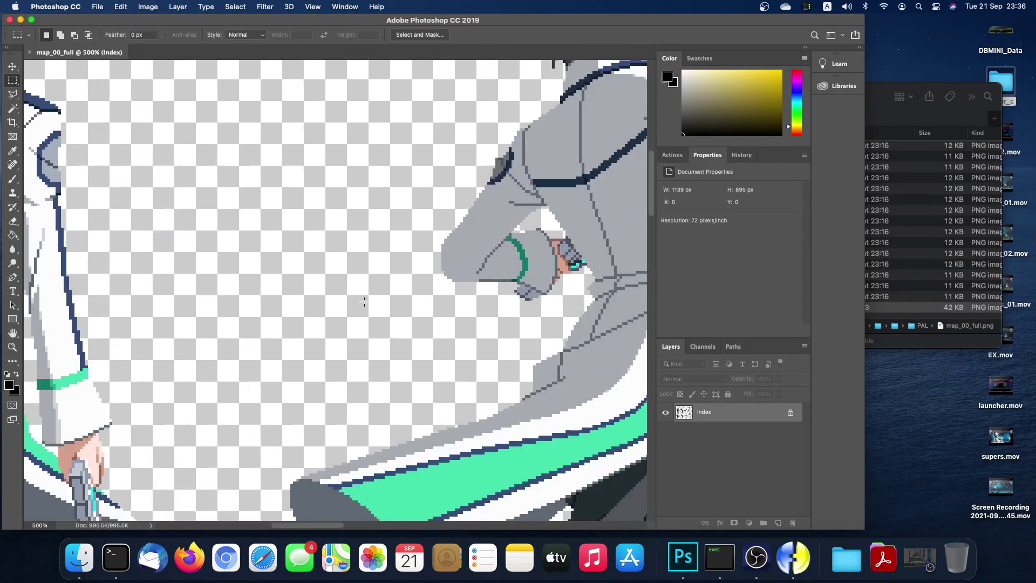
{"action": "key", "text": "super+Tab"}
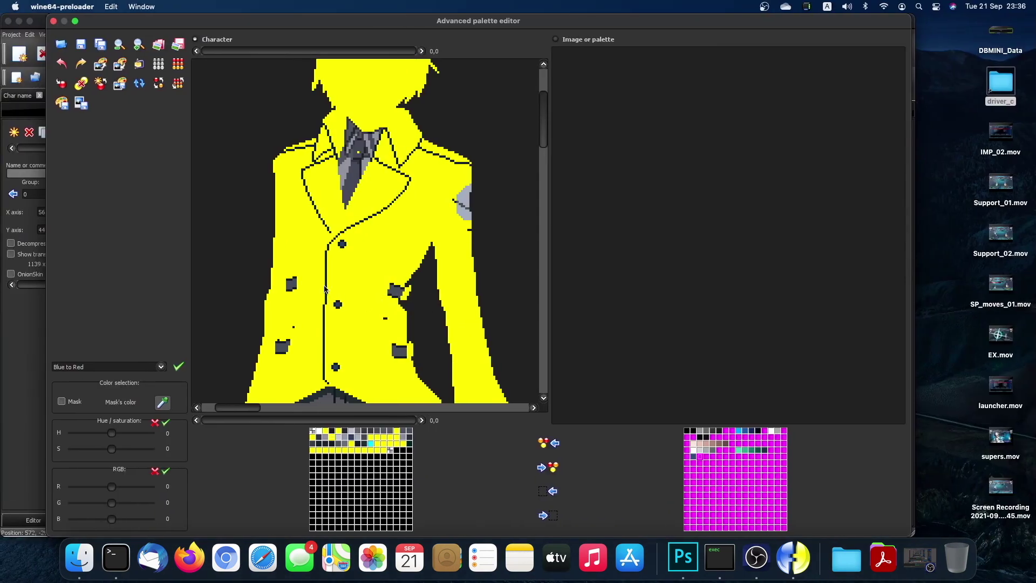
Scroll down through the sprite poses and select the image-palette cell to remap next.
{"action": "scroll", "coordinate": [324, 289], "scroll_direction": "down", "scroll_amount": 3}
{"action": "scroll", "coordinate": [323, 290], "scroll_direction": "down", "scroll_amount": 1}
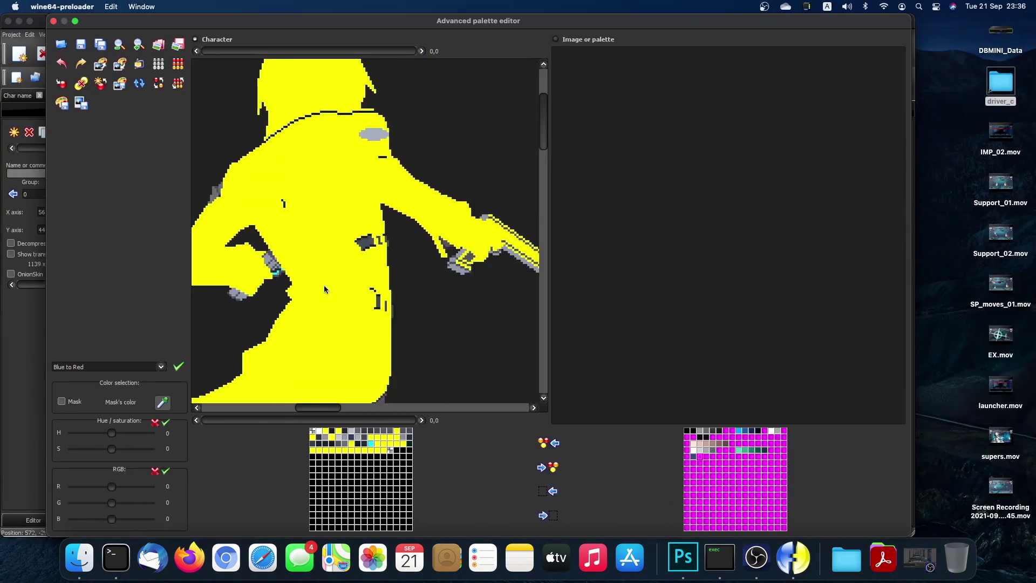
{"action": "scroll", "coordinate": [324, 289], "scroll_direction": "down", "scroll_amount": 3}
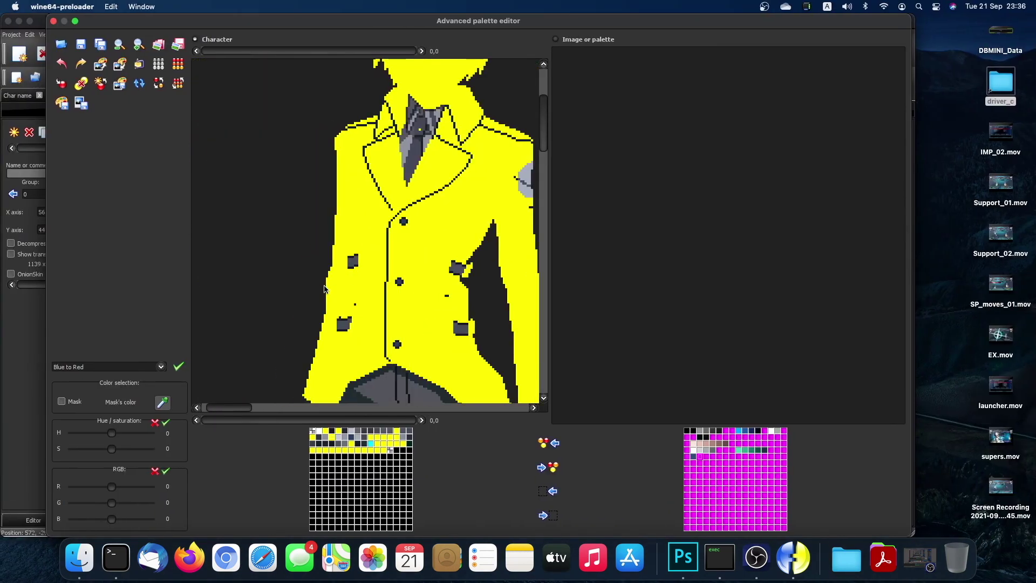
{"action": "scroll", "coordinate": [325, 289], "scroll_direction": "down", "scroll_amount": 2}
{"action": "scroll", "coordinate": [324, 285], "scroll_direction": "down", "scroll_amount": 3}
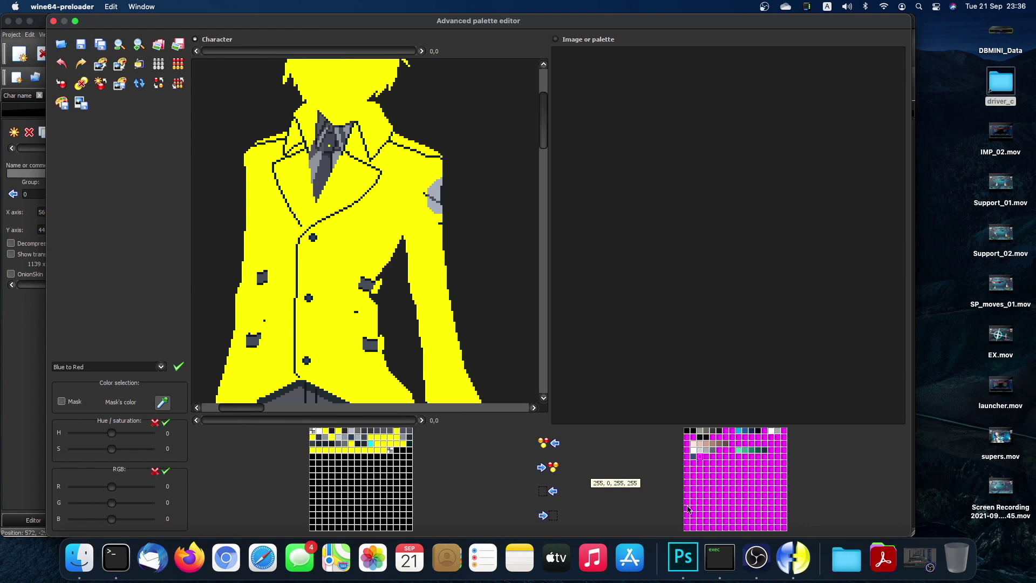
{"action": "left_click", "coordinate": [701, 459]}
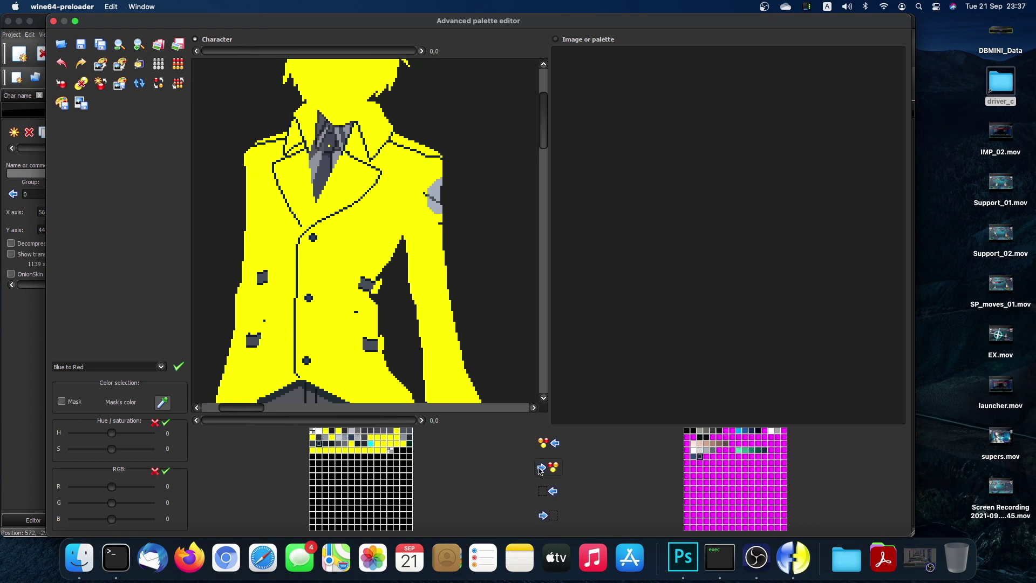
Recolour the coat's dark outline palette entry to pure yellow #ffff00.
{"action": "double_click", "coordinate": [349, 452]}
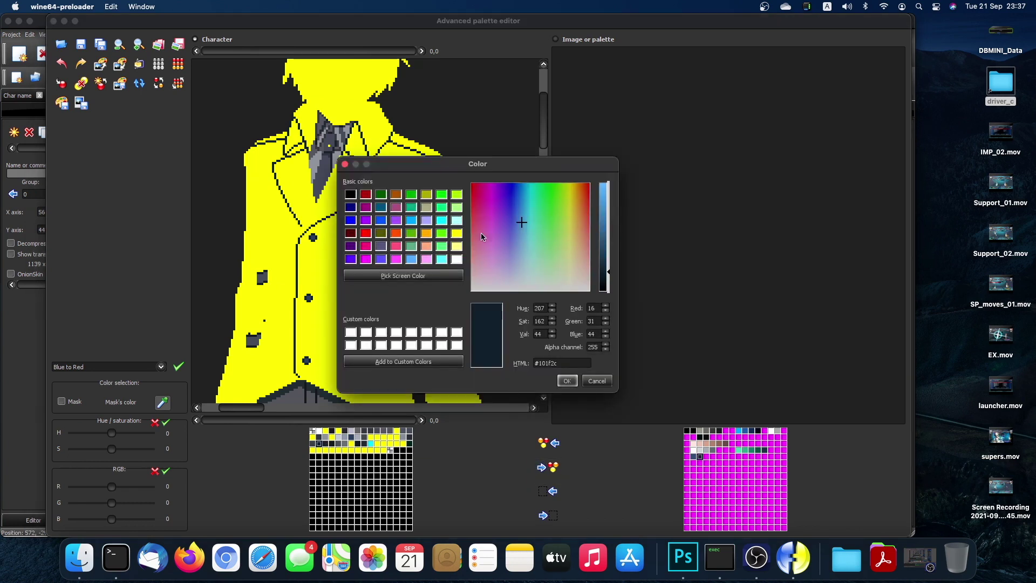
{"action": "left_click", "coordinate": [457, 233]}
{"action": "left_click", "coordinate": [567, 382]}
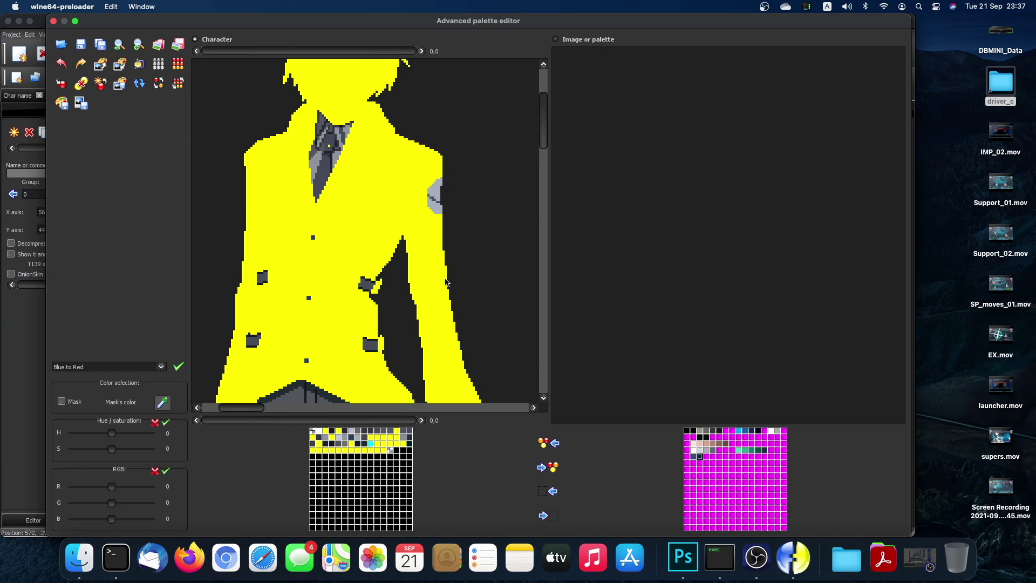
Scroll through the sprites to verify the solid yellow coat, then compare with Photoshop's original.
{"action": "scroll", "coordinate": [446, 282], "scroll_direction": "down", "scroll_amount": 3}
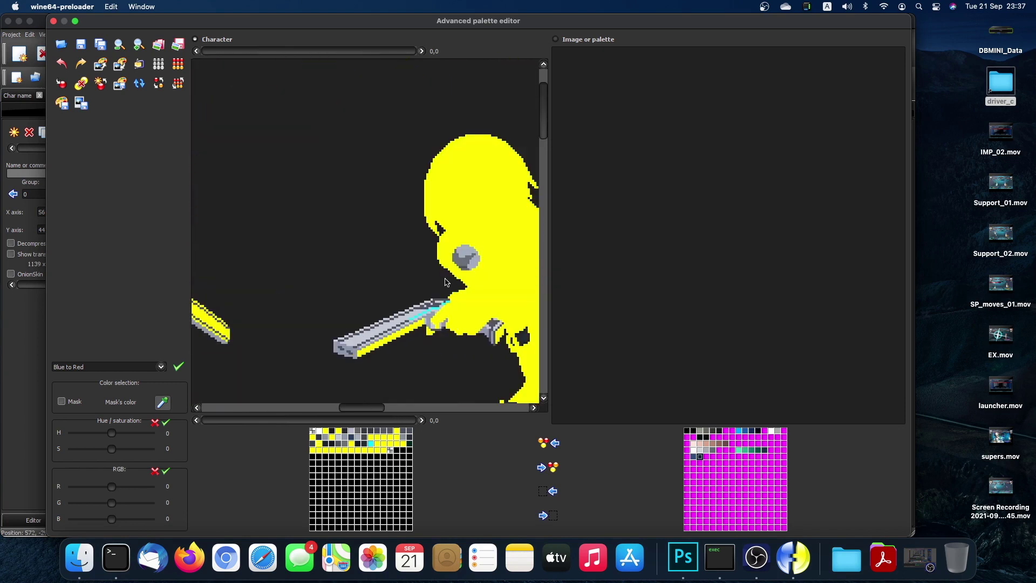
{"action": "scroll", "coordinate": [446, 282], "scroll_direction": "down", "scroll_amount": 3}
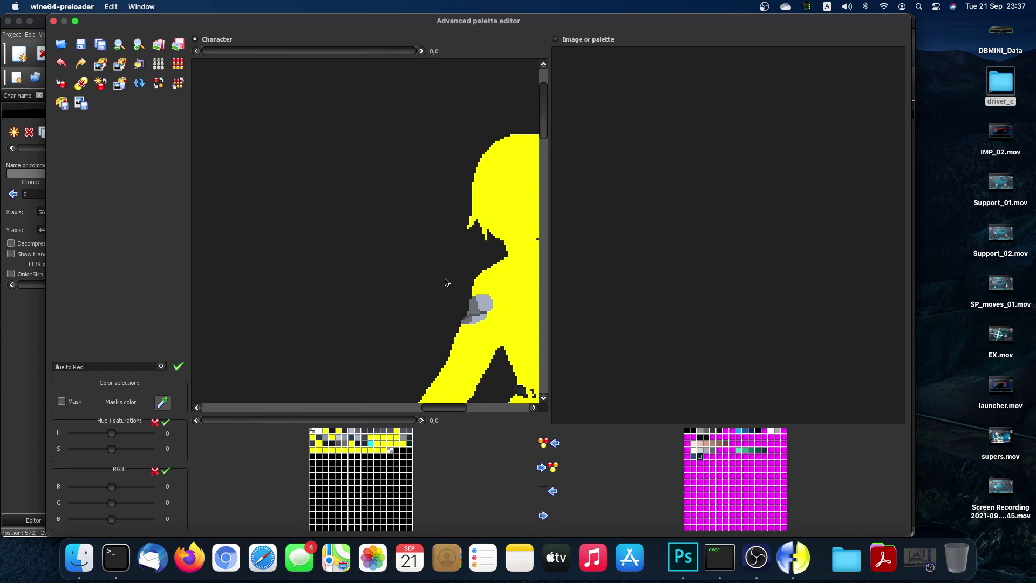
{"action": "scroll", "coordinate": [446, 281], "scroll_direction": "down", "scroll_amount": 3}
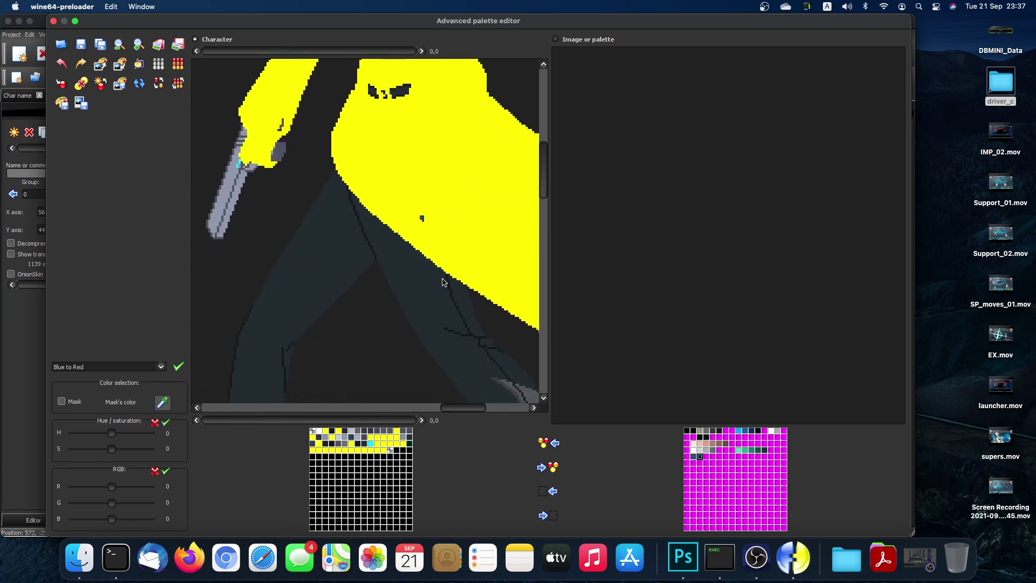
{"action": "scroll", "coordinate": [442, 281], "scroll_direction": "down", "scroll_amount": 3}
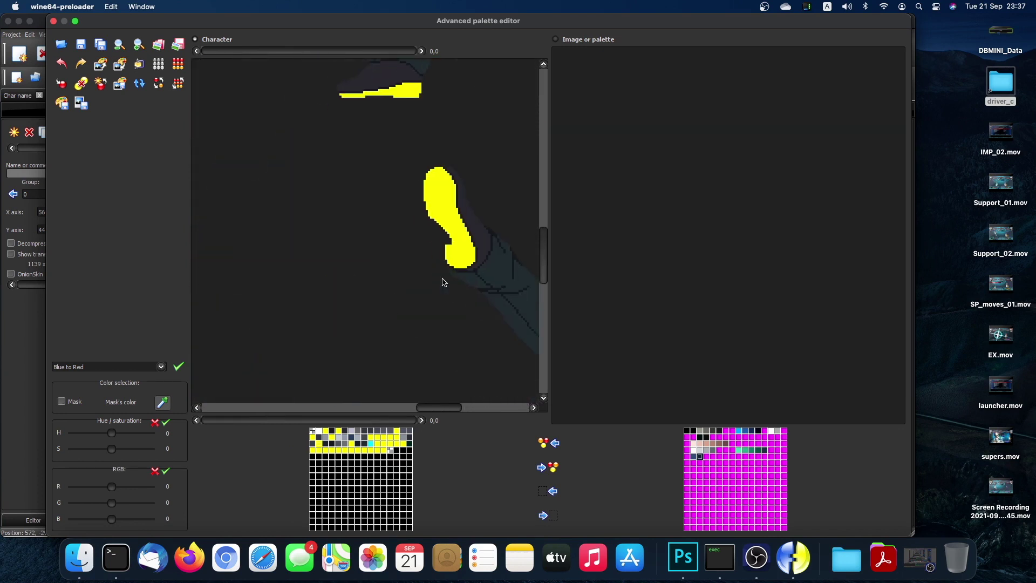
{"action": "scroll", "coordinate": [443, 280], "scroll_direction": "down", "scroll_amount": 3}
{"action": "scroll", "coordinate": [442, 281], "scroll_direction": "down", "scroll_amount": 3}
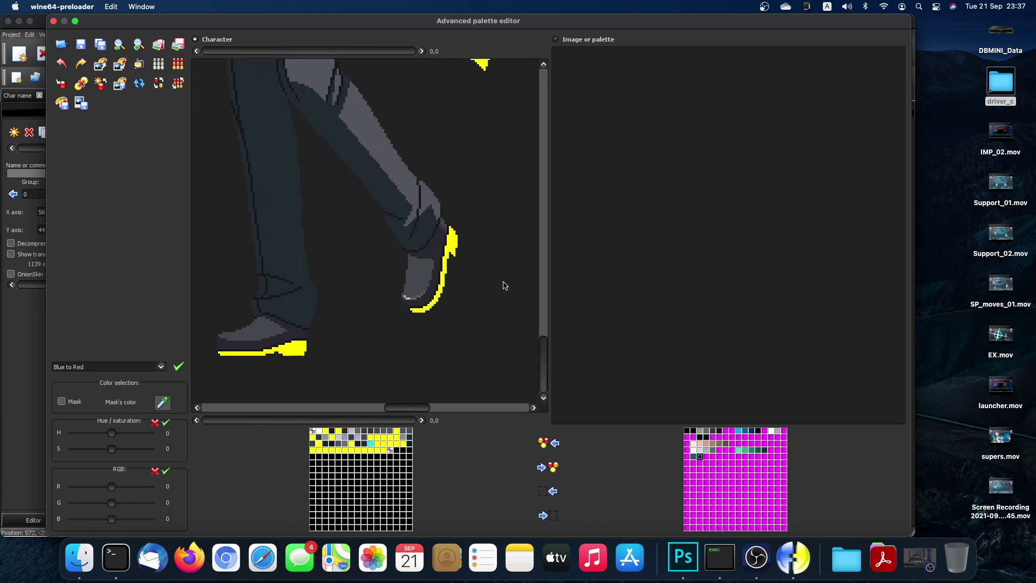
{"action": "scroll", "coordinate": [404, 298], "scroll_direction": "up", "scroll_amount": 5}
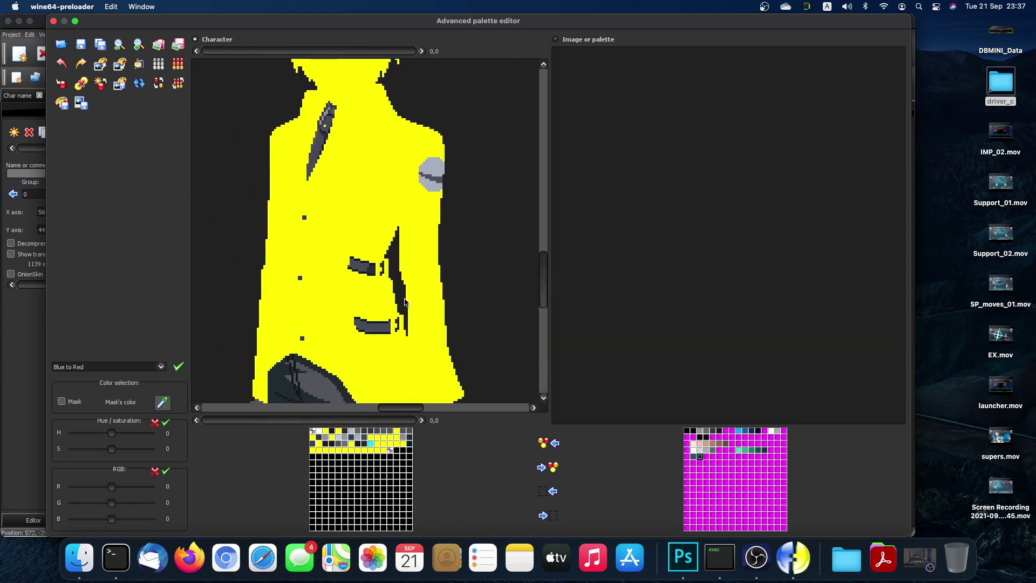
{"action": "scroll", "coordinate": [405, 299], "scroll_direction": "down", "scroll_amount": 5}
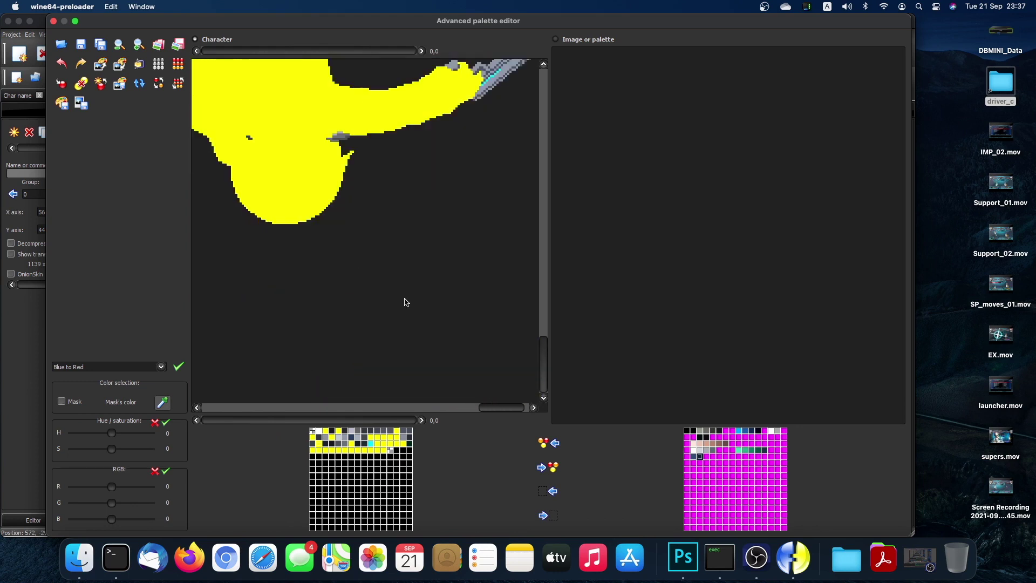
{"action": "scroll", "coordinate": [406, 302], "scroll_direction": "up", "scroll_amount": 5}
{"action": "scroll", "coordinate": [406, 302], "scroll_direction": "up", "scroll_amount": 5}
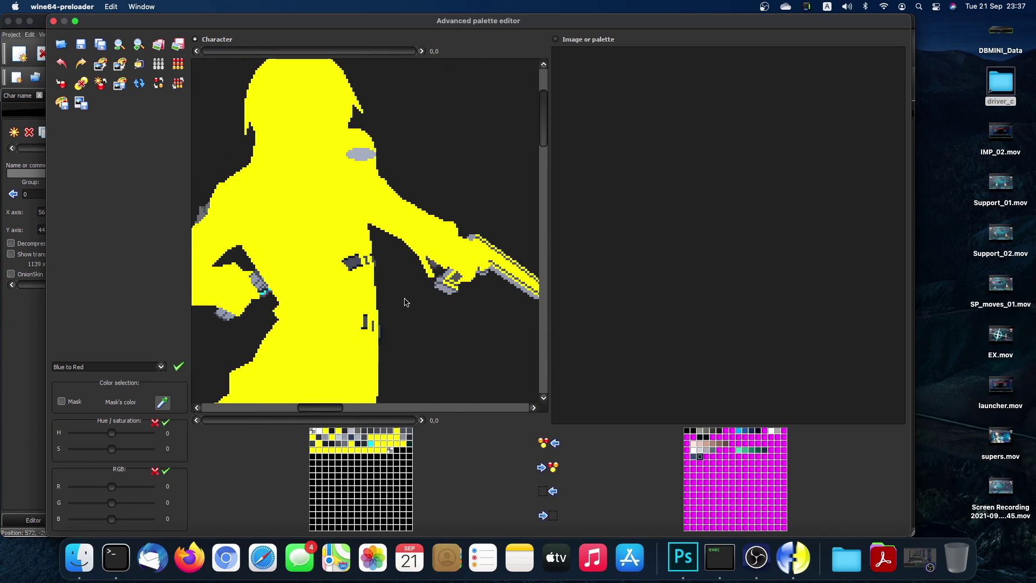
{"action": "scroll", "coordinate": [406, 303], "scroll_direction": "down", "scroll_amount": 5}
{"action": "scroll", "coordinate": [406, 303], "scroll_direction": "up", "scroll_amount": 5}
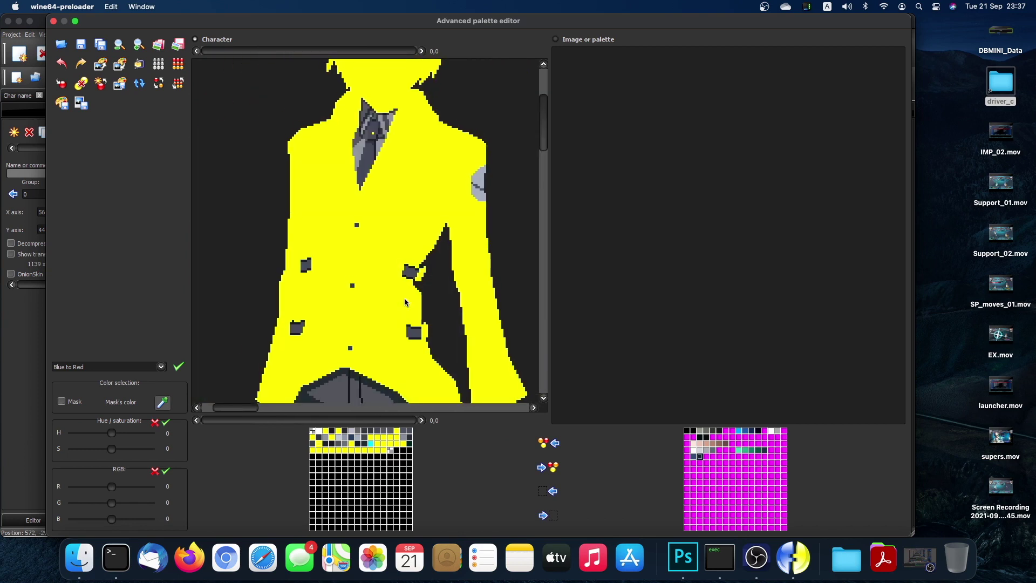
{"action": "key", "text": "ctrl+Right"}
{"action": "scroll", "coordinate": [405, 299], "scroll_direction": "left", "scroll_amount": 8}
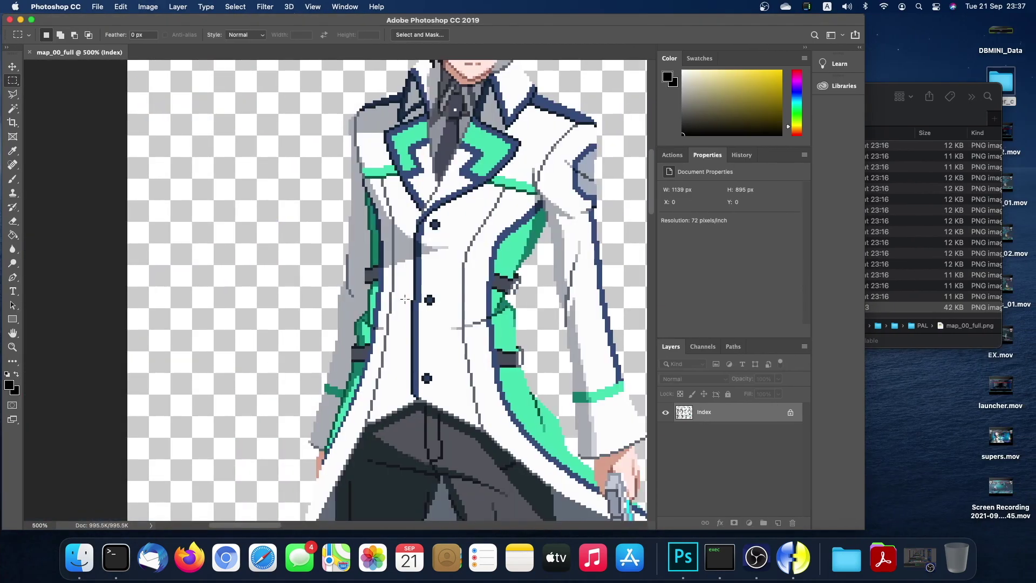
{"action": "key", "text": "ctrl+Left"}
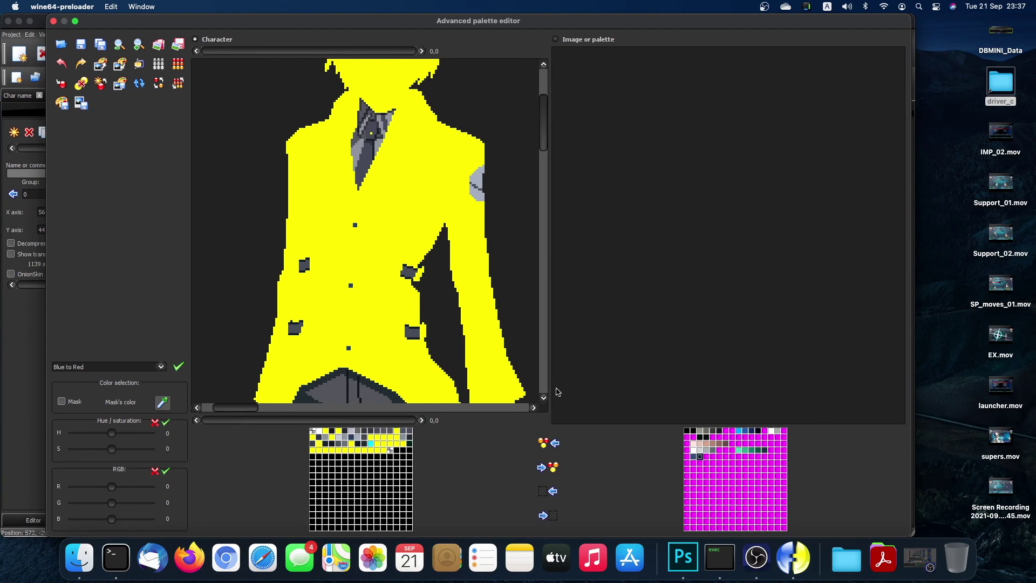
Sample coat pixels and copy the character palette's yellow into another image-palette entry.
{"action": "left_click", "coordinate": [720, 456]}
{"action": "left_click", "coordinate": [355, 224]}
{"action": "left_click", "coordinate": [305, 269]}
{"action": "left_click", "coordinate": [351, 437]}
{"action": "left_click", "coordinate": [546, 468]}
{"action": "double_click", "coordinate": [351, 437]}
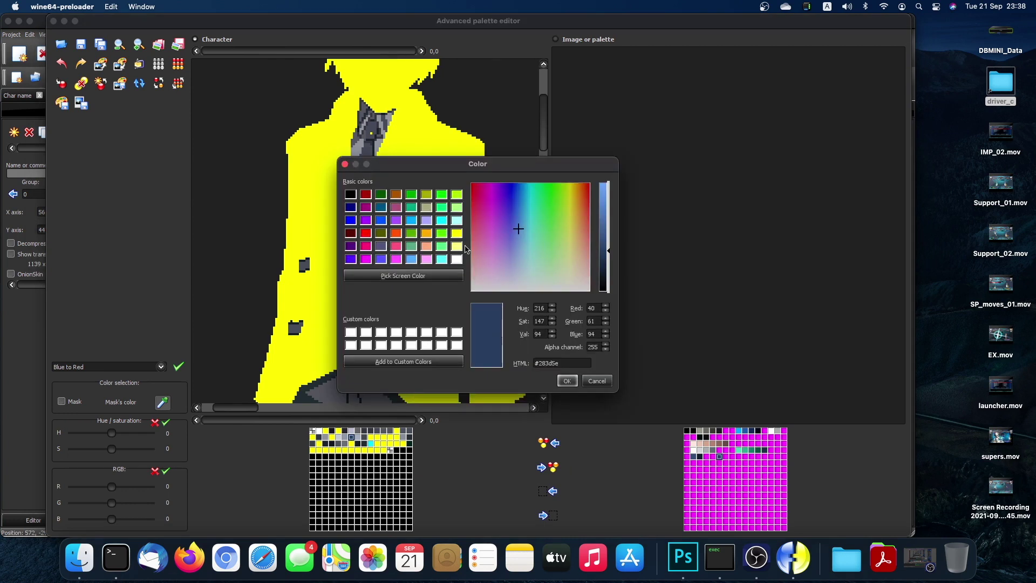
Set the selected palette colour to pale yellow and view the updated coat.
{"action": "left_click", "coordinate": [457, 247]}
{"action": "left_click", "coordinate": [567, 381]}
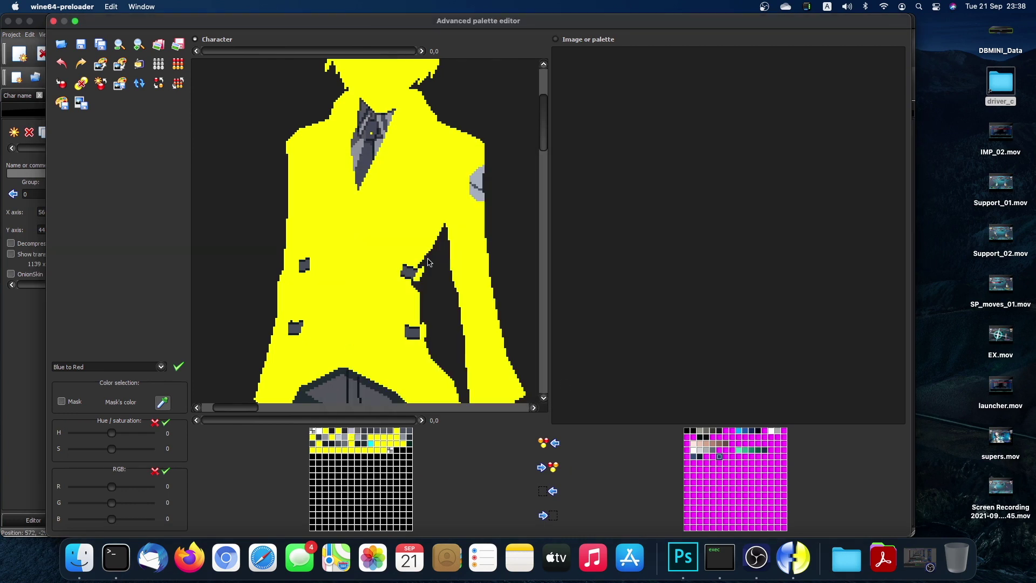
{"action": "scroll", "coordinate": [428, 262], "scroll_direction": "right", "scroll_amount": 5}
{"action": "scroll", "coordinate": [427, 258], "scroll_direction": "down", "scroll_amount": 10}
{"action": "scroll", "coordinate": [428, 258], "scroll_direction": "right", "scroll_amount": 5}
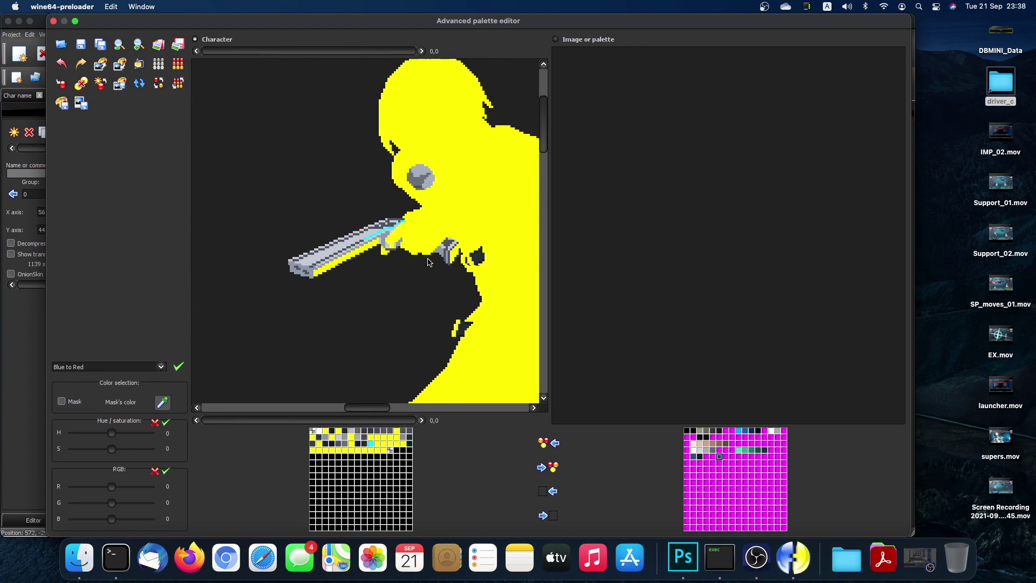
{"action": "scroll", "coordinate": [428, 263], "scroll_direction": "down", "scroll_amount": 10}
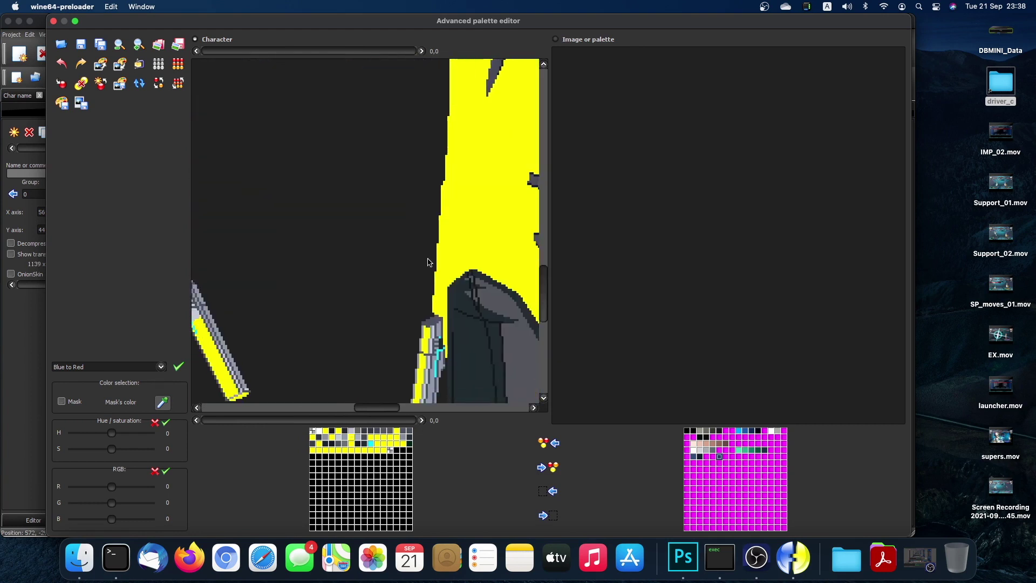
Check that the whole coat is yellow, then select a free magenta slot in the other palette.
{"action": "scroll", "coordinate": [428, 263], "scroll_direction": "left", "scroll_amount": 10}
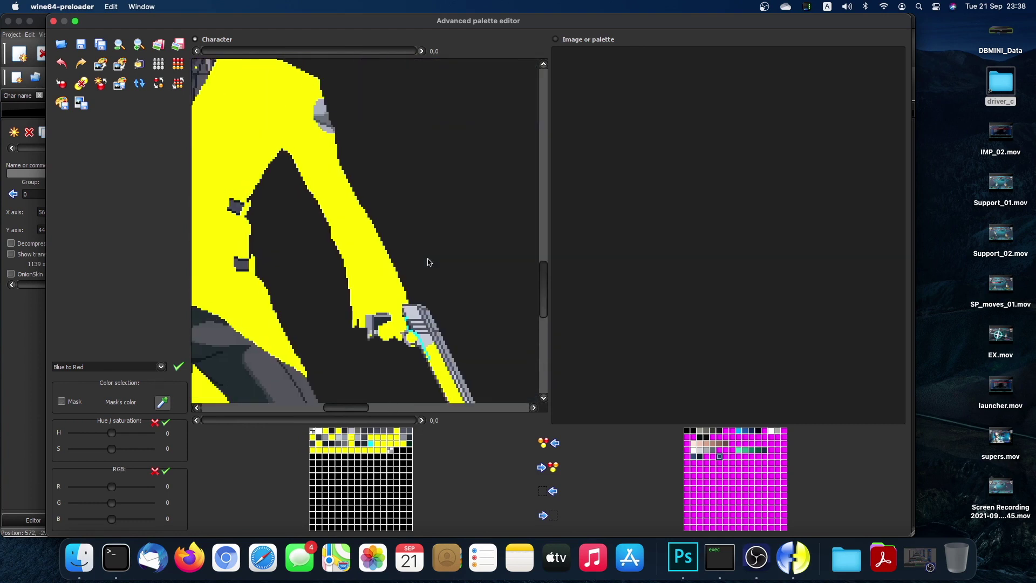
{"action": "scroll", "coordinate": [428, 263], "scroll_direction": "up", "scroll_amount": 10}
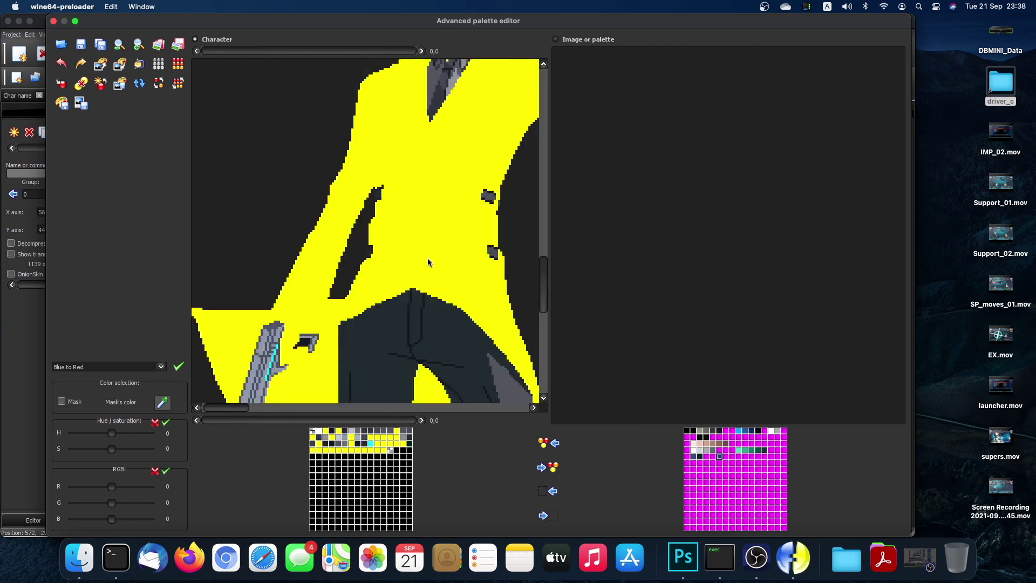
{"action": "scroll", "coordinate": [428, 263], "scroll_direction": "down", "scroll_amount": 10}
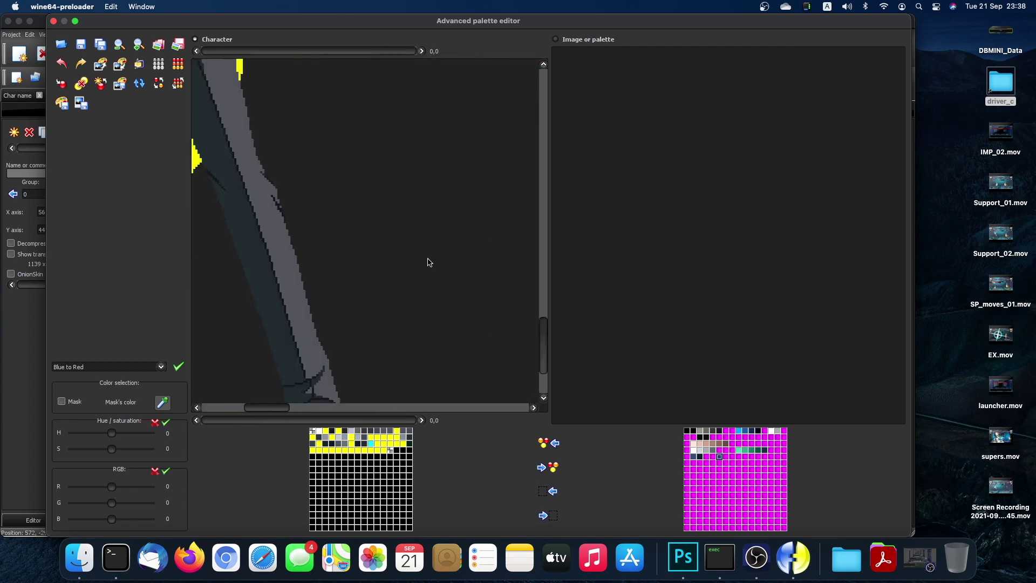
{"action": "scroll", "coordinate": [428, 263], "scroll_direction": "up", "scroll_amount": 15}
{"action": "scroll", "coordinate": [428, 263], "scroll_direction": "down", "scroll_amount": 5}
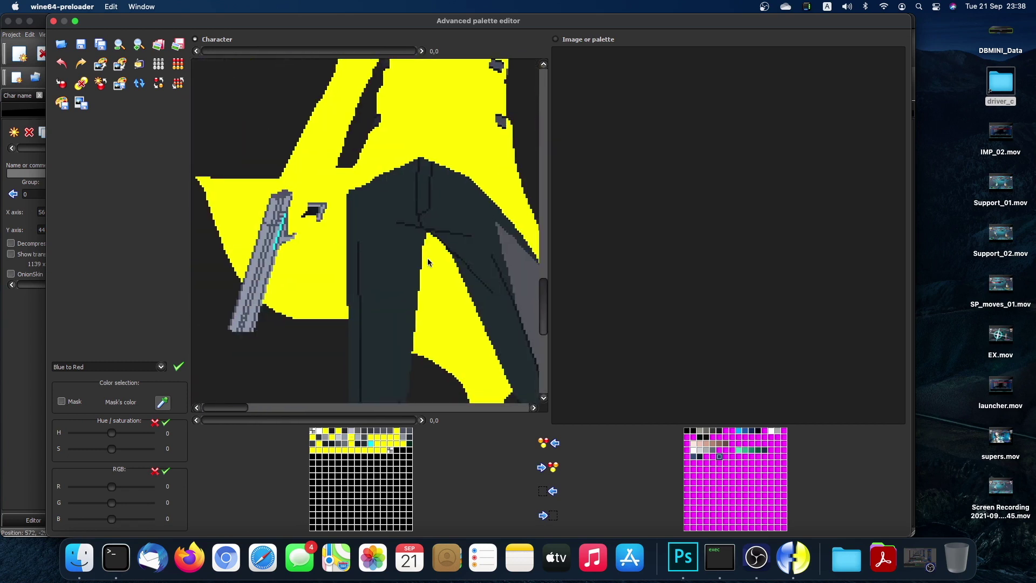
{"action": "scroll", "coordinate": [428, 263], "scroll_direction": "down", "scroll_amount": 5}
{"action": "scroll", "coordinate": [428, 263], "scroll_direction": "up", "scroll_amount": 15}
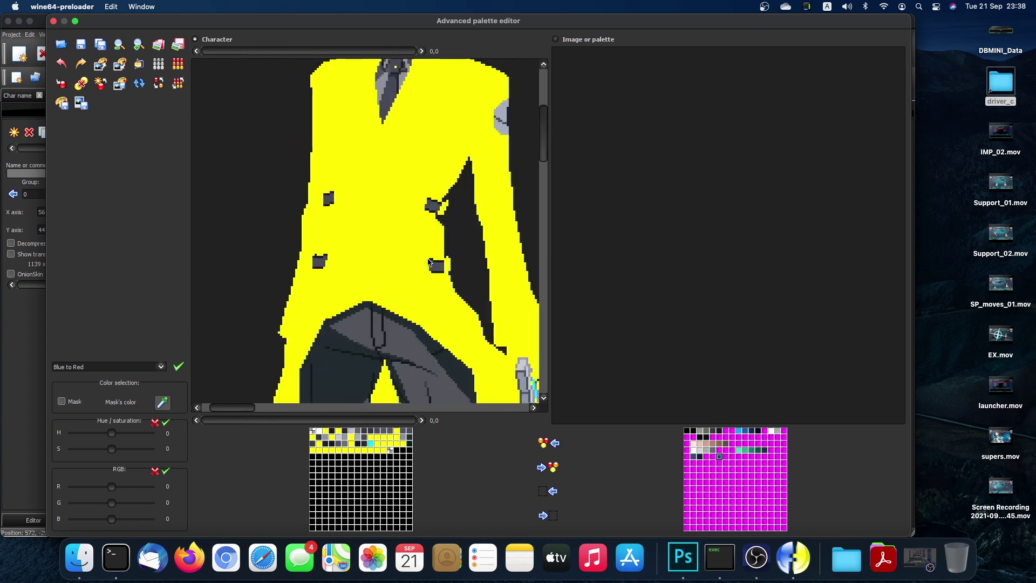
{"action": "scroll", "coordinate": [429, 263], "scroll_direction": "down", "scroll_amount": 3}
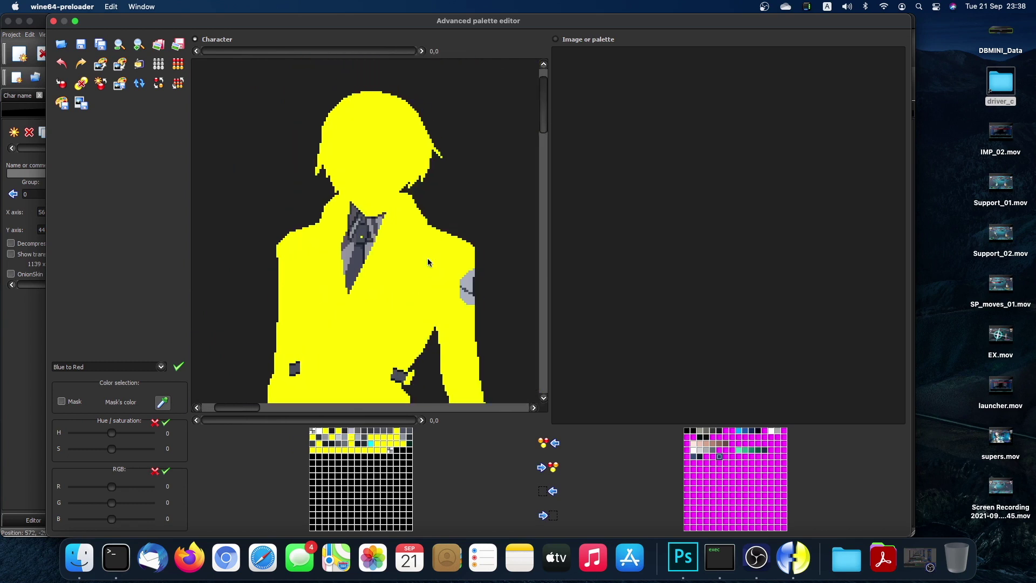
{"action": "scroll", "coordinate": [429, 263], "scroll_direction": "up", "scroll_amount": 4}
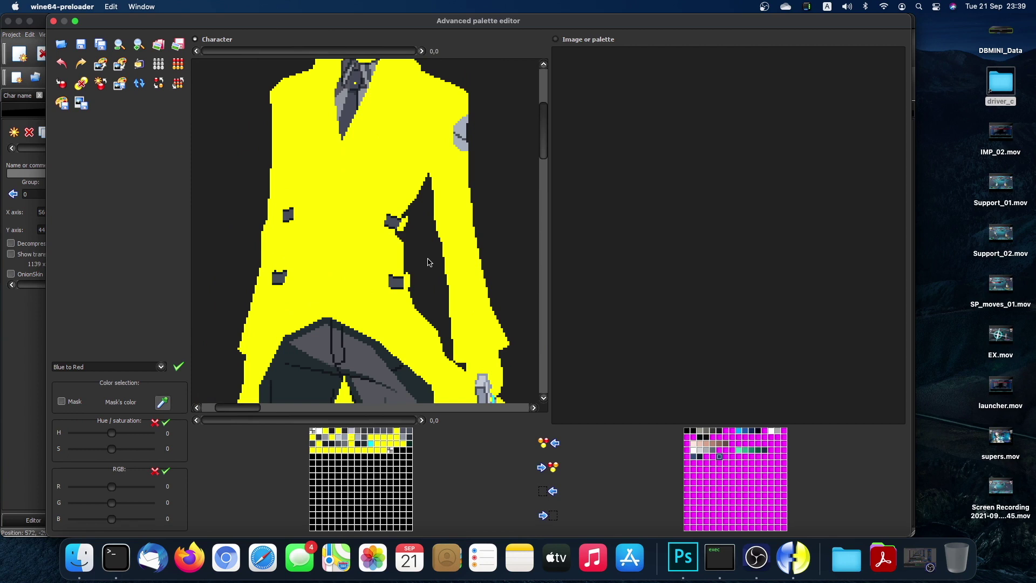
{"action": "scroll", "coordinate": [452, 270], "scroll_direction": "right", "scroll_amount": 5}
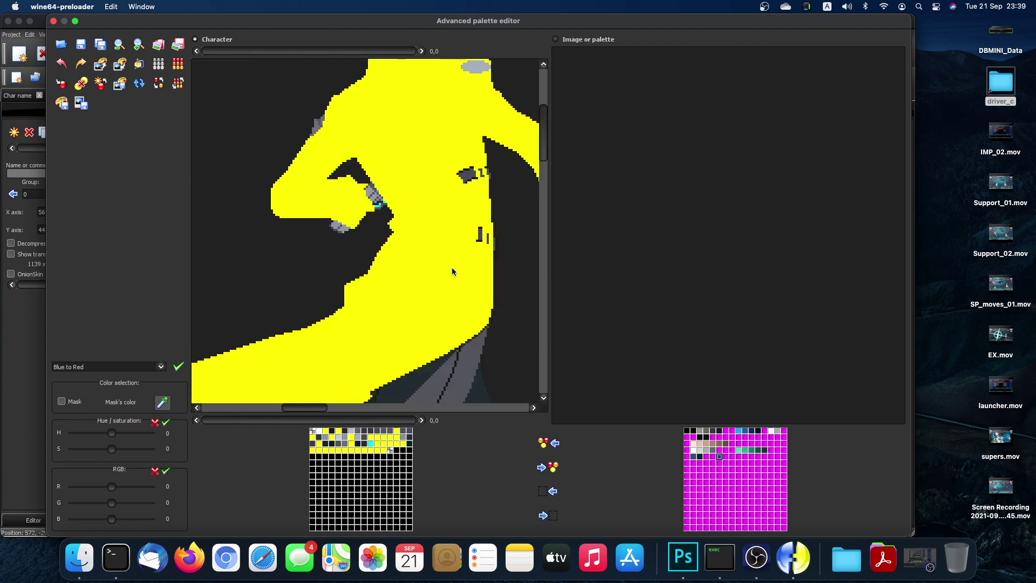
{"action": "scroll", "coordinate": [453, 270], "scroll_direction": "right", "scroll_amount": 3}
{"action": "scroll", "coordinate": [452, 270], "scroll_direction": "left", "scroll_amount": 8}
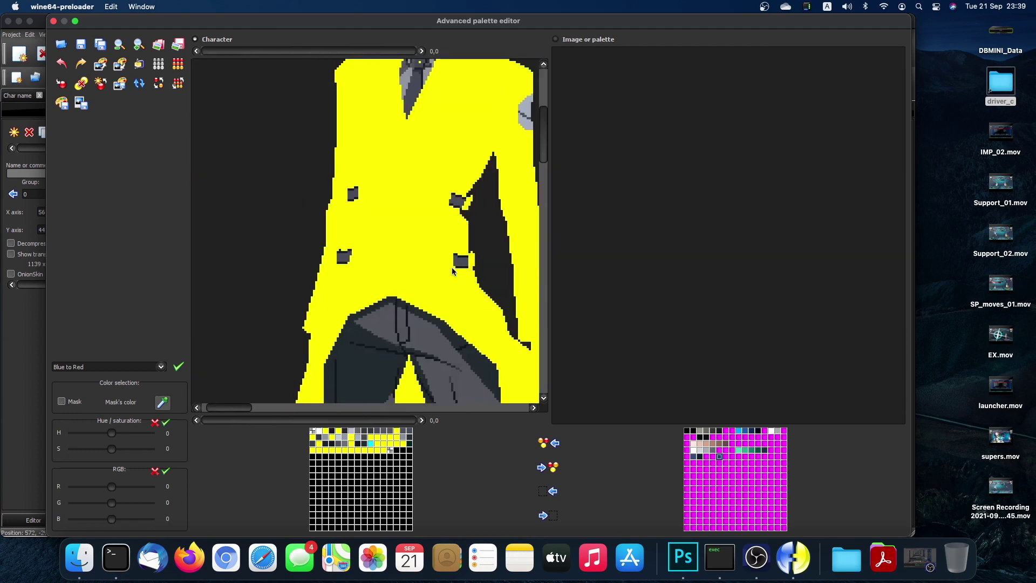
{"action": "scroll", "coordinate": [452, 270], "scroll_direction": "right", "scroll_amount": 1}
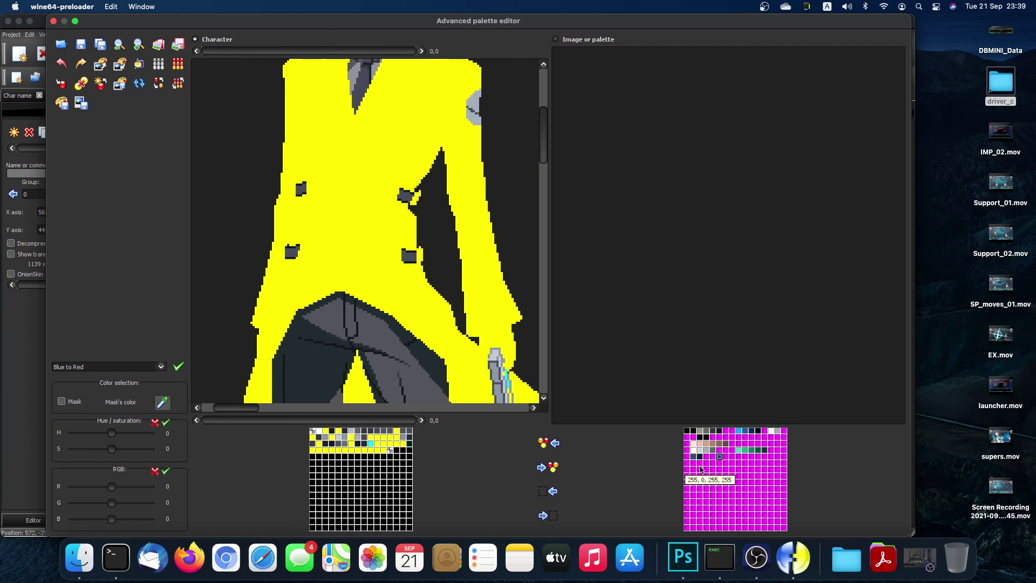
{"action": "left_click", "coordinate": [739, 456]}
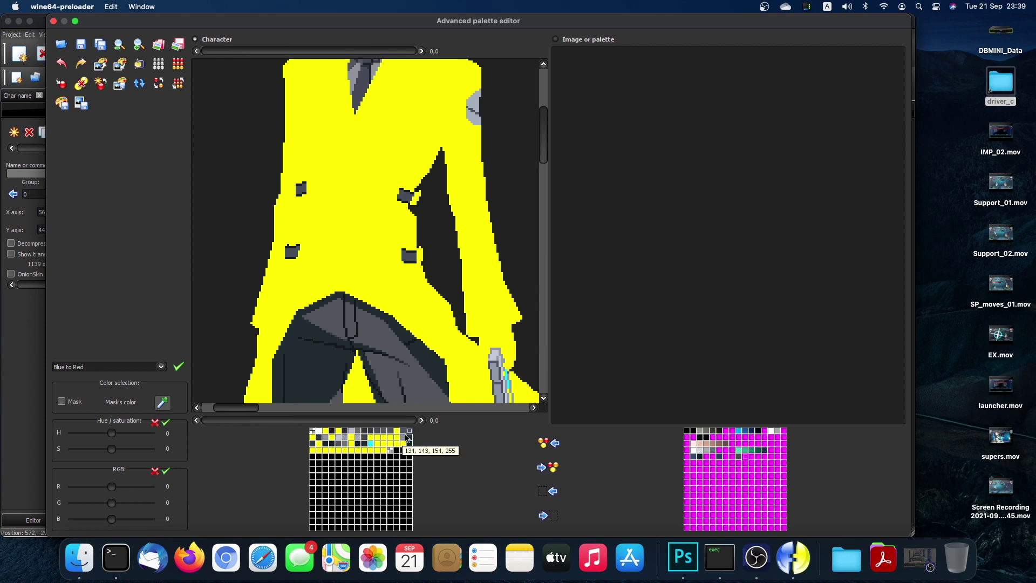
Turn the grey coat-button shade yellow and copy it into the other palette.
{"action": "double_click", "coordinate": [410, 431]}
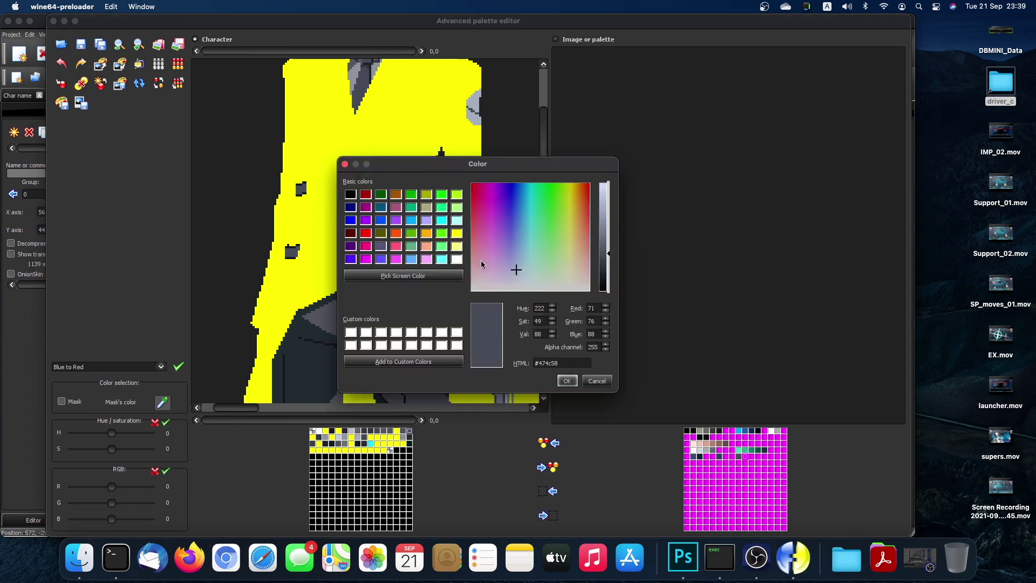
{"action": "left_click", "coordinate": [457, 236]}
{"action": "left_click", "coordinate": [567, 381]}
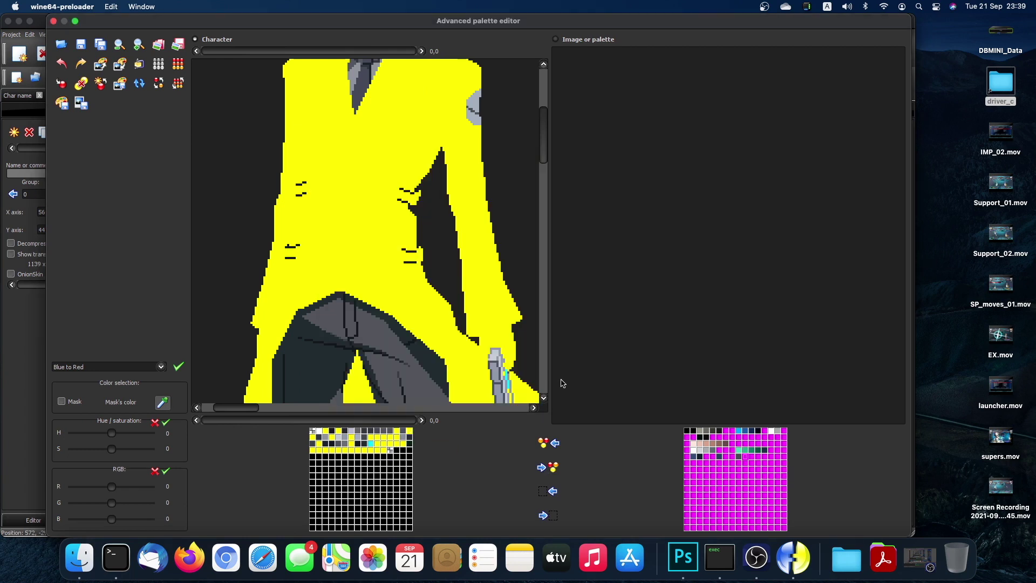
{"action": "scroll", "coordinate": [469, 293], "scroll_direction": "right", "scroll_amount": 10}
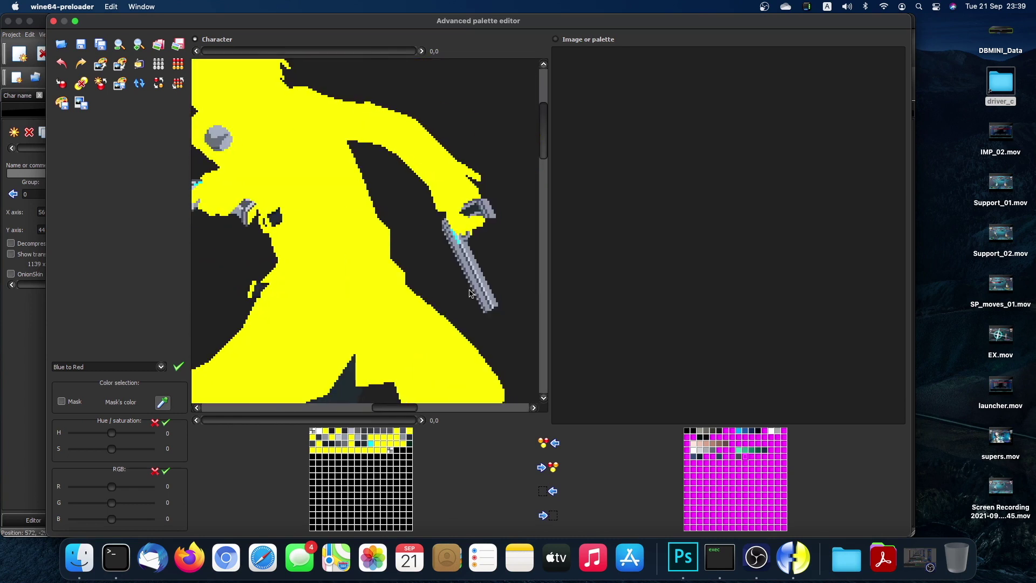
{"action": "scroll", "coordinate": [469, 293], "scroll_direction": "down", "scroll_amount": 5}
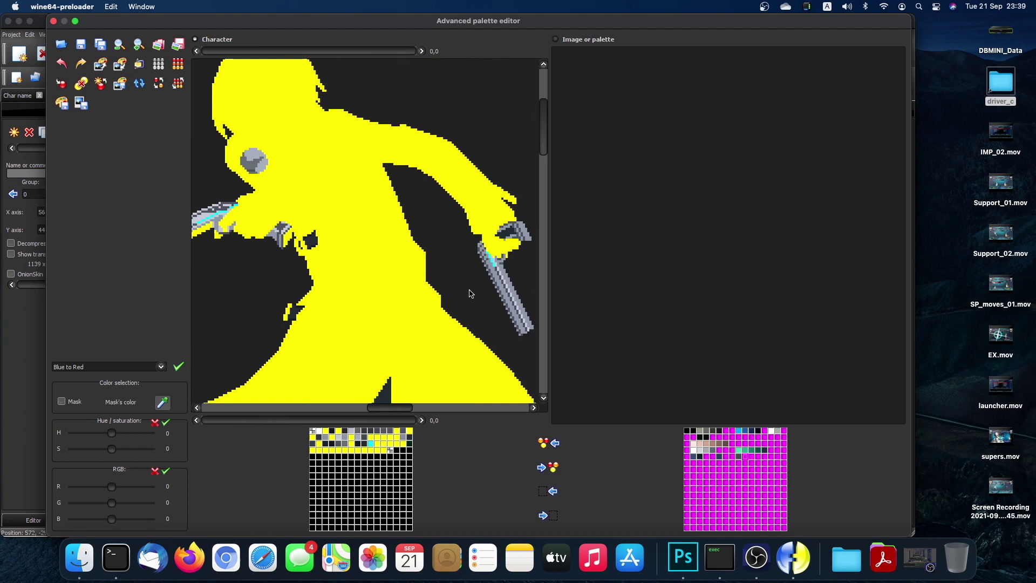
{"action": "scroll", "coordinate": [470, 293], "scroll_direction": "down", "scroll_amount": 15}
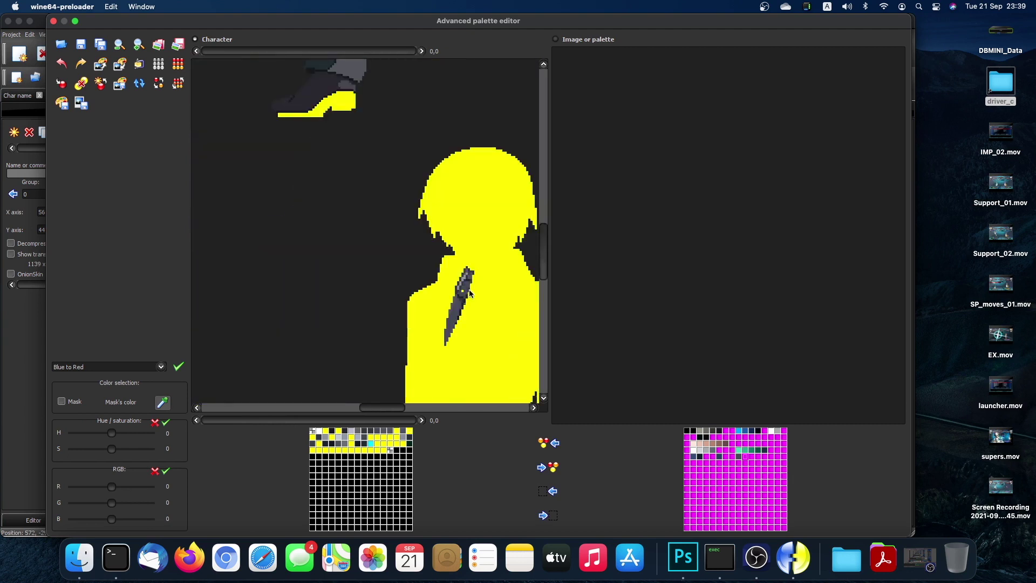
{"action": "scroll", "coordinate": [470, 293], "scroll_direction": "right", "scroll_amount": 2}
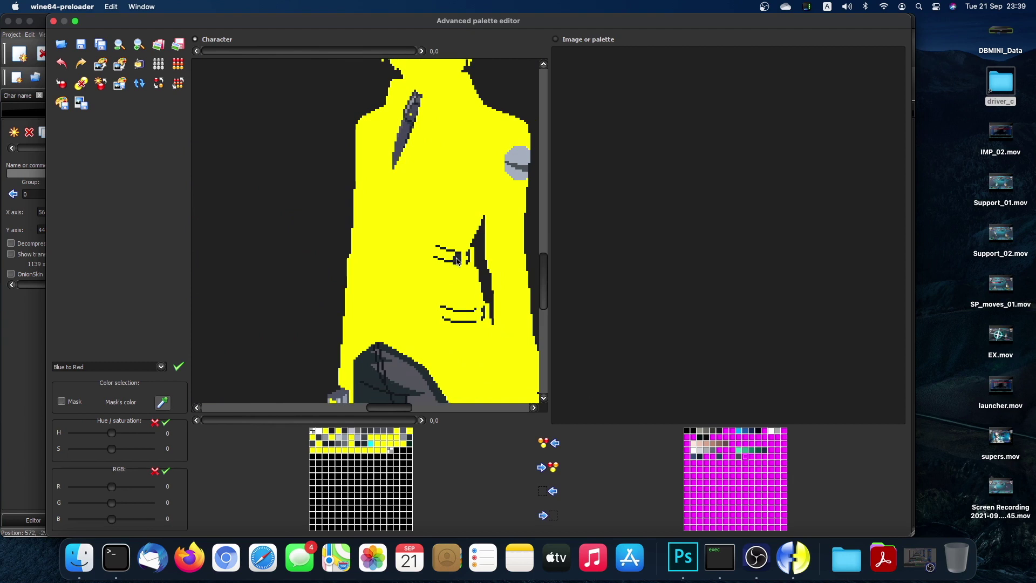
{"action": "left_click", "coordinate": [550, 469]}
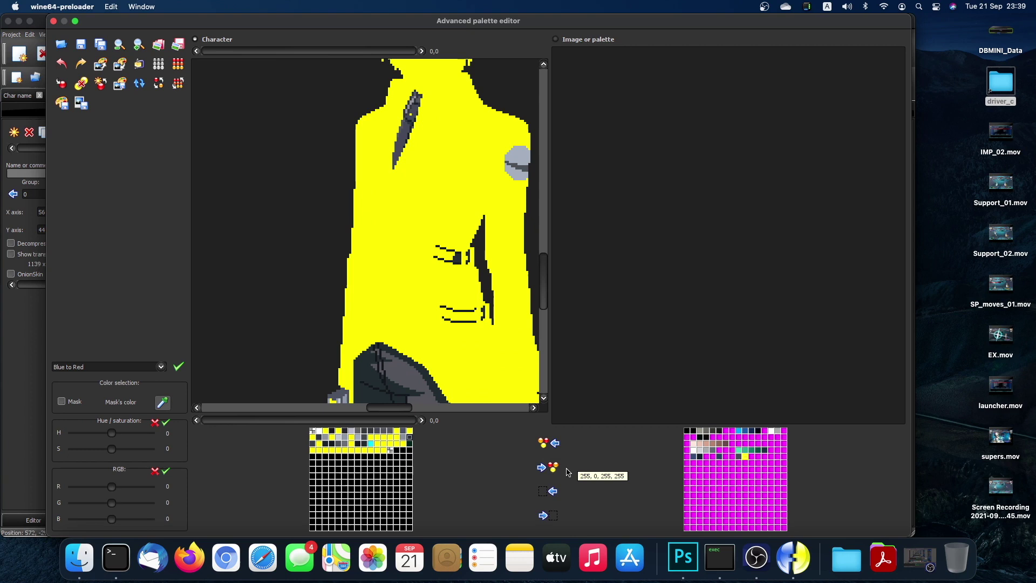
Copy yellow into the next slot of the other palette and make the dark pocket shade yellow.
{"action": "left_click", "coordinate": [548, 468]}
{"action": "left_click", "coordinate": [752, 457]}
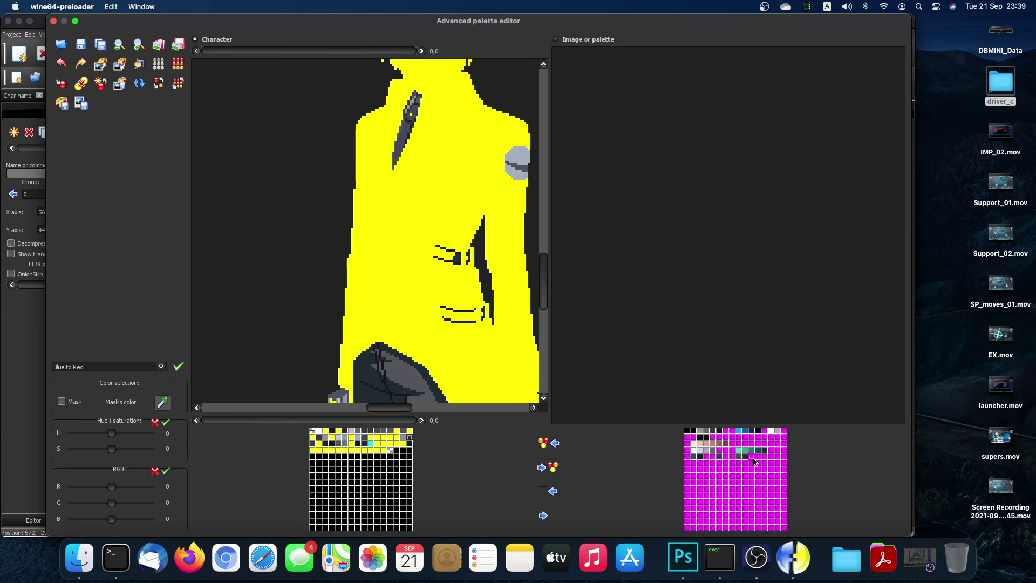
{"action": "double_click", "coordinate": [411, 439]}
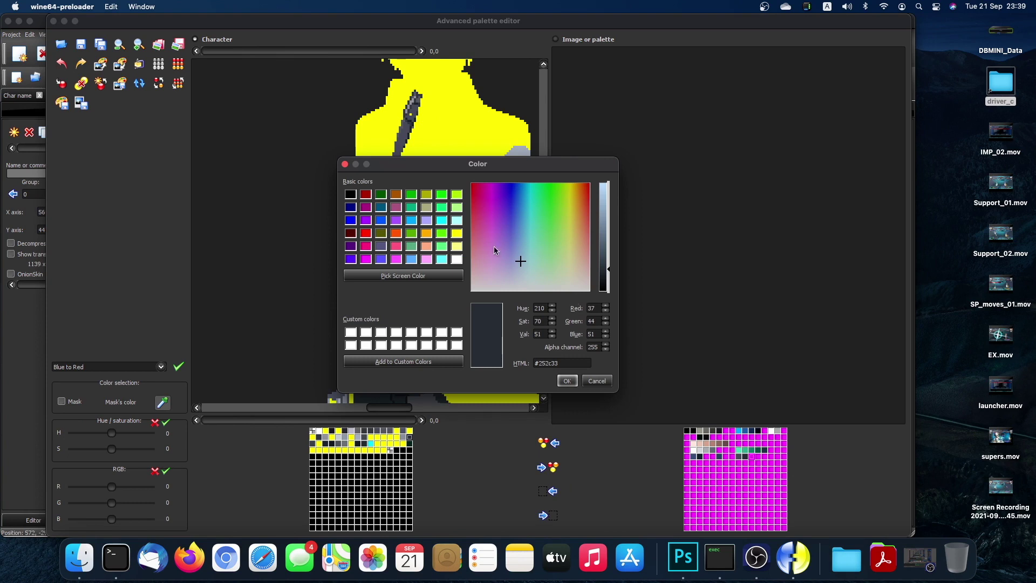
{"action": "left_click", "coordinate": [457, 233]}
{"action": "left_click", "coordinate": [568, 380]}
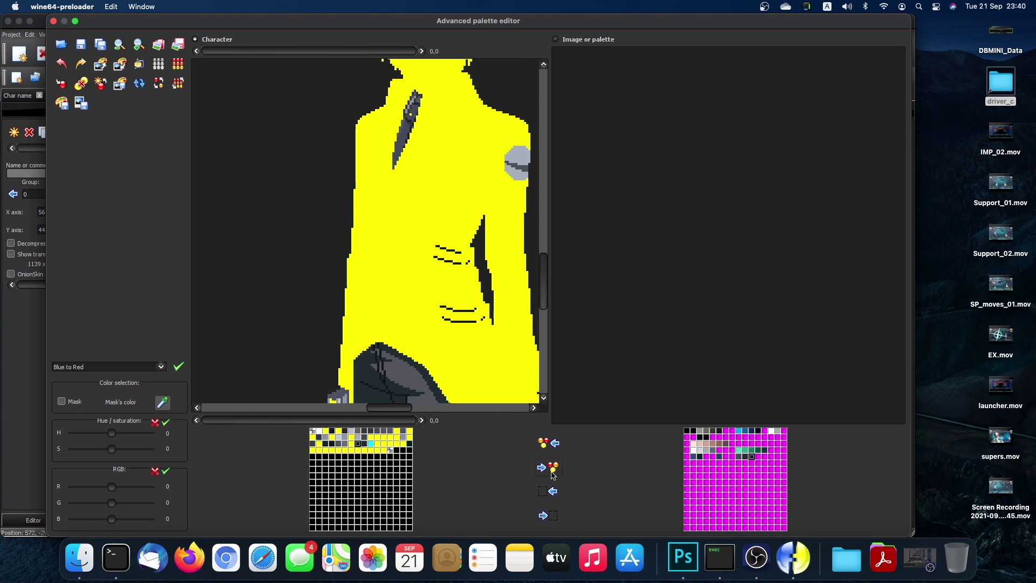
Set the darkest remaining coat shade to yellow, clearing the last coat lines.
{"action": "double_click", "coordinate": [358, 443]}
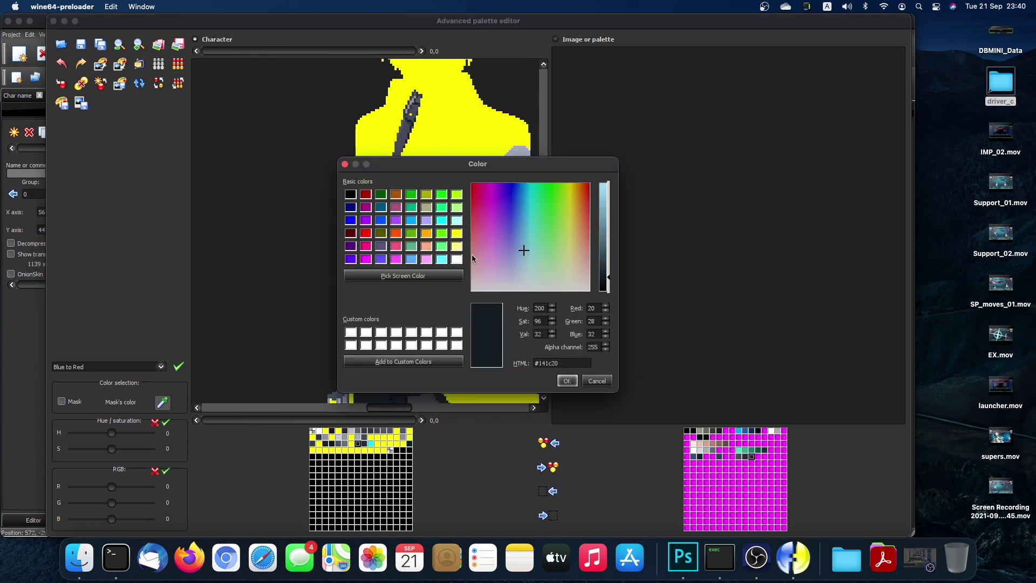
{"action": "left_click", "coordinate": [457, 233]}
{"action": "left_click", "coordinate": [567, 381]}
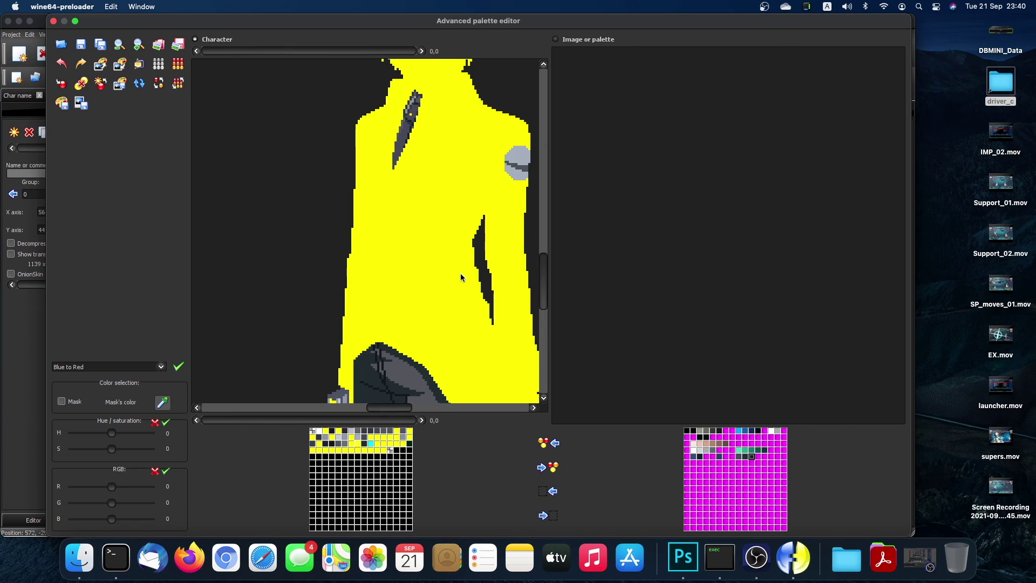
{"action": "scroll", "coordinate": [461, 278], "scroll_direction": "down", "scroll_amount": 10}
{"action": "scroll", "coordinate": [462, 278], "scroll_direction": "right", "scroll_amount": 10}
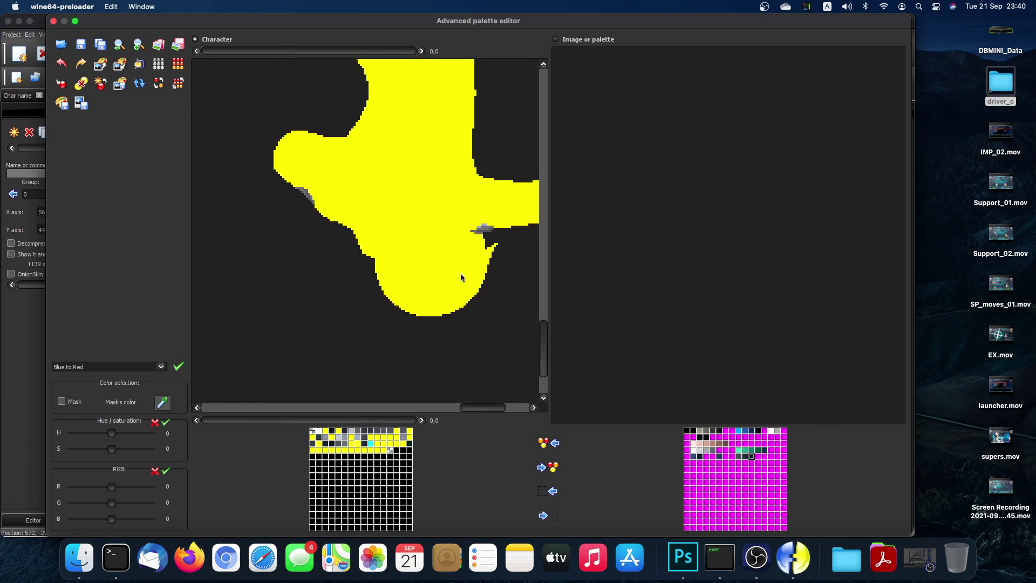
{"action": "scroll", "coordinate": [462, 278], "scroll_direction": "up", "scroll_amount": 5}
{"action": "scroll", "coordinate": [462, 278], "scroll_direction": "left", "scroll_amount": 10}
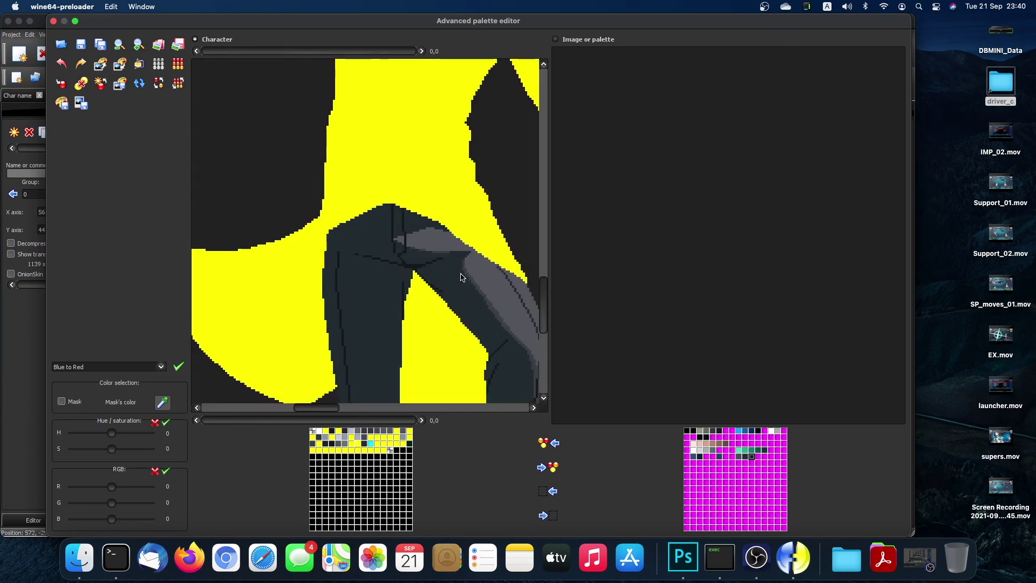
{"action": "scroll", "coordinate": [461, 278], "scroll_direction": "left", "scroll_amount": 5}
{"action": "scroll", "coordinate": [462, 278], "scroll_direction": "up", "scroll_amount": 5}
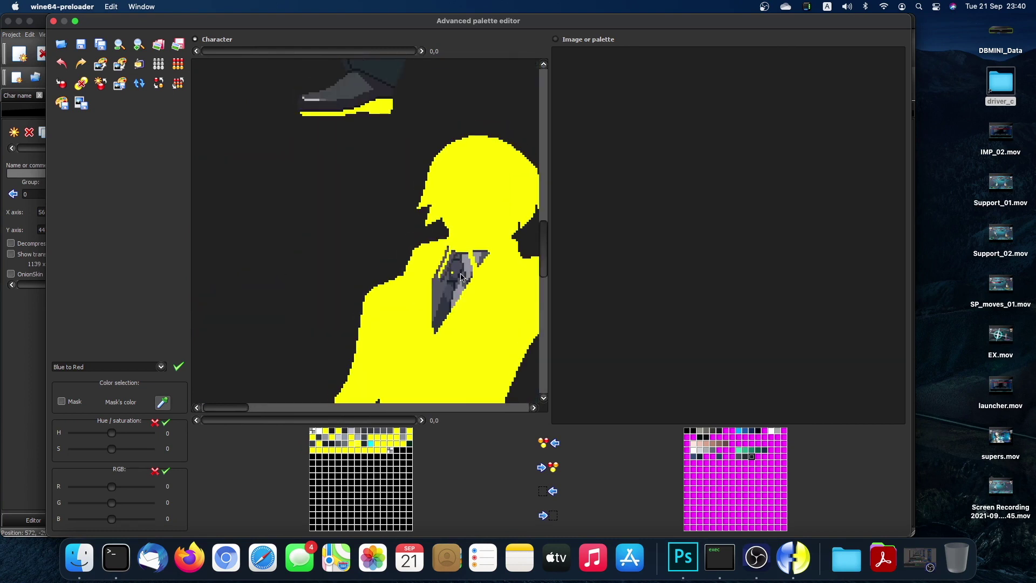
{"action": "scroll", "coordinate": [462, 277], "scroll_direction": "down", "scroll_amount": 5}
{"action": "scroll", "coordinate": [461, 277], "scroll_direction": "up", "scroll_amount": 10}
{"action": "scroll", "coordinate": [462, 277], "scroll_direction": "right", "scroll_amount": 5}
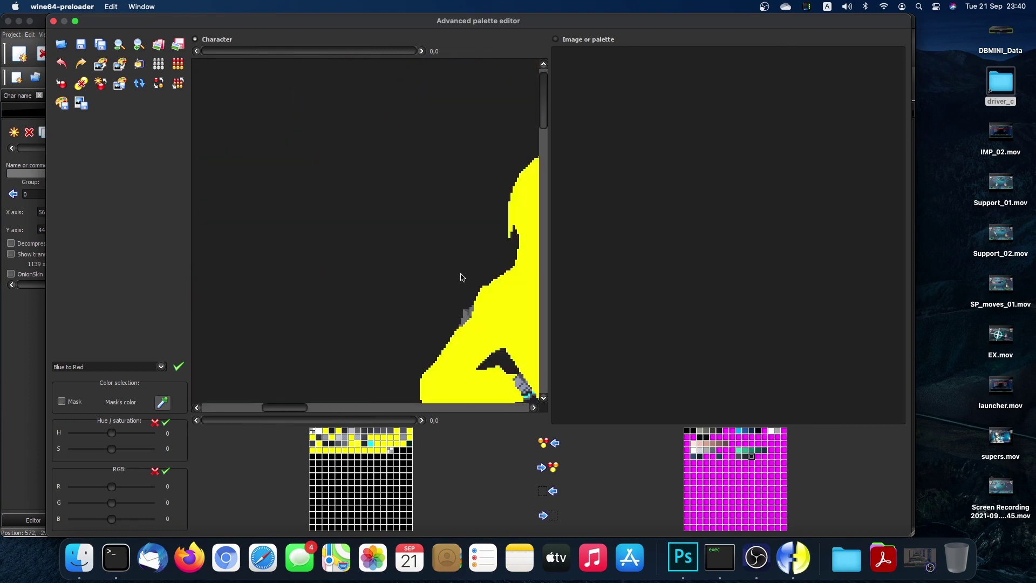
{"action": "scroll", "coordinate": [461, 277], "scroll_direction": "right", "scroll_amount": 5}
{"action": "scroll", "coordinate": [461, 277], "scroll_direction": "down", "scroll_amount": 5}
{"action": "scroll", "coordinate": [462, 278], "scroll_direction": "down", "scroll_amount": 5}
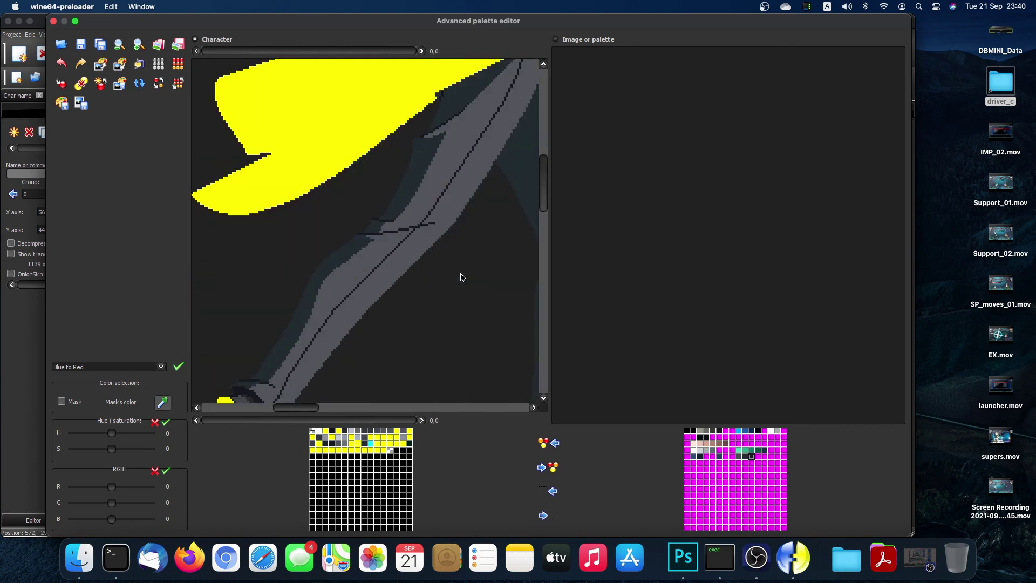
{"action": "scroll", "coordinate": [462, 277], "scroll_direction": "up", "scroll_amount": 5}
{"action": "scroll", "coordinate": [462, 276], "scroll_direction": "right", "scroll_amount": 5}
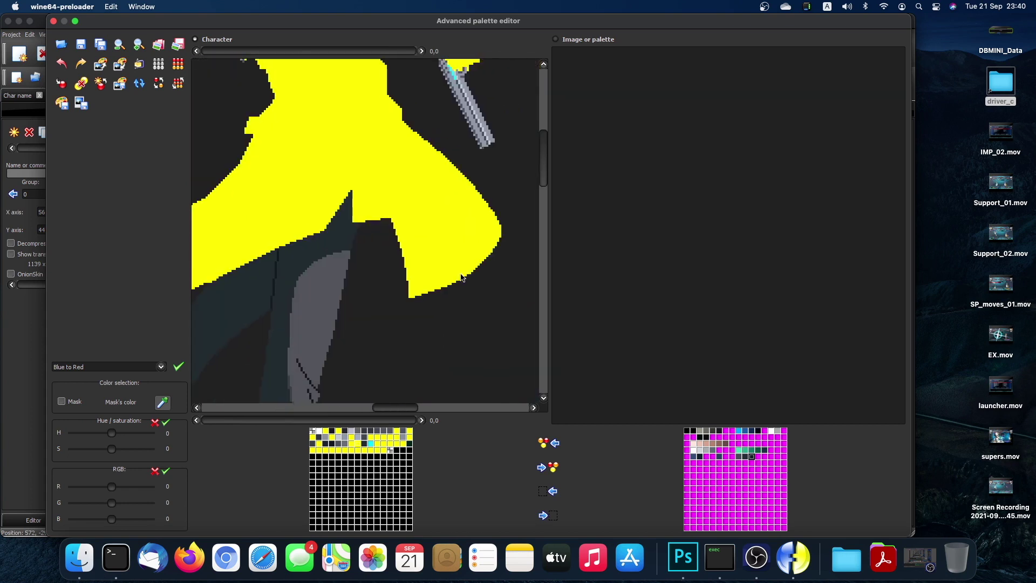
{"action": "scroll", "coordinate": [462, 277], "scroll_direction": "right", "scroll_amount": 5}
{"action": "scroll", "coordinate": [462, 277], "scroll_direction": "down", "scroll_amount": 3}
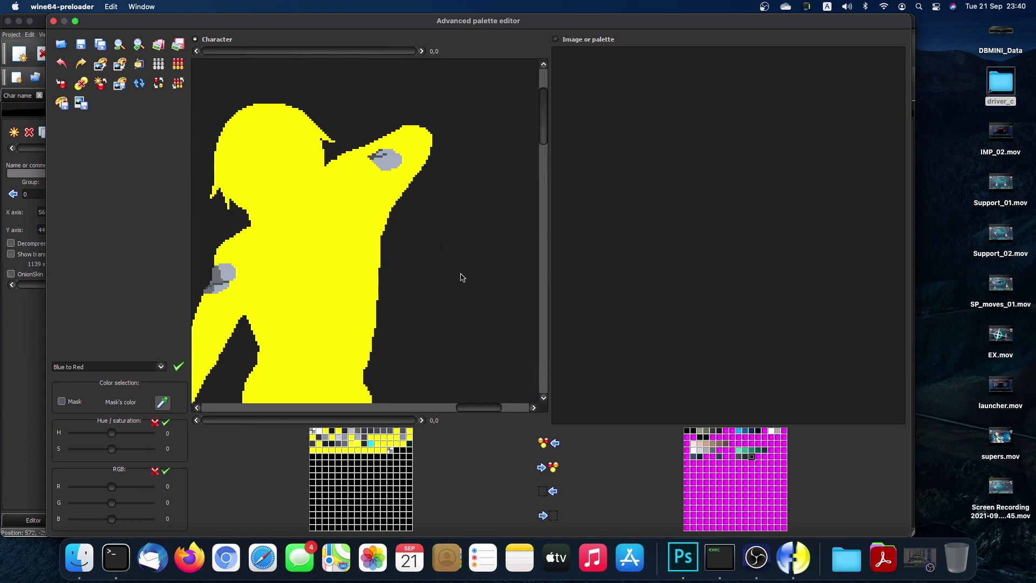
{"action": "scroll", "coordinate": [461, 277], "scroll_direction": "down", "scroll_amount": 10}
{"action": "scroll", "coordinate": [462, 278], "scroll_direction": "left", "scroll_amount": 3}
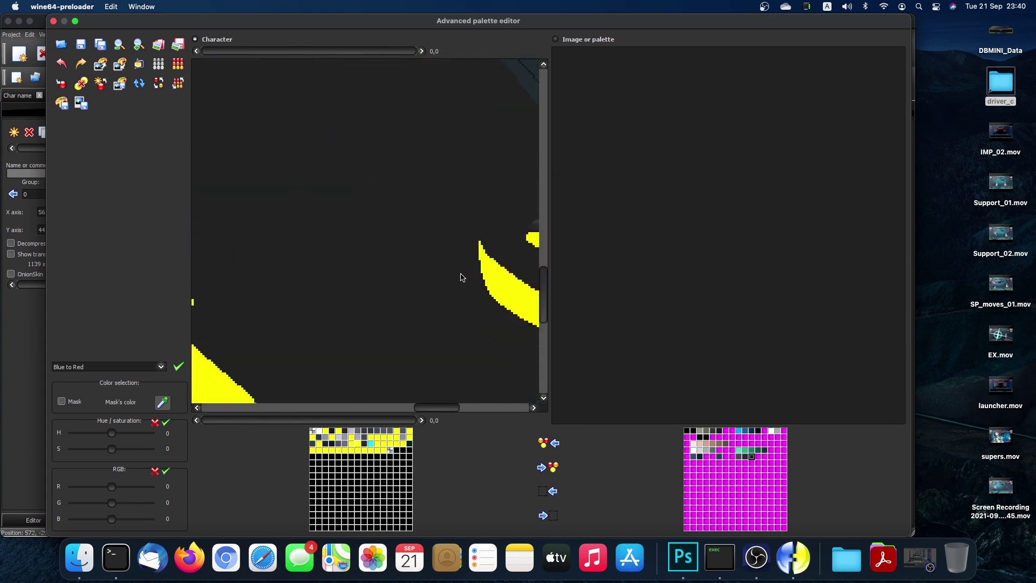
{"action": "scroll", "coordinate": [461, 277], "scroll_direction": "down", "scroll_amount": 5}
{"action": "scroll", "coordinate": [462, 277], "scroll_direction": "right", "scroll_amount": 3}
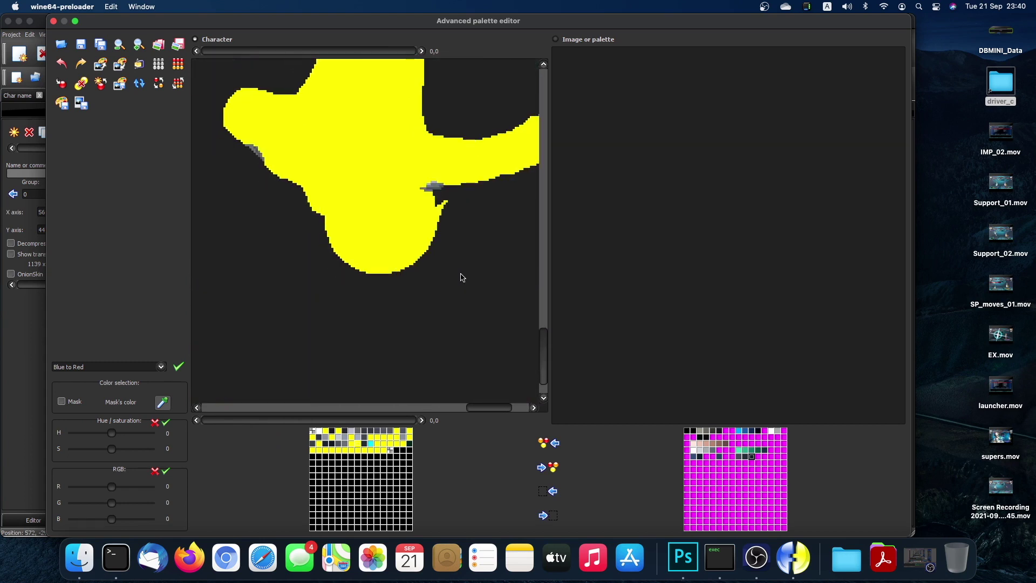
{"action": "scroll", "coordinate": [461, 277], "scroll_direction": "left", "scroll_amount": 5}
{"action": "scroll", "coordinate": [461, 278], "scroll_direction": "up", "scroll_amount": 5}
{"action": "scroll", "coordinate": [461, 278], "scroll_direction": "left", "scroll_amount": 8}
{"action": "scroll", "coordinate": [462, 277], "scroll_direction": "down", "scroll_amount": 2}
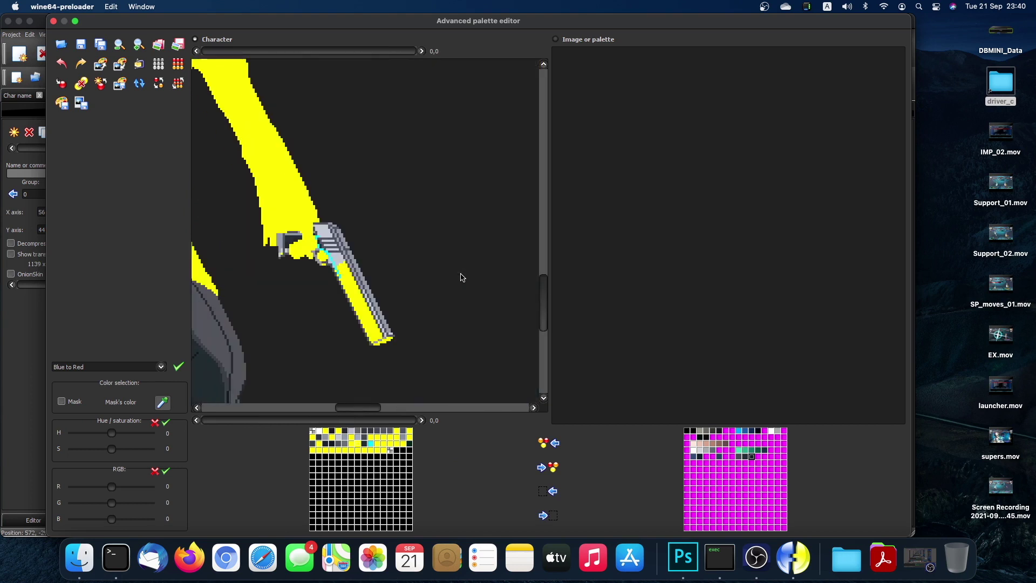
{"action": "scroll", "coordinate": [461, 275], "scroll_direction": "down", "scroll_amount": 3}
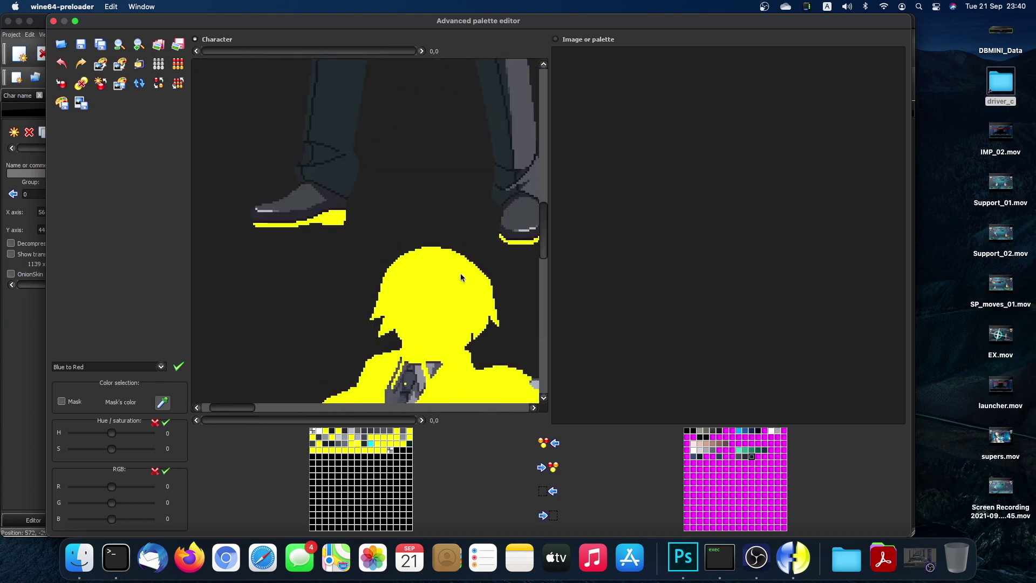
{"action": "scroll", "coordinate": [461, 275], "scroll_direction": "up", "scroll_amount": 12}
{"action": "scroll", "coordinate": [461, 278], "scroll_direction": "down", "scroll_amount": 4}
{"action": "scroll", "coordinate": [461, 277], "scroll_direction": "right", "scroll_amount": 3}
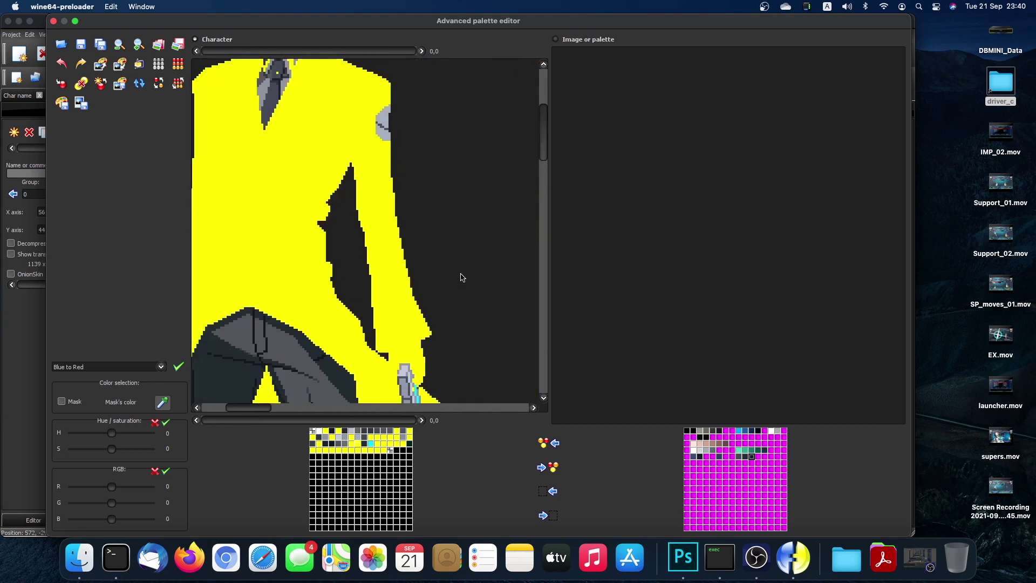
{"action": "scroll", "coordinate": [461, 278], "scroll_direction": "up", "scroll_amount": 1}
{"action": "scroll", "coordinate": [461, 277], "scroll_direction": "left", "scroll_amount": 1}
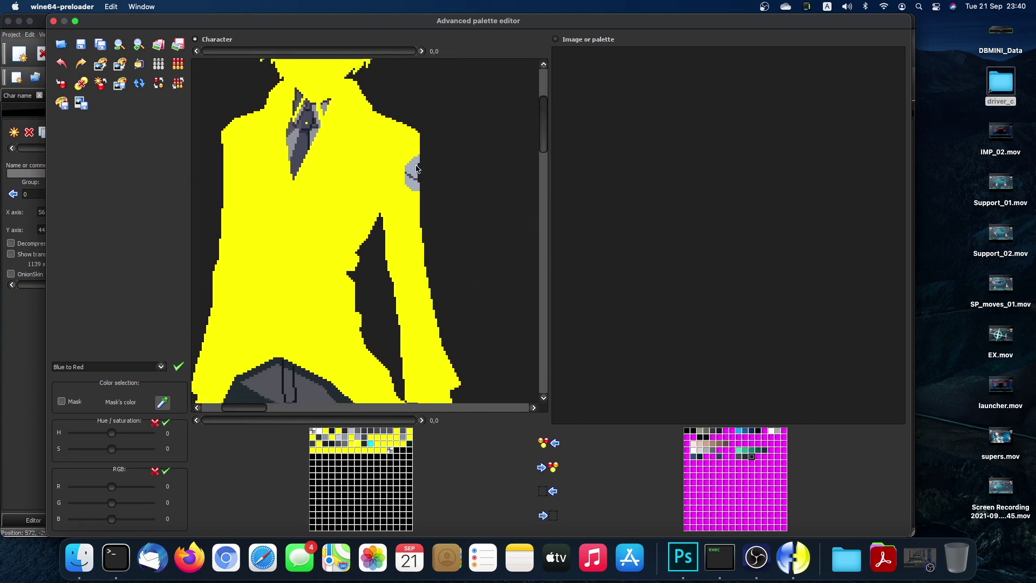
{"action": "left_click", "coordinate": [761, 471]}
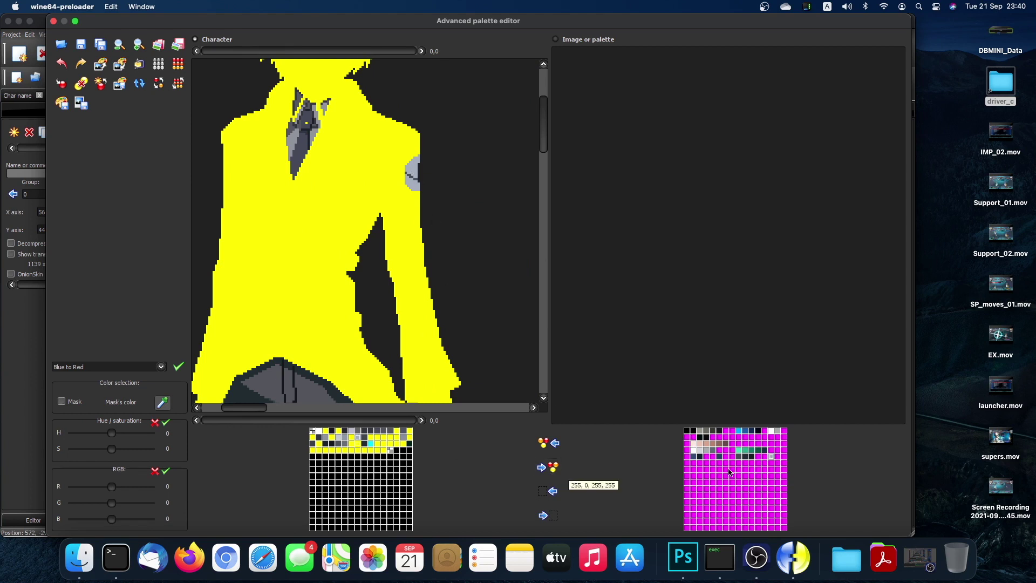
Turn the first grey palette colour pure yellow and copy it into the other palette.
{"action": "double_click", "coordinate": [359, 438]}
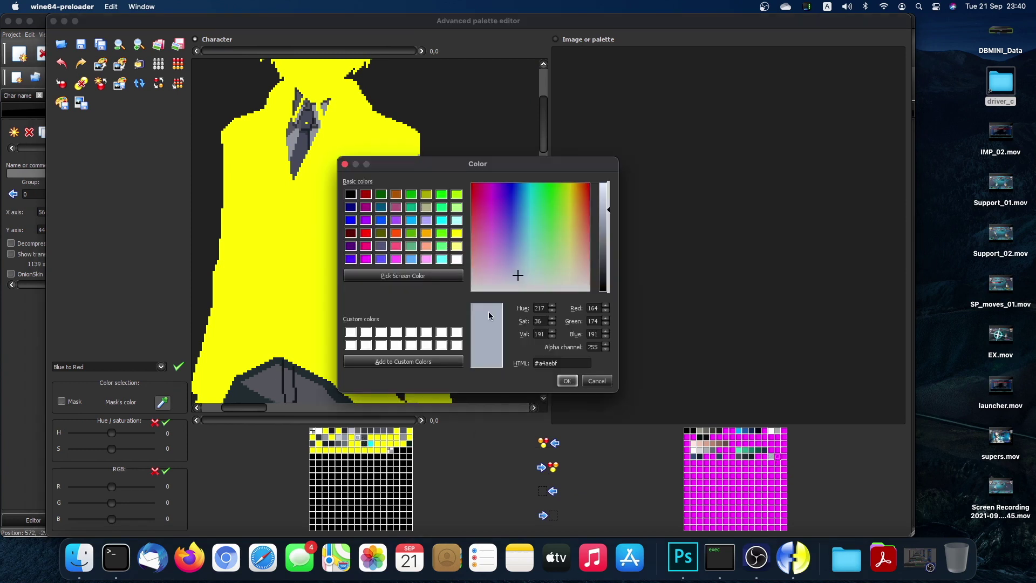
{"action": "left_click", "coordinate": [456, 234]}
{"action": "left_click", "coordinate": [567, 381]}
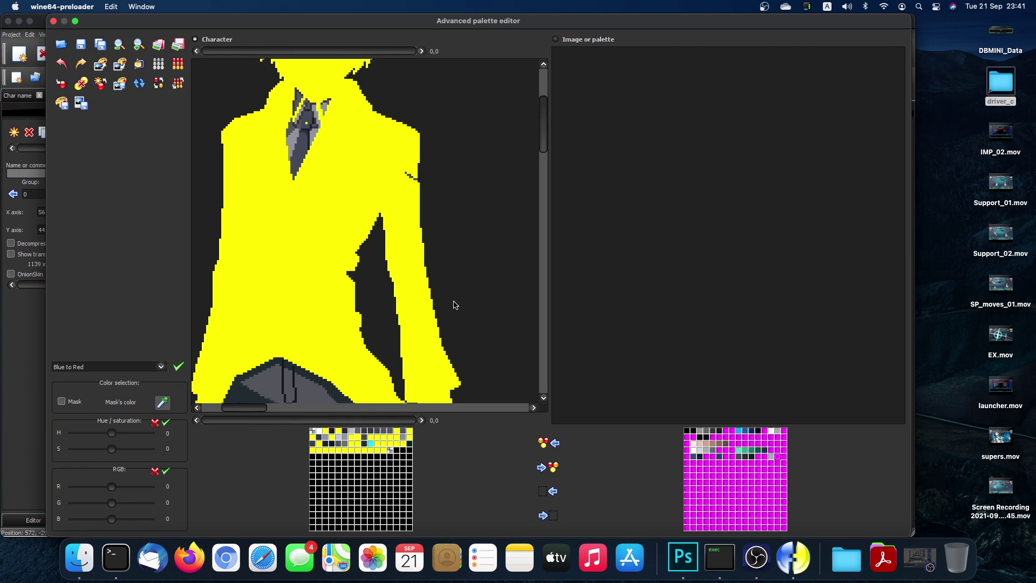
{"action": "scroll", "coordinate": [426, 243], "scroll_direction": "right", "scroll_amount": 10}
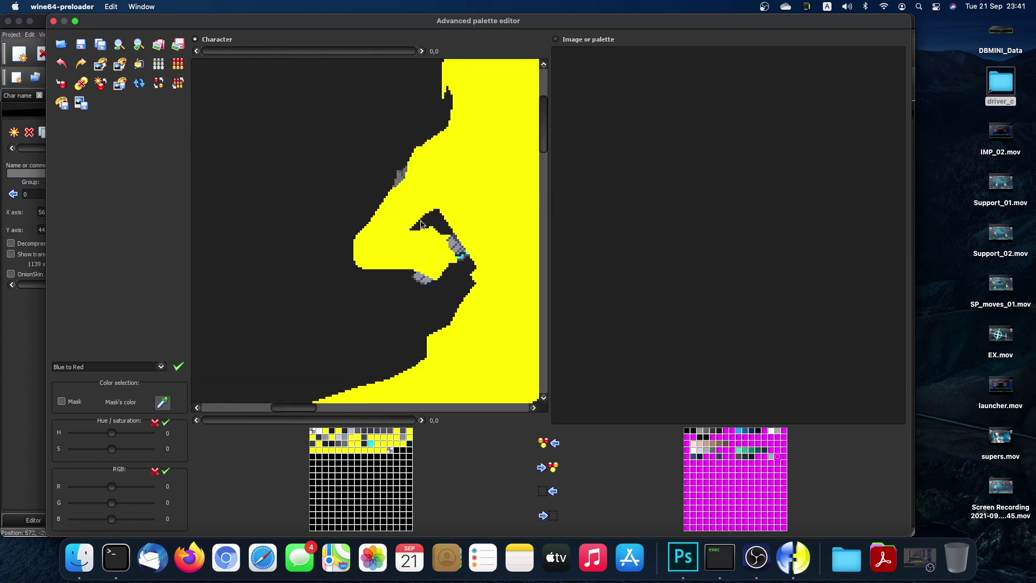
{"action": "scroll", "coordinate": [423, 224], "scroll_direction": "left", "scroll_amount": 5}
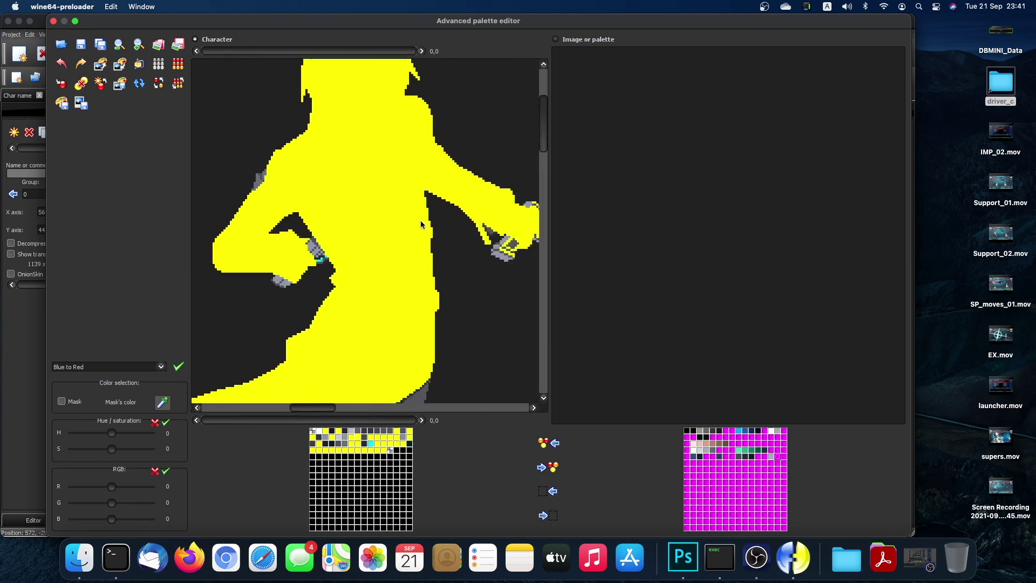
{"action": "scroll", "coordinate": [421, 225], "scroll_direction": "right", "scroll_amount": 8}
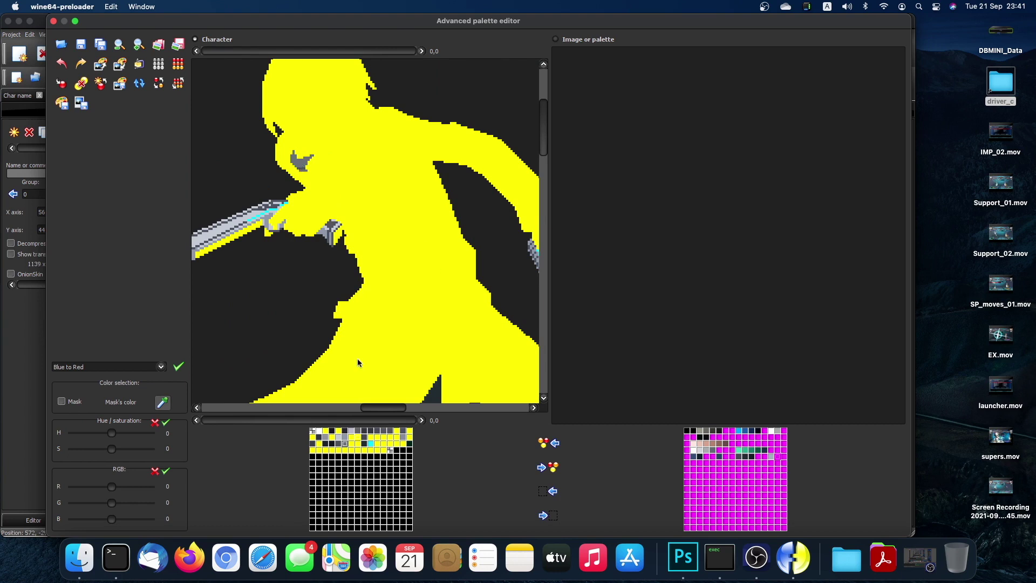
{"action": "left_click", "coordinate": [551, 469]}
Copy the next grey across to the other palette and set grey #697075 to pure yellow.
{"action": "left_click", "coordinate": [346, 445]}
{"action": "left_click", "coordinate": [547, 468]}
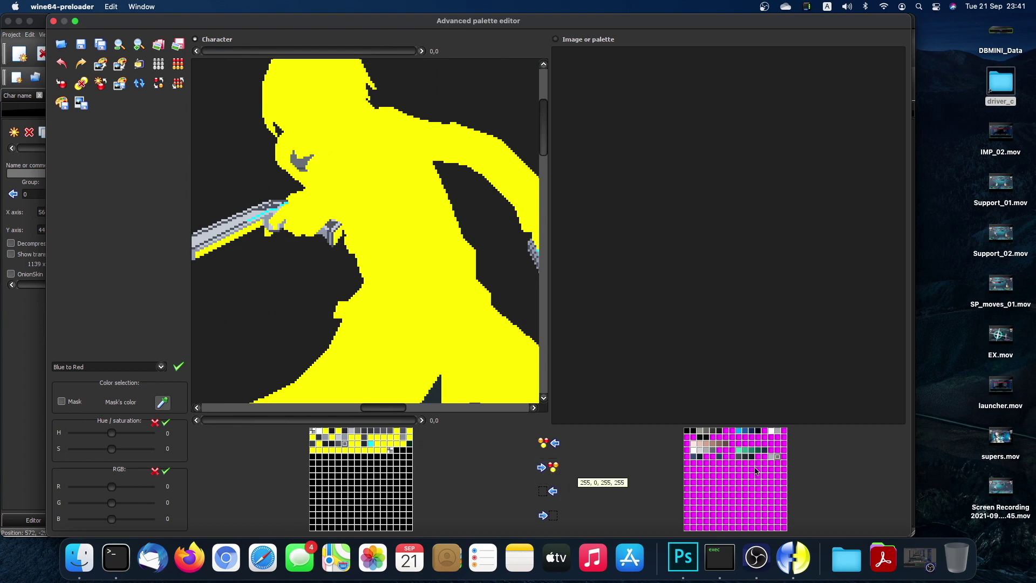
{"action": "left_click", "coordinate": [785, 457]}
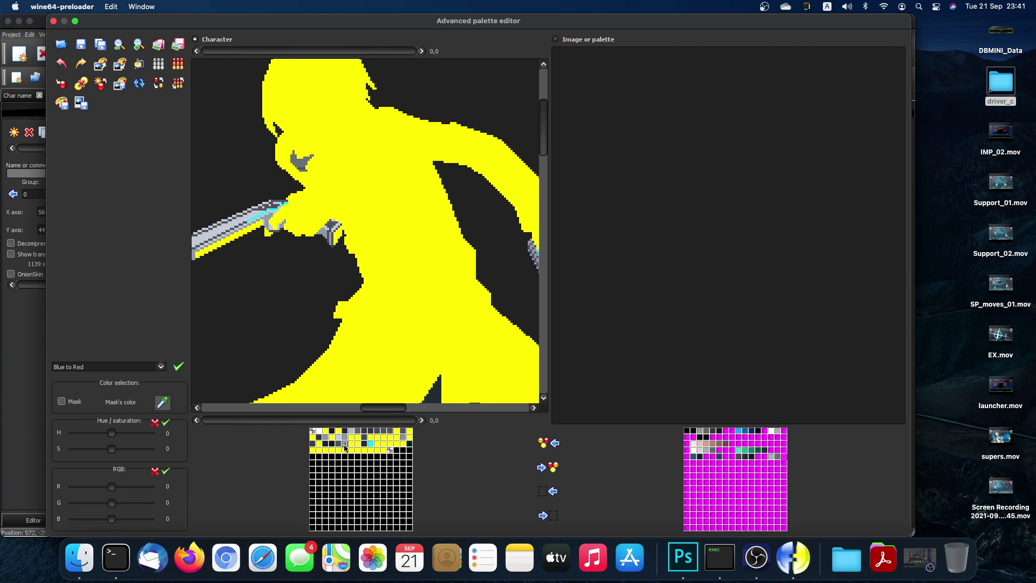
{"action": "double_click", "coordinate": [346, 446]}
{"action": "left_click", "coordinate": [457, 234]}
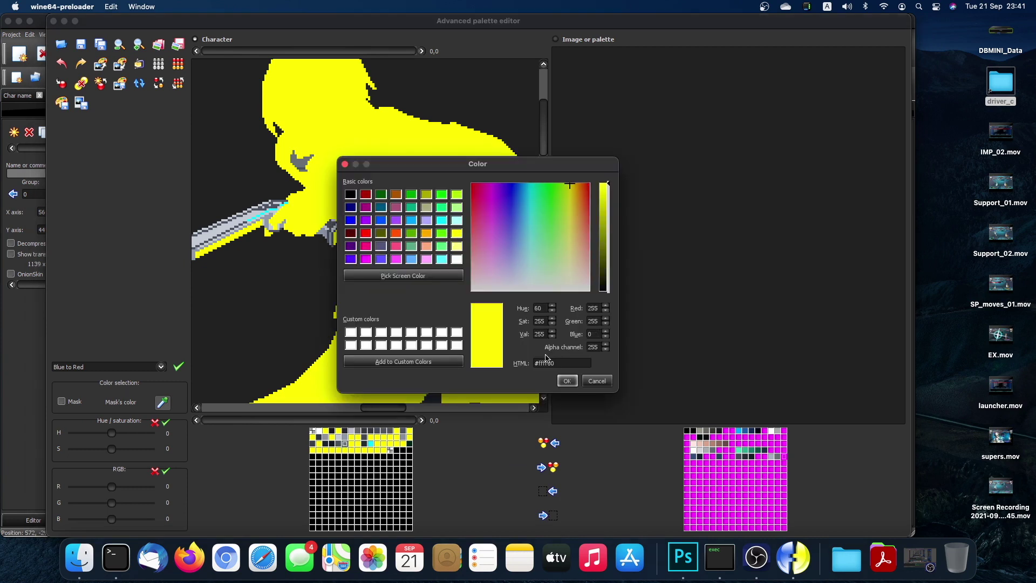
{"action": "left_click", "coordinate": [566, 381]}
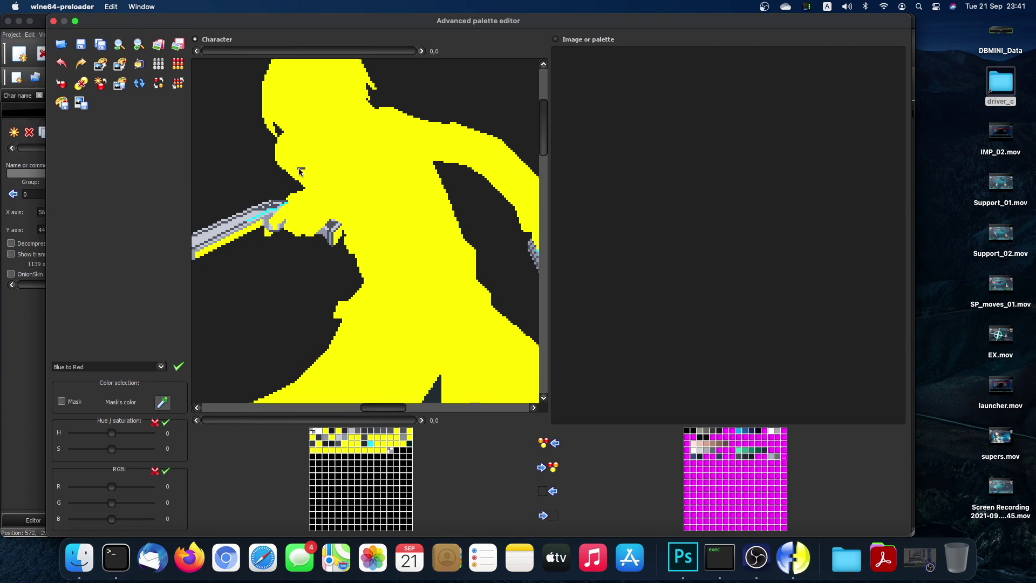
Set another grey palette colour to pure yellow #ffff00.
{"action": "left_click", "coordinate": [339, 444]}
{"action": "double_click", "coordinate": [338, 445]}
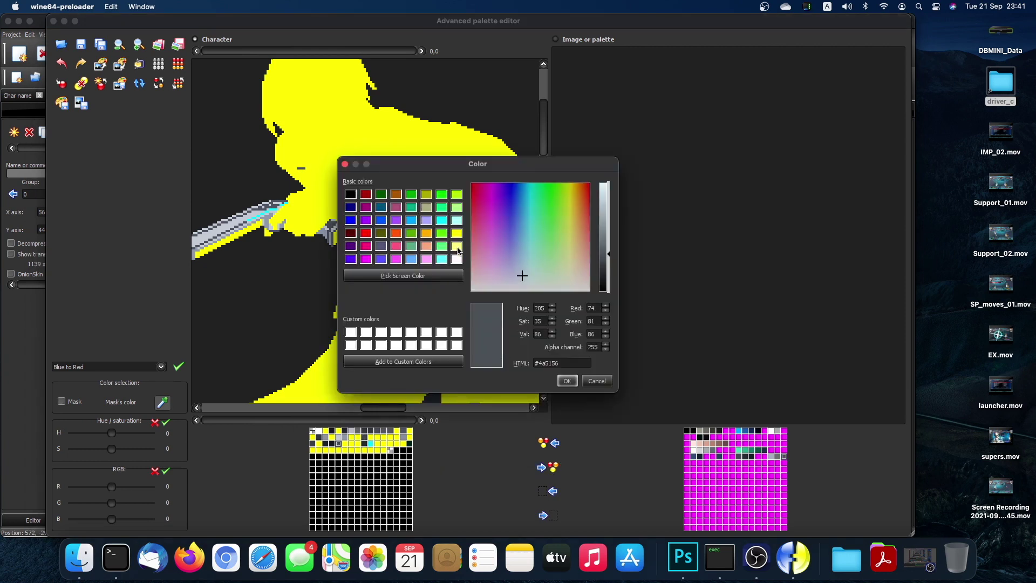
{"action": "left_click", "coordinate": [456, 233]}
{"action": "left_click", "coordinate": [568, 381]}
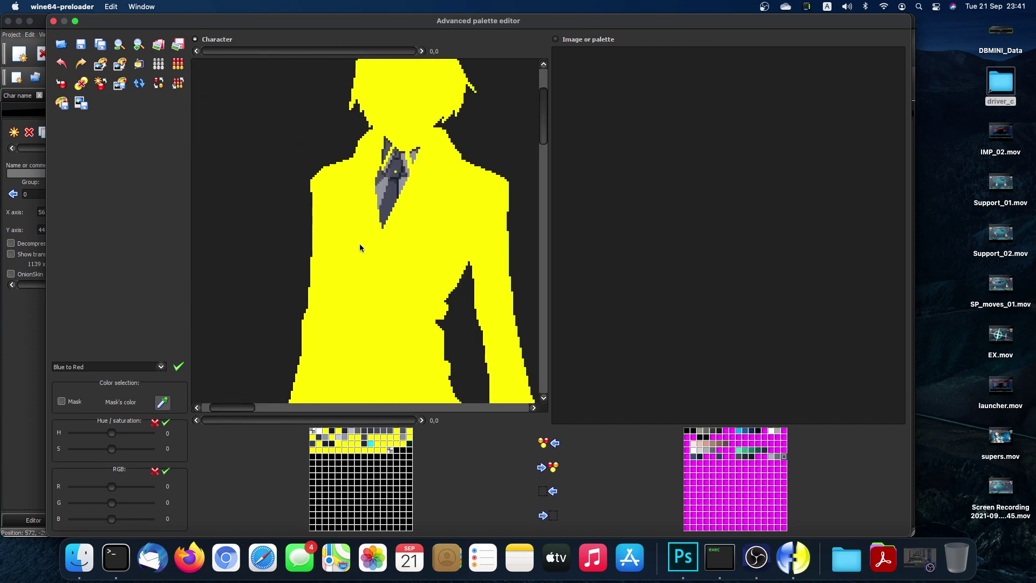
Copy the colour into an other-palette slot and set grey #90949d to pure yellow.
{"action": "left_click", "coordinate": [694, 464]}
{"action": "left_click", "coordinate": [538, 467]}
{"action": "left_click", "coordinate": [326, 439]}
{"action": "double_click", "coordinate": [326, 440]}
{"action": "left_click", "coordinate": [457, 233]}
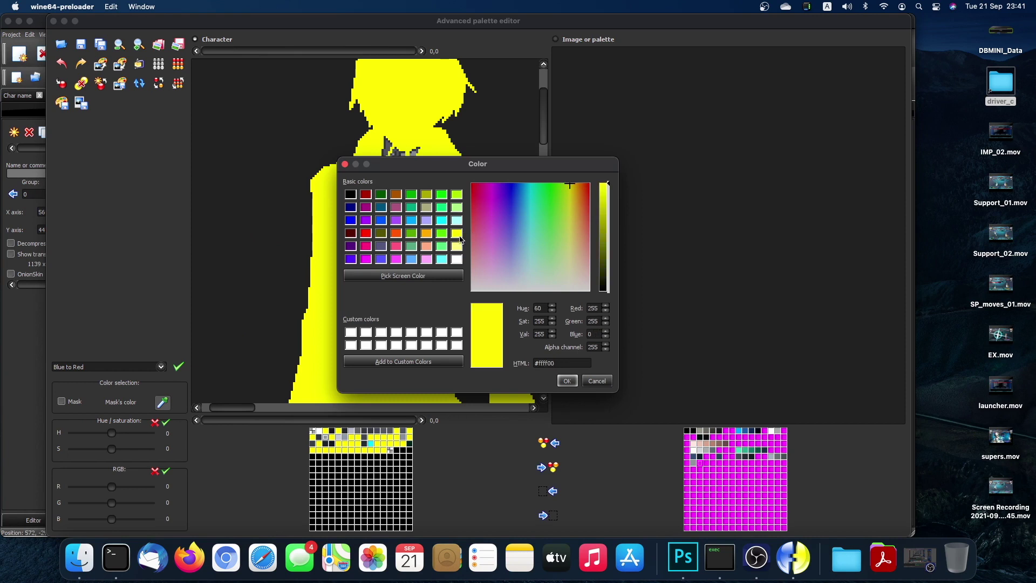
{"action": "left_click", "coordinate": [566, 381]}
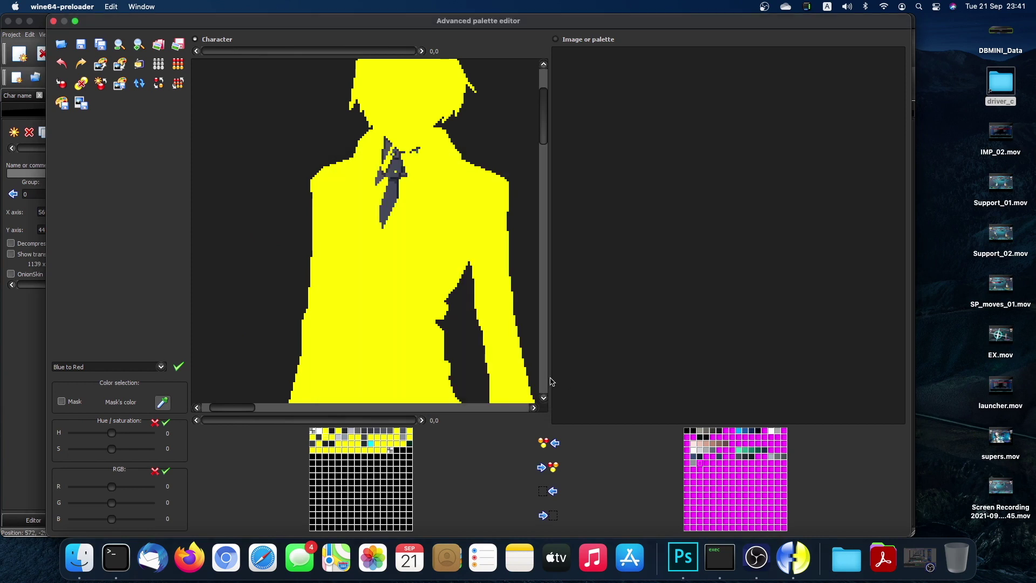
{"action": "key", "text": "super+Tab"}
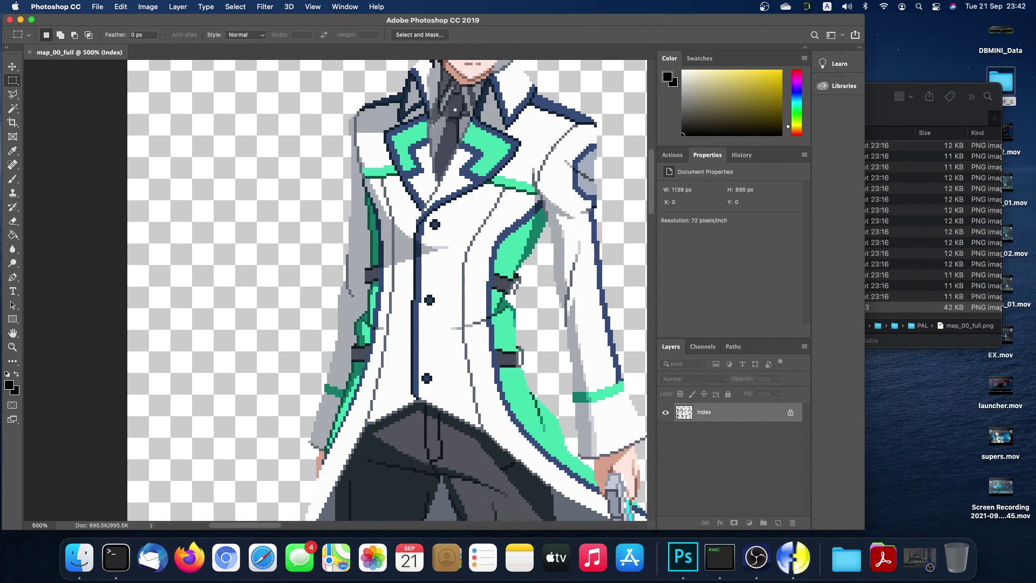
{"action": "key", "text": "super+Tab"}
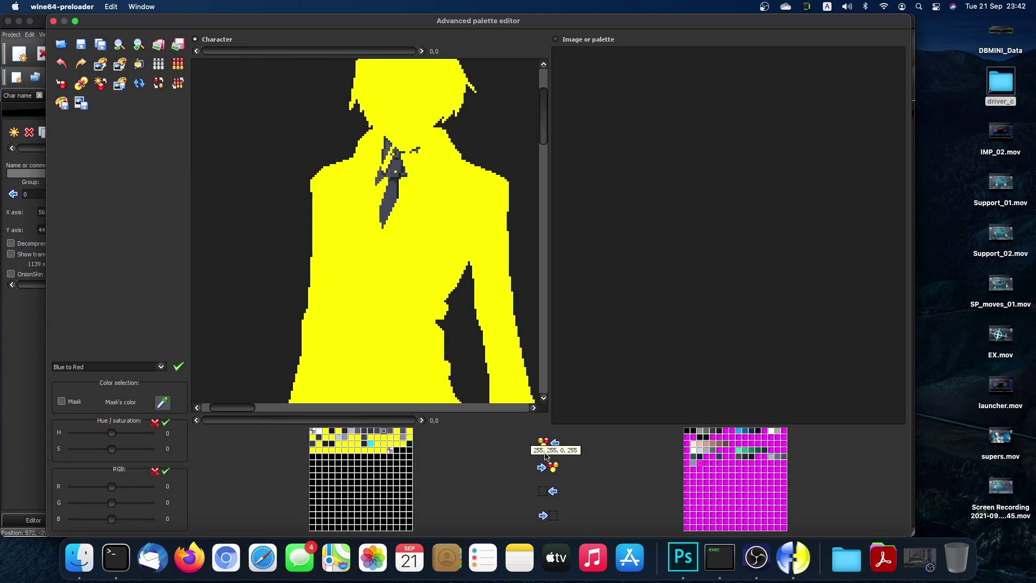
{"action": "mouse_move", "coordinate": [709, 469]}
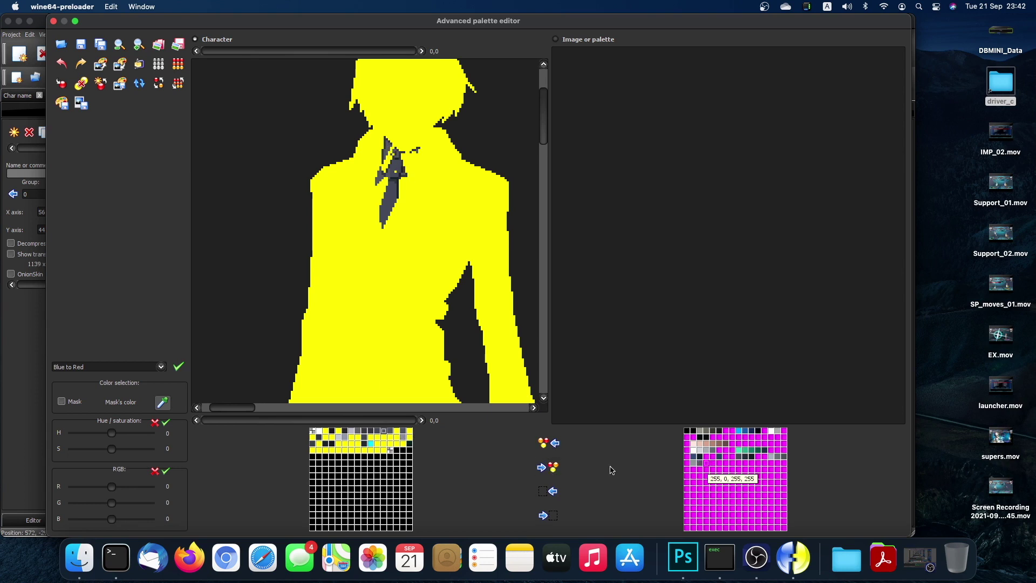
{"action": "double_click", "coordinate": [386, 435]}
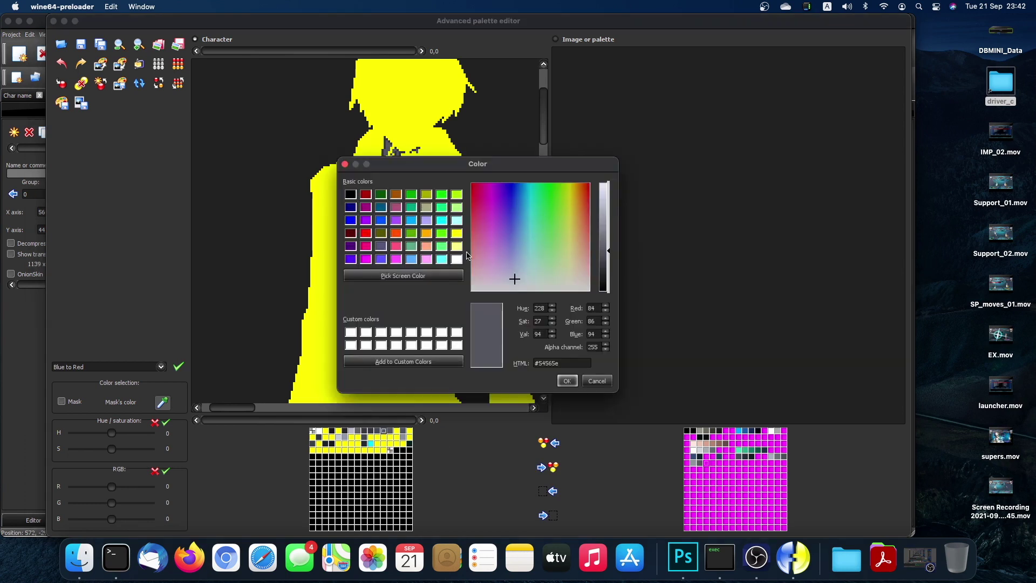
{"action": "left_click", "coordinate": [456, 234]}
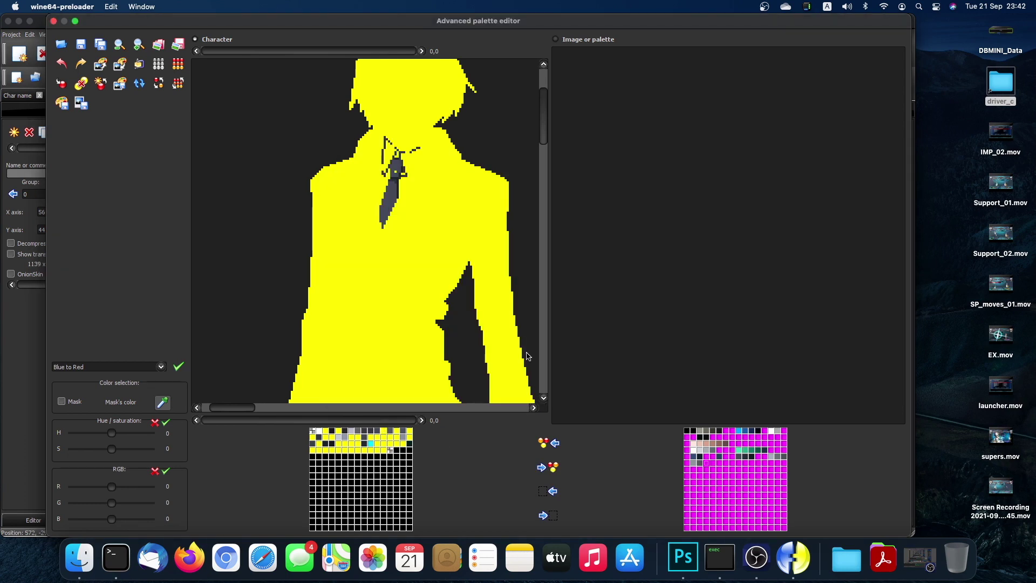
{"action": "key", "text": "ctrl+Right"}
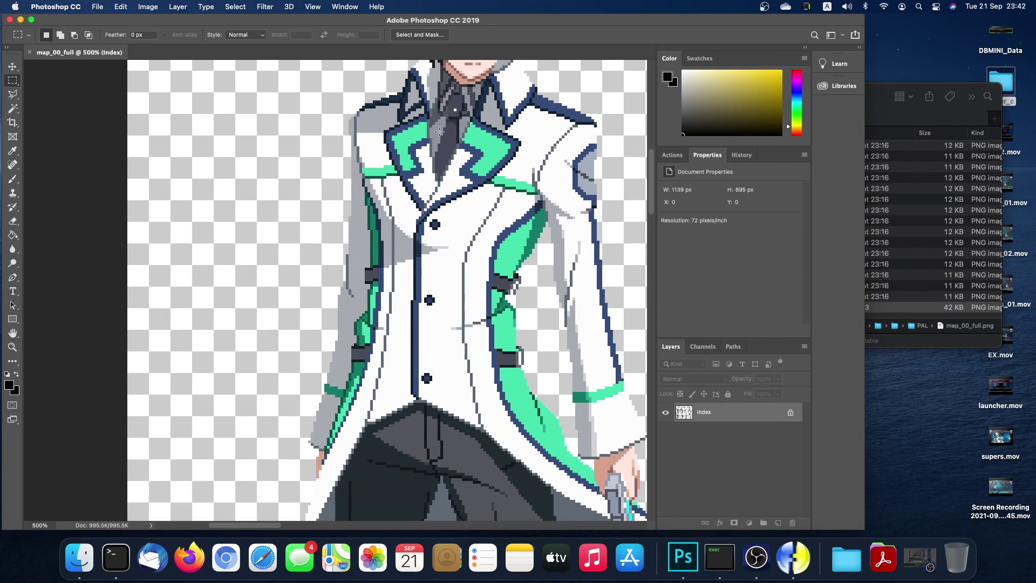
{"action": "key", "text": "ctrl+Left"}
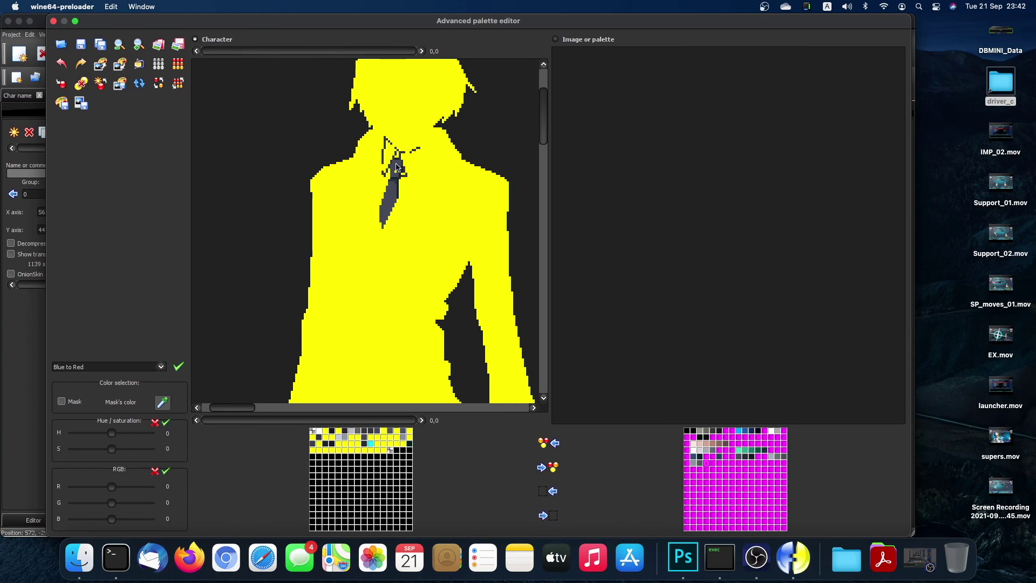
{"action": "key", "text": "ctrl+Right"}
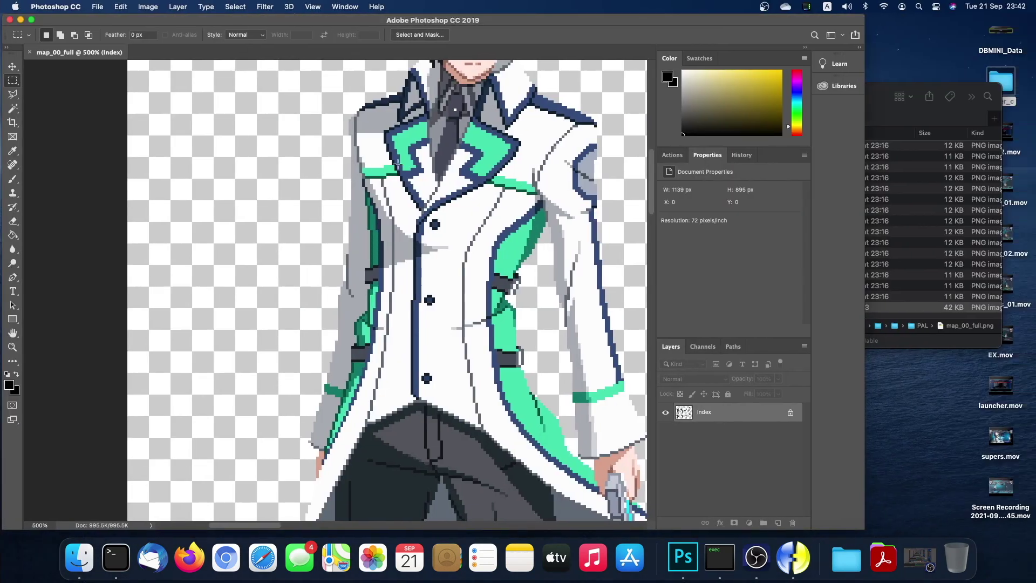
{"action": "key", "text": "ctrl+Left"}
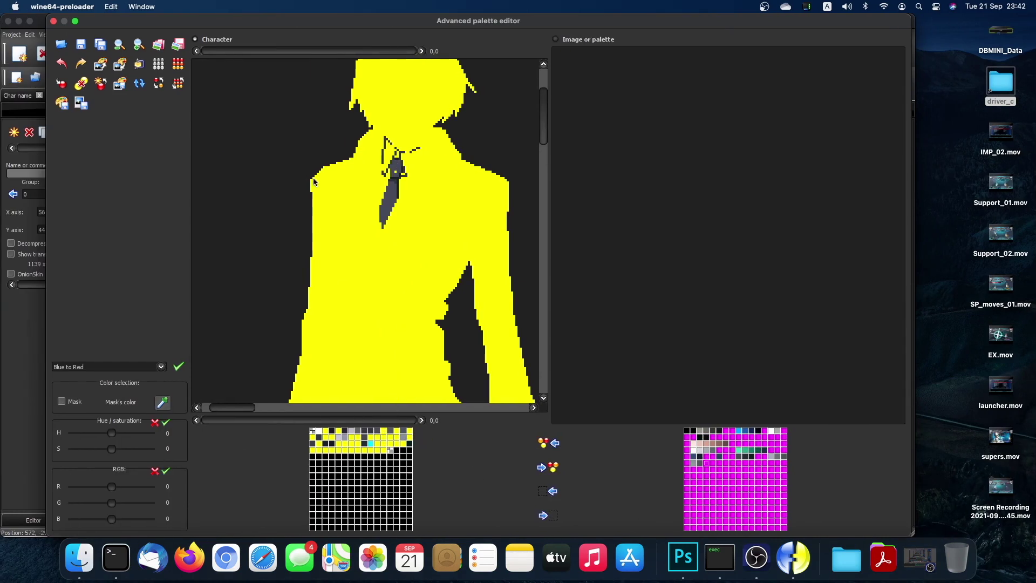
{"action": "scroll", "coordinate": [379, 164], "scroll_direction": "right", "scroll_amount": 5}
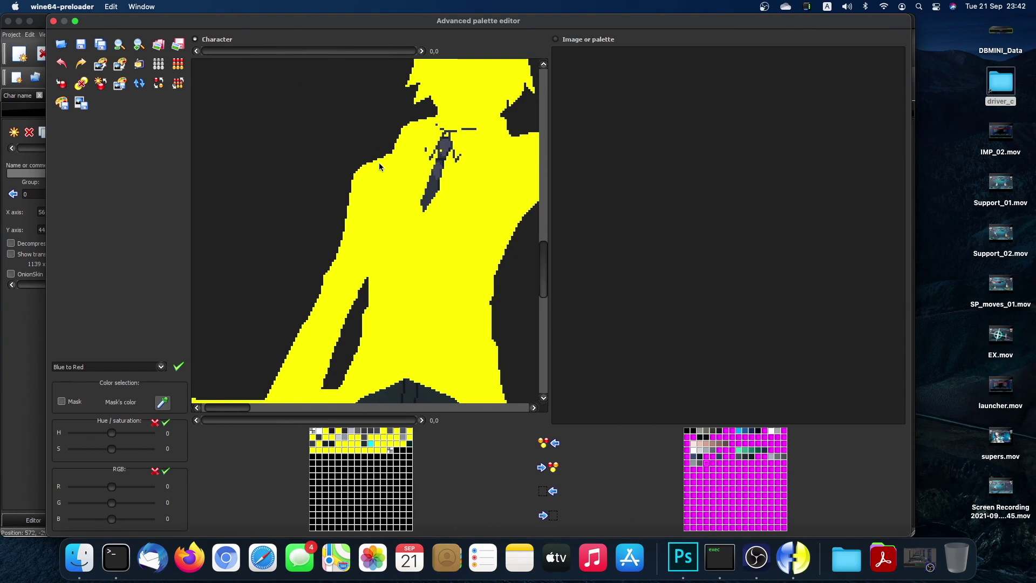
{"action": "scroll", "coordinate": [379, 163], "scroll_direction": "down", "scroll_amount": 5}
{"action": "scroll", "coordinate": [379, 163], "scroll_direction": "right", "scroll_amount": 3}
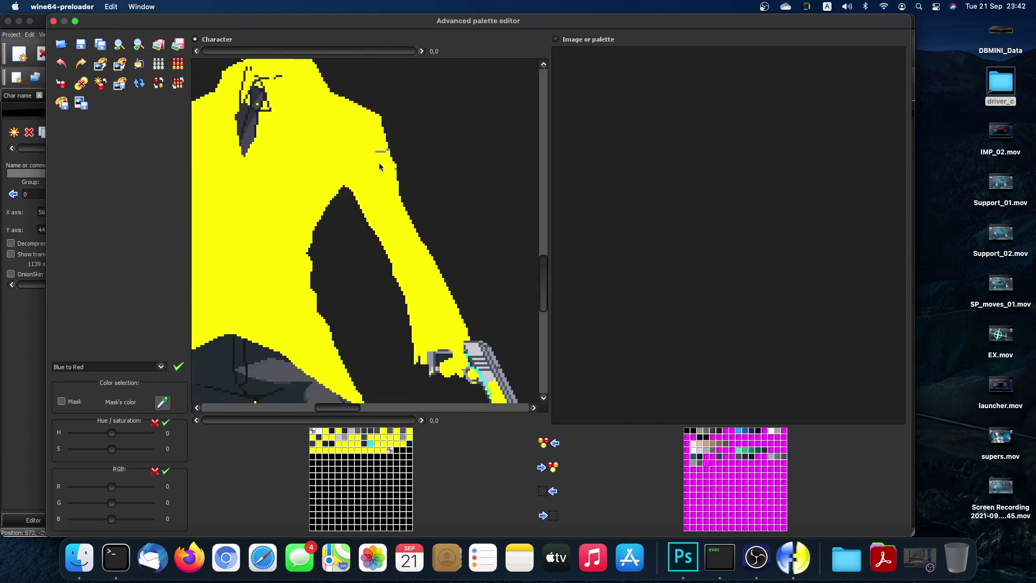
{"action": "scroll", "coordinate": [379, 163], "scroll_direction": "up", "scroll_amount": 3}
{"action": "scroll", "coordinate": [379, 163], "scroll_direction": "left", "scroll_amount": 1}
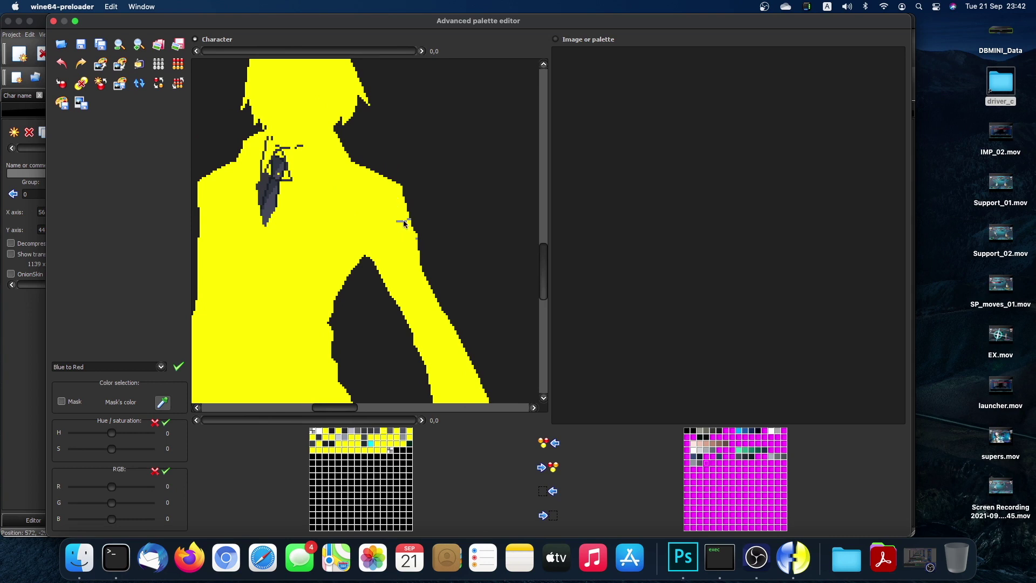
{"action": "scroll", "coordinate": [405, 223], "scroll_direction": "down", "scroll_amount": 5}
{"action": "scroll", "coordinate": [405, 223], "scroll_direction": "up", "scroll_amount": 4}
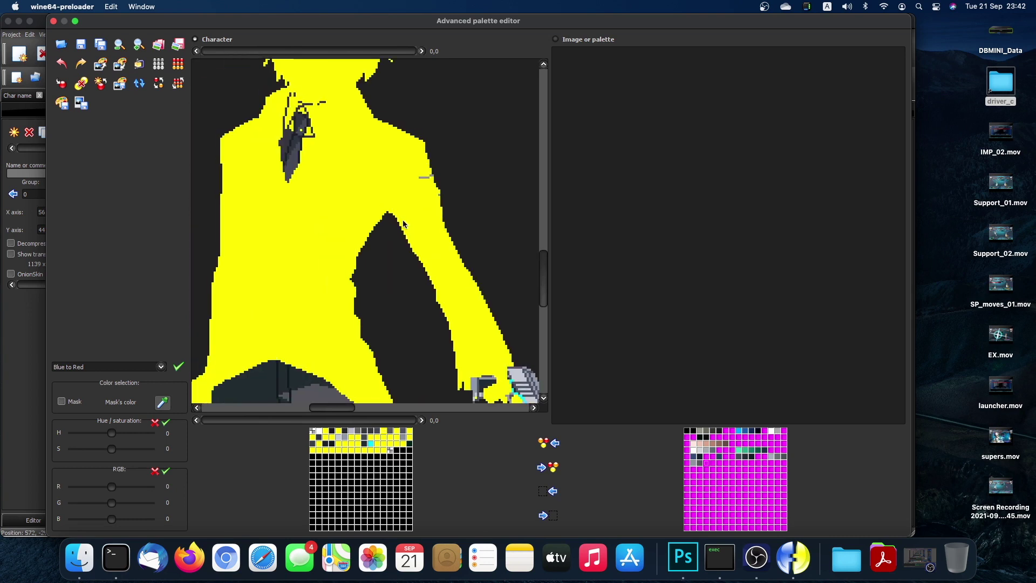
{"action": "key", "text": "super+Tab"}
{"action": "scroll", "coordinate": [403, 221], "scroll_direction": "right", "scroll_amount": 5}
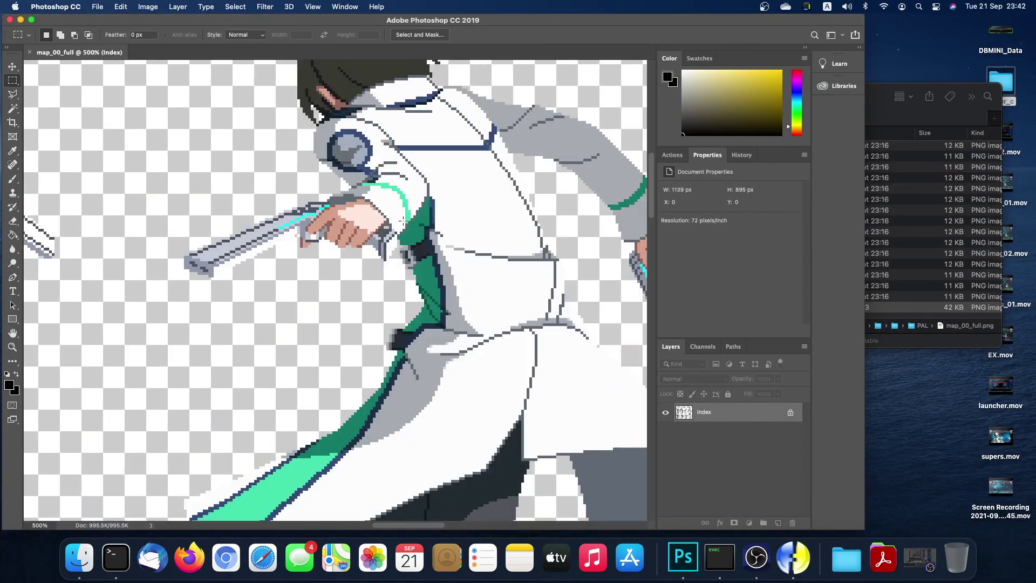
{"action": "scroll", "coordinate": [403, 221], "scroll_direction": "down", "scroll_amount": 10}
{"action": "scroll", "coordinate": [403, 220], "scroll_direction": "left", "scroll_amount": 3}
{"action": "scroll", "coordinate": [403, 221], "scroll_direction": "up", "scroll_amount": 15}
{"action": "scroll", "coordinate": [403, 221], "scroll_direction": "down", "scroll_amount": 2}
{"action": "scroll", "coordinate": [403, 221], "scroll_direction": "right", "scroll_amount": 4}
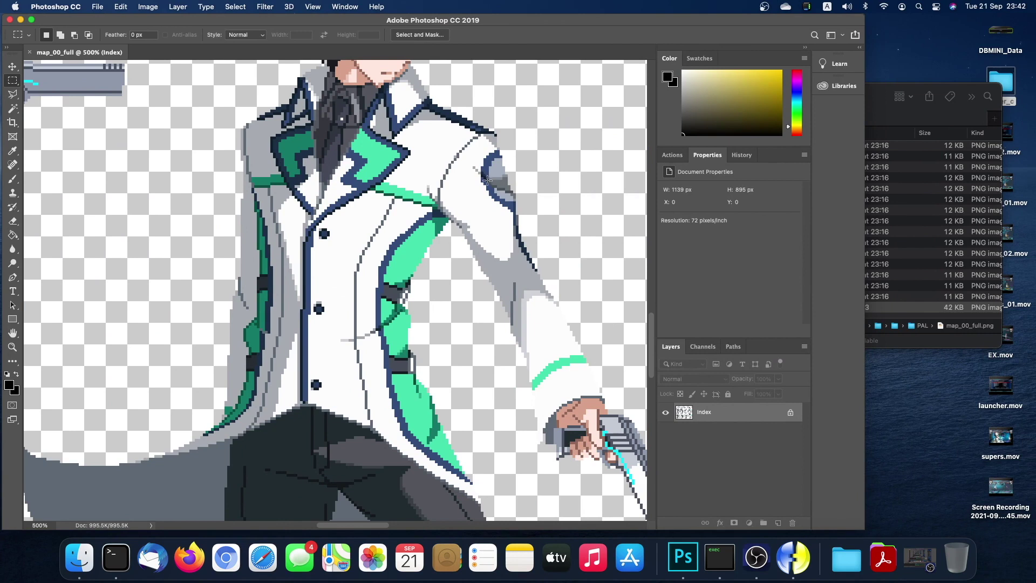
{"action": "key", "text": "super+Tab"}
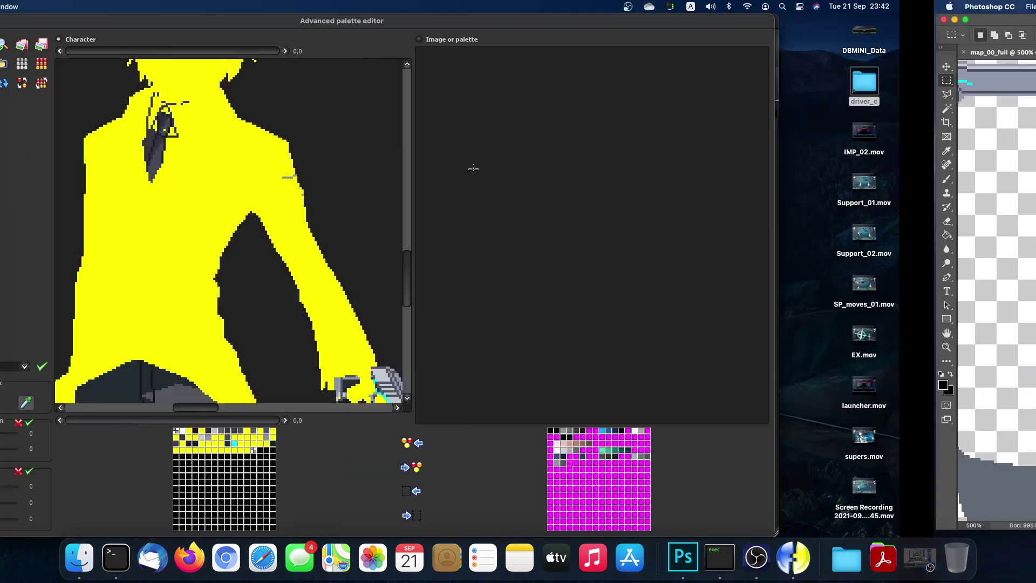
{"action": "key", "text": "super+Tab"}
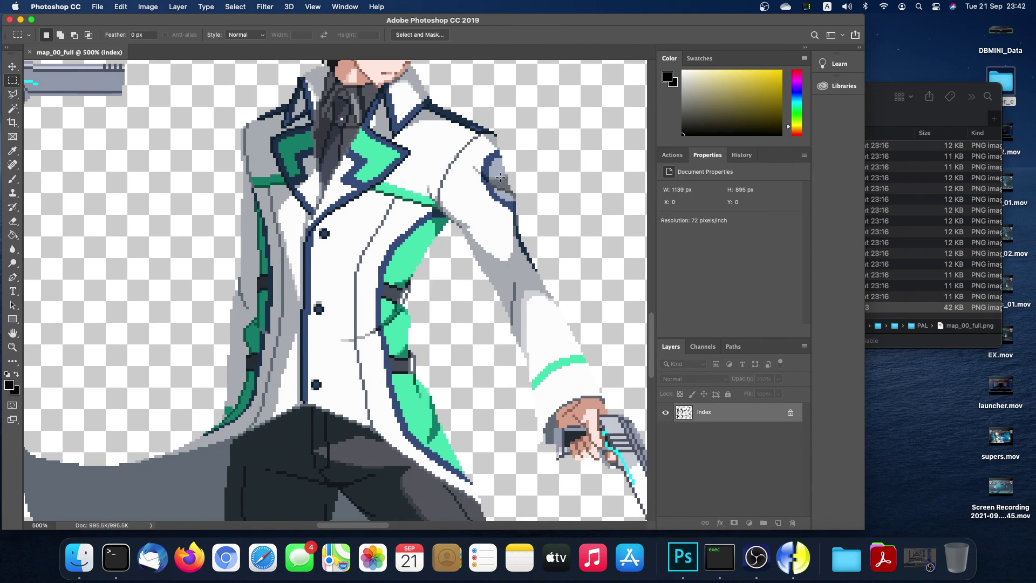
{"action": "key", "text": "super+Tab"}
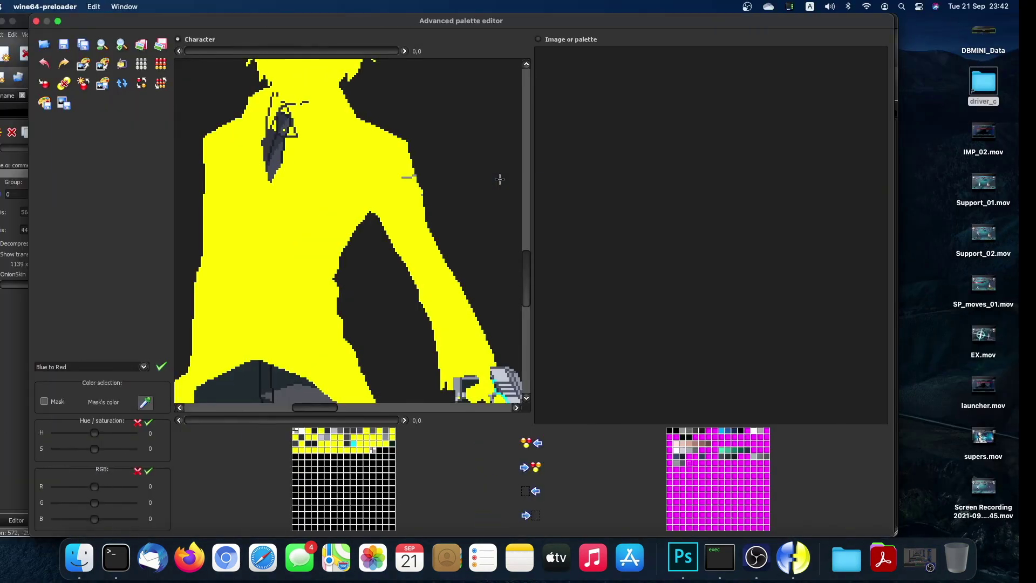
{"action": "key", "text": "super+Tab"}
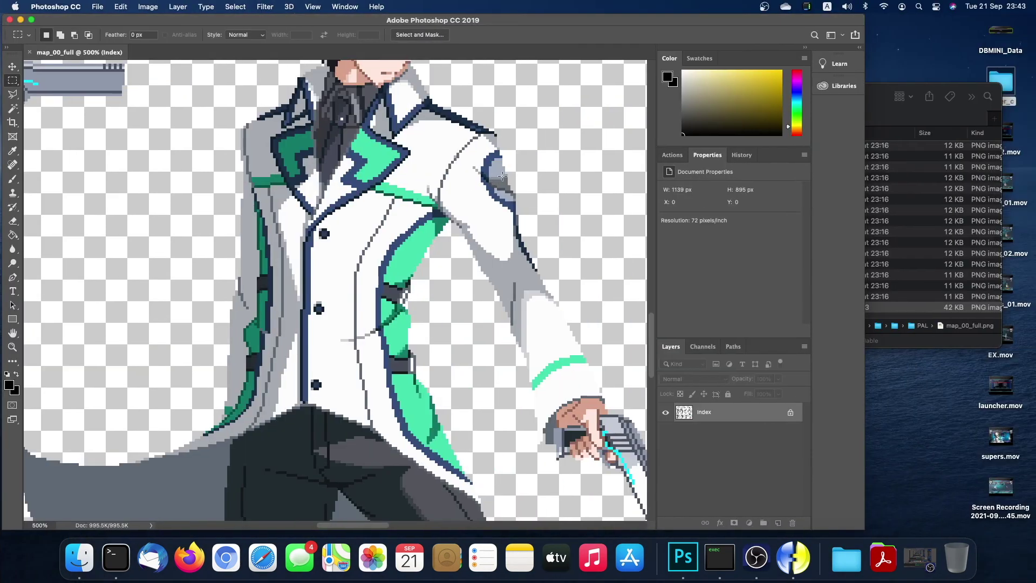
{"action": "key", "text": "super+minus"}
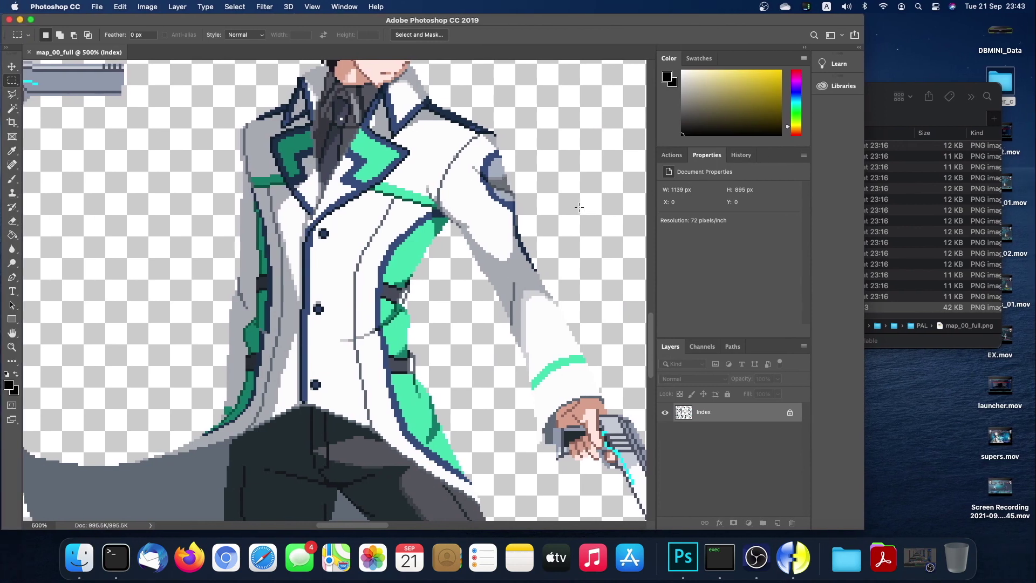
{"action": "key", "text": "super+Tab"}
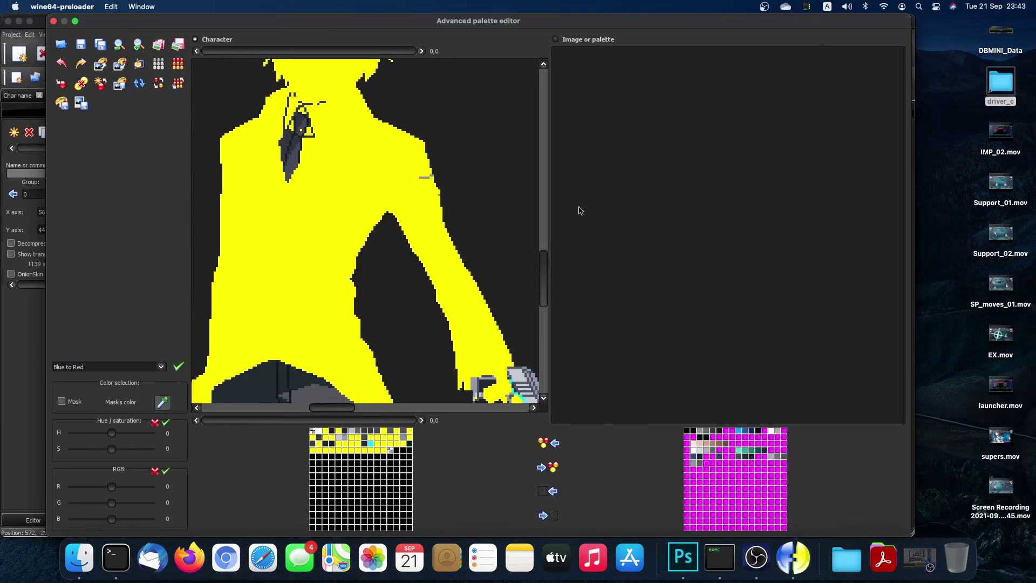
{"action": "key", "text": "super+Tab"}
{"action": "key", "text": "super+plus"}
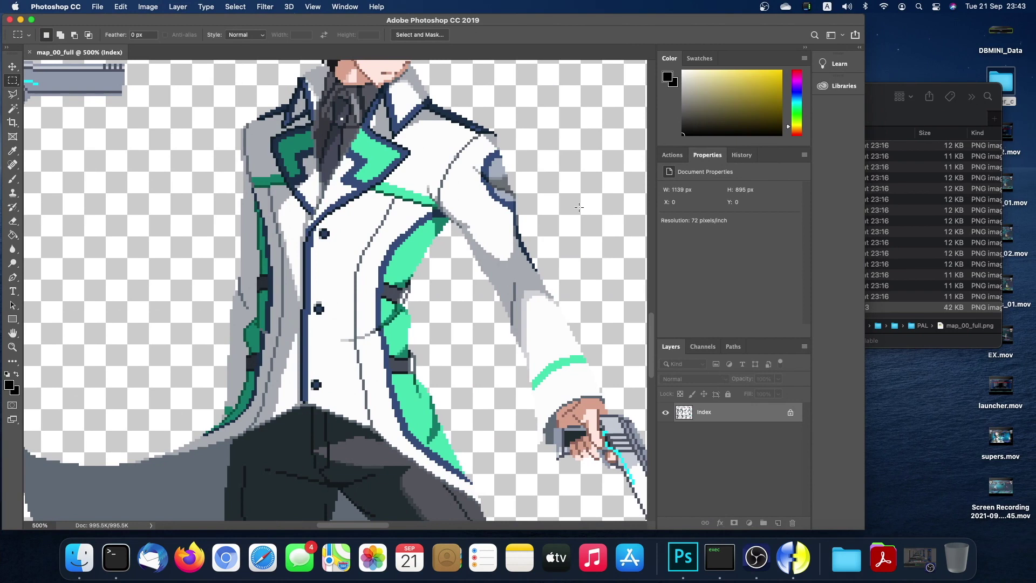
{"action": "key", "text": "super+Tab"}
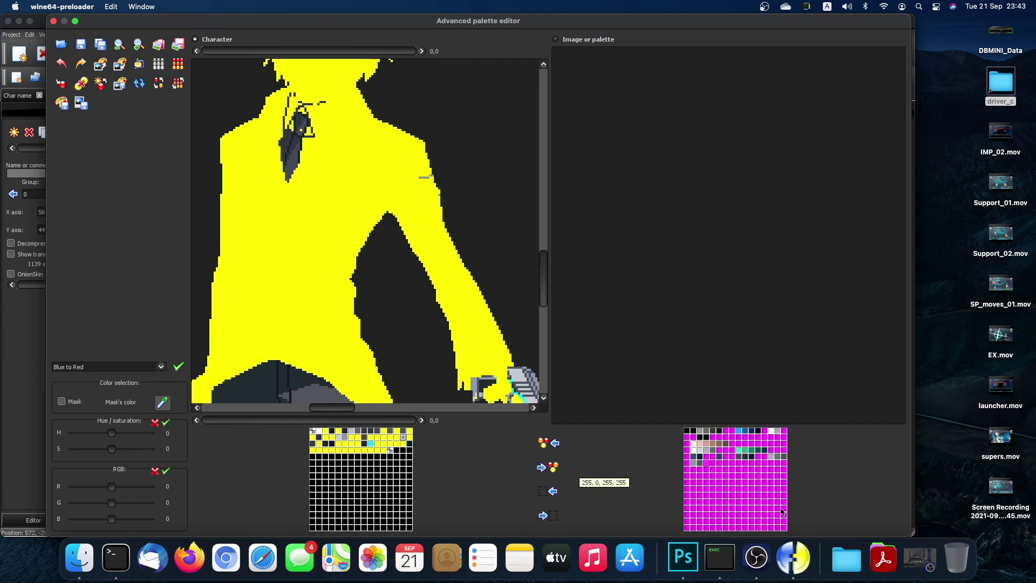
Set the spare magenta image-palette slot to pale grey #a4aebf.
{"action": "double_click", "coordinate": [774, 460]}
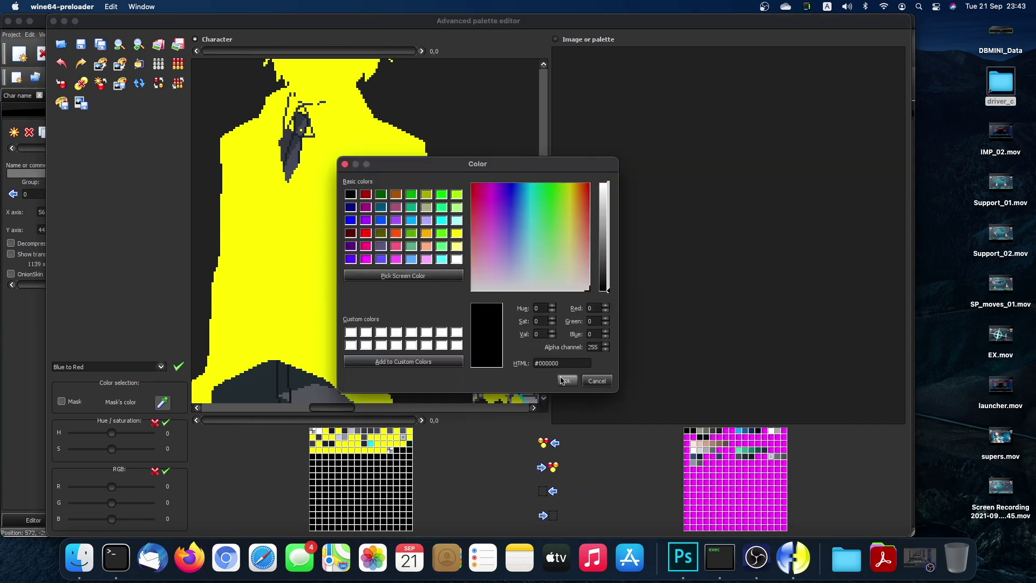
{"action": "left_click", "coordinate": [597, 380]}
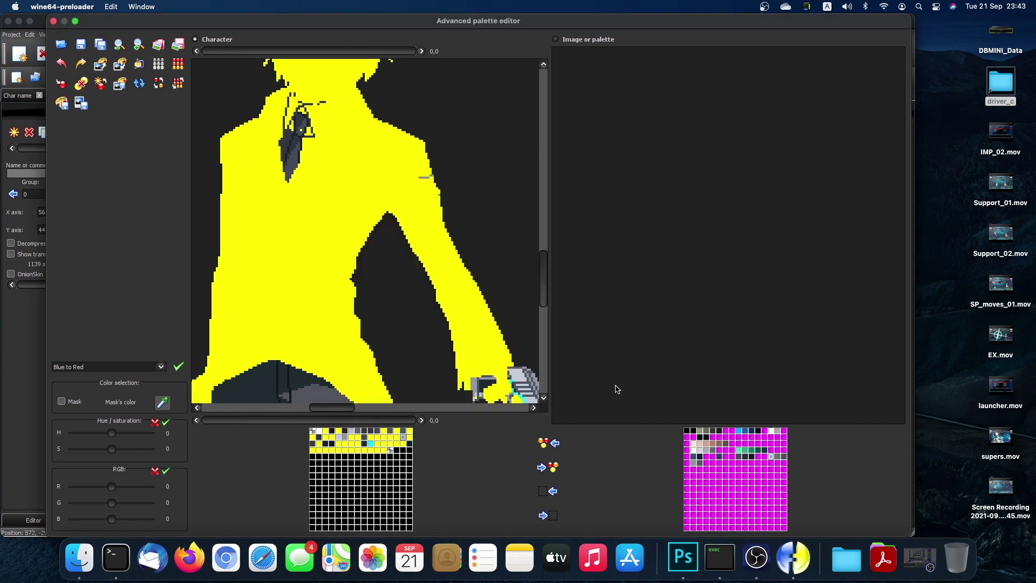
{"action": "double_click", "coordinate": [773, 460]}
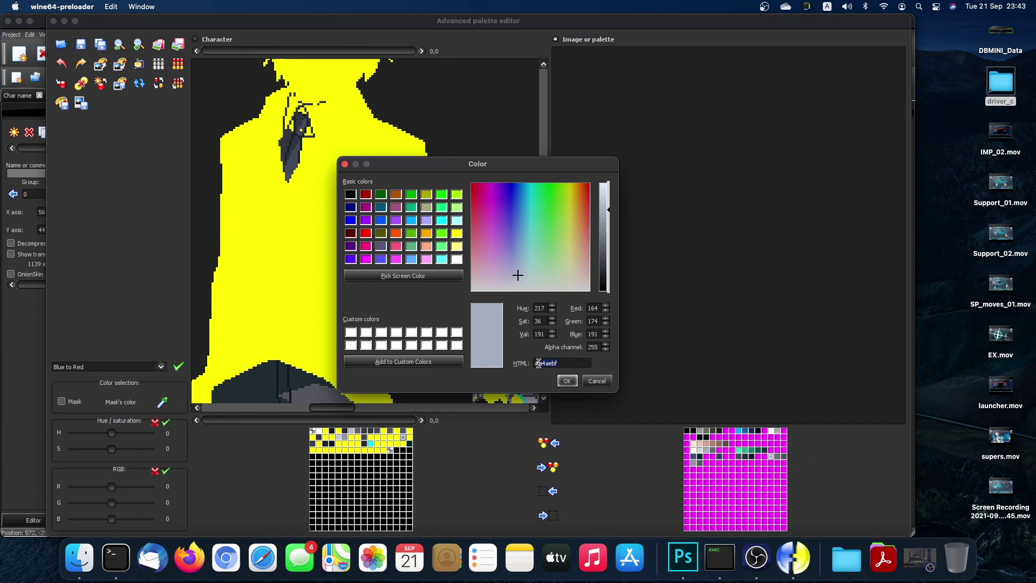
{"action": "left_click", "coordinate": [567, 380]}
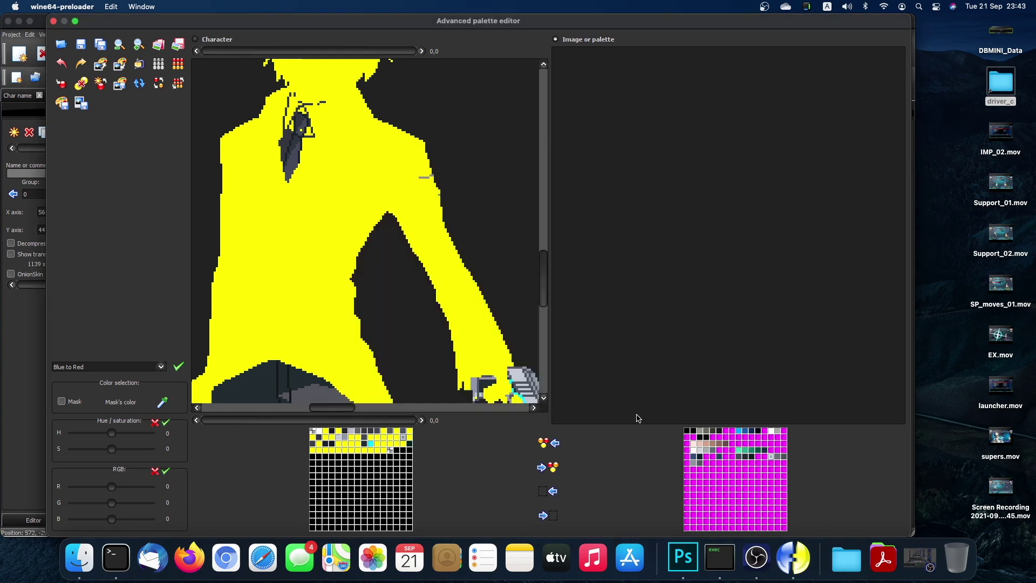
{"action": "double_click", "coordinate": [767, 459]}
{"action": "triple_click", "coordinate": [566, 362]}
{"action": "key", "text": "ctrl+v"}
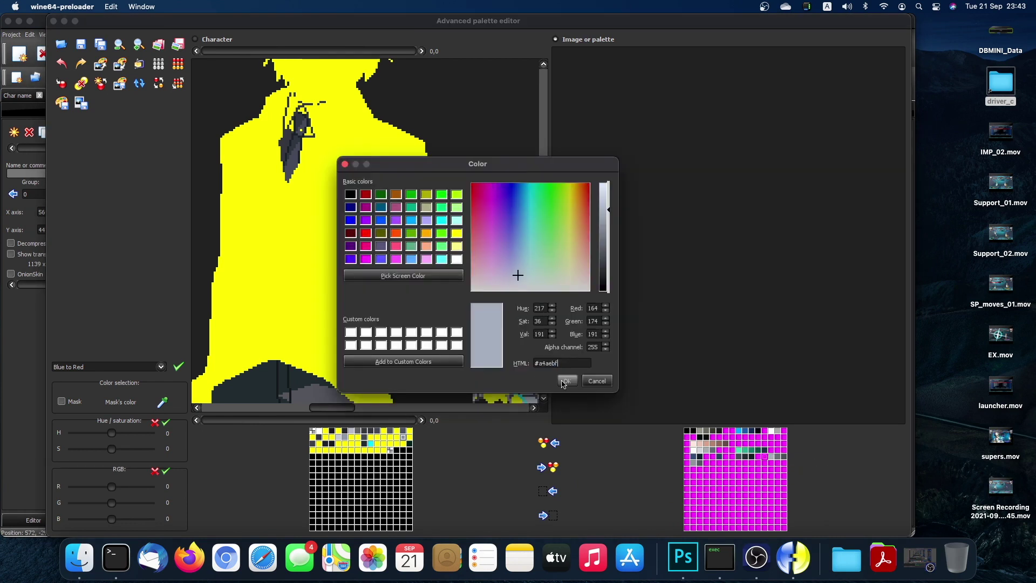
{"action": "left_click", "coordinate": [567, 381]}
With Character as target, copy the colour across and turn a grey character colour yellow.
{"action": "left_click", "coordinate": [772, 456]}
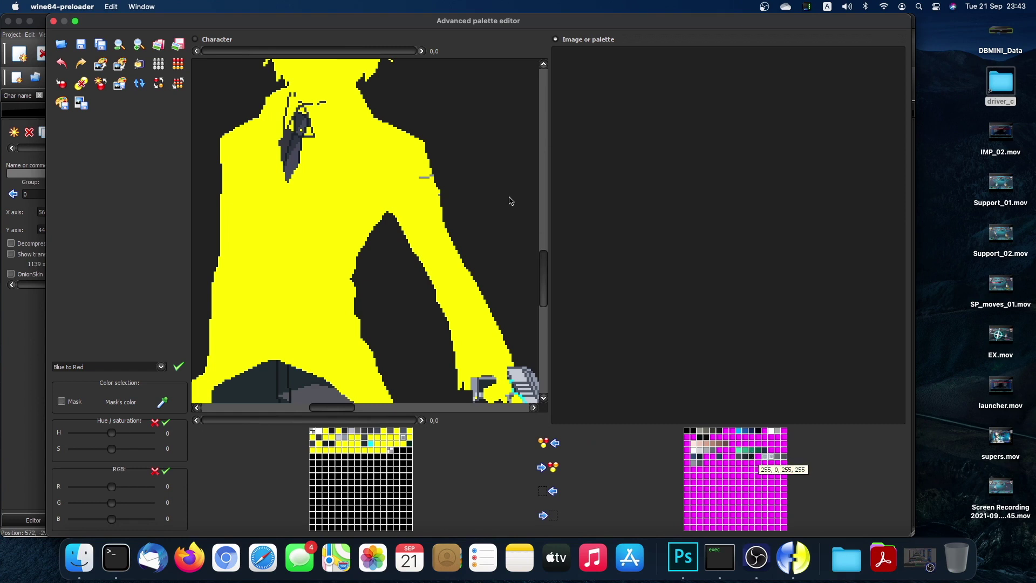
{"action": "left_click", "coordinate": [234, 41]}
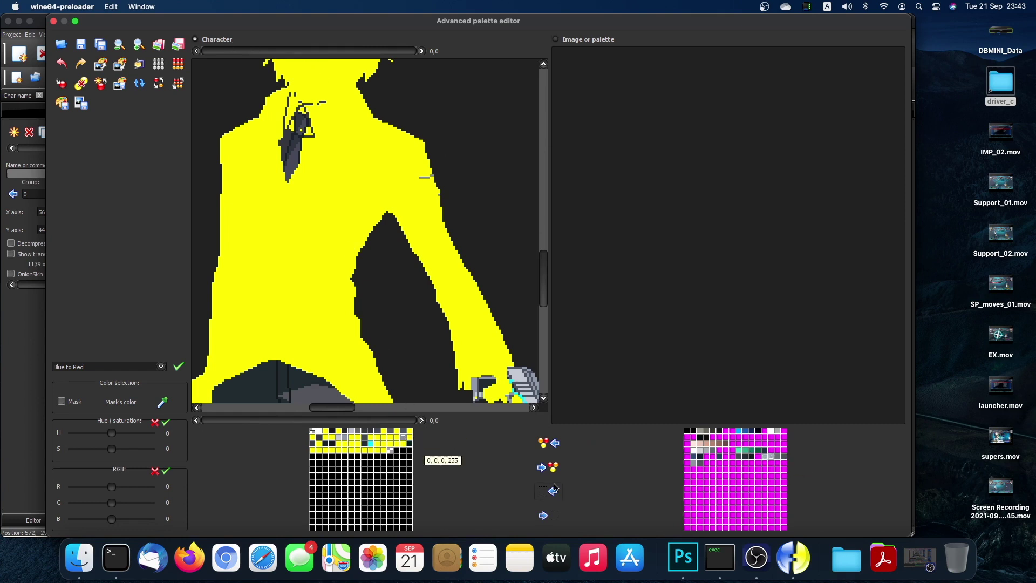
{"action": "left_click", "coordinate": [549, 468]}
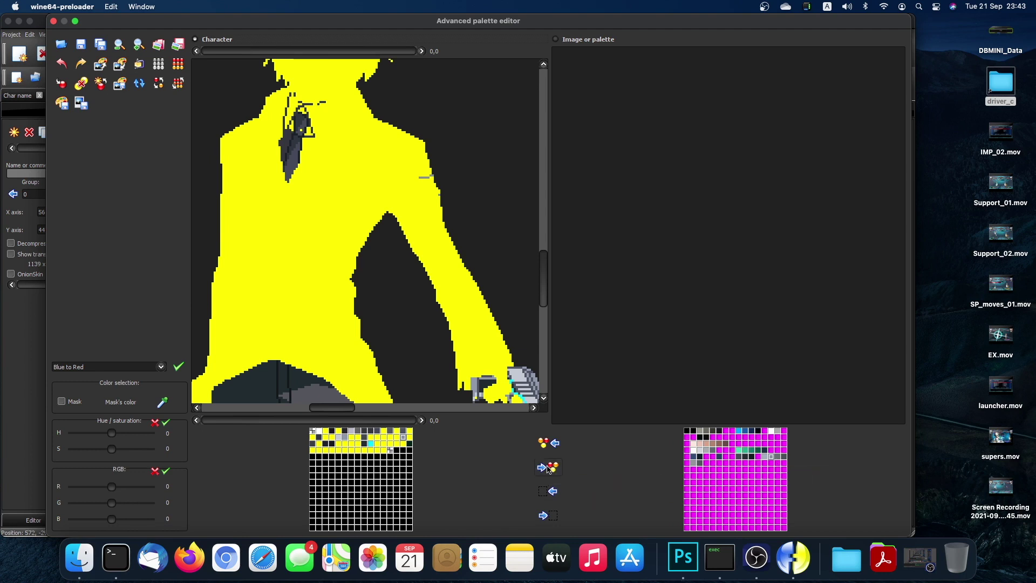
{"action": "double_click", "coordinate": [403, 439]}
{"action": "left_click", "coordinate": [458, 233]}
{"action": "left_click", "coordinate": [567, 380]}
{"action": "scroll", "coordinate": [372, 304], "scroll_direction": "down", "scroll_amount": 5}
Compare the sprite with the original in Photoshop, then return to Fighter Factory.
{"action": "scroll", "coordinate": [373, 304], "scroll_direction": "up", "scroll_amount": 10}
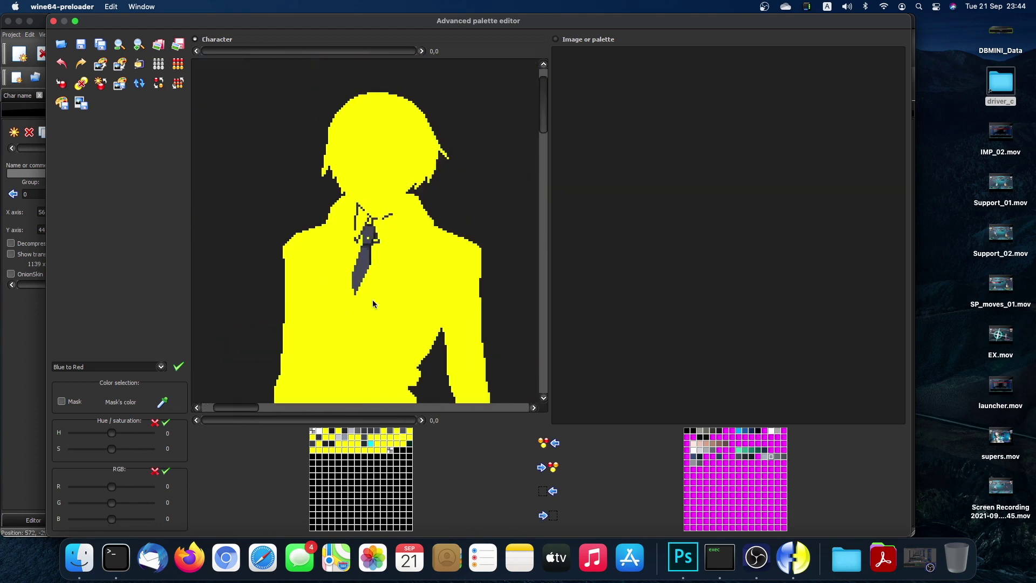
{"action": "key", "text": "super+Tab"}
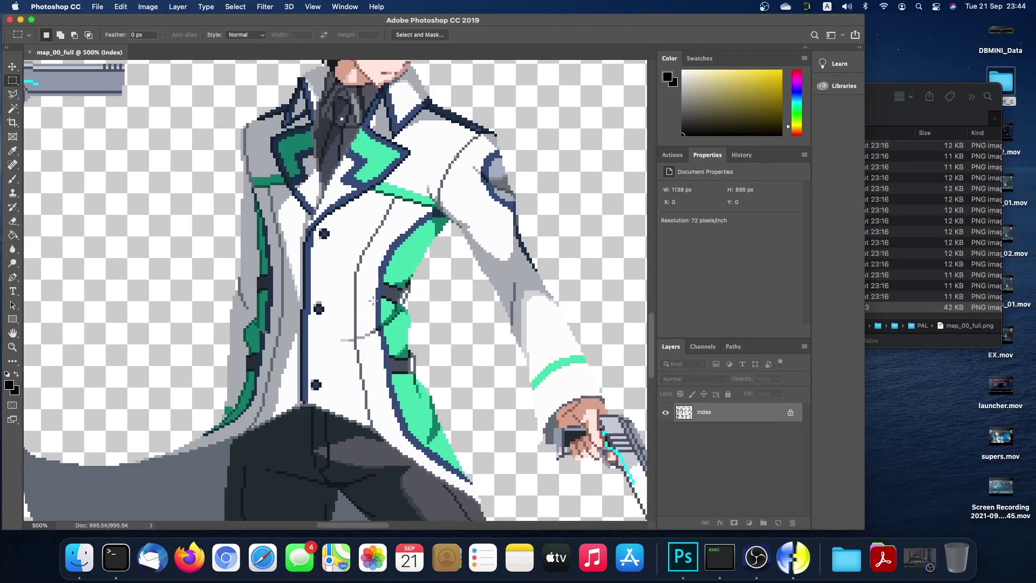
{"action": "scroll", "coordinate": [373, 301], "scroll_direction": "right", "scroll_amount": 10}
{"action": "scroll", "coordinate": [373, 301], "scroll_direction": "up", "scroll_amount": 5}
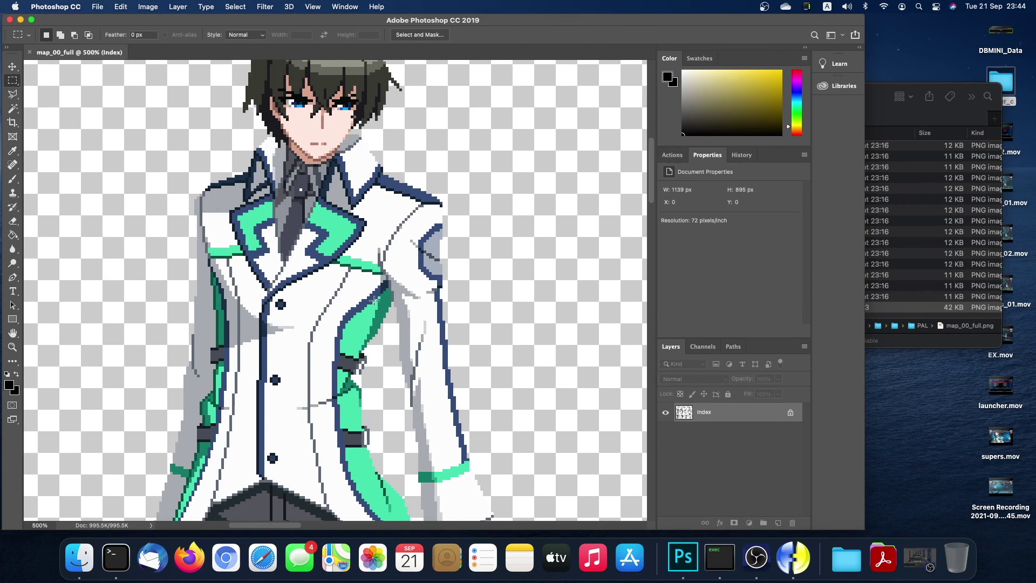
{"action": "key", "text": "super+Tab"}
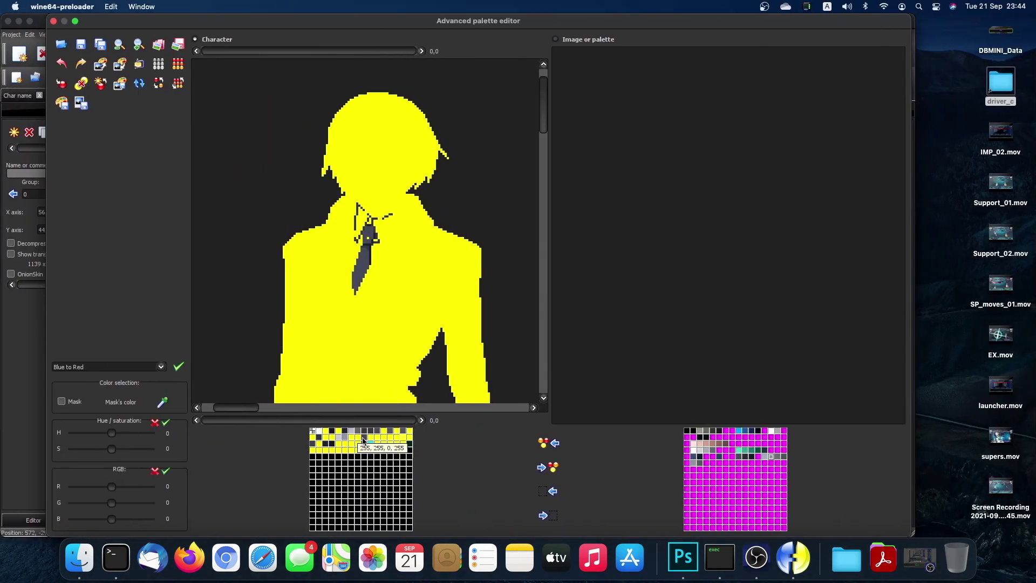
Sample the tie's dark knot shade into an image-palette slot and make it yellow.
{"action": "left_click", "coordinate": [391, 449]}
{"action": "left_click", "coordinate": [162, 402]}
{"action": "left_click", "coordinate": [707, 464]}
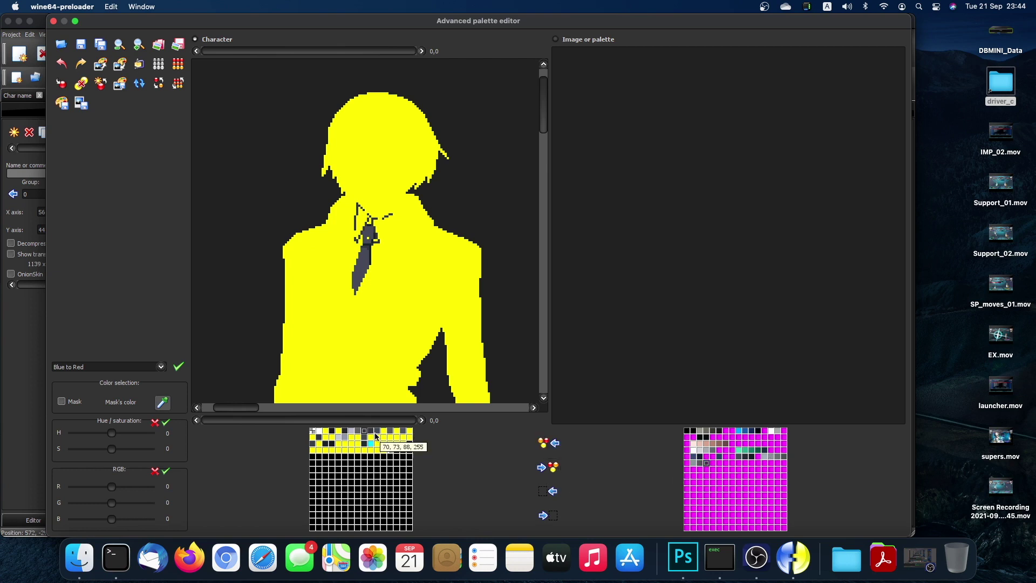
{"action": "double_click", "coordinate": [367, 436]}
{"action": "left_click", "coordinate": [456, 246]}
{"action": "left_click", "coordinate": [567, 381]}
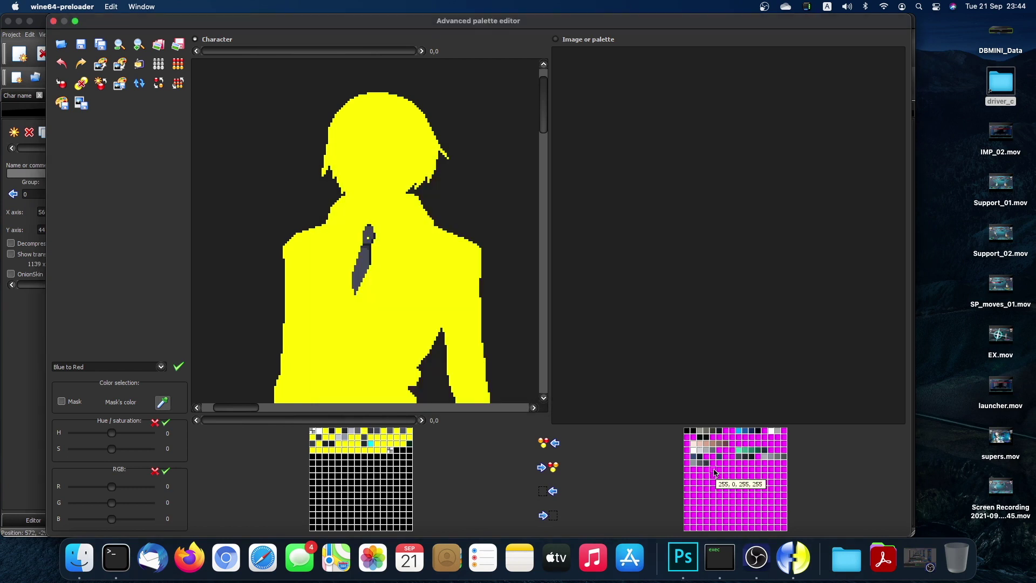
{"action": "scroll", "coordinate": [502, 354], "scroll_direction": "right", "scroll_amount": 5}
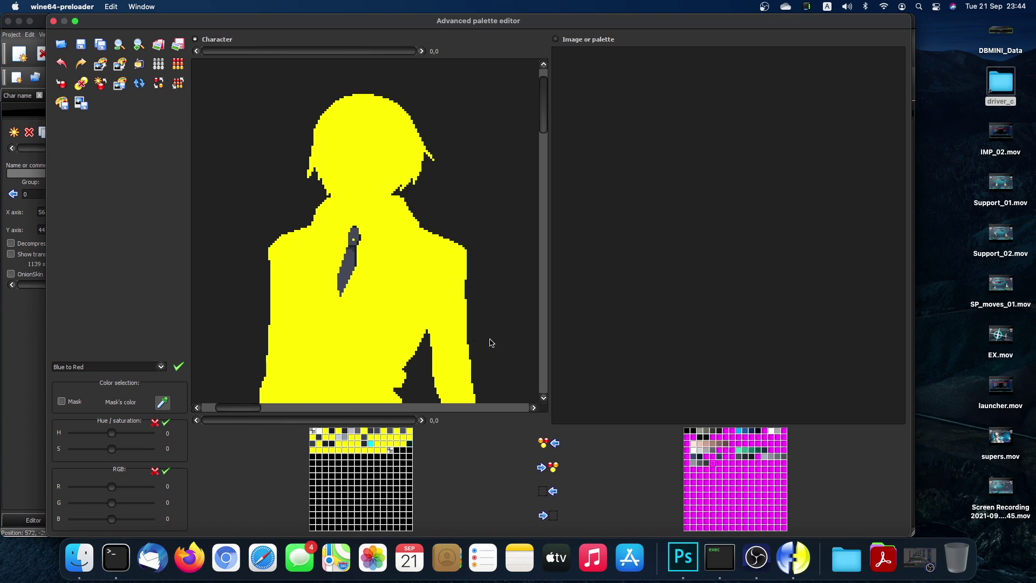
{"action": "scroll", "coordinate": [491, 340], "scroll_direction": "down", "scroll_amount": 5}
{"action": "scroll", "coordinate": [490, 340], "scroll_direction": "right", "scroll_amount": 5}
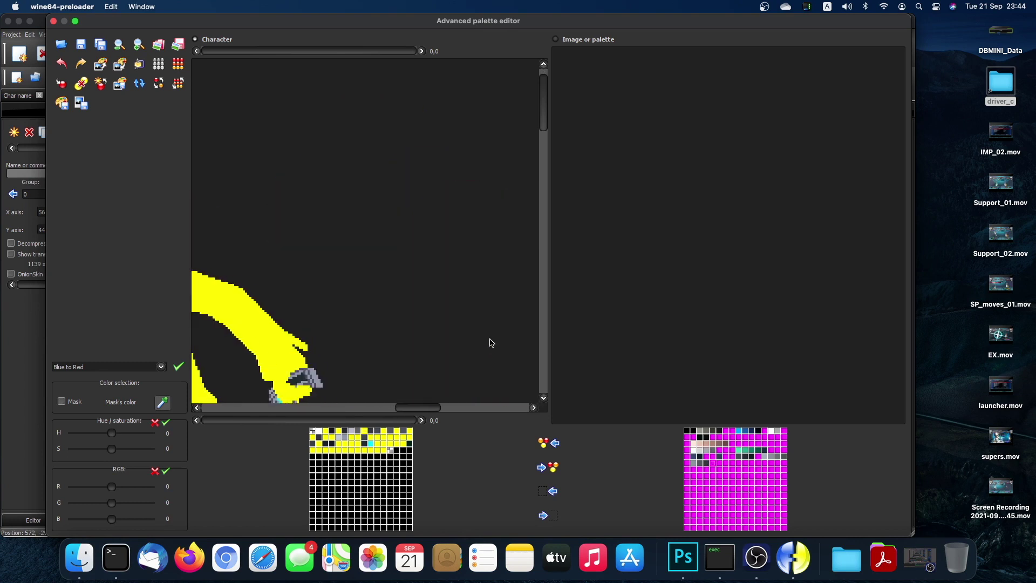
{"action": "scroll", "coordinate": [490, 343], "scroll_direction": "down", "scroll_amount": 5}
{"action": "scroll", "coordinate": [490, 342], "scroll_direction": "left", "scroll_amount": 2}
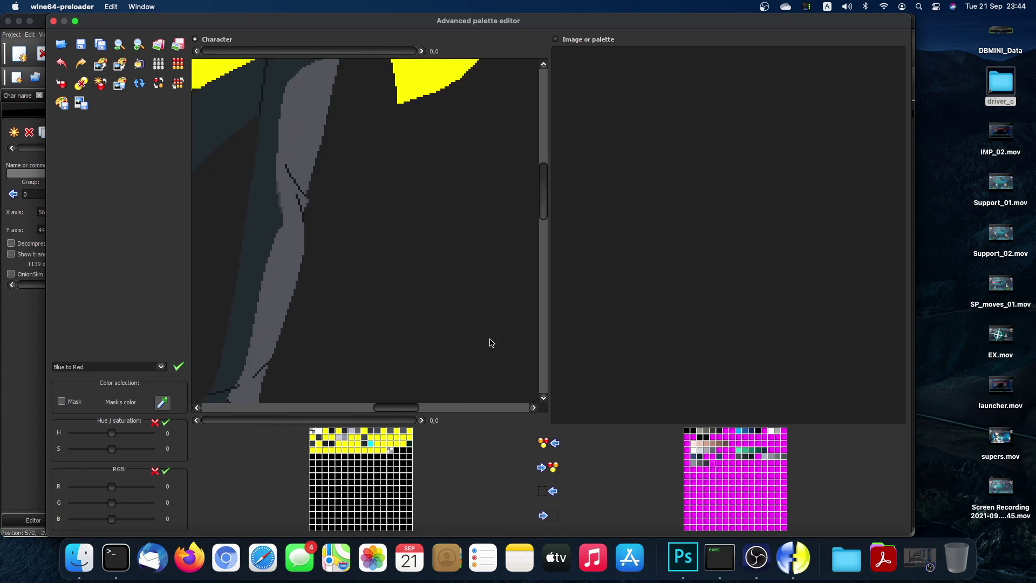
{"action": "scroll", "coordinate": [490, 342], "scroll_direction": "down", "scroll_amount": 5}
{"action": "scroll", "coordinate": [490, 342], "scroll_direction": "right", "scroll_amount": 1}
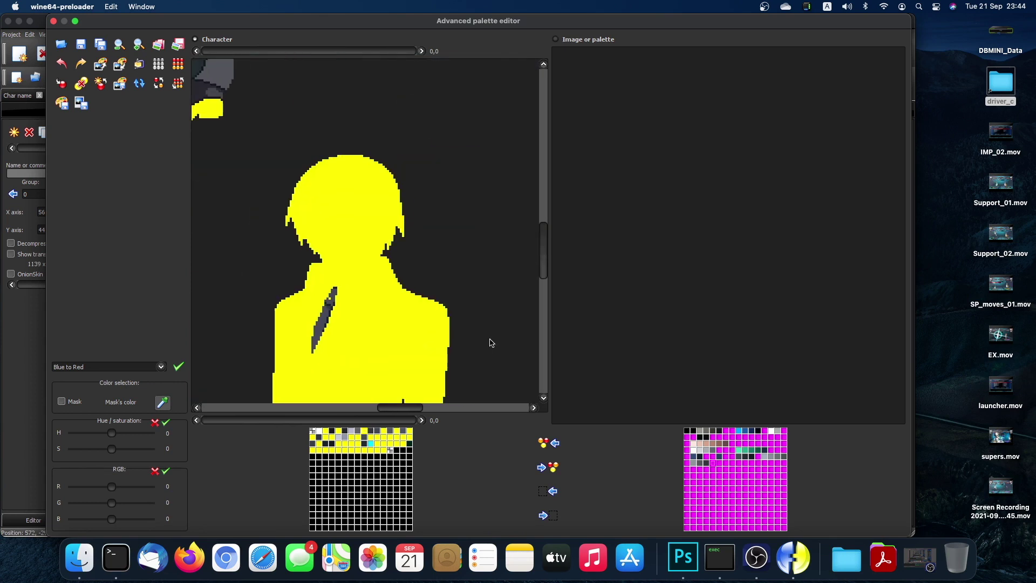
{"action": "scroll", "coordinate": [490, 342], "scroll_direction": "down", "scroll_amount": 2}
{"action": "scroll", "coordinate": [490, 342], "scroll_direction": "left", "scroll_amount": 5}
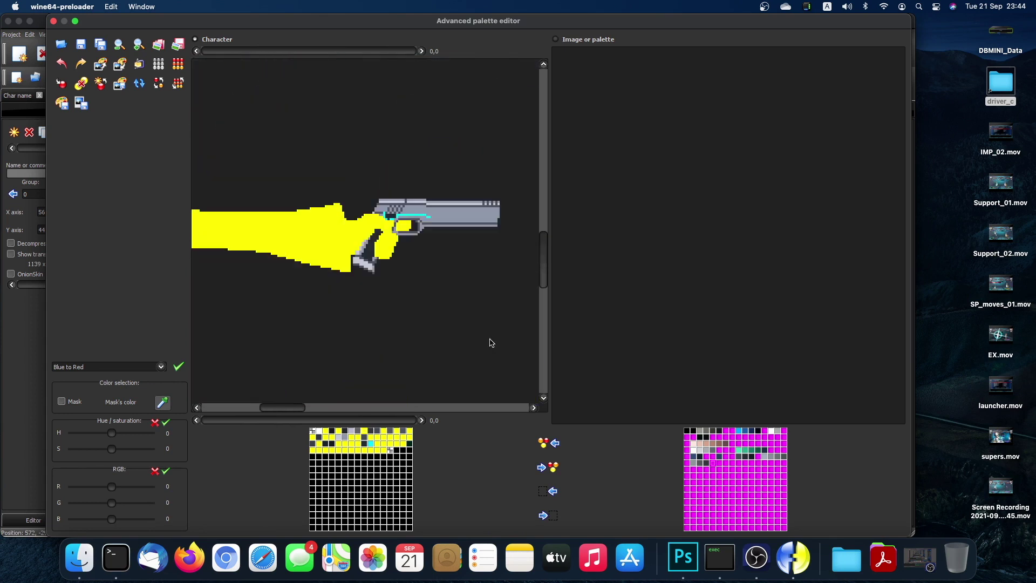
{"action": "scroll", "coordinate": [492, 342], "scroll_direction": "left", "scroll_amount": 4}
{"action": "scroll", "coordinate": [491, 342], "scroll_direction": "down", "scroll_amount": 6}
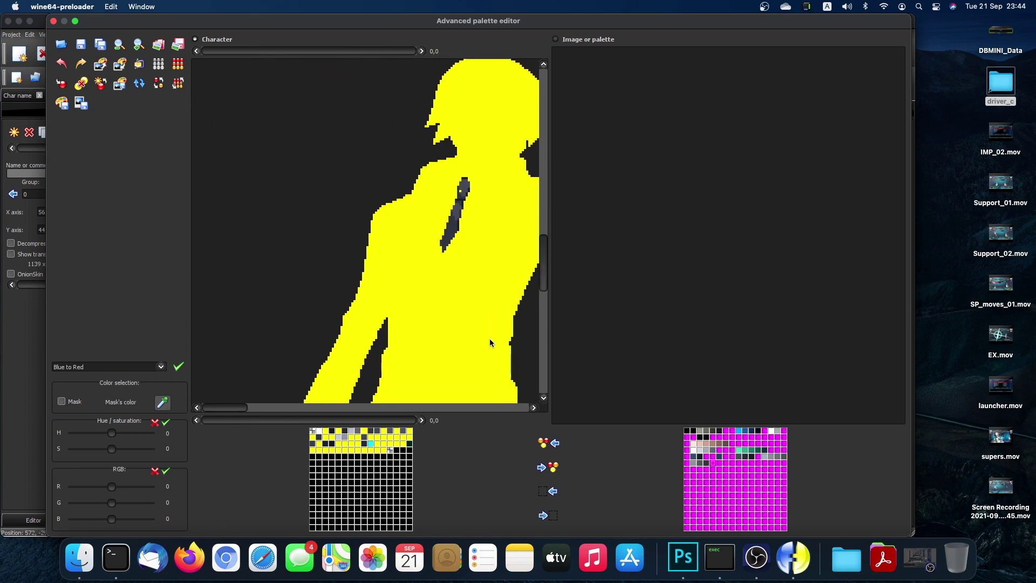
{"action": "scroll", "coordinate": [490, 342], "scroll_direction": "down", "scroll_amount": 4}
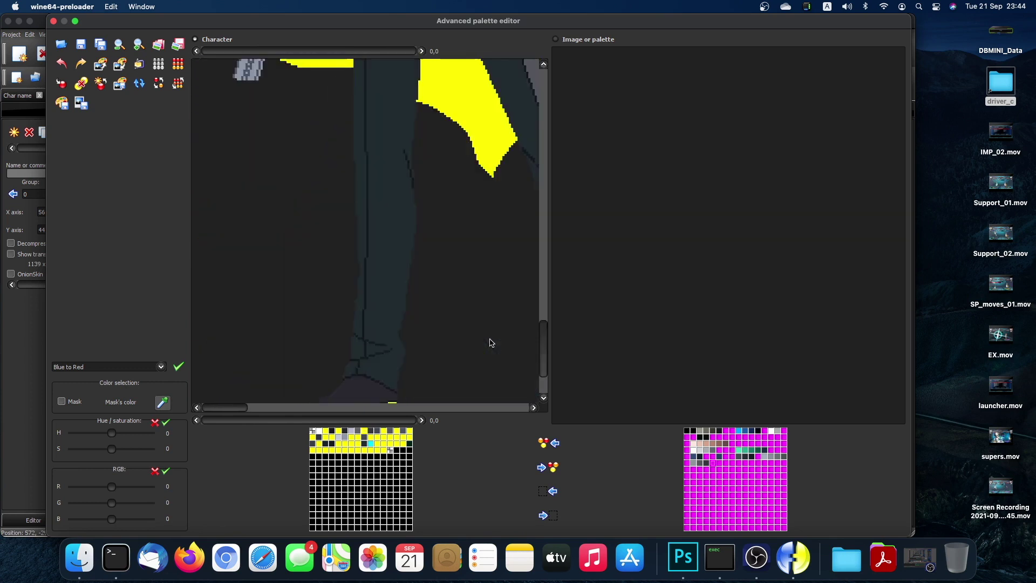
{"action": "scroll", "coordinate": [490, 343], "scroll_direction": "right", "scroll_amount": 2}
{"action": "scroll", "coordinate": [490, 342], "scroll_direction": "up", "scroll_amount": 12}
{"action": "scroll", "coordinate": [492, 342], "scroll_direction": "up", "scroll_amount": 2}
{"action": "scroll", "coordinate": [492, 342], "scroll_direction": "left", "scroll_amount": 1}
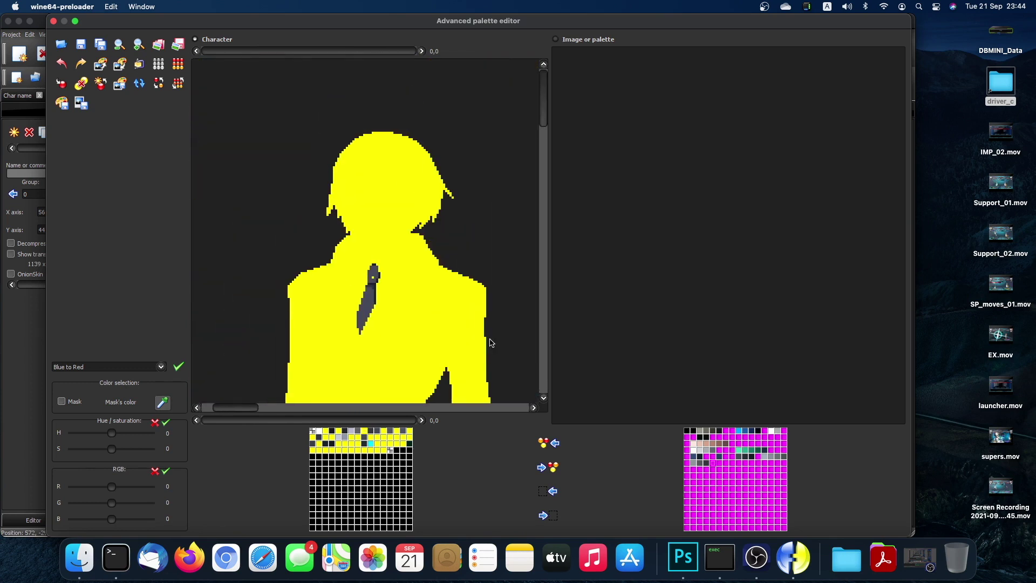
{"action": "scroll", "coordinate": [490, 342], "scroll_direction": "down", "scroll_amount": 3}
{"action": "scroll", "coordinate": [490, 342], "scroll_direction": "right", "scroll_amount": 2}
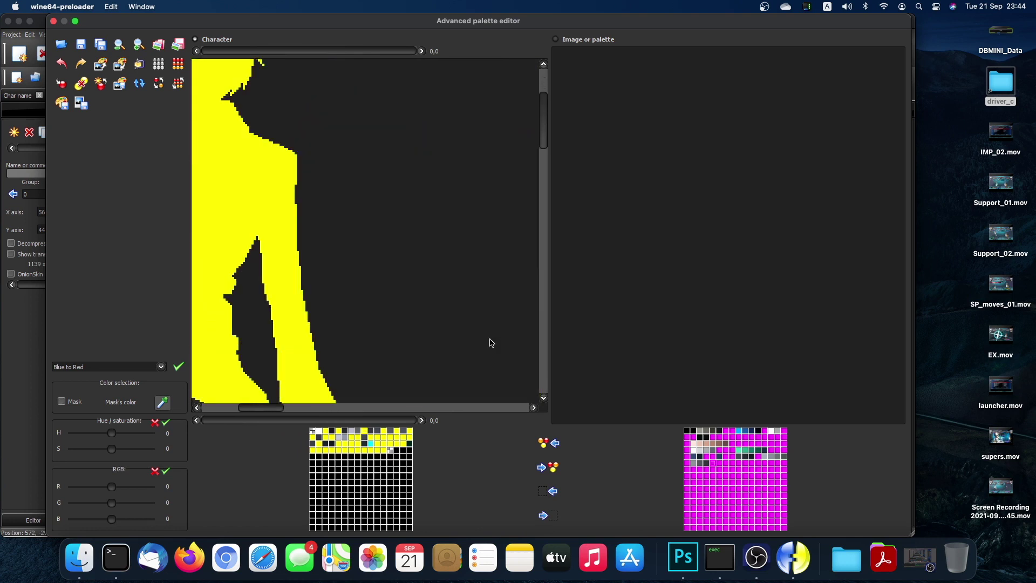
{"action": "scroll", "coordinate": [492, 343], "scroll_direction": "right", "scroll_amount": 4}
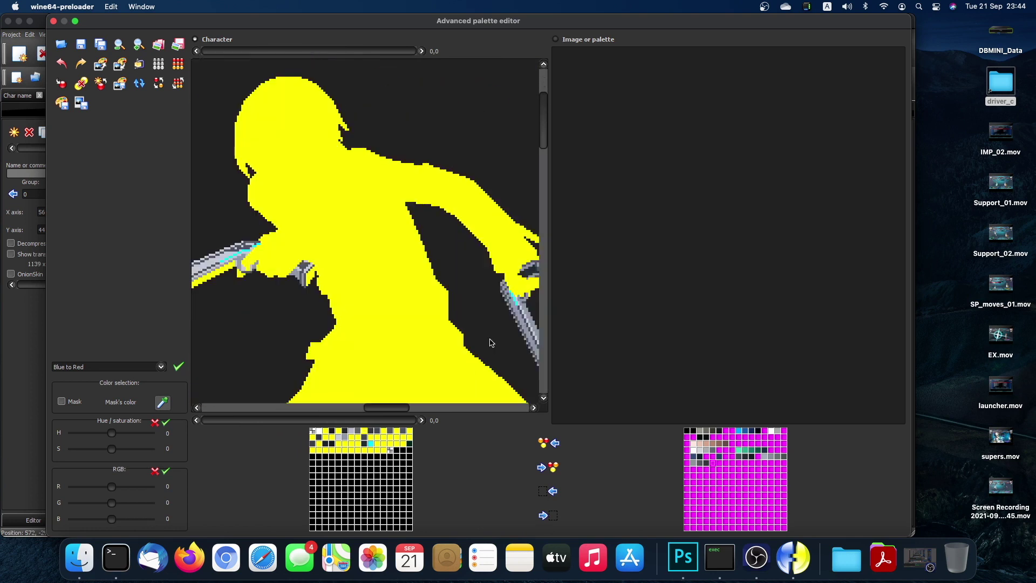
{"action": "scroll", "coordinate": [491, 342], "scroll_direction": "down", "scroll_amount": 5}
{"action": "scroll", "coordinate": [491, 343], "scroll_direction": "right", "scroll_amount": 5}
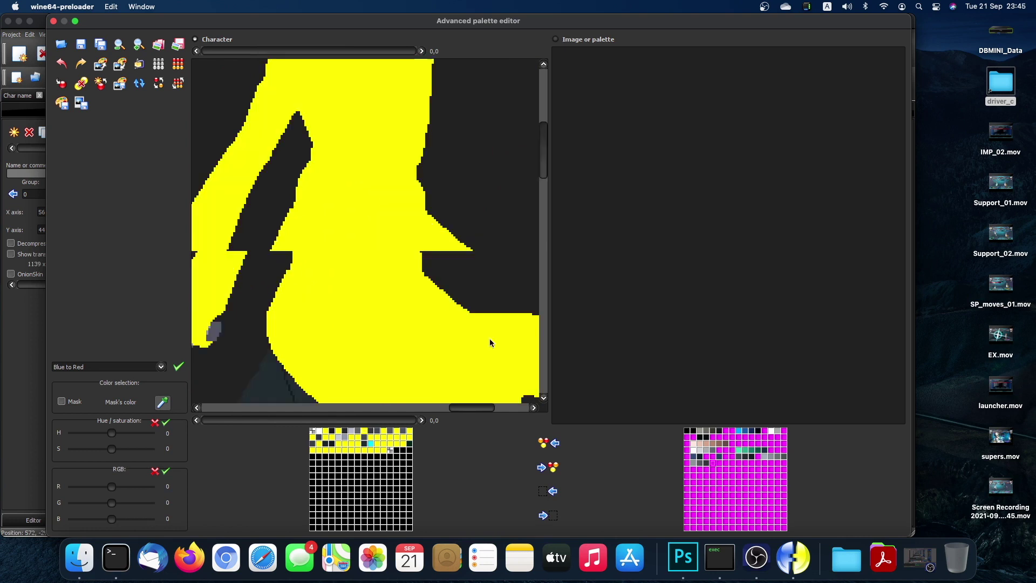
{"action": "scroll", "coordinate": [490, 343], "scroll_direction": "down", "scroll_amount": 5}
{"action": "scroll", "coordinate": [490, 343], "scroll_direction": "right", "scroll_amount": 3}
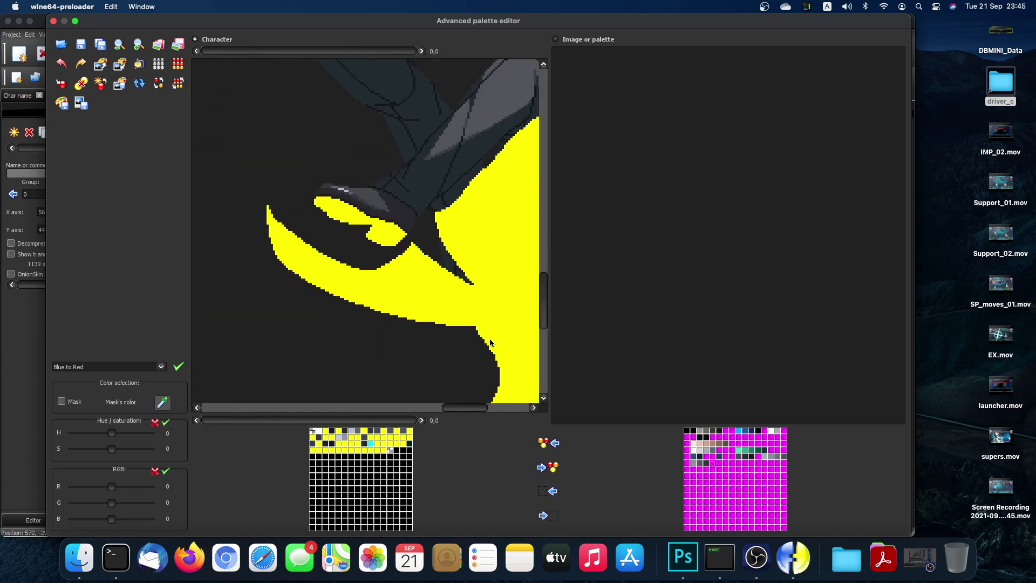
{"action": "scroll", "coordinate": [490, 342], "scroll_direction": "up", "scroll_amount": 4}
{"action": "scroll", "coordinate": [490, 342], "scroll_direction": "left", "scroll_amount": 5}
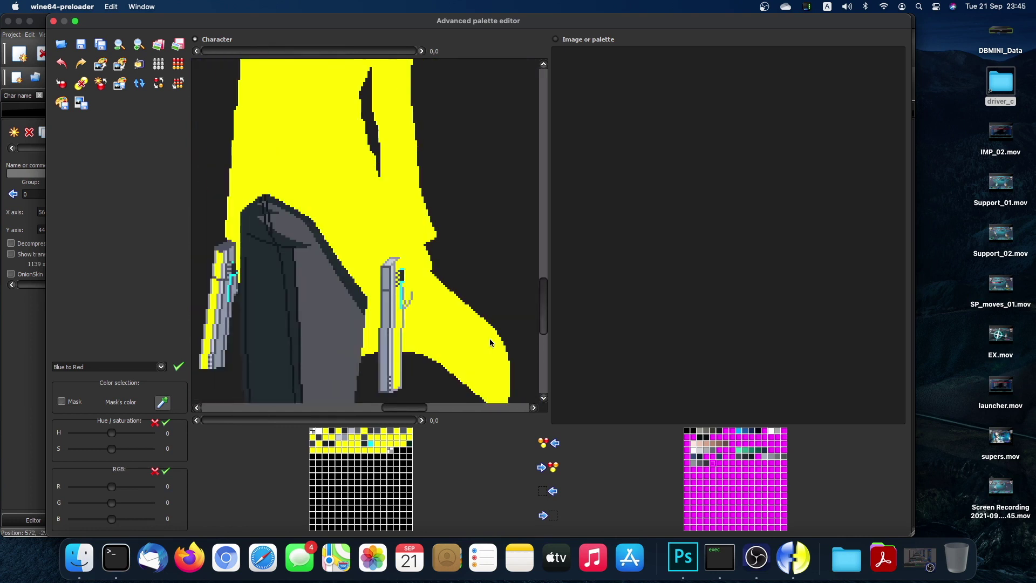
{"action": "scroll", "coordinate": [490, 343], "scroll_direction": "left", "scroll_amount": 3}
{"action": "scroll", "coordinate": [490, 342], "scroll_direction": "down", "scroll_amount": 1}
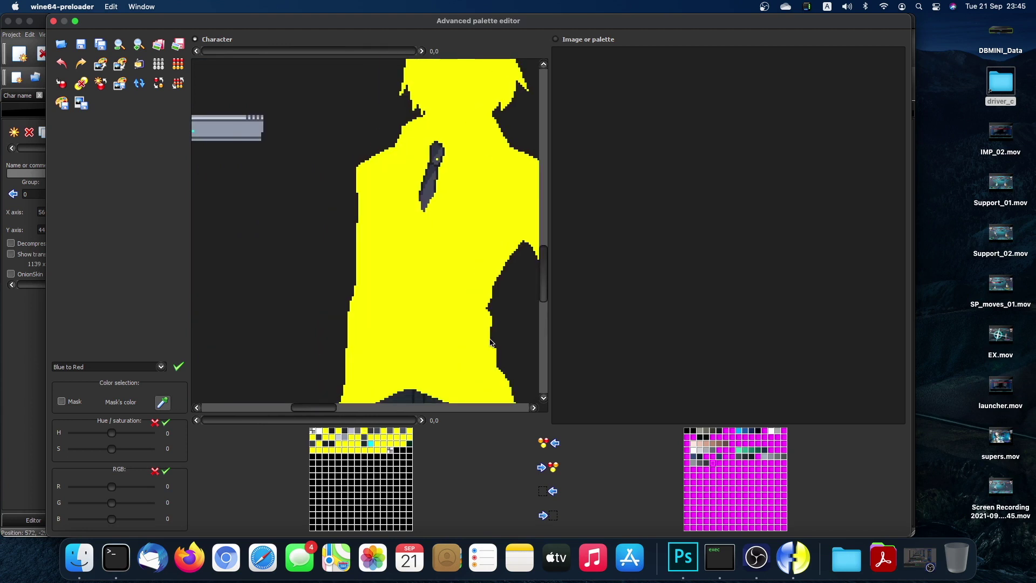
{"action": "scroll", "coordinate": [491, 343], "scroll_direction": "down", "scroll_amount": 5}
{"action": "scroll", "coordinate": [490, 342], "scroll_direction": "up", "scroll_amount": 10}
{"action": "scroll", "coordinate": [490, 342], "scroll_direction": "left", "scroll_amount": 3}
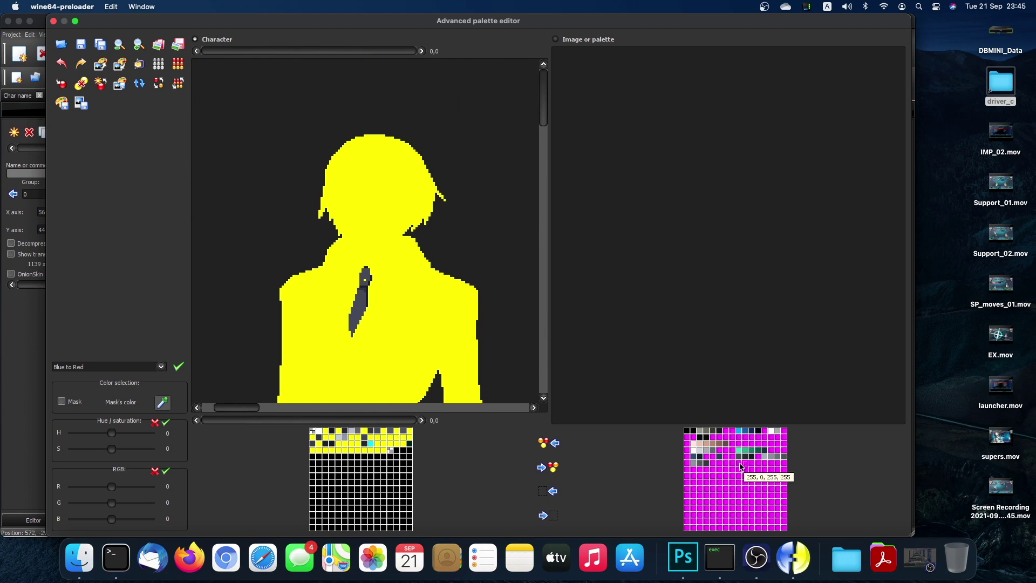
Copy the sampled tie colour into a free image-palette slot and set shade #464958 to yellow.
{"action": "double_click", "coordinate": [712, 462]}
{"action": "left_click", "coordinate": [596, 383]}
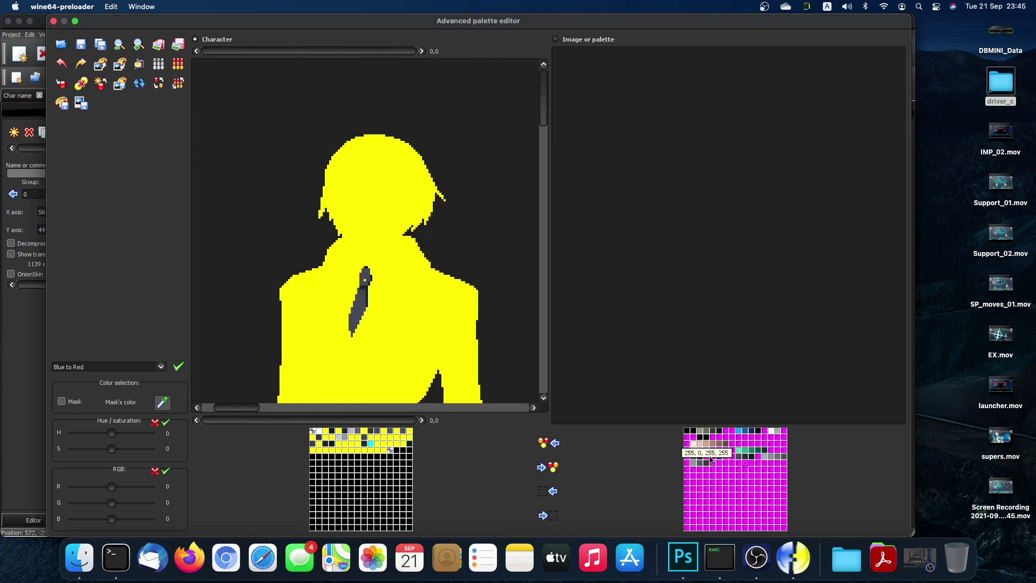
{"action": "left_click", "coordinate": [740, 466]}
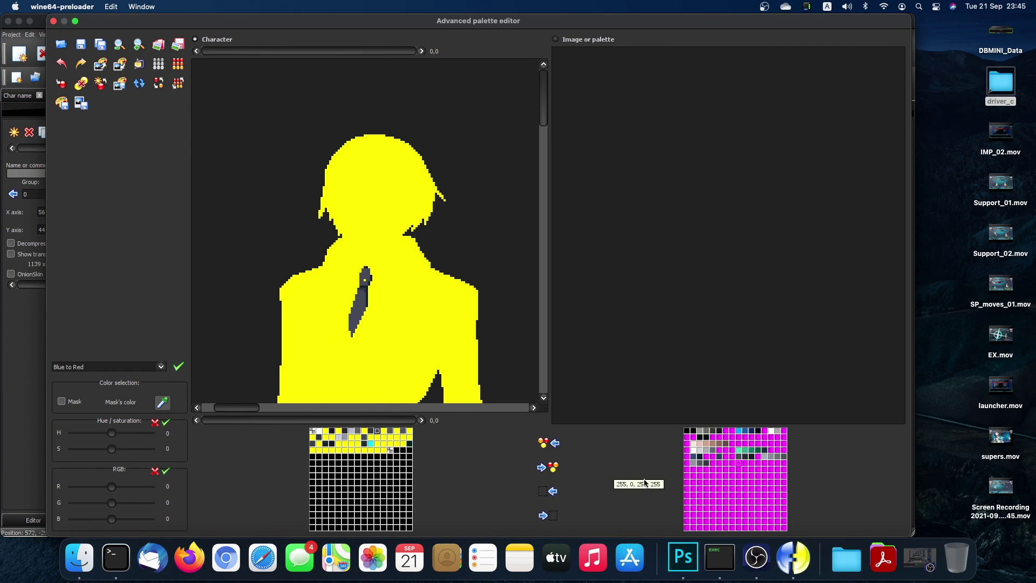
{"action": "left_click", "coordinate": [555, 467]}
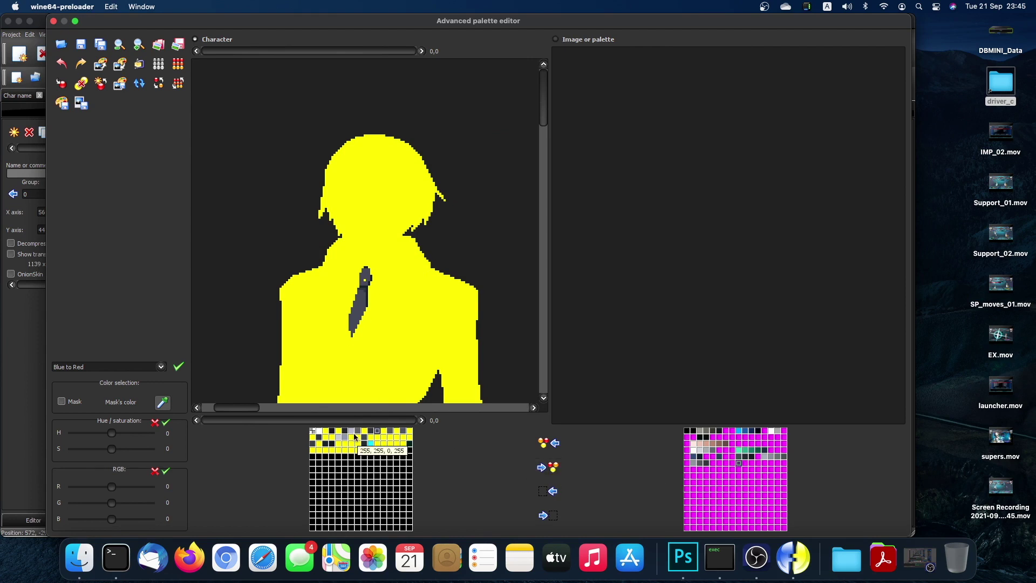
{"action": "double_click", "coordinate": [378, 431]}
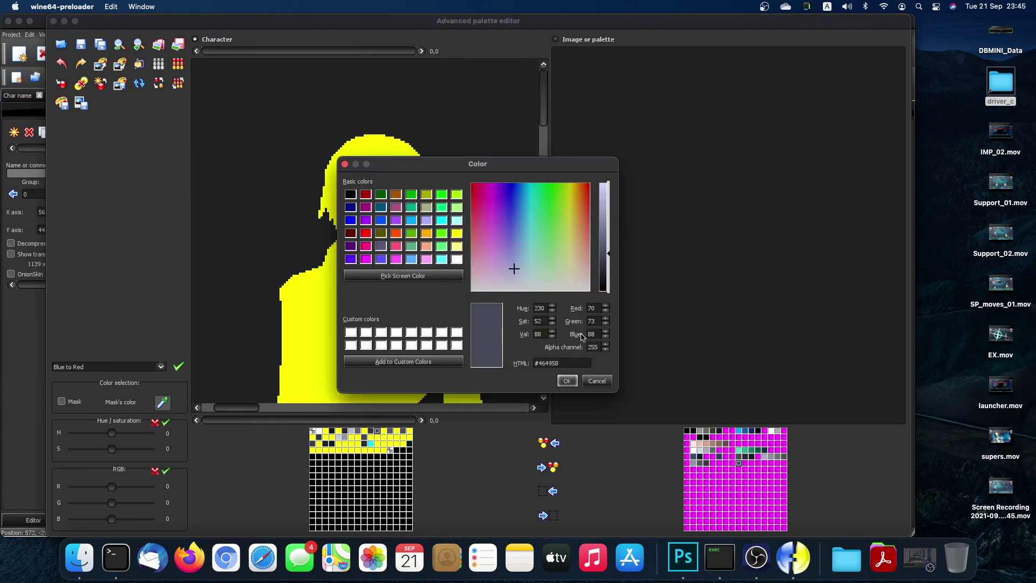
{"action": "left_click", "coordinate": [457, 233]}
{"action": "left_click", "coordinate": [567, 381]}
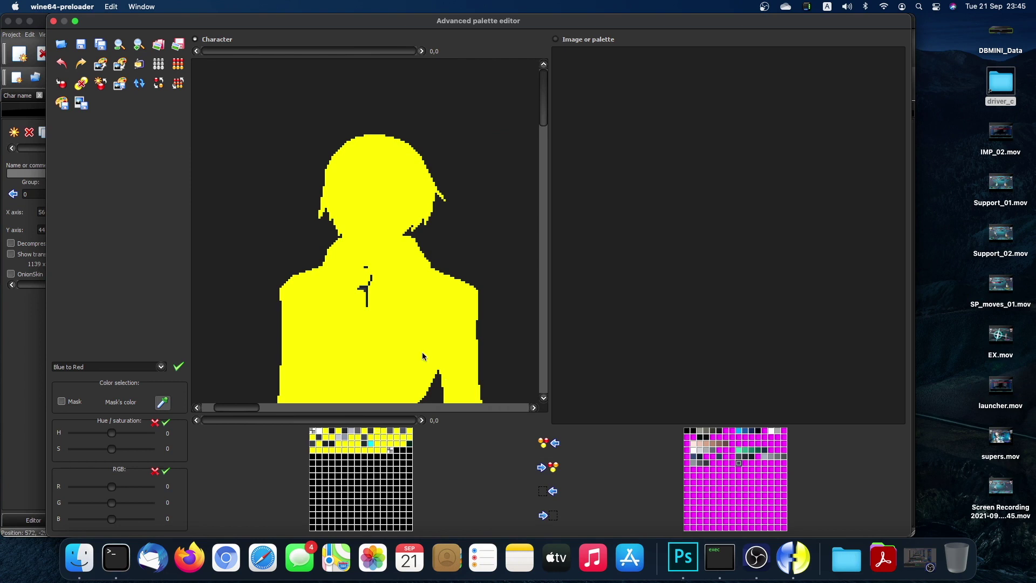
Set the darker tie shades #303540 and #1a2229 to pure yellow #ffff00.
{"action": "left_click", "coordinate": [746, 464]}
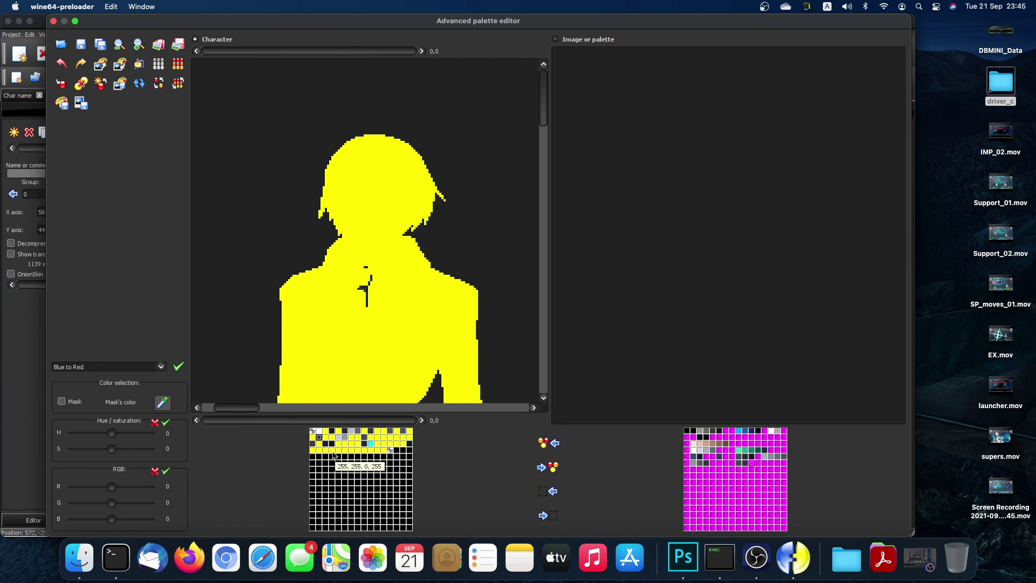
{"action": "double_click", "coordinate": [319, 439]}
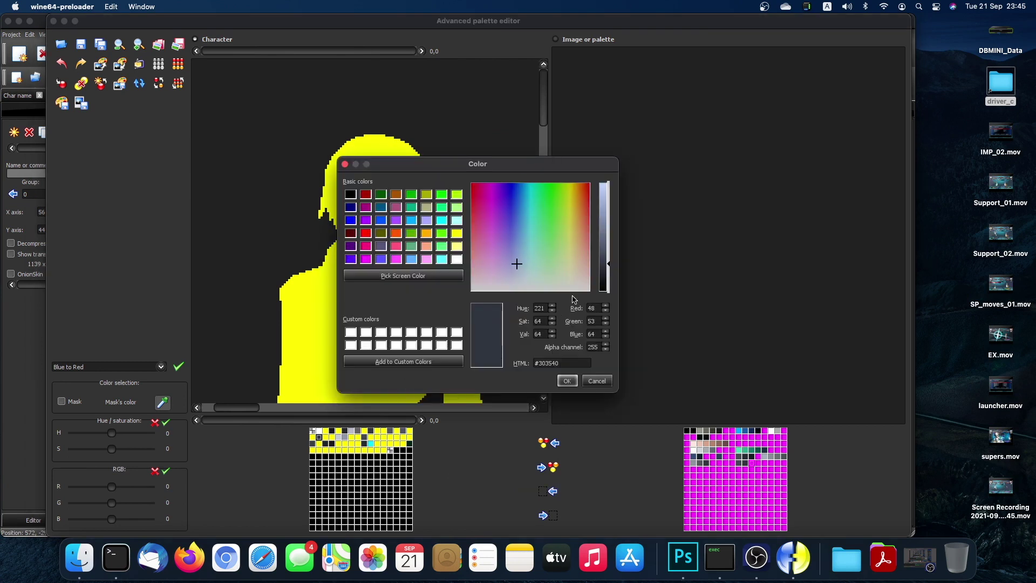
{"action": "left_click", "coordinate": [458, 234]}
{"action": "left_click", "coordinate": [564, 381]}
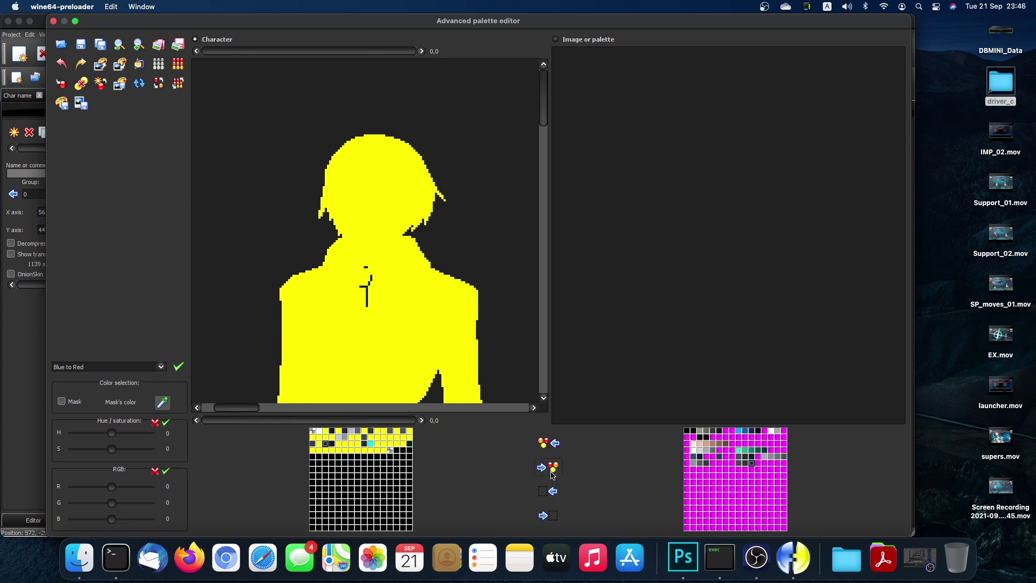
{"action": "double_click", "coordinate": [331, 446]}
{"action": "left_click", "coordinate": [459, 236]}
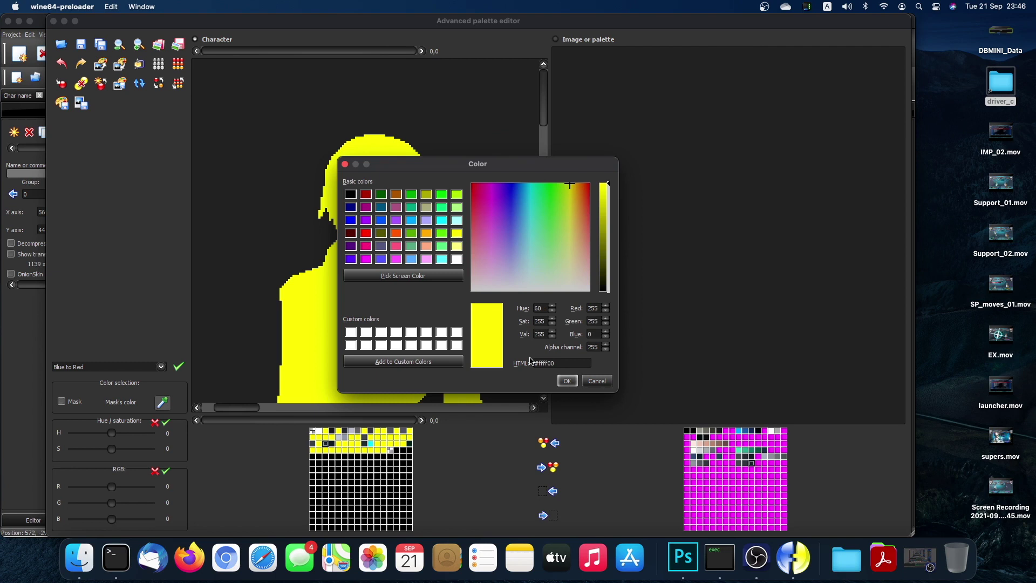
{"action": "left_click", "coordinate": [566, 381]}
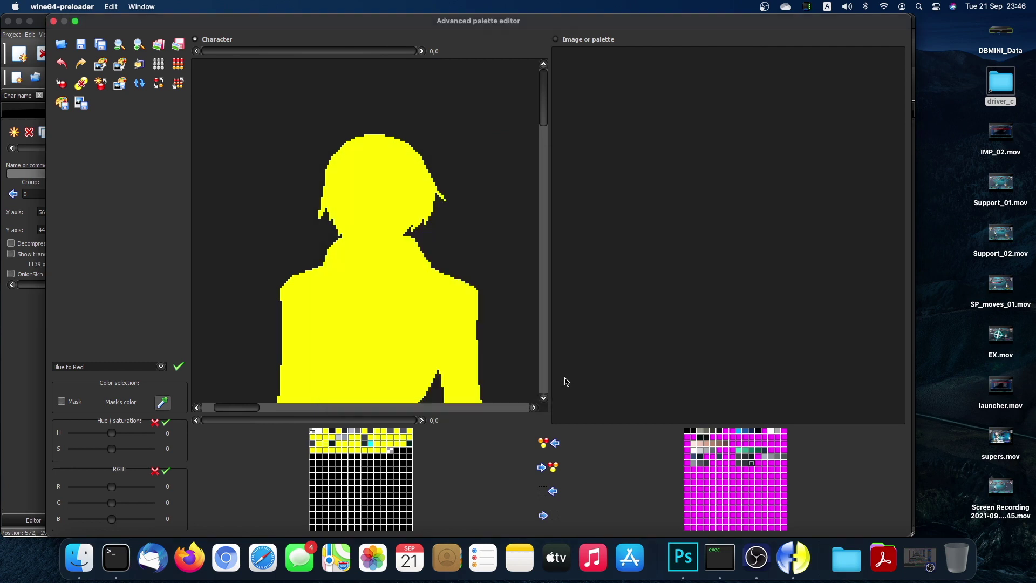
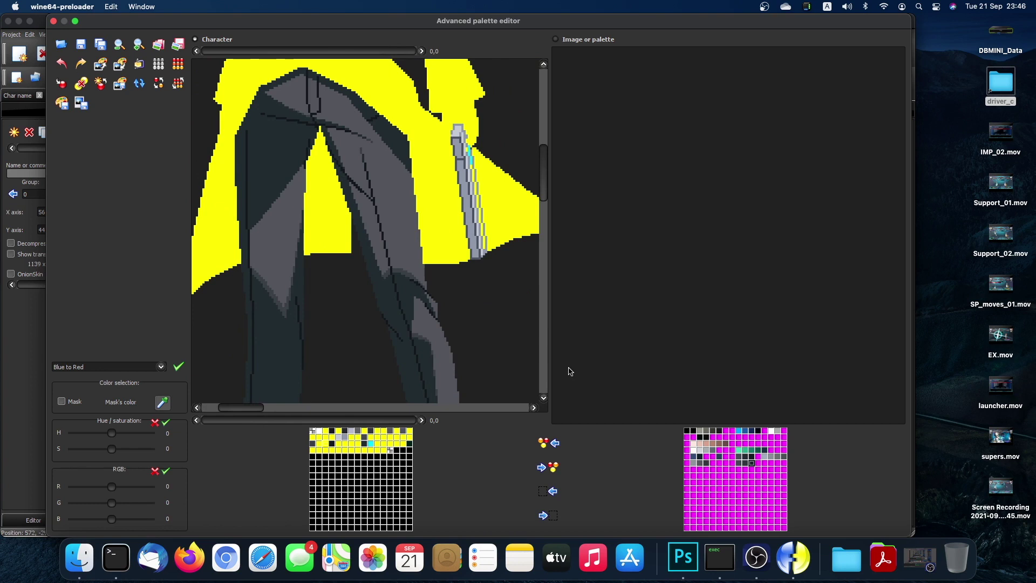
Enable mask colour picking, select target-palette cells, and set the grey clothing swatch to yellow #ffff00.
{"action": "left_click", "coordinate": [693, 470]}
{"action": "left_click", "coordinate": [163, 402]}
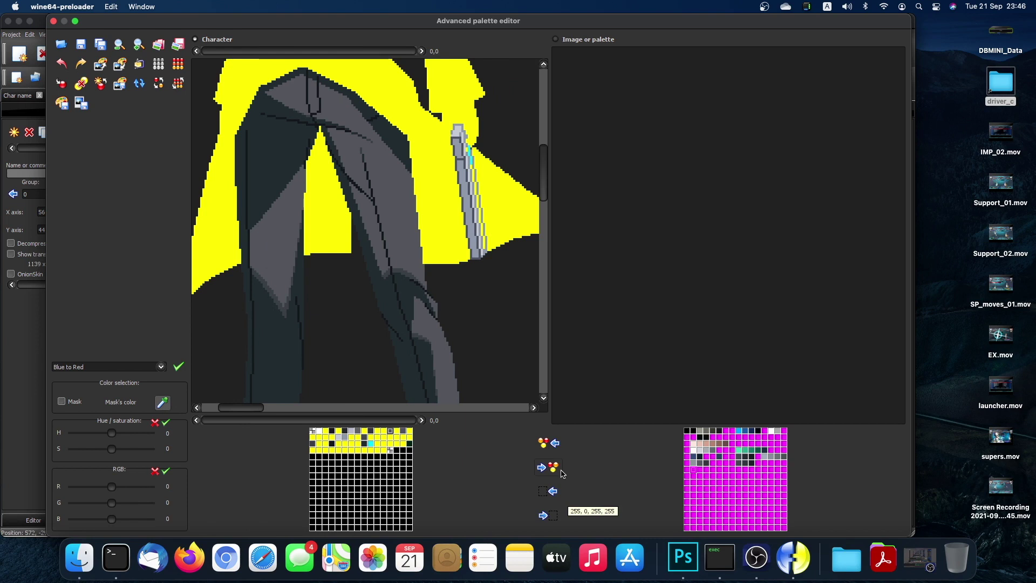
{"action": "left_click", "coordinate": [700, 469]}
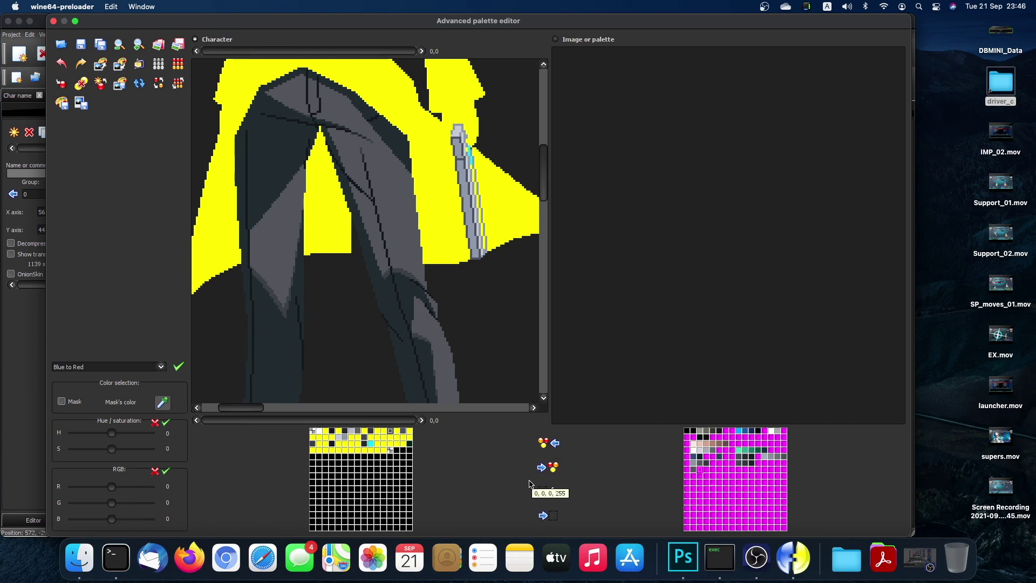
{"action": "double_click", "coordinate": [392, 432]}
{"action": "left_click", "coordinate": [458, 234]}
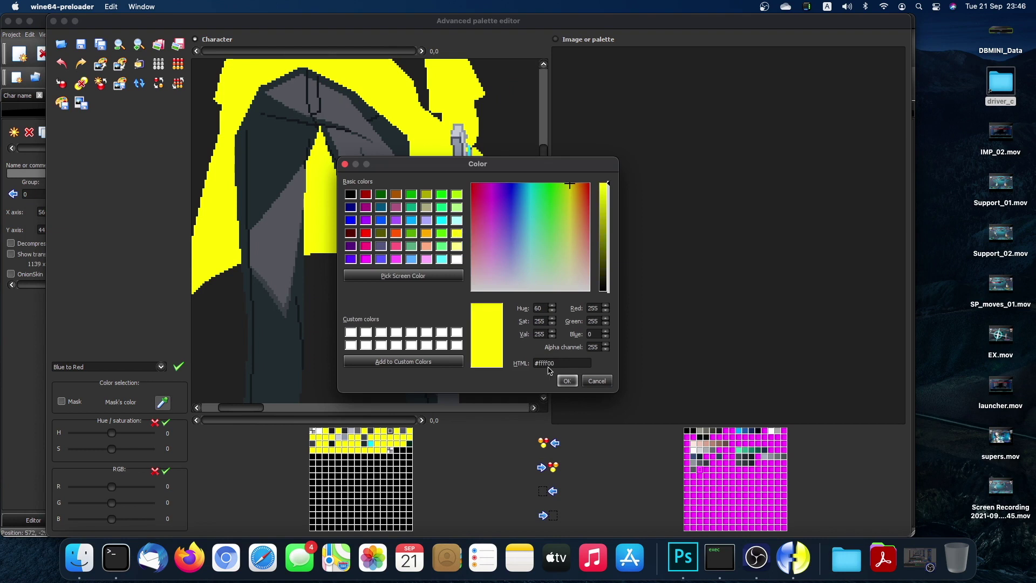
{"action": "left_click", "coordinate": [568, 381]}
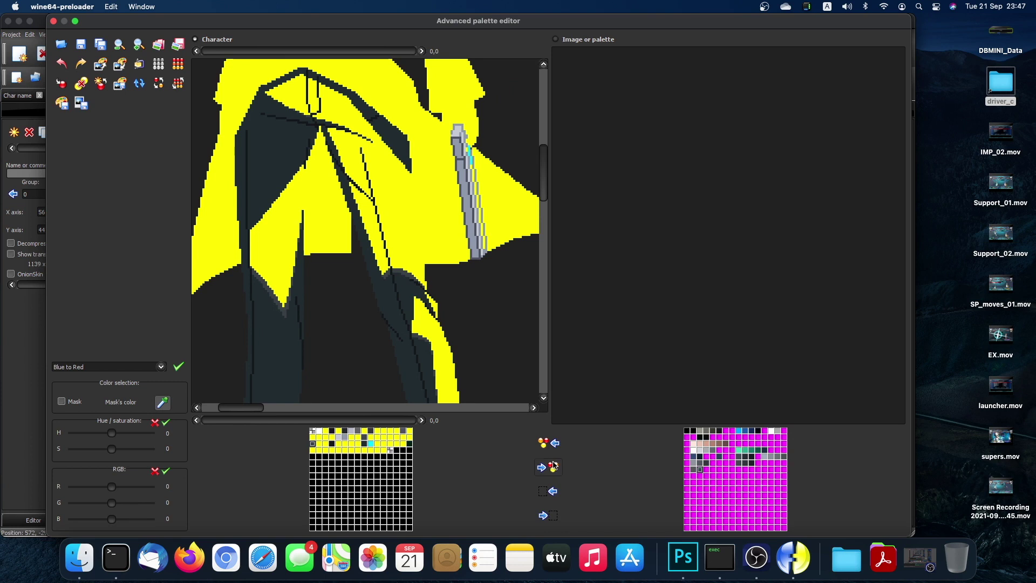
Turn the first dark shade yellow and copy colours into the magenta target palette cells.
{"action": "double_click", "coordinate": [313, 446]}
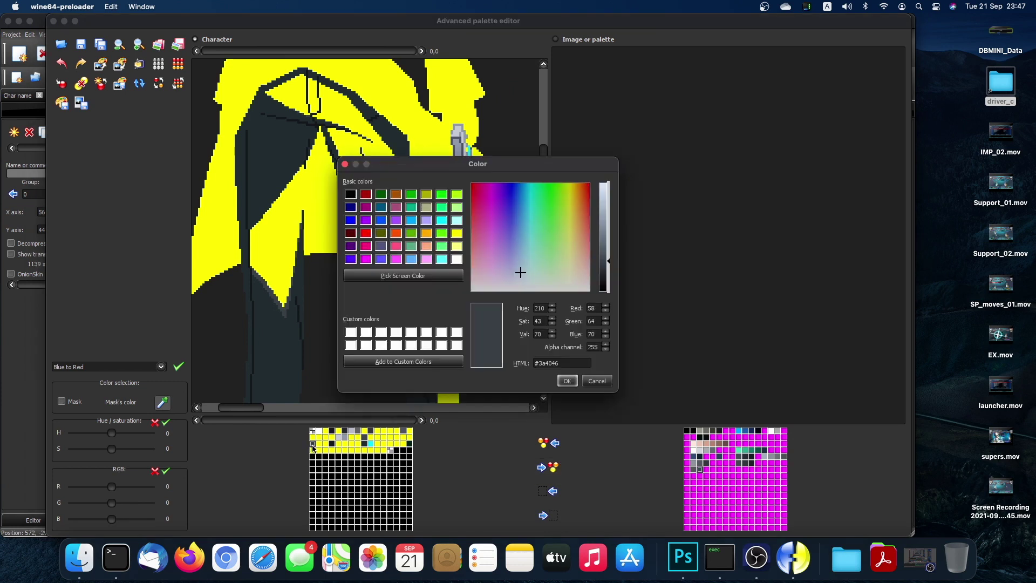
{"action": "left_click", "coordinate": [458, 234]}
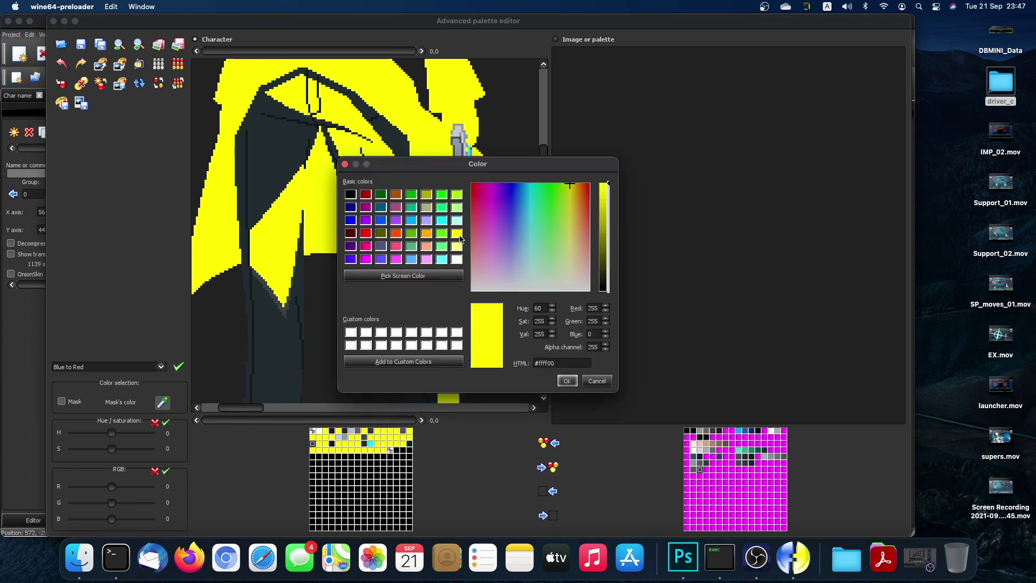
{"action": "left_click", "coordinate": [566, 381]}
{"action": "left_click", "coordinate": [707, 469]}
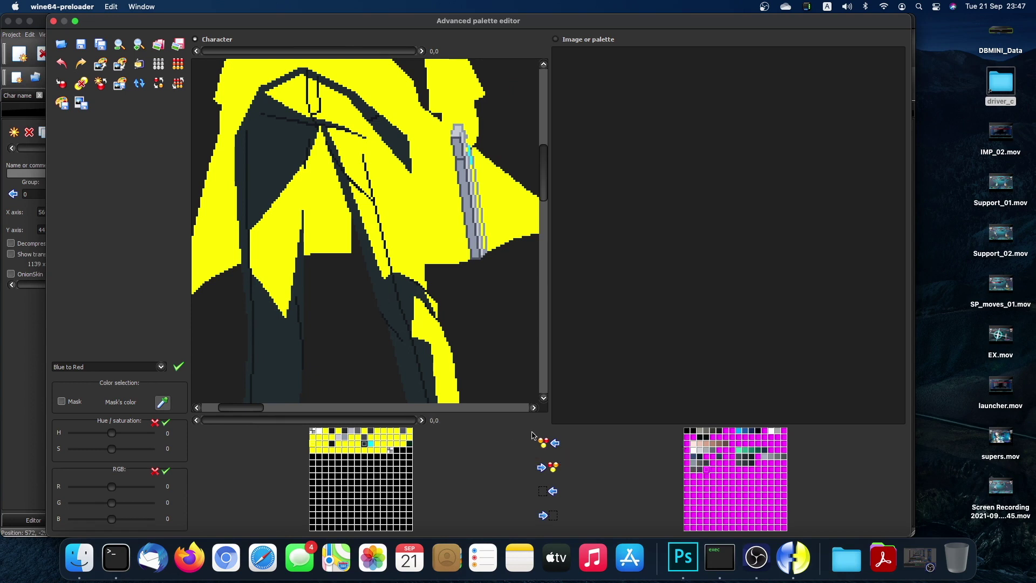
{"action": "left_click", "coordinate": [545, 471]}
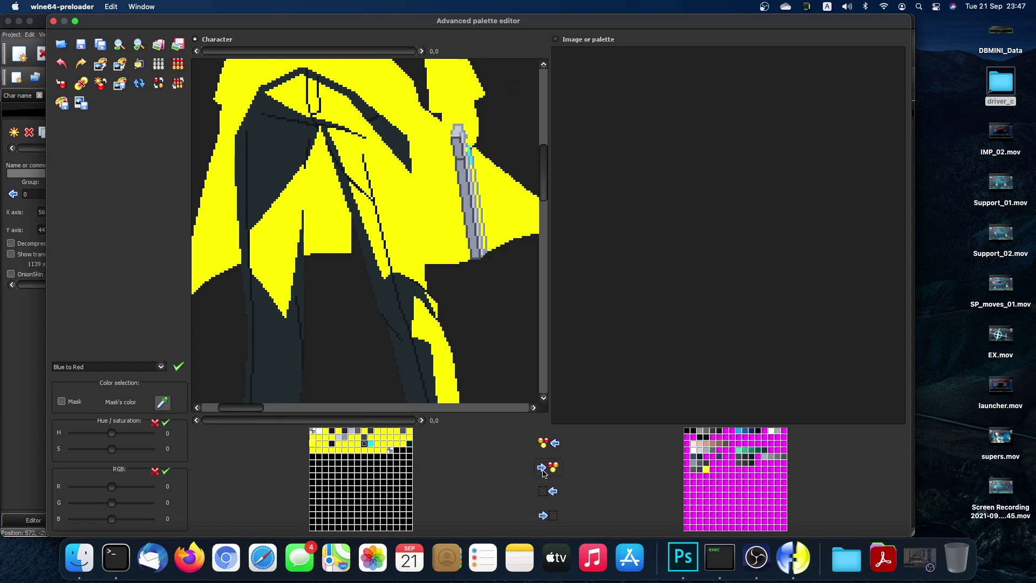
{"action": "left_click", "coordinate": [365, 444]}
{"action": "left_click", "coordinate": [545, 470]}
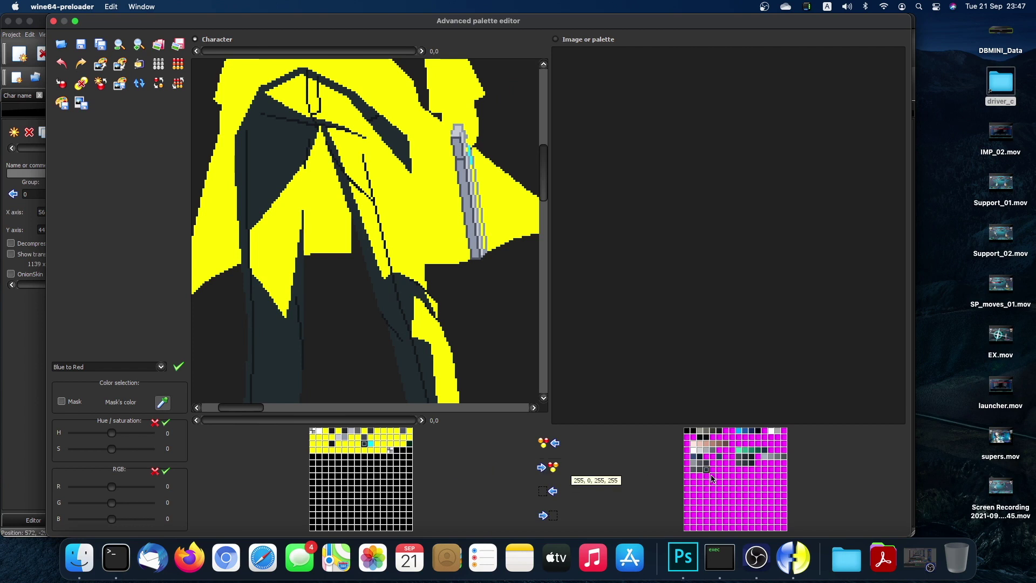
Recolour the #222c31 shade and the darkest line-art colour yellow, copying a colour to the target palette.
{"action": "double_click", "coordinate": [366, 446]}
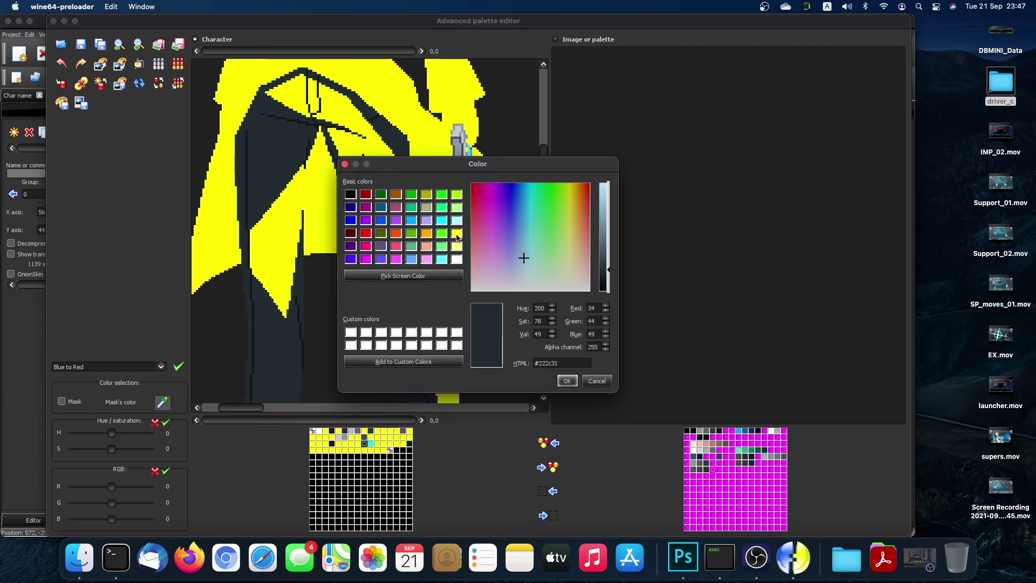
{"action": "left_click", "coordinate": [456, 235]}
{"action": "left_click", "coordinate": [567, 381]}
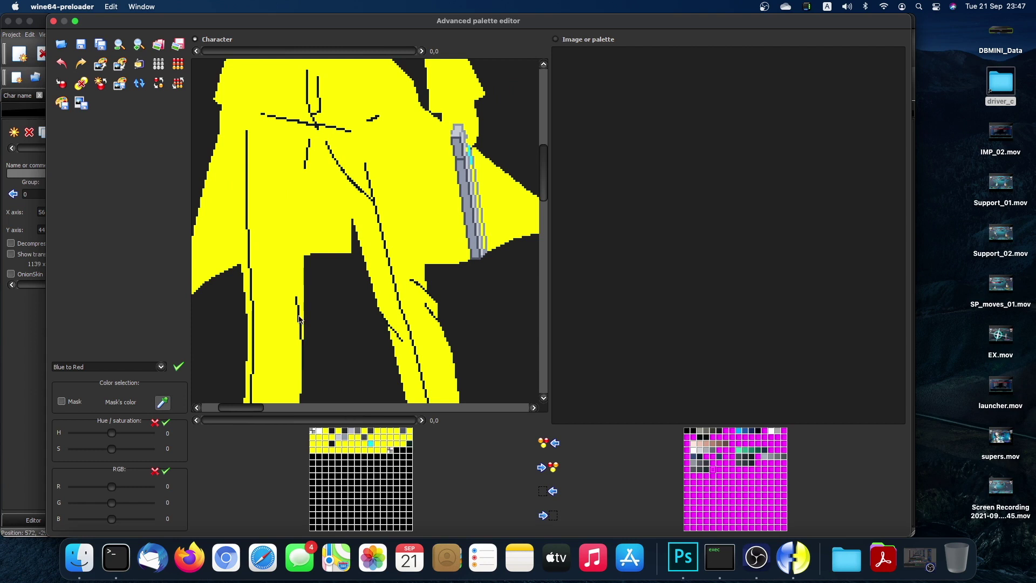
{"action": "left_click", "coordinate": [554, 467]}
{"action": "double_click", "coordinate": [343, 444]}
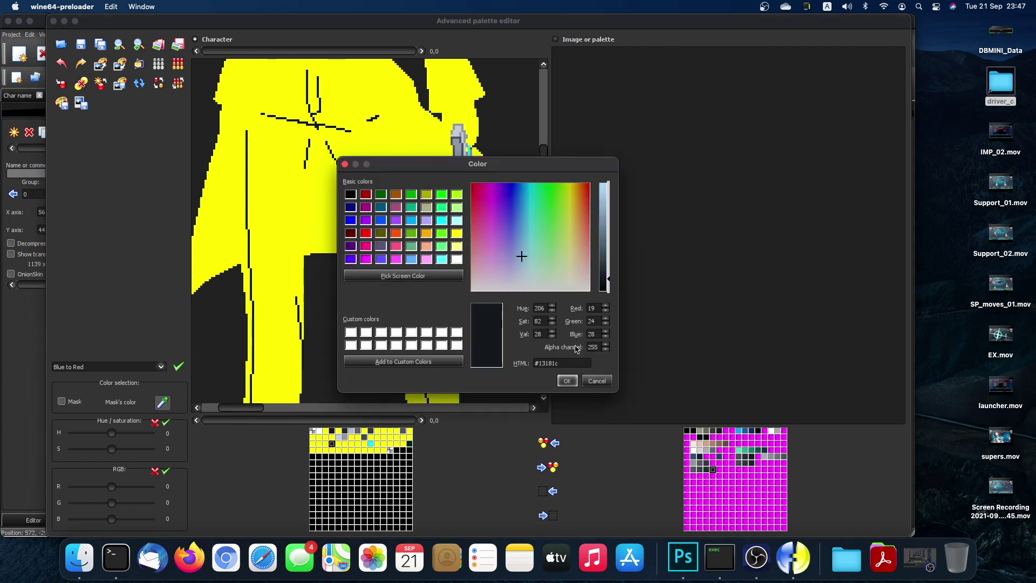
{"action": "left_click", "coordinate": [456, 234]}
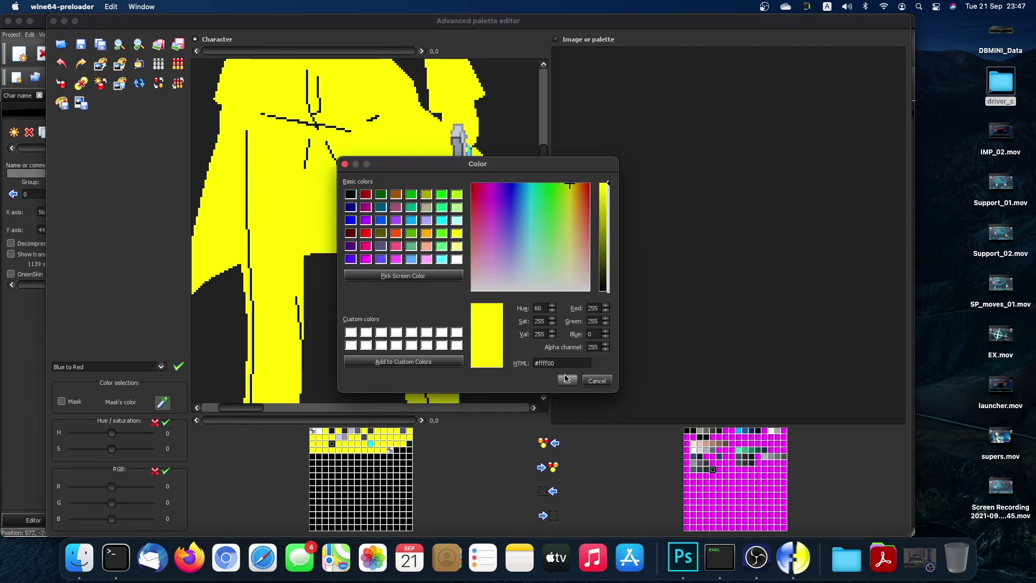
{"action": "left_click", "coordinate": [567, 380]}
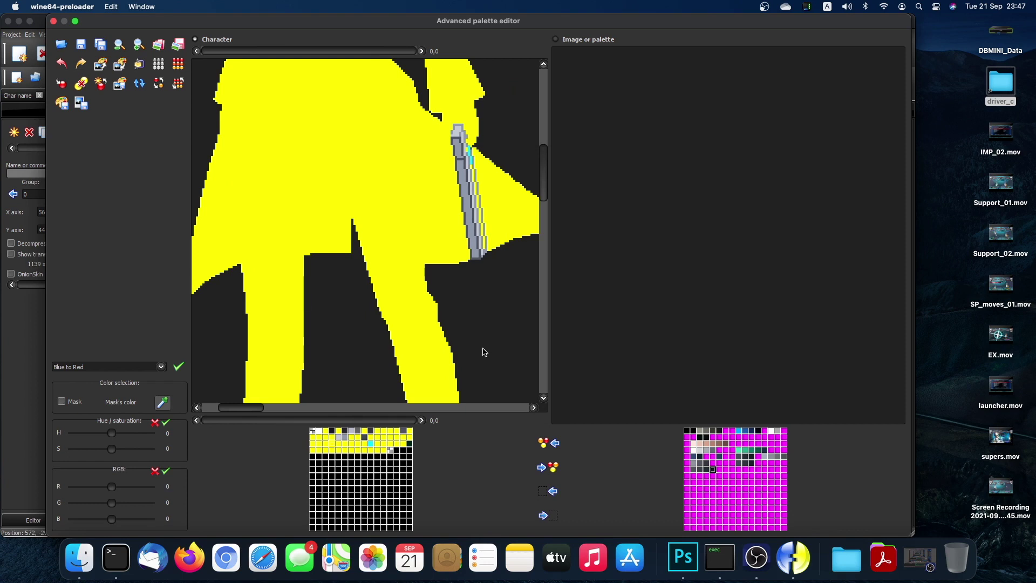
Scroll through the palette editor and select an empty slot in the reference palette.
{"action": "scroll", "coordinate": [482, 352], "scroll_direction": "down", "scroll_amount": 4}
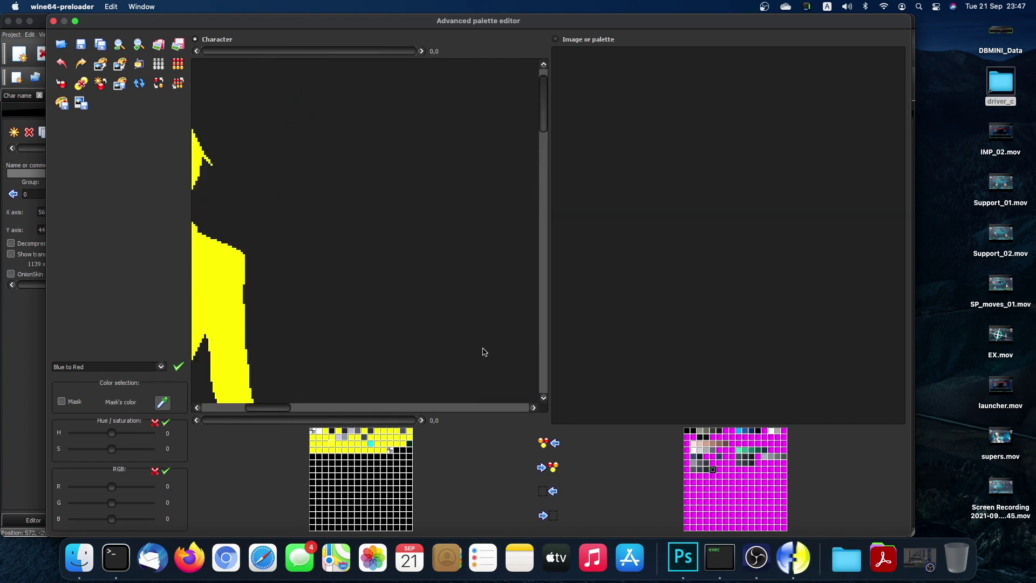
{"action": "scroll", "coordinate": [482, 348], "scroll_direction": "down", "scroll_amount": 3}
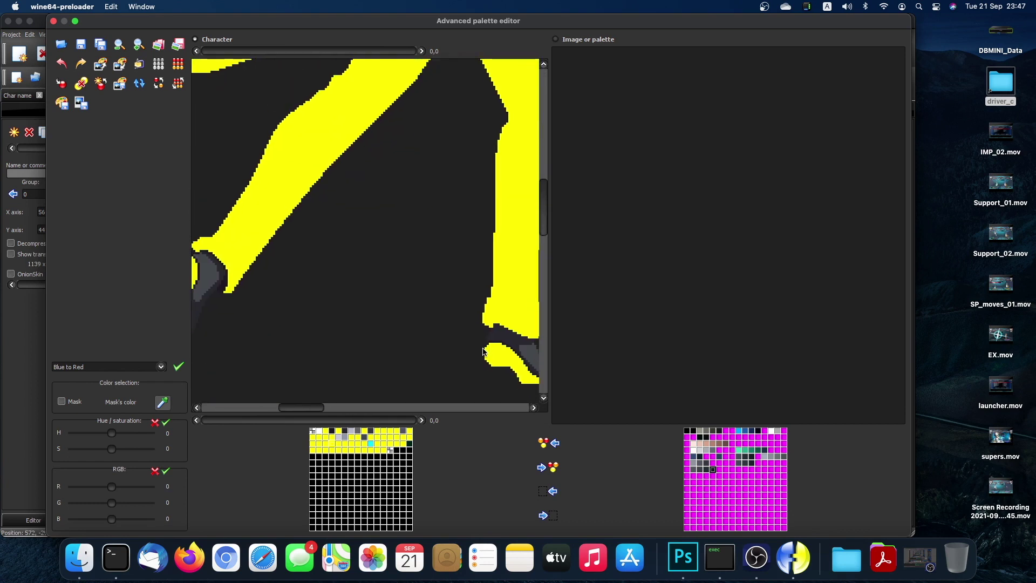
{"action": "scroll", "coordinate": [483, 352], "scroll_direction": "down", "scroll_amount": 4}
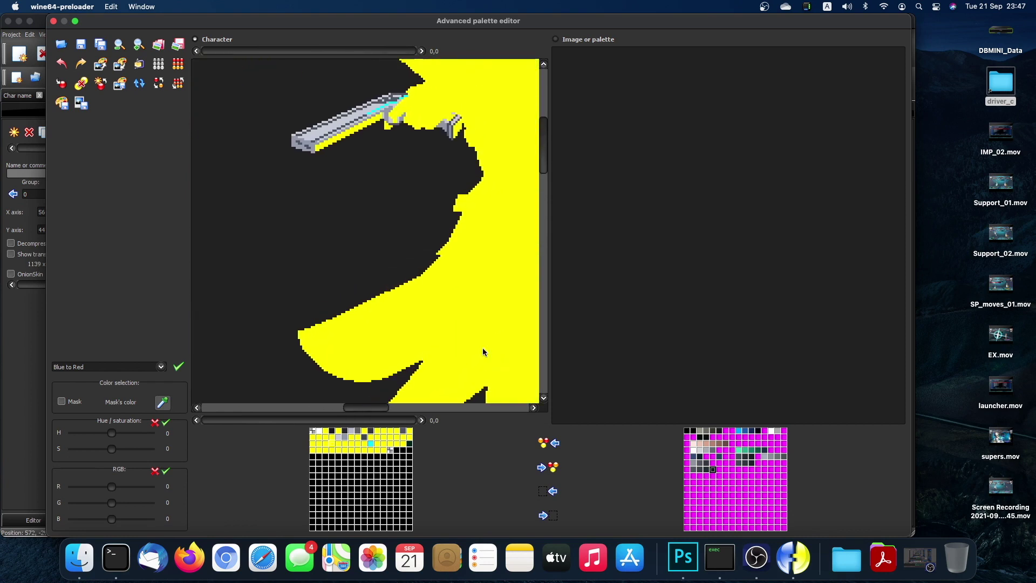
{"action": "scroll", "coordinate": [483, 352], "scroll_direction": "down", "scroll_amount": 4}
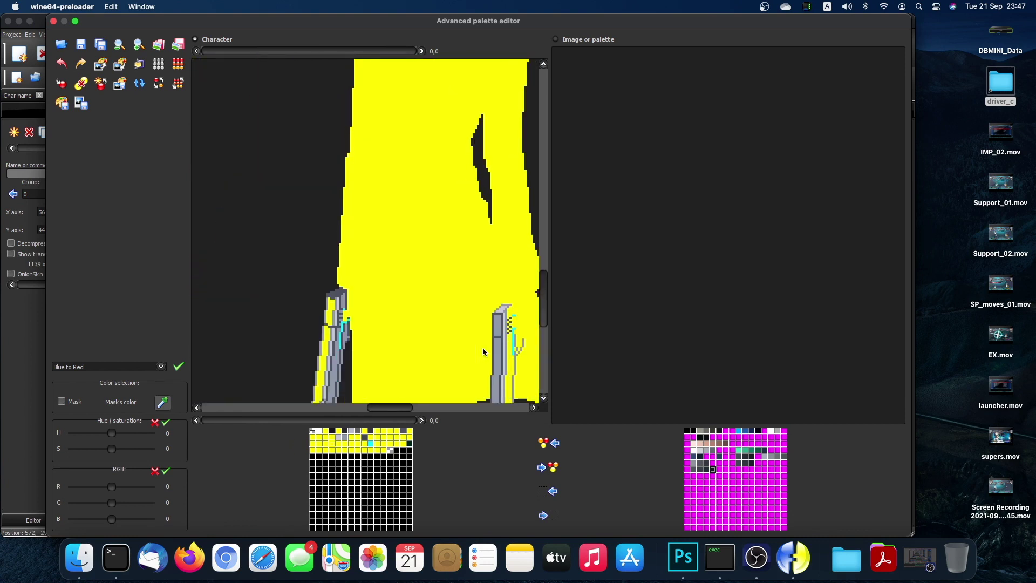
{"action": "scroll", "coordinate": [484, 352], "scroll_direction": "down", "scroll_amount": 4}
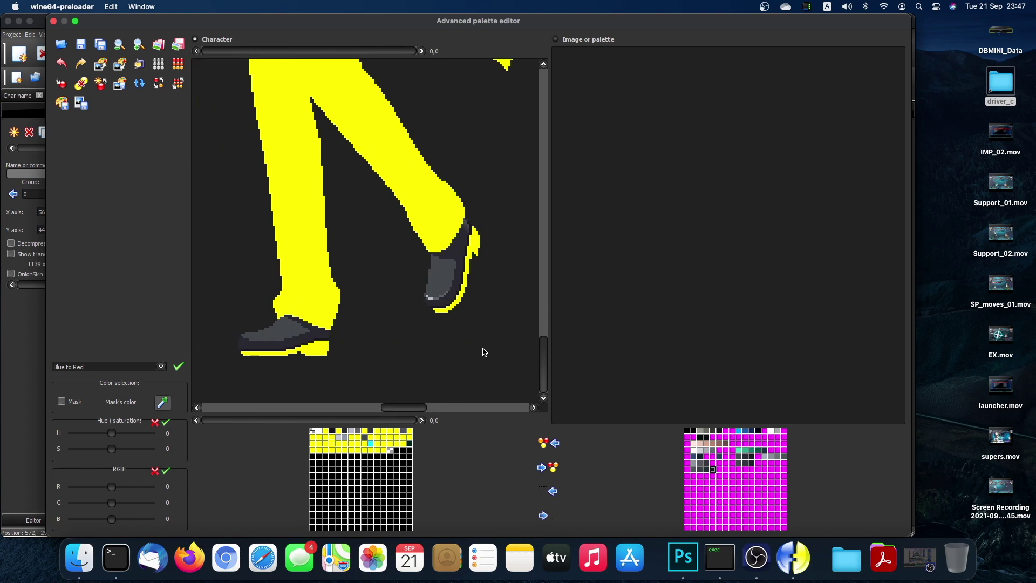
{"action": "scroll", "coordinate": [483, 350], "scroll_direction": "down", "scroll_amount": 4}
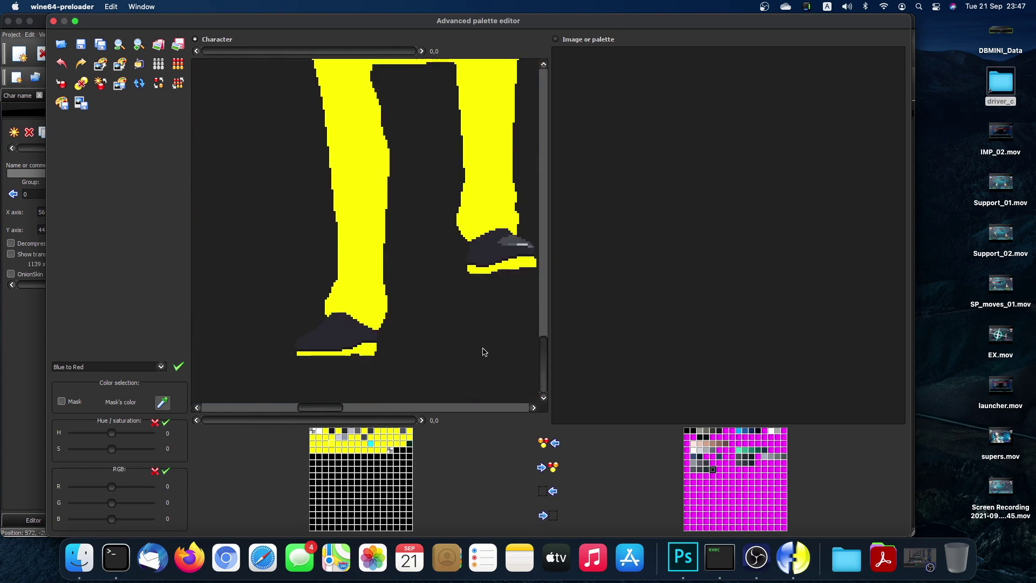
{"action": "scroll", "coordinate": [484, 352], "scroll_direction": "up", "scroll_amount": 5}
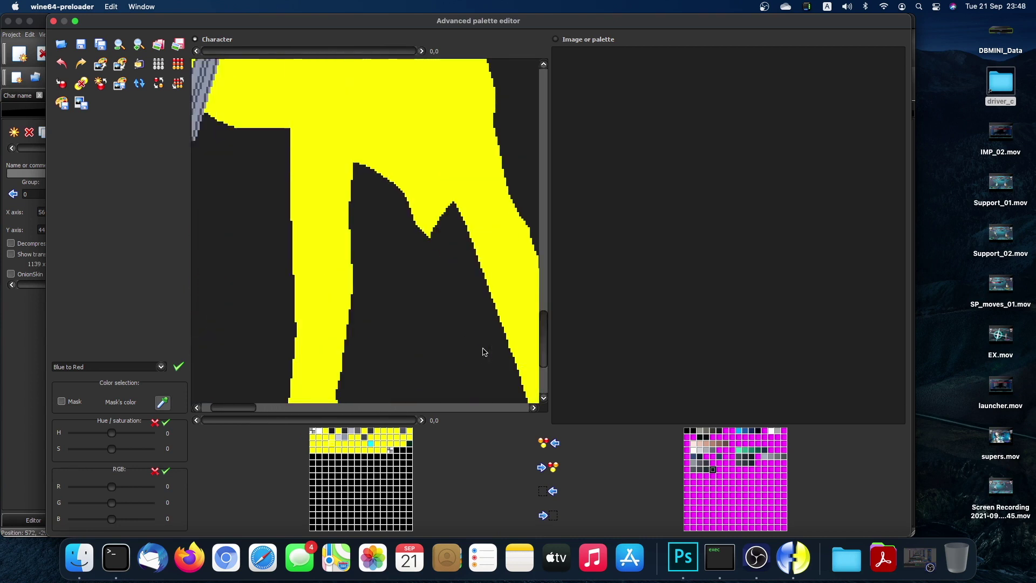
{"action": "scroll", "coordinate": [484, 352], "scroll_direction": "up", "scroll_amount": 5}
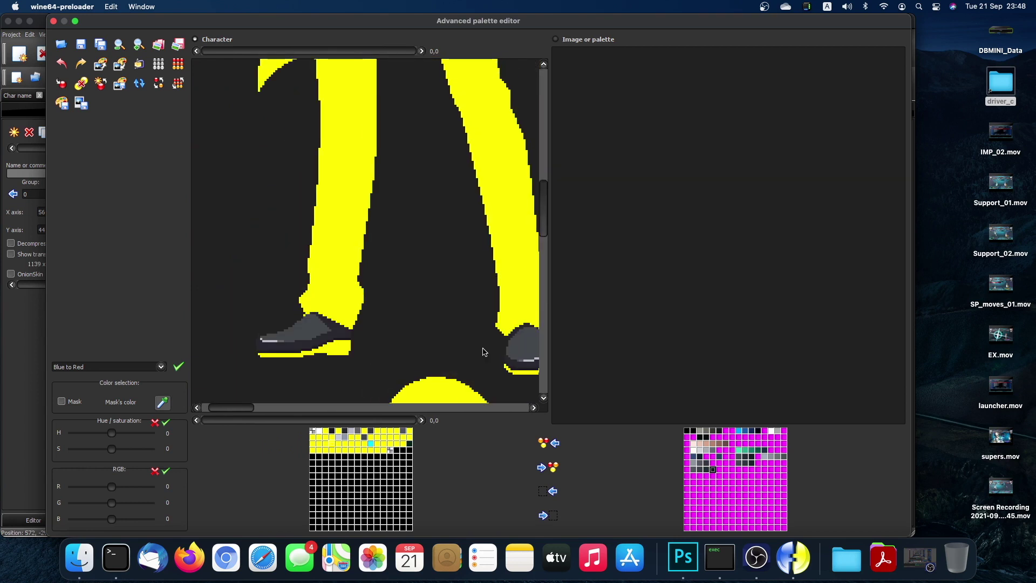
{"action": "scroll", "coordinate": [483, 351], "scroll_direction": "up", "scroll_amount": 5}
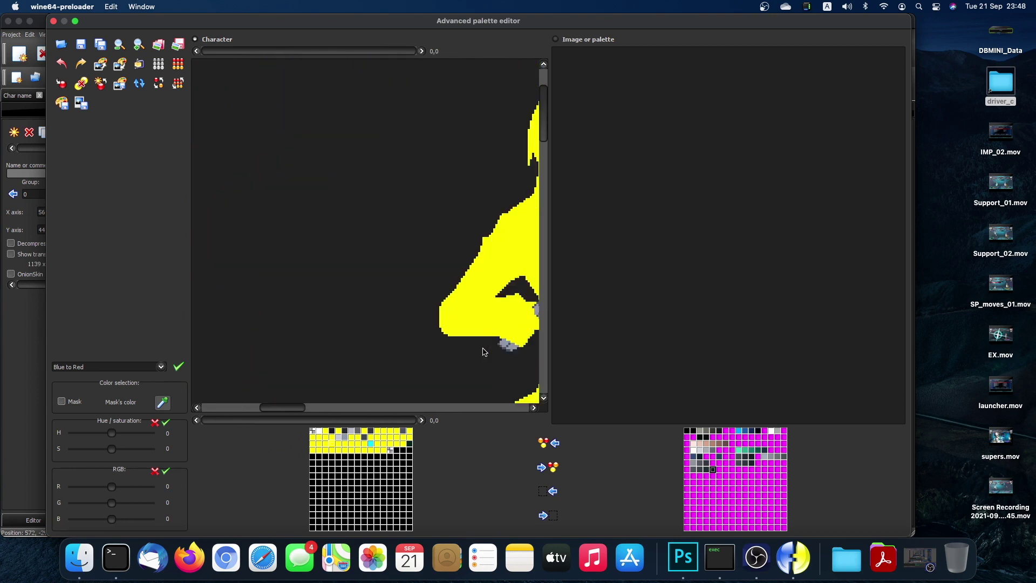
{"action": "scroll", "coordinate": [483, 352], "scroll_direction": "down", "scroll_amount": 5}
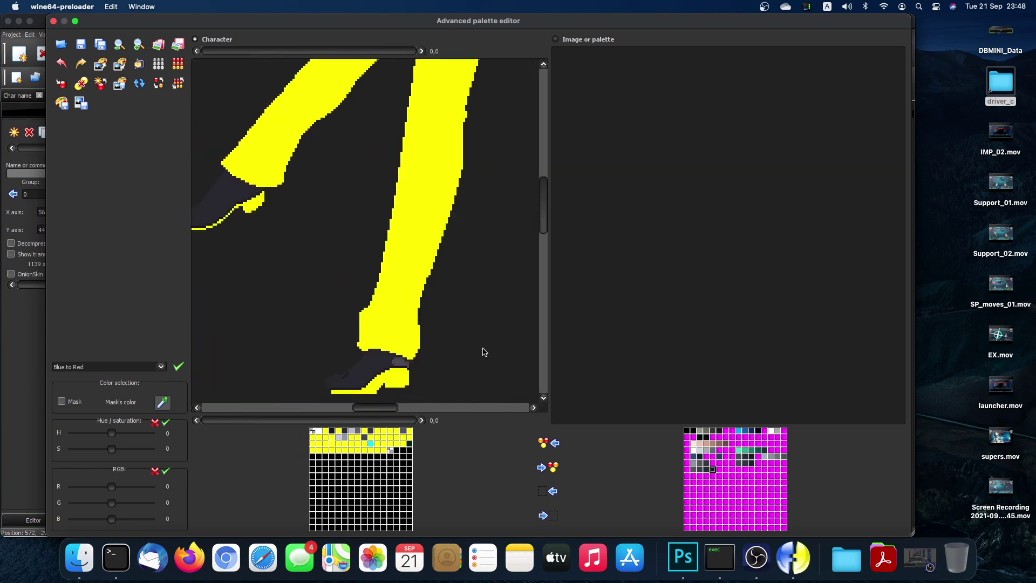
{"action": "scroll", "coordinate": [483, 351], "scroll_direction": "down", "scroll_amount": 5}
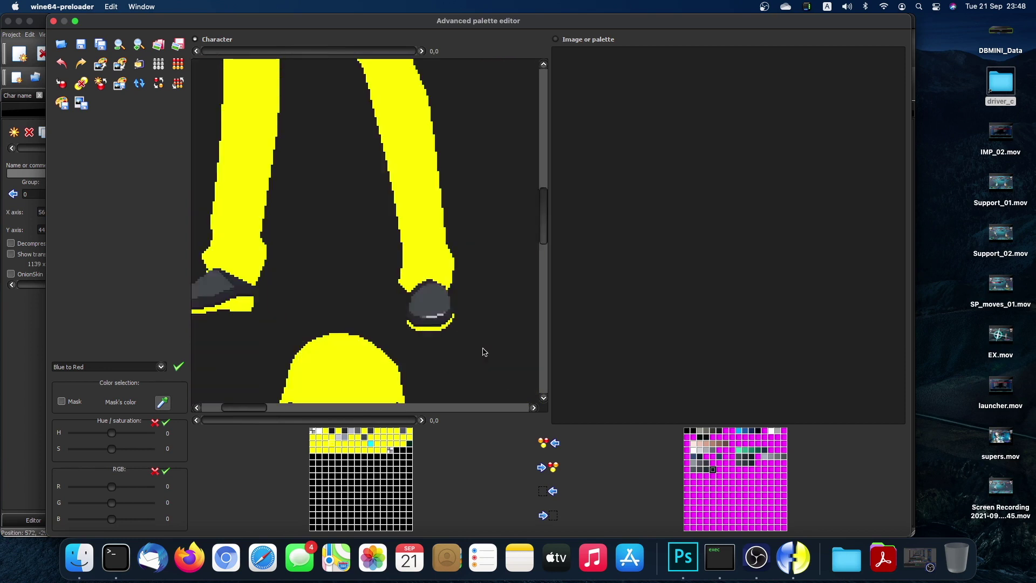
{"action": "scroll", "coordinate": [484, 352], "scroll_direction": "up", "scroll_amount": 5}
{"action": "scroll", "coordinate": [484, 352], "scroll_direction": "down", "scroll_amount": 6}
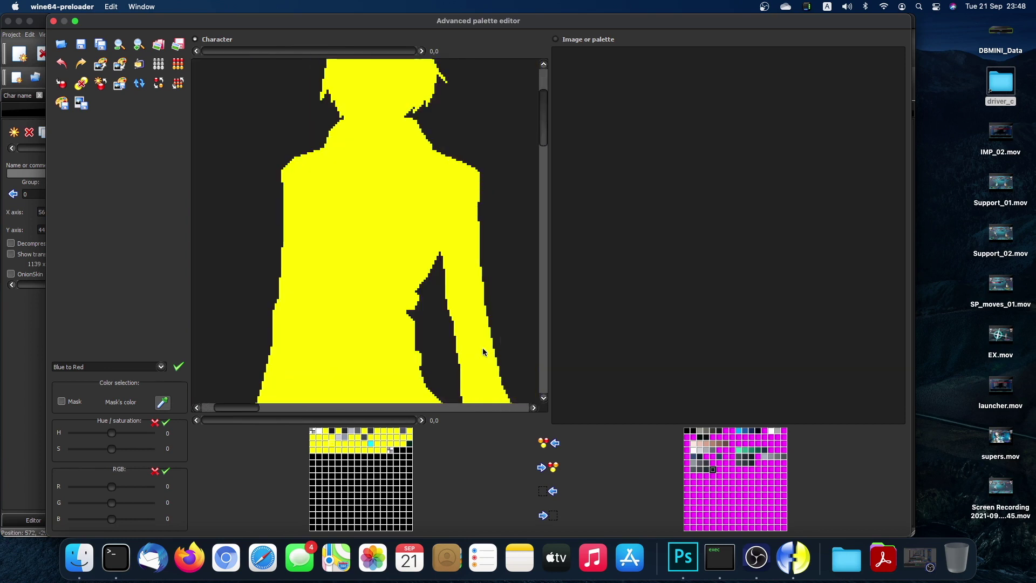
{"action": "scroll", "coordinate": [483, 351], "scroll_direction": "down", "scroll_amount": 3}
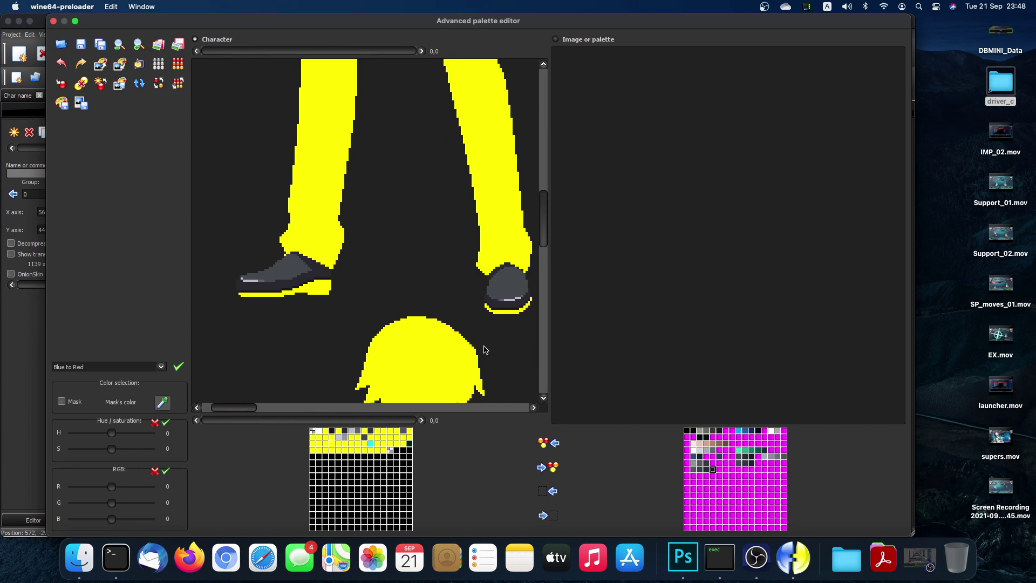
{"action": "left_click", "coordinate": [693, 476]}
Copy the grey shoe colour to the reference palette, then turn it and the dark grey entry yellow.
{"action": "left_click", "coordinate": [351, 432]}
{"action": "left_click", "coordinate": [546, 468]}
{"action": "double_click", "coordinate": [351, 432]}
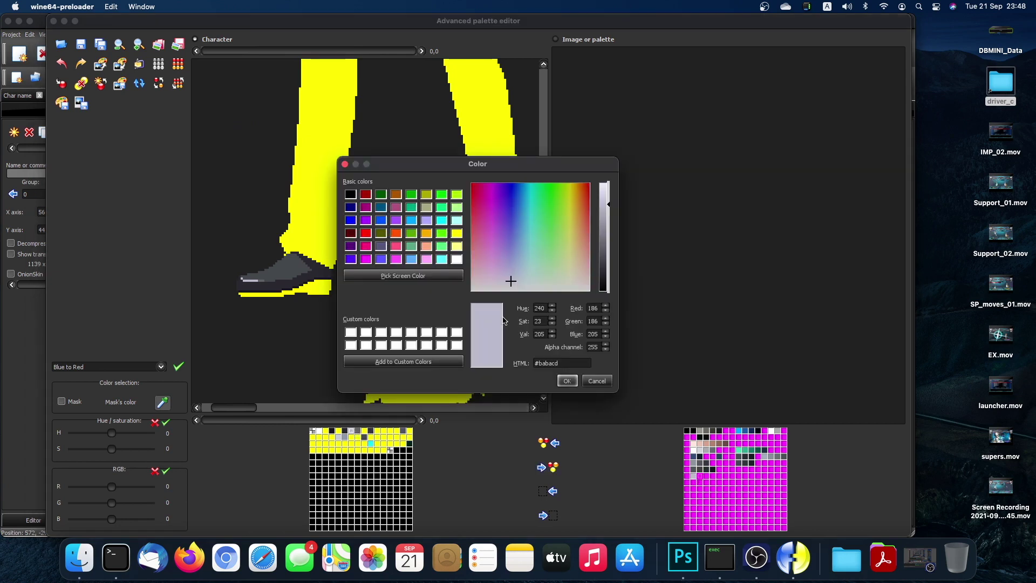
{"action": "left_click", "coordinate": [457, 232]}
{"action": "left_click", "coordinate": [568, 381]}
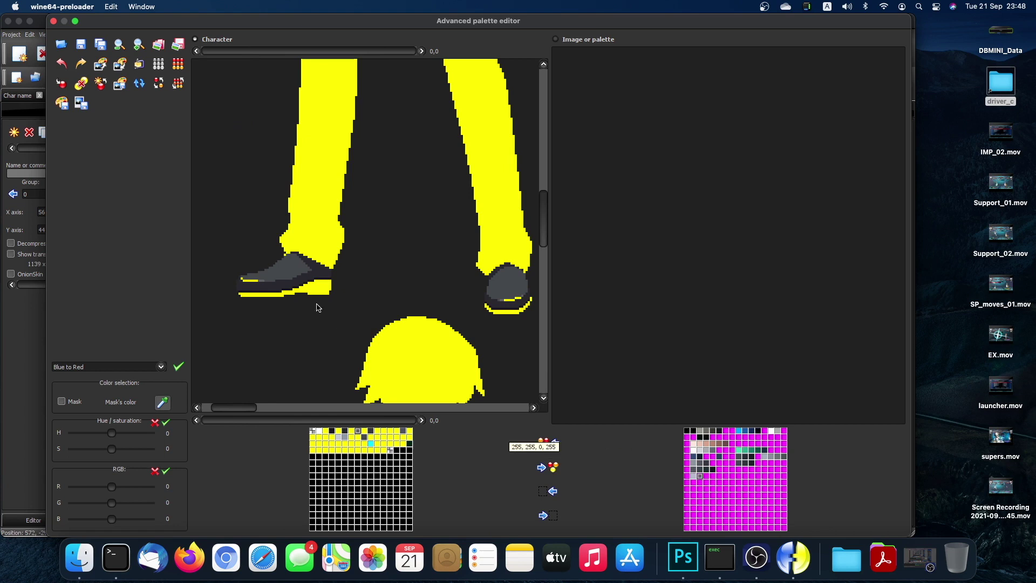
{"action": "double_click", "coordinate": [360, 432]}
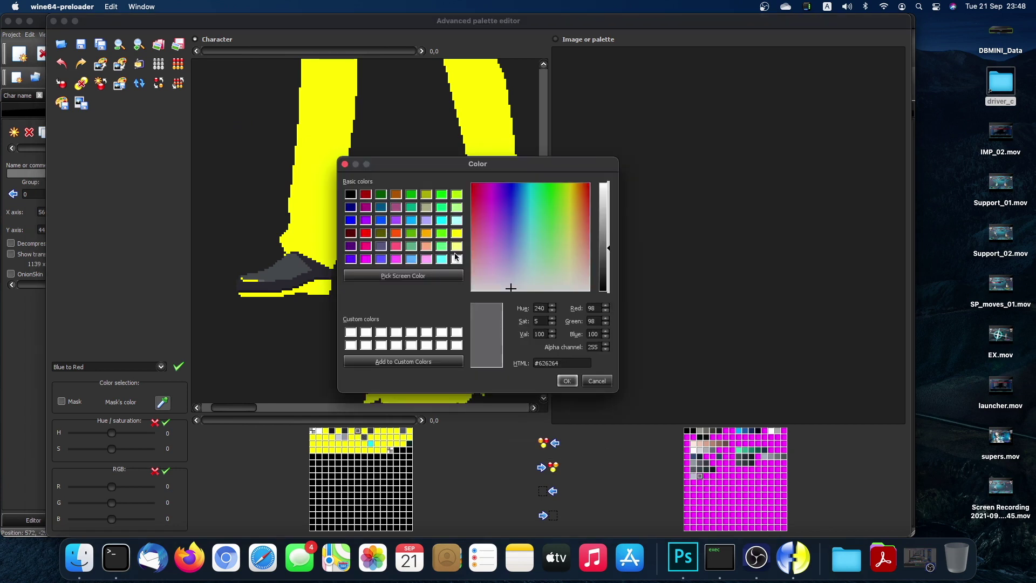
{"action": "left_click", "coordinate": [456, 233]}
{"action": "left_click", "coordinate": [567, 381]}
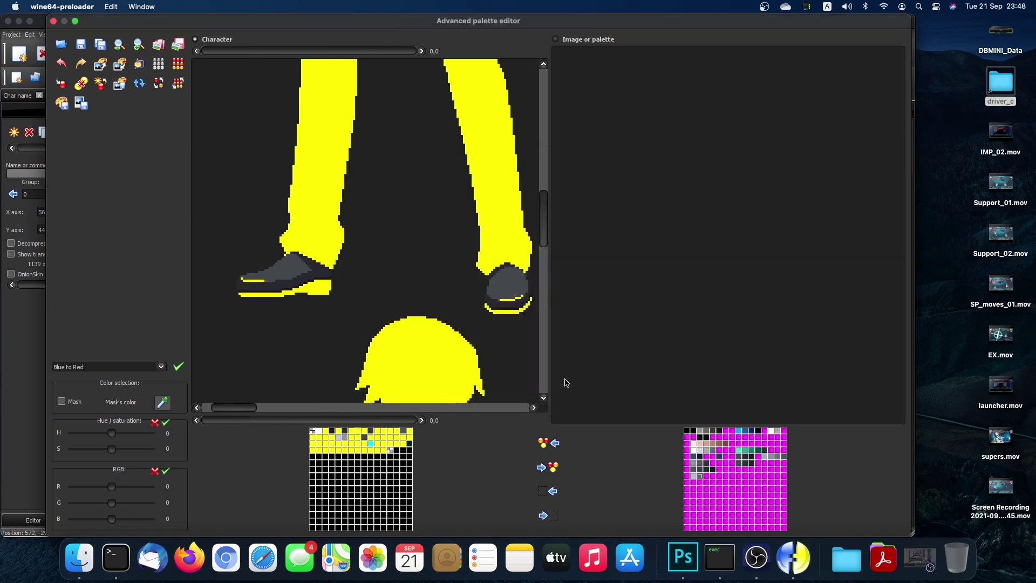
Select the next reference slot and recolour another shoe grey yellow, leaving dark outline strips.
{"action": "left_click", "coordinate": [707, 476]}
{"action": "left_click", "coordinate": [364, 437]}
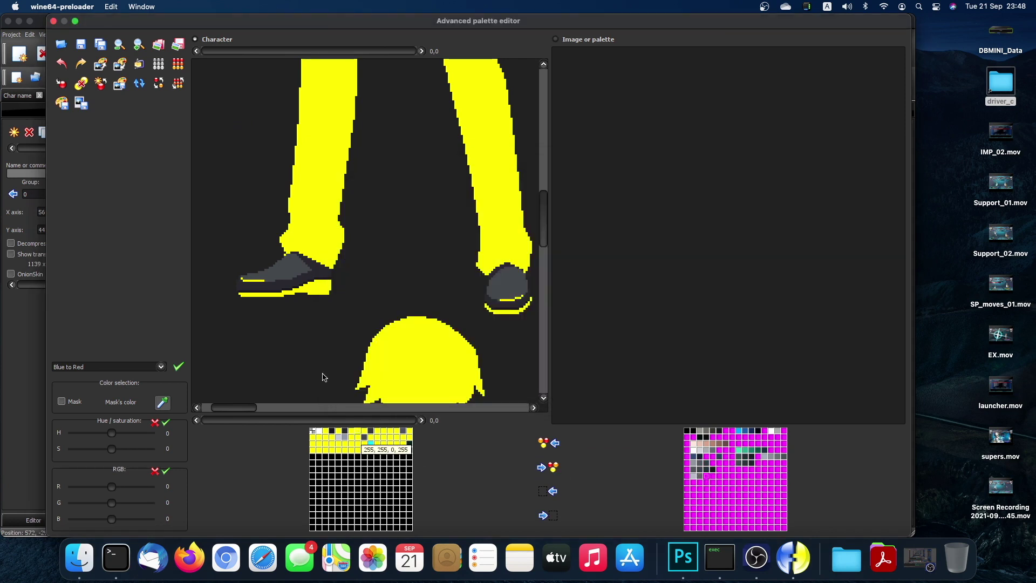
{"action": "double_click", "coordinate": [376, 431]}
{"action": "left_click", "coordinate": [456, 235]}
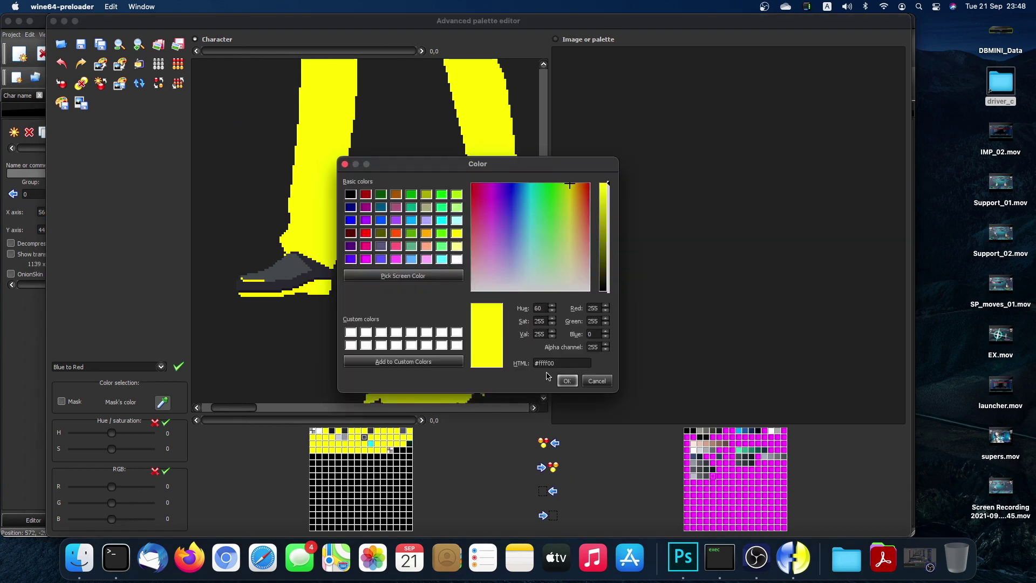
{"action": "left_click", "coordinate": [567, 381]}
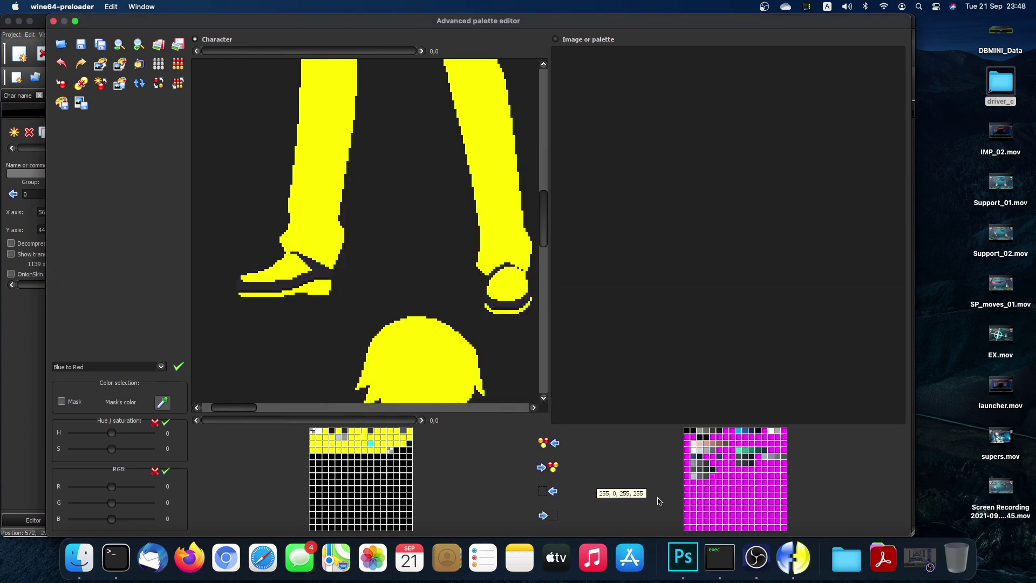
{"action": "left_click", "coordinate": [714, 478]}
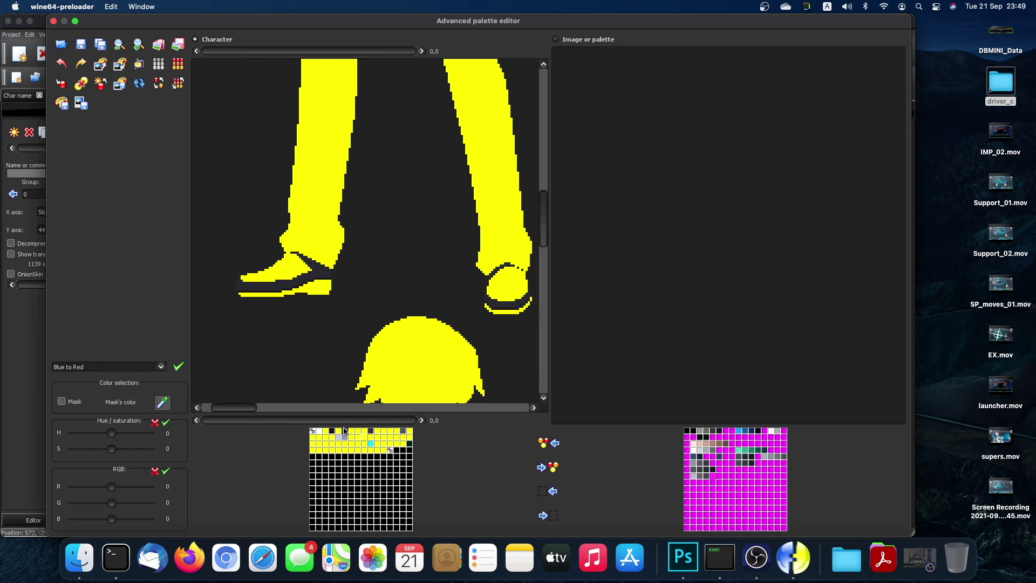
Copy the dark outline shade to the reference palette and turn it and the near-black entry yellow.
{"action": "left_click", "coordinate": [548, 467]}
{"action": "double_click", "coordinate": [345, 431]}
{"action": "left_click", "coordinate": [456, 234]}
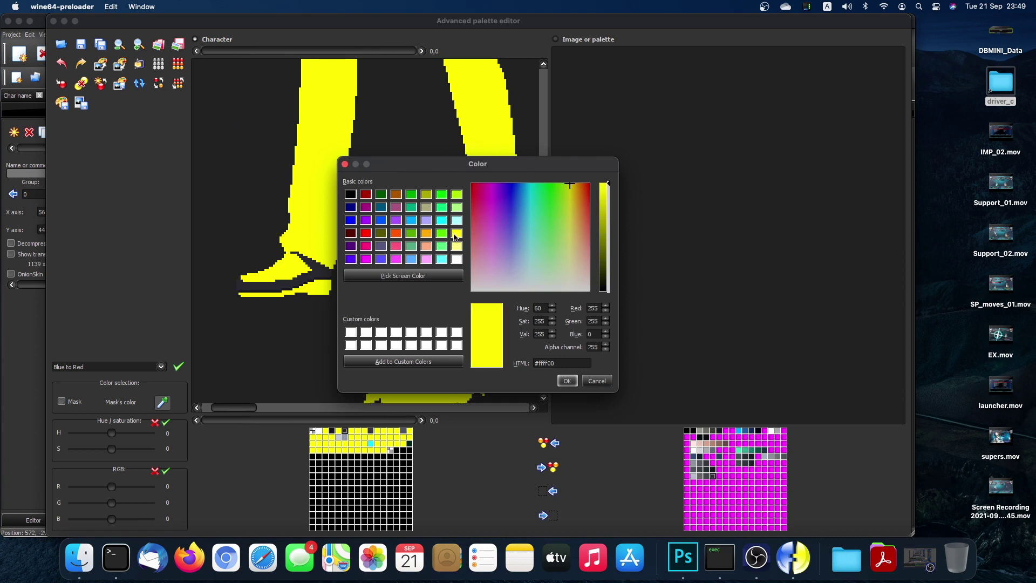
{"action": "left_click", "coordinate": [566, 381]}
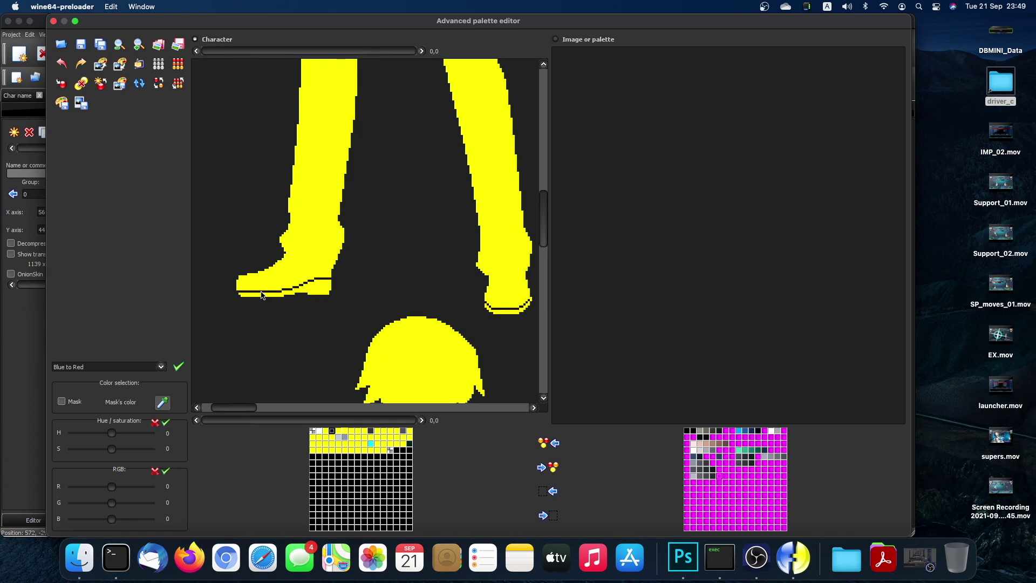
{"action": "left_click", "coordinate": [333, 432]}
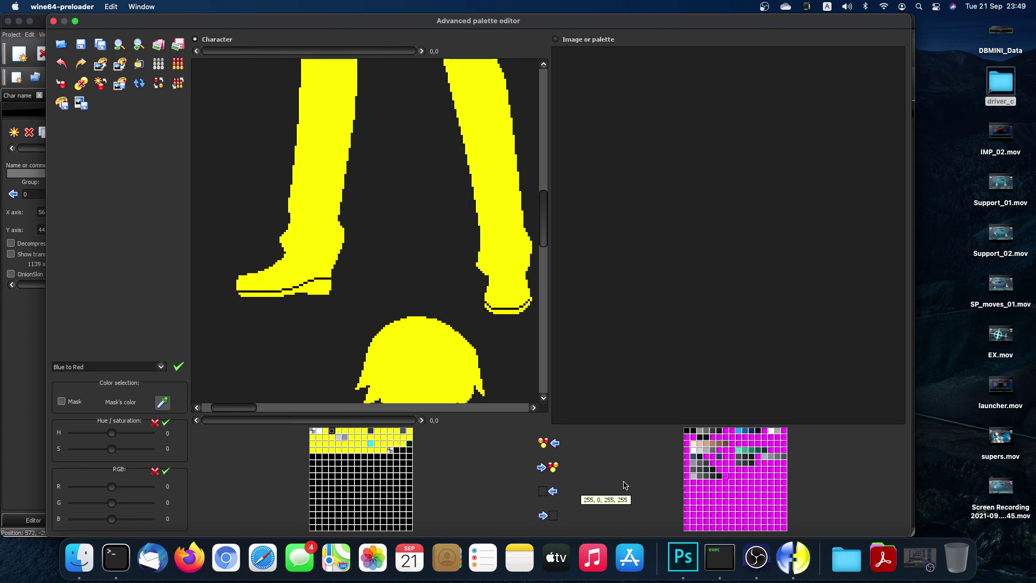
{"action": "double_click", "coordinate": [333, 435]}
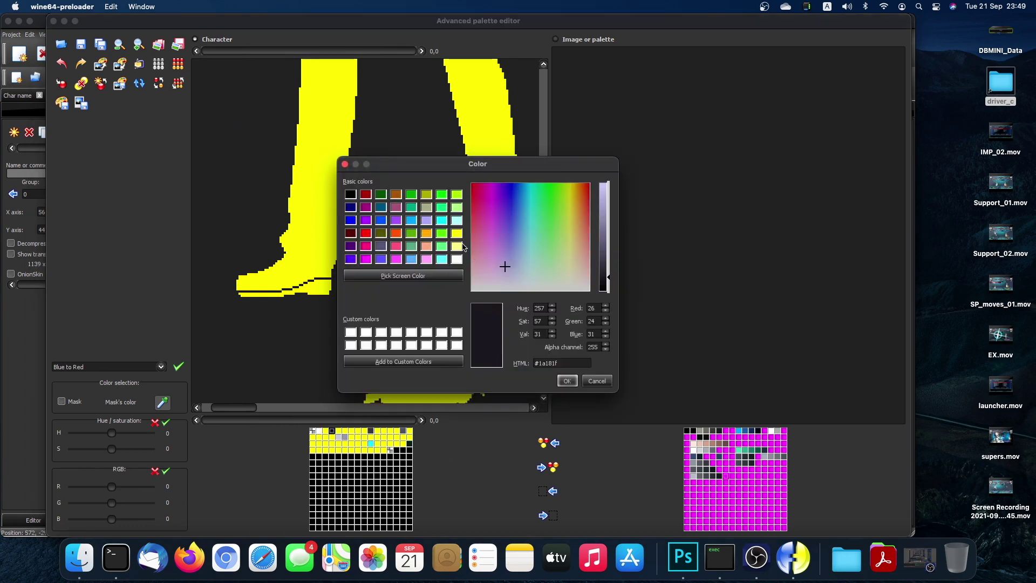
{"action": "left_click", "coordinate": [457, 233]}
{"action": "left_click", "coordinate": [567, 381]}
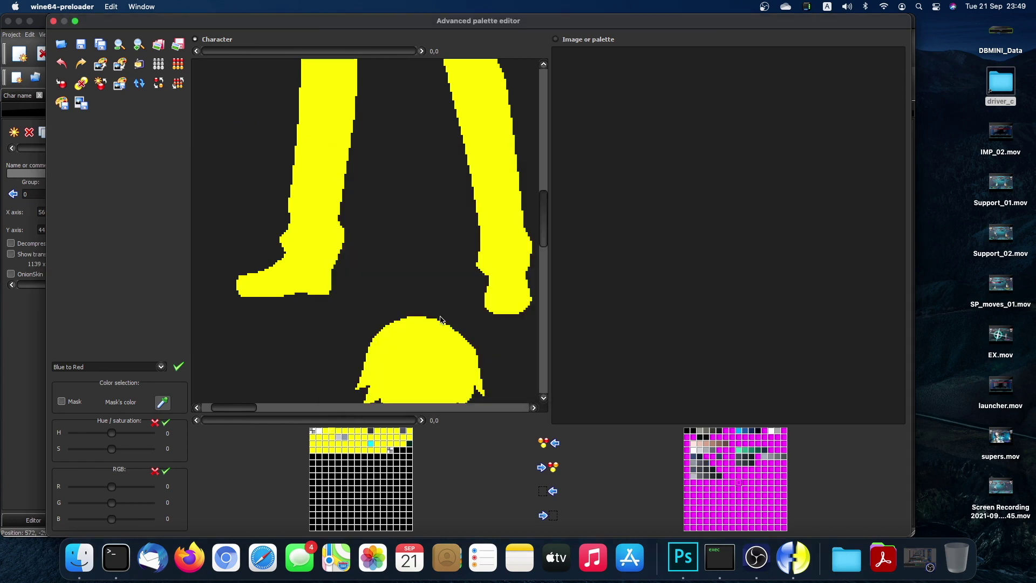
Load the sprite with two armed figures and scroll around to inspect it.
{"action": "scroll", "coordinate": [441, 319], "scroll_direction": "up", "scroll_amount": 1}
{"action": "scroll", "coordinate": [441, 320], "scroll_direction": "up", "scroll_amount": 5}
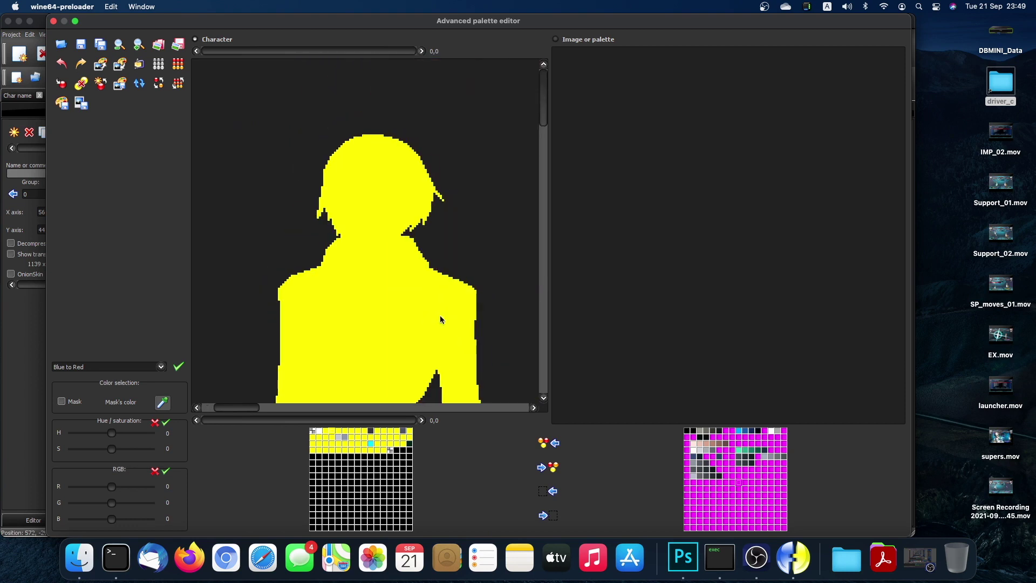
{"action": "left_click", "coordinate": [124, 49]}
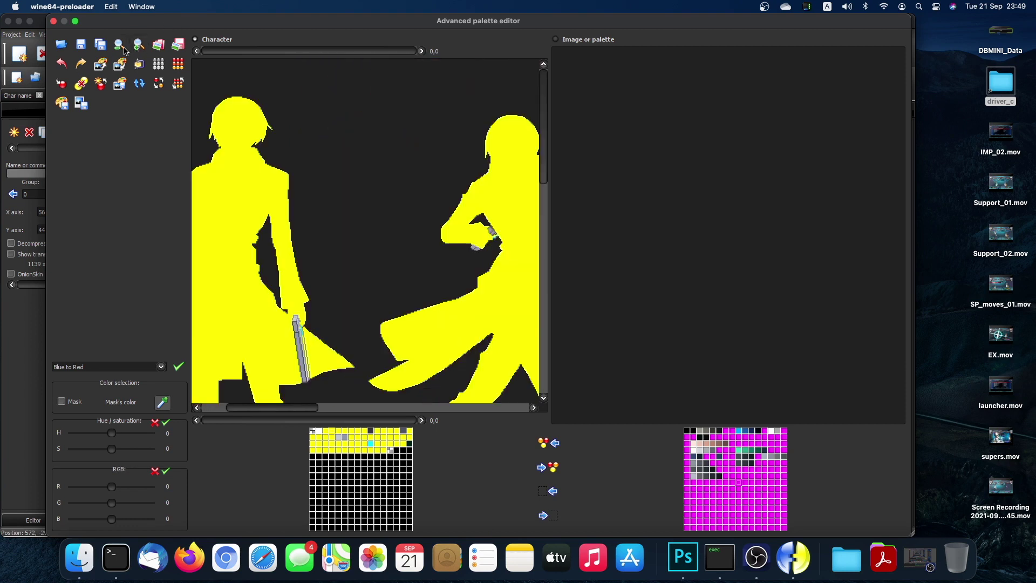
{"action": "scroll", "coordinate": [320, 274], "scroll_direction": "right", "scroll_amount": 10}
{"action": "scroll", "coordinate": [320, 274], "scroll_direction": "down", "scroll_amount": 10}
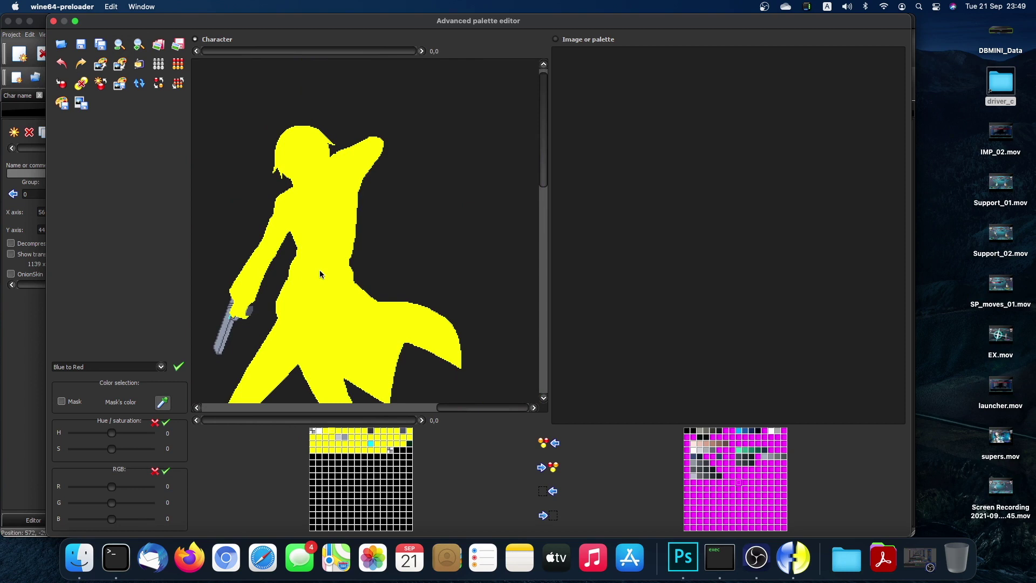
{"action": "scroll", "coordinate": [320, 274], "scroll_direction": "left", "scroll_amount": 10}
{"action": "scroll", "coordinate": [320, 274], "scroll_direction": "up", "scroll_amount": 5}
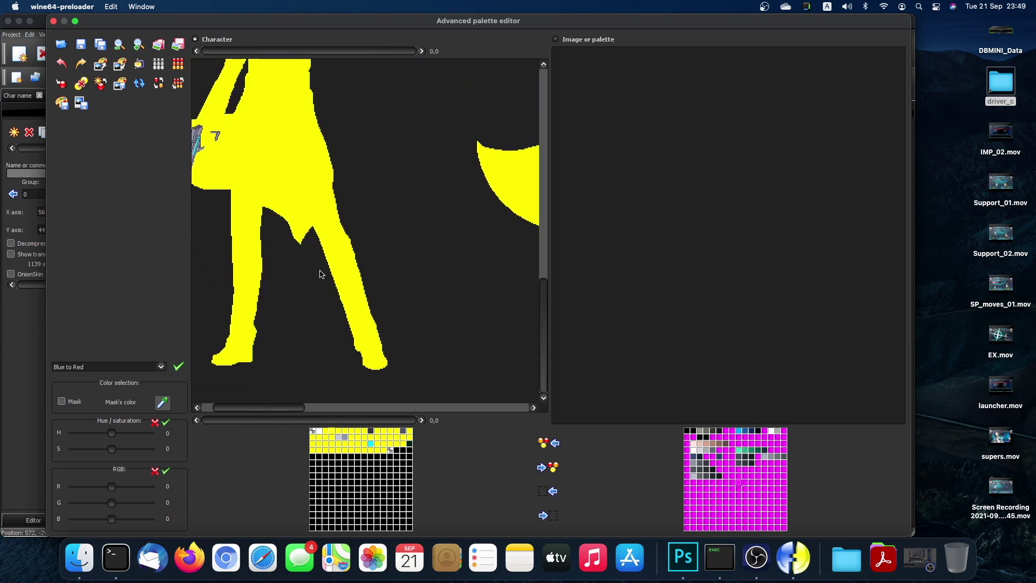
{"action": "scroll", "coordinate": [320, 274], "scroll_direction": "up", "scroll_amount": 5}
{"action": "scroll", "coordinate": [320, 274], "scroll_direction": "right", "scroll_amount": 1}
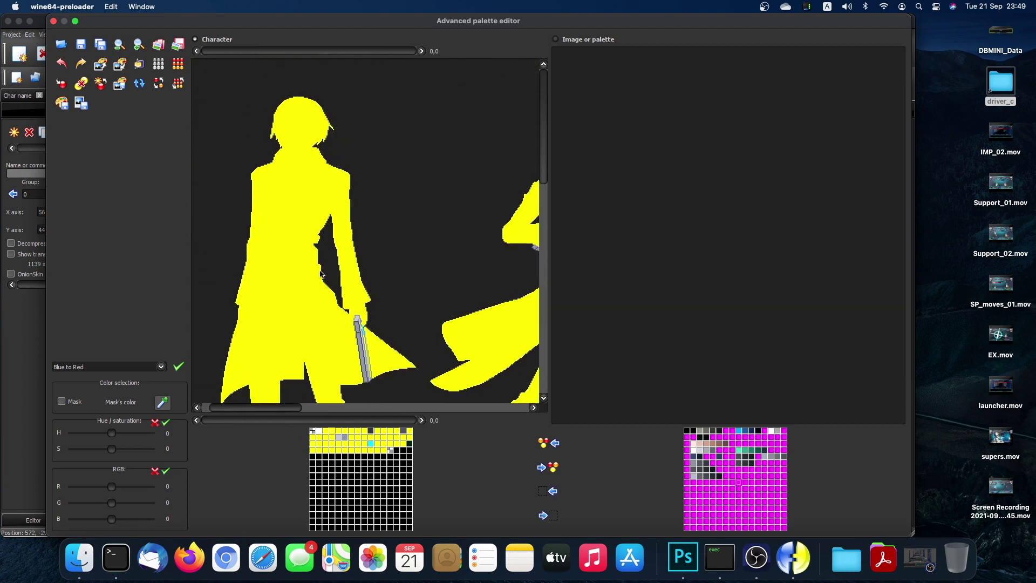
{"action": "scroll", "coordinate": [320, 274], "scroll_direction": "right", "scroll_amount": 5}
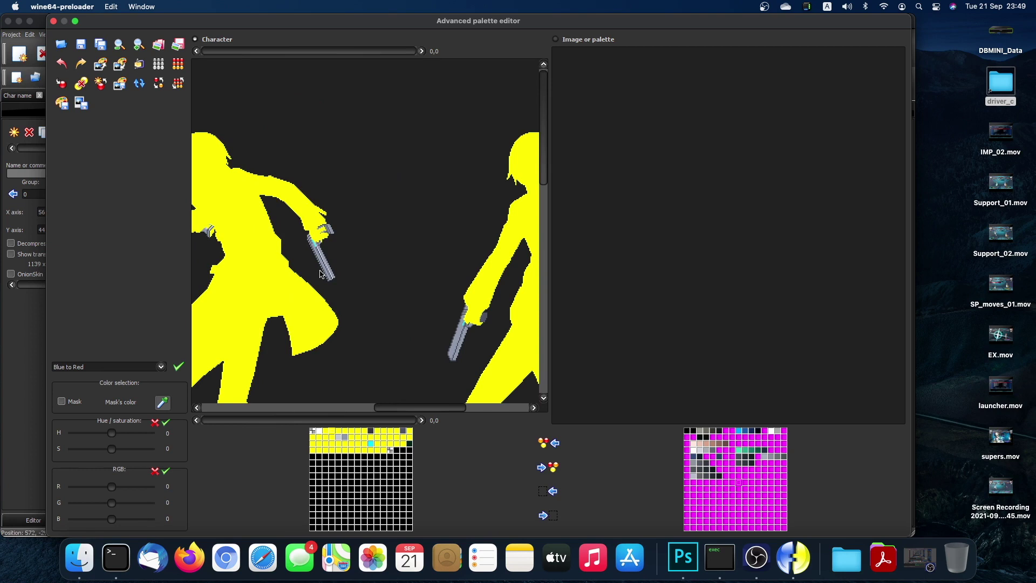
{"action": "scroll", "coordinate": [320, 275], "scroll_direction": "left", "scroll_amount": 5}
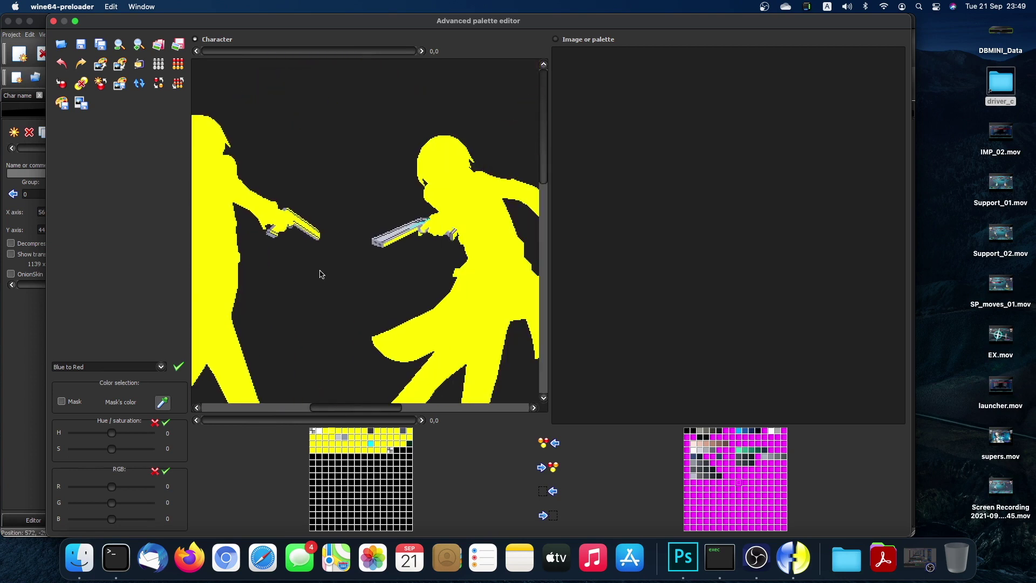
{"action": "scroll", "coordinate": [320, 274], "scroll_direction": "right", "scroll_amount": 5}
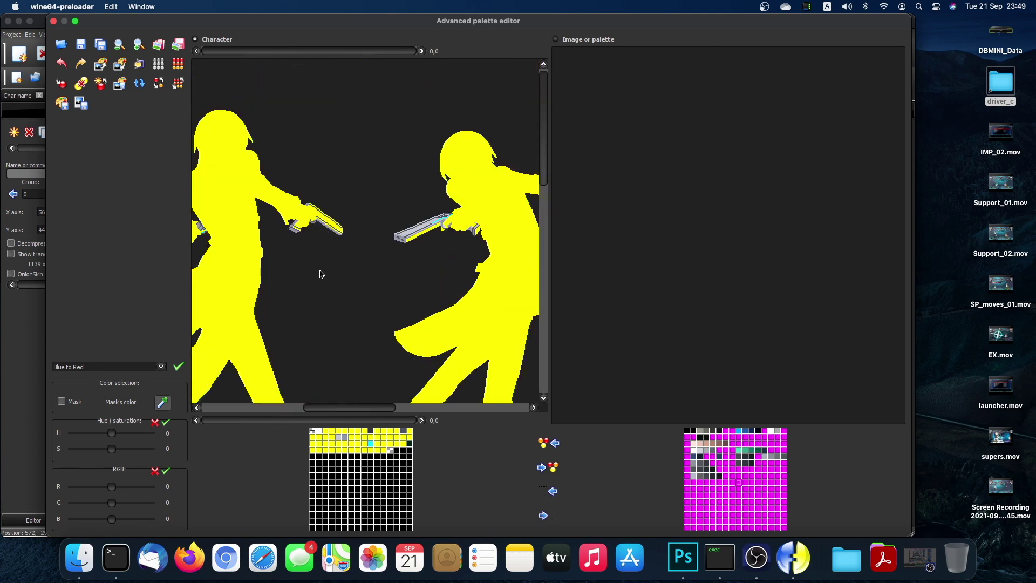
{"action": "scroll", "coordinate": [320, 274], "scroll_direction": "left", "scroll_amount": 2}
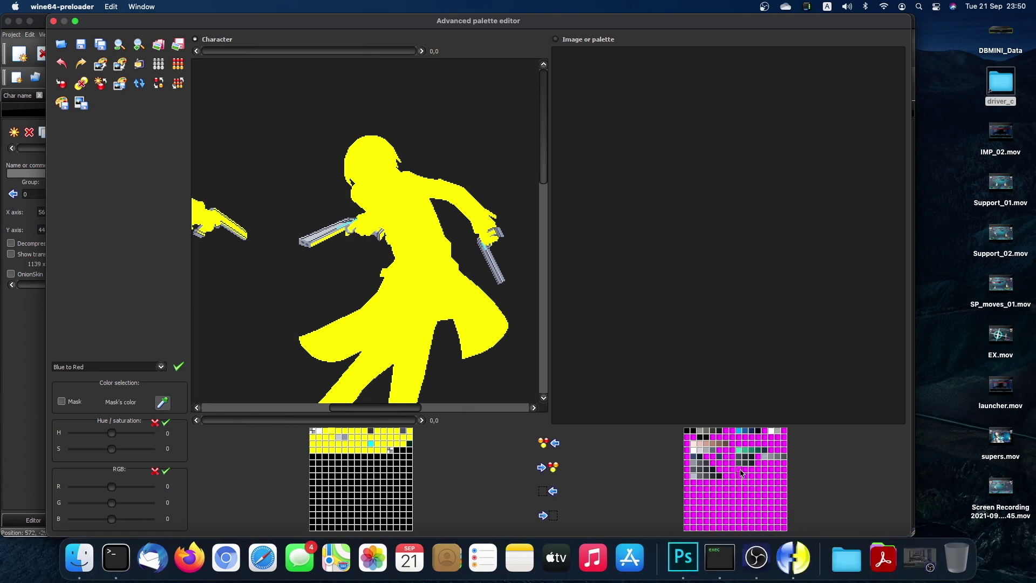
{"action": "mouse_move", "coordinate": [741, 473]}
{"action": "mouse_move", "coordinate": [700, 486]}
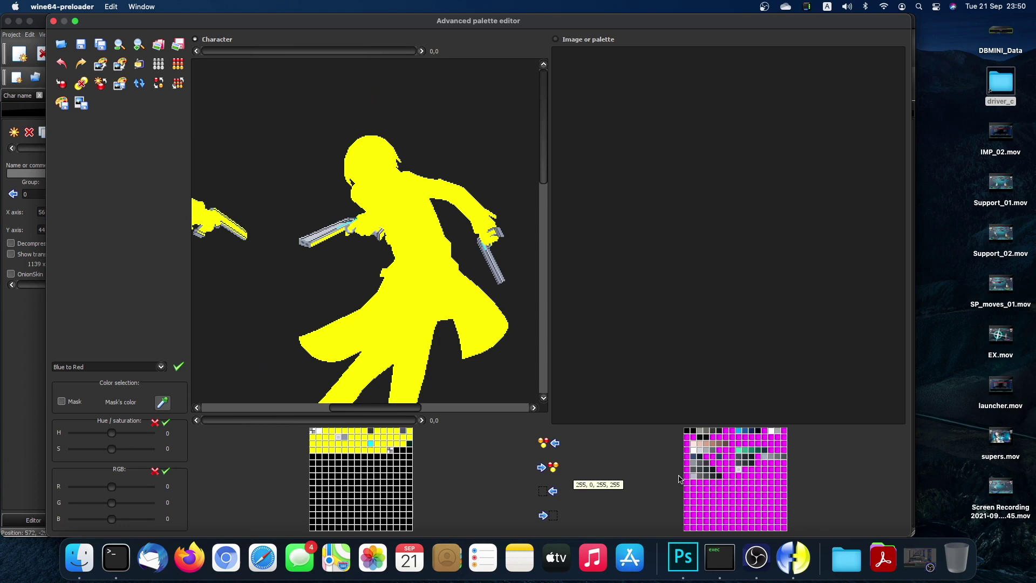
Set the light grey palette entry to pure yellow #ffff00.
{"action": "double_click", "coordinate": [352, 436]}
{"action": "left_click", "coordinate": [457, 235]}
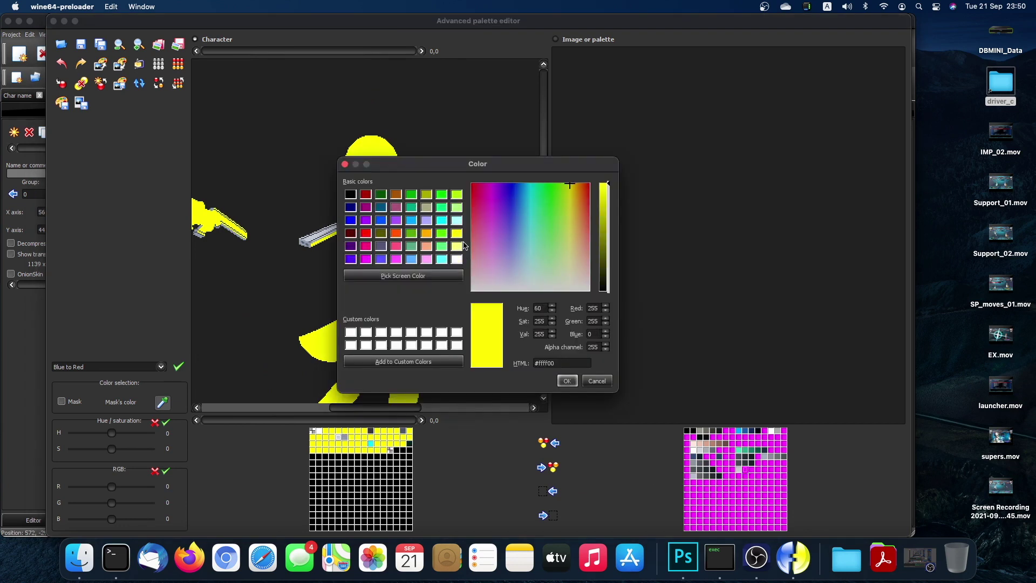
{"action": "left_click", "coordinate": [567, 381]}
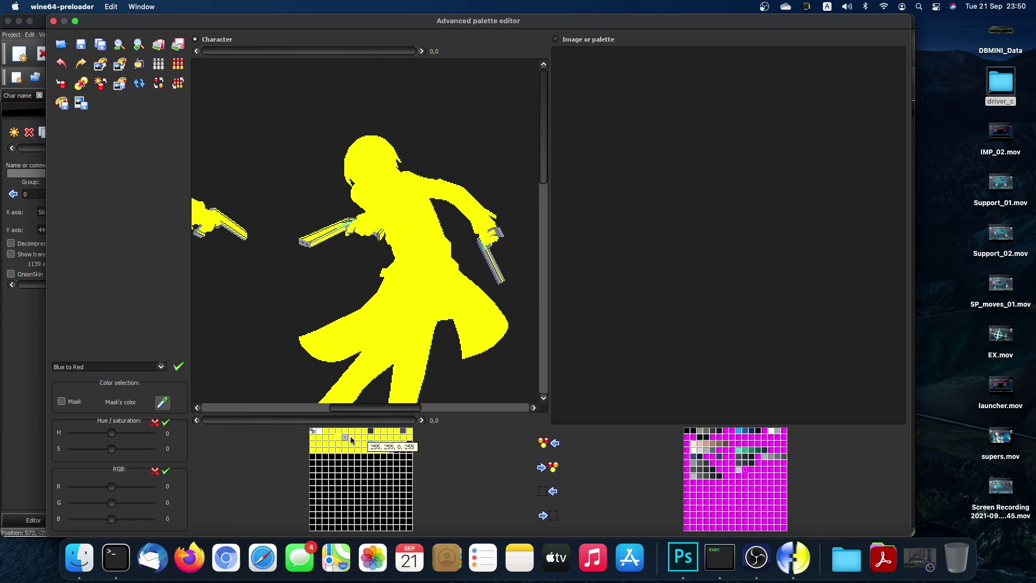
Copy a gun grey into the reference palette, recolour it yellow, and zoom in on the sprite.
{"action": "left_click", "coordinate": [542, 469]}
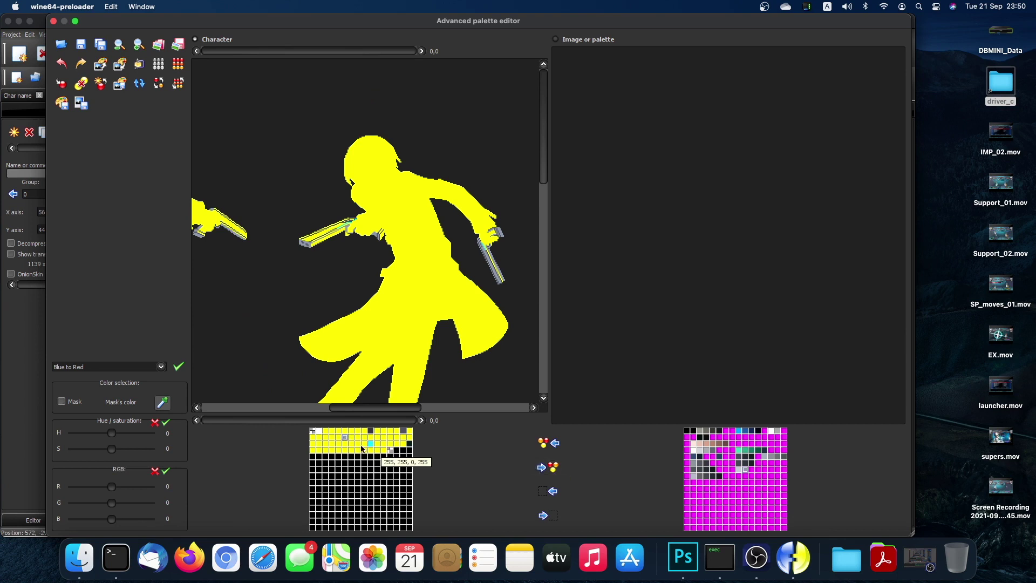
{"action": "double_click", "coordinate": [390, 450]}
{"action": "left_click", "coordinate": [457, 233]}
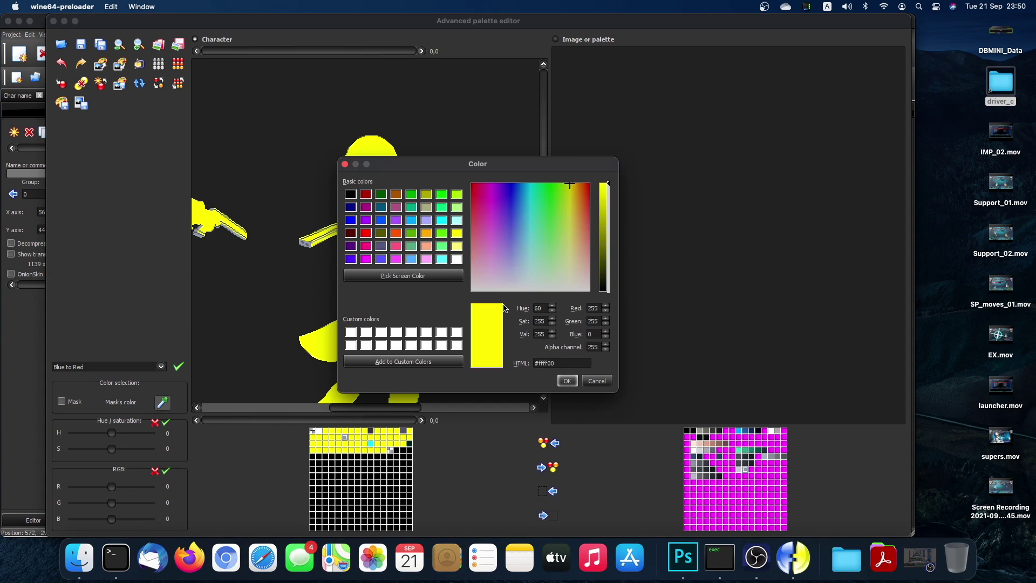
{"action": "left_click", "coordinate": [567, 380]}
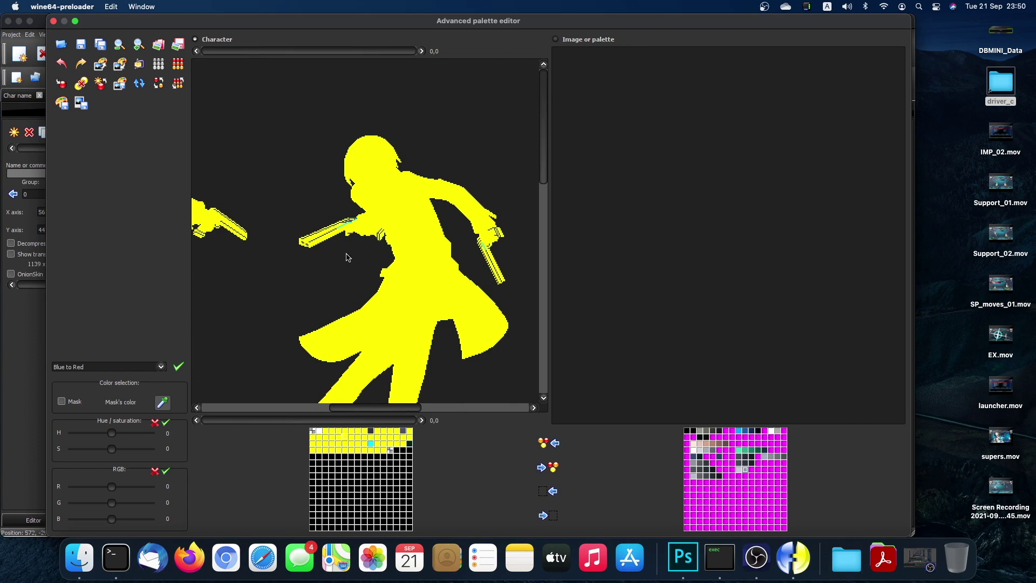
{"action": "left_click", "coordinate": [141, 44]}
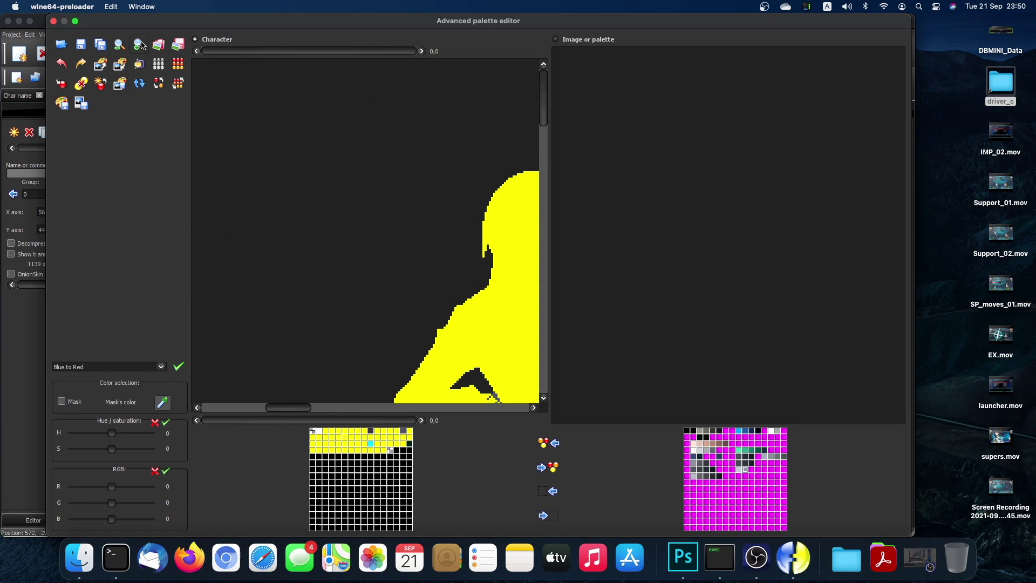
Set the gun outline's top-right palette swatch to pure yellow #ffff00.
{"action": "left_click_drag", "start_coordinate": [294, 409], "coordinate": [378, 408]}
{"action": "left_click_drag", "start_coordinate": [543, 97], "coordinate": [543, 128]}
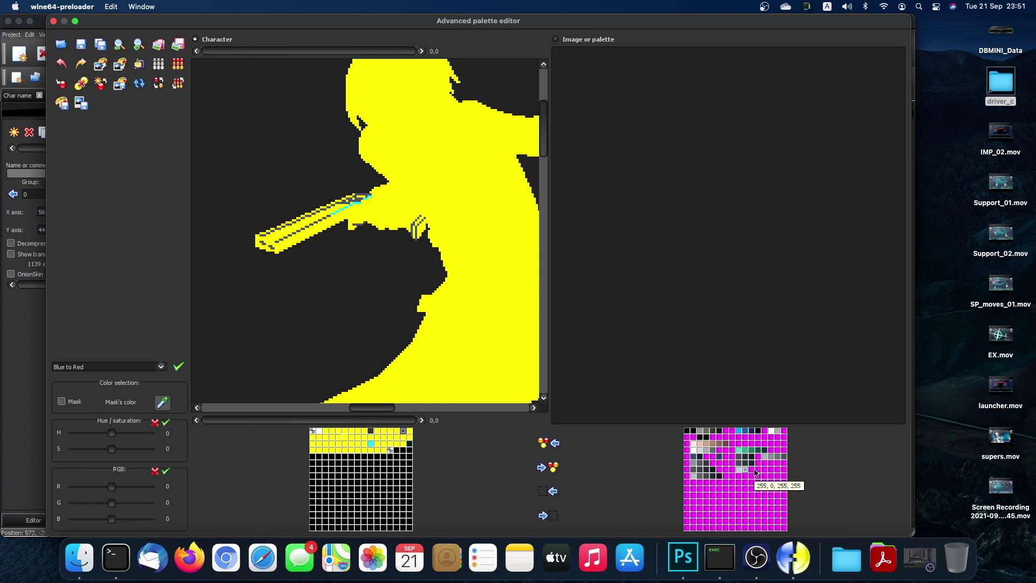
{"action": "double_click", "coordinate": [403, 434]}
{"action": "left_click", "coordinate": [456, 236]}
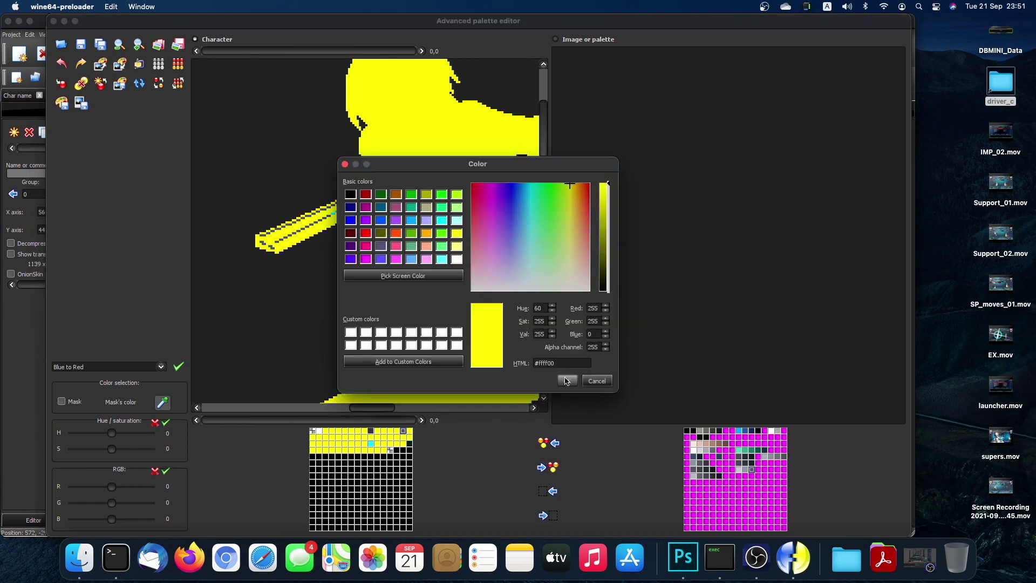
{"action": "left_click", "coordinate": [568, 382]}
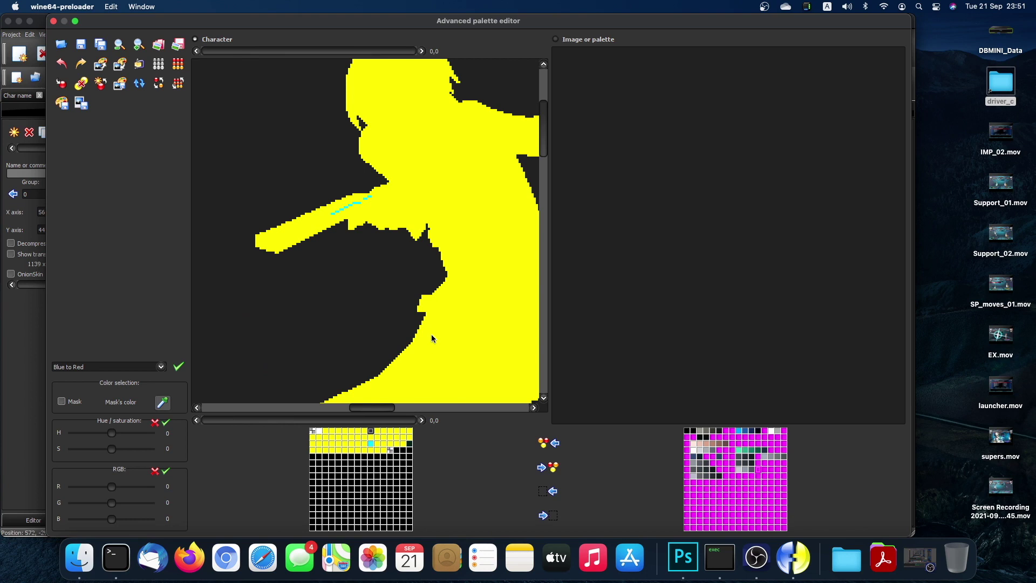
{"action": "scroll", "coordinate": [432, 338], "scroll_direction": "right", "scroll_amount": 5}
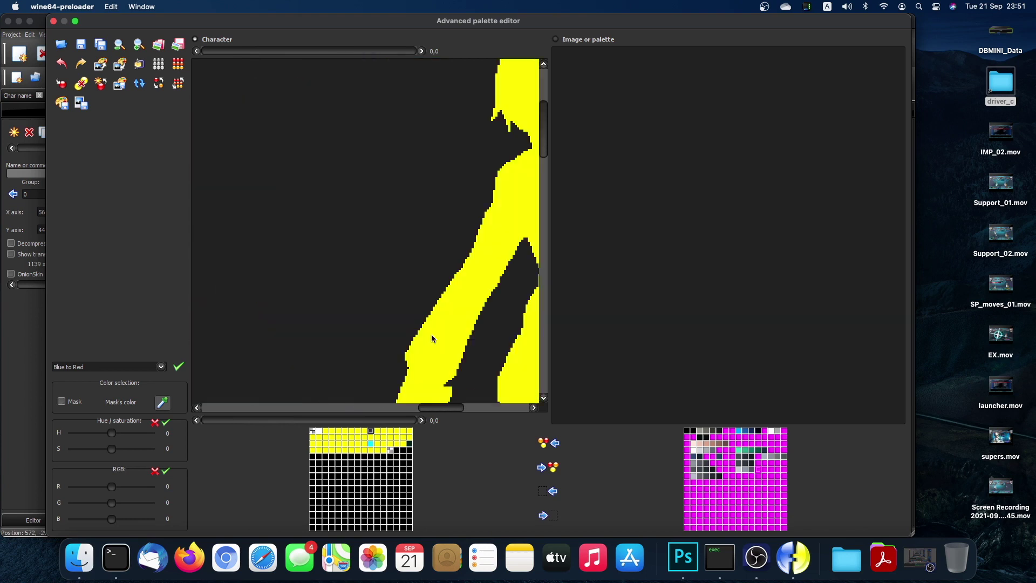
{"action": "scroll", "coordinate": [432, 338], "scroll_direction": "left", "scroll_amount": 5}
{"action": "scroll", "coordinate": [432, 338], "scroll_direction": "down", "scroll_amount": 3}
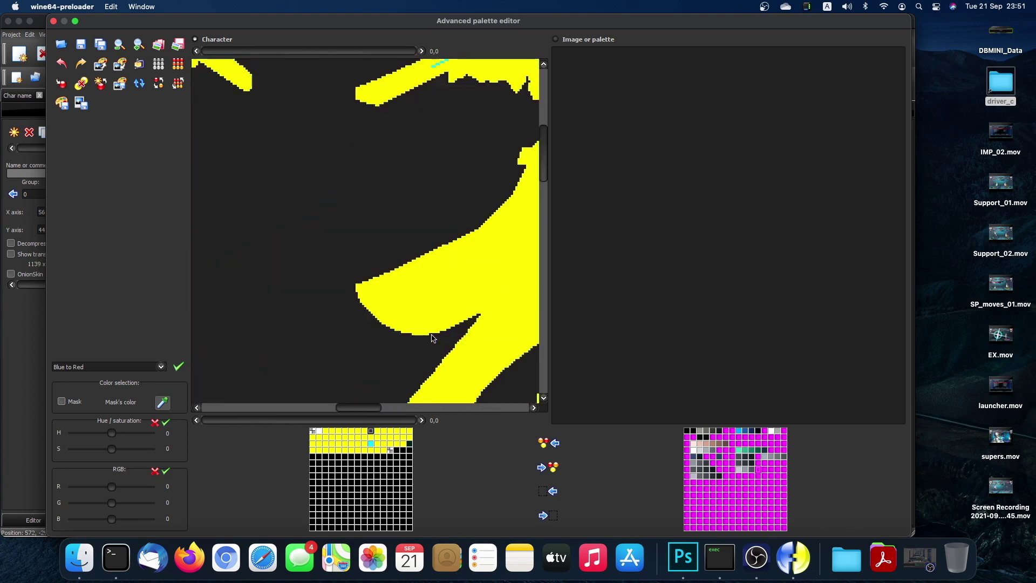
{"action": "scroll", "coordinate": [432, 338], "scroll_direction": "left", "scroll_amount": 5}
{"action": "scroll", "coordinate": [432, 338], "scroll_direction": "up", "scroll_amount": 3}
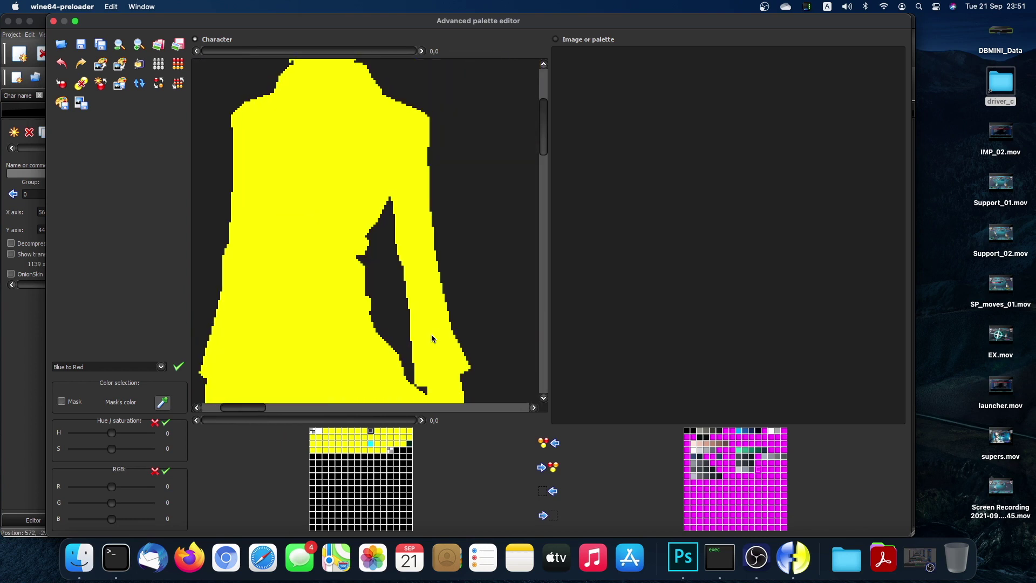
{"action": "scroll", "coordinate": [432, 338], "scroll_direction": "down", "scroll_amount": 5}
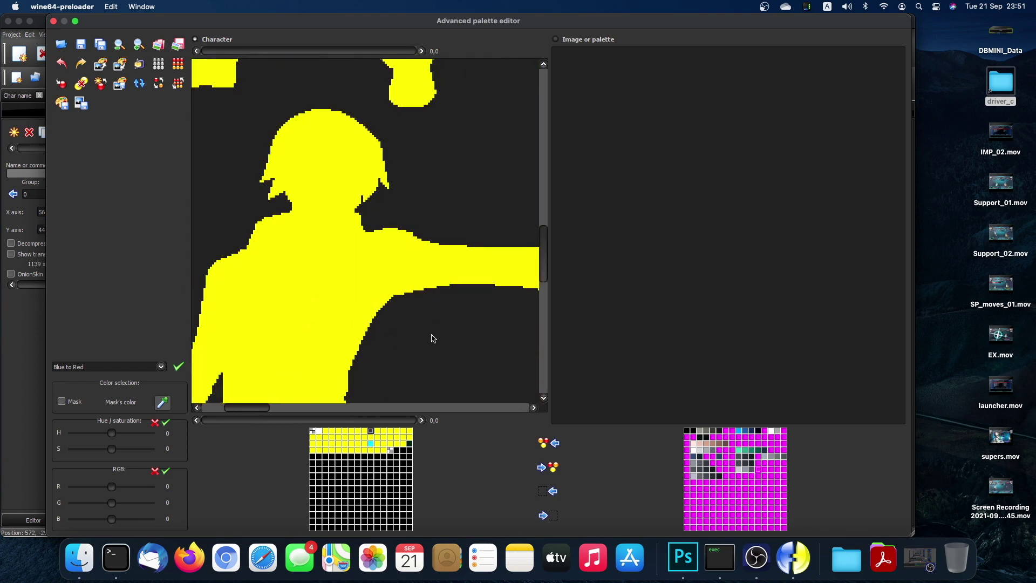
{"action": "scroll", "coordinate": [431, 338], "scroll_direction": "down", "scroll_amount": 5}
{"action": "scroll", "coordinate": [432, 339], "scroll_direction": "up", "scroll_amount": 4}
{"action": "scroll", "coordinate": [432, 338], "scroll_direction": "left", "scroll_amount": 2}
{"action": "scroll", "coordinate": [432, 339], "scroll_direction": "down", "scroll_amount": 5}
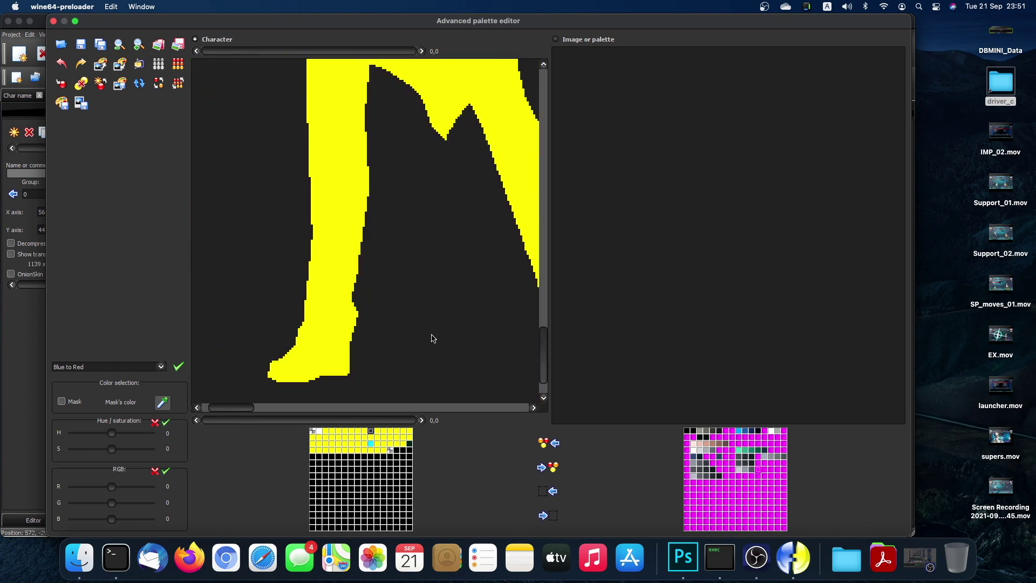
{"action": "scroll", "coordinate": [432, 339], "scroll_direction": "up", "scroll_amount": 6}
{"action": "scroll", "coordinate": [432, 338], "scroll_direction": "right", "scroll_amount": 1}
{"action": "scroll", "coordinate": [432, 338], "scroll_direction": "down", "scroll_amount": 6}
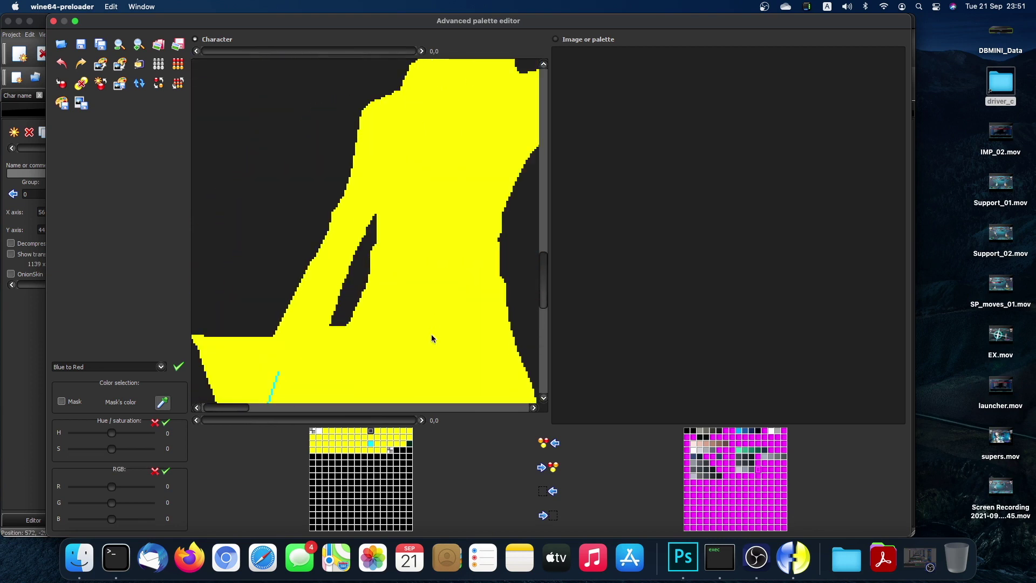
{"action": "scroll", "coordinate": [431, 338], "scroll_direction": "right", "scroll_amount": 1}
{"action": "scroll", "coordinate": [432, 339], "scroll_direction": "right", "scroll_amount": 3}
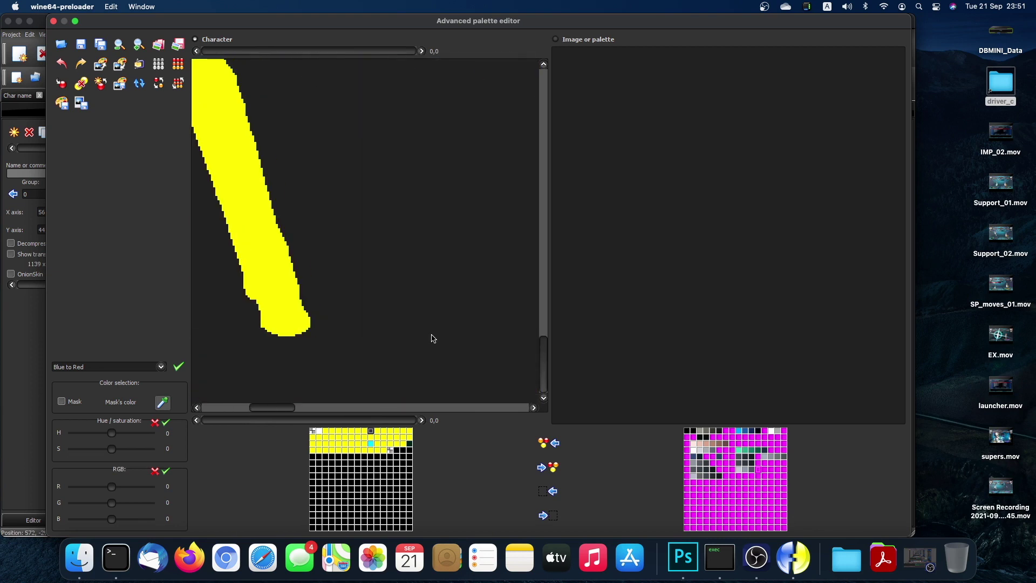
{"action": "scroll", "coordinate": [432, 338], "scroll_direction": "up", "scroll_amount": 6}
{"action": "scroll", "coordinate": [432, 339], "scroll_direction": "down", "scroll_amount": 6}
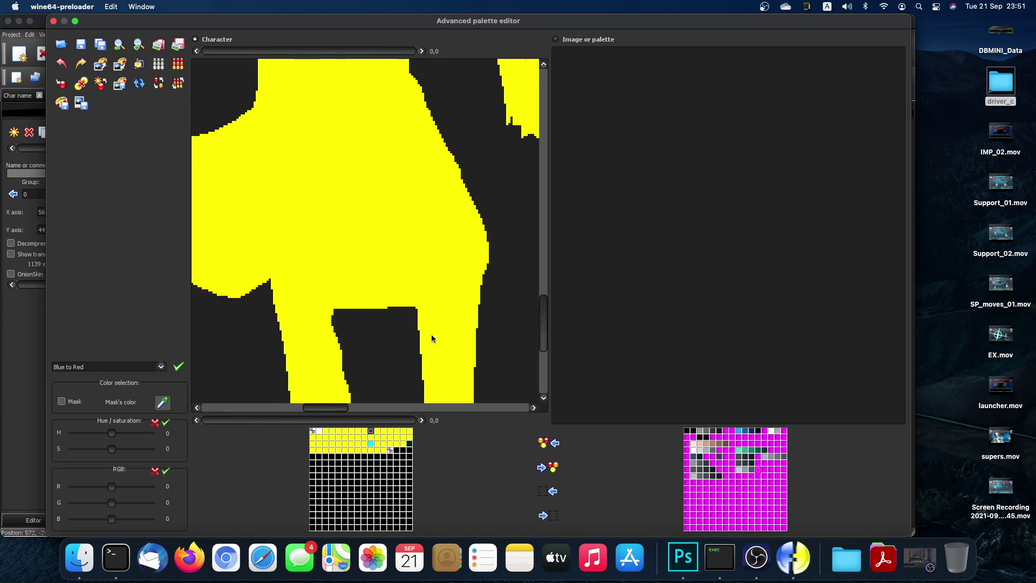
{"action": "scroll", "coordinate": [432, 338], "scroll_direction": "up", "scroll_amount": 3}
{"action": "scroll", "coordinate": [432, 339], "scroll_direction": "right", "scroll_amount": 2}
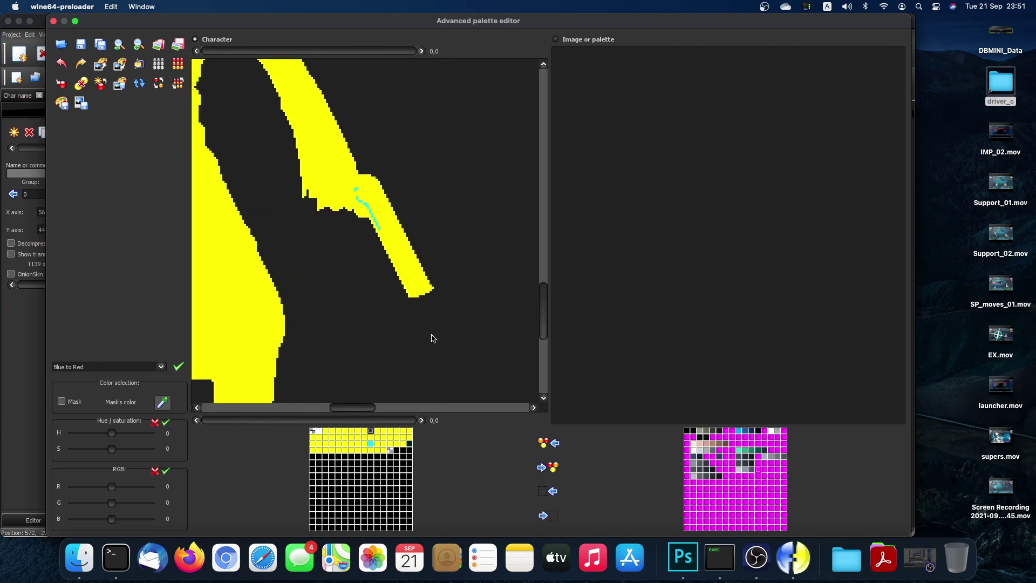
{"action": "left_click", "coordinate": [371, 443]}
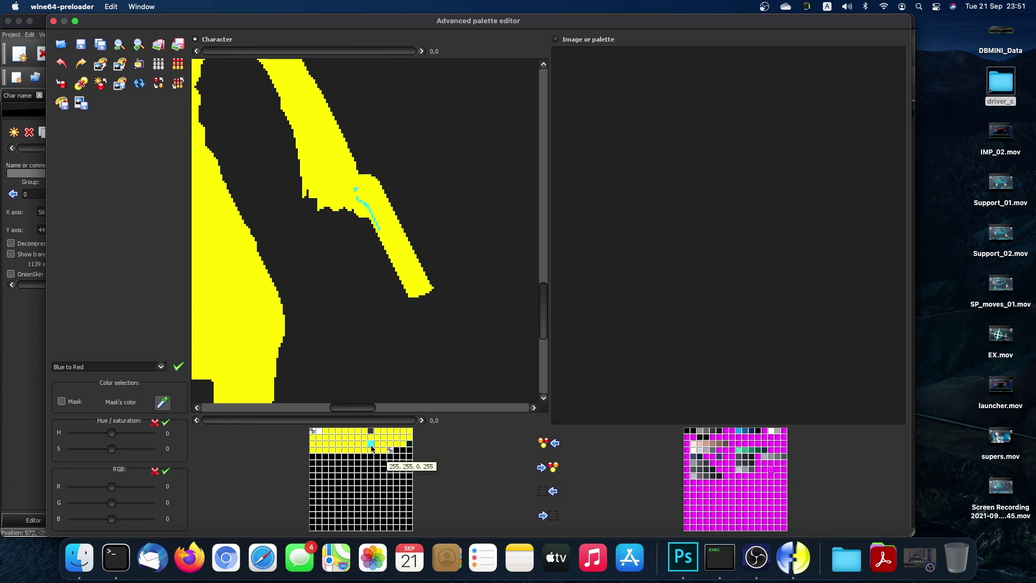
Copy the cyan entry to the magenta palette, then set that cyan entry to yellow #ffff00.
{"action": "left_click", "coordinate": [541, 467]}
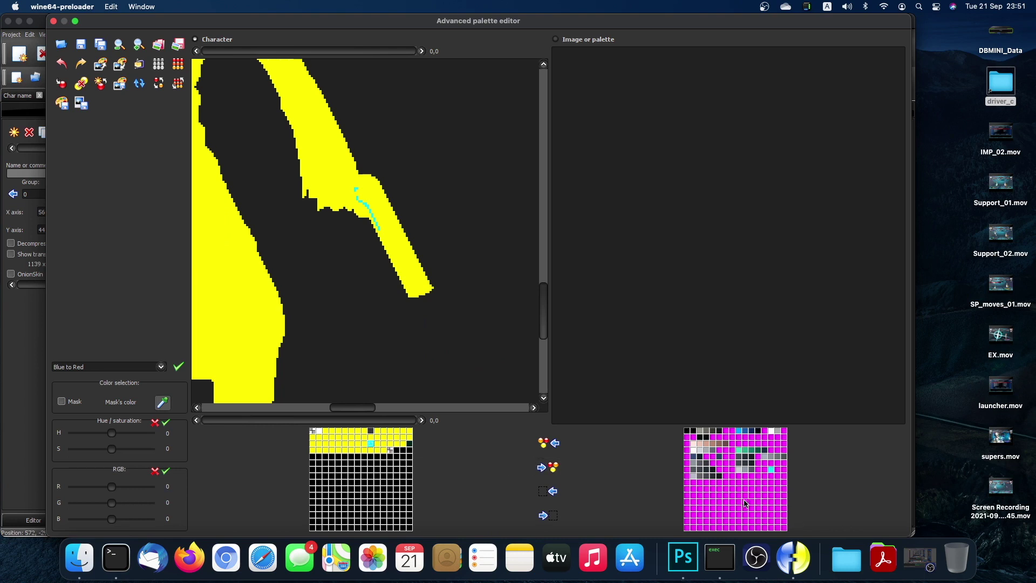
{"action": "double_click", "coordinate": [371, 443]}
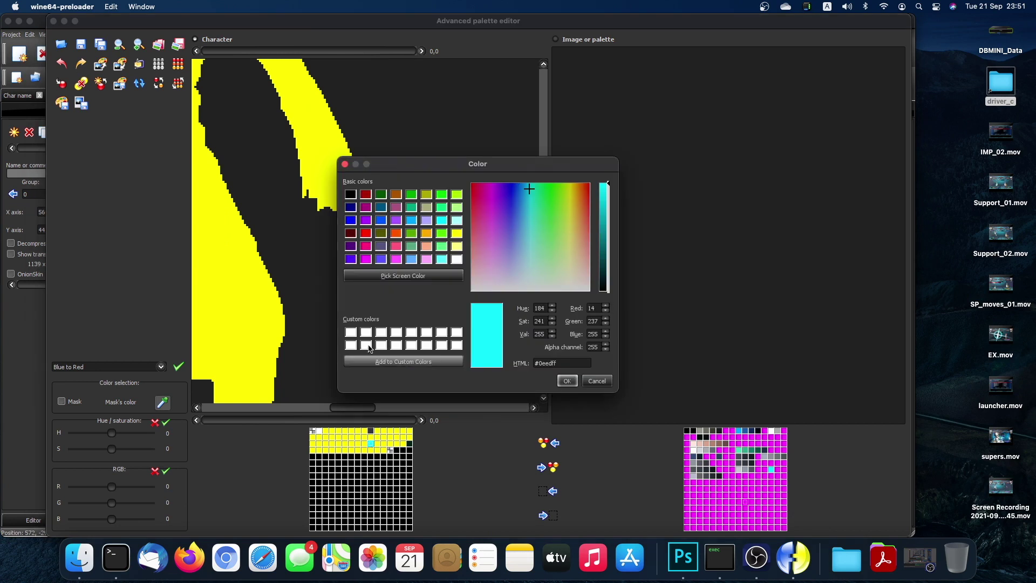
{"action": "left_click", "coordinate": [455, 235]}
{"action": "left_click", "coordinate": [567, 379]}
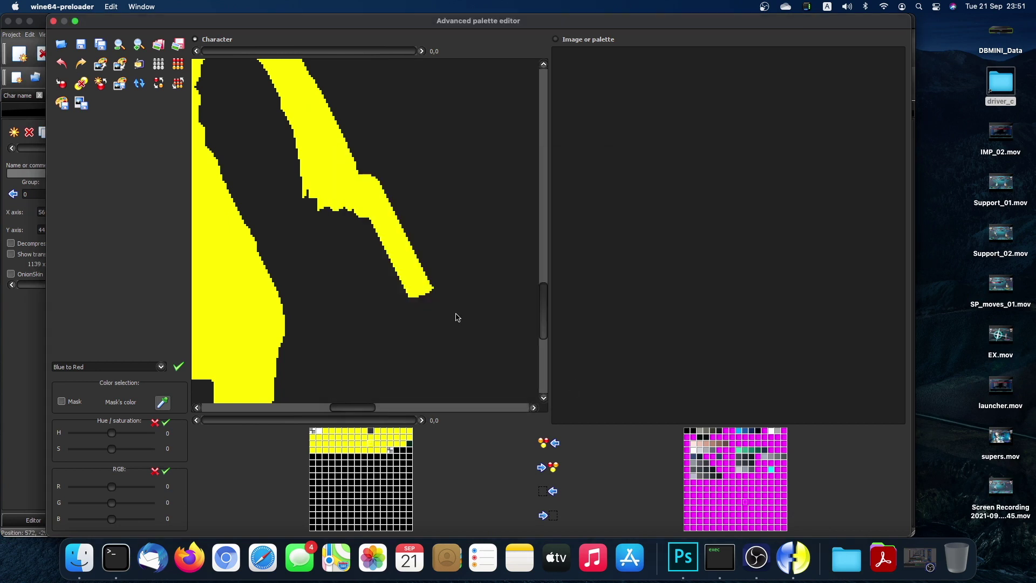
{"action": "scroll", "coordinate": [457, 317], "scroll_direction": "up", "scroll_amount": 5}
{"action": "scroll", "coordinate": [457, 317], "scroll_direction": "left", "scroll_amount": 3}
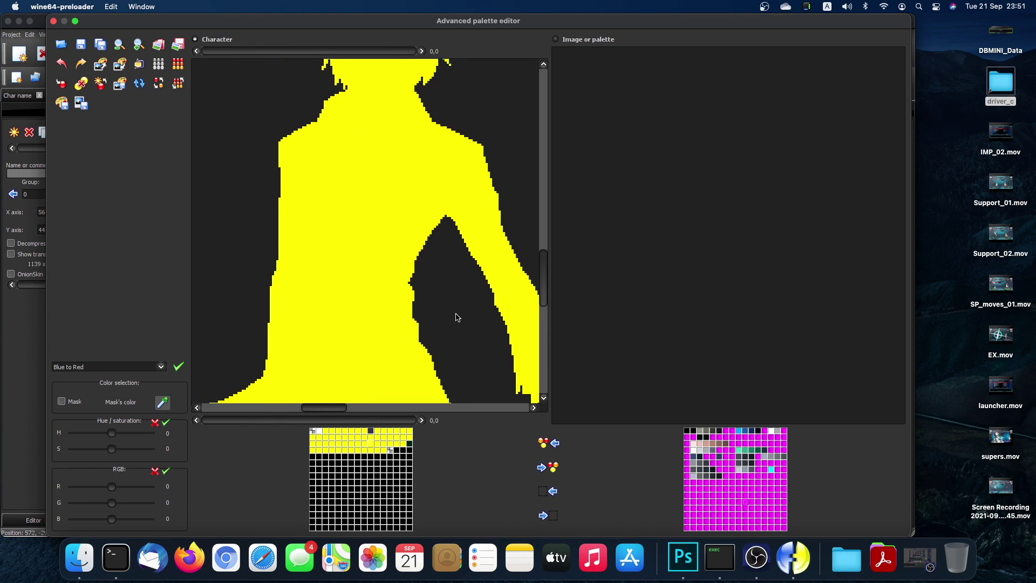
{"action": "scroll", "coordinate": [456, 317], "scroll_direction": "up", "scroll_amount": 4}
{"action": "scroll", "coordinate": [457, 317], "scroll_direction": "left", "scroll_amount": 3}
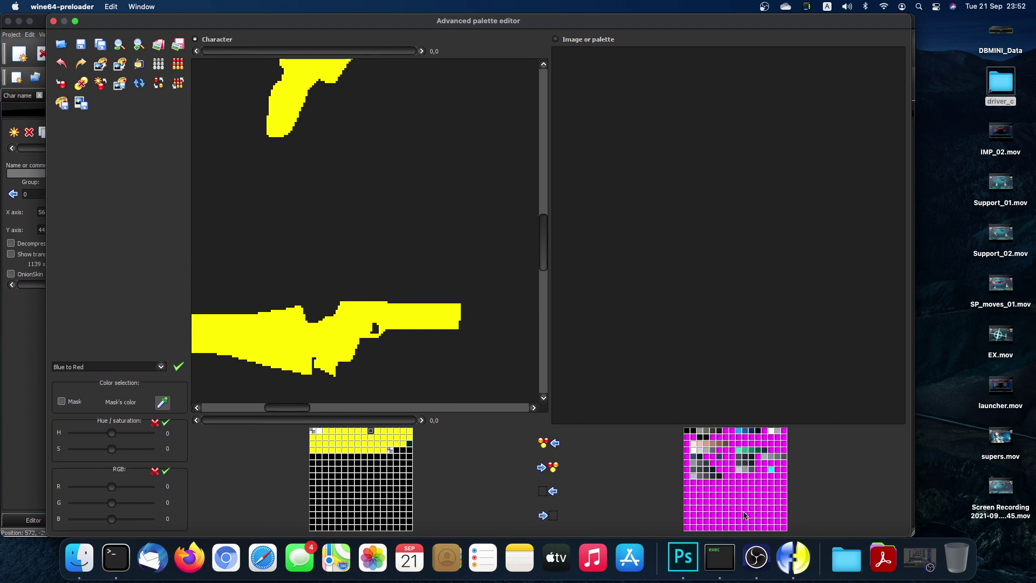
Select a magenta-palette slot and change the dark grey entry to white.
{"action": "left_click", "coordinate": [556, 470]}
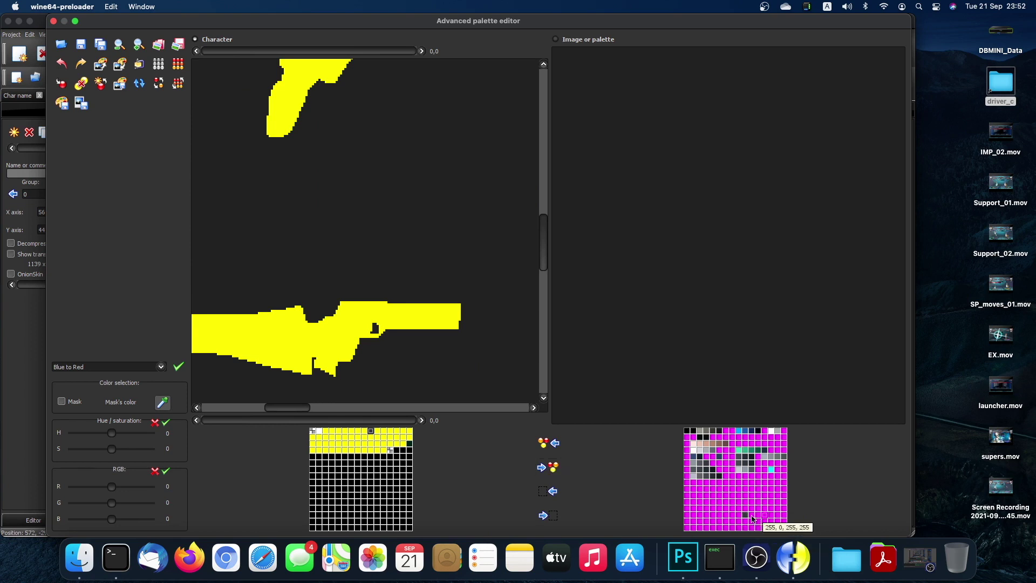
{"action": "double_click", "coordinate": [372, 433]}
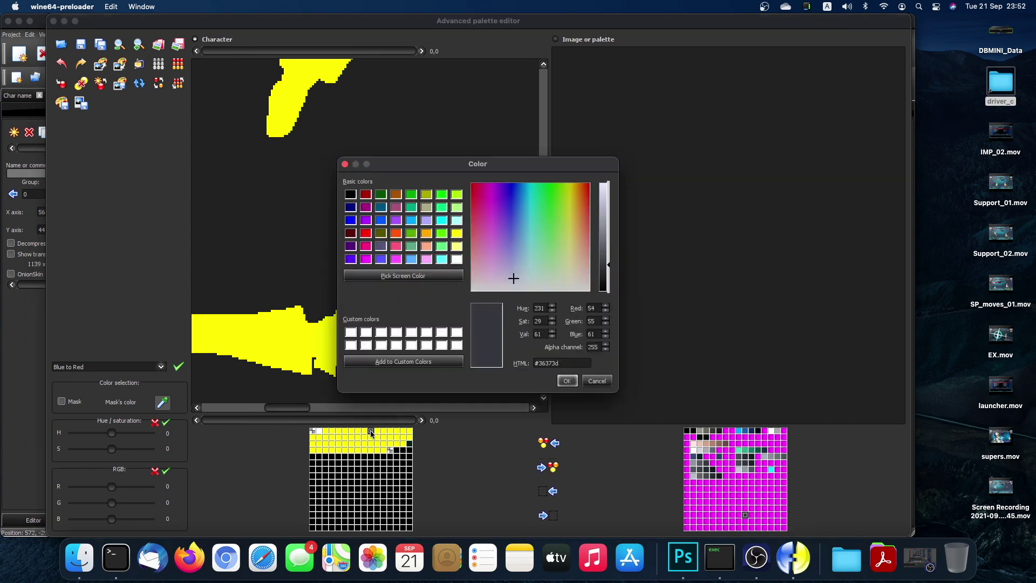
{"action": "left_click", "coordinate": [355, 336]}
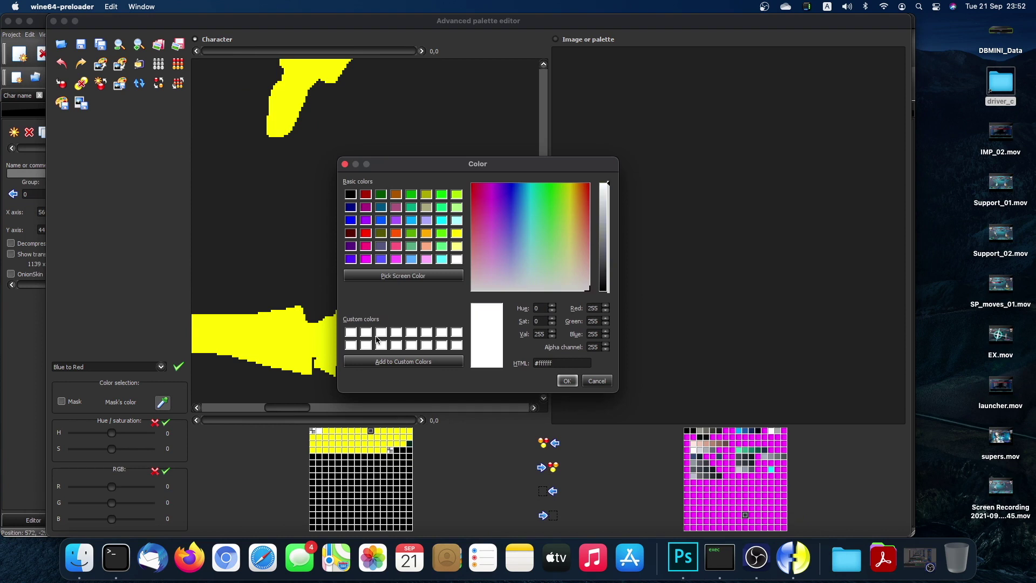
{"action": "left_click", "coordinate": [568, 380]}
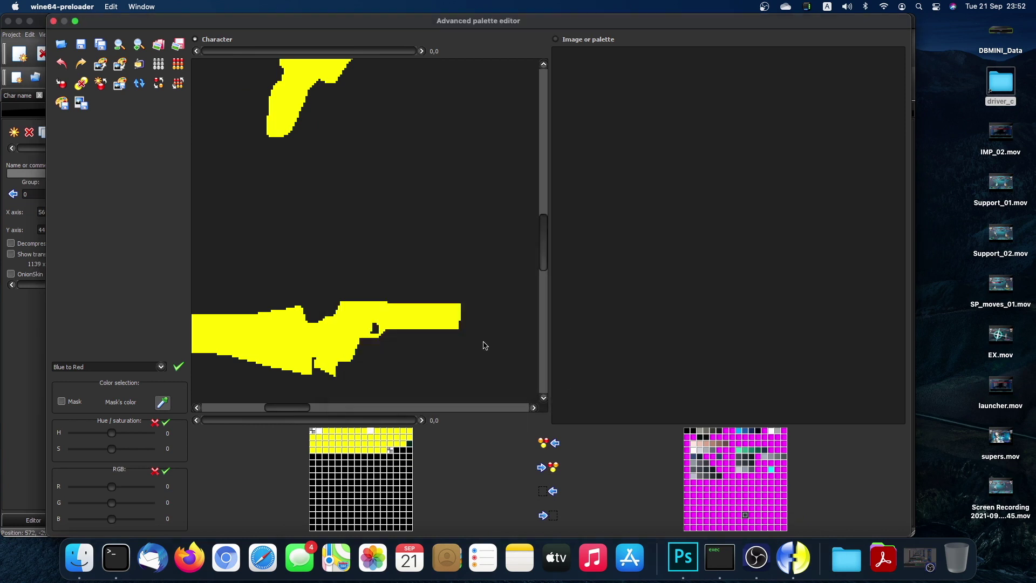
{"action": "scroll", "coordinate": [485, 345], "scroll_direction": "up", "scroll_amount": 5}
{"action": "scroll", "coordinate": [485, 346], "scroll_direction": "down", "scroll_amount": 1}
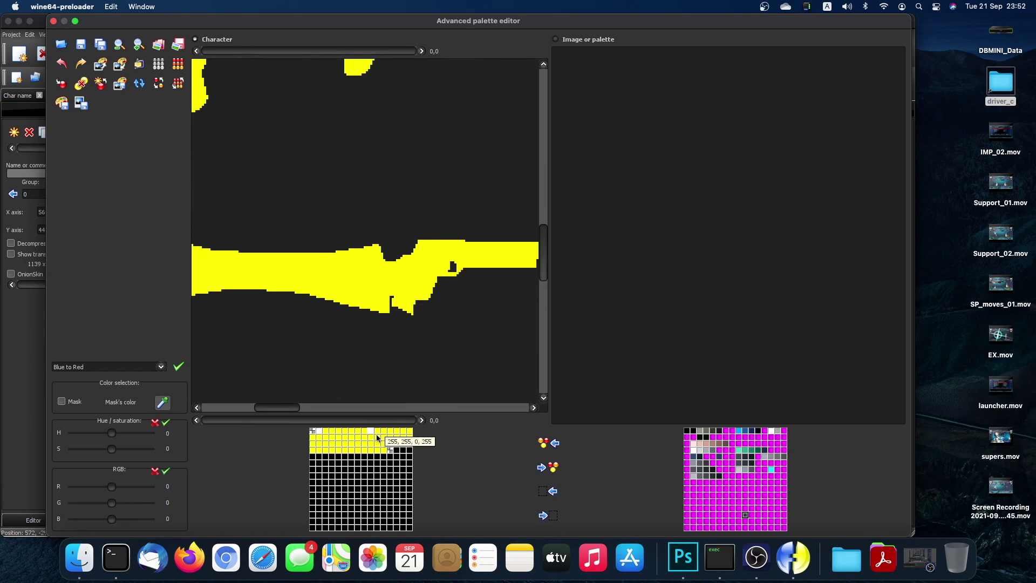
Change that white entry to bright green #55ff00 and select the top row of palette colours.
{"action": "double_click", "coordinate": [385, 431]}
{"action": "left_click", "coordinate": [442, 246]}
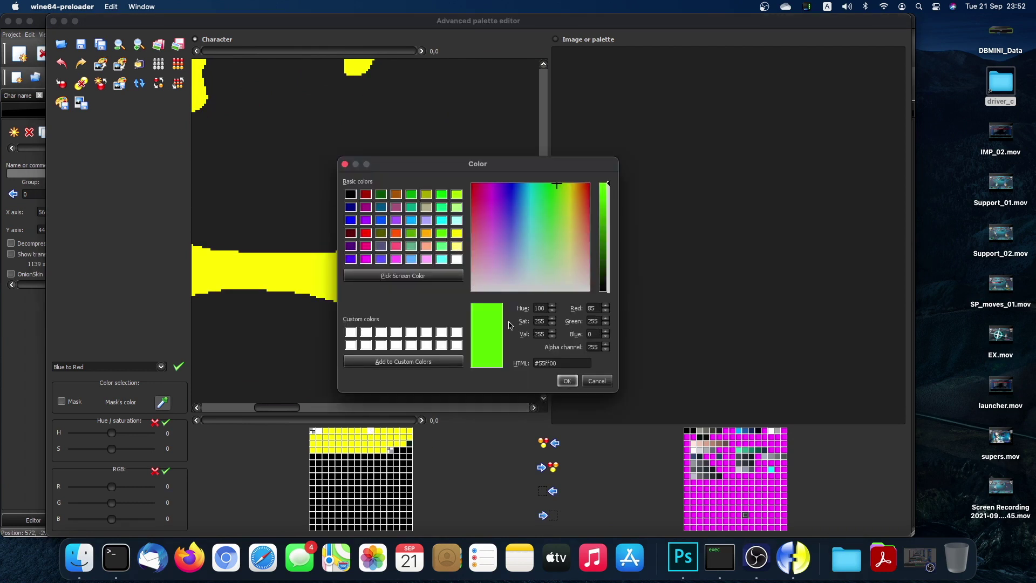
{"action": "left_click", "coordinate": [567, 380]}
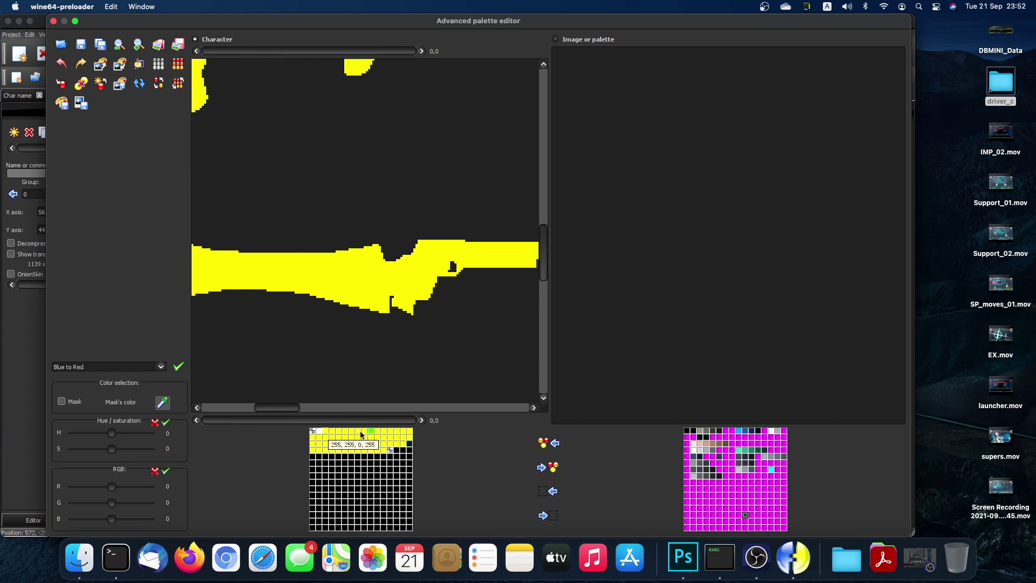
{"action": "left_click_drag", "start_coordinate": [367, 430], "coordinate": [322, 430]}
Darken all selected yellow entries to black with the RGB sliders at -255, keeping white and green.
{"action": "left_click_drag", "start_coordinate": [111, 449], "coordinate": [40, 453]}
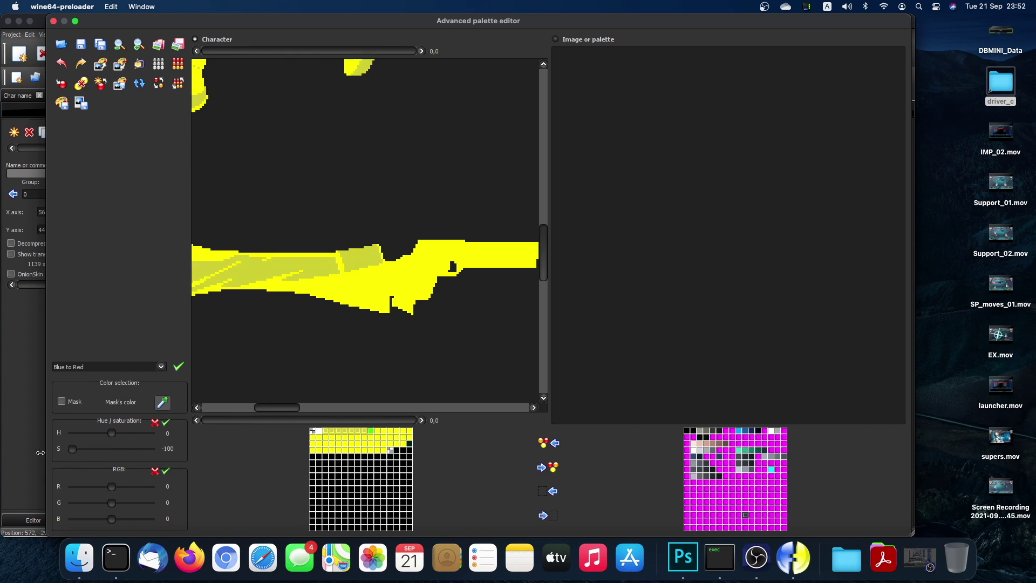
{"action": "left_click", "coordinate": [154, 423]}
{"action": "left_click_drag", "start_coordinate": [112, 487], "coordinate": [72, 519]}
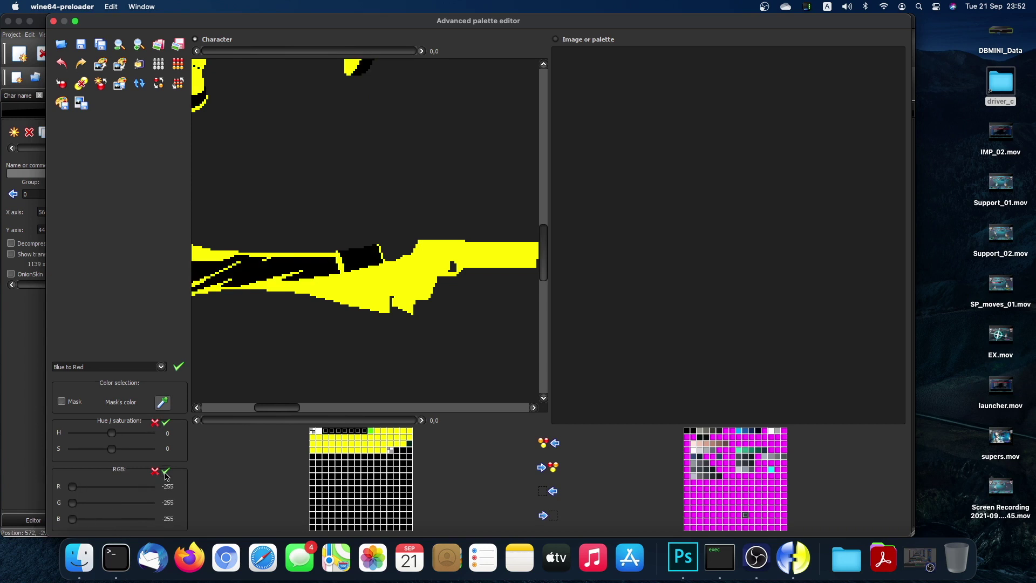
{"action": "left_click", "coordinate": [166, 473]}
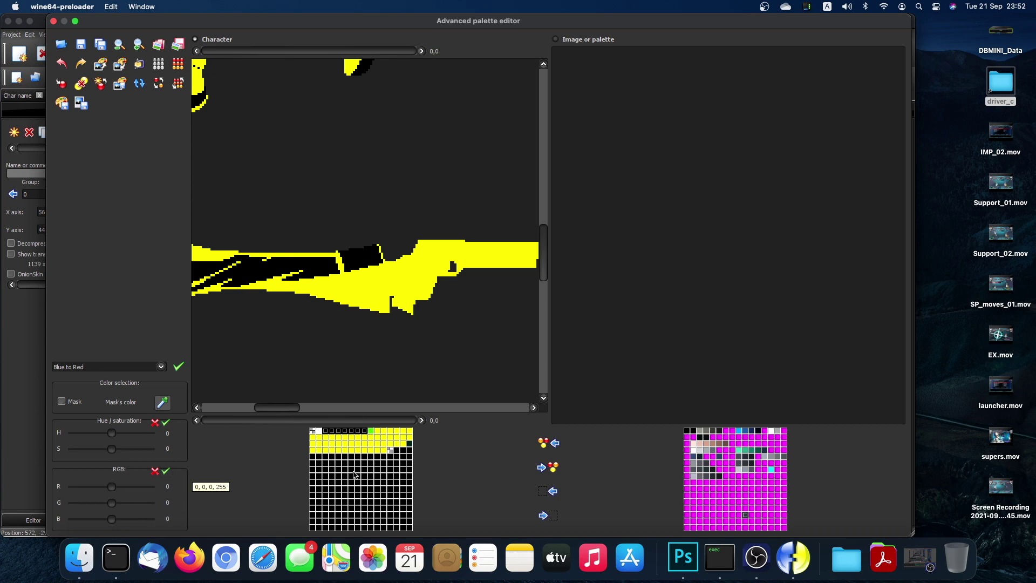
{"action": "left_click", "coordinate": [386, 448]}
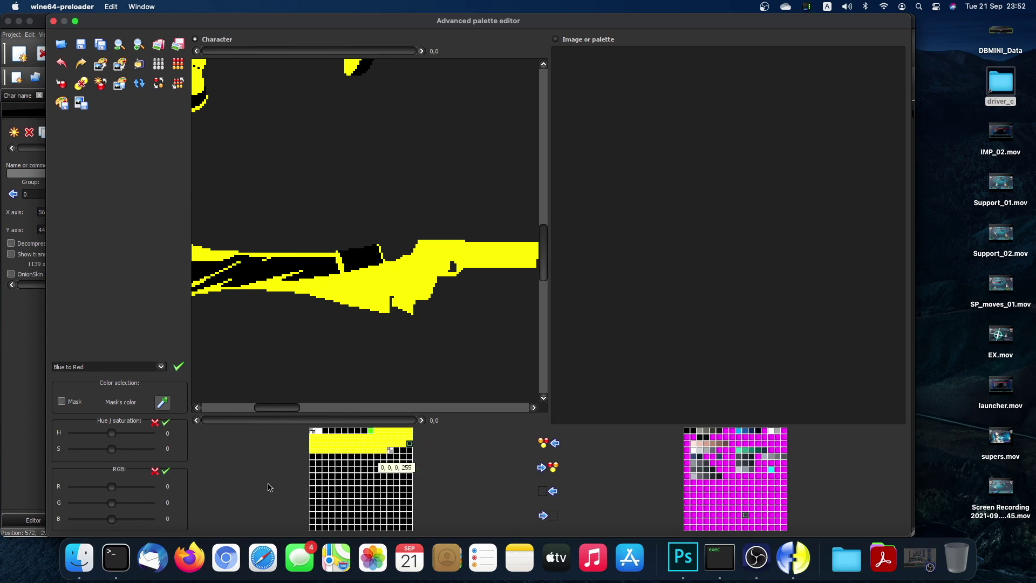
{"action": "left_click_drag", "start_coordinate": [111, 486], "coordinate": [60, 523]}
{"action": "left_click", "coordinate": [167, 473]}
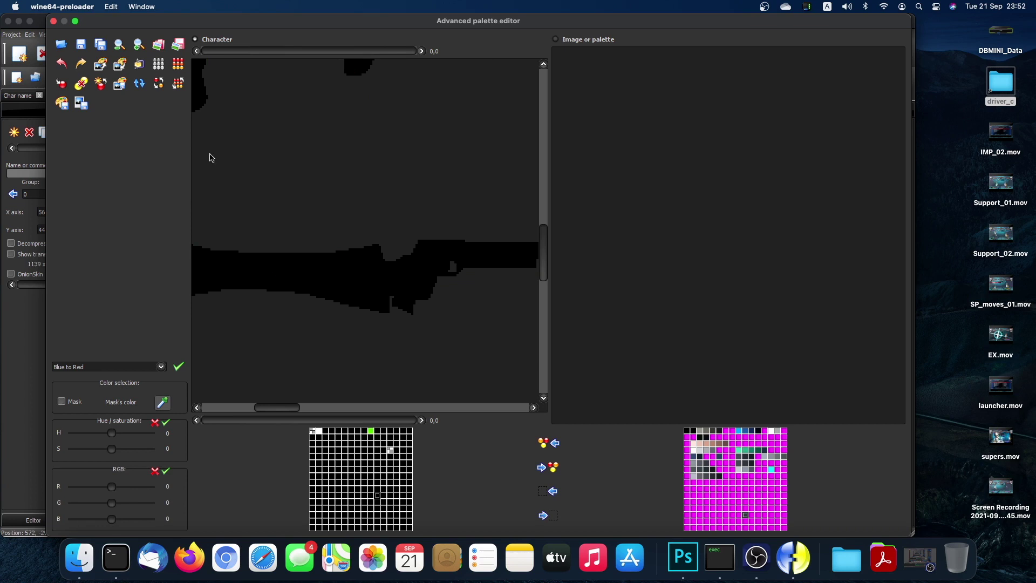
Zoom the character preview out two steps and bring up the indexed map_00_full sprite in Photoshop.
{"action": "left_click", "coordinate": [122, 45]}
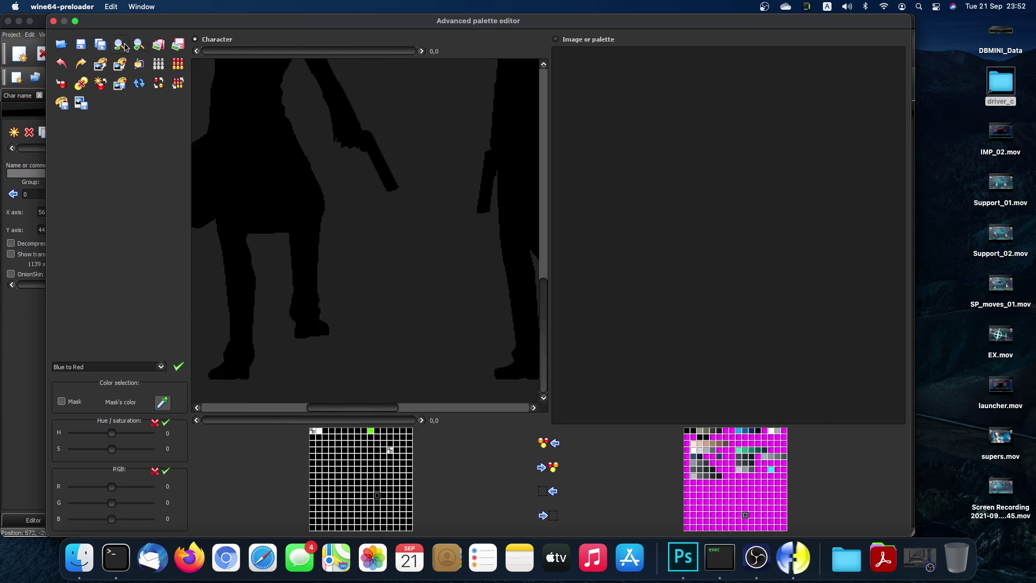
{"action": "left_click", "coordinate": [122, 45]}
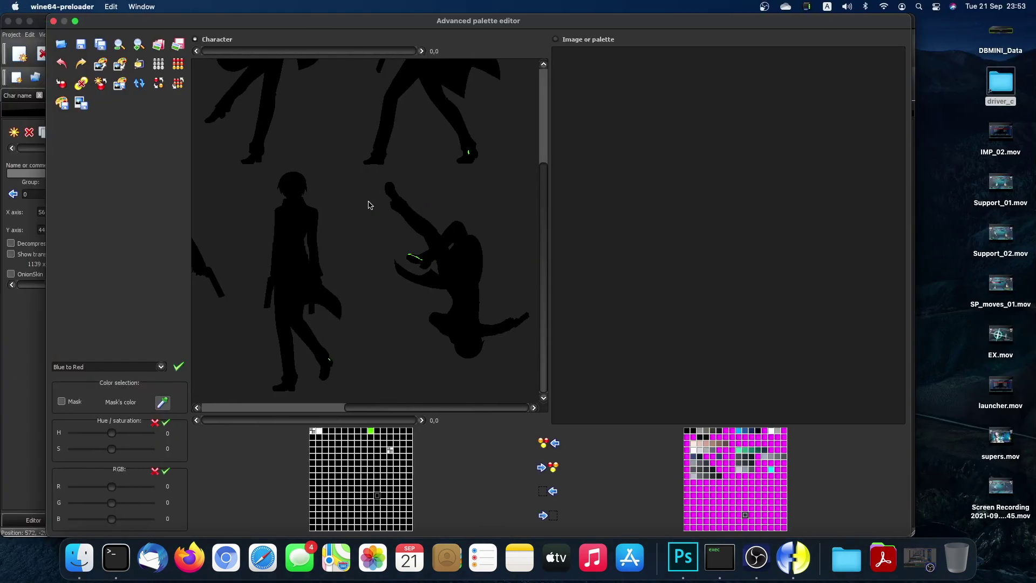
{"action": "key", "text": "ctrl+Right"}
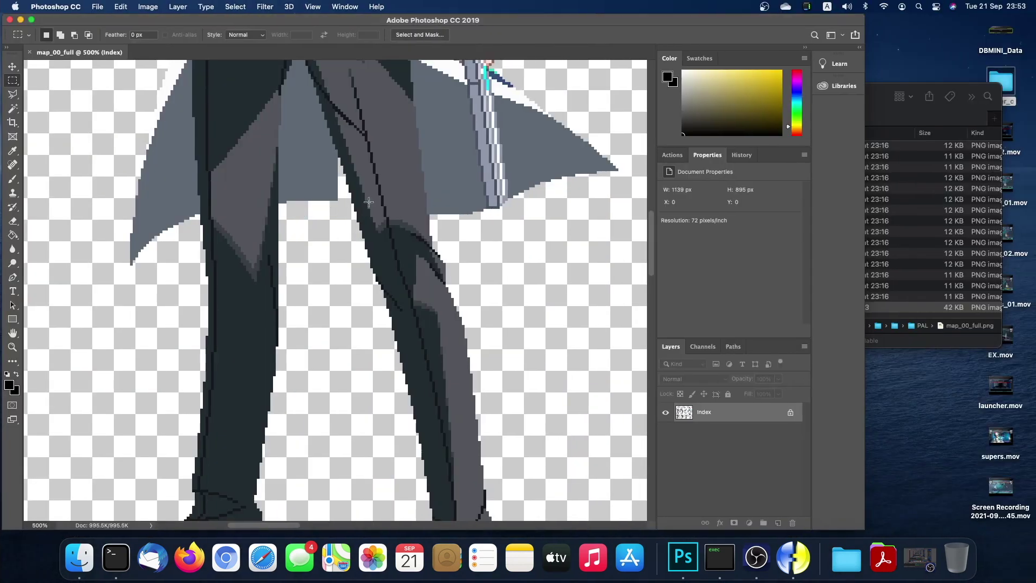
Compare the 500% indexed sprite in Photoshop with Fighter Factory's palette editor, ending on the editor.
{"action": "scroll", "coordinate": [369, 201], "scroll_direction": "down", "scroll_amount": 10}
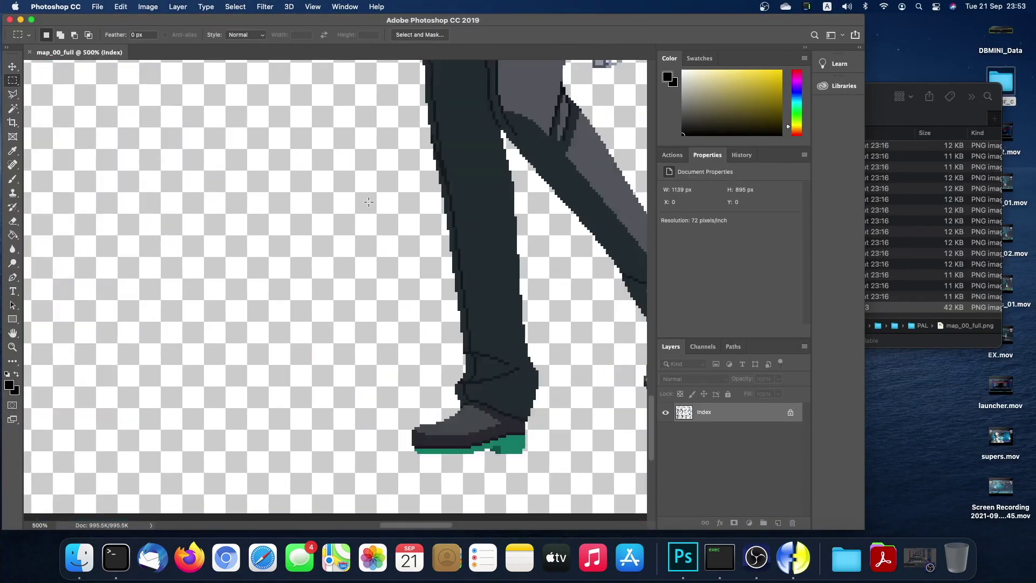
{"action": "scroll", "coordinate": [368, 201], "scroll_direction": "up", "scroll_amount": 10}
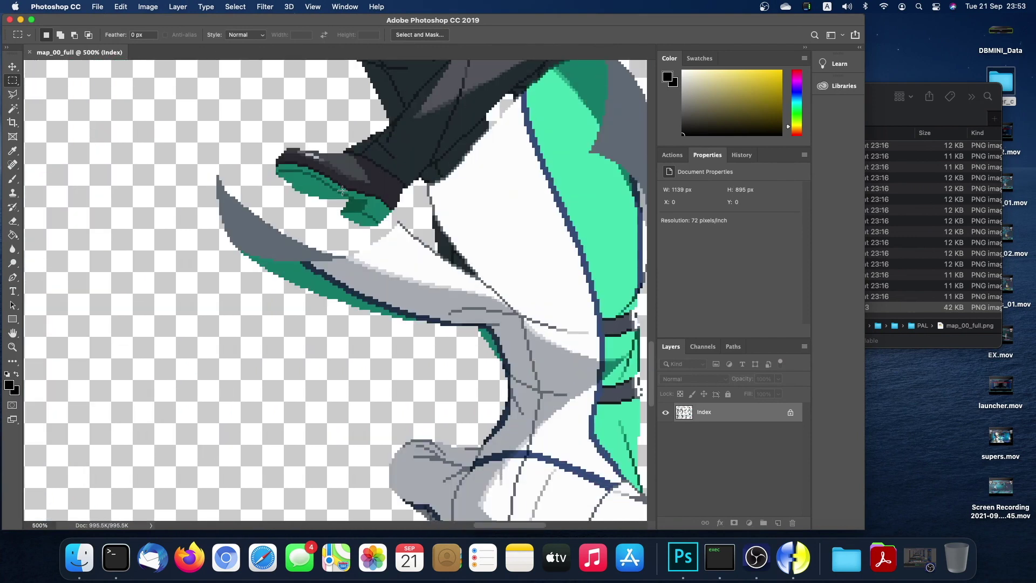
{"action": "key", "text": "ctrl+Left"}
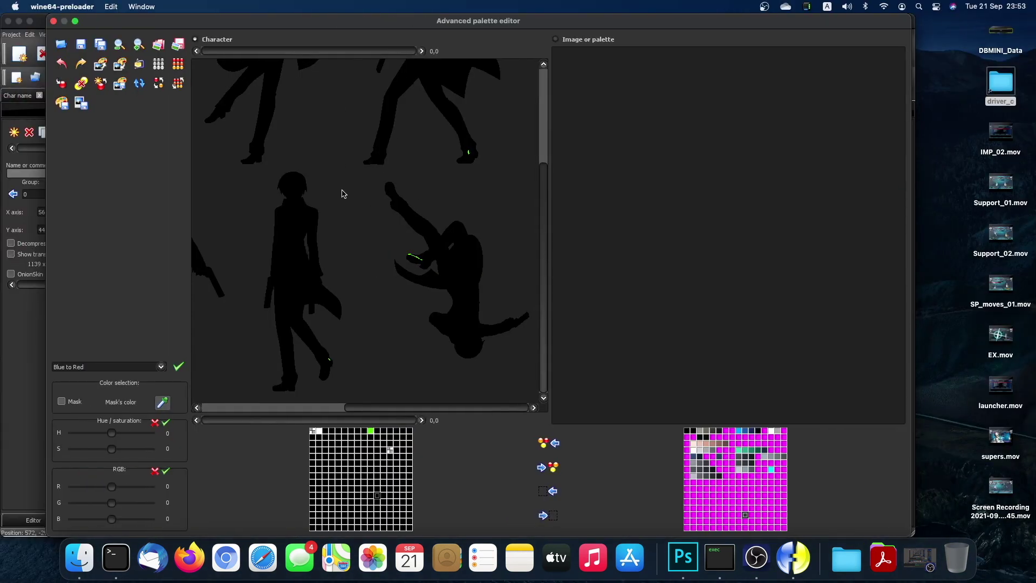
{"action": "key", "text": "ctrl+Right"}
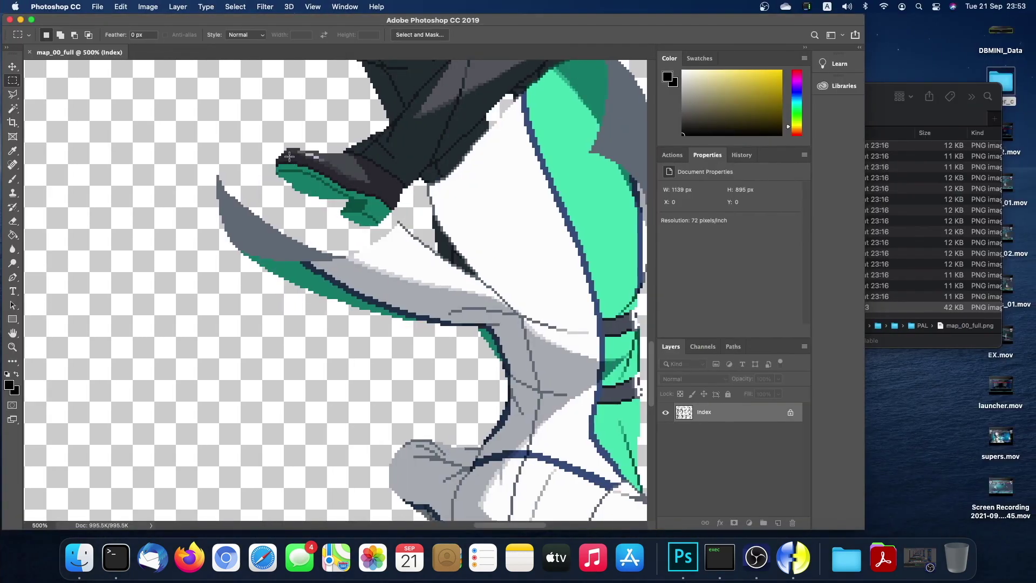
{"action": "key", "text": "ctrl+Left"}
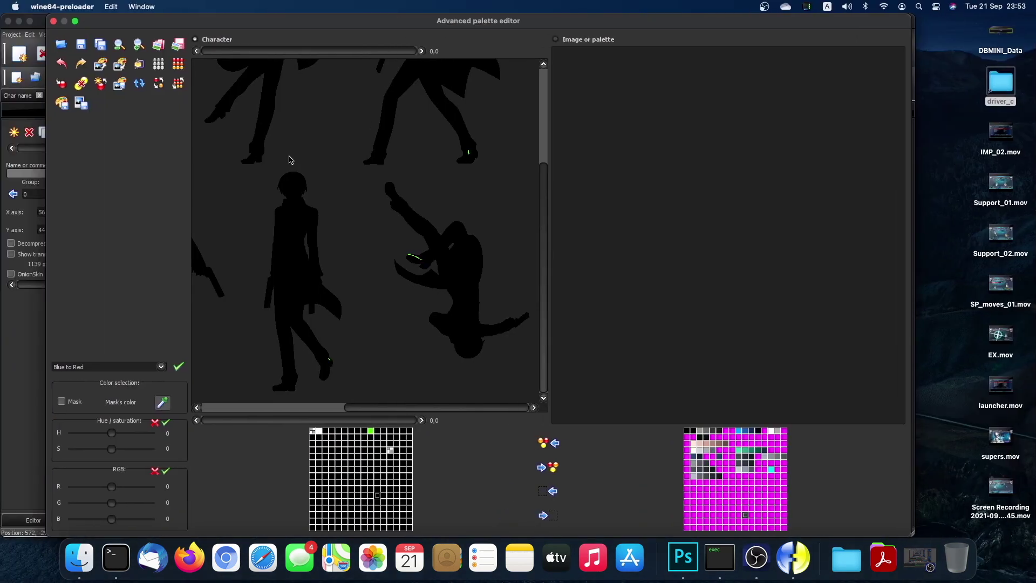
Switch to the image palette and inspect the dark colour #1a181f.
{"action": "left_click", "coordinate": [754, 509]}
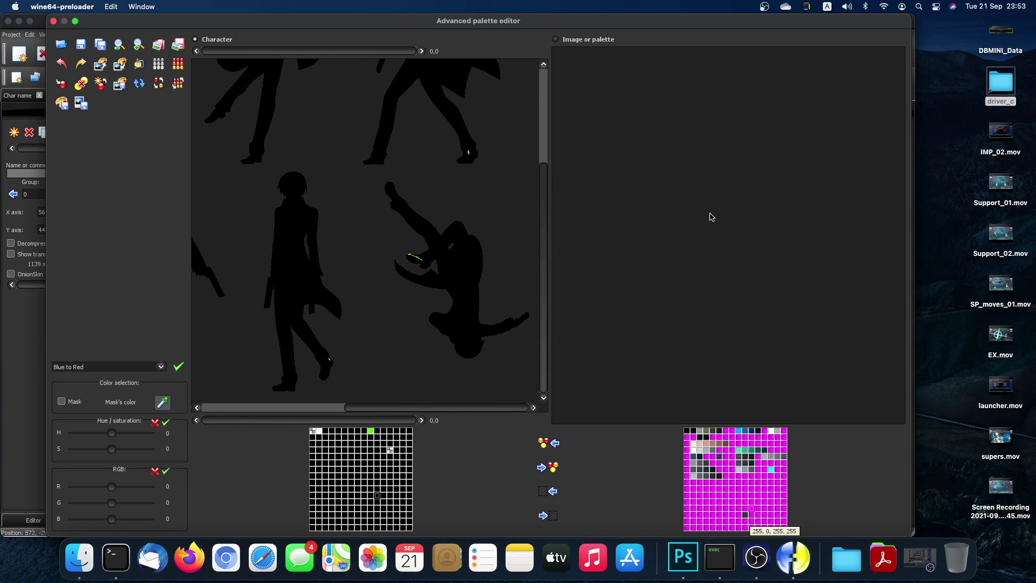
{"action": "left_click", "coordinate": [577, 39]}
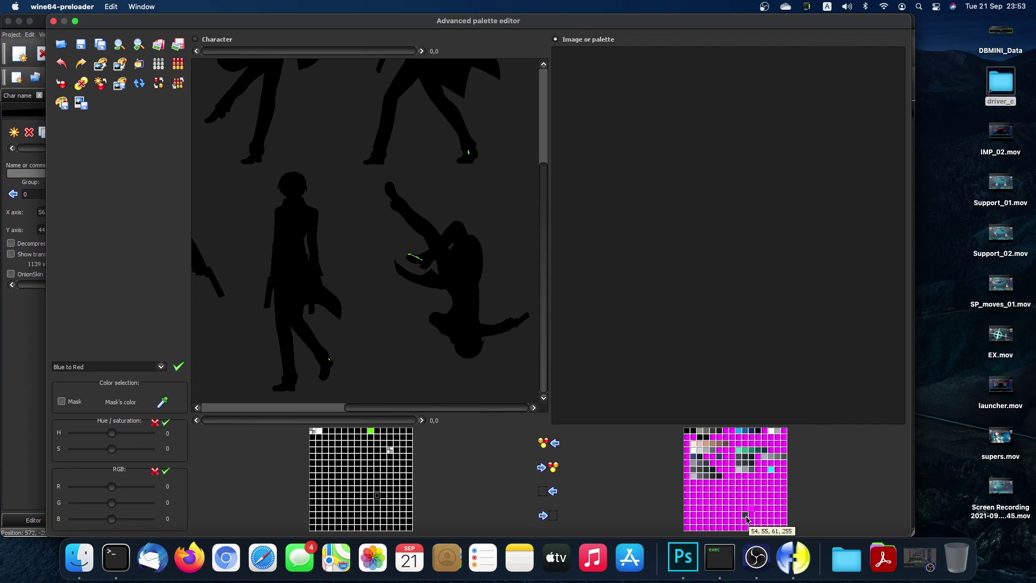
{"action": "double_click", "coordinate": [721, 477]}
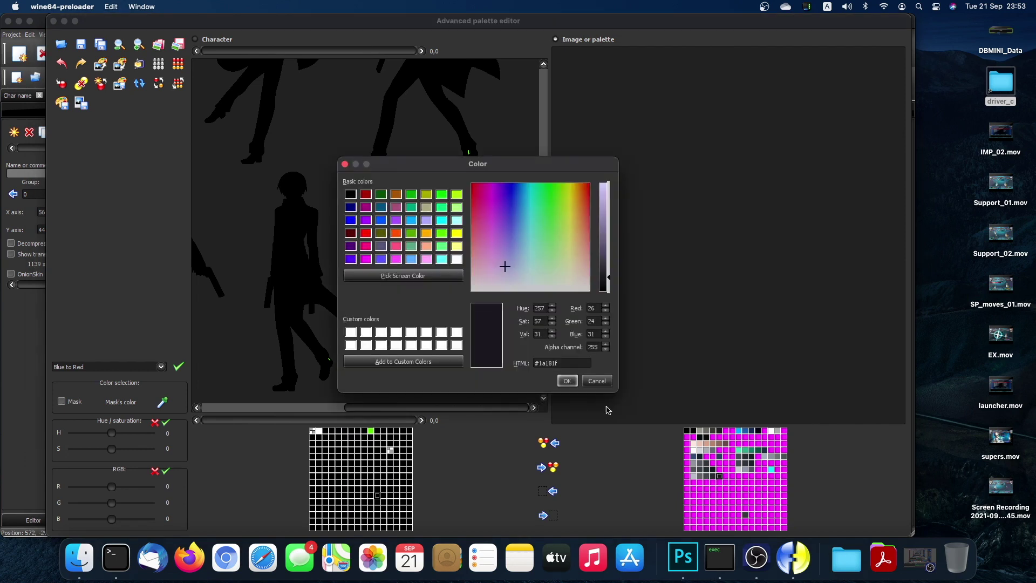
{"action": "left_click", "coordinate": [566, 381]}
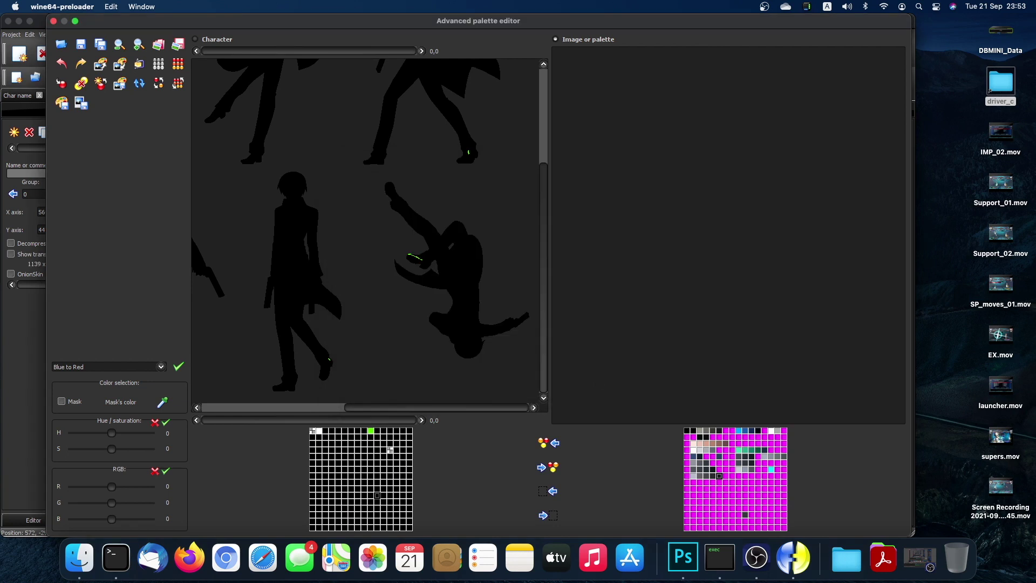
Recolour a spare magenta palette slot to the dark shade #1a181f.
{"action": "left_click", "coordinate": [727, 477]}
{"action": "double_click", "coordinate": [727, 479]}
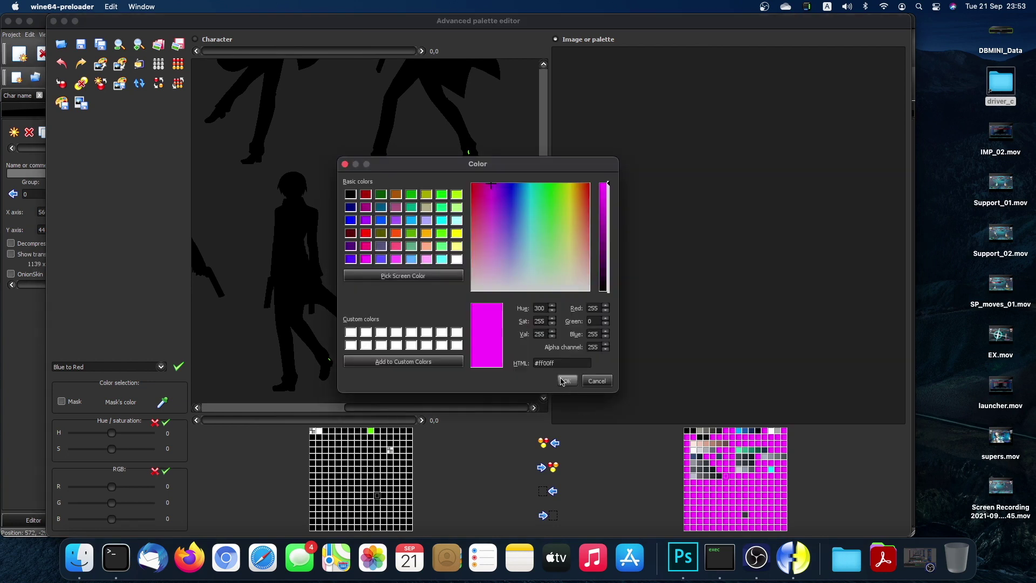
{"action": "key", "text": "ctrl+a"}
{"action": "type", "text": "#1a181f"}
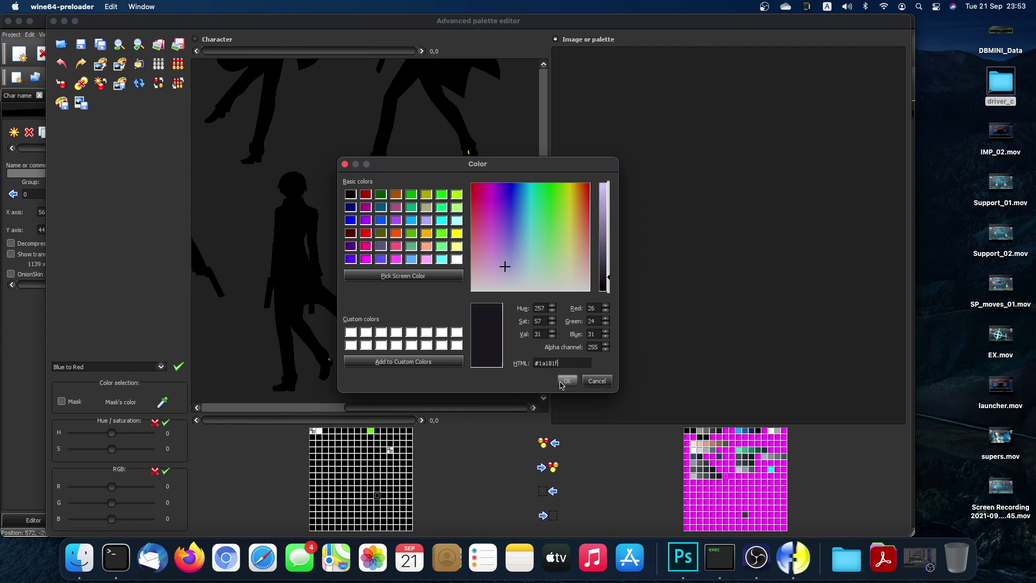
{"action": "left_click", "coordinate": [567, 381]}
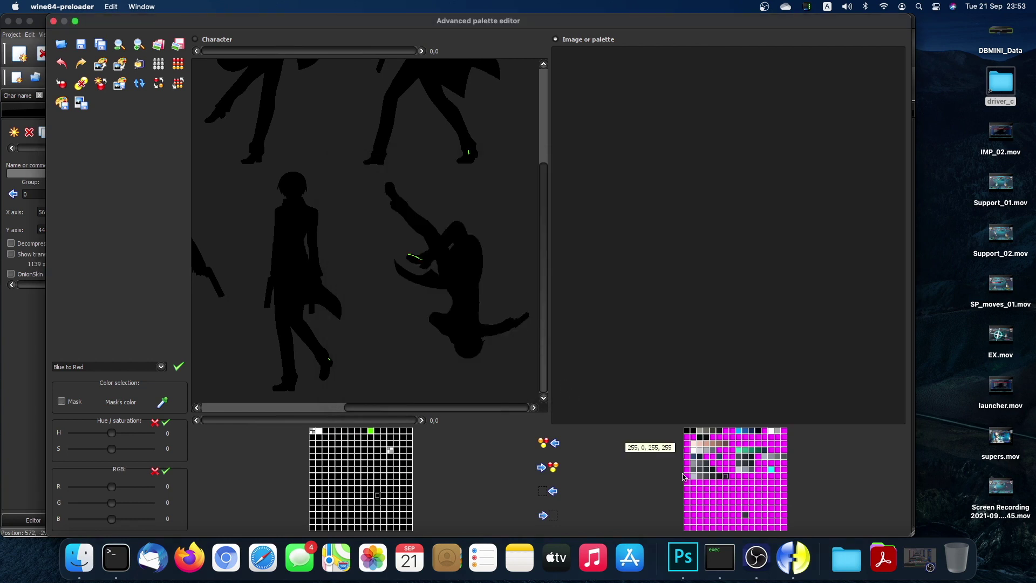
Inspect the neighbouring dark palette entries, including the stray one near the palette bottom.
{"action": "double_click", "coordinate": [713, 476]}
{"action": "left_click", "coordinate": [567, 381]}
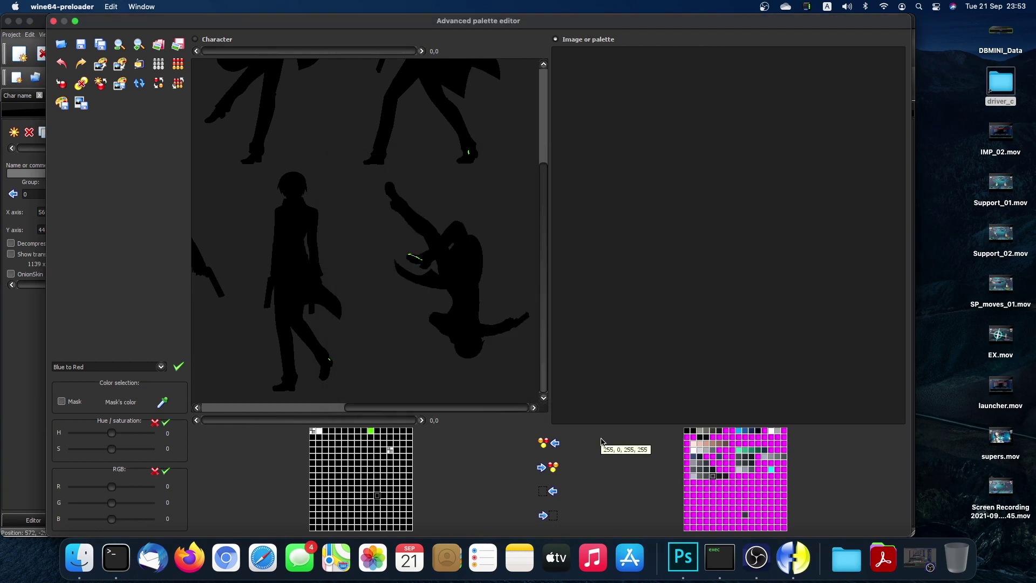
{"action": "double_click", "coordinate": [716, 478]}
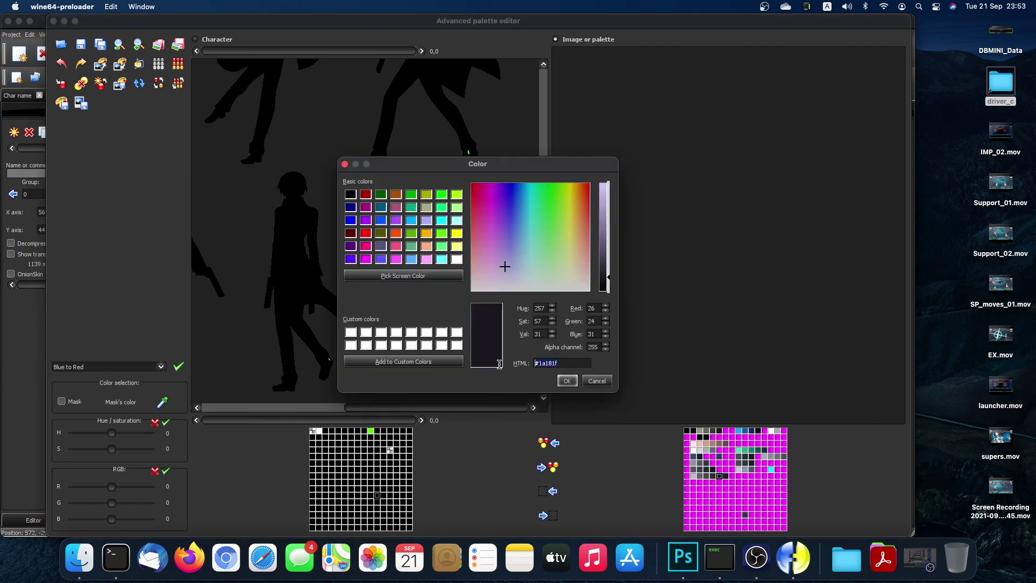
{"action": "left_click", "coordinate": [566, 381]}
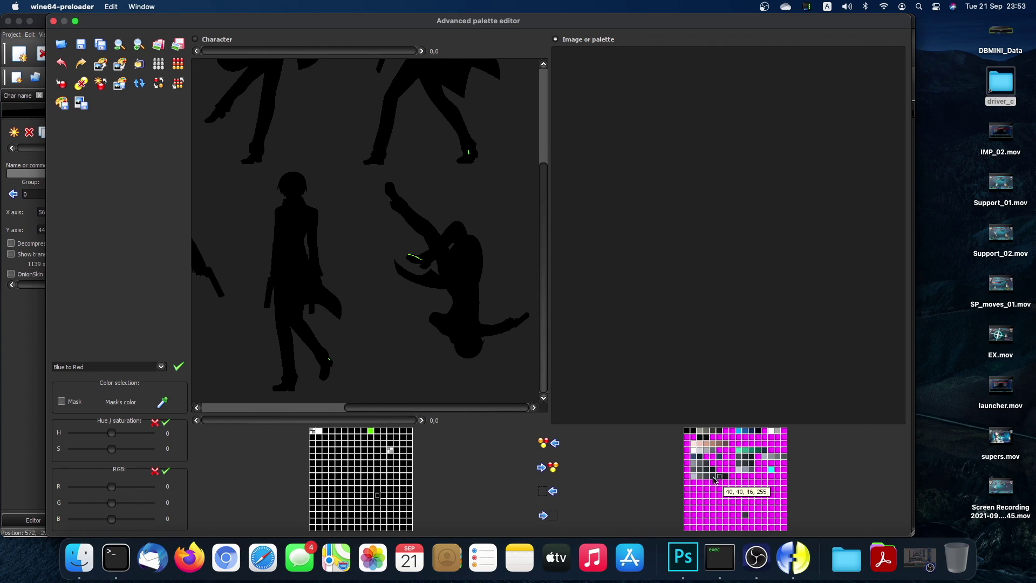
{"action": "double_click", "coordinate": [746, 515]}
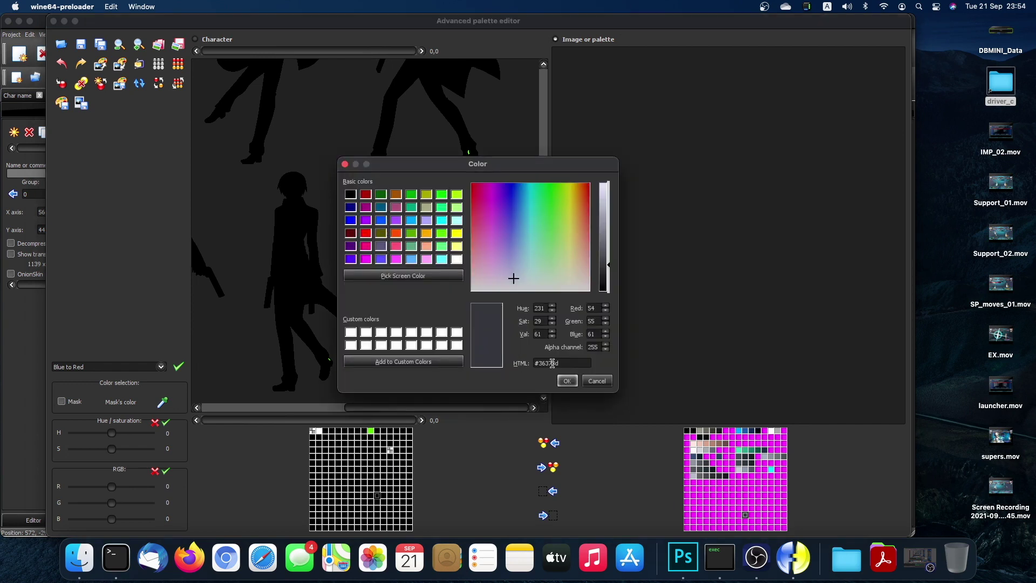
{"action": "left_click", "coordinate": [566, 381]}
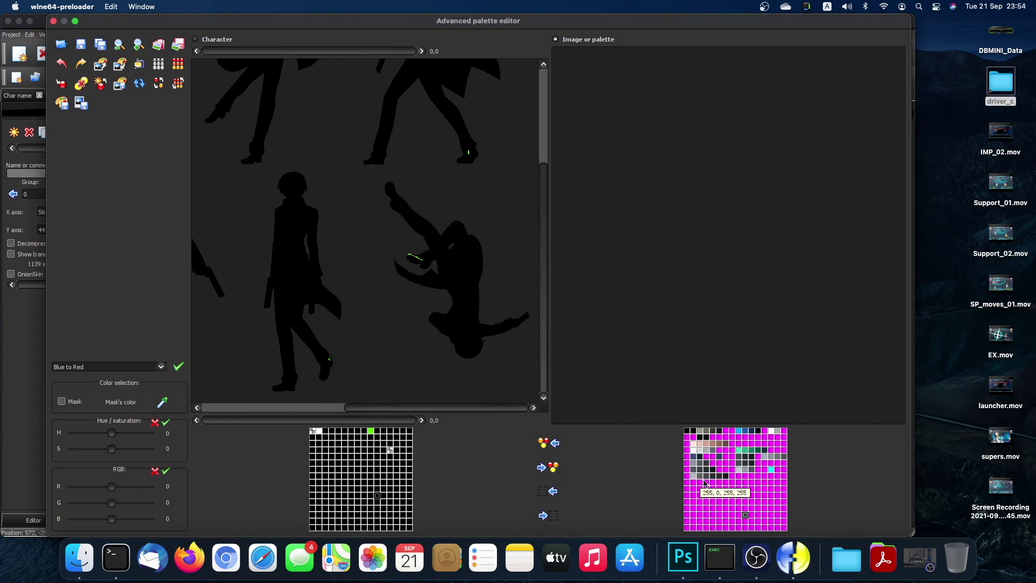
{"action": "double_click", "coordinate": [712, 476]}
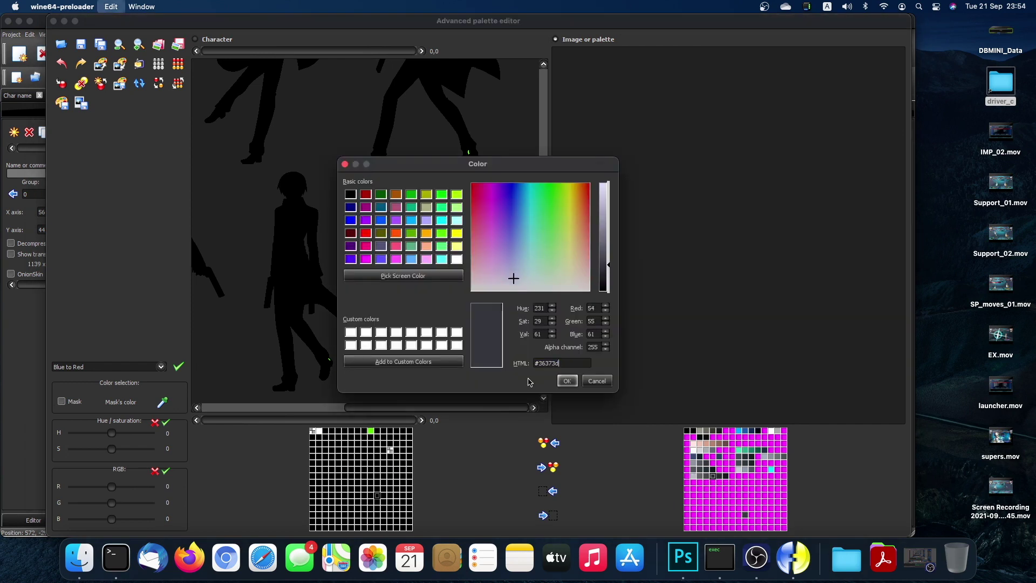
{"action": "left_click", "coordinate": [567, 381]}
Change the stray dark entry #36373d to magenta.
{"action": "left_click", "coordinate": [746, 516]}
{"action": "double_click", "coordinate": [746, 517]}
{"action": "left_click", "coordinate": [366, 260]}
{"action": "left_click", "coordinate": [566, 381]}
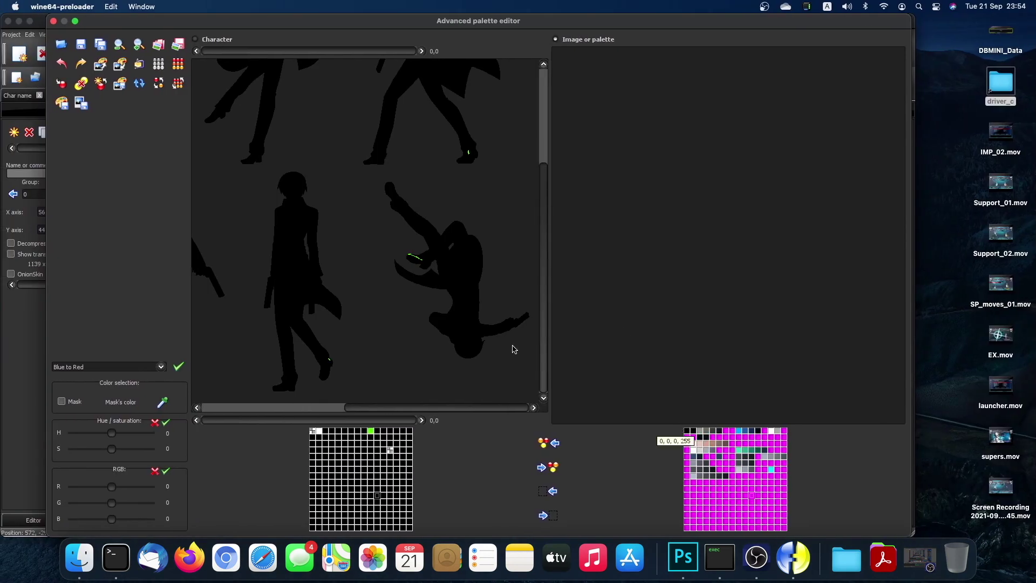
Invert the palette order so the saved colours sit at the end and magenta at the start.
{"action": "left_click", "coordinate": [178, 85]}
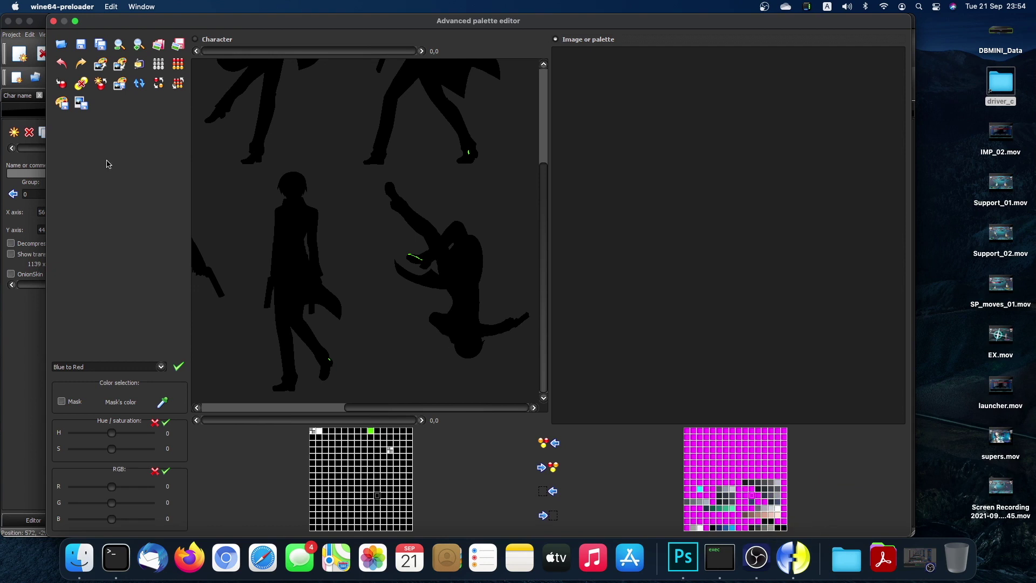
Start saving the palette and browse the C: drive to the MUGEN mugen_1.1 folder.
{"action": "left_click", "coordinate": [81, 45]}
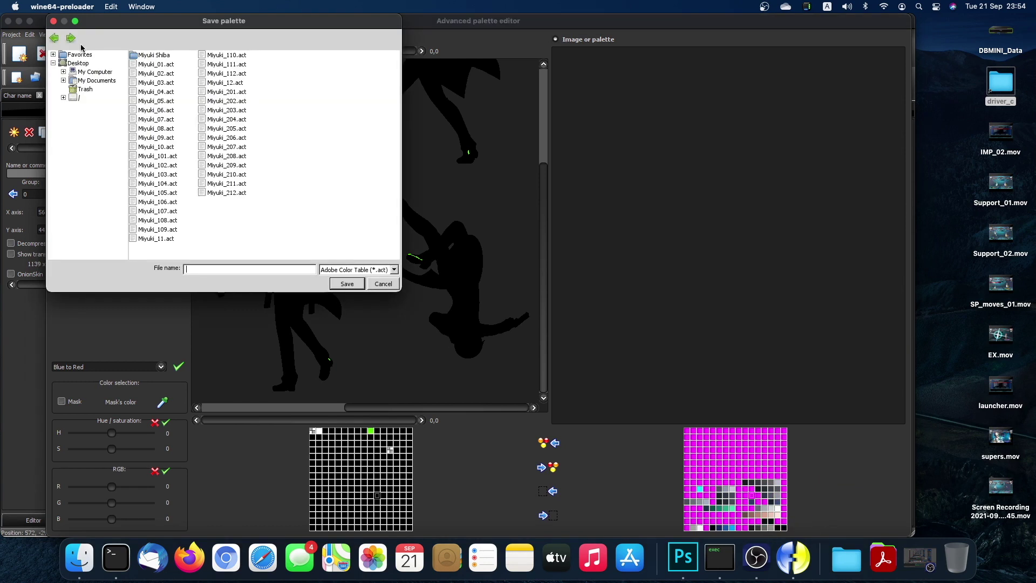
{"action": "left_click", "coordinate": [93, 72]}
{"action": "left_click", "coordinate": [142, 64]}
{"action": "double_click", "coordinate": [142, 64]}
{"action": "double_click", "coordinate": [144, 64]}
{"action": "double_click", "coordinate": [148, 92]}
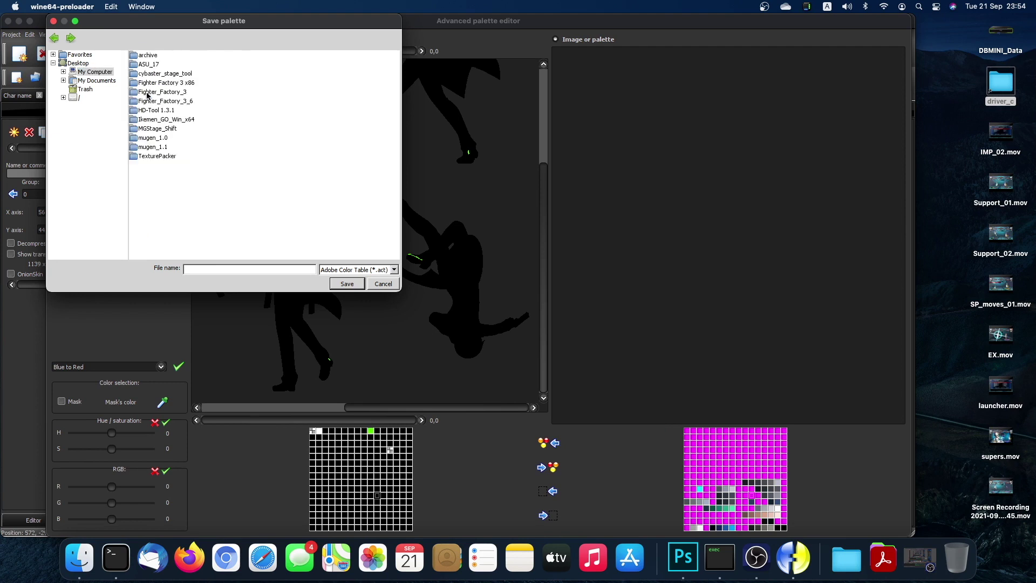
{"action": "left_click", "coordinate": [155, 147]}
{"action": "double_click", "coordinate": [156, 147]}
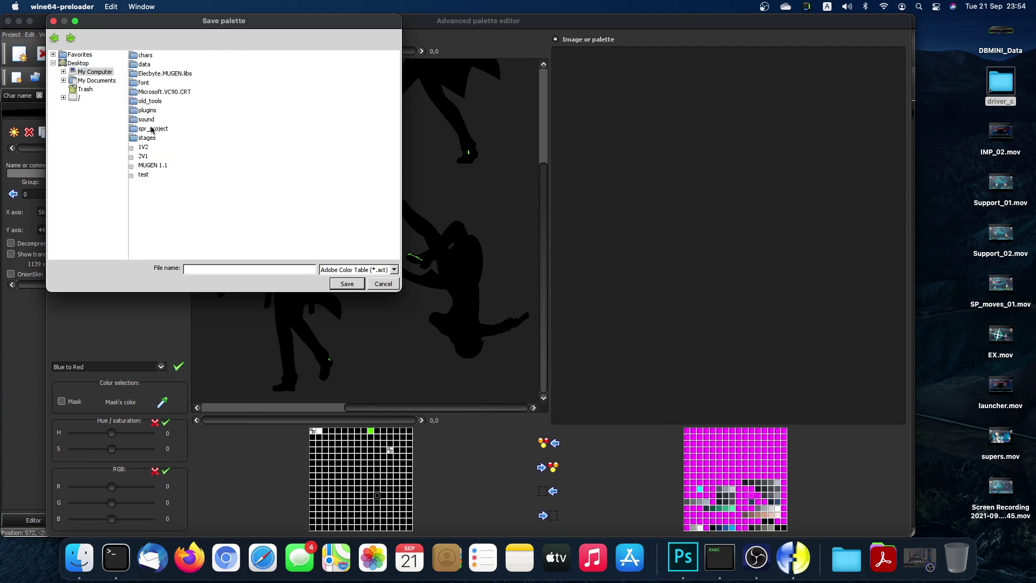
Save it as Default_00 (Adobe Color Table .act) in the character's PAL folder.
{"action": "double_click", "coordinate": [152, 130]}
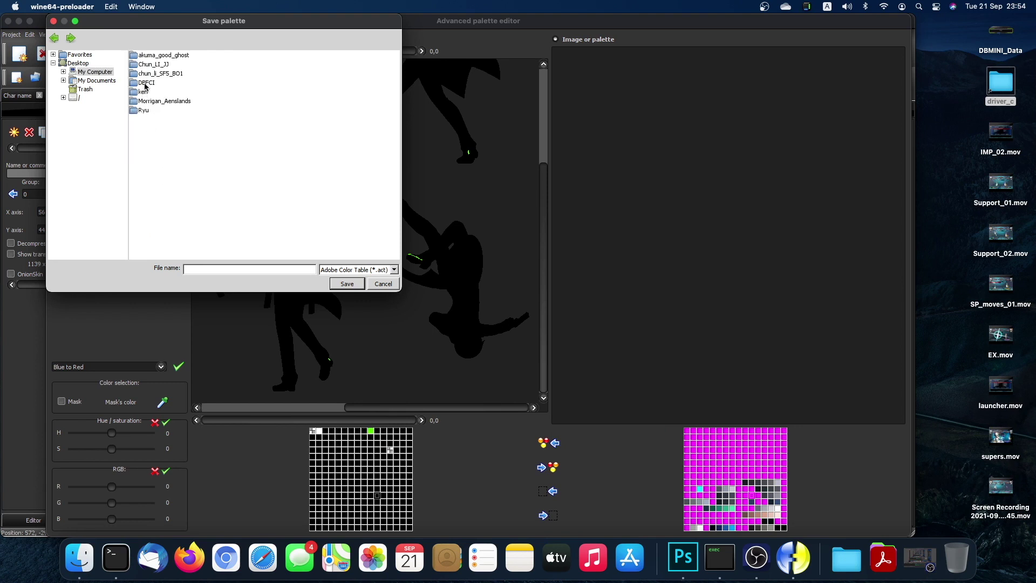
{"action": "double_click", "coordinate": [143, 92]}
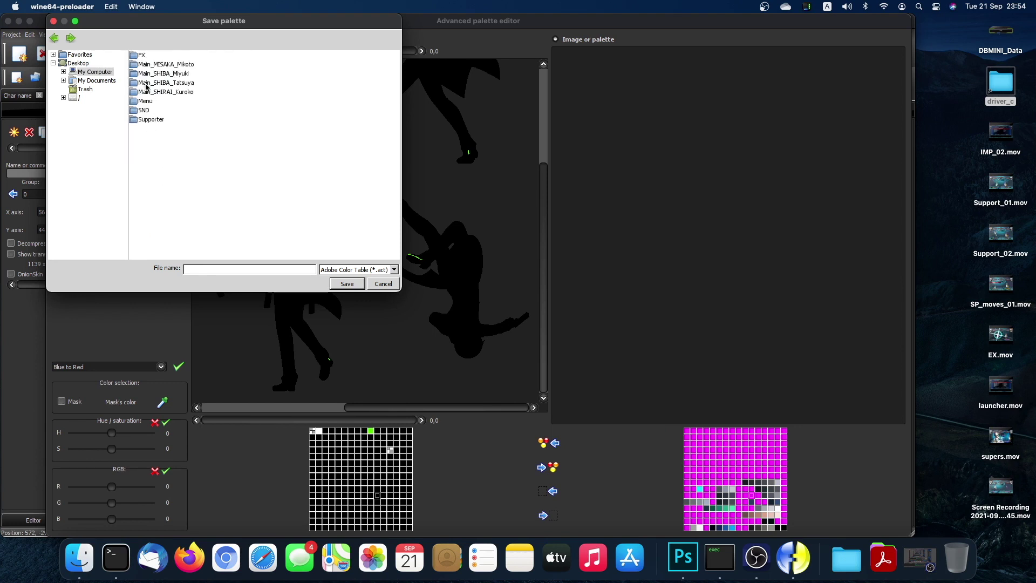
{"action": "double_click", "coordinate": [146, 86]}
{"action": "double_click", "coordinate": [144, 57]}
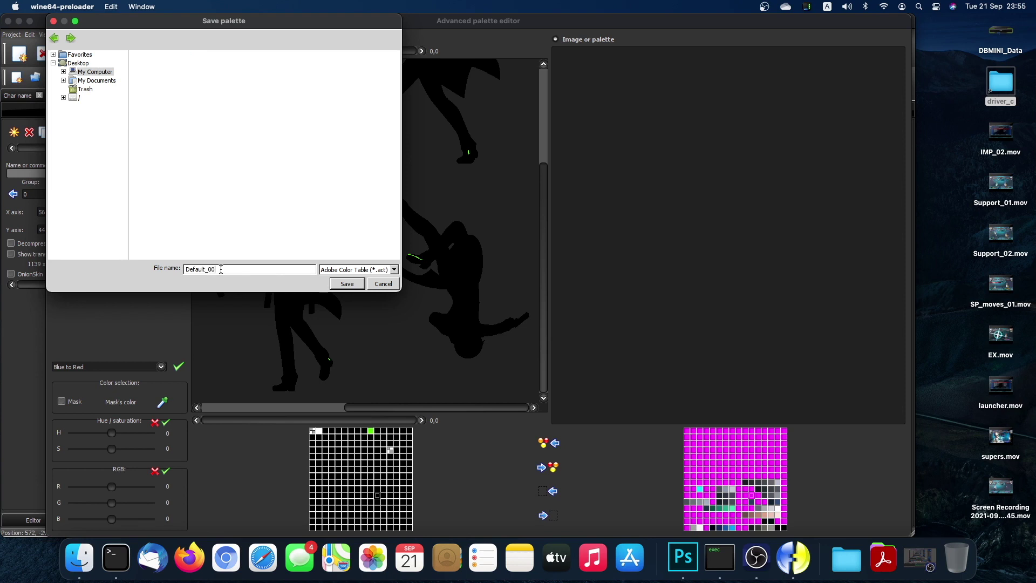
{"action": "left_click", "coordinate": [340, 288]}
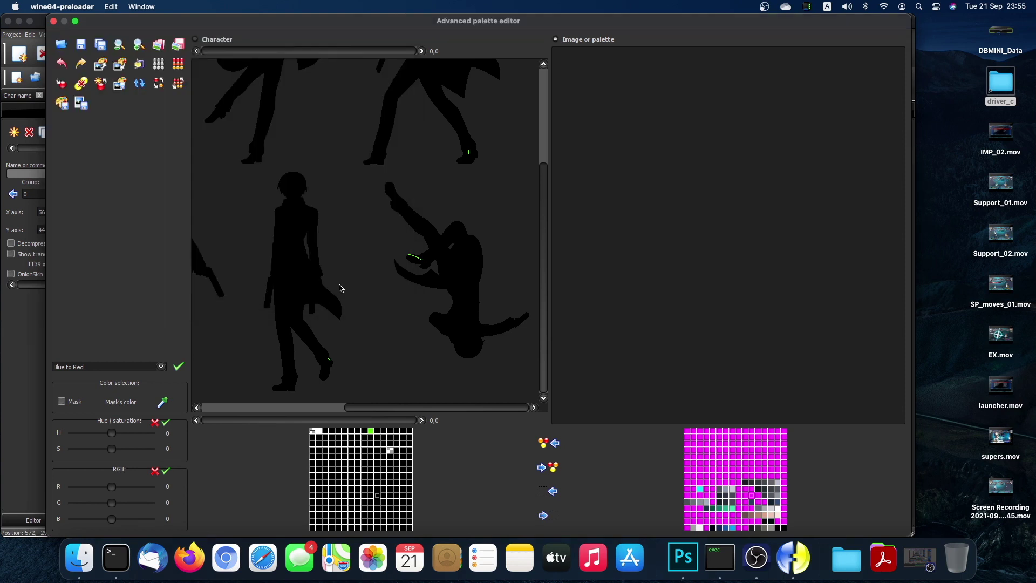
{"action": "key", "text": "super+Tab"}
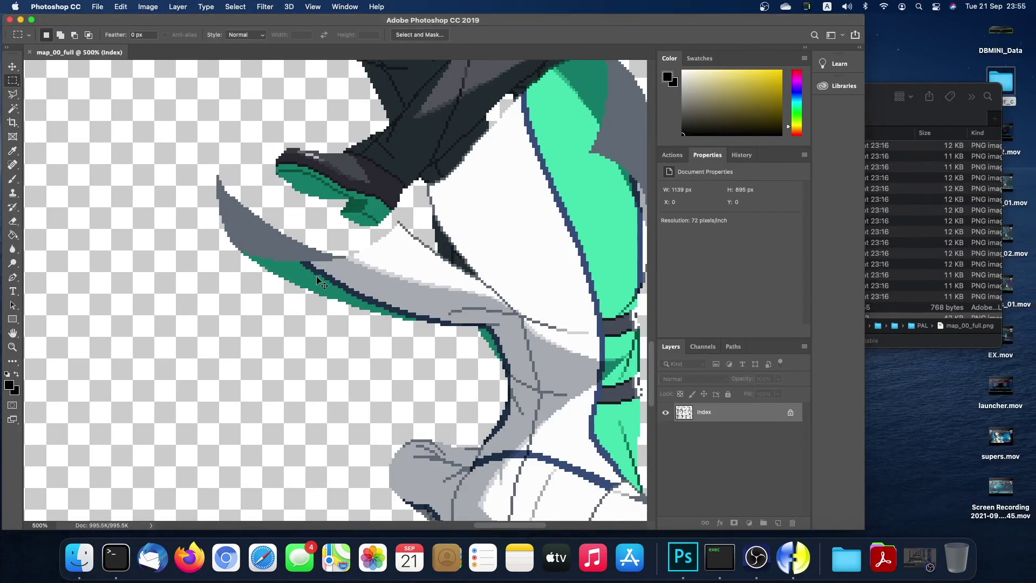
View map_00_full at 100% and check its current colour table without changing it.
{"action": "key", "text": "super+equal"}
{"action": "key", "text": "super+minus"}
{"action": "key", "text": "super+minus"}
{"action": "key", "text": "super+minus"}
{"action": "key", "text": "super+minus"}
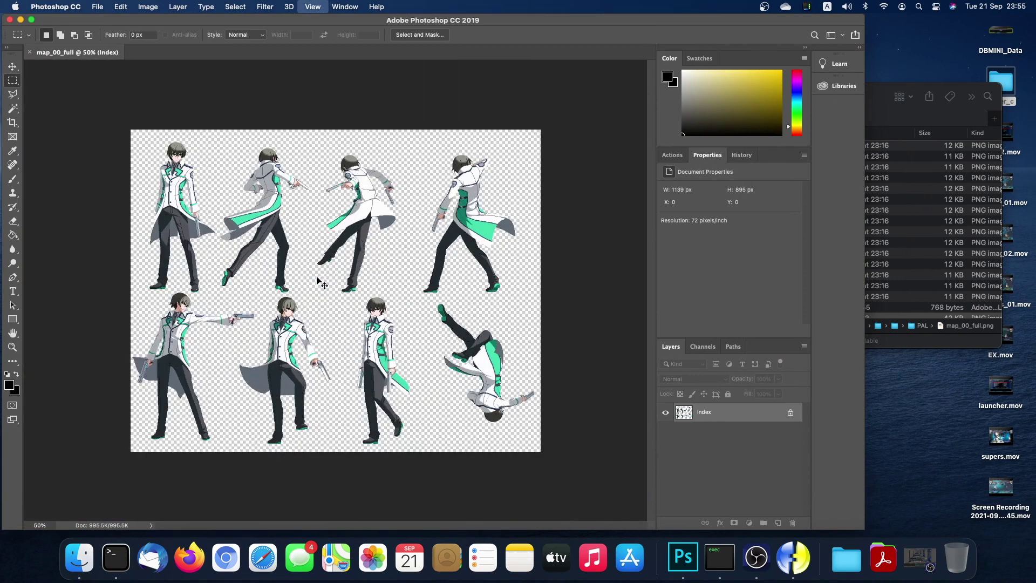
{"action": "key", "text": "super+equal"}
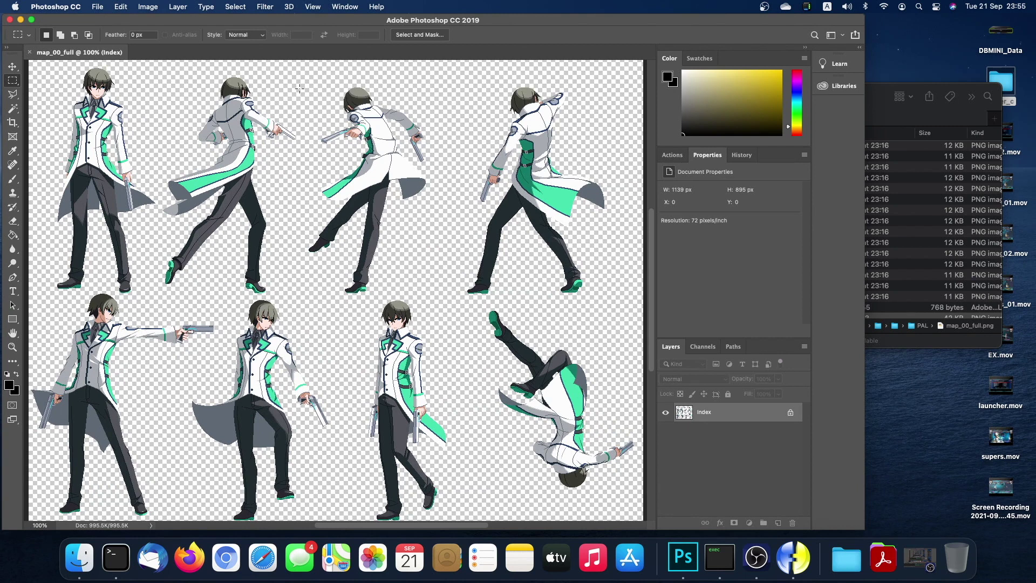
{"action": "left_click", "coordinate": [147, 7]}
{"action": "mouse_move", "coordinate": [157, 20]}
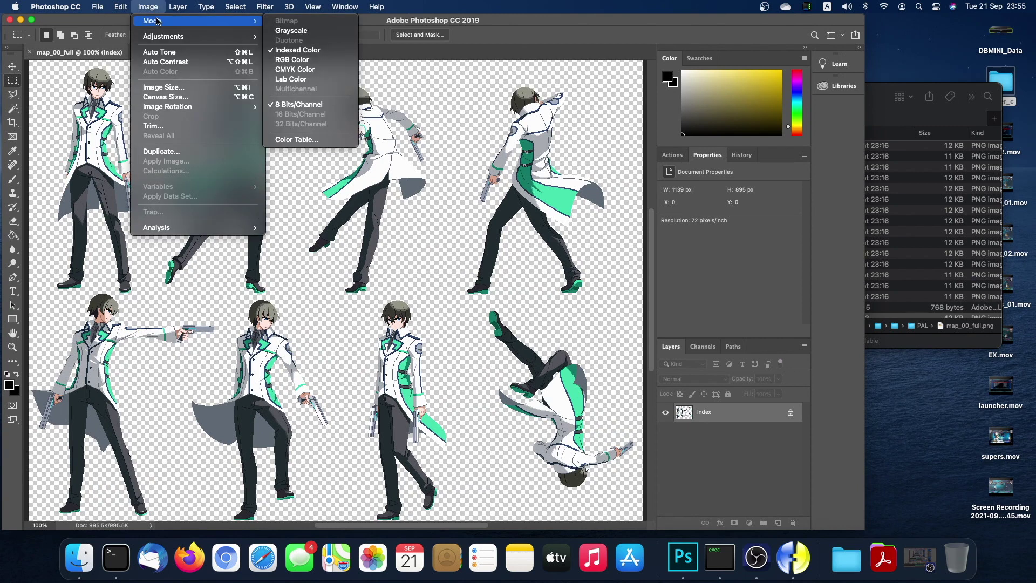
{"action": "left_click", "coordinate": [305, 139]}
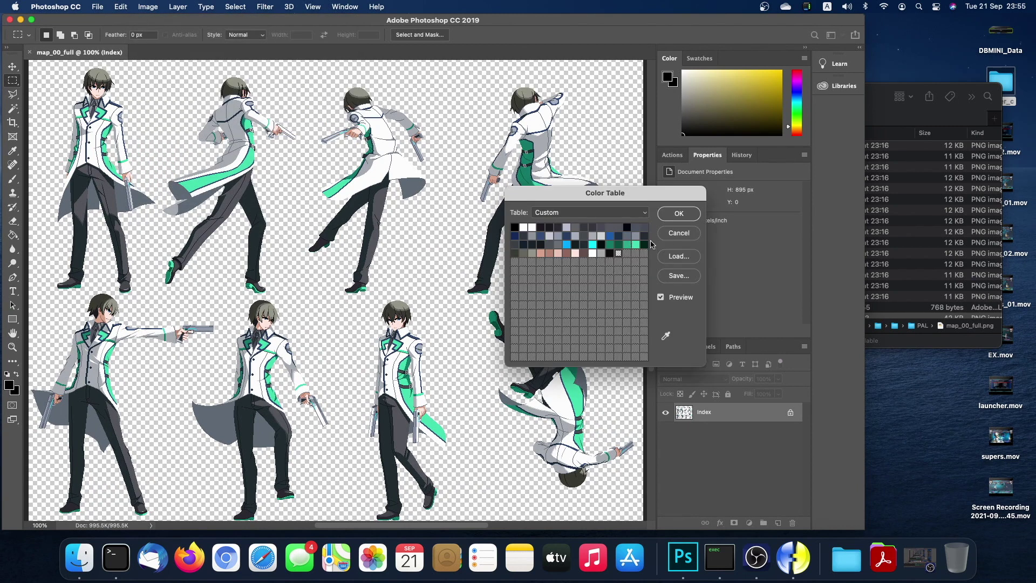
{"action": "left_click", "coordinate": [670, 237]}
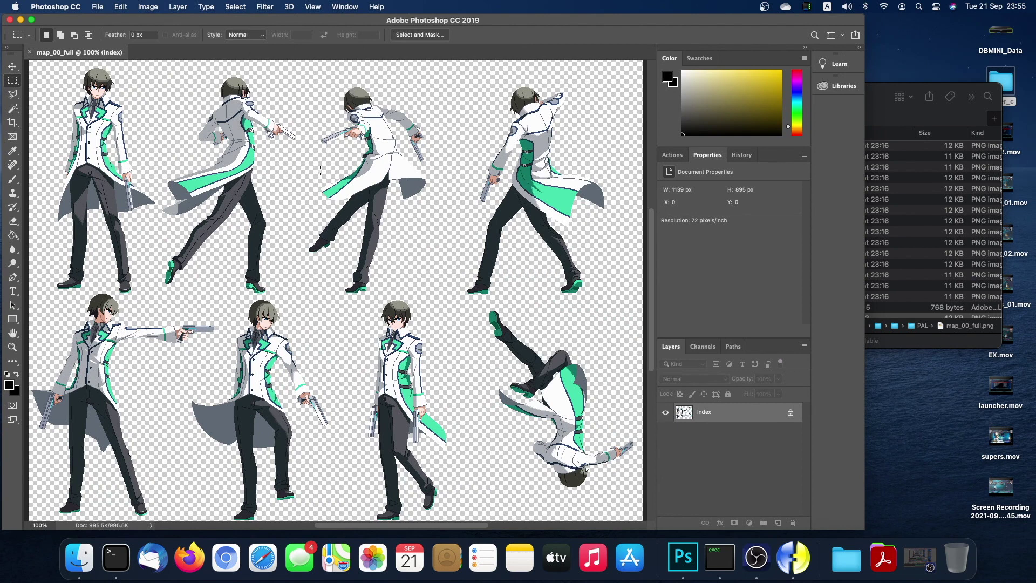
Convert map_00_full to RGB, then bring up Indexed Color with an Exact 61-colour palette.
{"action": "left_click", "coordinate": [140, 8]}
{"action": "mouse_move", "coordinate": [144, 20]}
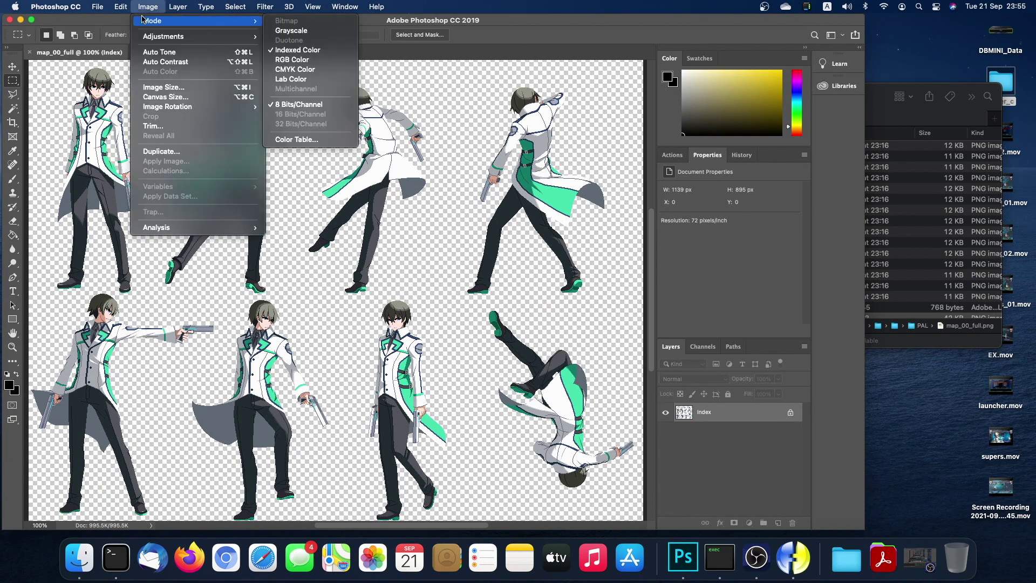
{"action": "left_click", "coordinate": [284, 60]}
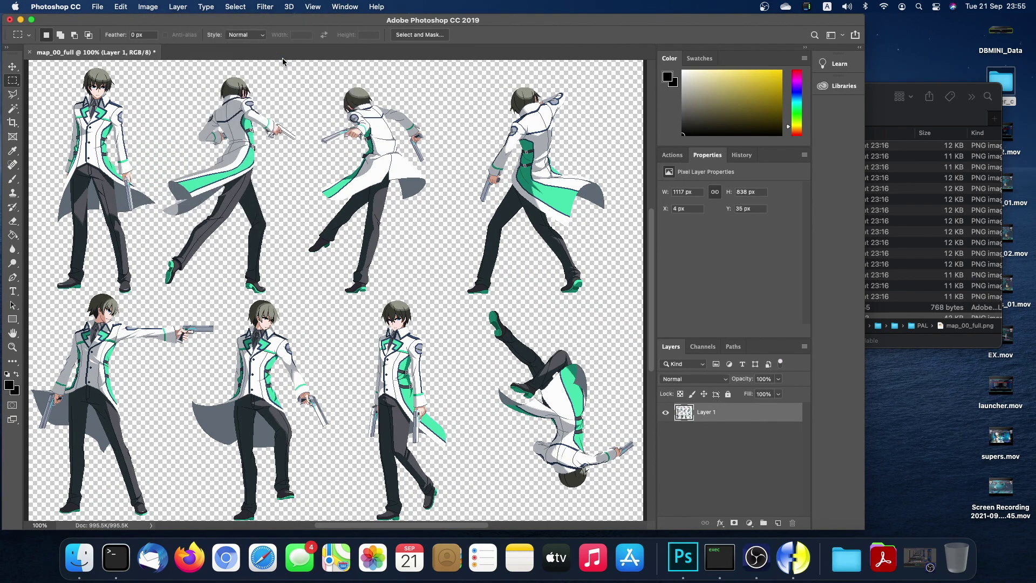
{"action": "left_click", "coordinate": [146, 7]}
{"action": "mouse_move", "coordinate": [216, 21]}
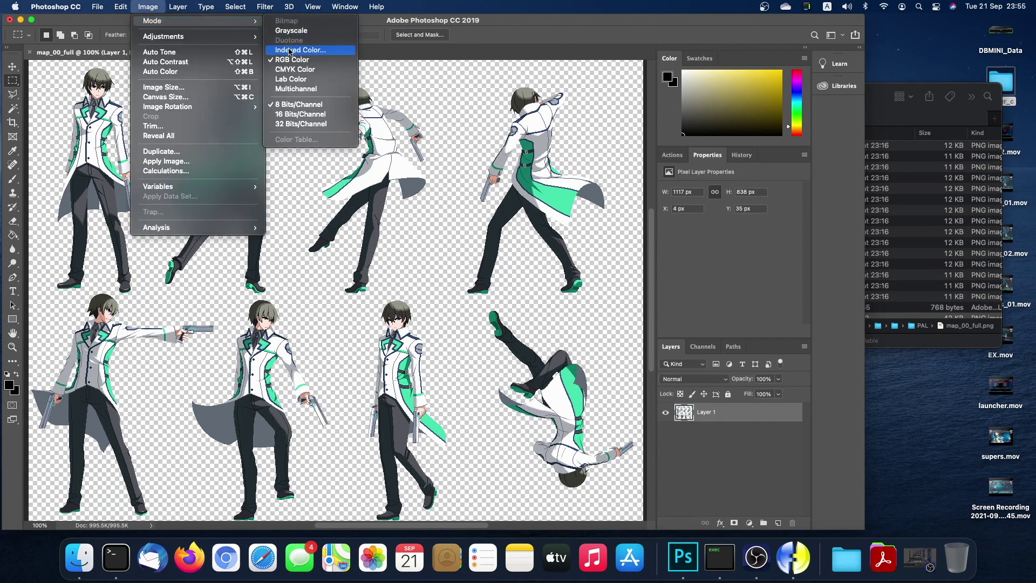
{"action": "left_click", "coordinate": [284, 49]}
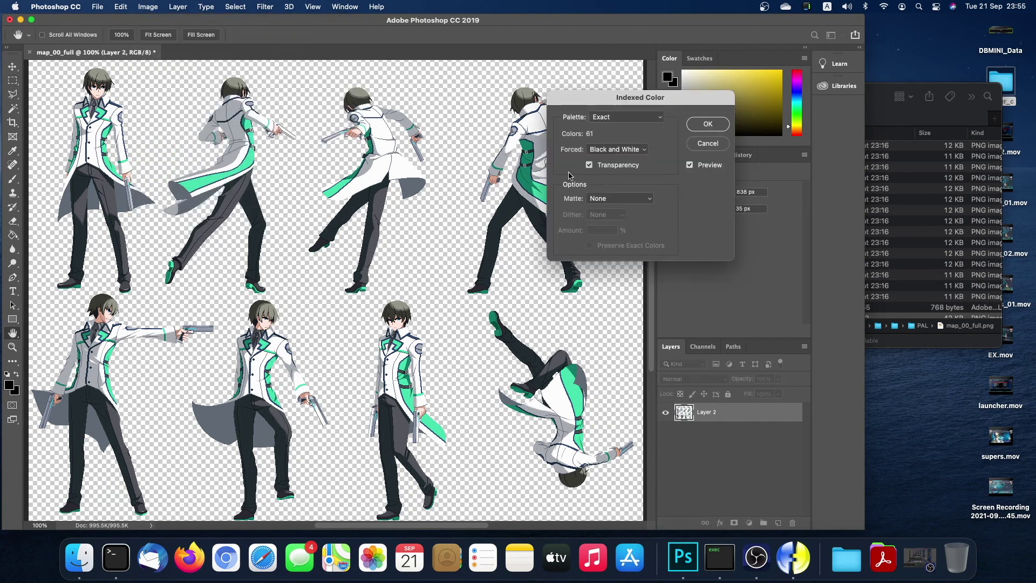
Set the palette to Custom and load Default_00.act from the character's PAL folder.
{"action": "left_click", "coordinate": [634, 118]}
{"action": "left_click", "coordinate": [624, 260]}
{"action": "left_click", "coordinate": [688, 259]}
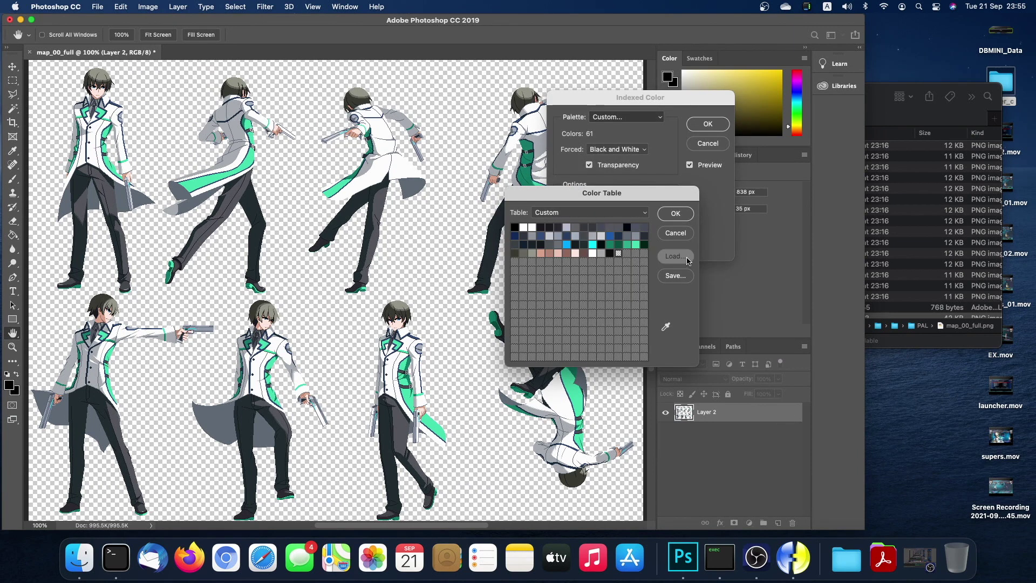
{"action": "left_click", "coordinate": [519, 68]}
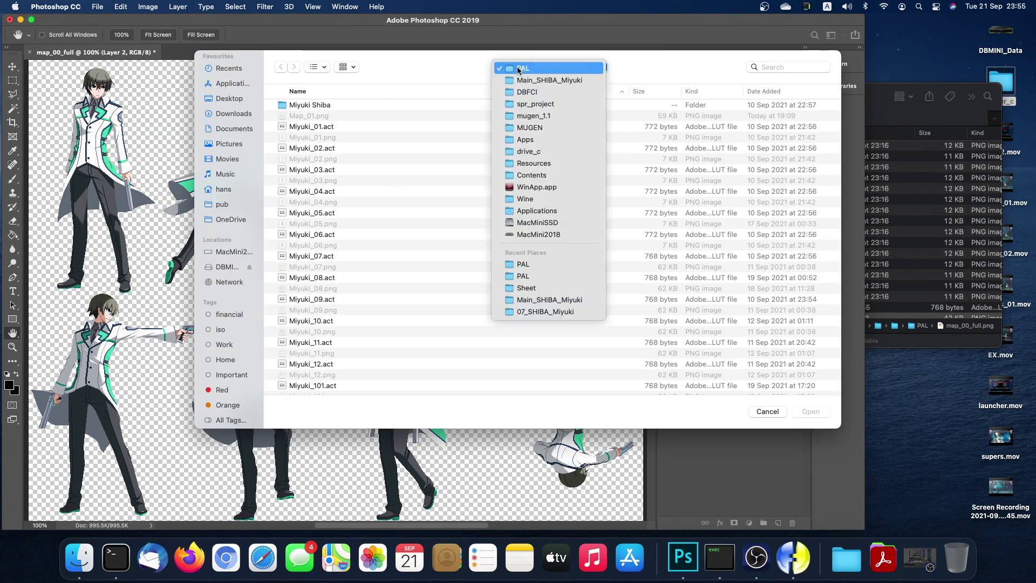
{"action": "left_click", "coordinate": [517, 93]}
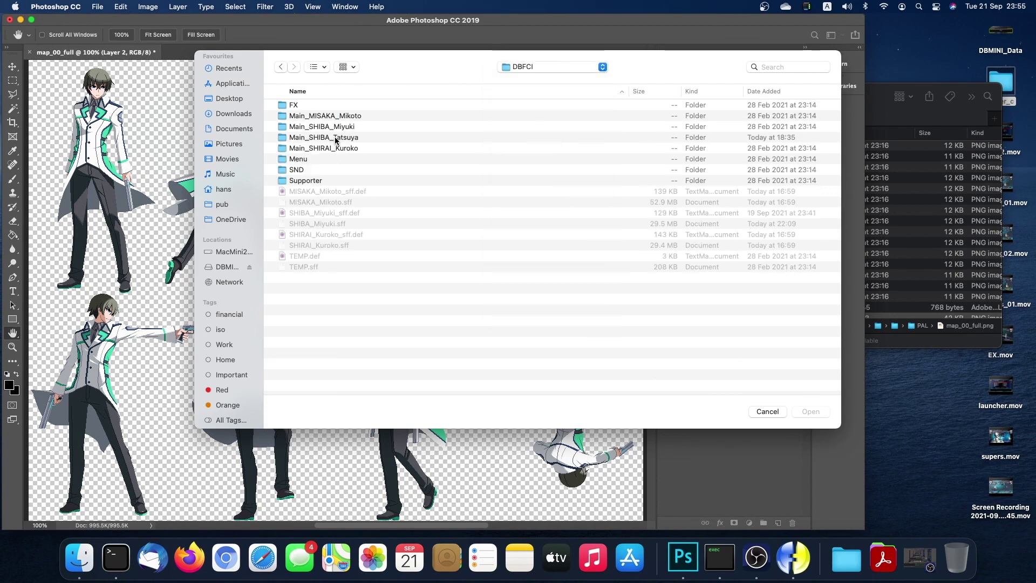
{"action": "left_click", "coordinate": [336, 138]}
{"action": "double_click", "coordinate": [300, 109]}
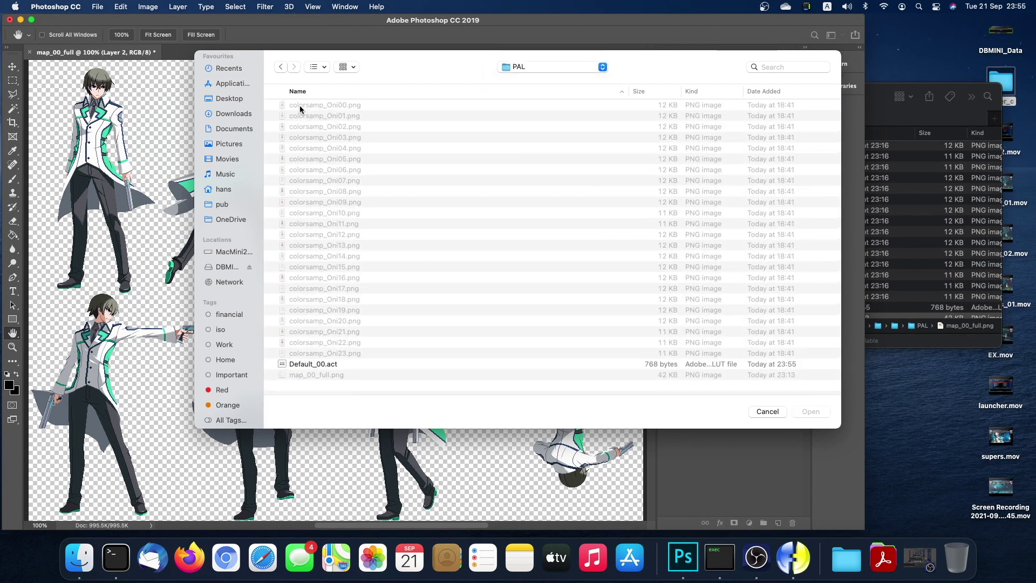
{"action": "left_click", "coordinate": [313, 364]}
{"action": "left_click", "coordinate": [815, 414]}
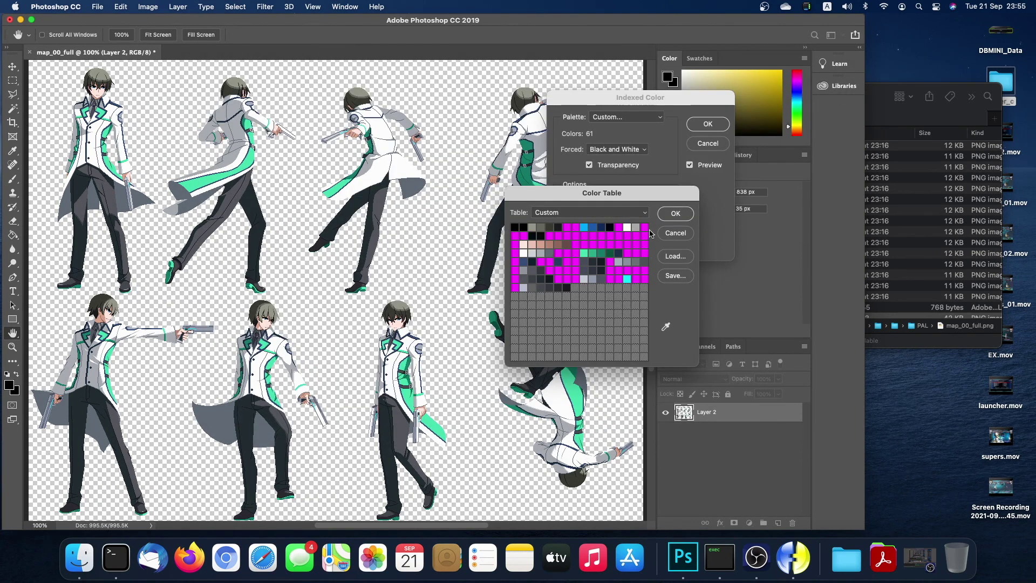
Mark the first swatch transparent, overwrite Default_00.act, and apply the indexed conversion.
{"action": "left_click", "coordinate": [665, 327]}
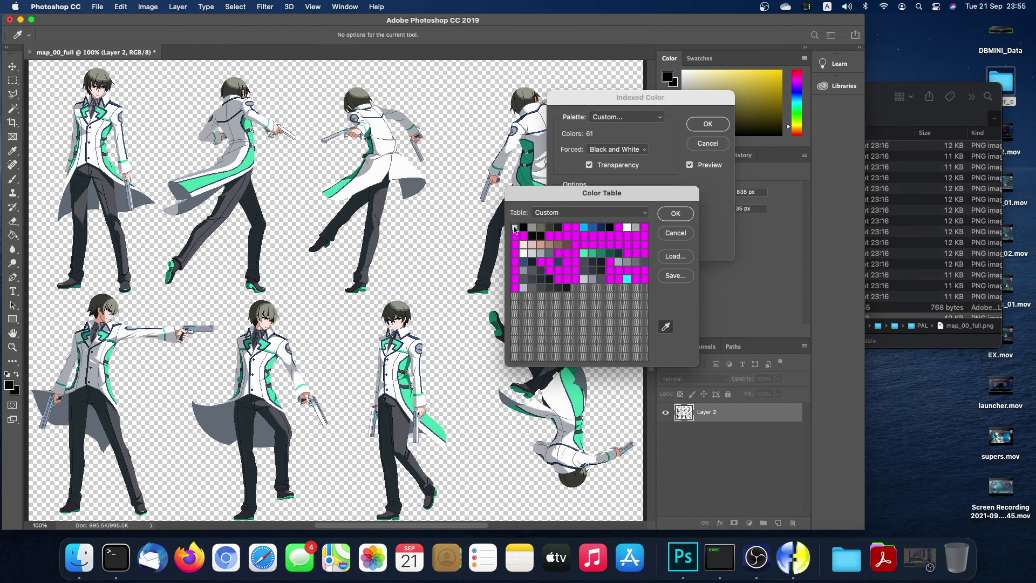
{"action": "left_click", "coordinate": [683, 280]}
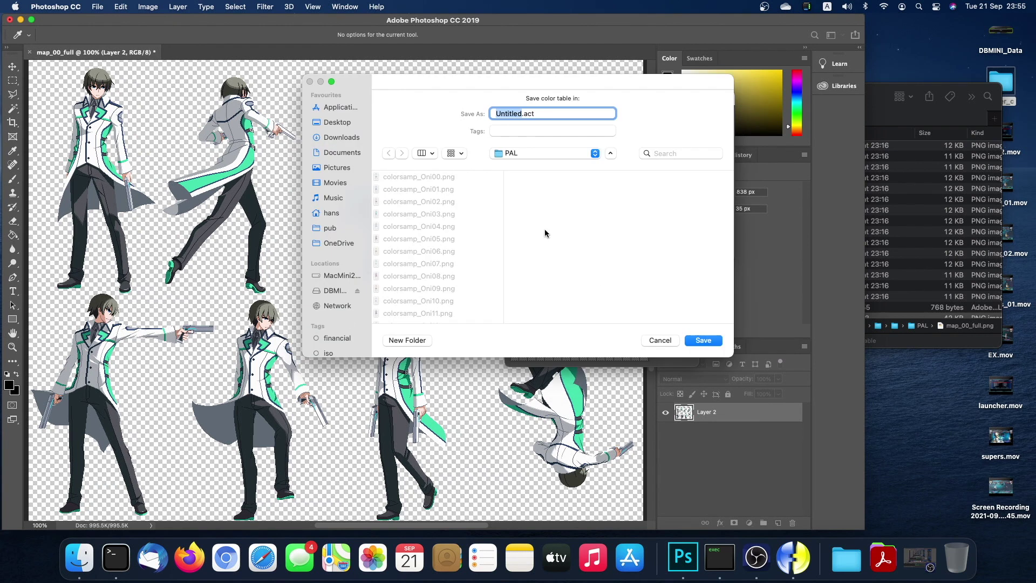
{"action": "scroll", "coordinate": [452, 255], "scroll_direction": "down", "scroll_amount": 5}
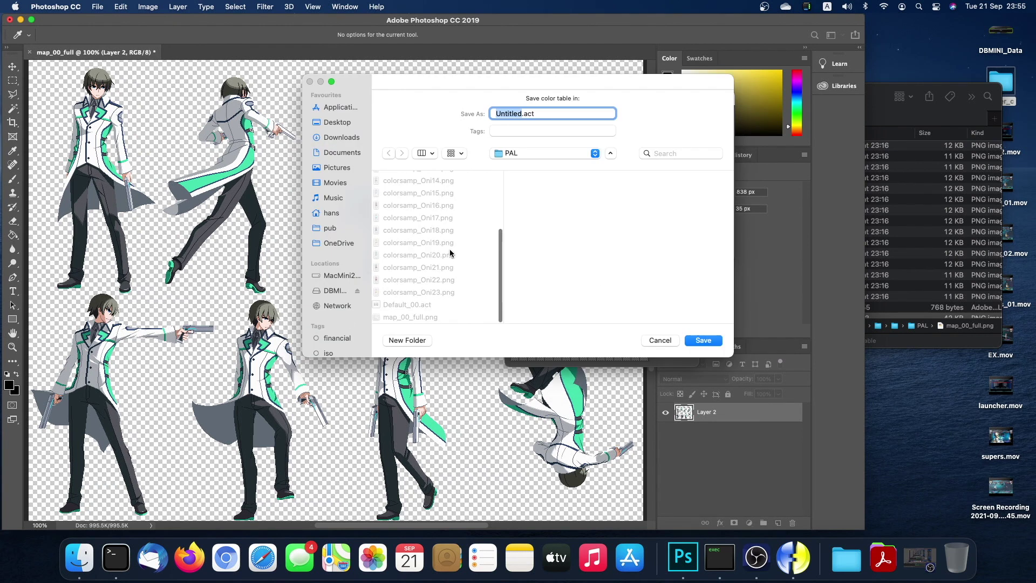
{"action": "left_click", "coordinate": [426, 310]}
{"action": "left_click", "coordinate": [704, 340]}
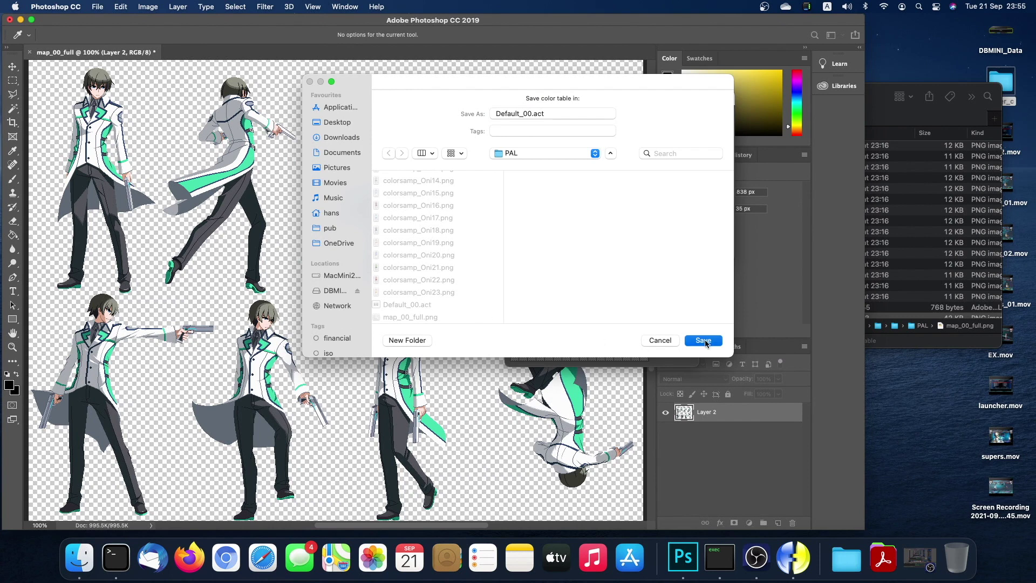
{"action": "left_click", "coordinate": [552, 270]}
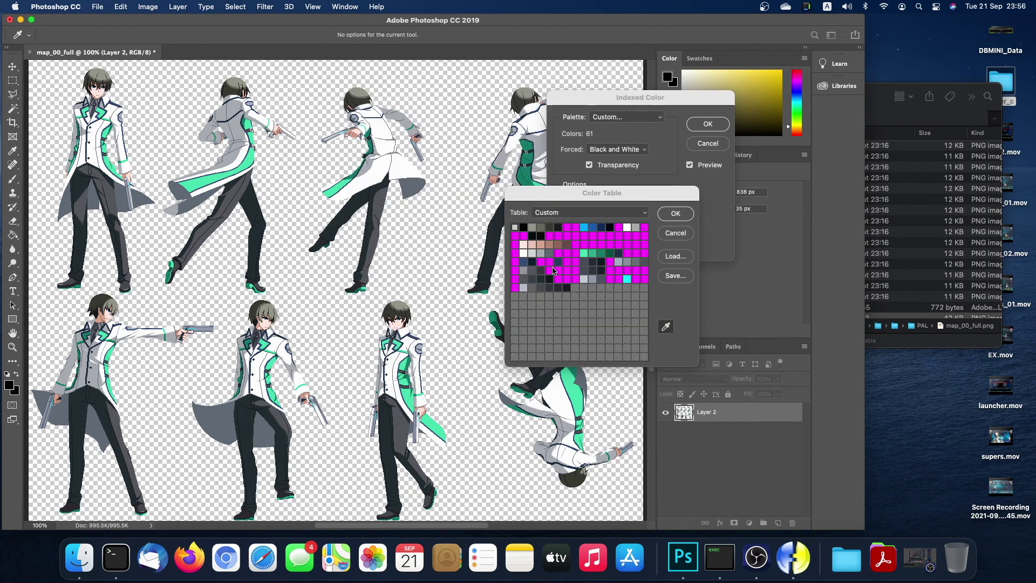
{"action": "left_click", "coordinate": [676, 213]}
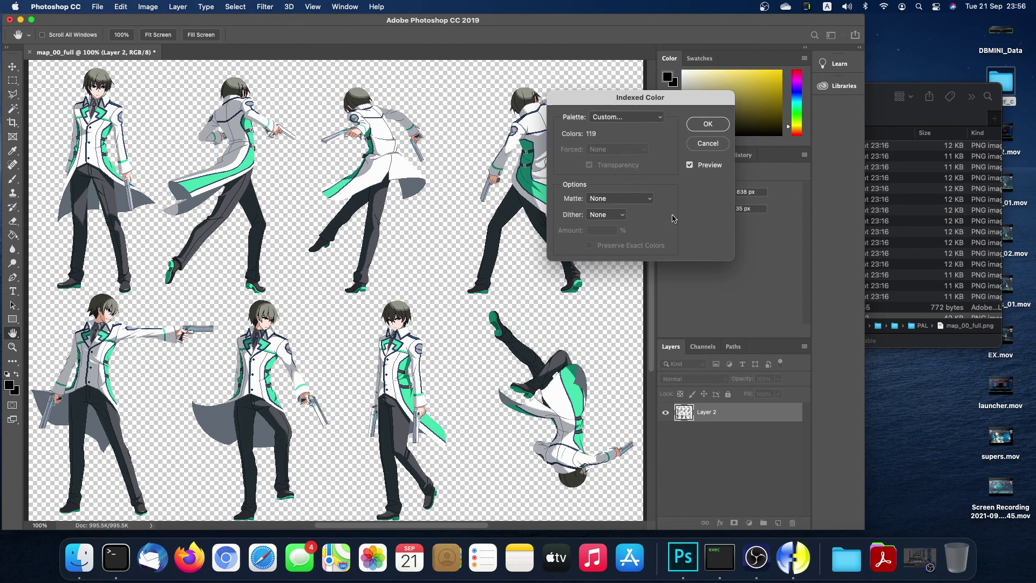
{"action": "left_click", "coordinate": [709, 125]}
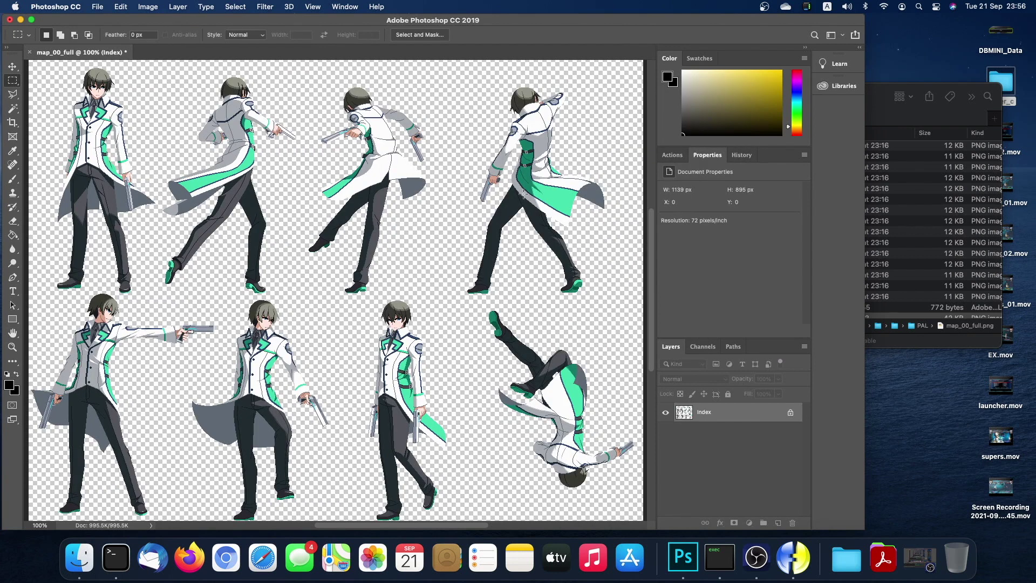
Save and close the indexed map_00_full image, returning to the Finder PAL window.
{"action": "scroll", "coordinate": [522, 194], "scroll_direction": "left", "scroll_amount": 10}
{"action": "scroll", "coordinate": [522, 193], "scroll_direction": "right", "scroll_amount": 8}
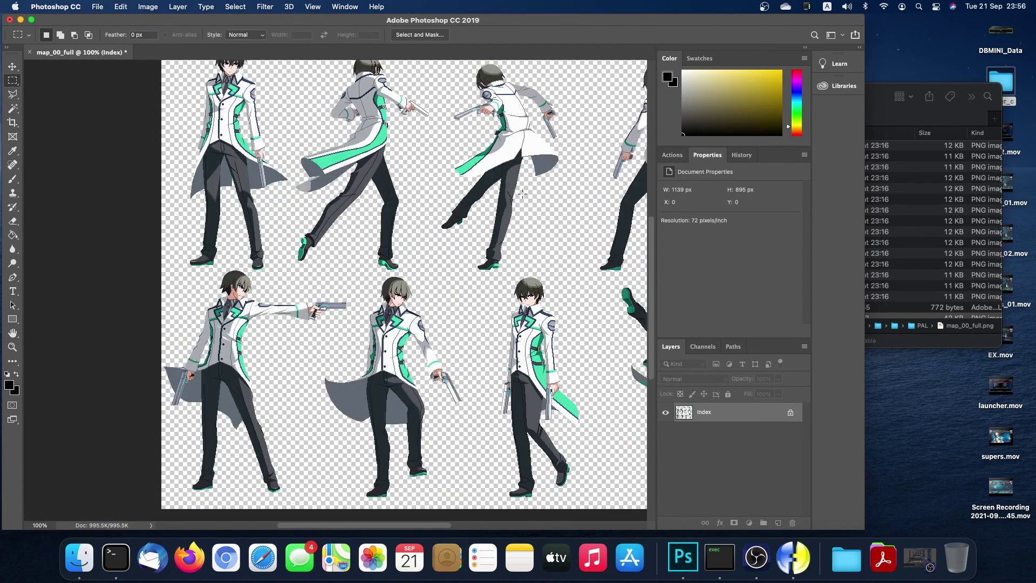
{"action": "scroll", "coordinate": [523, 194], "scroll_direction": "right", "scroll_amount": 3}
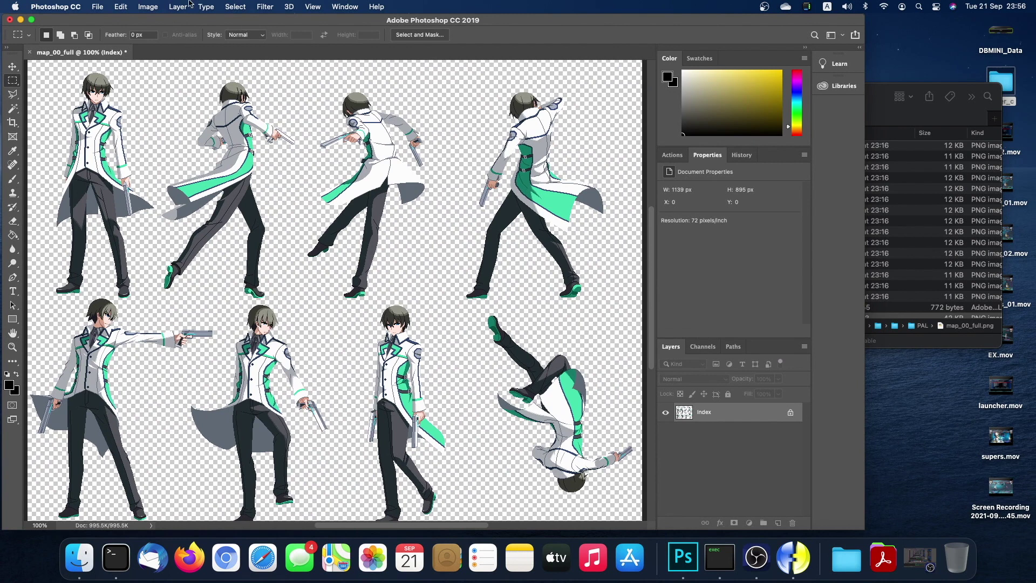
{"action": "left_click", "coordinate": [98, 7]}
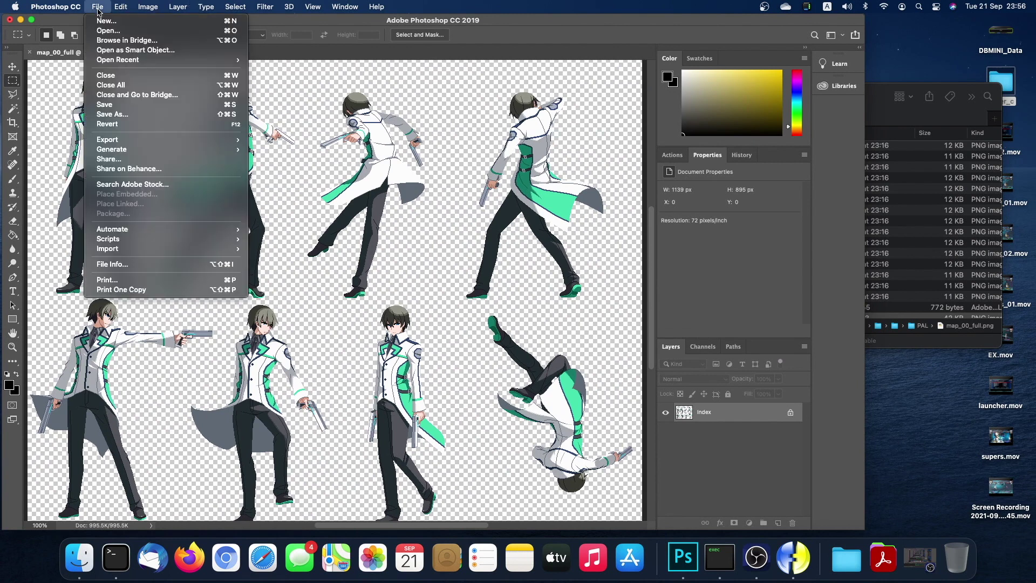
{"action": "left_click", "coordinate": [99, 105]}
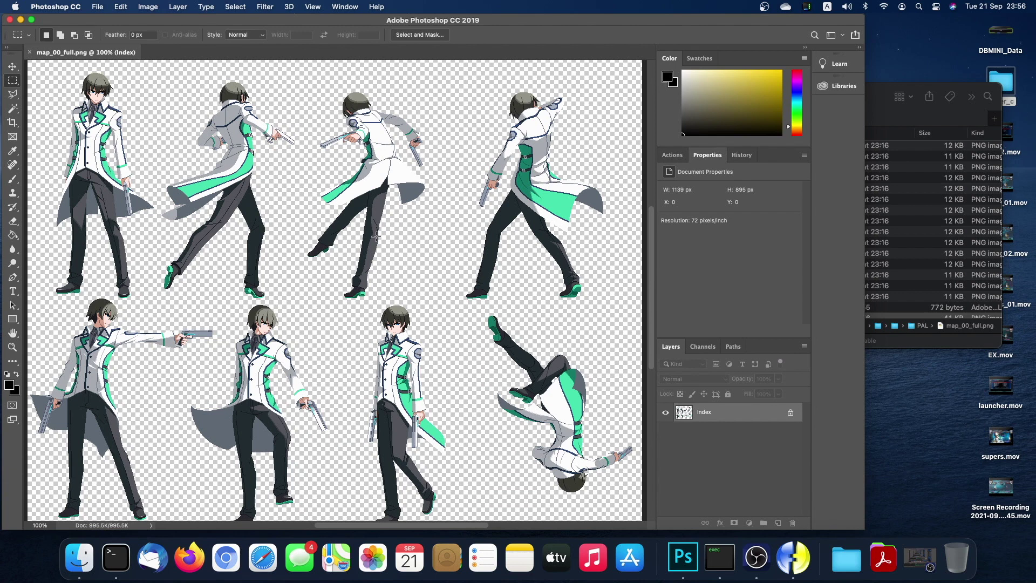
{"action": "left_click", "coordinate": [31, 54]}
{"action": "left_click", "coordinate": [912, 264]}
{"action": "scroll", "coordinate": [780, 270], "scroll_direction": "up", "scroll_amount": 5}
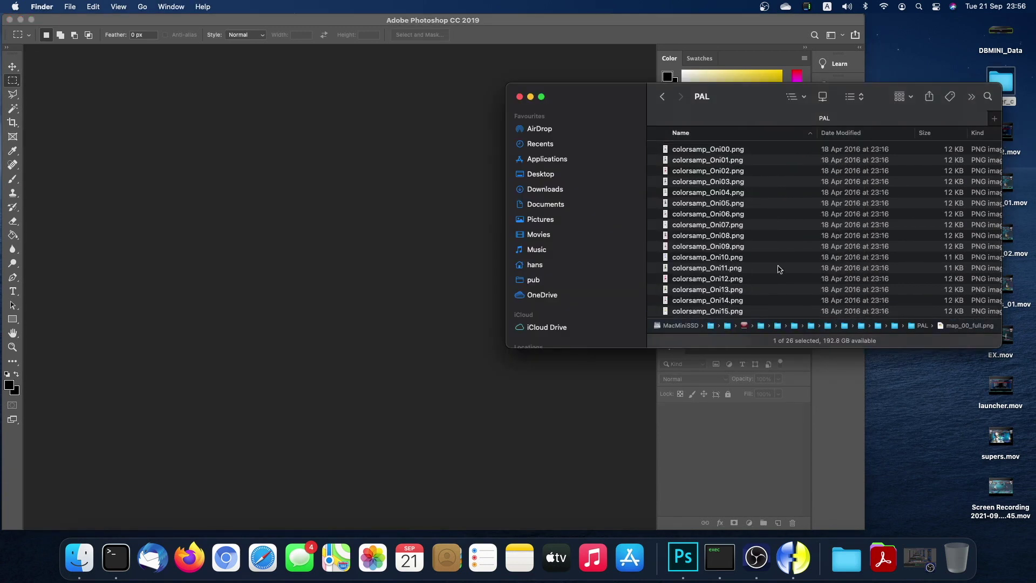
Quick Look through the sprite PNGs, starting from Oni000_01.png.
{"action": "key", "text": "super+bracketleft"}
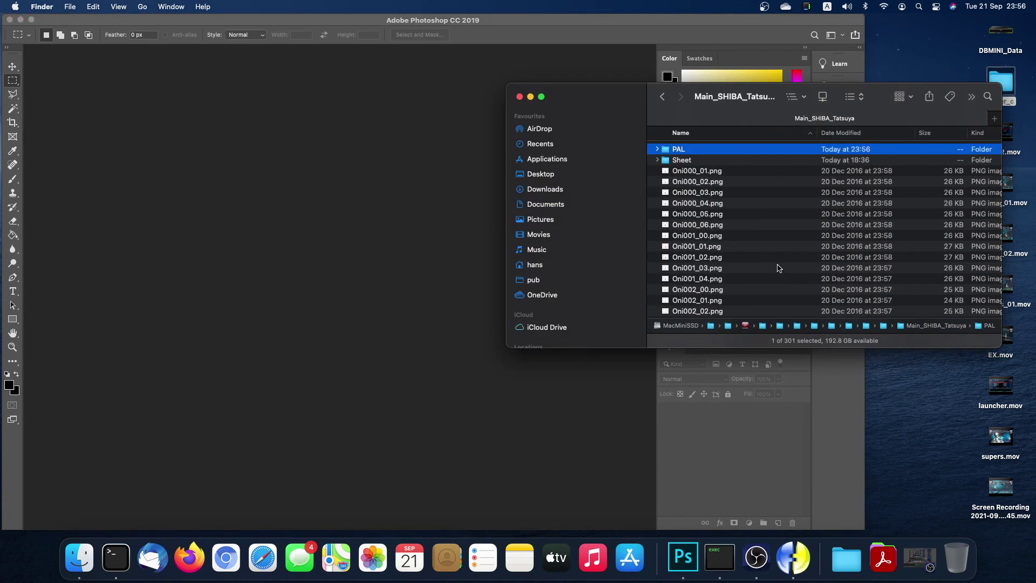
{"action": "left_click", "coordinate": [718, 172]}
{"action": "key", "text": "space"}
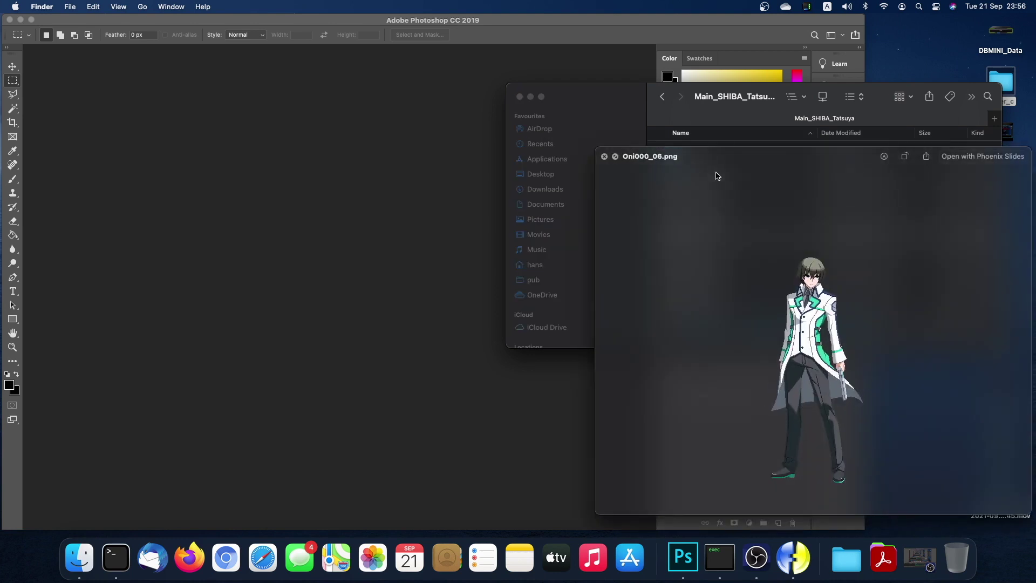
{"action": "key", "text": "Down"}
{"action": "key", "text": "Down"}
{"action": "key", "text": "Down"}
{"action": "key", "text": "Down"}
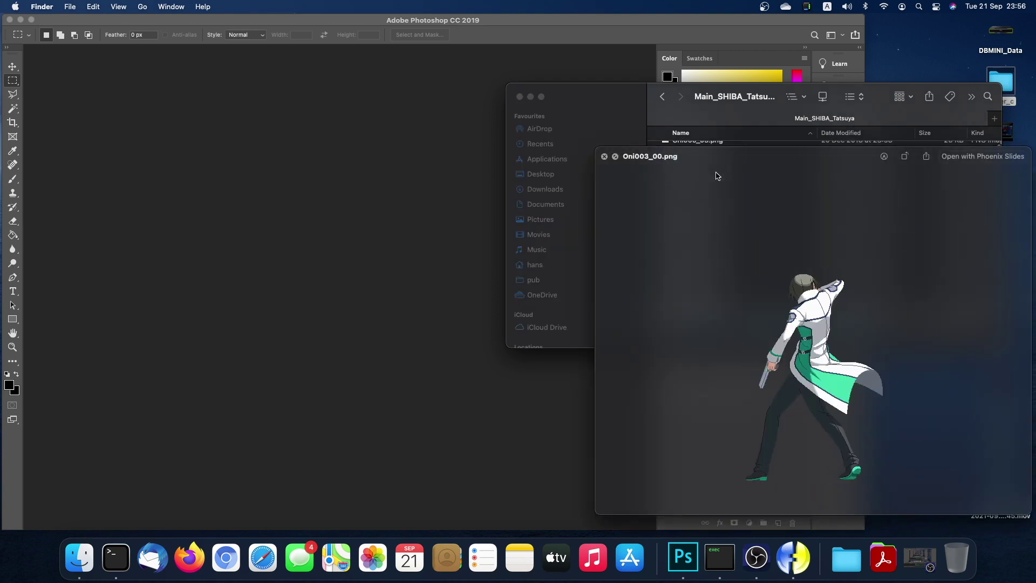
{"action": "key", "text": "Down"}
{"action": "key", "text": "Down"}
{"action": "key", "text": "Down"}
{"action": "key", "text": "Down"}
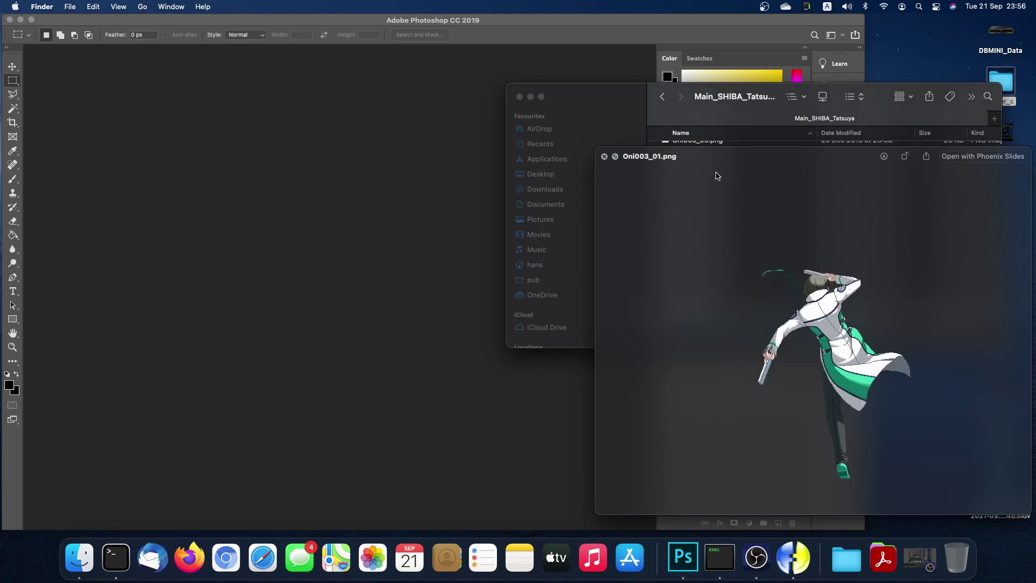
{"action": "key", "text": "Down"}
{"action": "key", "text": "Down"}
{"action": "key", "text": "Down"}
{"action": "key", "text": "Down"}
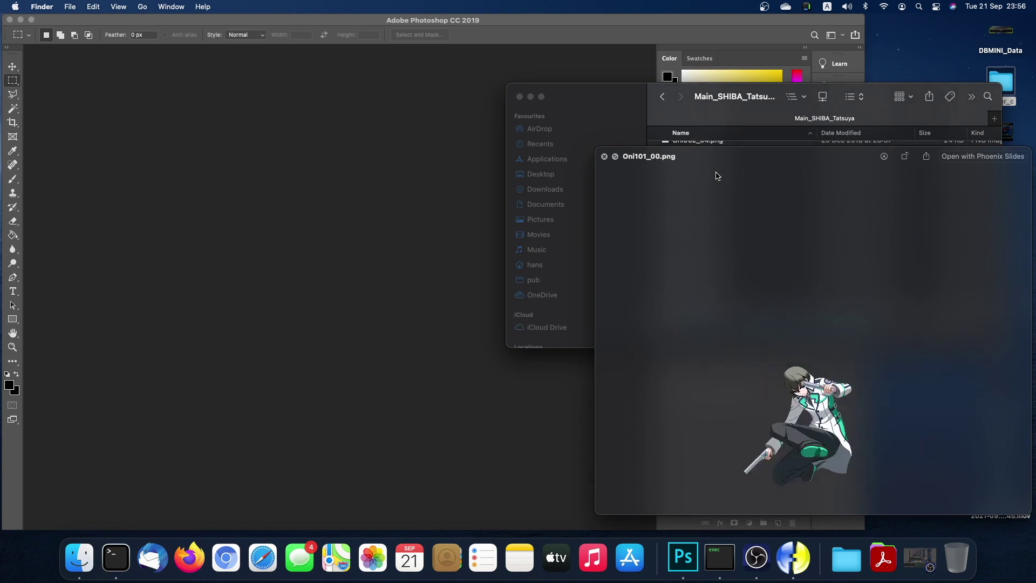
{"action": "key", "text": "Down"}
{"action": "key", "text": "Down"}
{"action": "key", "text": "Down"}
{"action": "key", "text": "Down"}
{"action": "key", "text": "Down"}
{"action": "key", "text": "Down"}
{"action": "key", "text": "Down"}
{"action": "key", "text": "Down"}
{"action": "key", "text": "Down"}
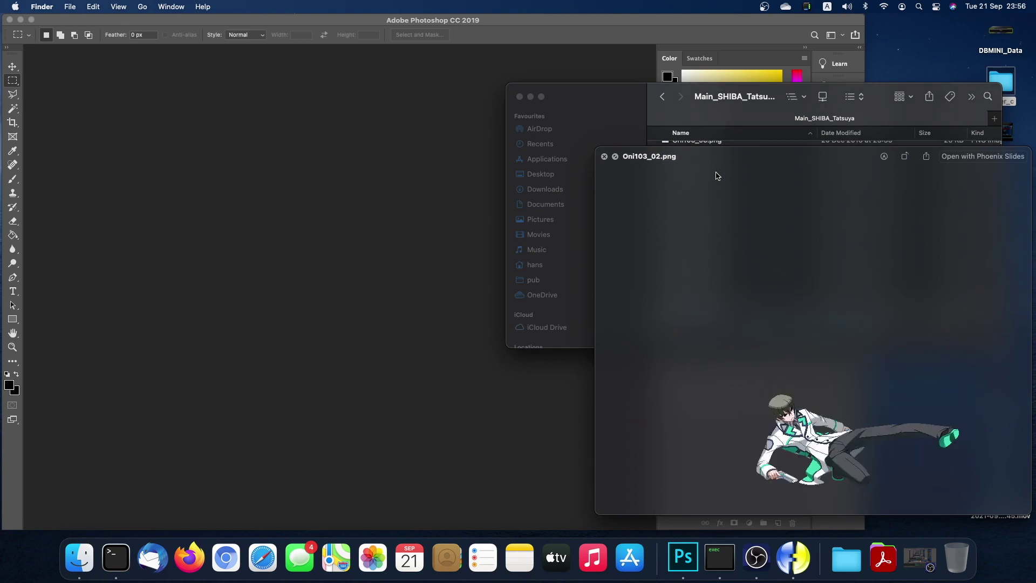
{"action": "key", "text": "space"}
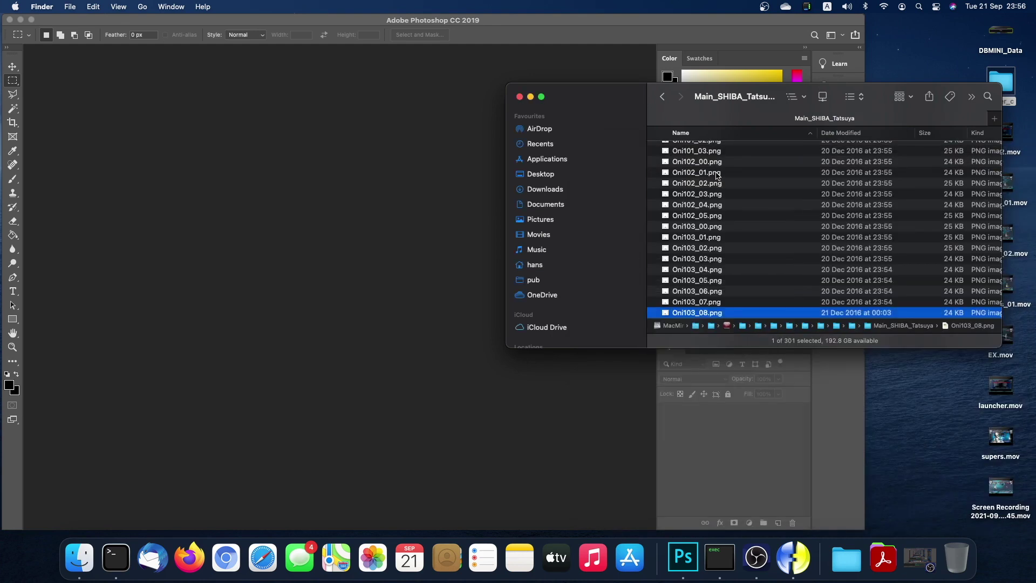
Copy Oni000_01.png to Downloads and open that copy in Photoshop.
{"action": "scroll", "coordinate": [737, 158], "scroll_direction": "up", "scroll_amount": 20}
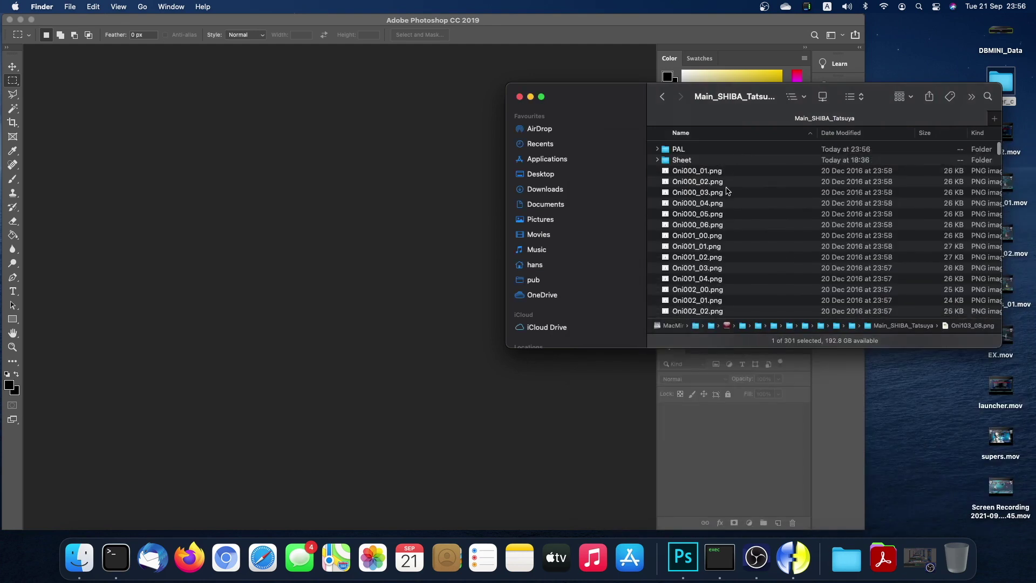
{"action": "left_click", "coordinate": [726, 173]}
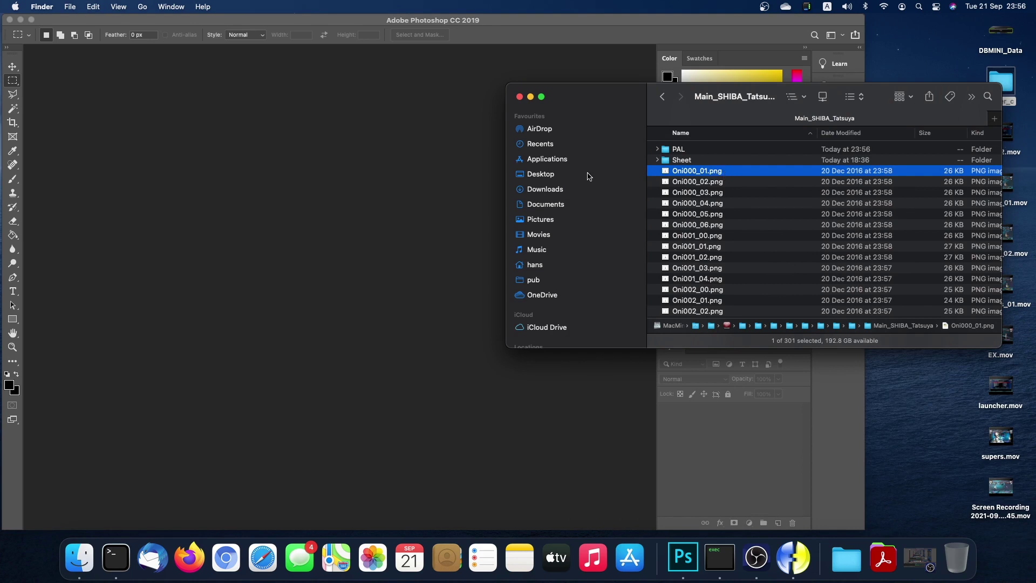
{"action": "left_click", "coordinate": [546, 190]}
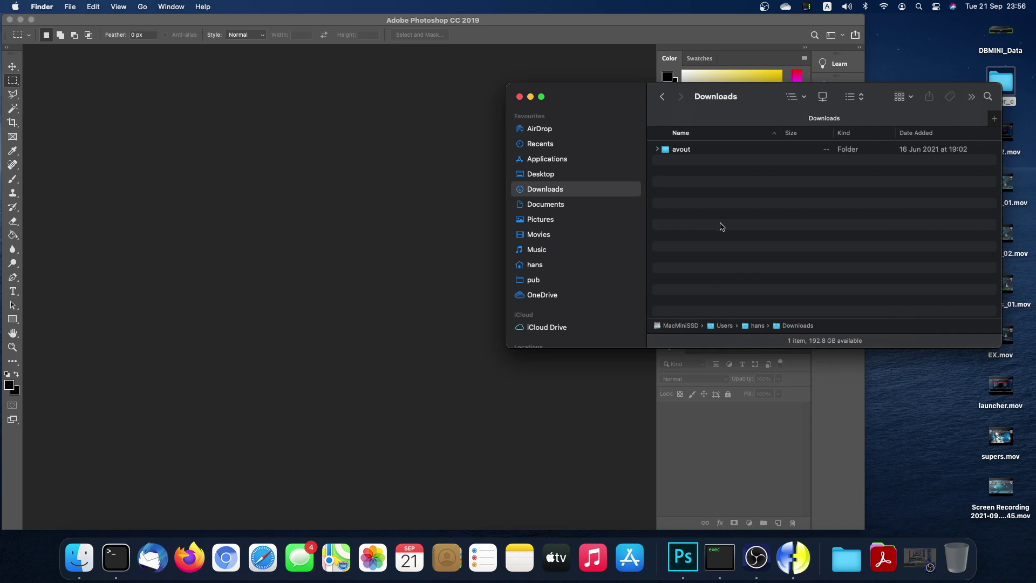
{"action": "left_click", "coordinate": [695, 162]}
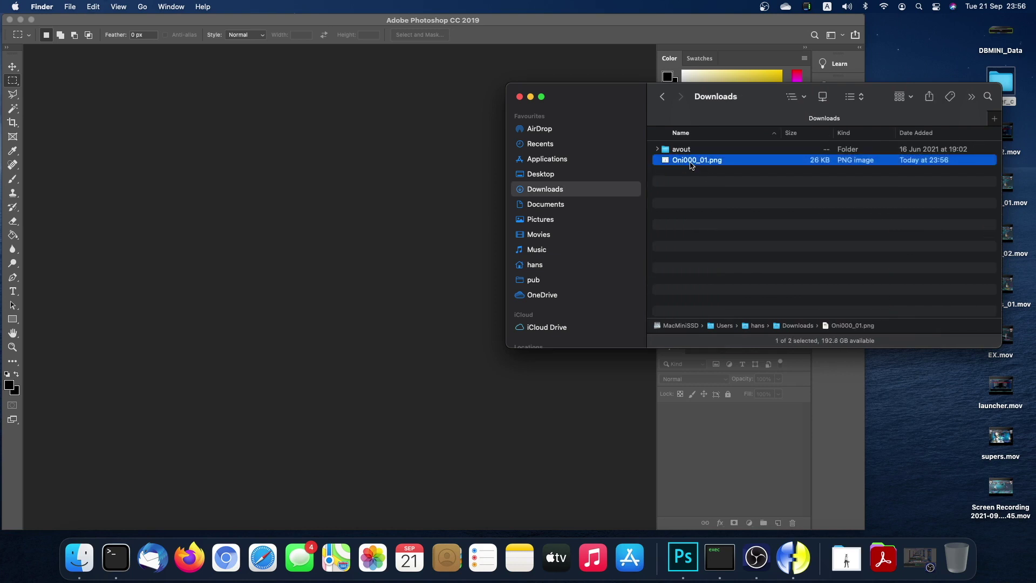
{"action": "left_click_drag", "start_coordinate": [691, 165], "coordinate": [402, 213]}
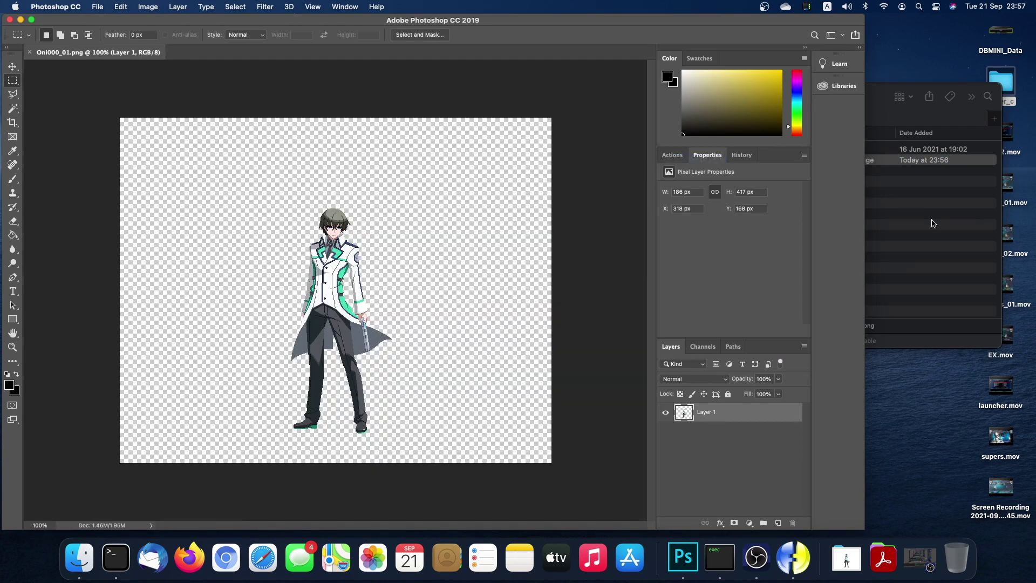
Back in Photoshop, delete the old Action 1 from the Actions panel.
{"action": "left_click", "coordinate": [933, 223]}
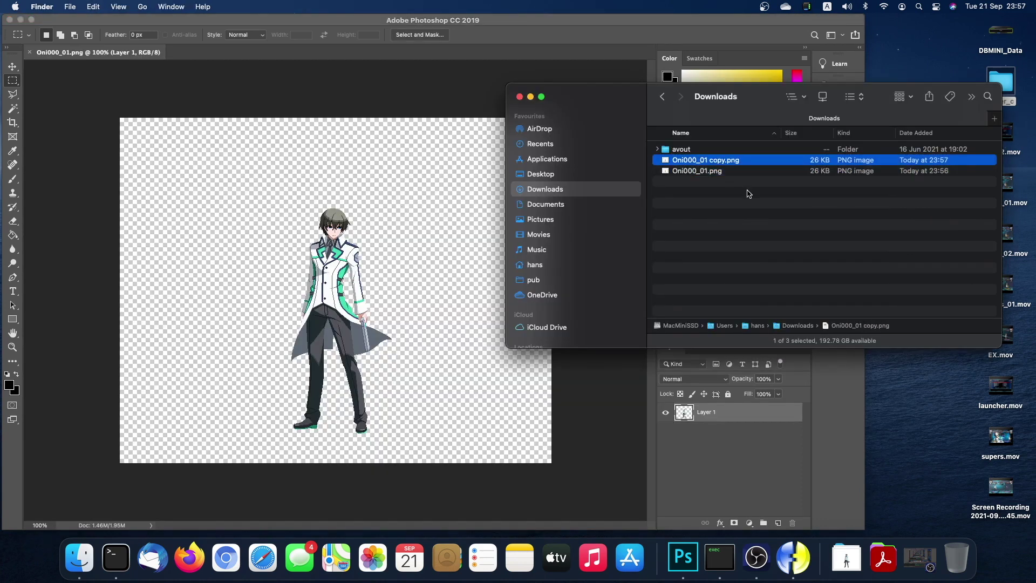
{"action": "left_click", "coordinate": [749, 193]}
{"action": "left_click", "coordinate": [732, 170]}
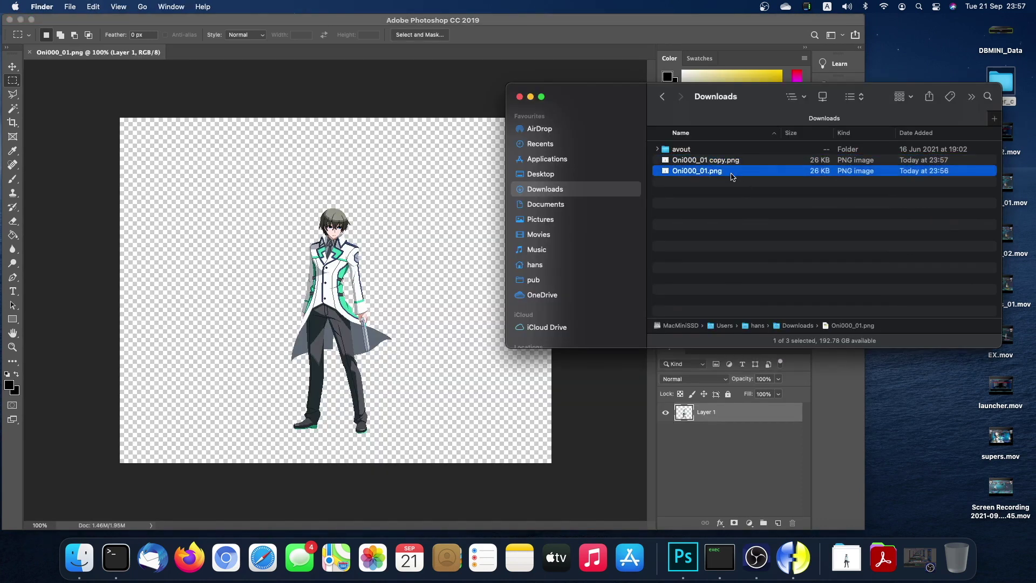
{"action": "left_click", "coordinate": [501, 31]}
{"action": "left_click", "coordinate": [674, 155]}
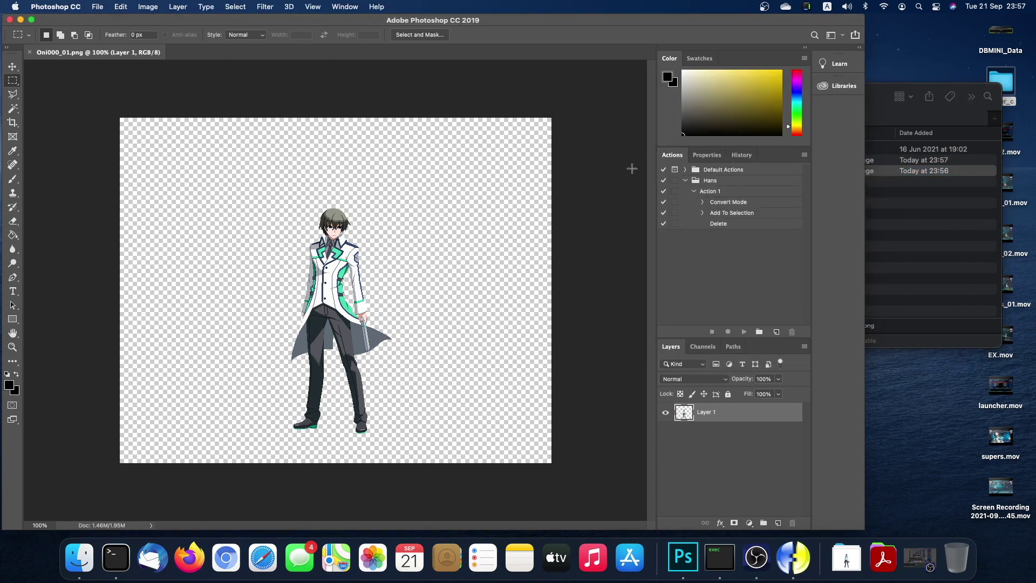
{"action": "left_click", "coordinate": [722, 192]}
{"action": "left_click", "coordinate": [744, 331]}
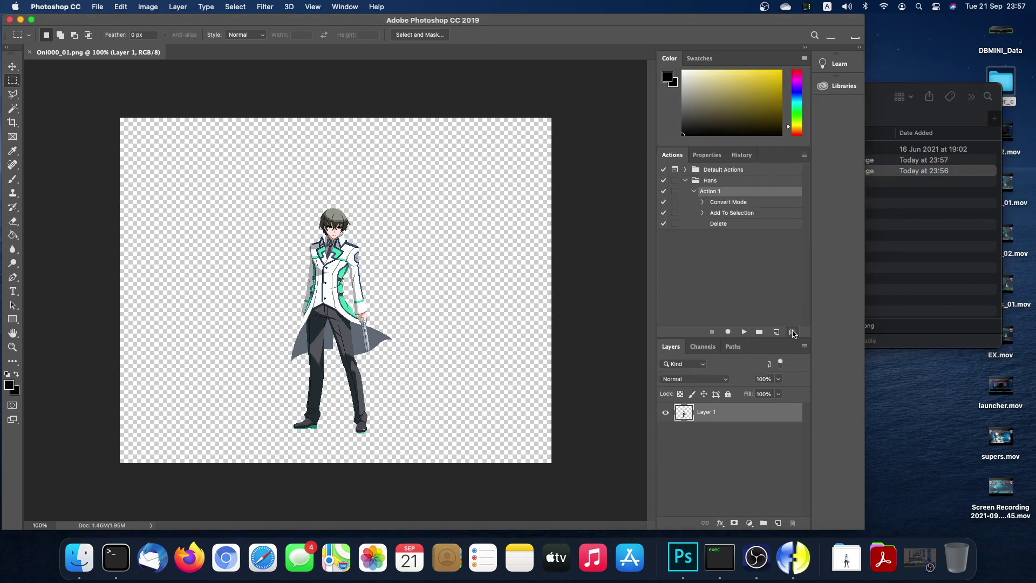
{"action": "left_click", "coordinate": [549, 202]}
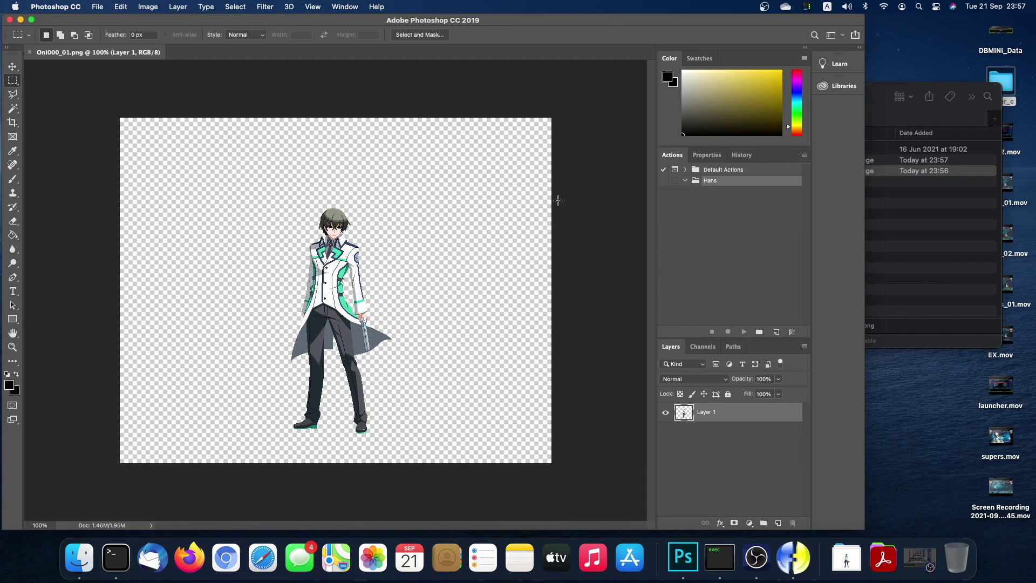
Record a new action in the Hans set, starting an Indexed Color conversion with a Custom palette.
{"action": "left_click", "coordinate": [777, 334]}
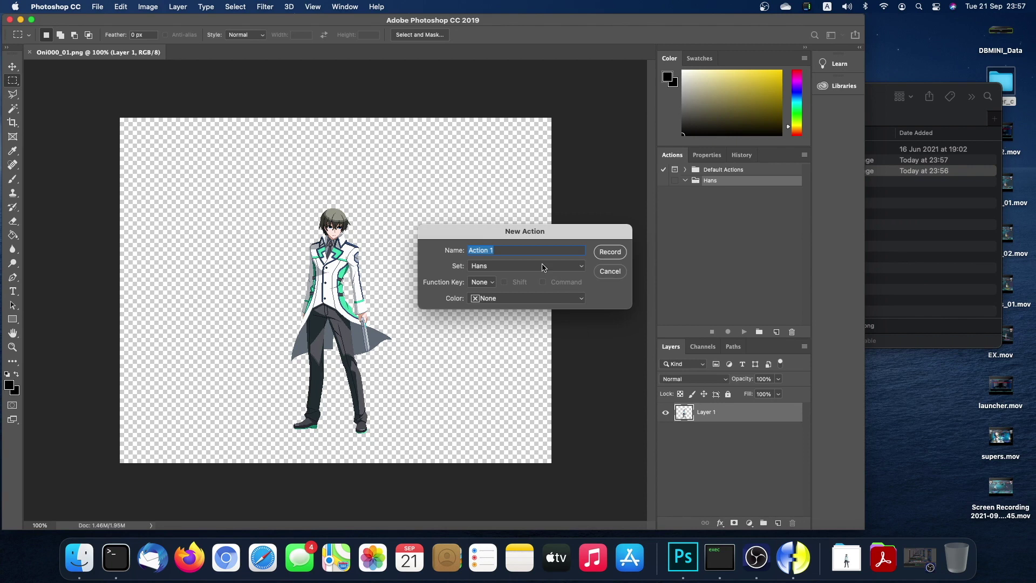
{"action": "left_click", "coordinate": [601, 255]}
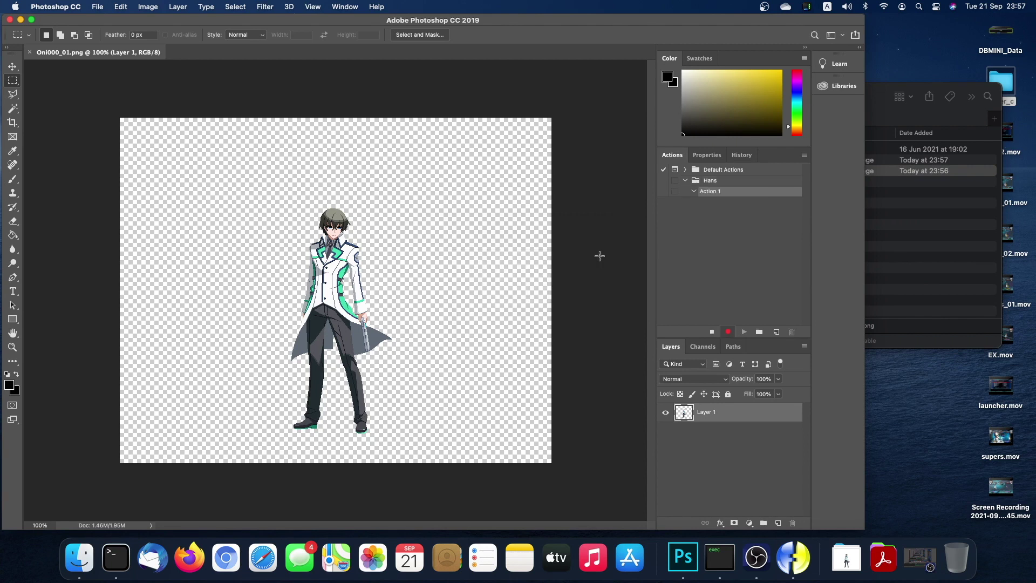
{"action": "left_click", "coordinate": [149, 7]}
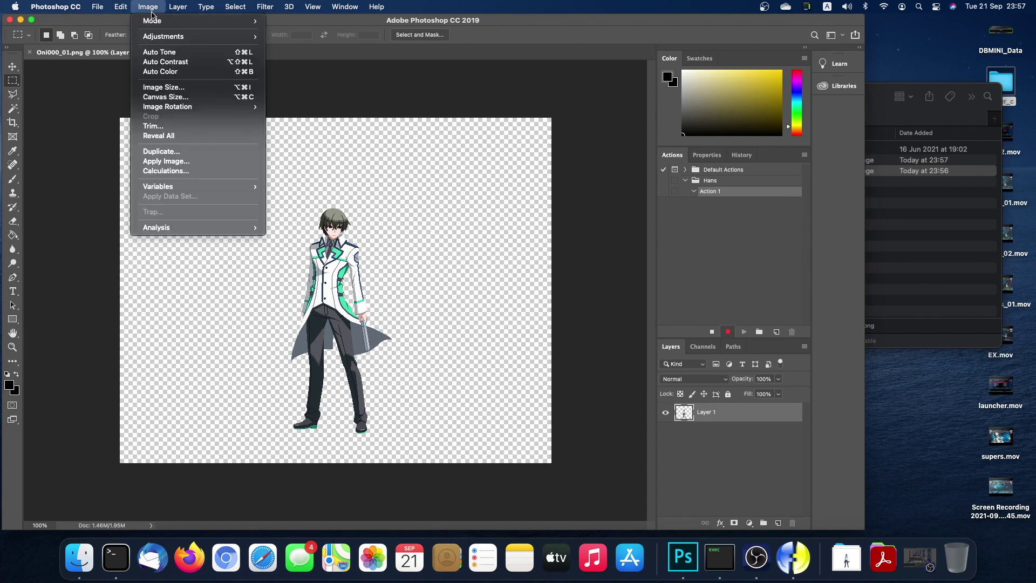
{"action": "mouse_move", "coordinate": [153, 20]}
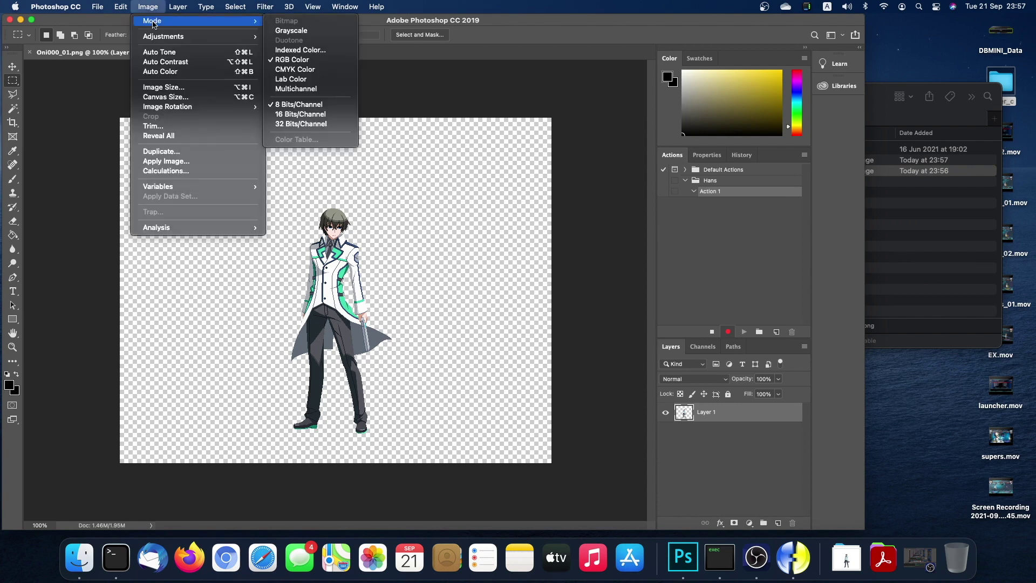
{"action": "left_click", "coordinate": [291, 51]}
{"action": "left_click", "coordinate": [630, 116]}
{"action": "left_click", "coordinate": [632, 104]}
{"action": "left_click", "coordinate": [675, 257]}
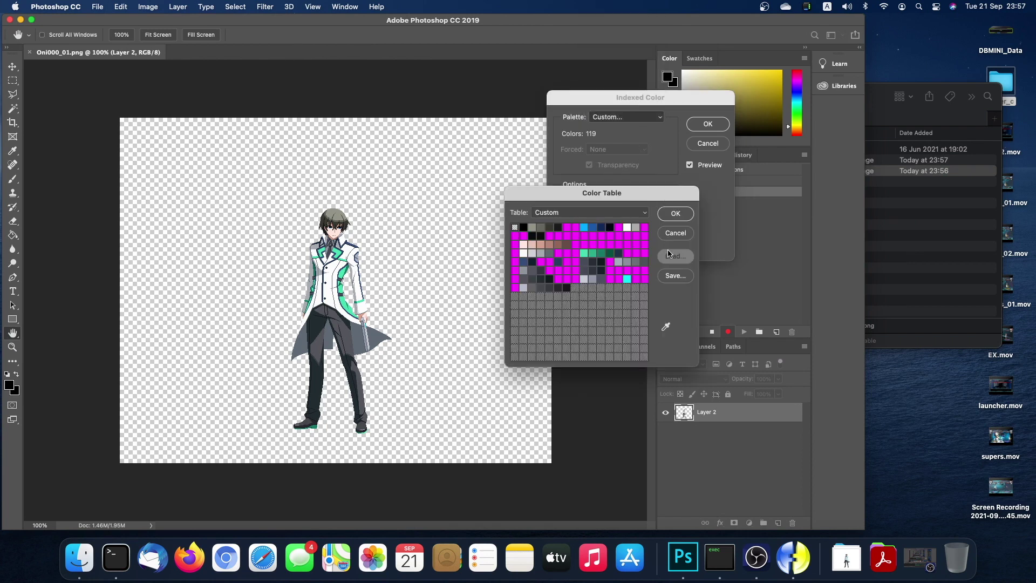
Load Default_00.act into the colour table and check the first swatch.
{"action": "left_click", "coordinate": [346, 365]}
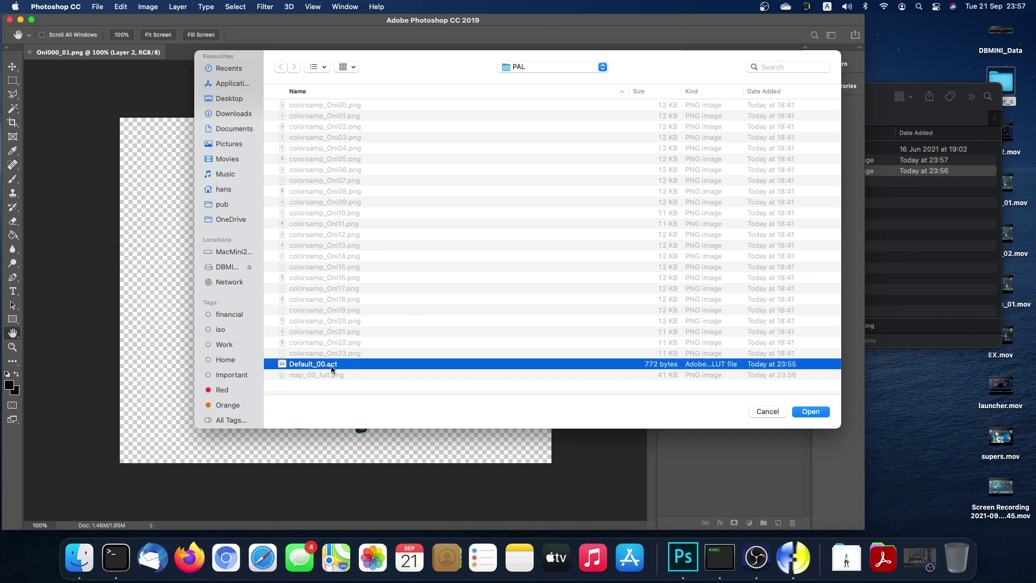
{"action": "key", "text": "Return"}
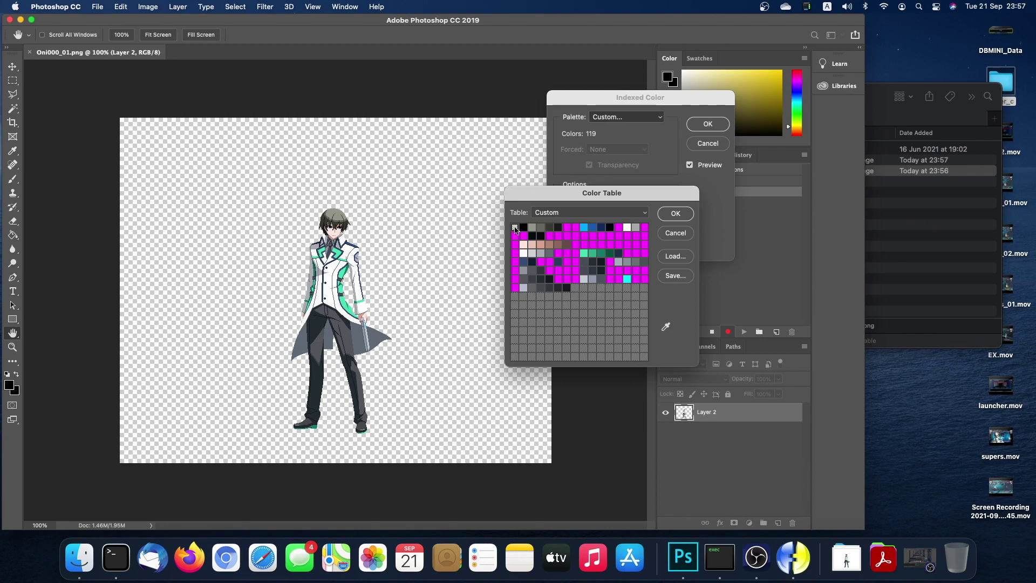
{"action": "left_click", "coordinate": [666, 327]}
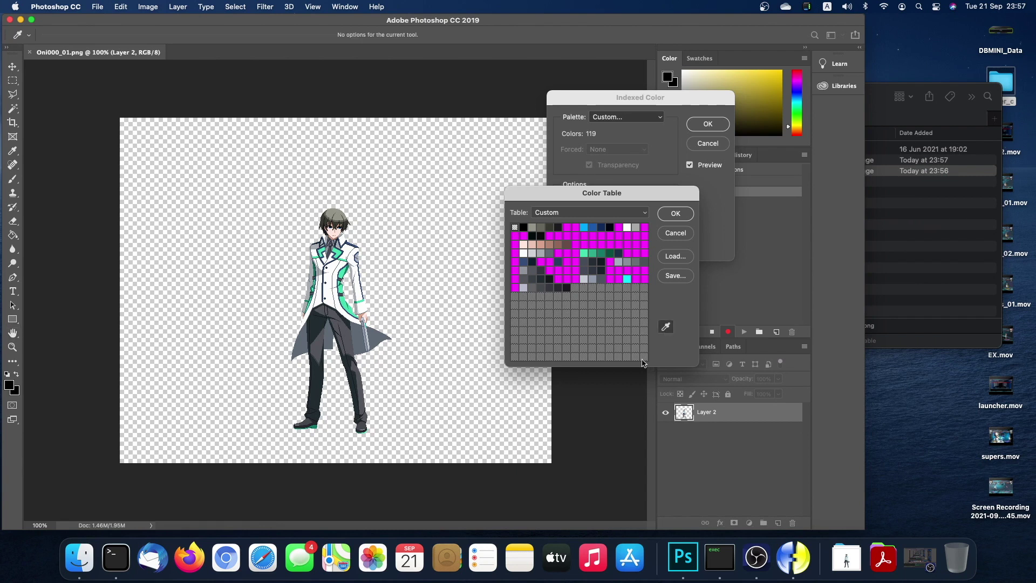
{"action": "left_click", "coordinate": [514, 228]}
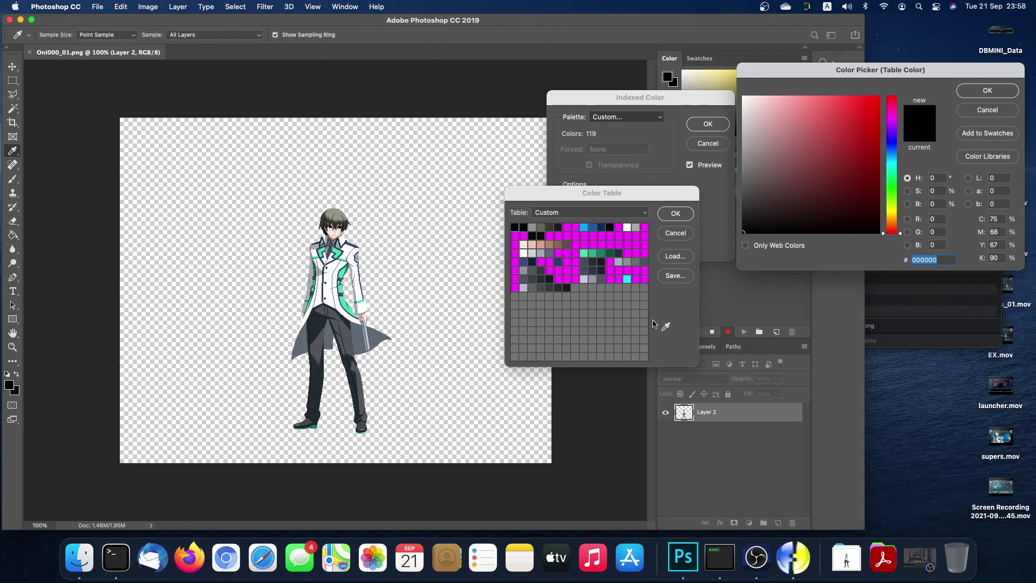
{"action": "left_click", "coordinate": [996, 110]}
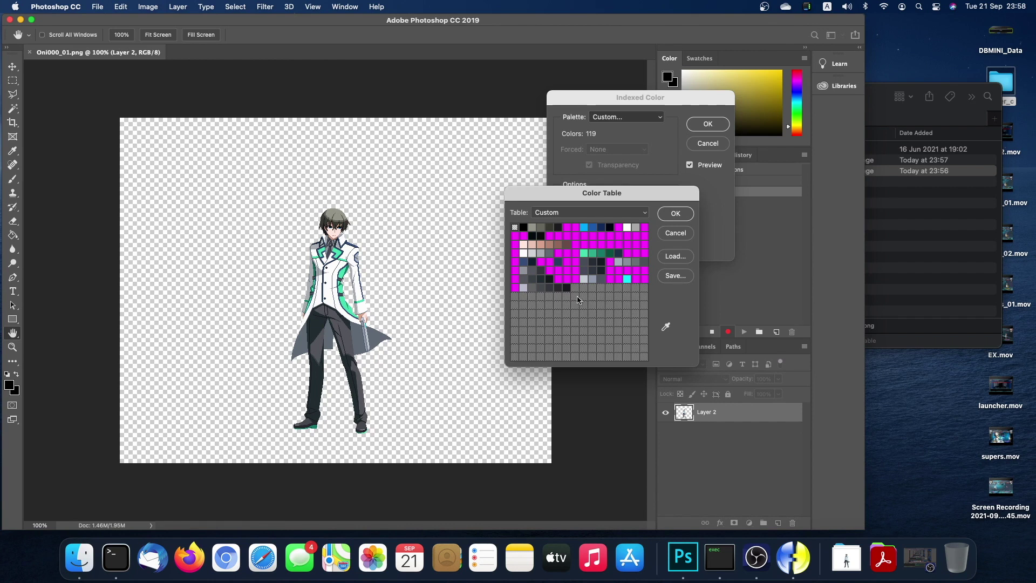
Fill the empty swatches after the last colour with magenta (R 255, B 255).
{"action": "left_click_drag", "start_coordinate": [576, 292], "coordinate": [645, 361]}
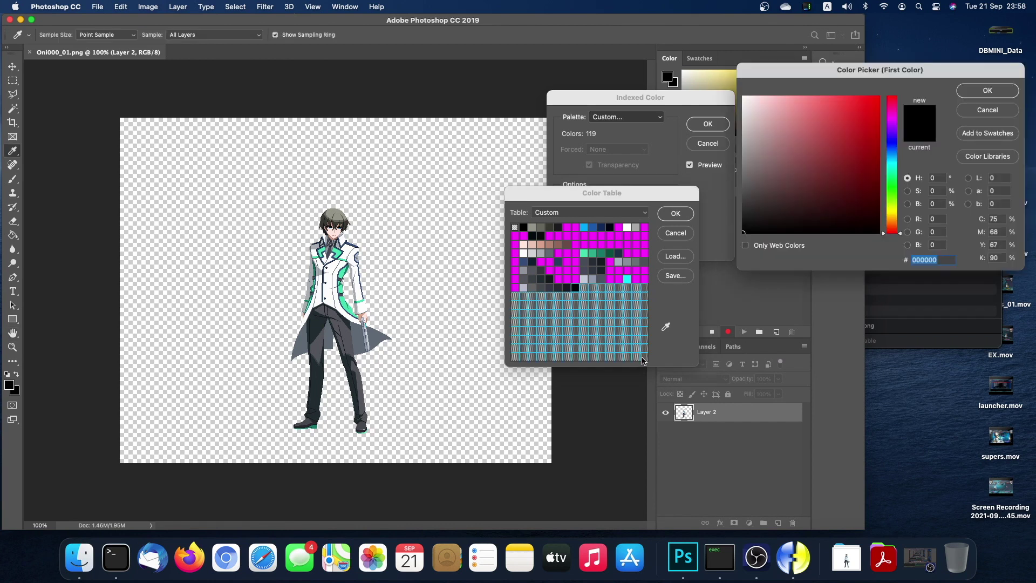
{"action": "left_click", "coordinate": [894, 121]}
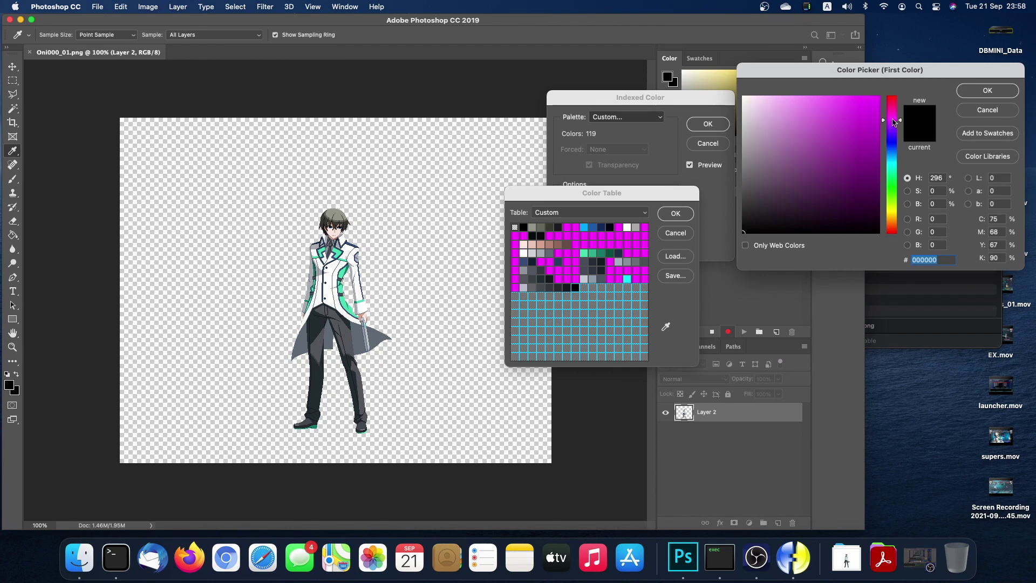
{"action": "left_click", "coordinate": [908, 219]}
{"action": "left_click", "coordinate": [909, 221]}
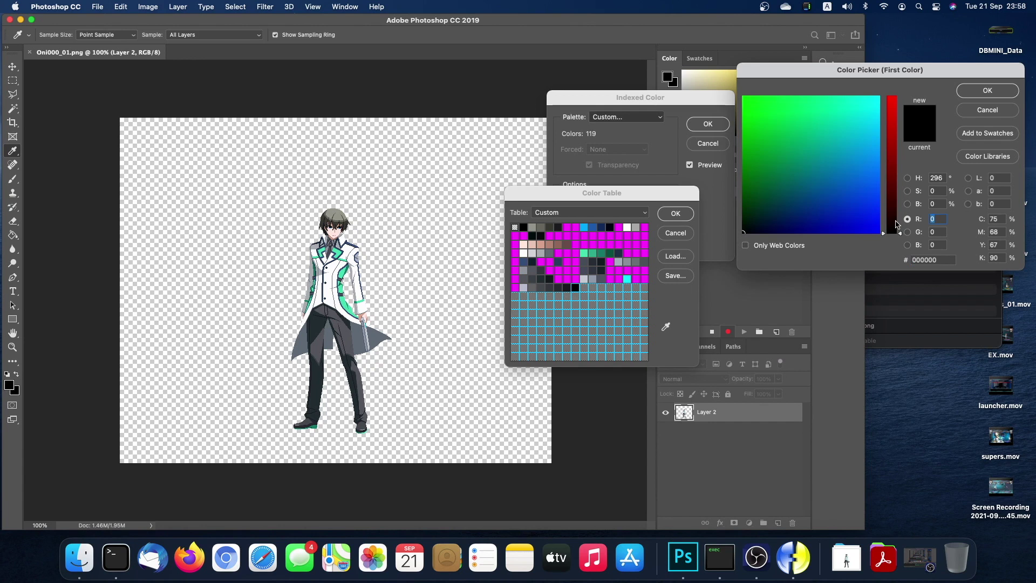
{"action": "type", "text": "255"}
{"action": "key", "text": "Tab"}
{"action": "key", "text": "Tab"}
{"action": "type", "text": "2"}
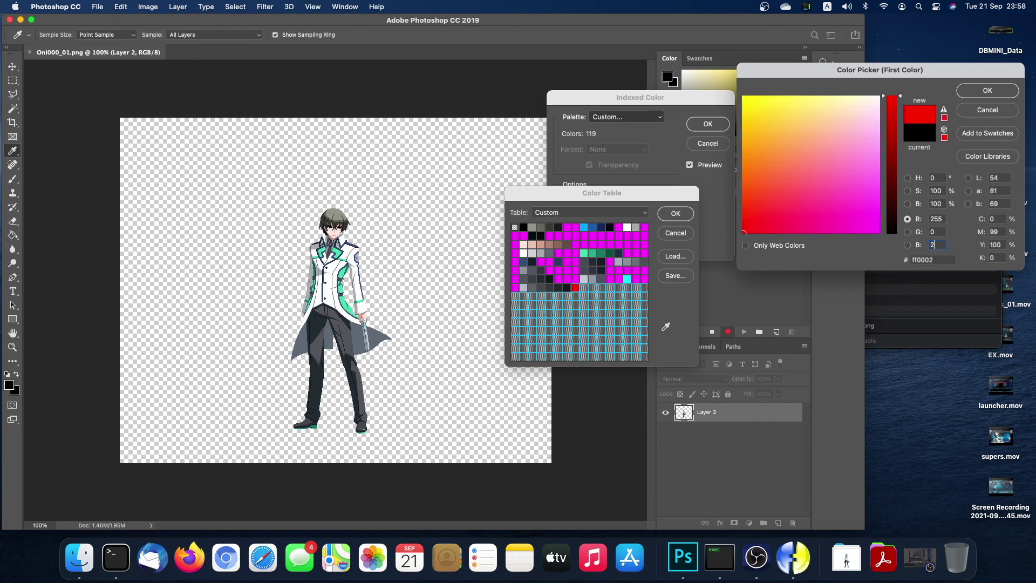
{"action": "type", "text": "55"}
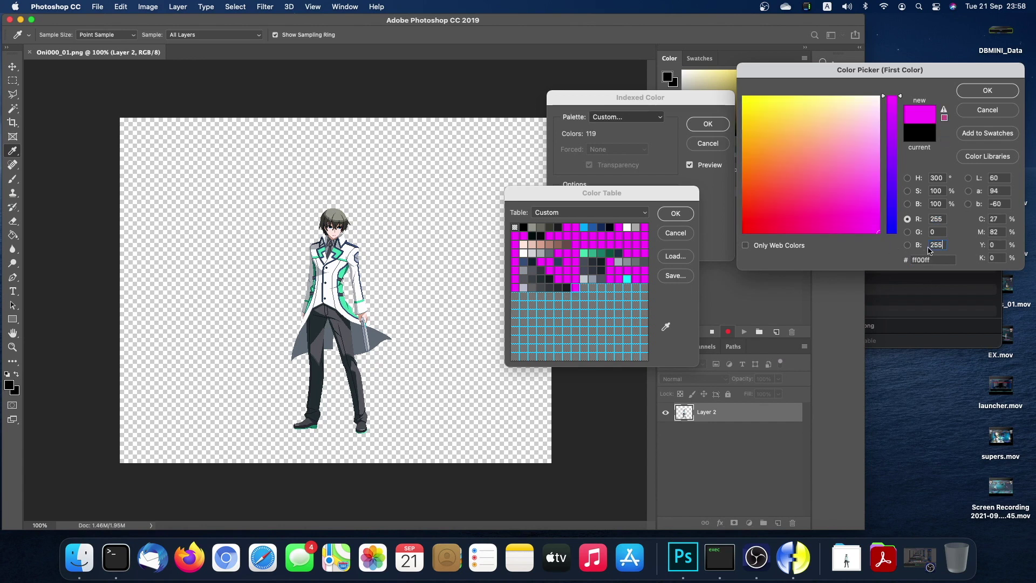
{"action": "key", "text": "BackSpace"}
{"action": "type", "text": "6"}
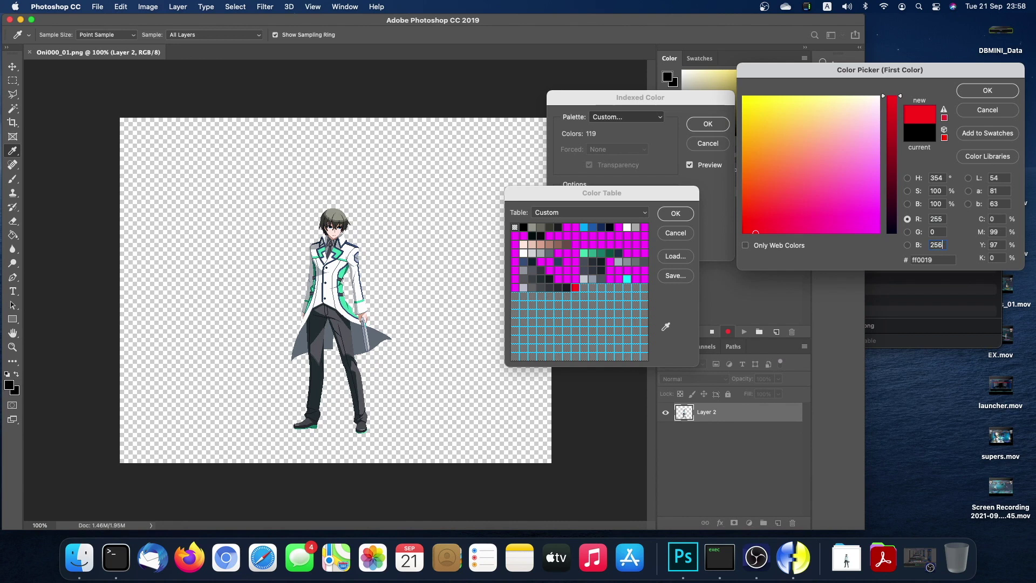
{"action": "type", "text": "5"}
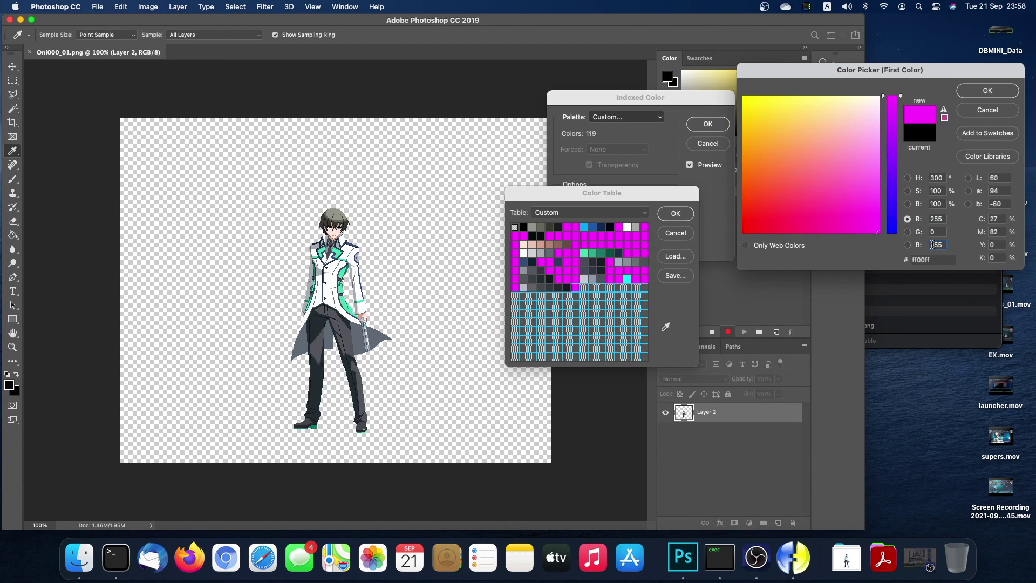
{"action": "left_click", "coordinate": [987, 91]}
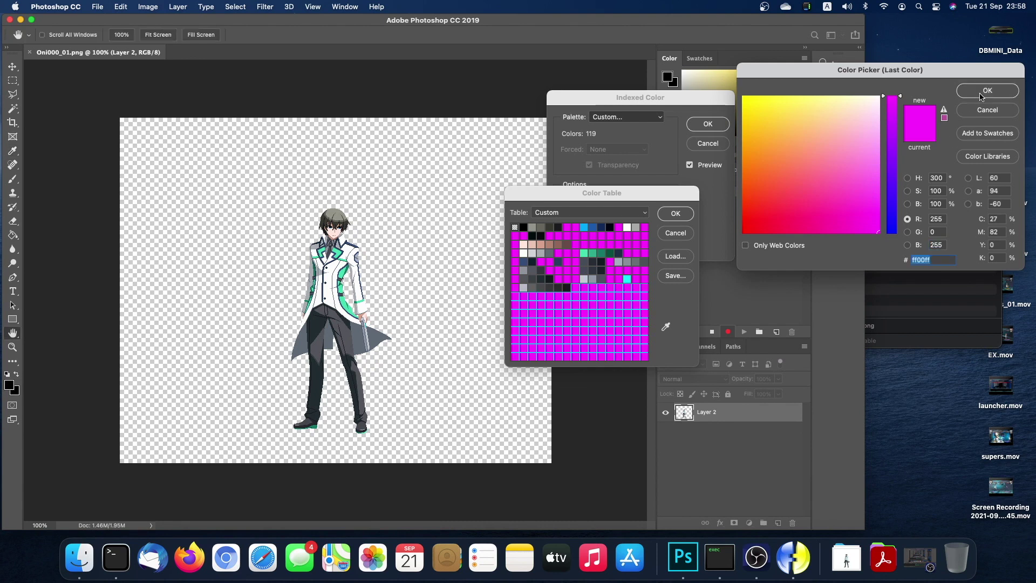
{"action": "left_click", "coordinate": [987, 91]}
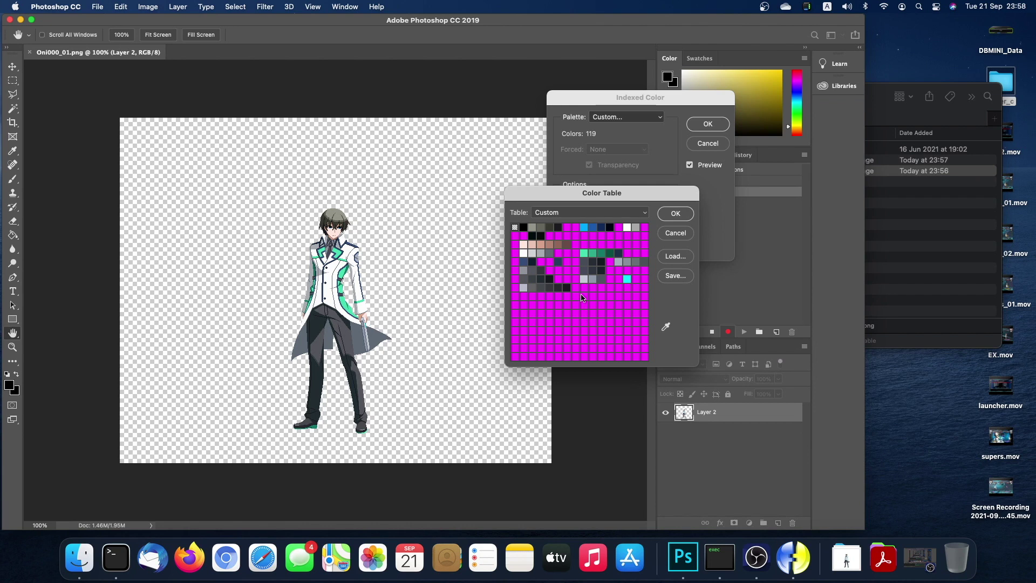
Save the table over Default_00.act and apply the indexed conversion to Oni000_01.png.
{"action": "left_click", "coordinate": [675, 277]}
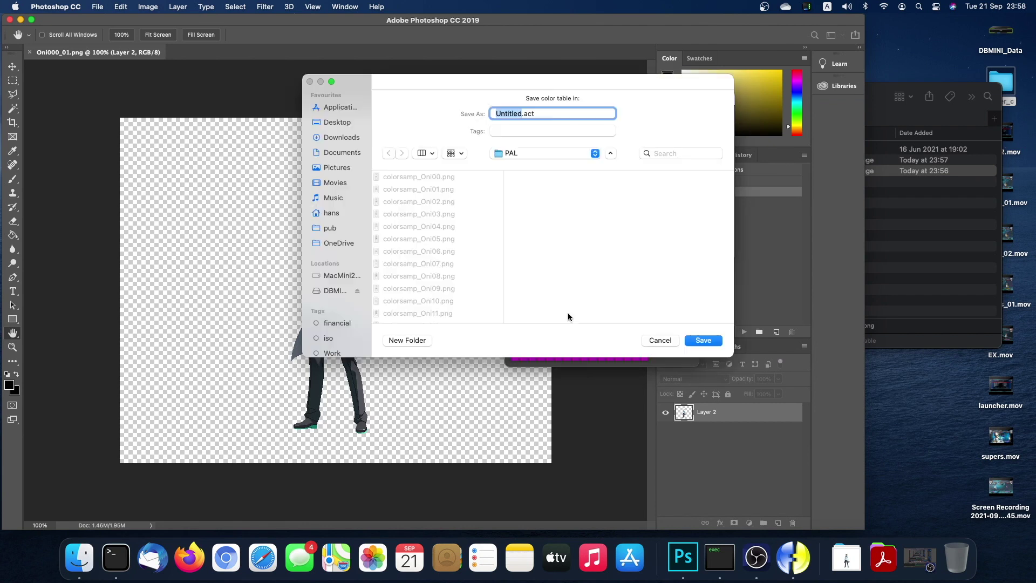
{"action": "left_click", "coordinate": [410, 305]}
{"action": "left_click", "coordinate": [703, 340]}
{"action": "left_click", "coordinate": [546, 271]}
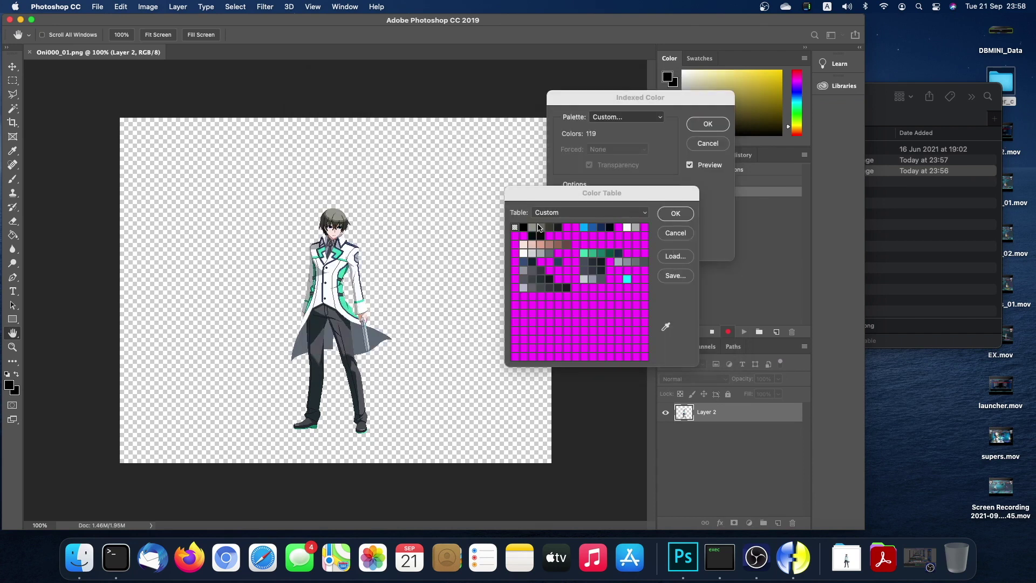
{"action": "left_click", "coordinate": [674, 214]}
{"action": "left_click", "coordinate": [705, 130]}
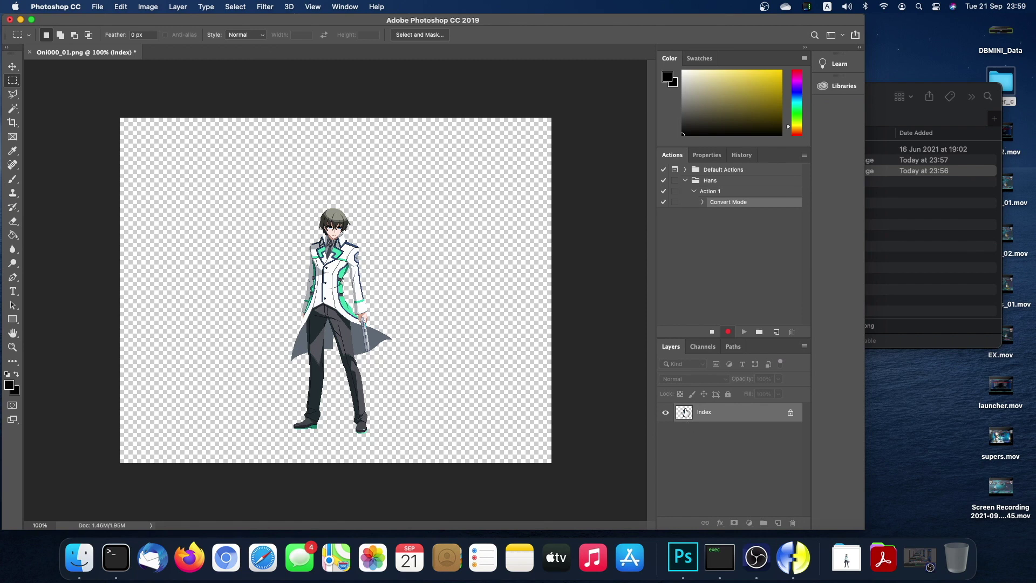
Inspect the indexed sprite's colour table and dismiss it without changes.
{"action": "left_click", "coordinate": [169, 6]}
{"action": "mouse_move", "coordinate": [162, 21]}
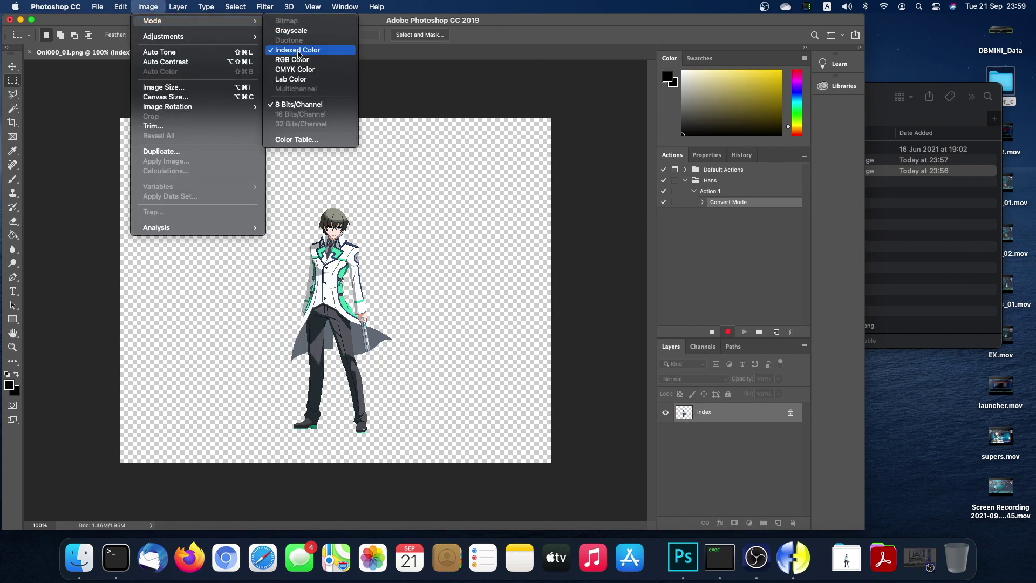
{"action": "left_click", "coordinate": [297, 139]}
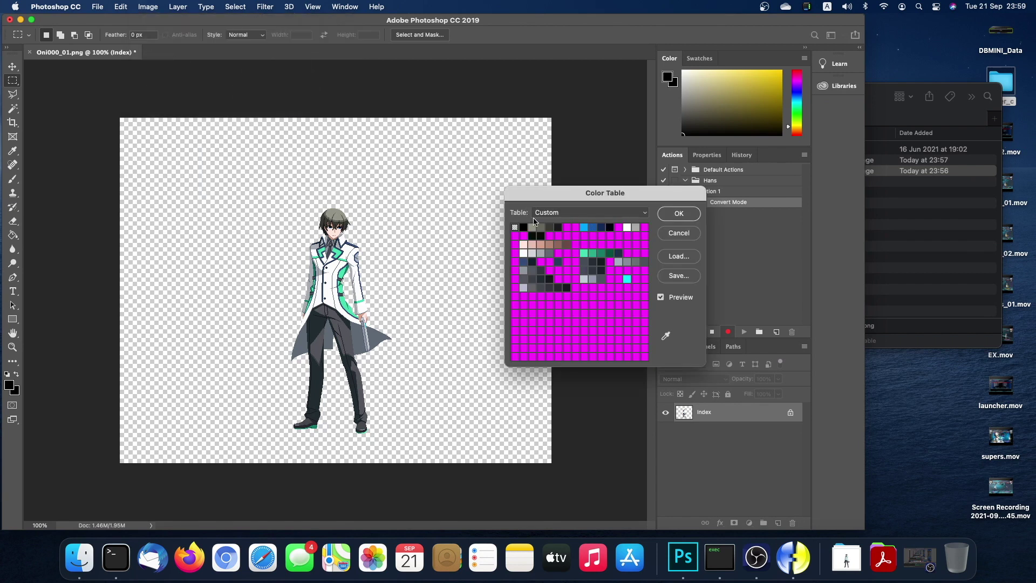
{"action": "left_click", "coordinate": [678, 233]}
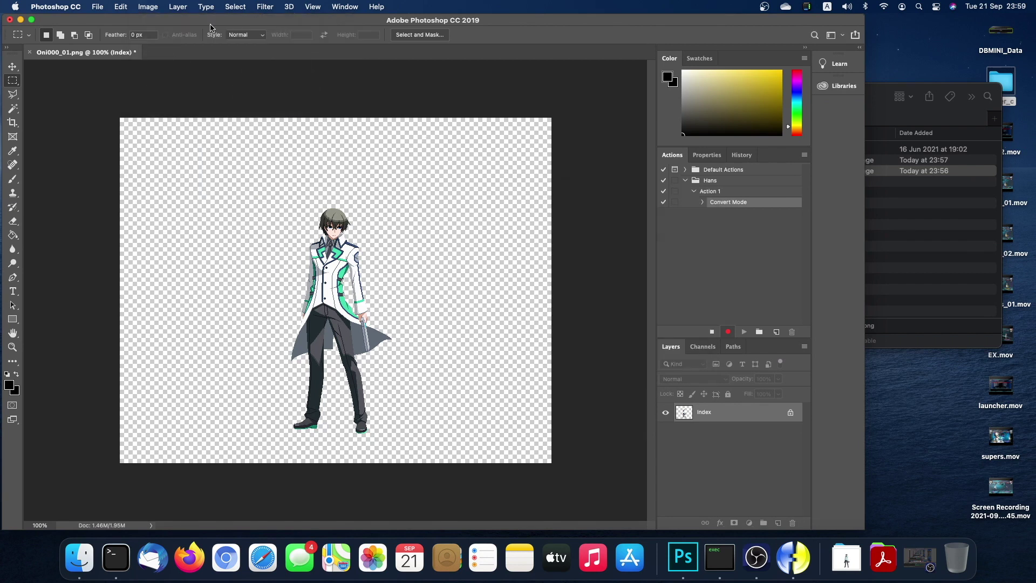
Save and close Oni000_01.png, then stop recording Action 1.
{"action": "left_click", "coordinate": [99, 7]}
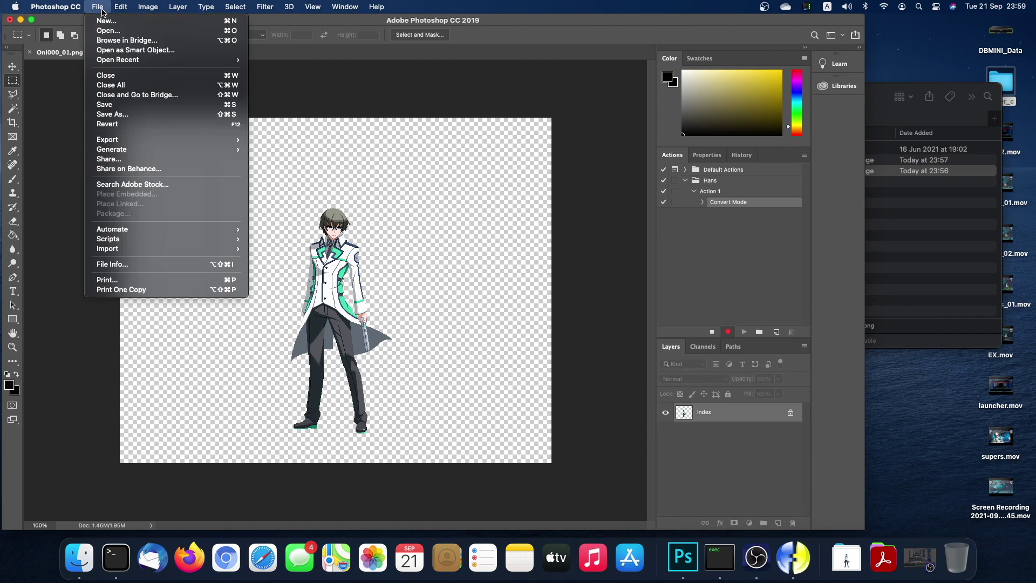
{"action": "left_click", "coordinate": [119, 107]}
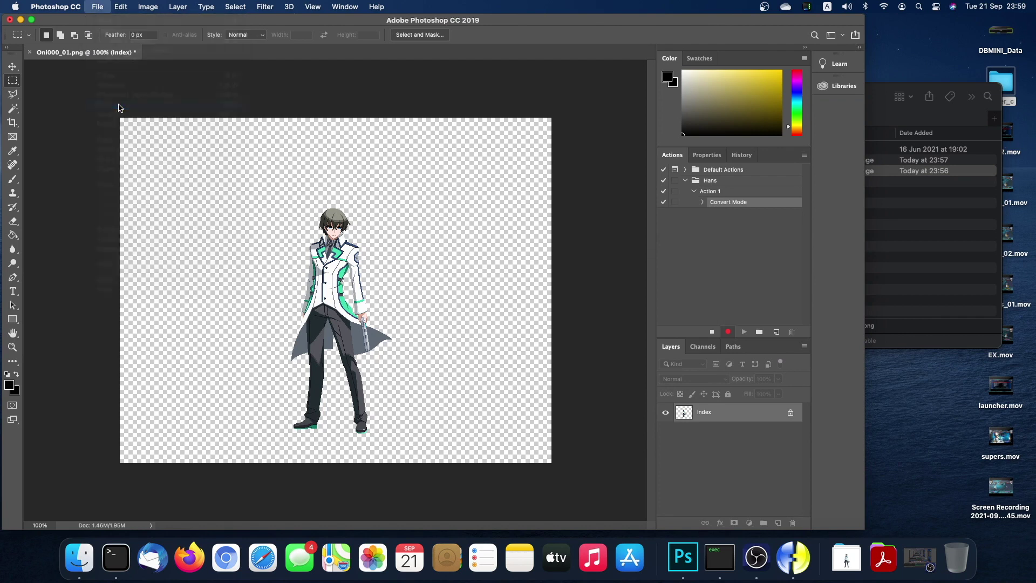
{"action": "left_click", "coordinate": [98, 6]}
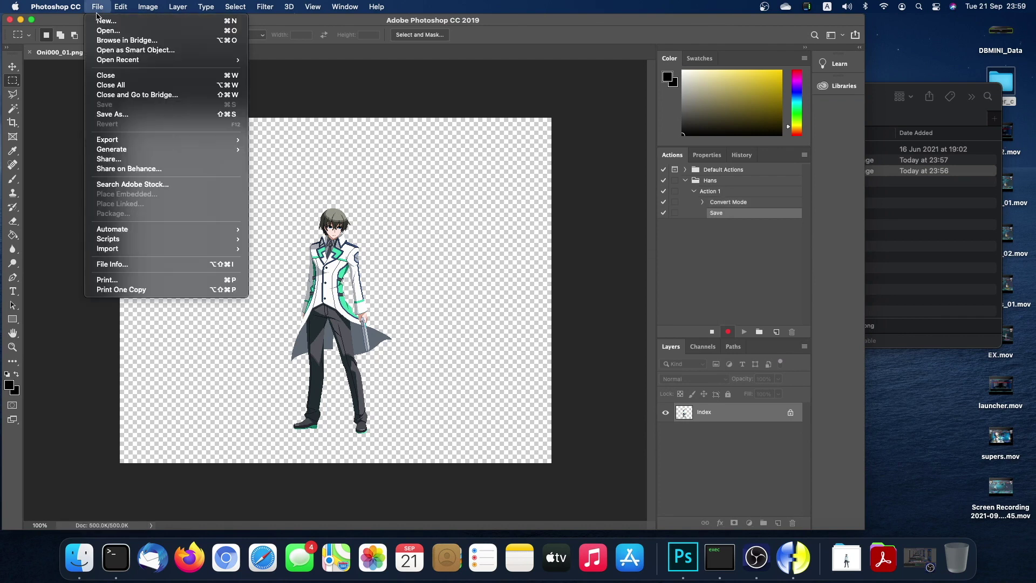
{"action": "left_click", "coordinate": [116, 77]}
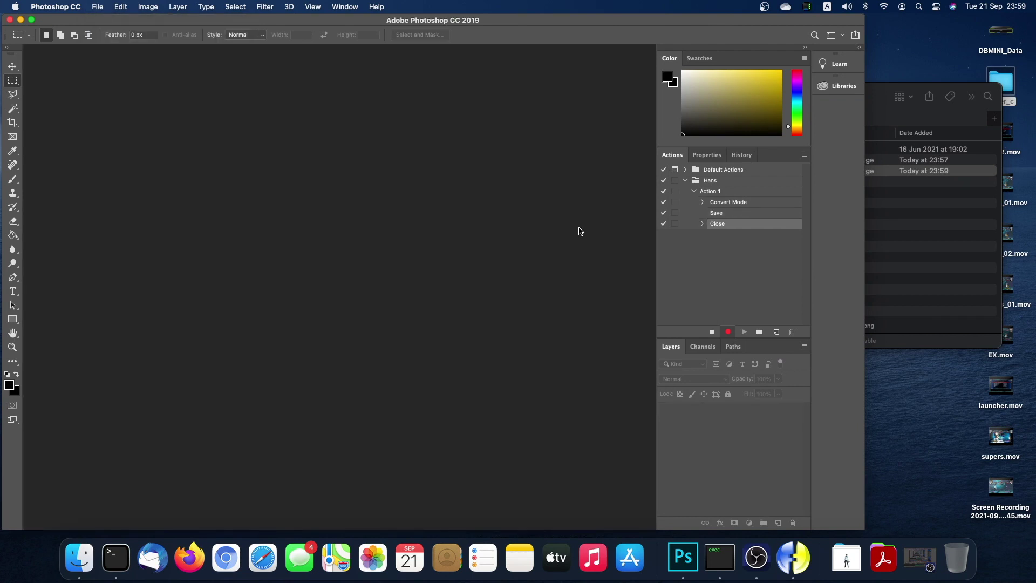
{"action": "left_click", "coordinate": [711, 331]}
Quick Look Oni000_01 copy.png and the converted Oni000_01.png in Downloads to compare them.
{"action": "left_click", "coordinate": [923, 240]}
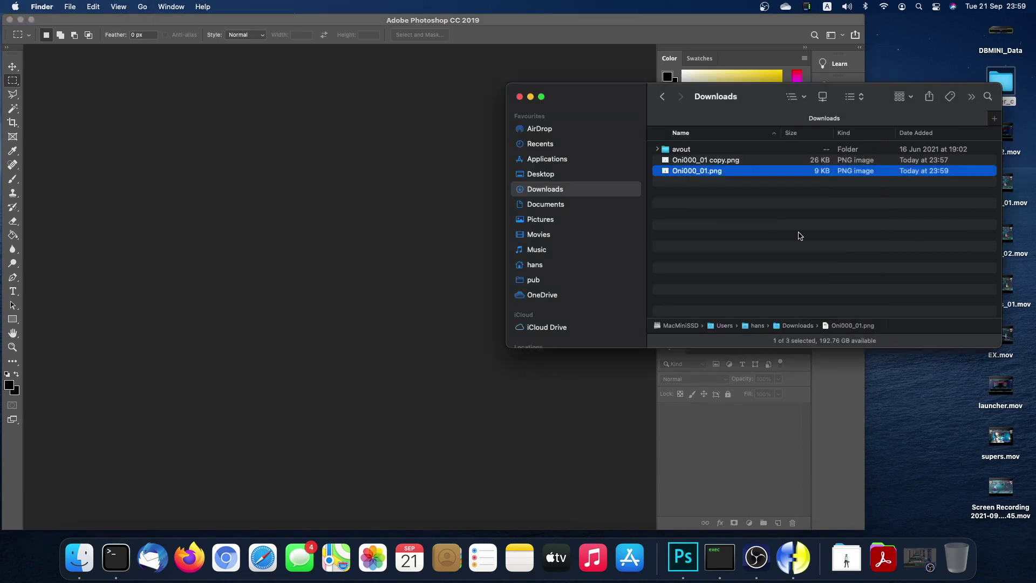
{"action": "left_click", "coordinate": [719, 160]}
{"action": "key", "text": "space"}
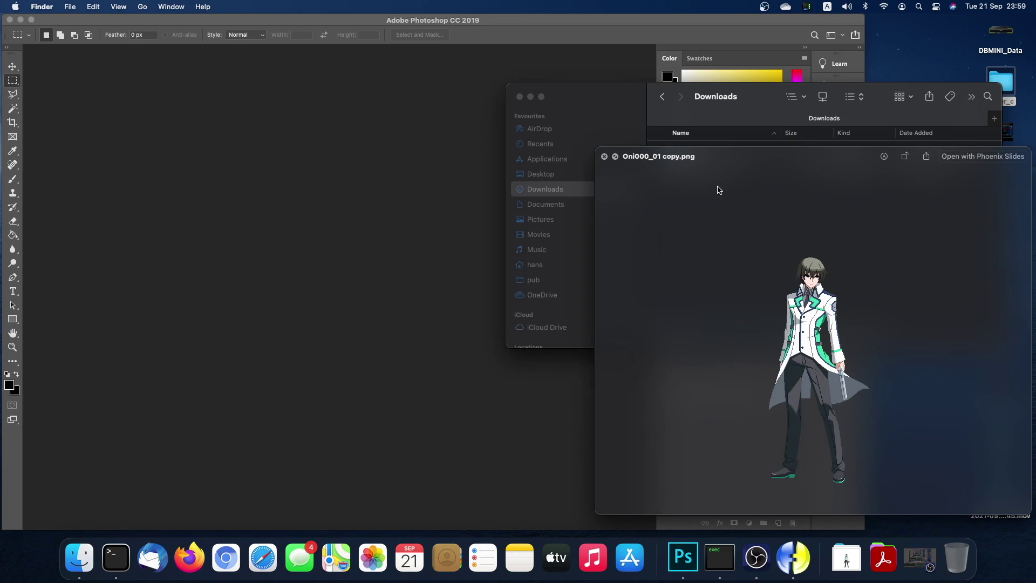
{"action": "key", "text": "space"}
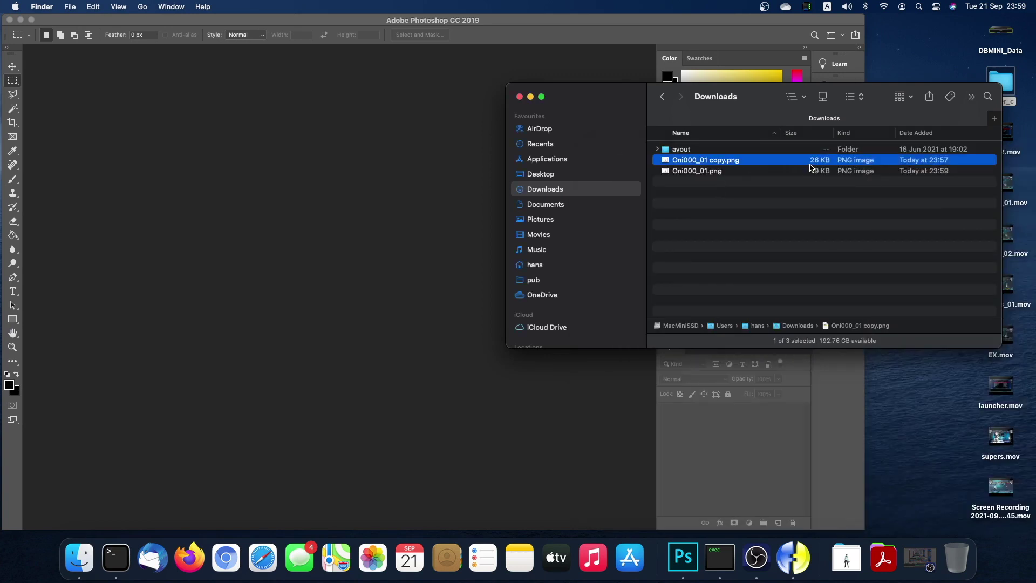
{"action": "left_click", "coordinate": [794, 172]}
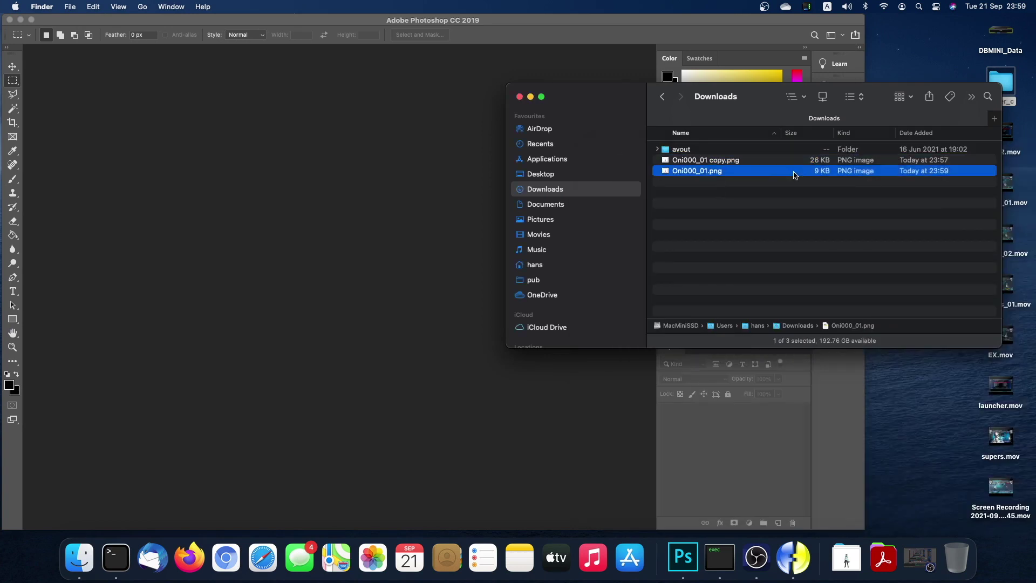
{"action": "key", "text": "space"}
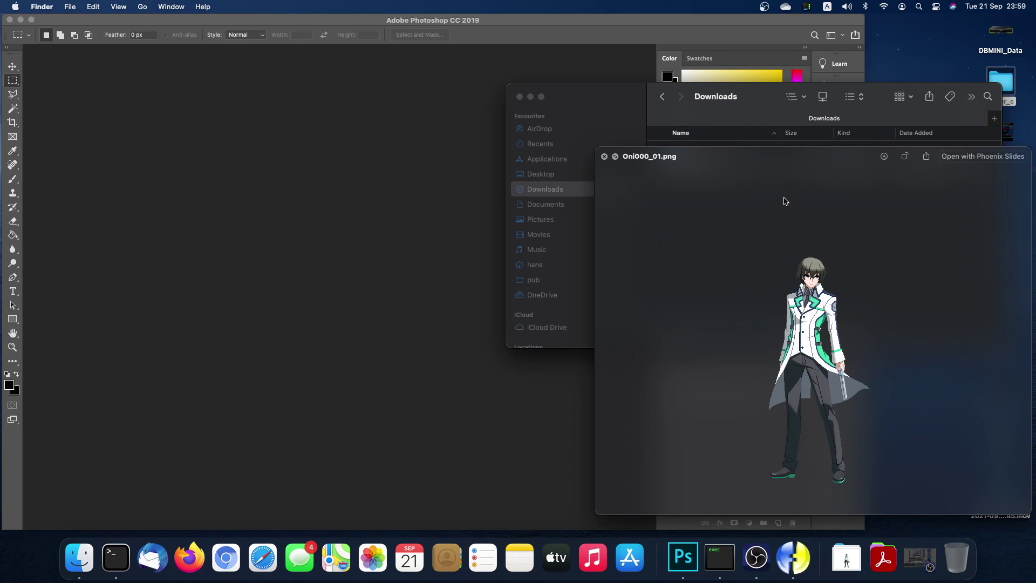
{"action": "key", "text": "Up"}
{"action": "key", "text": "Down"}
{"action": "key", "text": "space"}
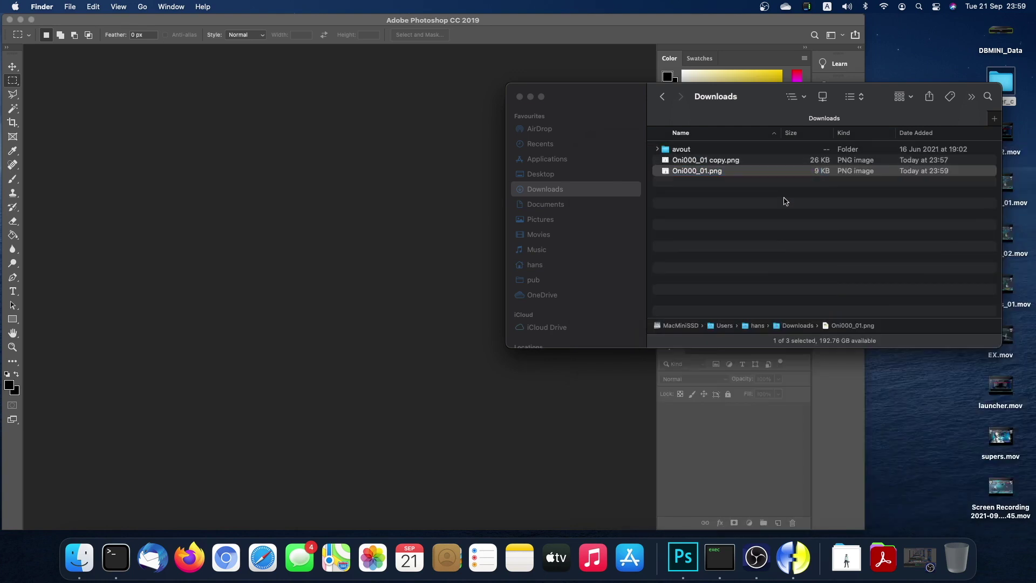
Drag Oni000_01 copy.png from Downloads into Photoshop to open it.
{"action": "key", "text": "Up"}
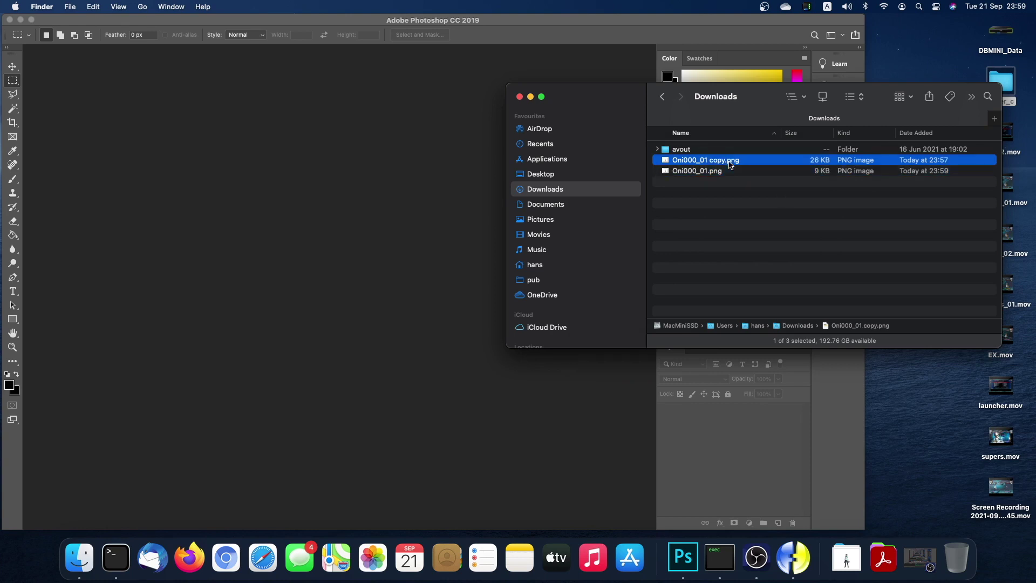
{"action": "left_click", "coordinate": [715, 171]}
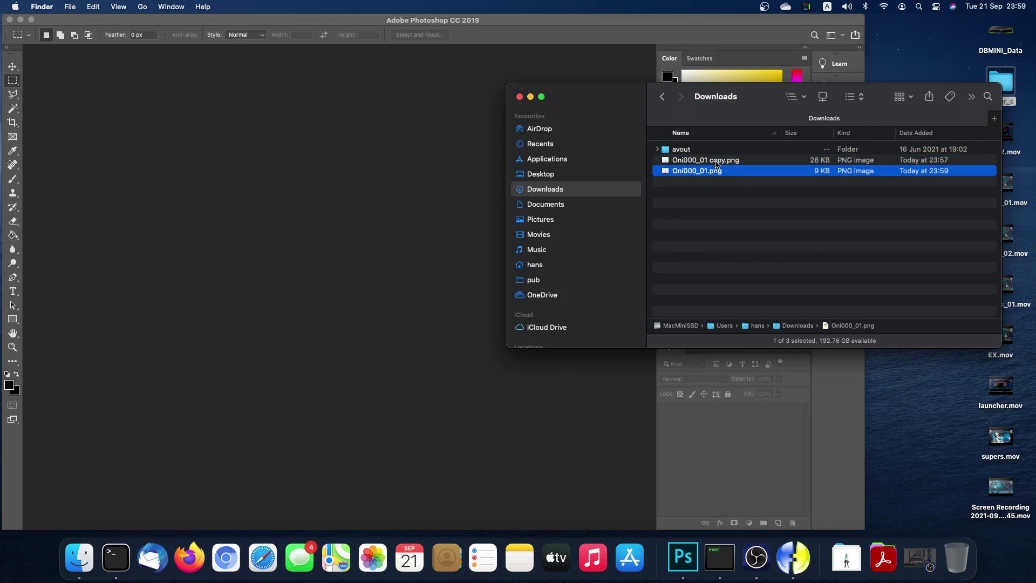
{"action": "left_click", "coordinate": [716, 162]}
{"action": "left_click_drag", "start_coordinate": [712, 165], "coordinate": [398, 171]}
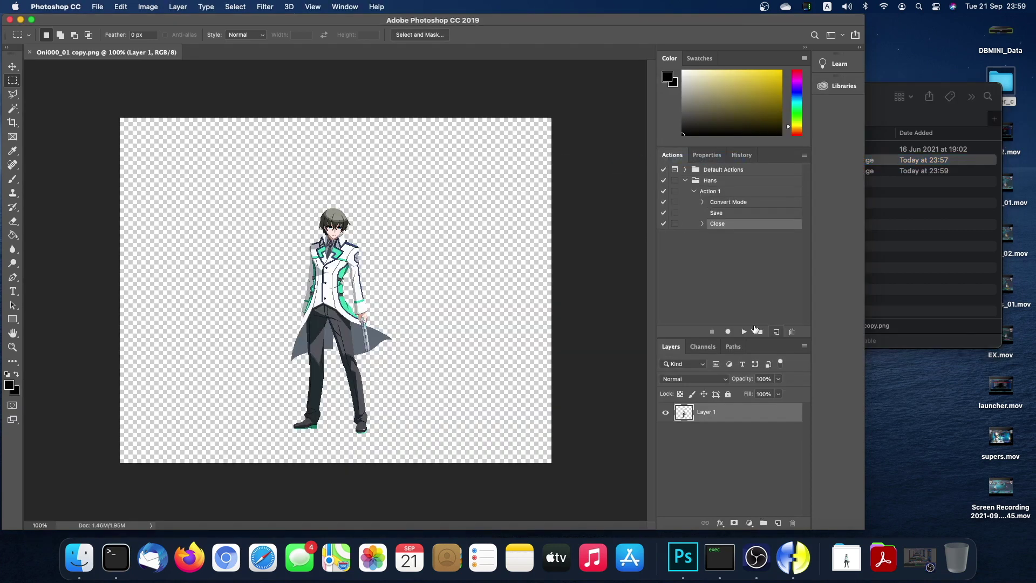
Play Action 1 on the open Oni000_01 copy.png sprite.
{"action": "left_click", "coordinate": [711, 192]}
{"action": "left_click", "coordinate": [744, 332]}
{"action": "left_click", "coordinate": [909, 269]}
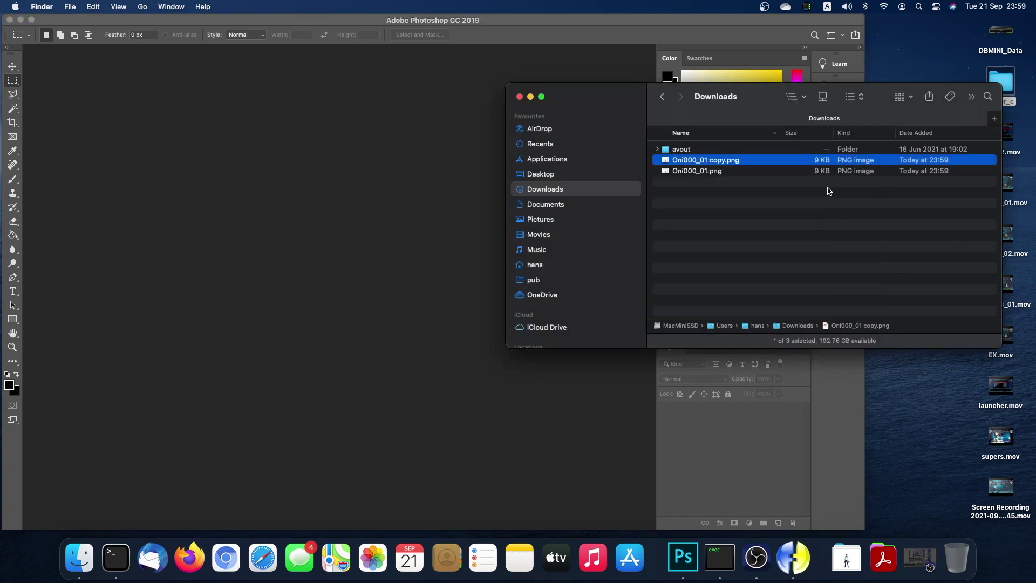
Preview the result, move both Oni000_01 PNGs to the Trash, and close Downloads.
{"action": "left_click", "coordinate": [789, 171]}
{"action": "key", "text": "space"}
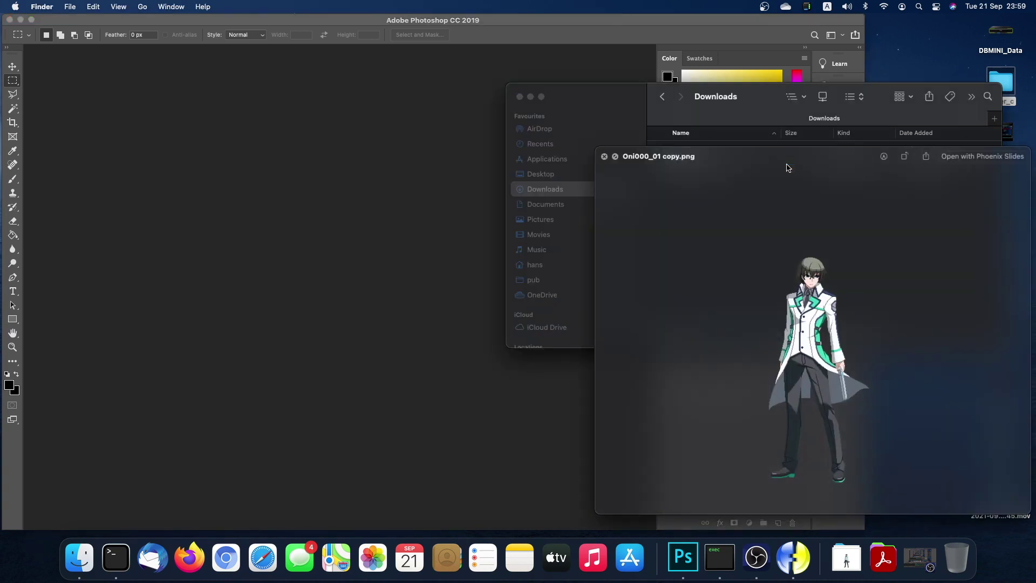
{"action": "key", "text": "space"}
{"action": "left_click", "coordinate": [777, 160], "text": "shift"}
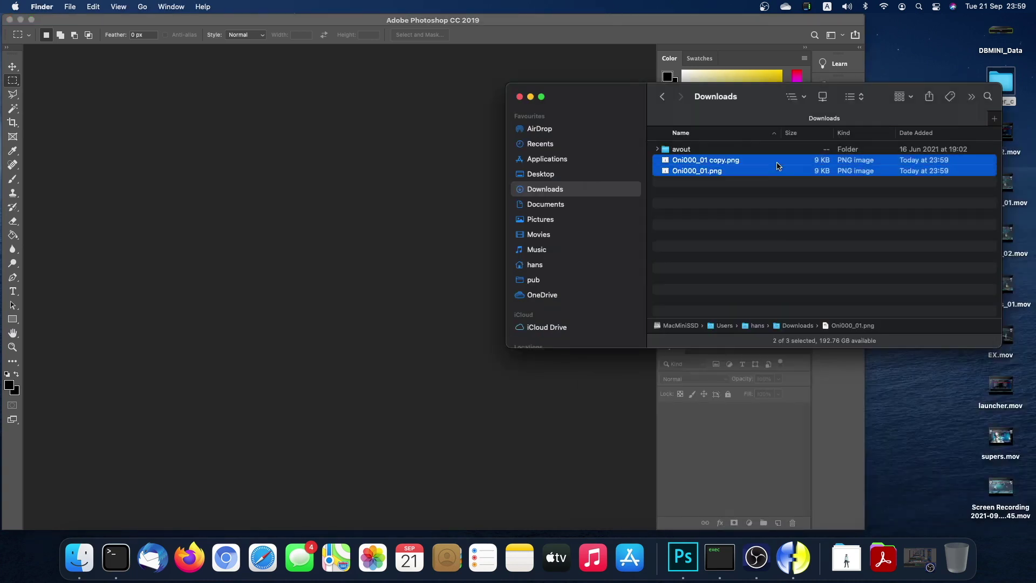
{"action": "key", "text": "super+BackSpace"}
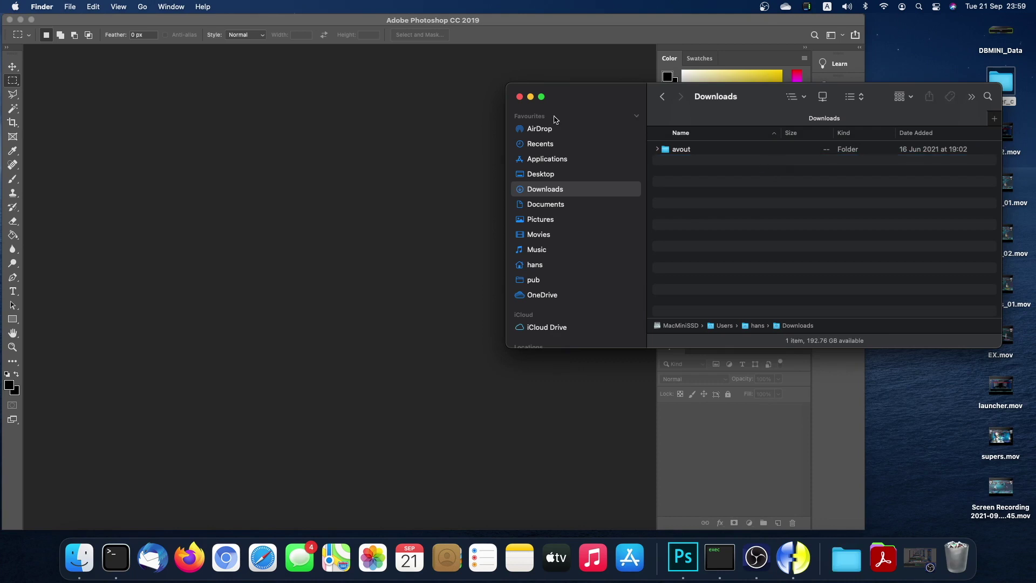
{"action": "left_click", "coordinate": [522, 97]}
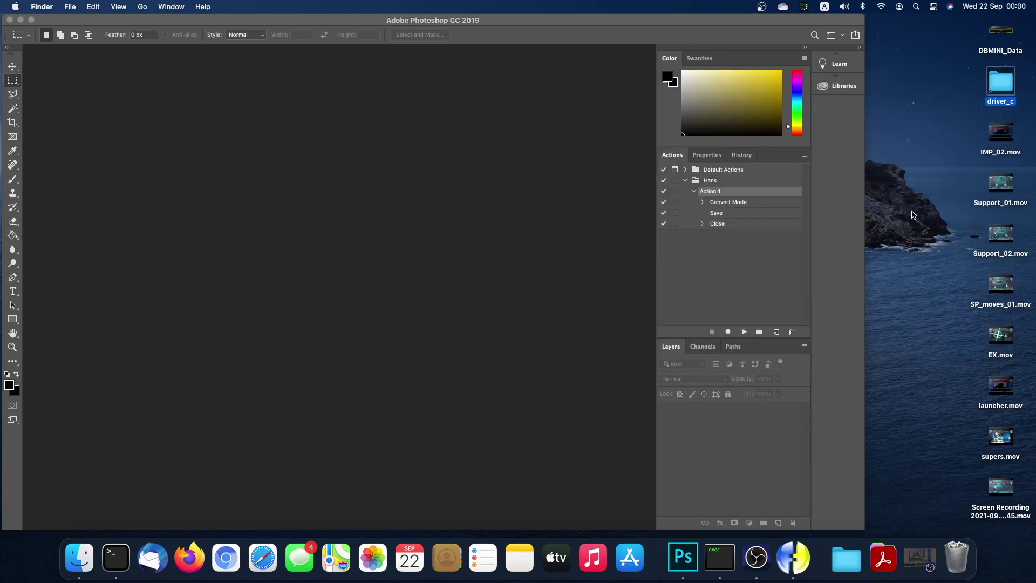
Navigate driver_c > Apps > MUGEN > mugen_1.1 > spr_project > DBFCI > Main_SHIBA_Tatsuya.
{"action": "key", "text": "ctrl+Up"}
{"action": "left_click", "coordinate": [912, 214]}
{"action": "left_click", "coordinate": [1002, 90]}
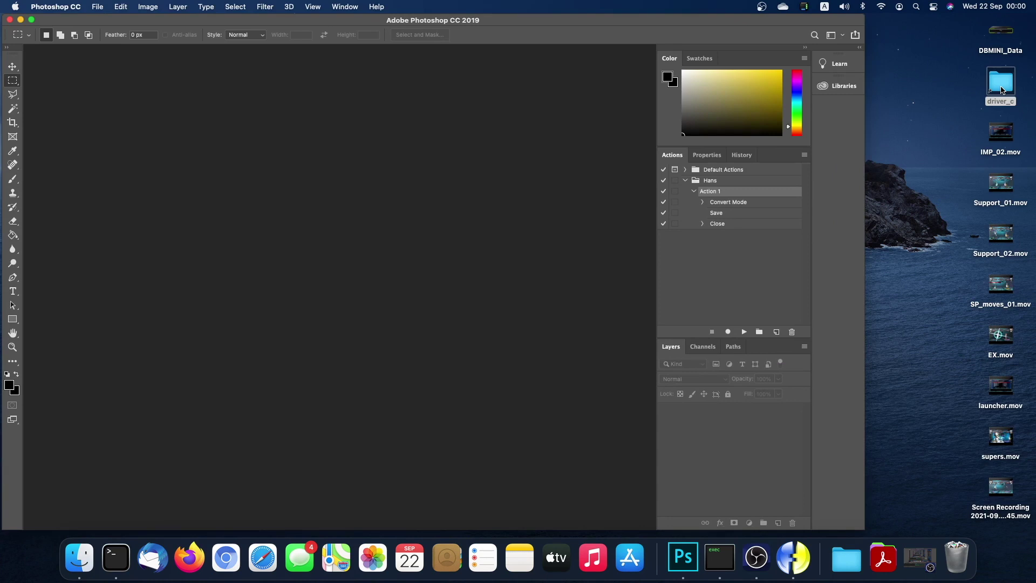
{"action": "double_click", "coordinate": [1002, 90]}
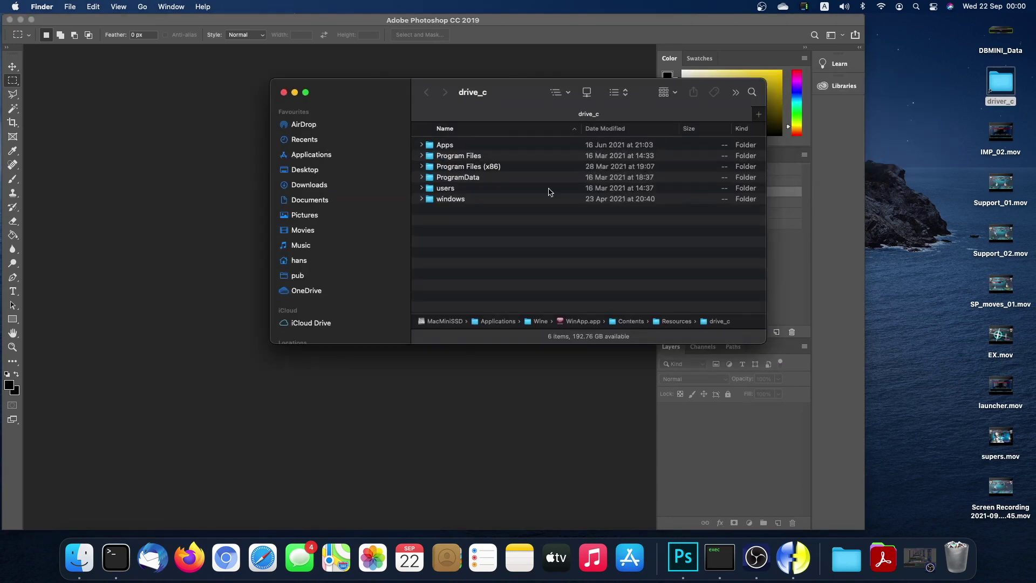
{"action": "double_click", "coordinate": [463, 146]}
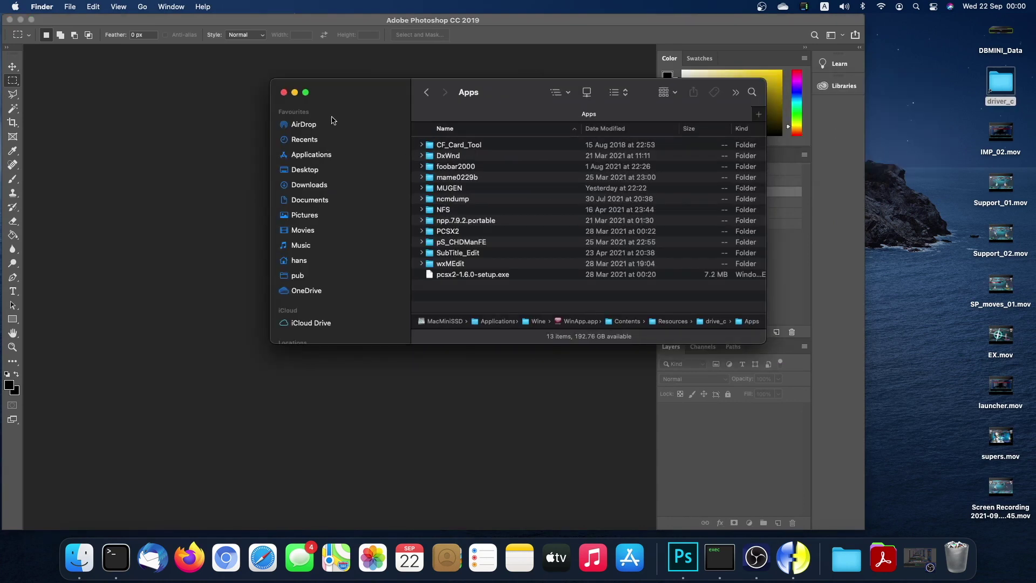
{"action": "double_click", "coordinate": [467, 189]}
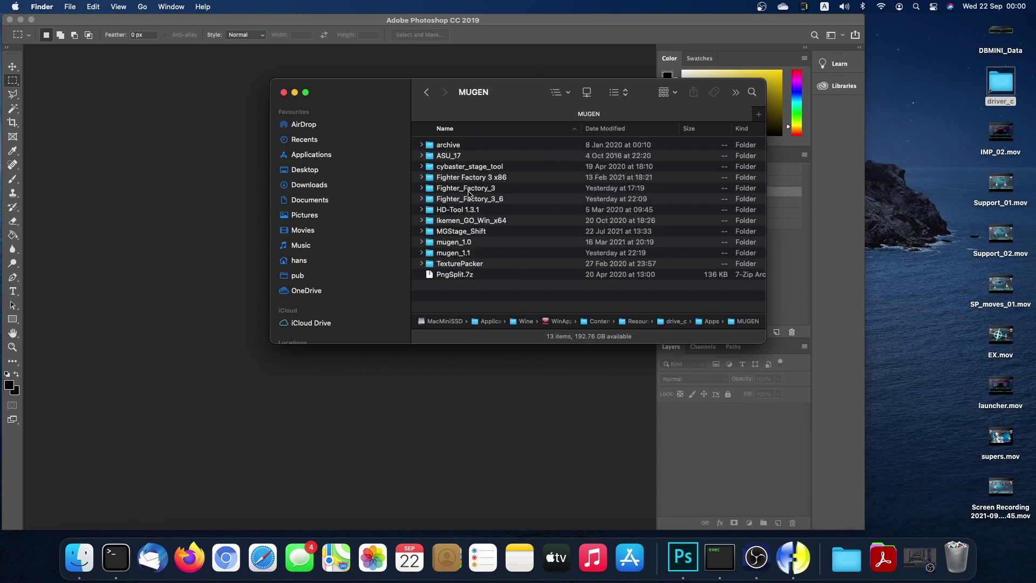
{"action": "left_click", "coordinate": [471, 253]}
{"action": "double_click", "coordinate": [472, 254]}
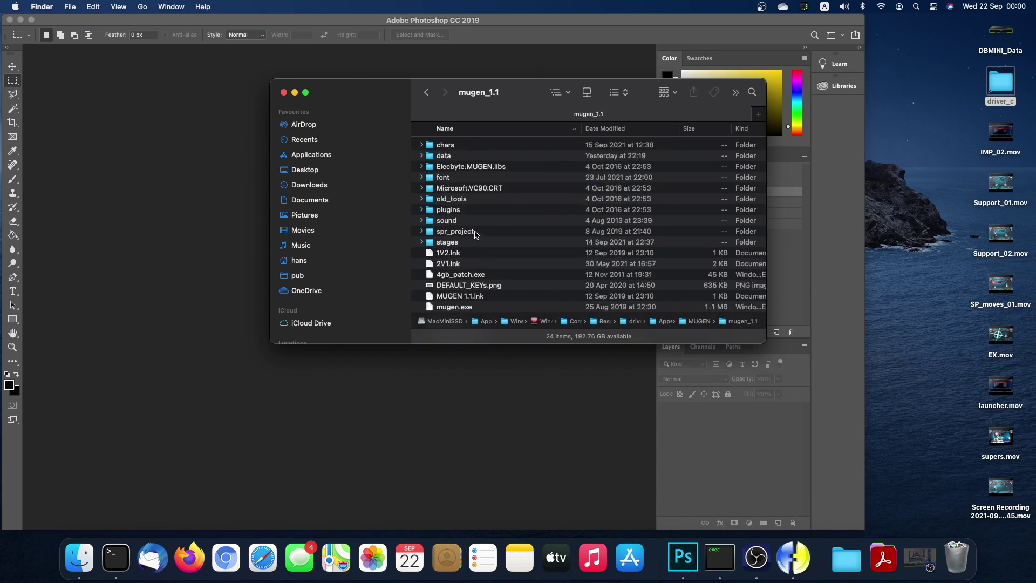
{"action": "double_click", "coordinate": [475, 232]}
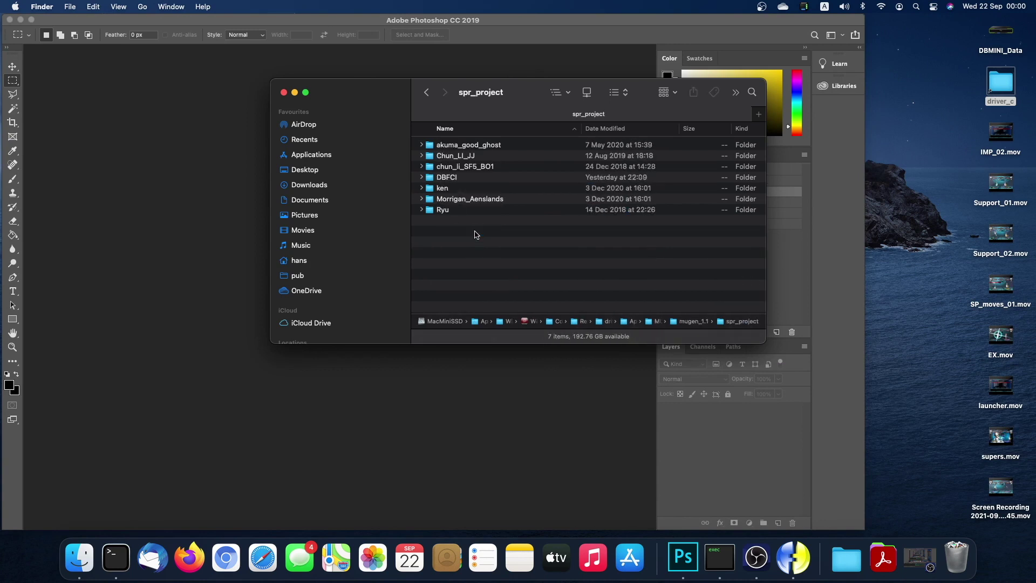
{"action": "double_click", "coordinate": [475, 178]}
{"action": "double_click", "coordinate": [510, 178]}
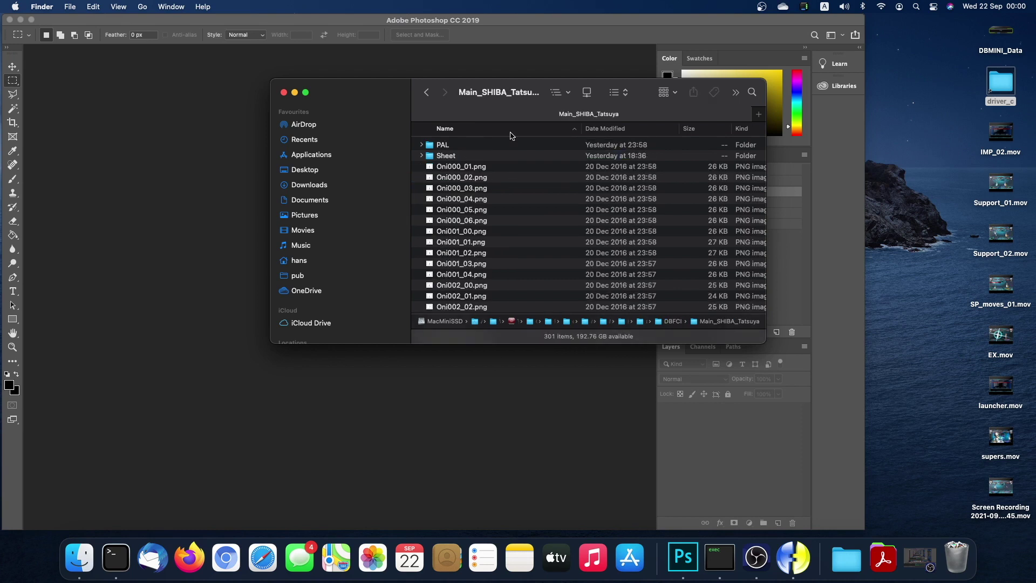
{"action": "left_click_drag", "start_coordinate": [519, 86], "coordinate": [762, 100]}
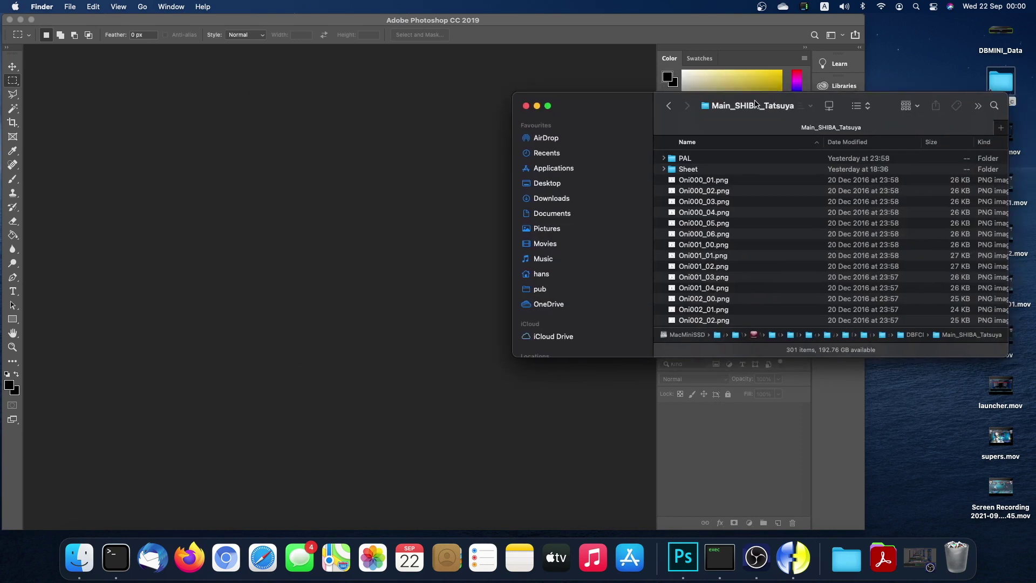
Quick Look the first few sprites, starting from Oni000_01.png.
{"action": "left_click", "coordinate": [696, 187]}
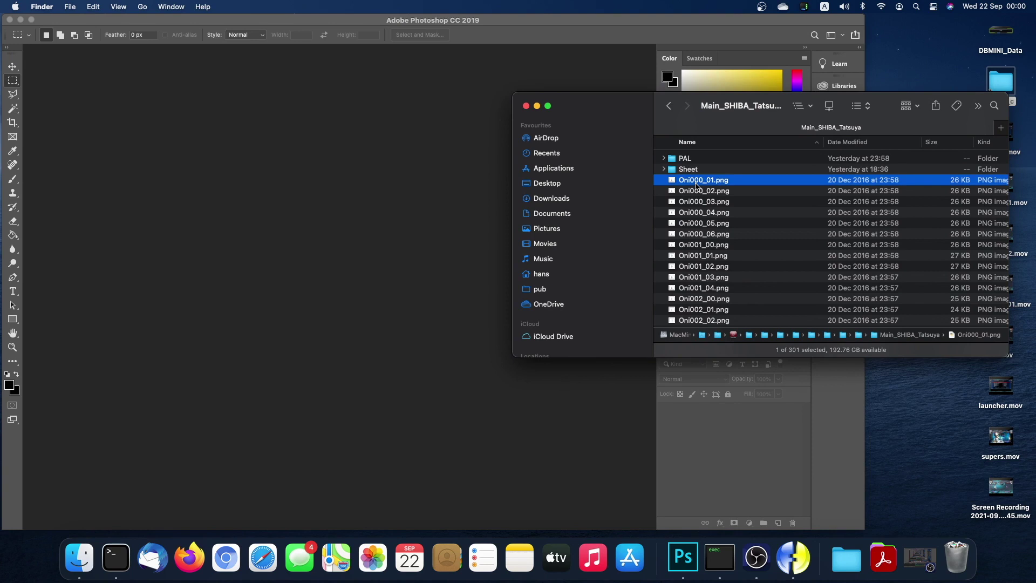
{"action": "key", "text": "space"}
{"action": "key", "text": "Down"}
{"action": "key", "text": "Down"}
{"action": "key", "text": "Down"}
{"action": "key", "text": "Down"}
{"action": "key", "text": "Down"}
{"action": "key", "text": "Down"}
{"action": "key", "text": "Down"}
{"action": "key", "text": "Down"}
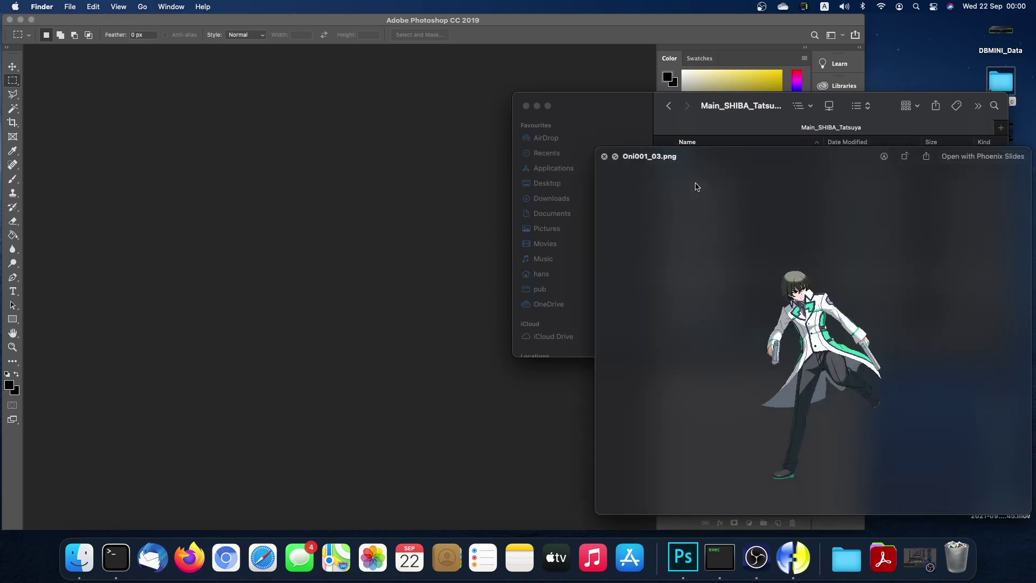
{"action": "key", "text": "Down"}
{"action": "key", "text": "Down"}
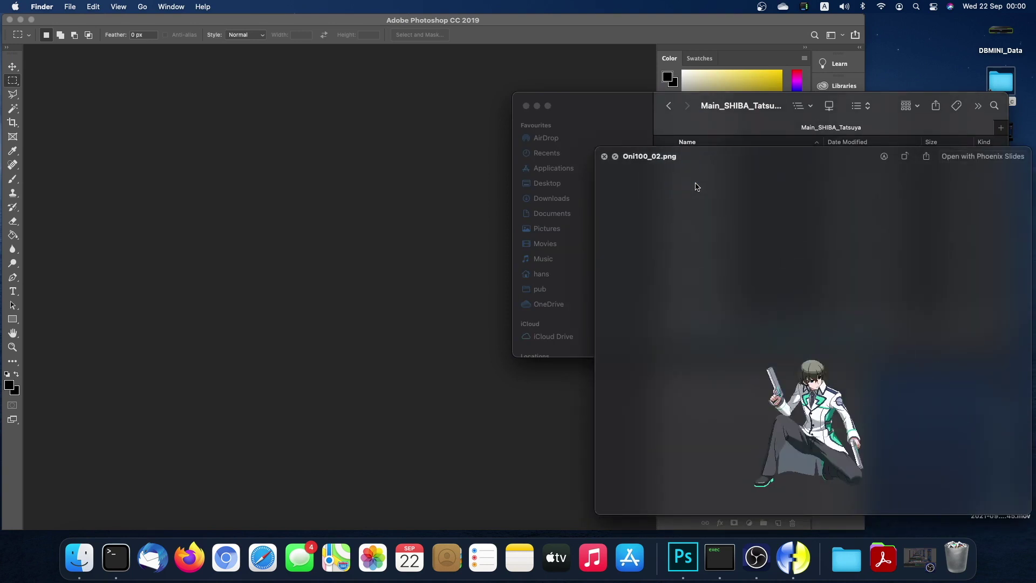
{"action": "key", "text": "space"}
Select the sprite range Oni000_01.png through Oni103_08.png.
{"action": "scroll", "coordinate": [696, 187], "scroll_direction": "down", "scroll_amount": 10}
{"action": "scroll", "coordinate": [696, 187], "scroll_direction": "down", "scroll_amount": 10}
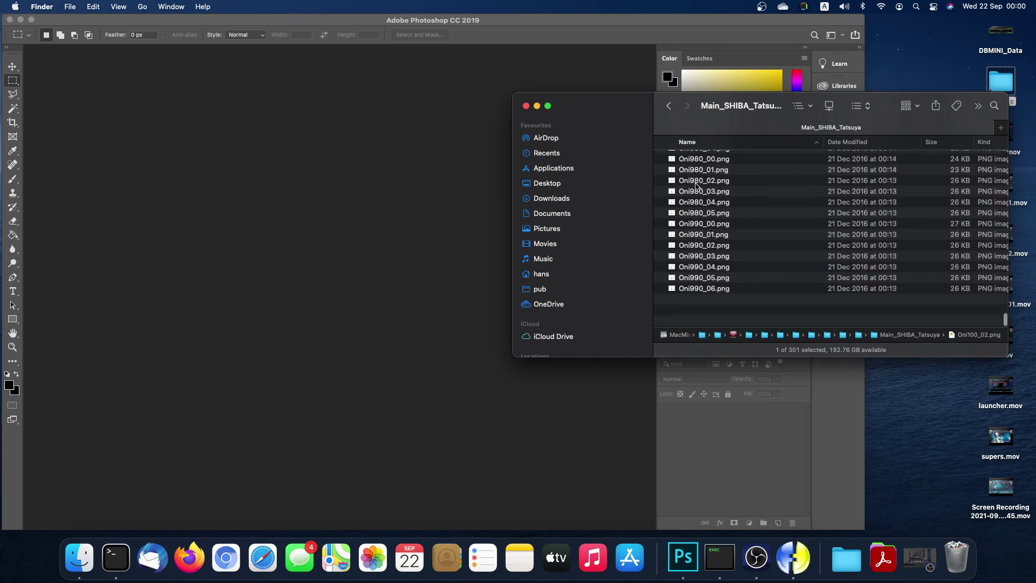
{"action": "left_click", "coordinate": [711, 317]}
{"action": "scroll", "coordinate": [711, 321], "scroll_direction": "up", "scroll_amount": 20}
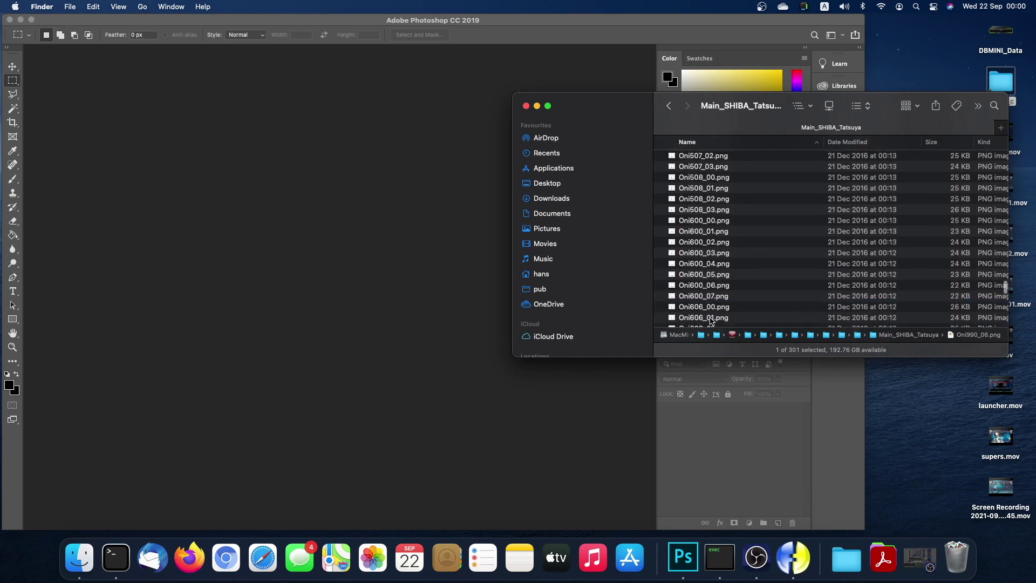
{"action": "scroll", "coordinate": [712, 303], "scroll_direction": "up", "scroll_amount": 5}
{"action": "left_click", "coordinate": [710, 178]}
{"action": "scroll", "coordinate": [709, 181], "scroll_direction": "down", "scroll_amount": 1}
{"action": "scroll", "coordinate": [710, 181], "scroll_direction": "down", "scroll_amount": 15}
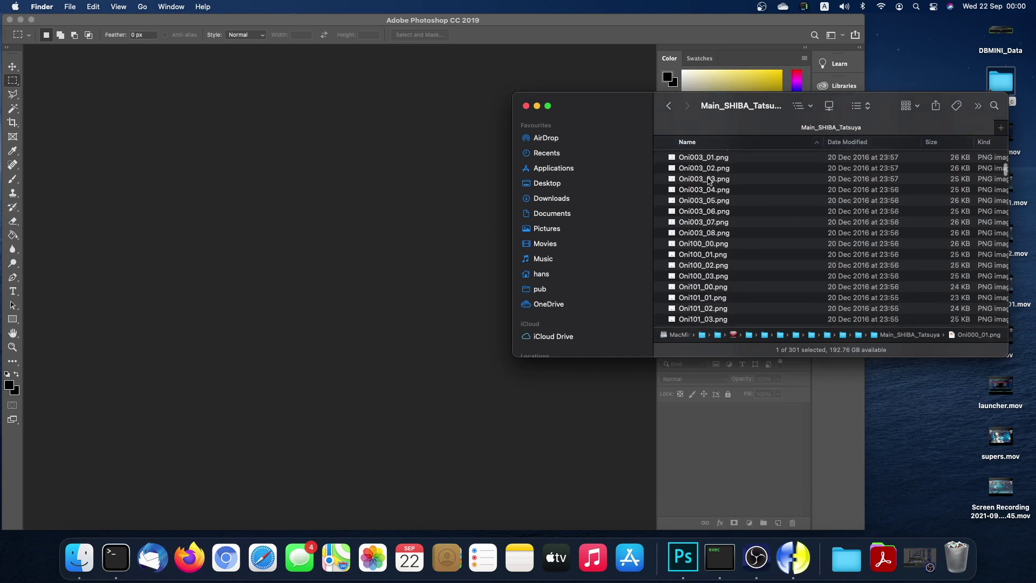
{"action": "scroll", "coordinate": [710, 181], "scroll_direction": "down", "scroll_amount": 5}
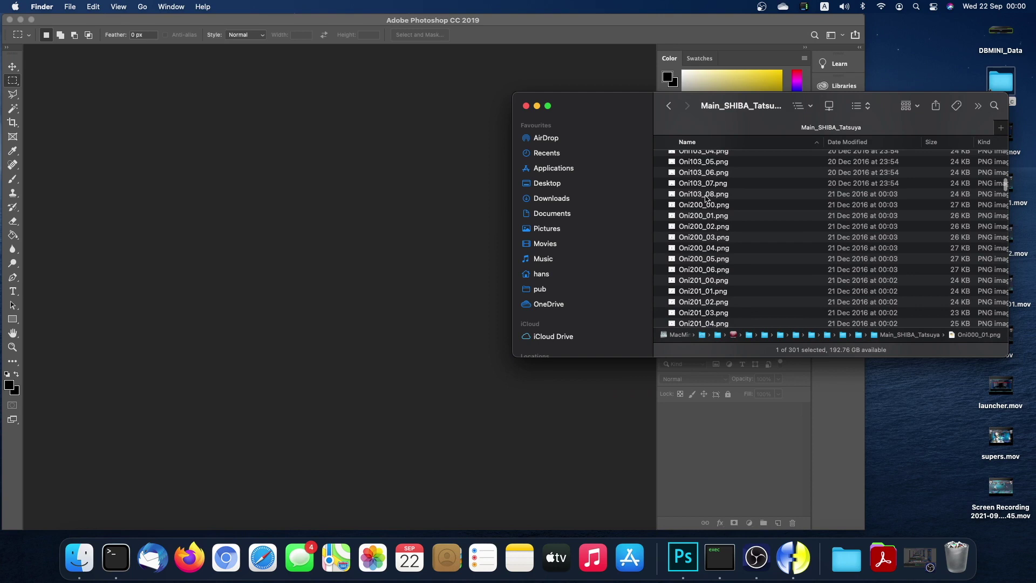
{"action": "left_click", "coordinate": [707, 194], "text": "shift"}
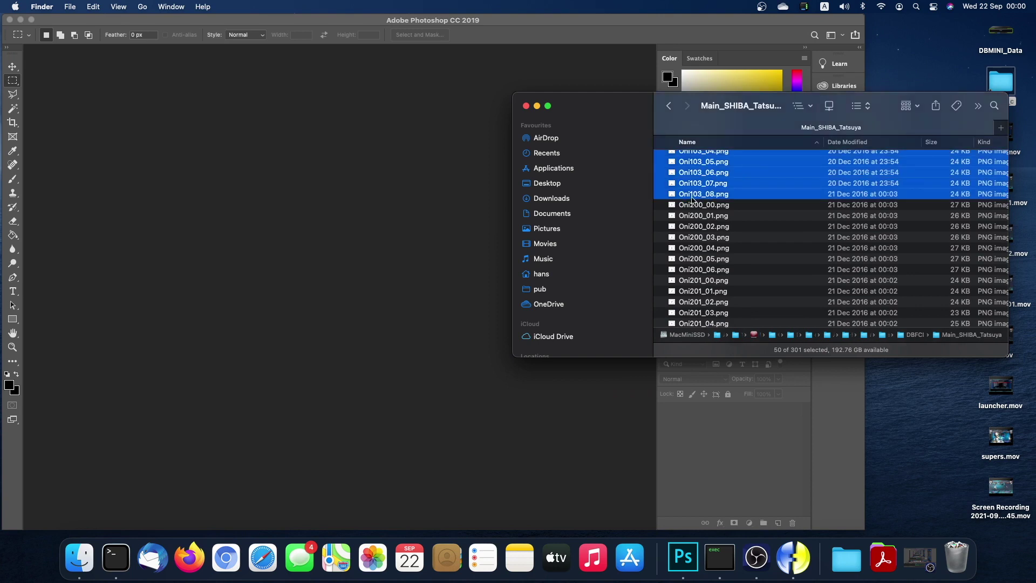
Drag the 50 selected sprites into Photoshop and play Action 1 on them.
{"action": "left_click_drag", "start_coordinate": [711, 197], "coordinate": [375, 210]}
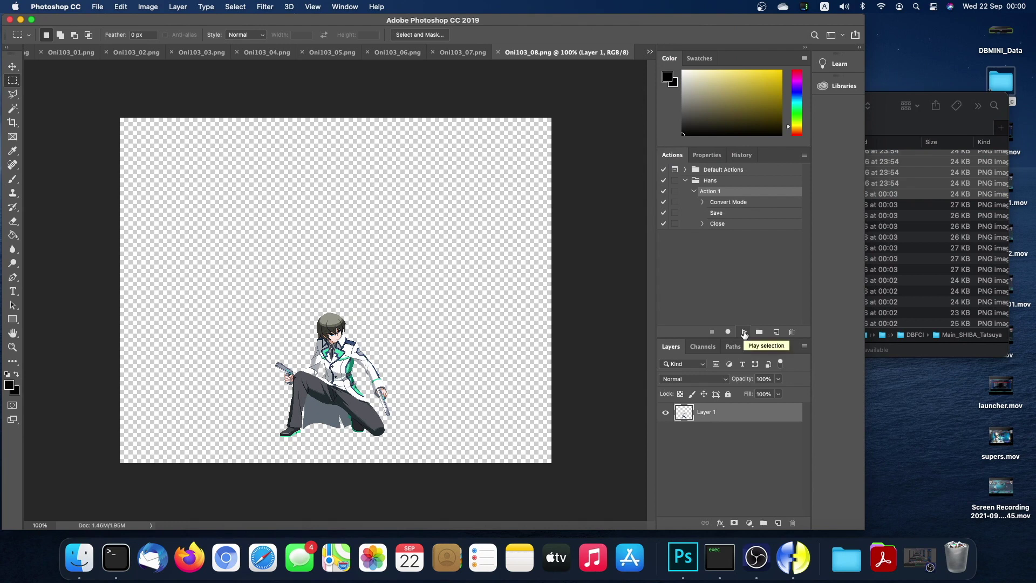
{"action": "left_click", "coordinate": [745, 332]}
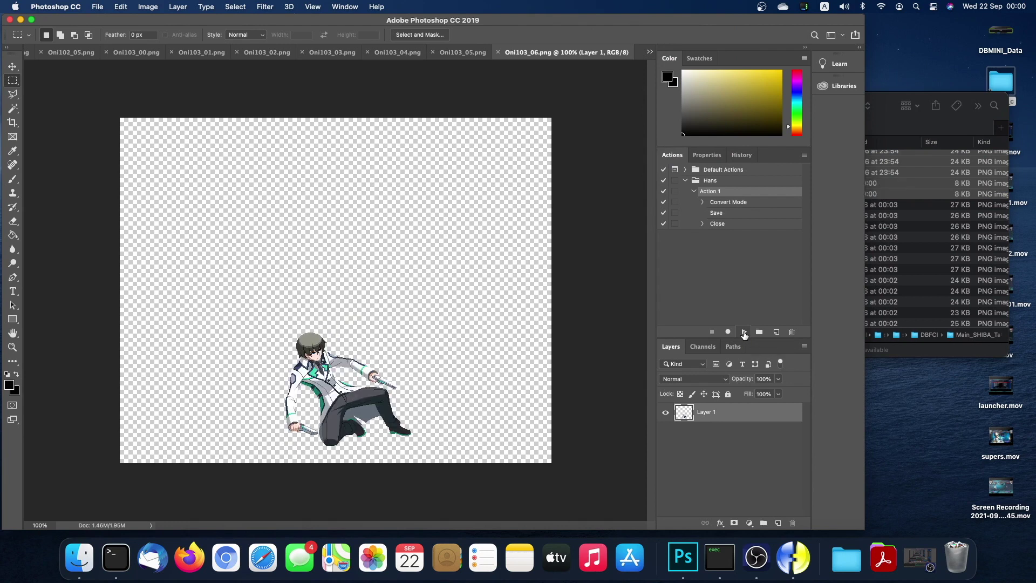
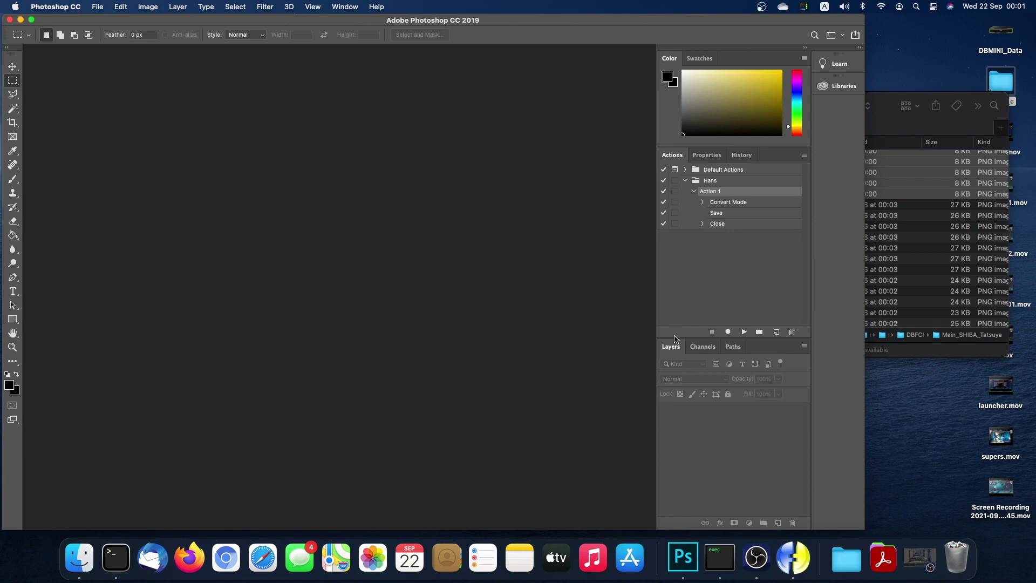
Quick Look through several Oni sprite PNGs in Main_SHIBA_Tatsuya, then close the preview.
{"action": "left_click", "coordinate": [893, 104]}
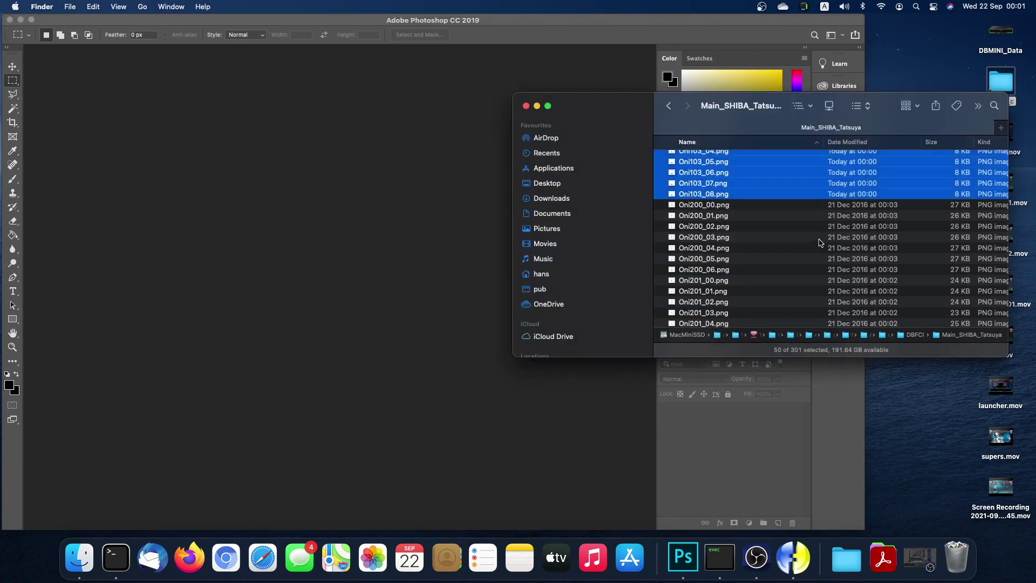
{"action": "scroll", "coordinate": [819, 243], "scroll_direction": "up", "scroll_amount": 10}
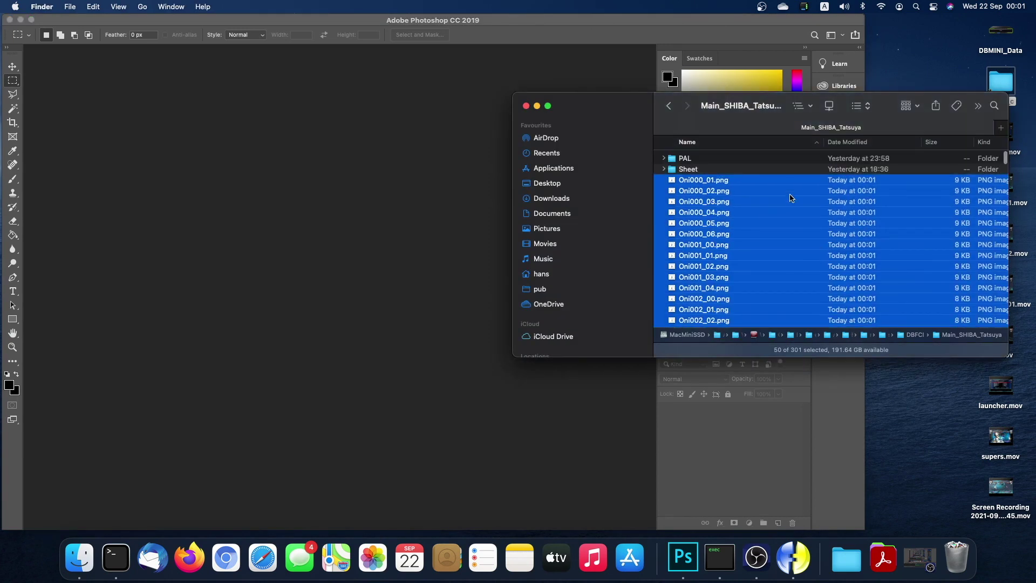
{"action": "left_click", "coordinate": [775, 189]}
{"action": "key", "text": "space"}
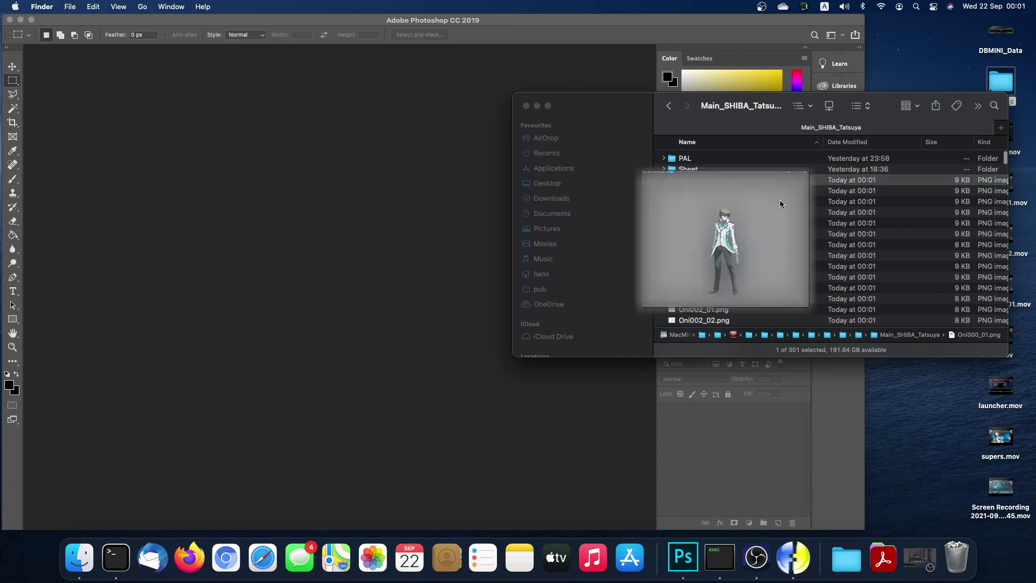
{"action": "key", "text": "Down"}
{"action": "key", "text": "Down"}
{"action": "key", "text": "Down"}
{"action": "key", "text": "Down"}
{"action": "key", "text": "Down"}
{"action": "key", "text": "Down"}
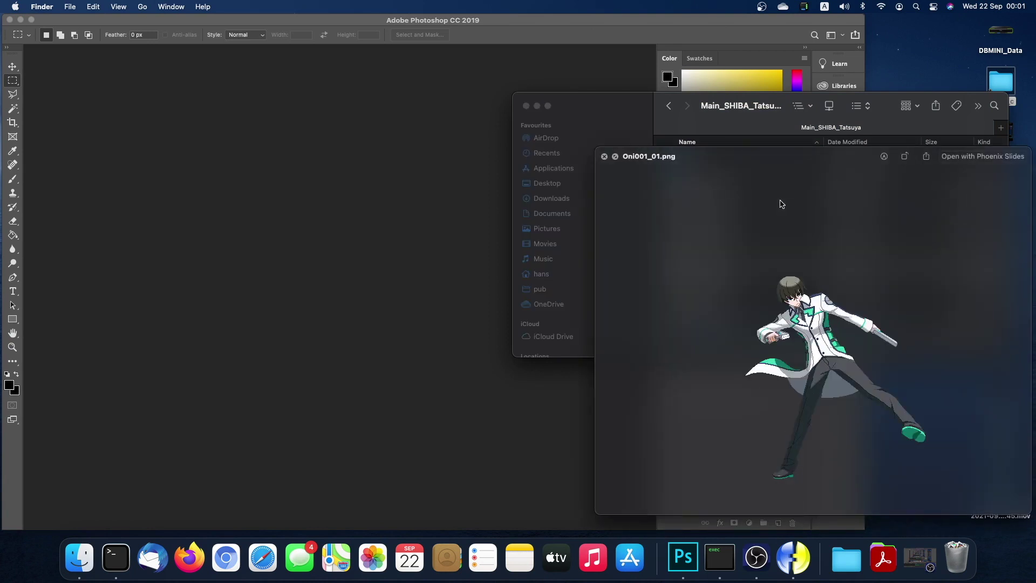
{"action": "key", "text": "Down"}
{"action": "key", "text": "Down"}
{"action": "key", "text": "Down"}
{"action": "key", "text": "Down"}
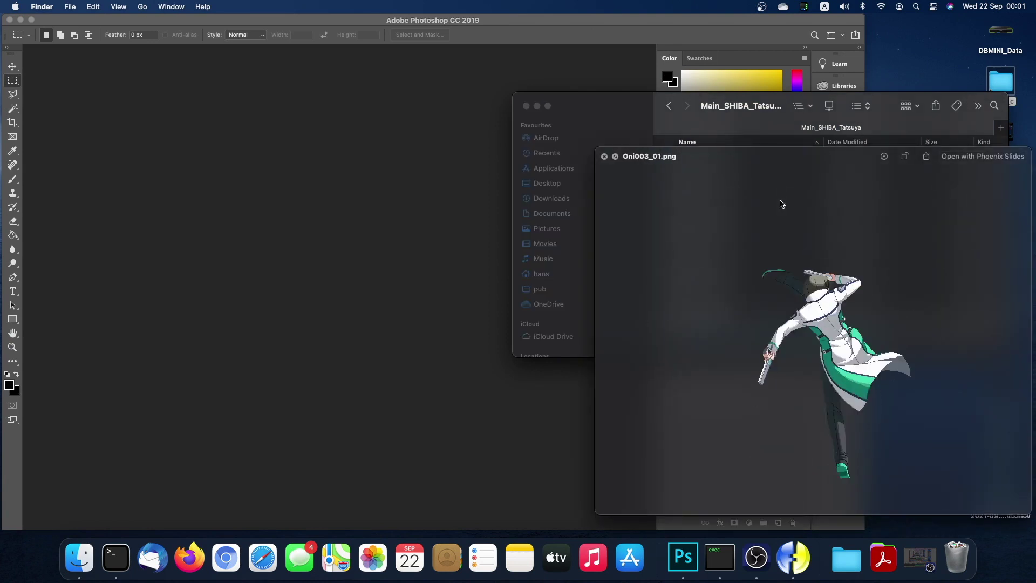
{"action": "key", "text": "Down"}
{"action": "key", "text": "Down"}
{"action": "key", "text": "Down"}
{"action": "key", "text": "Down"}
{"action": "key", "text": "Down"}
{"action": "key", "text": "Down"}
{"action": "key", "text": "Down"}
{"action": "key", "text": "Down"}
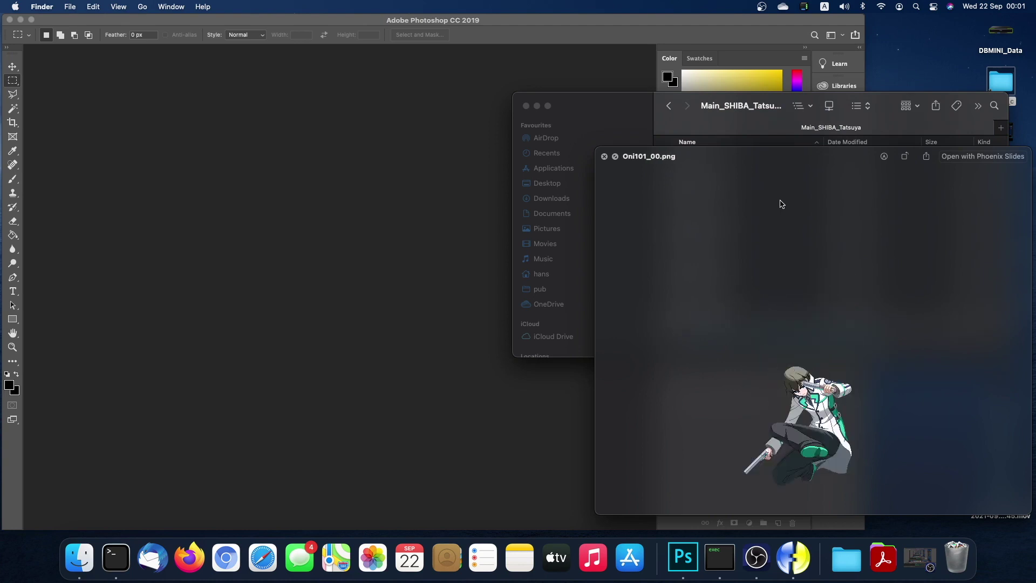
{"action": "key", "text": "Down"}
{"action": "key", "text": "Down"}
{"action": "key", "text": "Down"}
{"action": "key", "text": "Down"}
{"action": "key", "text": "Down"}
{"action": "key", "text": "Down"}
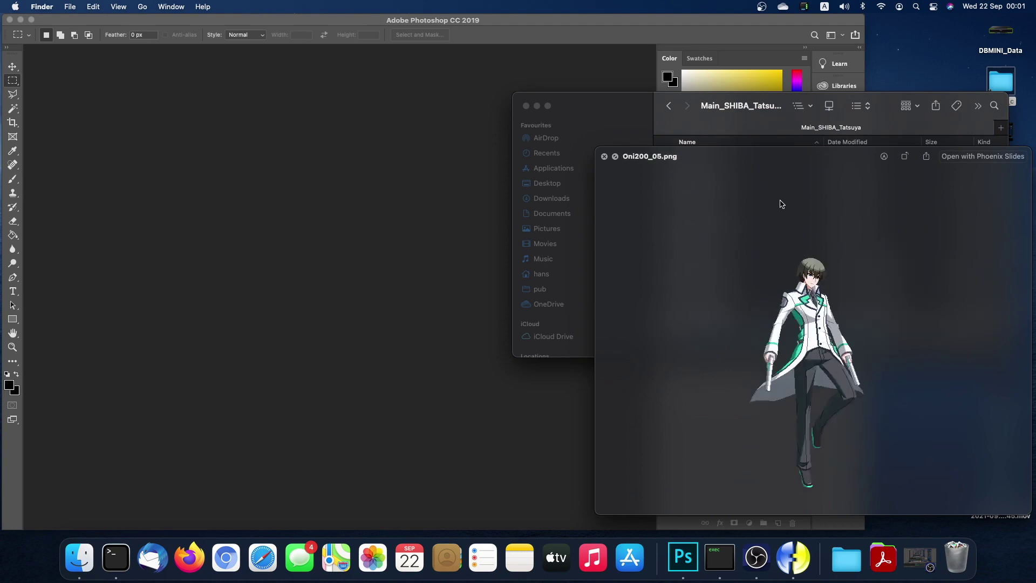
{"action": "key", "text": "space"}
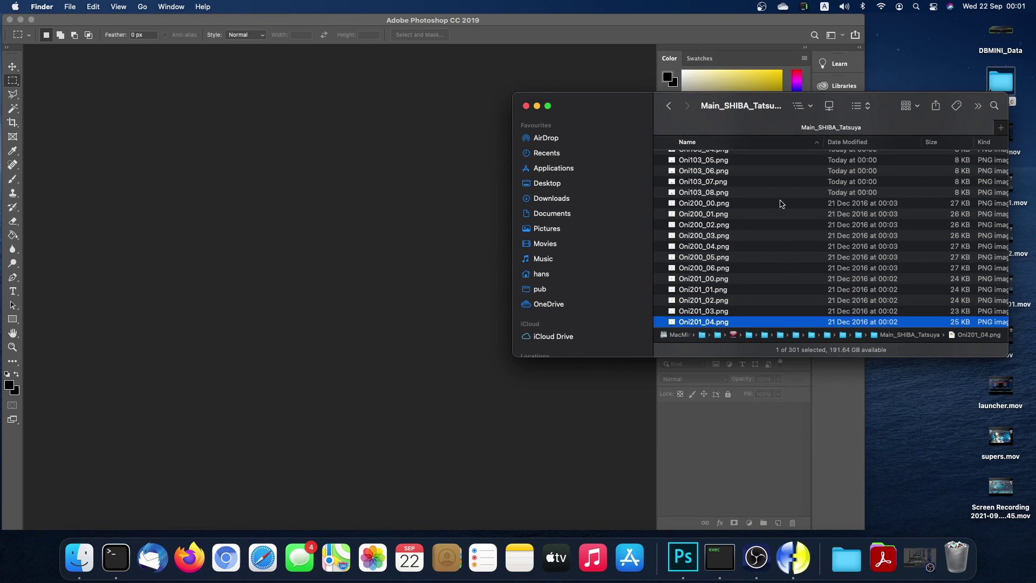
Select Oni200_00.png through Oni508_03.png and drag the 182 files into Photoshop.
{"action": "left_click", "coordinate": [781, 204]}
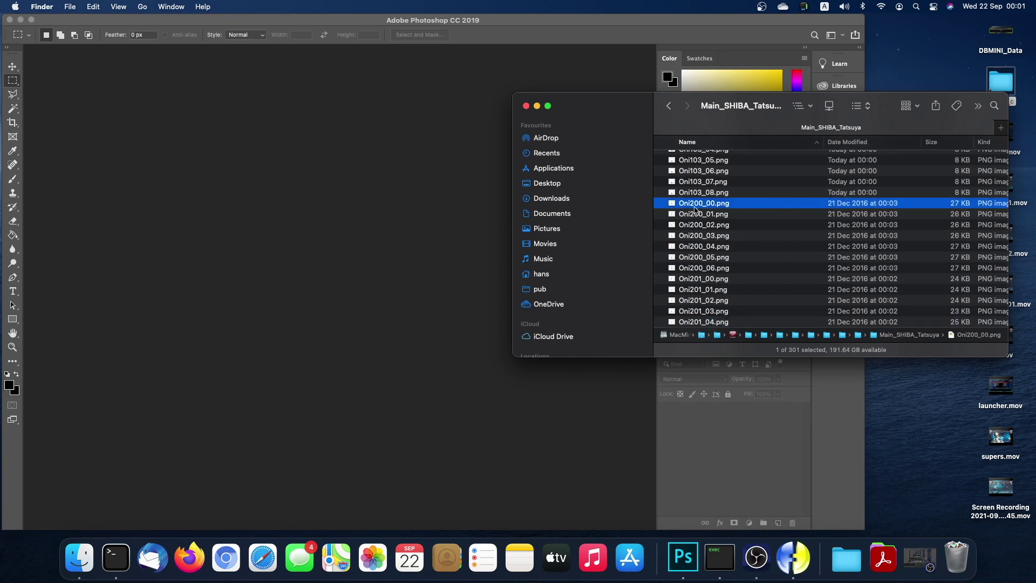
{"action": "scroll", "coordinate": [703, 209], "scroll_direction": "down", "scroll_amount": 15}
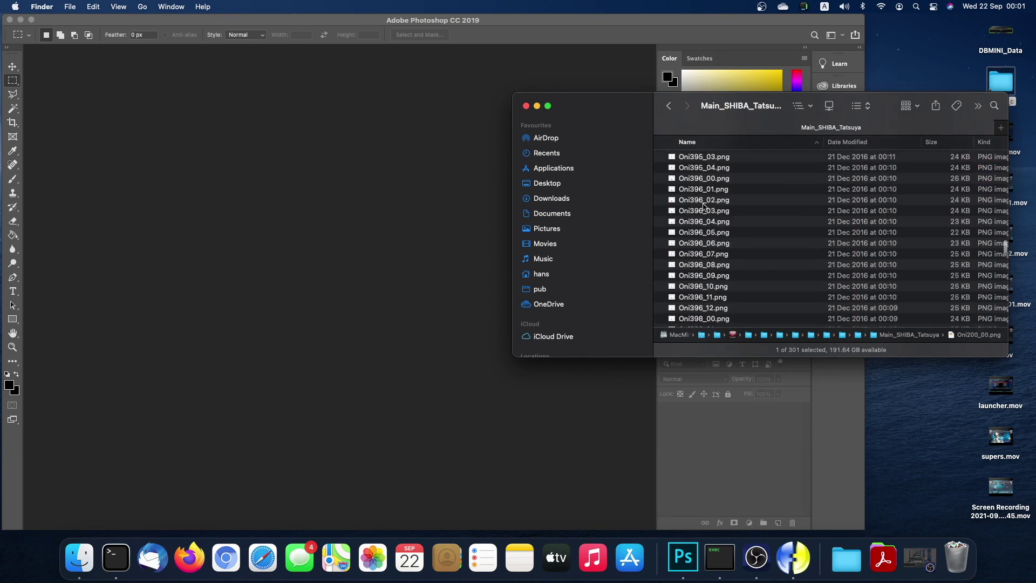
{"action": "scroll", "coordinate": [706, 204], "scroll_direction": "down", "scroll_amount": 10}
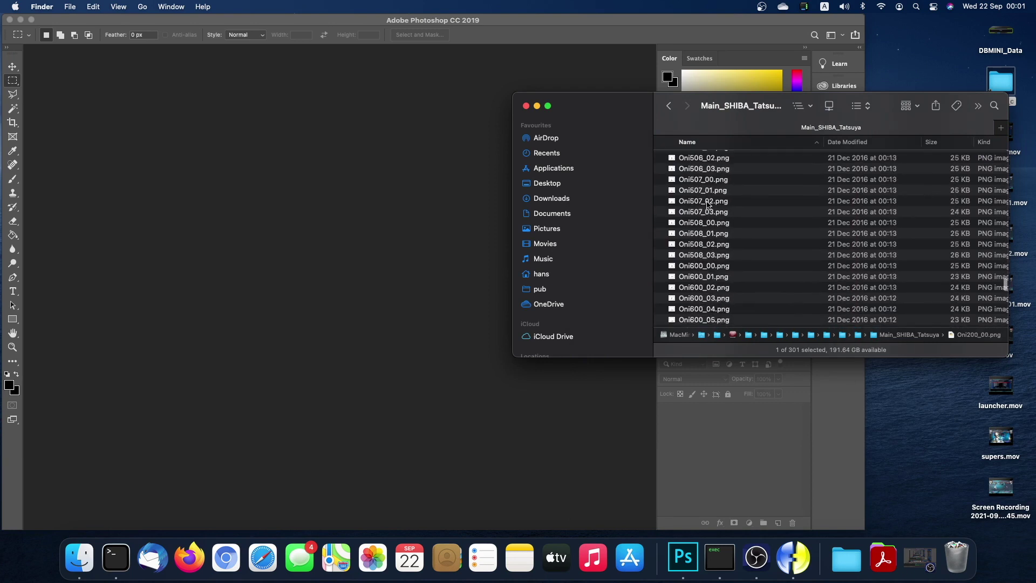
{"action": "left_click", "coordinate": [712, 257], "text": "shift"}
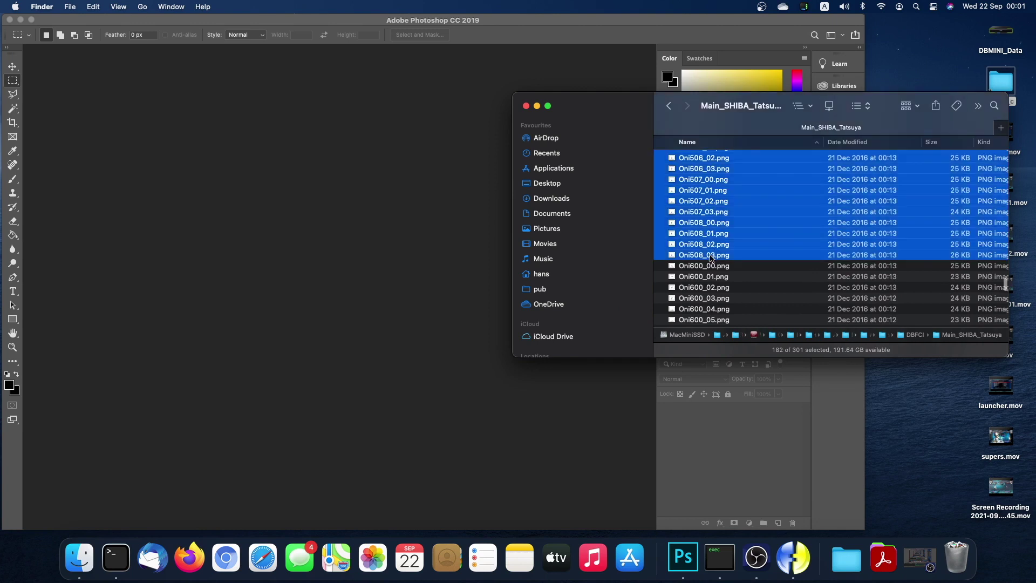
{"action": "mouse_move", "coordinate": [508, 223]}
{"action": "left_mouse_down"}
{"action": "mouse_move", "coordinate": [418, 223]}
{"action": "mouse_move", "coordinate": [504, 234]}
{"action": "left_mouse_up"}
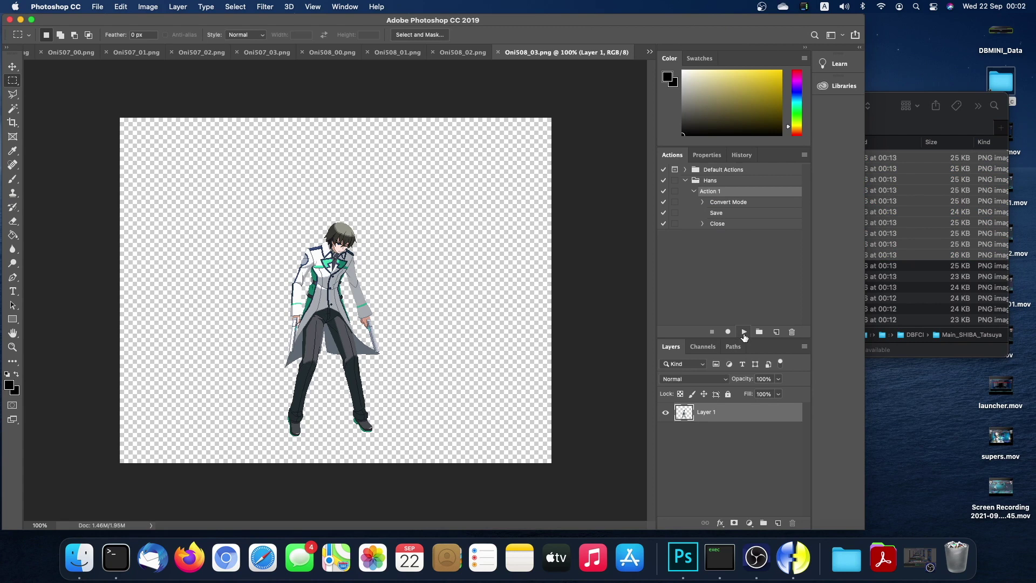
Replay Action 1 on each open sprite from Oni508_03 back through Oni390_08.
{"action": "left_click", "coordinate": [744, 332]}
{"action": "left_click", "coordinate": [745, 332]}
{"action": "left_click", "coordinate": [745, 331]}
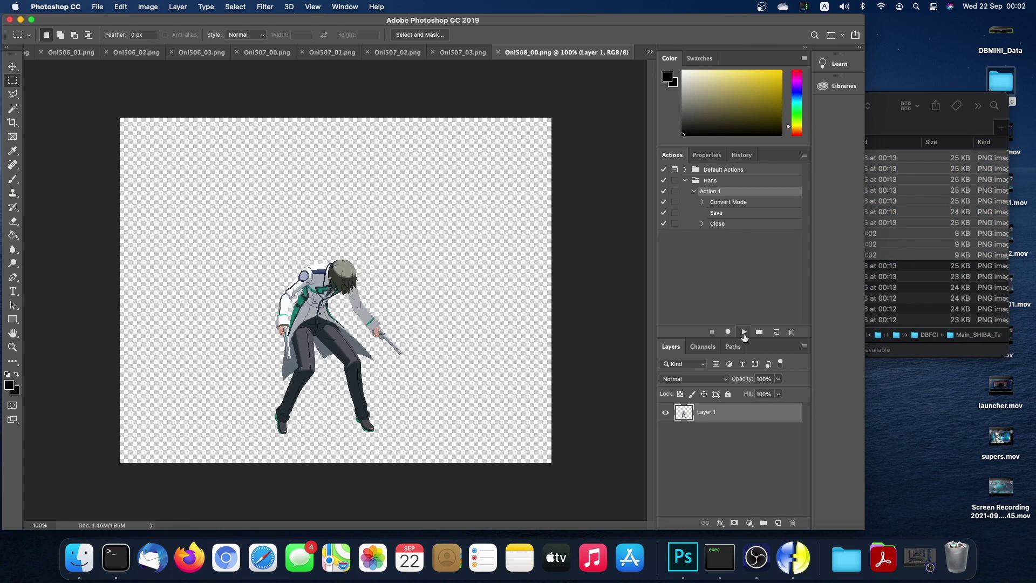
{"action": "left_click", "coordinate": [745, 332]}
{"action": "left_click", "coordinate": [745, 332]}
{"action": "left_click", "coordinate": [744, 332]}
{"action": "left_click", "coordinate": [745, 332]}
{"action": "left_click", "coordinate": [744, 332]}
{"action": "left_click", "coordinate": [744, 332]}
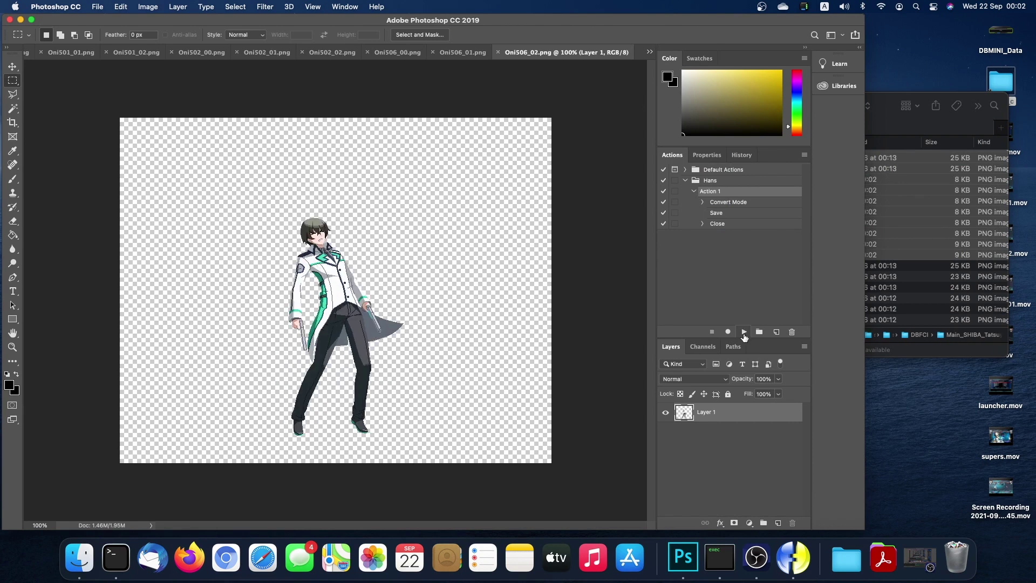
{"action": "left_click", "coordinate": [744, 332]}
{"action": "left_click", "coordinate": [744, 332]}
{"action": "left_click", "coordinate": [745, 332]}
{"action": "left_click", "coordinate": [744, 332]}
{"action": "left_click", "coordinate": [744, 332]}
{"action": "left_click", "coordinate": [745, 332]}
{"action": "left_click", "coordinate": [744, 332]}
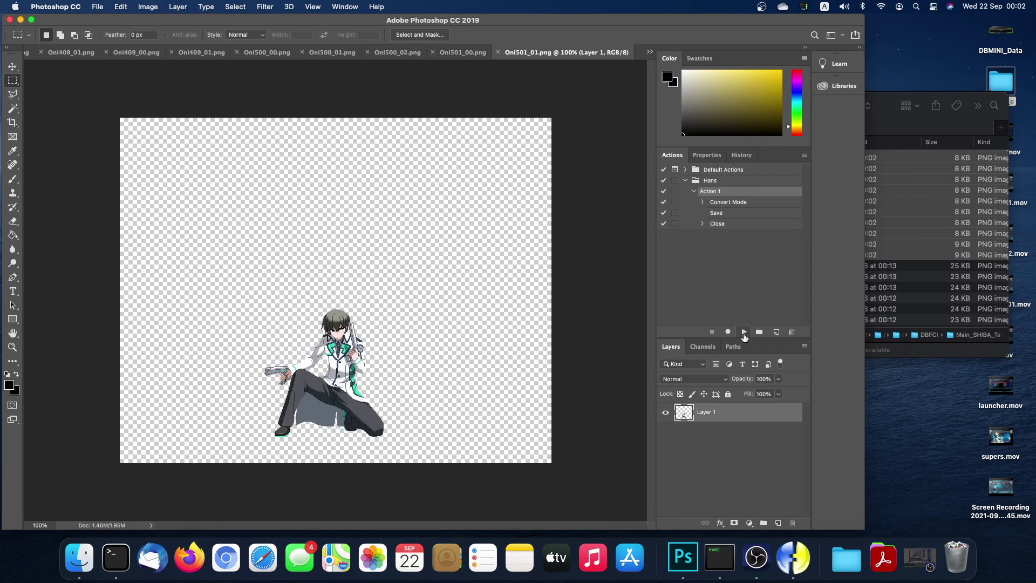
{"action": "left_click", "coordinate": [744, 332]}
{"action": "left_click", "coordinate": [744, 332]}
{"action": "left_click", "coordinate": [745, 332]}
{"action": "left_click", "coordinate": [744, 332]}
{"action": "left_click", "coordinate": [744, 332]}
{"action": "left_click", "coordinate": [745, 332]}
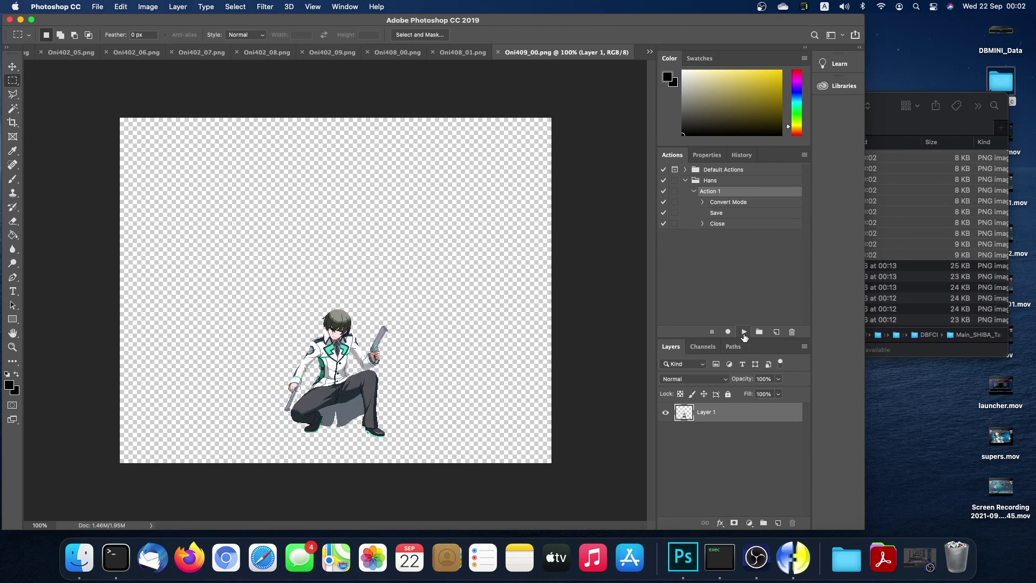
{"action": "left_click", "coordinate": [745, 332]}
{"action": "left_click", "coordinate": [745, 332]}
{"action": "left_click", "coordinate": [744, 332]}
{"action": "left_click", "coordinate": [745, 332]}
{"action": "left_click", "coordinate": [744, 332]}
{"action": "left_click", "coordinate": [745, 332]}
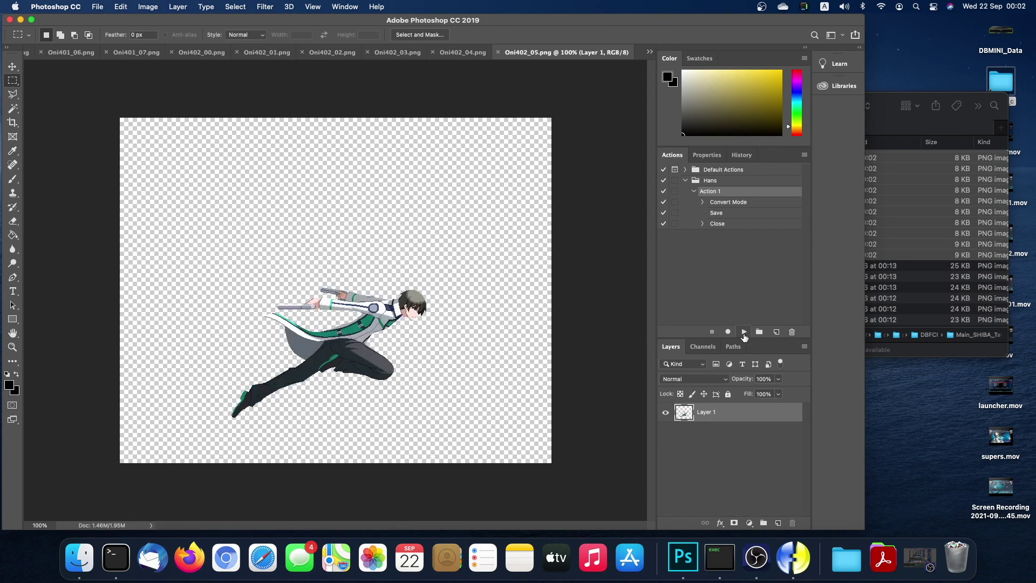
{"action": "left_click", "coordinate": [744, 332]}
{"action": "left_click", "coordinate": [745, 332]}
{"action": "left_click", "coordinate": [745, 332]}
{"action": "left_click", "coordinate": [744, 332]}
{"action": "left_click", "coordinate": [744, 332]}
{"action": "left_click", "coordinate": [744, 332]}
{"action": "left_click", "coordinate": [744, 332]}
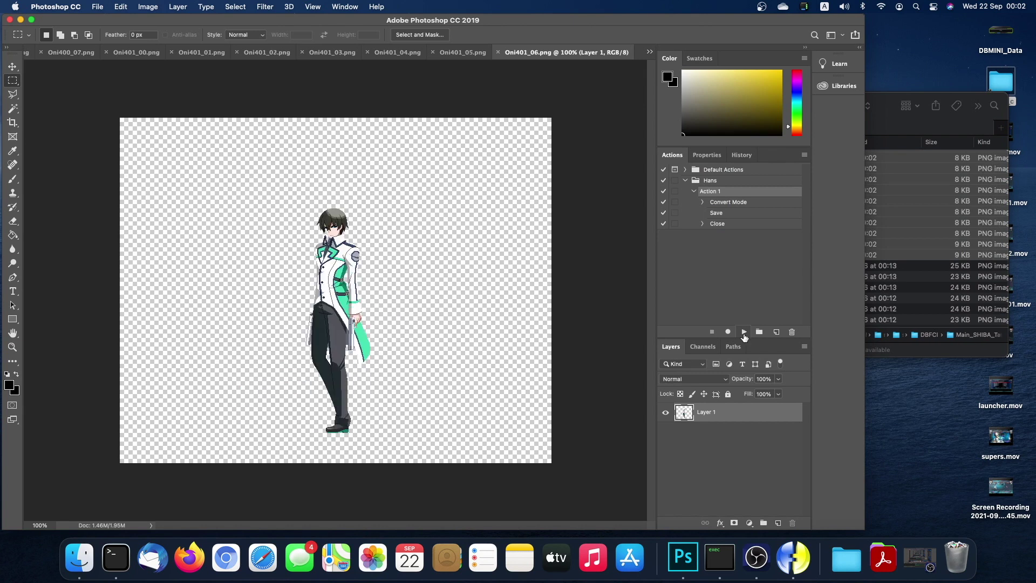
{"action": "left_click", "coordinate": [745, 332]}
{"action": "left_click", "coordinate": [744, 332]}
{"action": "left_click", "coordinate": [745, 332]}
{"action": "left_click", "coordinate": [745, 332]}
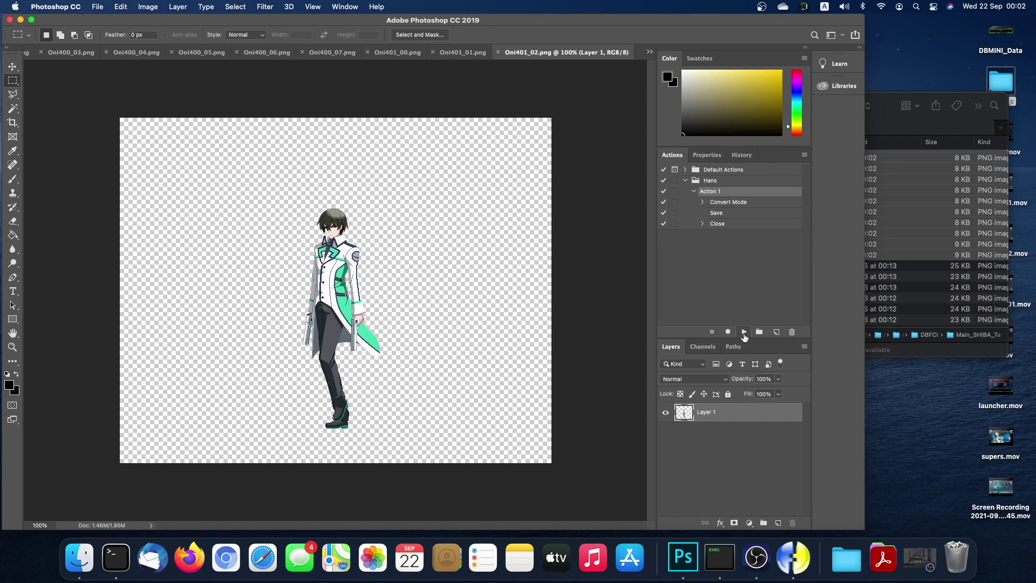
{"action": "left_click", "coordinate": [744, 332]}
{"action": "left_click", "coordinate": [744, 332]}
{"action": "left_click", "coordinate": [744, 332]}
{"action": "left_click", "coordinate": [745, 332]}
{"action": "left_click", "coordinate": [744, 332]}
{"action": "left_click", "coordinate": [744, 332]}
{"action": "left_click", "coordinate": [745, 332]}
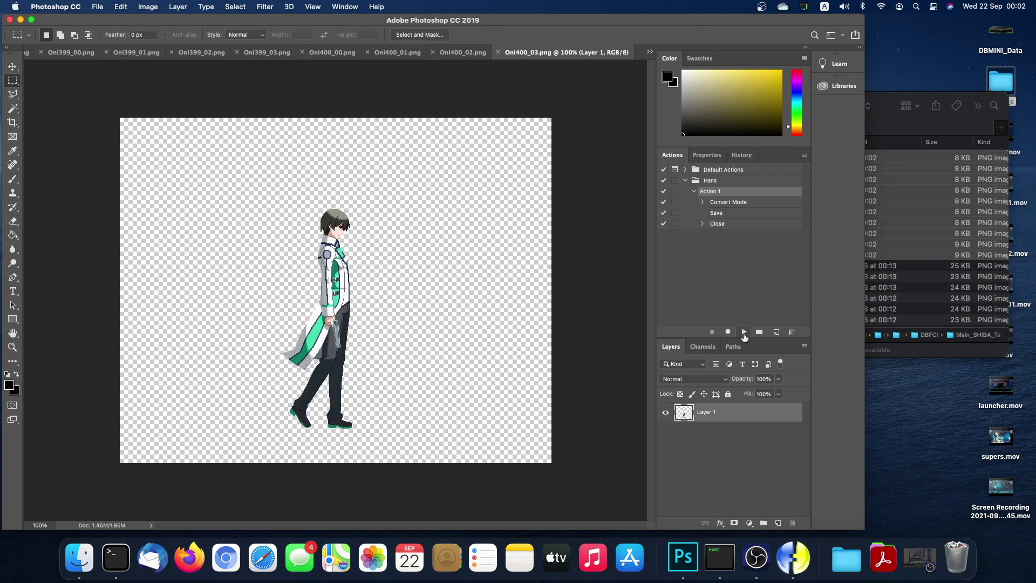
{"action": "left_click", "coordinate": [744, 332]}
{"action": "left_click", "coordinate": [745, 332]}
{"action": "left_click", "coordinate": [744, 332]}
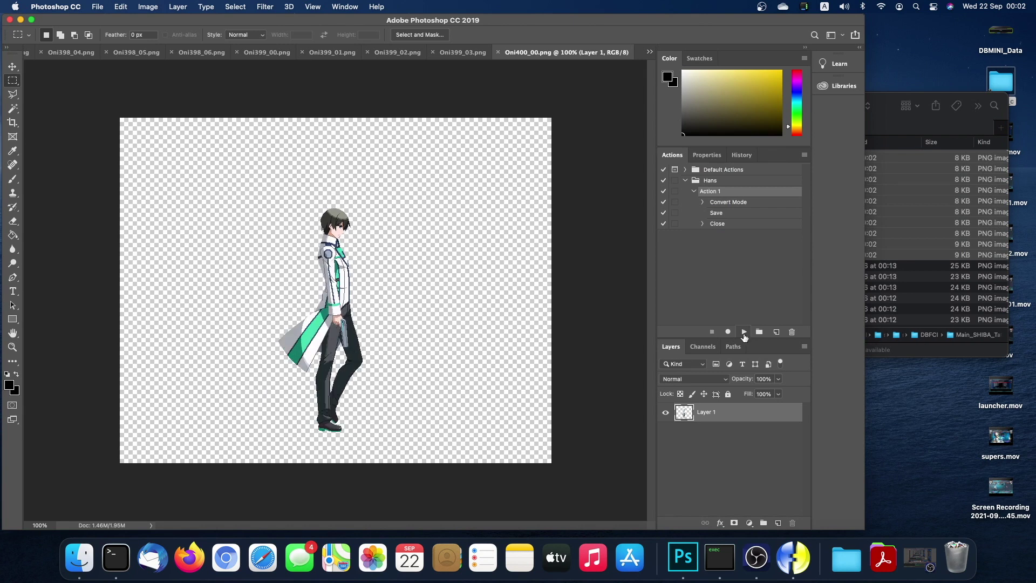
{"action": "left_click", "coordinate": [744, 332]}
{"action": "left_click", "coordinate": [744, 332]}
{"action": "left_click", "coordinate": [744, 332]}
{"action": "left_click", "coordinate": [745, 332]}
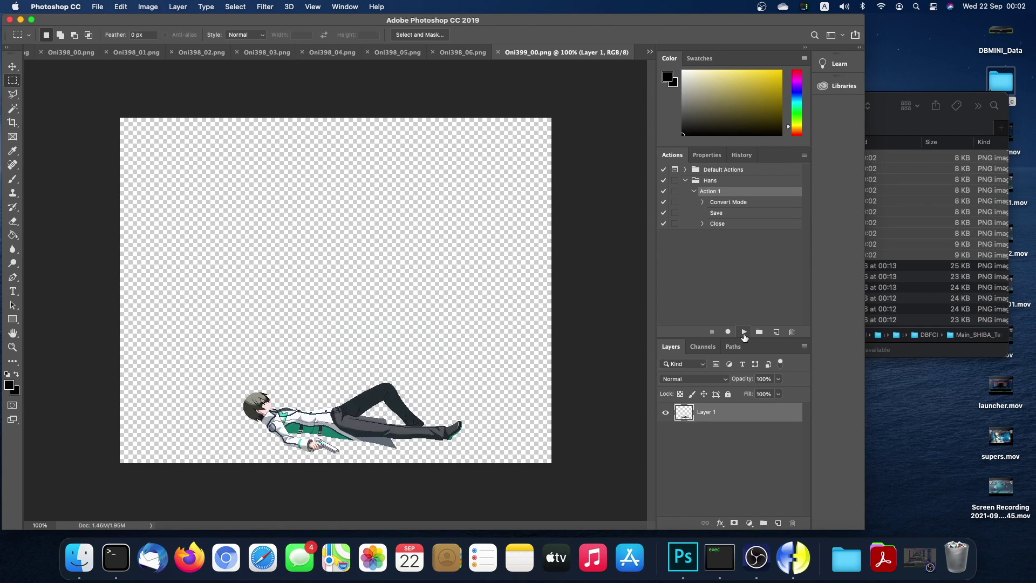
{"action": "left_click", "coordinate": [744, 332]}
{"action": "left_click", "coordinate": [744, 332]}
{"action": "left_click", "coordinate": [745, 332]}
{"action": "left_click", "coordinate": [744, 332]}
{"action": "left_click", "coordinate": [744, 332]}
{"action": "left_click", "coordinate": [745, 332]}
{"action": "left_click", "coordinate": [744, 332]}
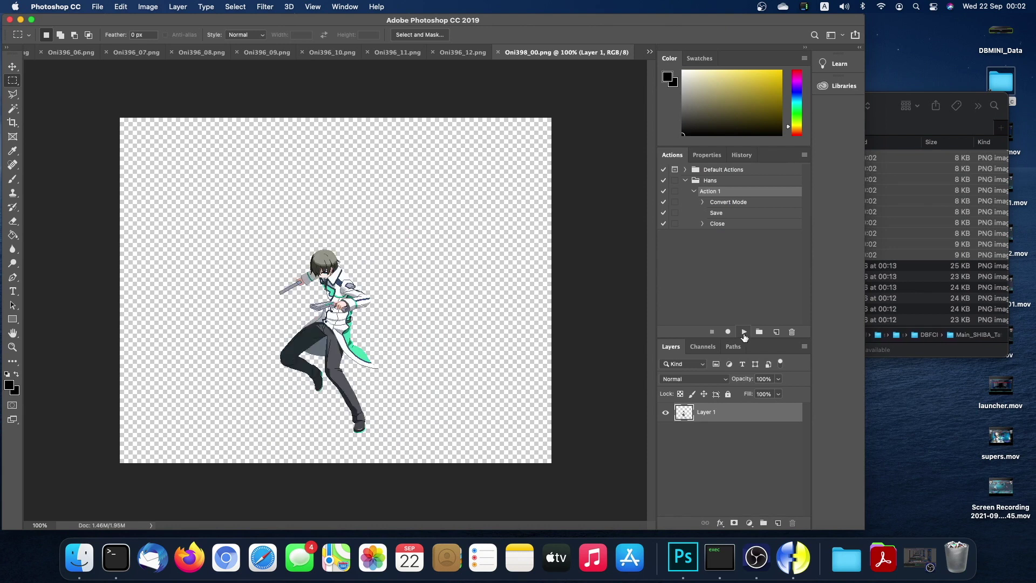
{"action": "left_click", "coordinate": [744, 332]}
{"action": "left_click", "coordinate": [744, 332]}
{"action": "left_click", "coordinate": [745, 332]}
{"action": "left_click", "coordinate": [745, 332]}
{"action": "left_click", "coordinate": [744, 332]}
{"action": "left_click", "coordinate": [745, 332]}
{"action": "left_click", "coordinate": [744, 332]}
{"action": "left_click", "coordinate": [744, 332]}
{"action": "left_click", "coordinate": [745, 332]}
{"action": "left_click", "coordinate": [744, 332]}
{"action": "left_click", "coordinate": [744, 332]}
{"action": "left_click", "coordinate": [745, 332]}
{"action": "left_click", "coordinate": [745, 332]}
{"action": "left_click", "coordinate": [744, 332]}
{"action": "left_click", "coordinate": [745, 332]}
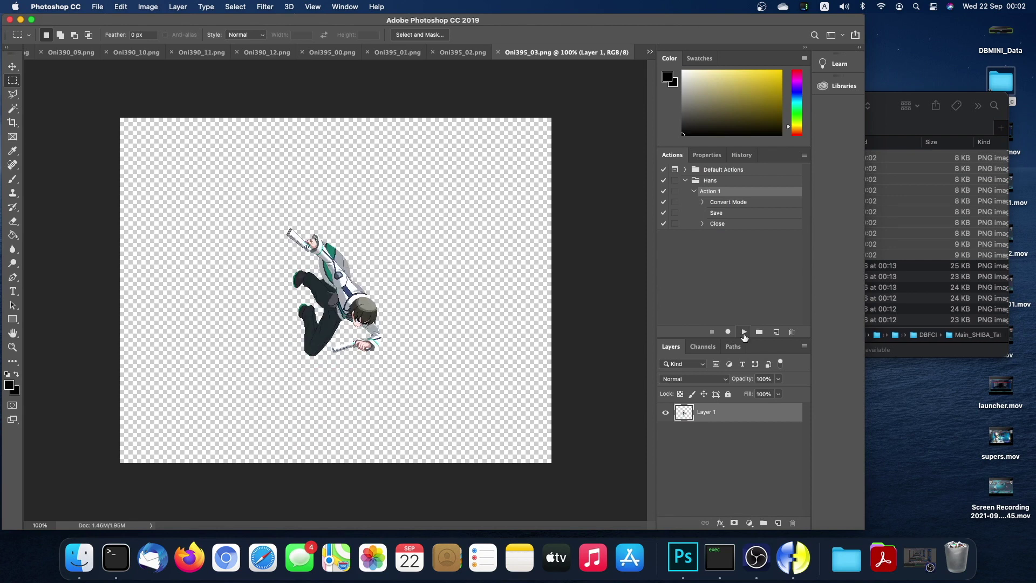
{"action": "left_click", "coordinate": [745, 332]}
{"action": "left_click", "coordinate": [744, 332]}
{"action": "left_click", "coordinate": [744, 332]}
{"action": "left_click", "coordinate": [744, 332]}
{"action": "left_click", "coordinate": [744, 332]}
{"action": "left_click", "coordinate": [745, 332]}
{"action": "left_click", "coordinate": [745, 332]}
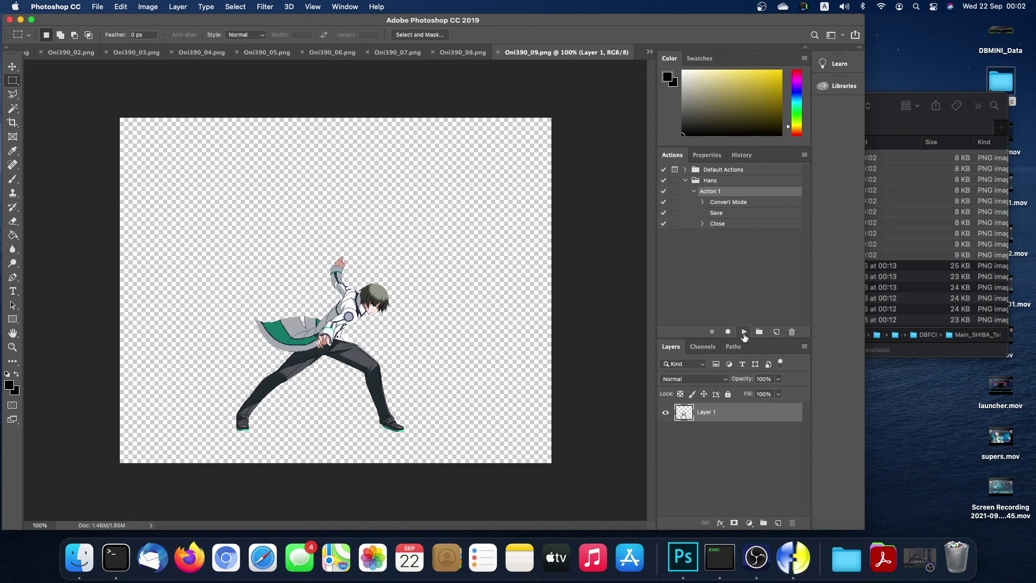
{"action": "left_click", "coordinate": [744, 332]}
{"action": "left_click", "coordinate": [744, 332]}
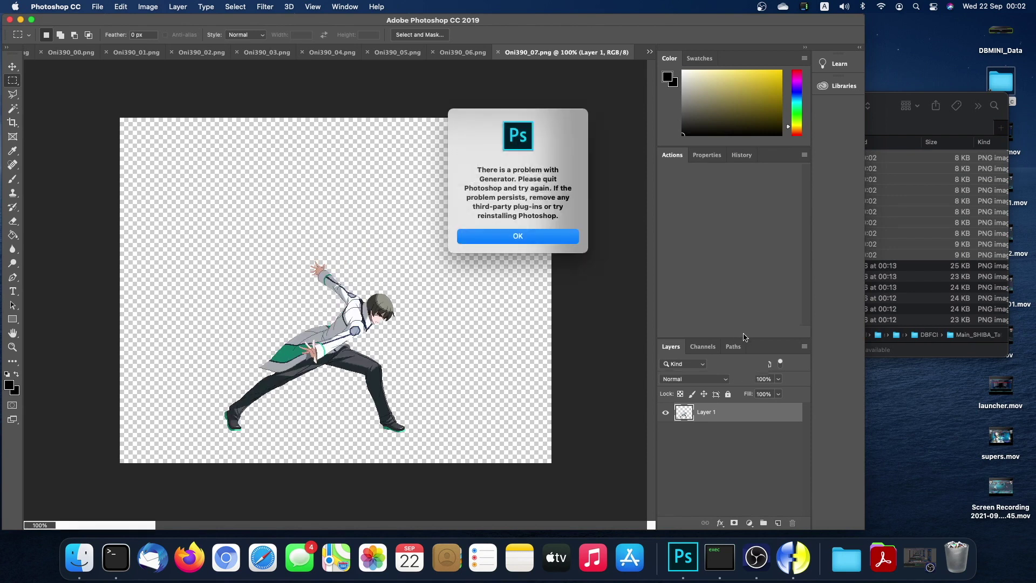
Dismiss the Generator error, then replay Action 1 on each sprite from Oni390 down to Oni200_00.
{"action": "left_click", "coordinate": [527, 238]}
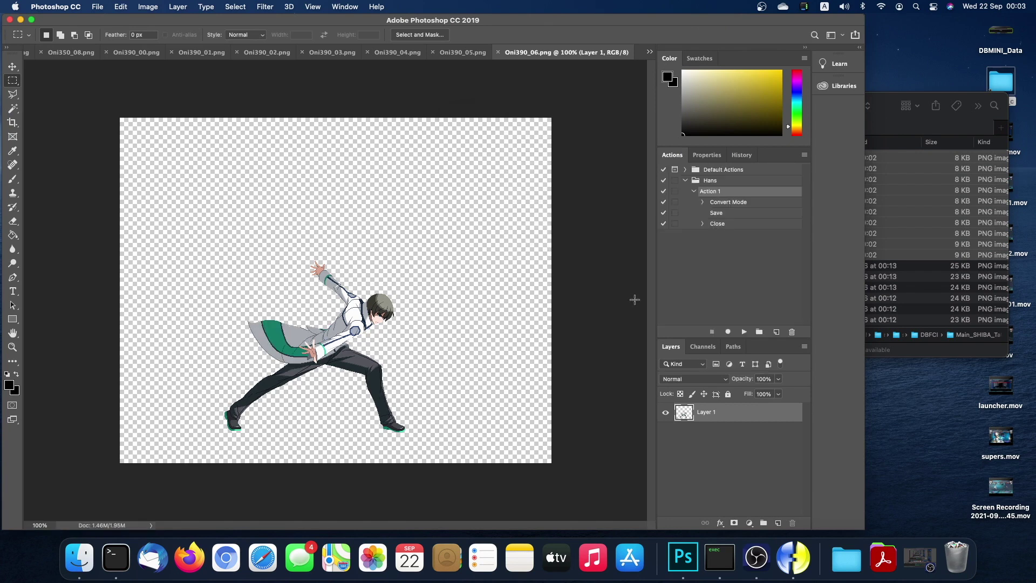
{"action": "left_click", "coordinate": [743, 335]}
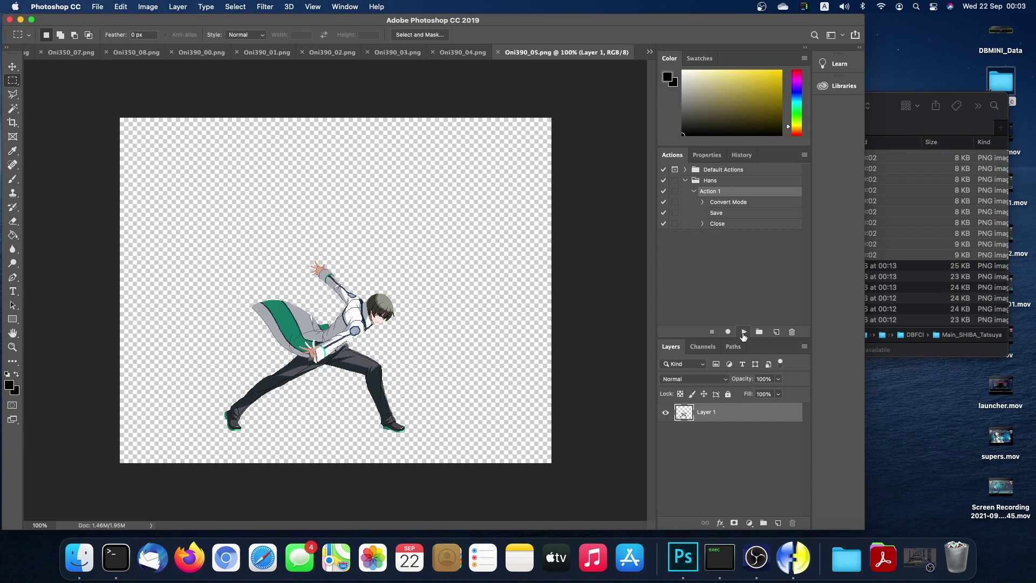
{"action": "left_click", "coordinate": [744, 335]}
{"action": "left_click", "coordinate": [744, 335]}
{"action": "left_click", "coordinate": [743, 335]}
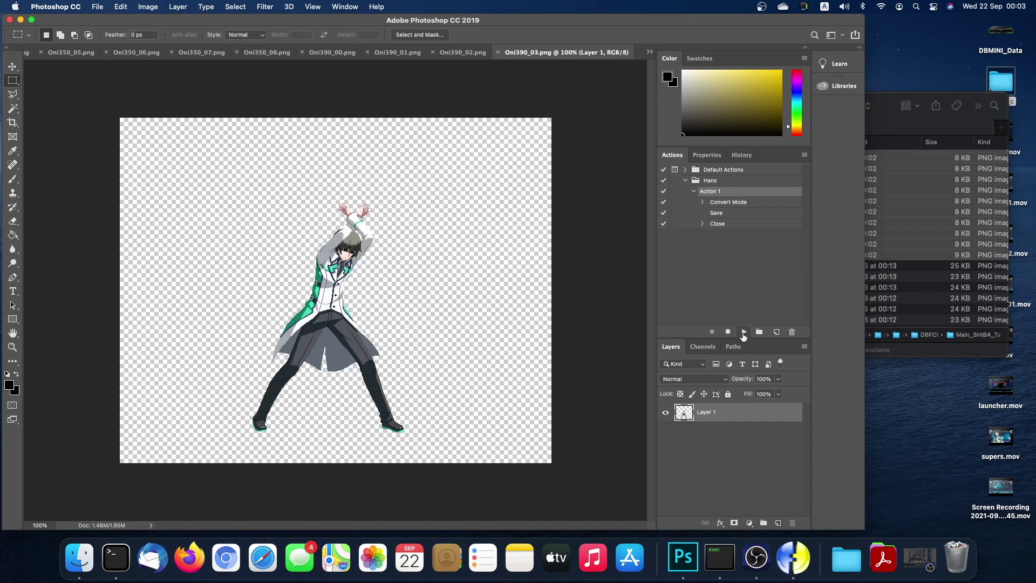
{"action": "left_click", "coordinate": [743, 335]}
{"action": "left_click", "coordinate": [743, 335]}
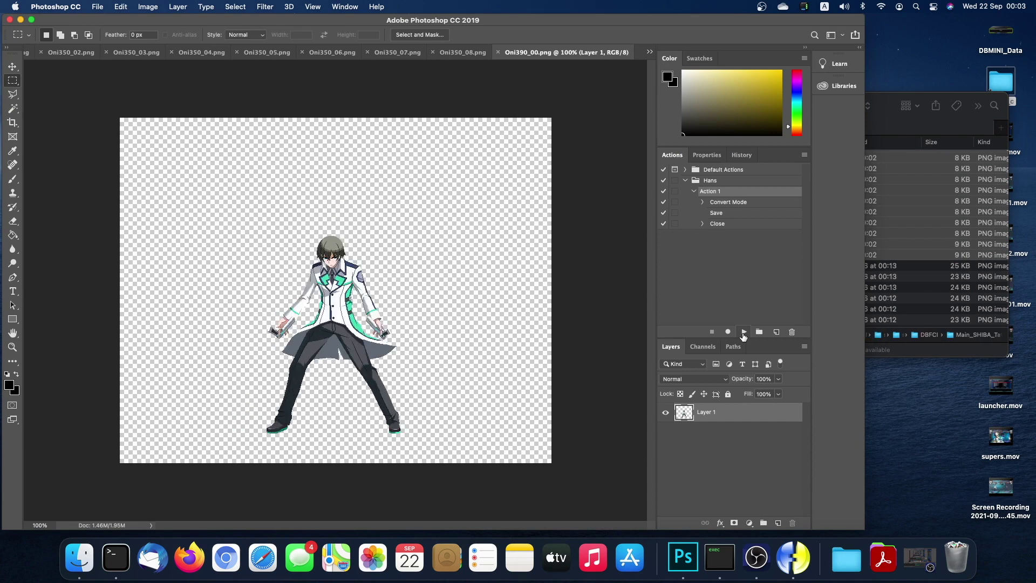
{"action": "left_click", "coordinate": [744, 334]}
{"action": "left_click", "coordinate": [743, 335]}
{"action": "left_click", "coordinate": [744, 332]}
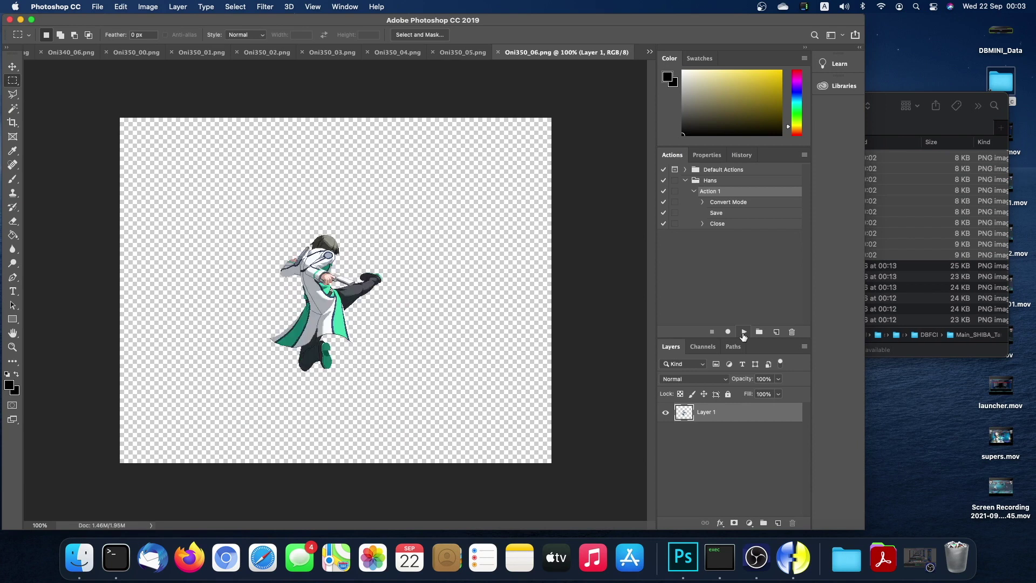
{"action": "left_click", "coordinate": [744, 332]}
{"action": "left_click", "coordinate": [743, 332]}
{"action": "left_click", "coordinate": [744, 332]}
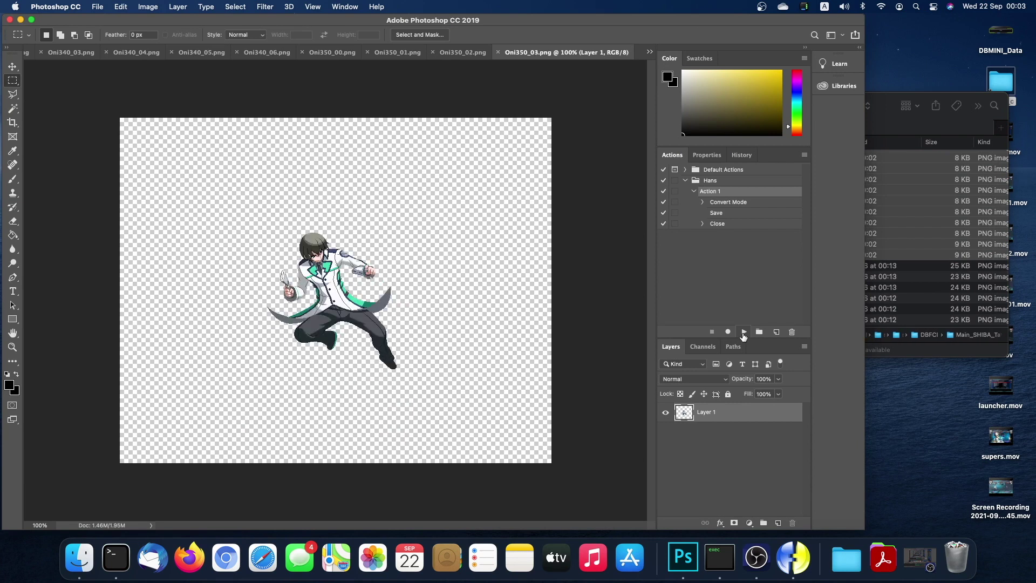
{"action": "left_click", "coordinate": [744, 332]}
{"action": "left_click", "coordinate": [744, 332]}
{"action": "left_click", "coordinate": [744, 332]}
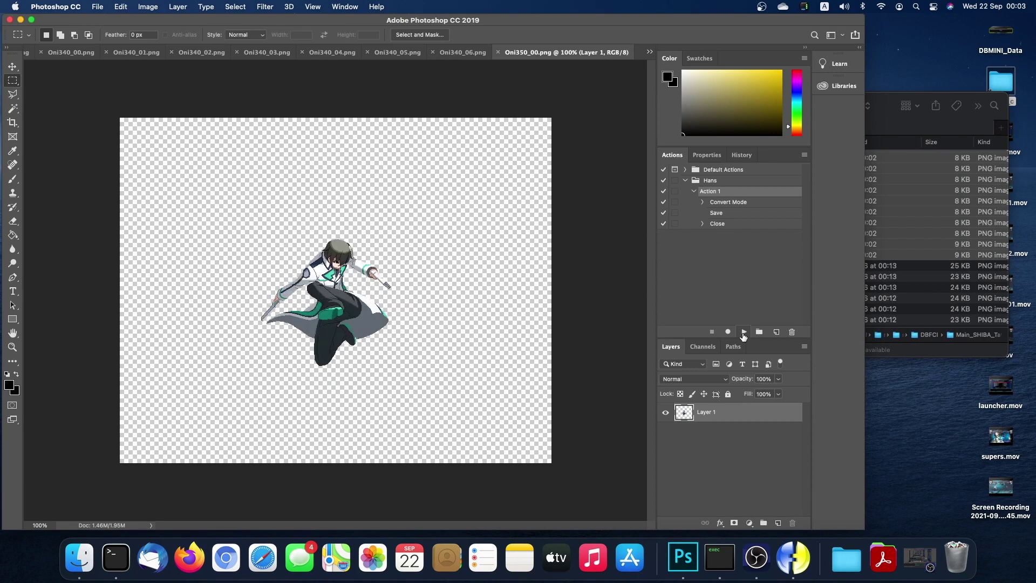
{"action": "left_click", "coordinate": [744, 332]}
{"action": "left_click", "coordinate": [743, 332]}
{"action": "left_click", "coordinate": [743, 332]}
{"action": "left_click", "coordinate": [744, 332]}
{"action": "left_click", "coordinate": [744, 332]}
{"action": "left_click", "coordinate": [743, 332]}
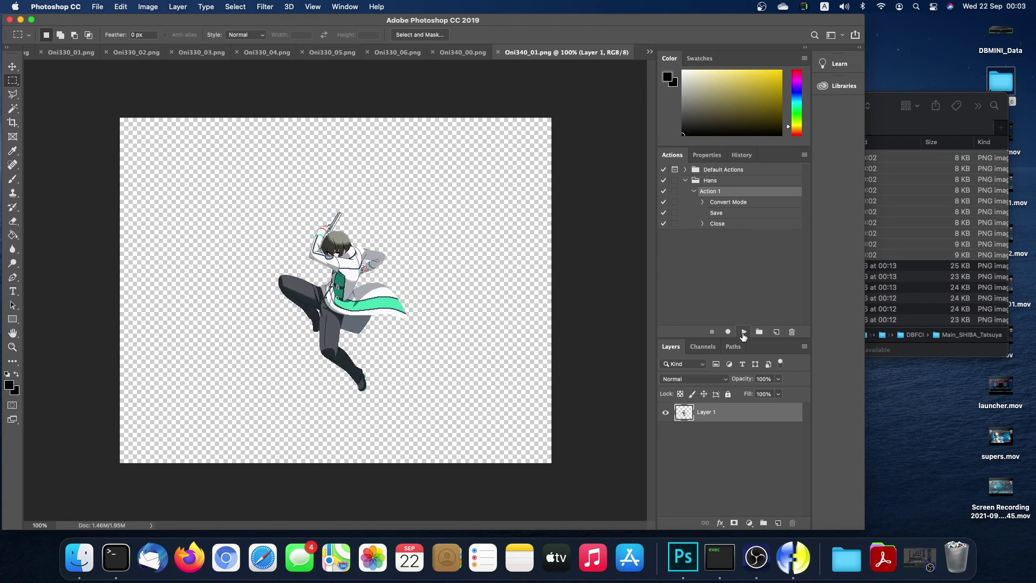
{"action": "left_click", "coordinate": [743, 332]}
{"action": "left_click", "coordinate": [744, 332]}
{"action": "left_click", "coordinate": [744, 332]}
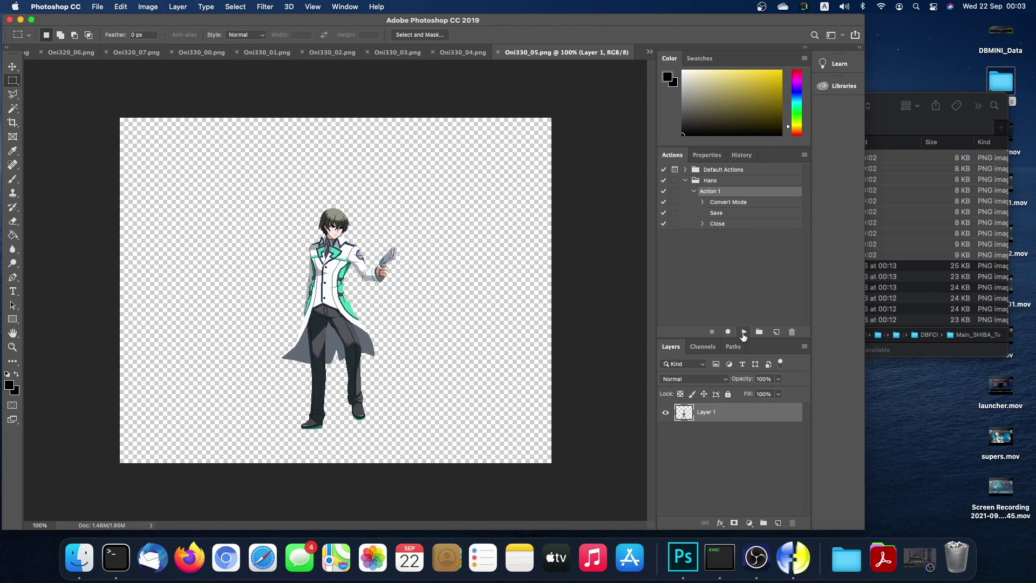
{"action": "left_click", "coordinate": [743, 332]}
{"action": "left_click", "coordinate": [744, 331]}
{"action": "left_click", "coordinate": [743, 332]}
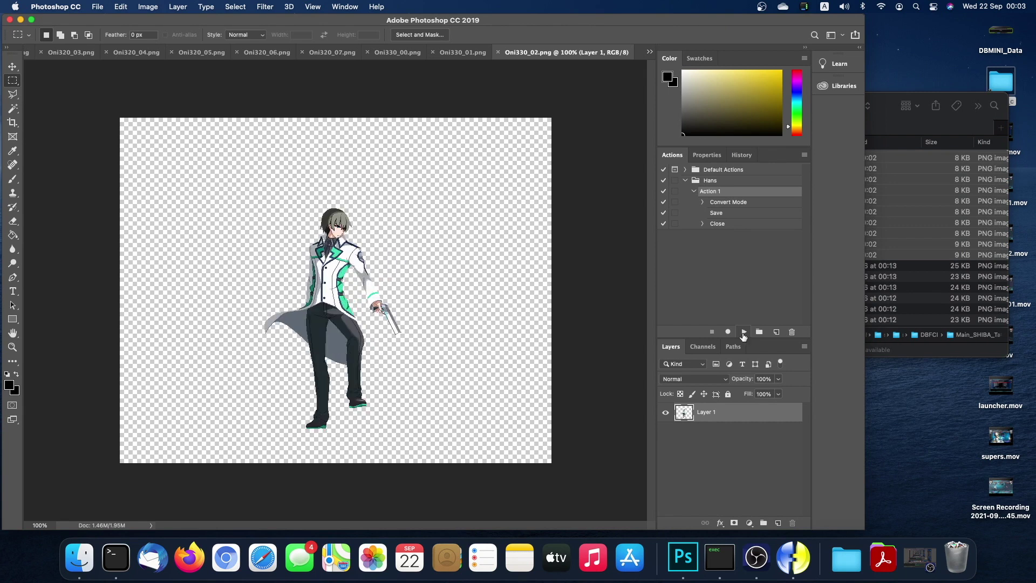
{"action": "left_click", "coordinate": [744, 332]}
{"action": "left_click", "coordinate": [743, 332]}
{"action": "left_click", "coordinate": [744, 332]}
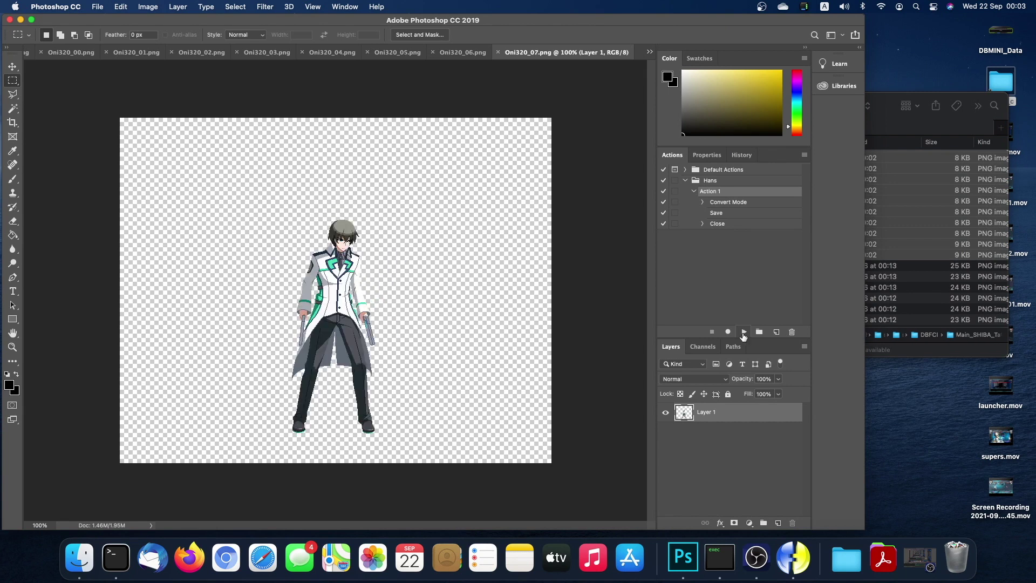
{"action": "left_click", "coordinate": [744, 332]}
{"action": "left_click", "coordinate": [743, 332]}
{"action": "left_click", "coordinate": [744, 332]}
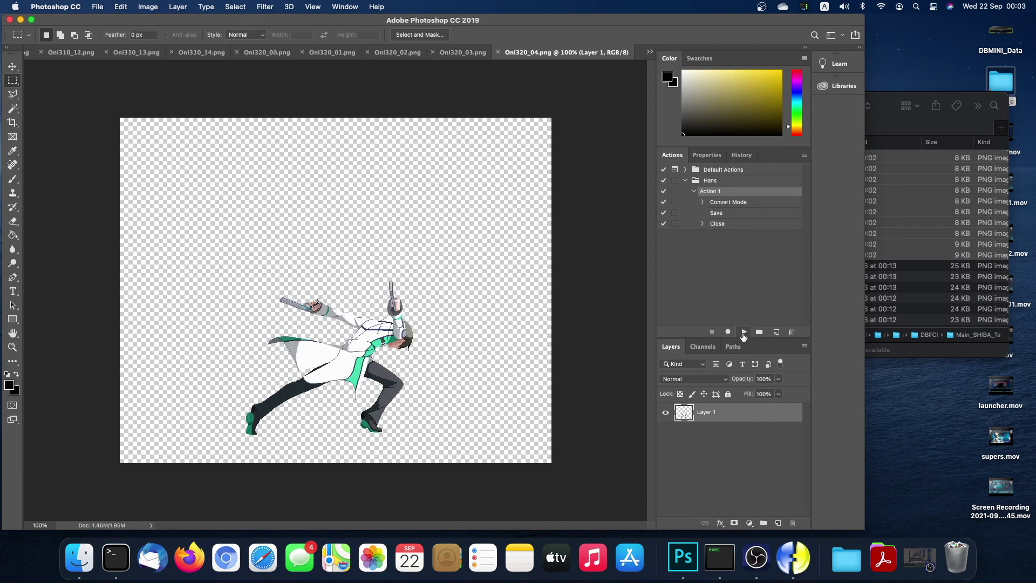
{"action": "left_click", "coordinate": [743, 332]}
{"action": "left_click", "coordinate": [743, 332]}
{"action": "left_click", "coordinate": [743, 332]}
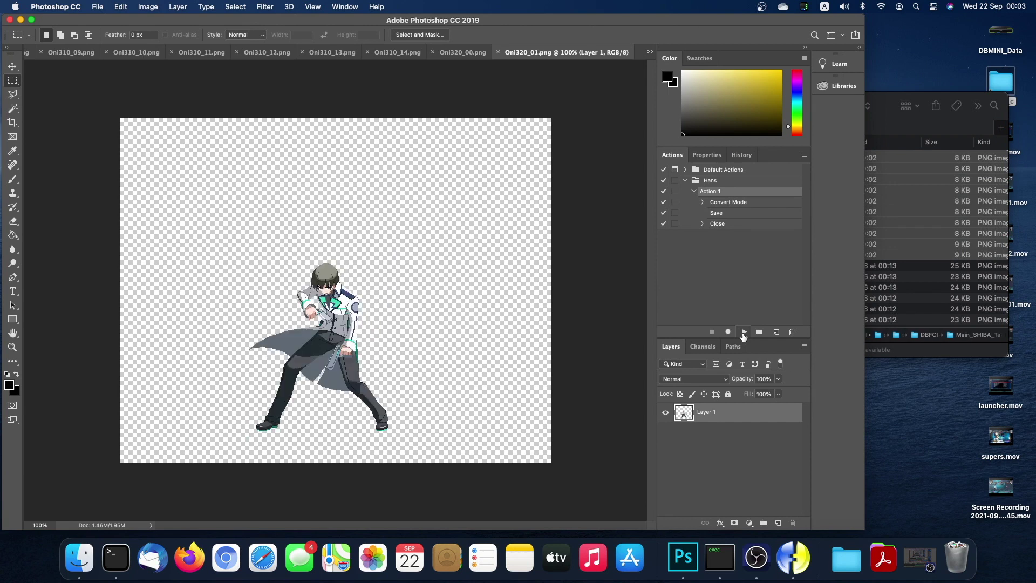
{"action": "left_click", "coordinate": [743, 332]}
{"action": "left_click", "coordinate": [743, 332]}
{"action": "left_click", "coordinate": [743, 332]}
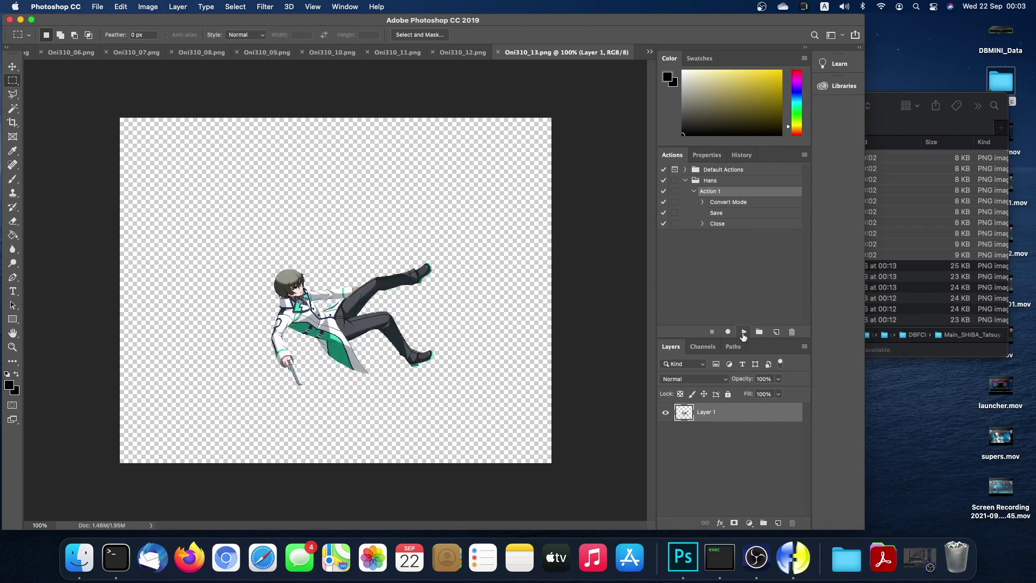
{"action": "left_click", "coordinate": [744, 332]}
{"action": "left_click", "coordinate": [743, 332]}
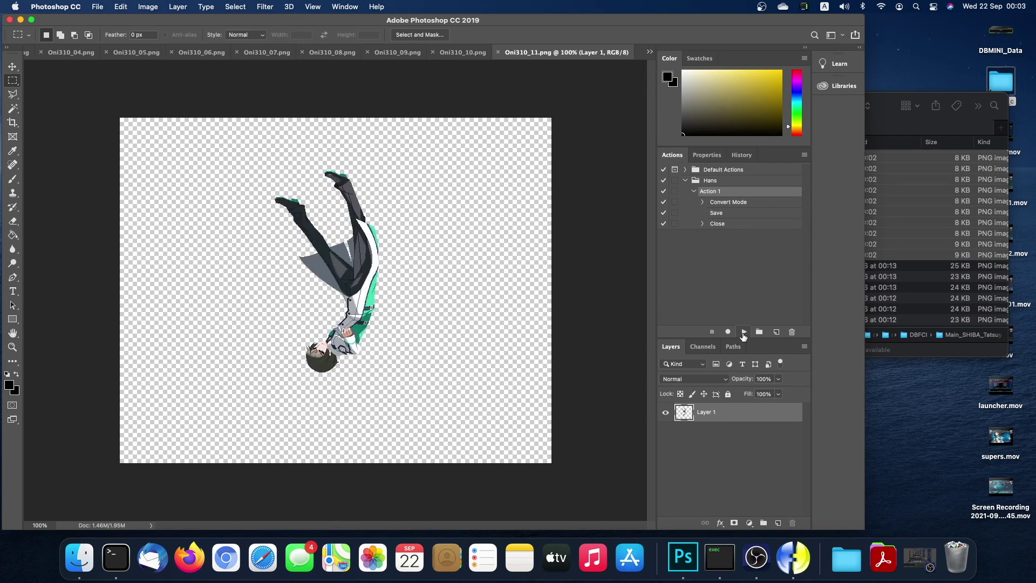
{"action": "left_click", "coordinate": [744, 332]}
{"action": "left_click", "coordinate": [743, 332]}
{"action": "left_click", "coordinate": [743, 332]}
{"action": "left_click", "coordinate": [743, 332]}
{"action": "left_click", "coordinate": [743, 332]}
{"action": "left_click", "coordinate": [743, 332]}
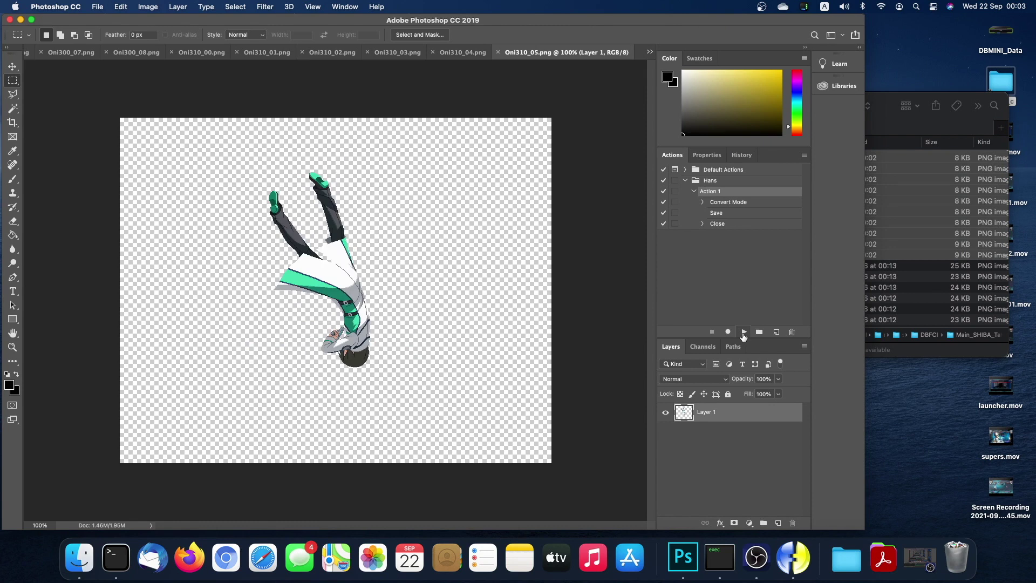
{"action": "left_click", "coordinate": [744, 332]}
{"action": "left_click", "coordinate": [744, 332]}
{"action": "left_click", "coordinate": [743, 332]}
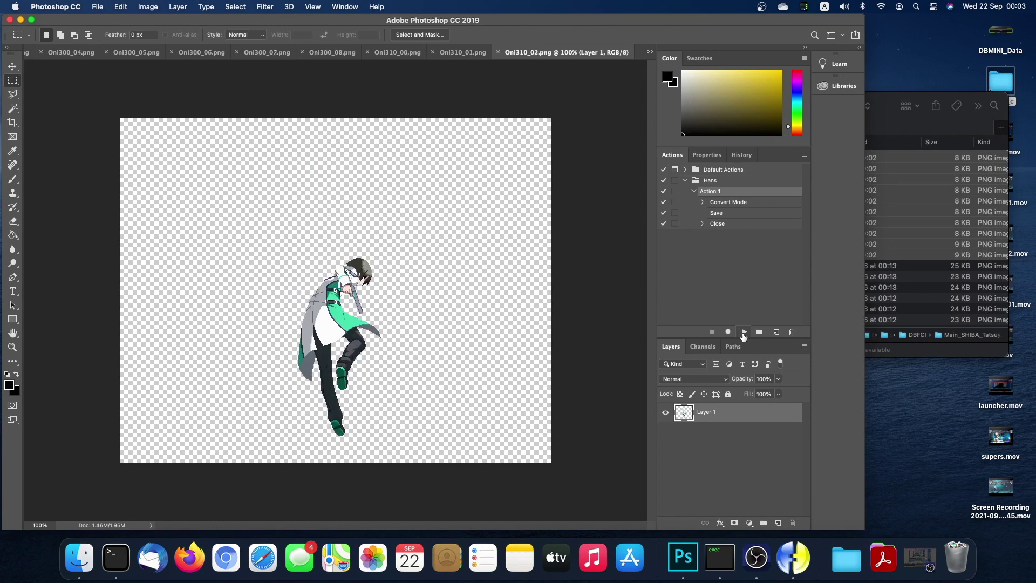
{"action": "left_click", "coordinate": [744, 332]}
{"action": "left_click", "coordinate": [744, 332]}
{"action": "left_click", "coordinate": [743, 332]}
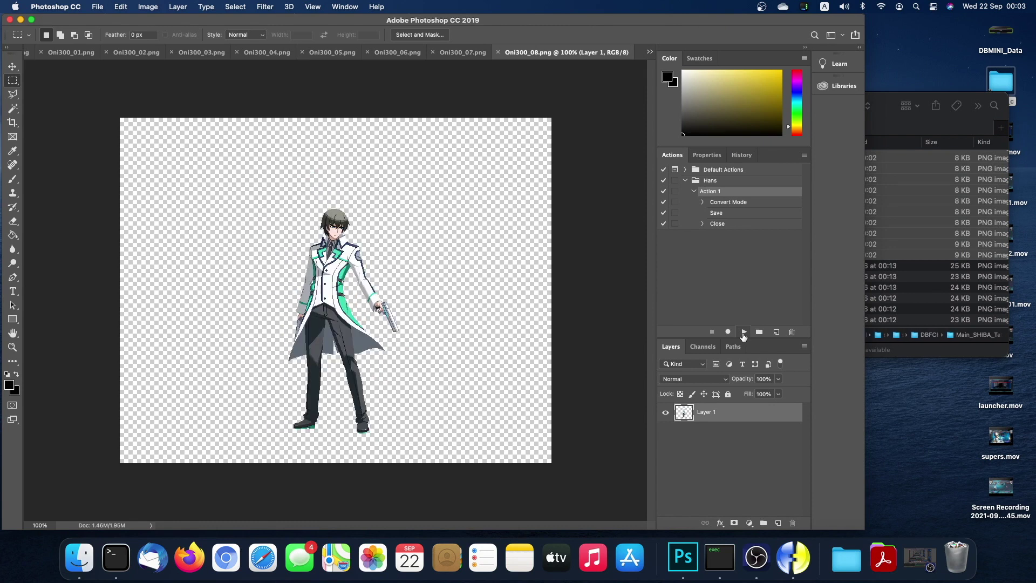
{"action": "left_click", "coordinate": [743, 332]}
{"action": "left_click", "coordinate": [743, 332]}
{"action": "left_click", "coordinate": [744, 332]}
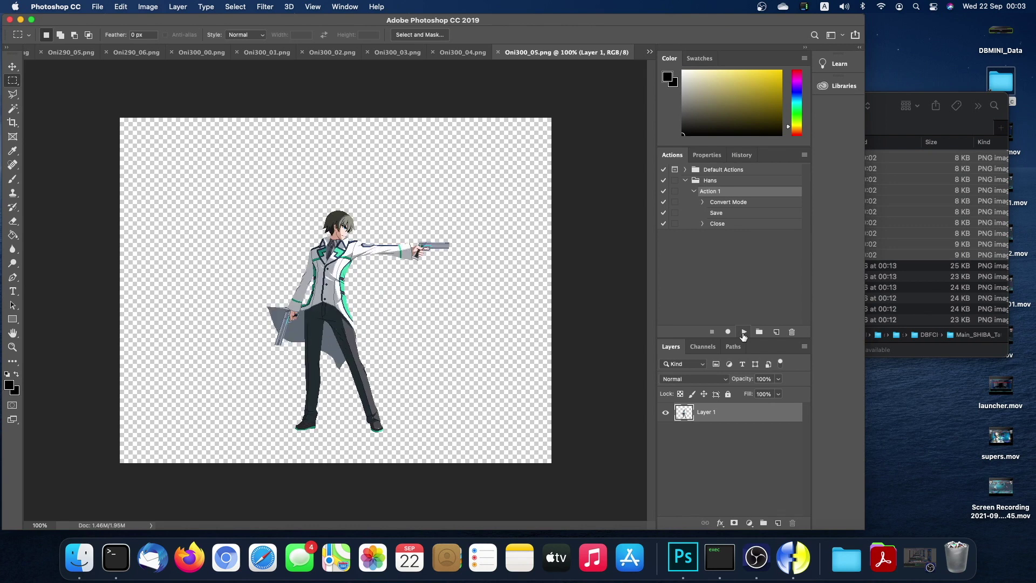
{"action": "left_click", "coordinate": [743, 332]}
{"action": "left_click", "coordinate": [744, 332]}
{"action": "left_click", "coordinate": [743, 332]}
{"action": "left_click", "coordinate": [743, 332]}
{"action": "left_click", "coordinate": [743, 332]}
{"action": "left_click", "coordinate": [744, 332]}
{"action": "left_click", "coordinate": [744, 332]}
{"action": "left_click", "coordinate": [744, 332]}
{"action": "left_click", "coordinate": [744, 332]}
{"action": "left_click", "coordinate": [744, 332]}
{"action": "left_click", "coordinate": [743, 332]}
{"action": "left_click", "coordinate": [743, 332]}
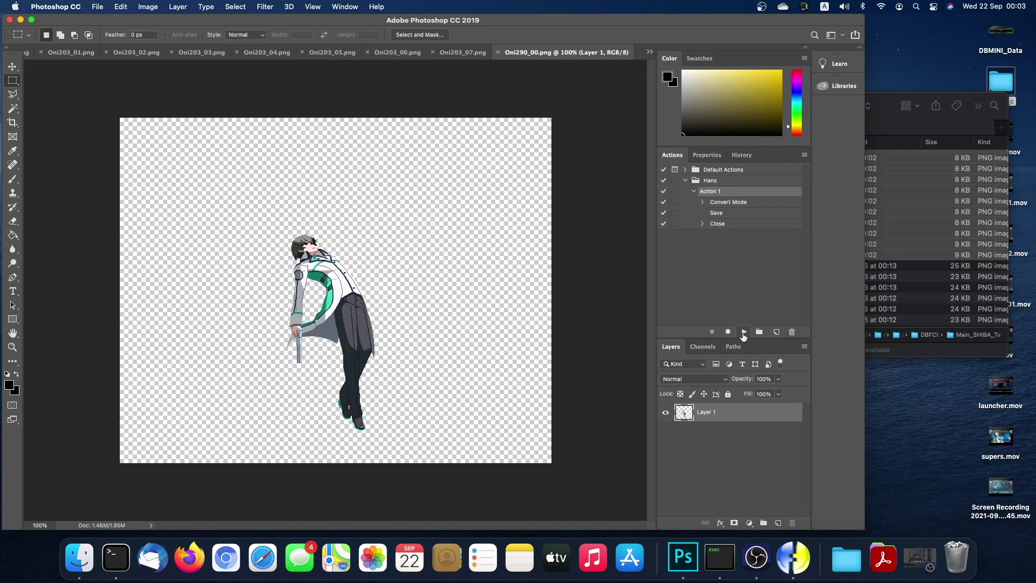
{"action": "left_click", "coordinate": [744, 332]}
{"action": "left_click", "coordinate": [743, 332]}
{"action": "left_click", "coordinate": [744, 331]}
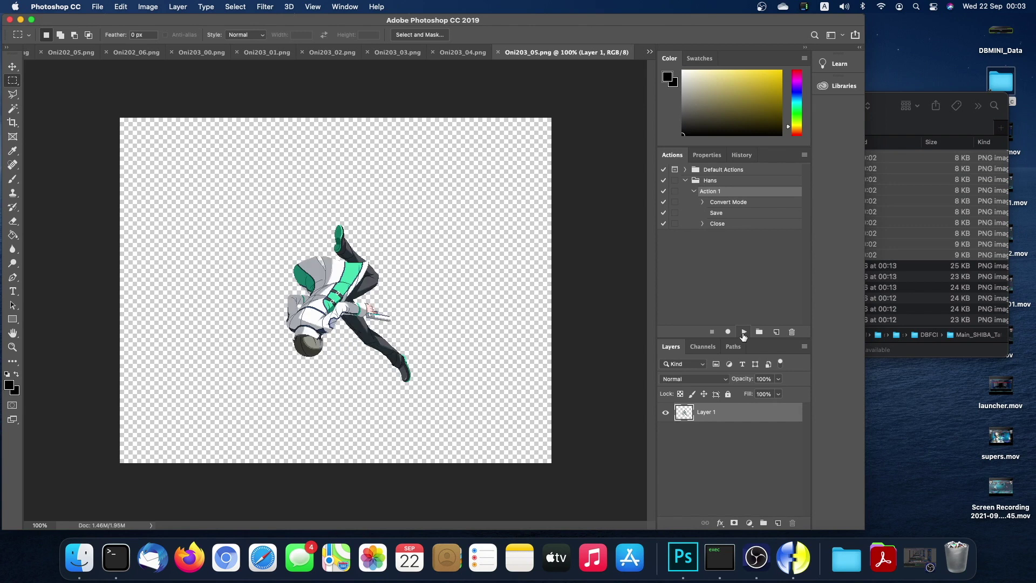
{"action": "left_click", "coordinate": [744, 332]}
{"action": "left_click", "coordinate": [743, 332]}
{"action": "left_click", "coordinate": [743, 332]}
{"action": "left_click", "coordinate": [743, 332]}
{"action": "left_click", "coordinate": [743, 332]}
{"action": "left_click", "coordinate": [743, 332]}
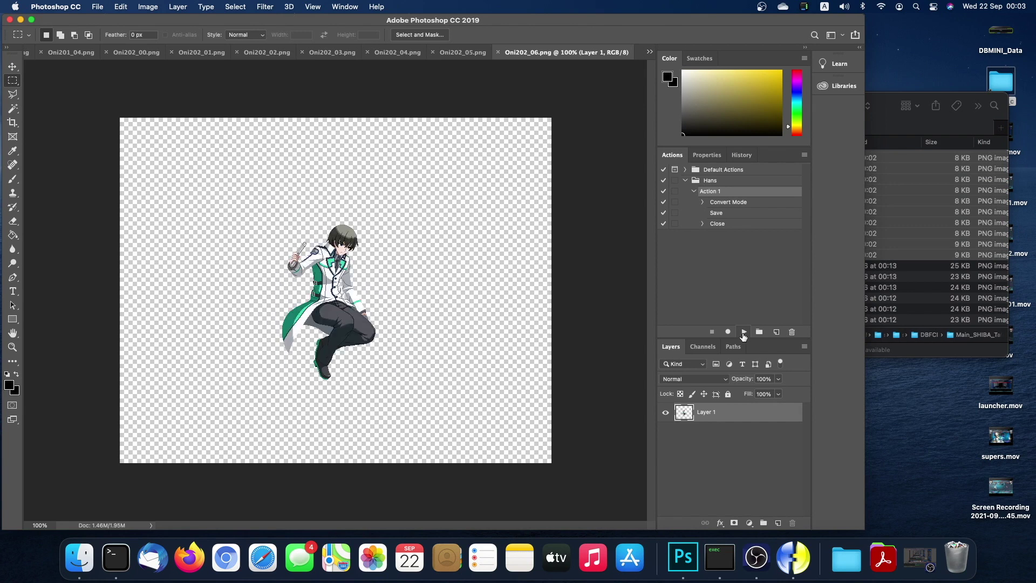
{"action": "left_click", "coordinate": [743, 332]}
{"action": "left_click", "coordinate": [744, 332]}
{"action": "left_click", "coordinate": [744, 332]}
{"action": "left_click", "coordinate": [743, 332]}
{"action": "left_click", "coordinate": [743, 332]}
{"action": "left_click", "coordinate": [743, 332]}
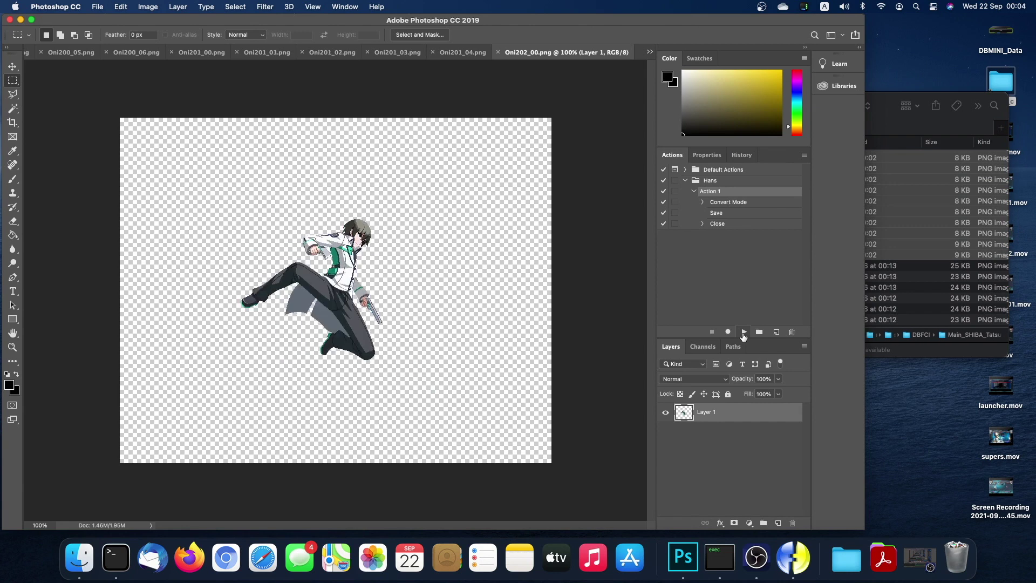
{"action": "left_click", "coordinate": [743, 332]}
{"action": "left_click", "coordinate": [743, 332]}
{"action": "left_click", "coordinate": [744, 332]}
{"action": "left_click", "coordinate": [743, 332]}
{"action": "left_click", "coordinate": [743, 332]}
{"action": "left_click", "coordinate": [743, 332]}
{"action": "left_click", "coordinate": [744, 332]}
{"action": "left_click", "coordinate": [744, 332]}
{"action": "left_click", "coordinate": [743, 332]}
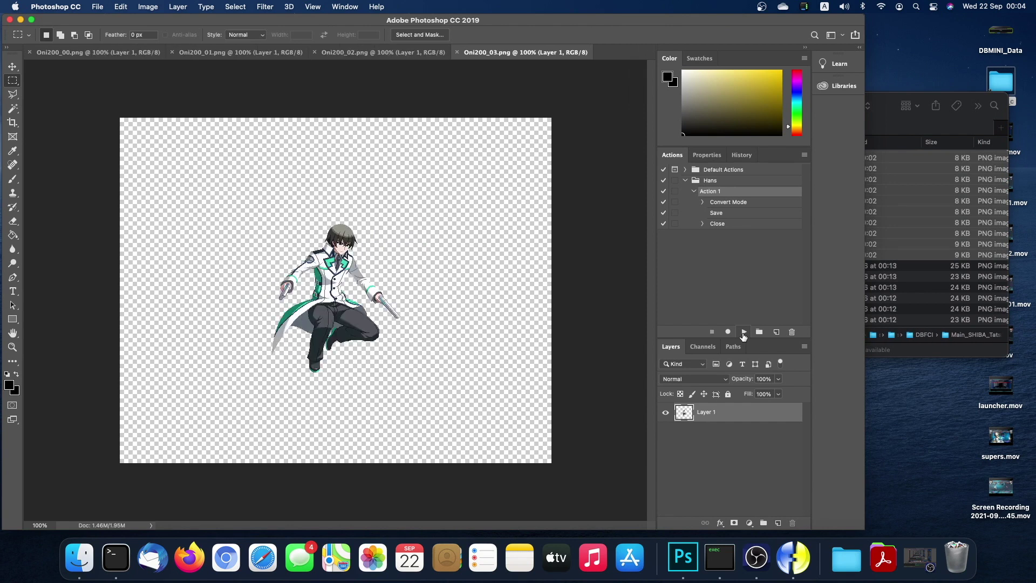
{"action": "left_click", "coordinate": [743, 332]}
{"action": "left_click", "coordinate": [743, 332]}
{"action": "left_click", "coordinate": [743, 332]}
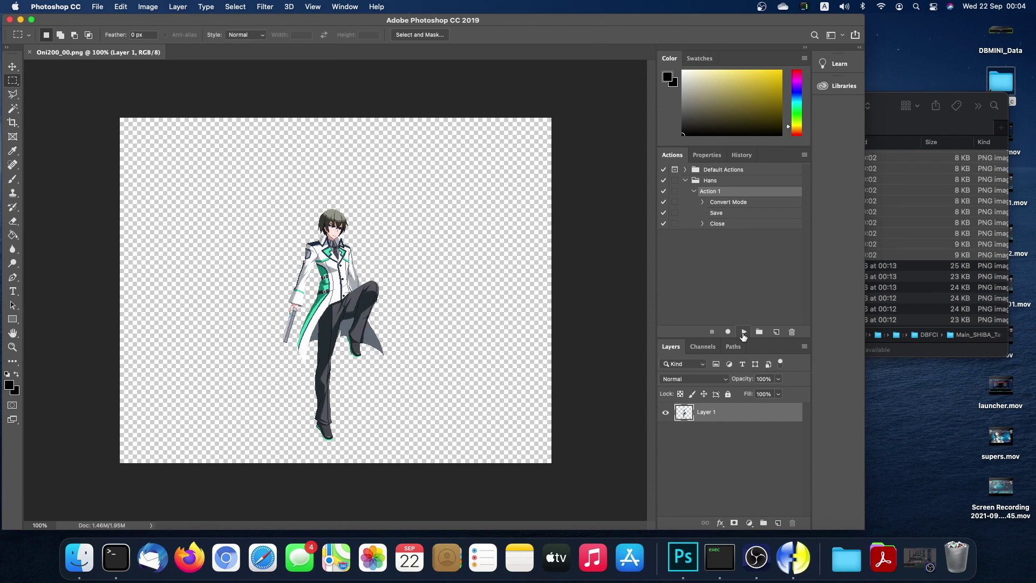
{"action": "left_click", "coordinate": [743, 332]}
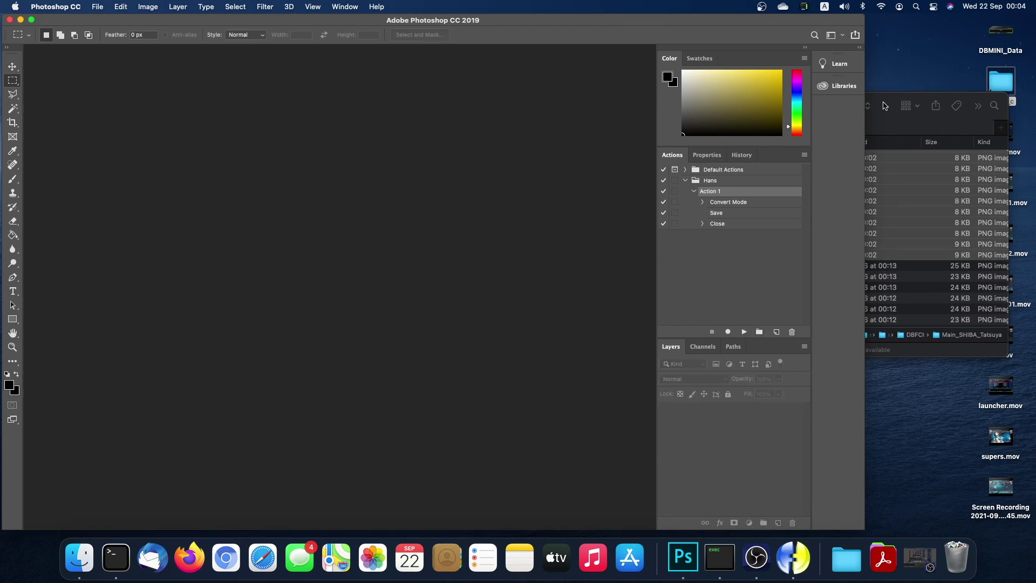
In the sprite folder, check the converted sprites by previewing Oni390_07.png and Oni310_00.png.
{"action": "left_click", "coordinate": [886, 106]}
{"action": "scroll", "coordinate": [859, 264], "scroll_direction": "up", "scroll_amount": 10}
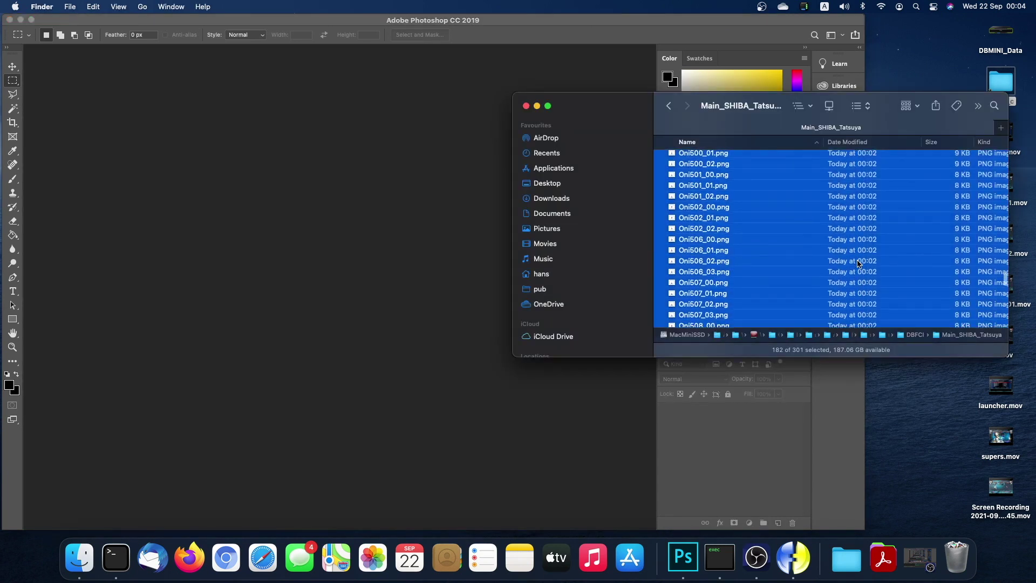
{"action": "scroll", "coordinate": [860, 263], "scroll_direction": "up", "scroll_amount": 6}
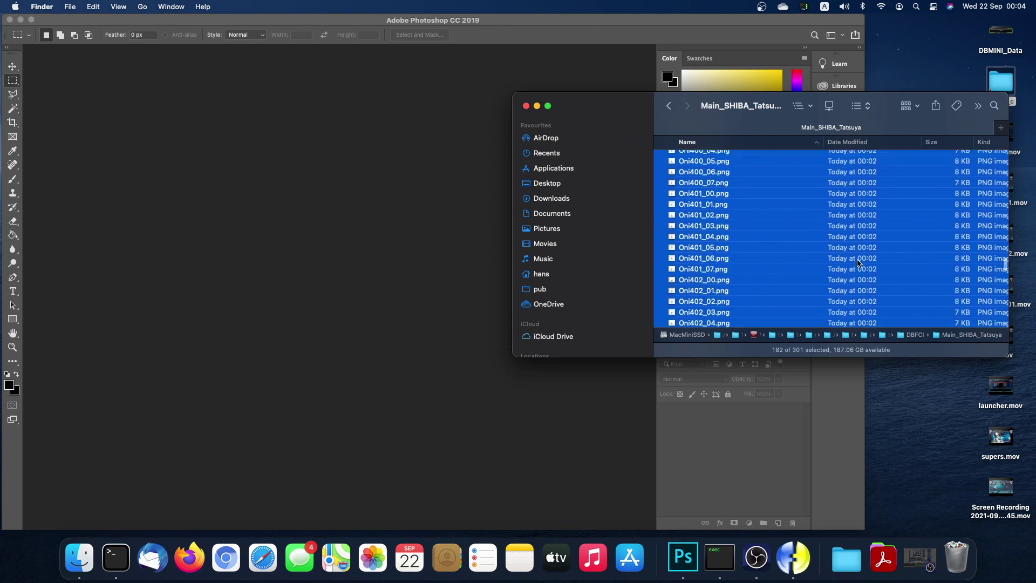
{"action": "scroll", "coordinate": [859, 264], "scroll_direction": "up", "scroll_amount": 5}
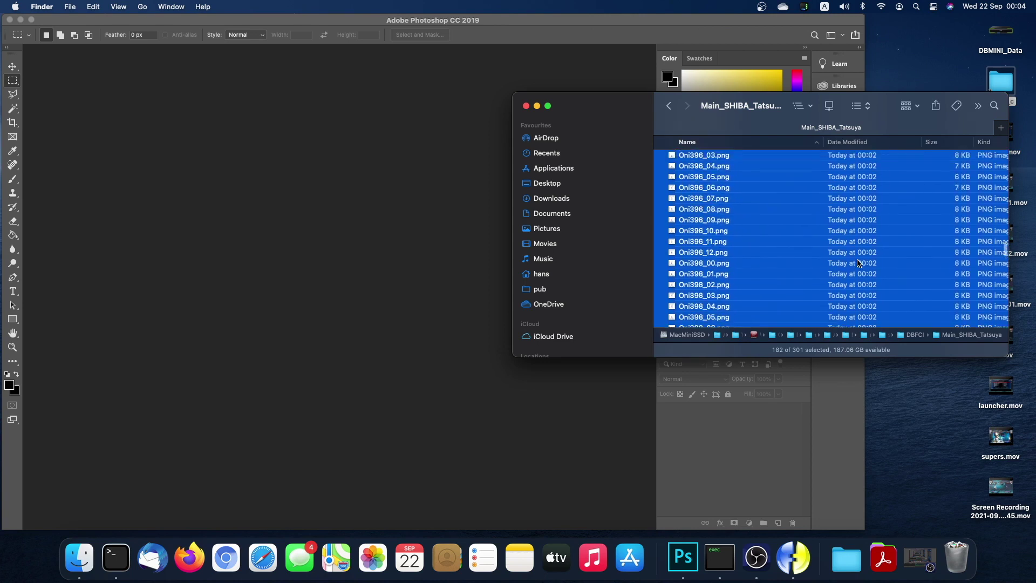
{"action": "scroll", "coordinate": [859, 264], "scroll_direction": "up", "scroll_amount": 10}
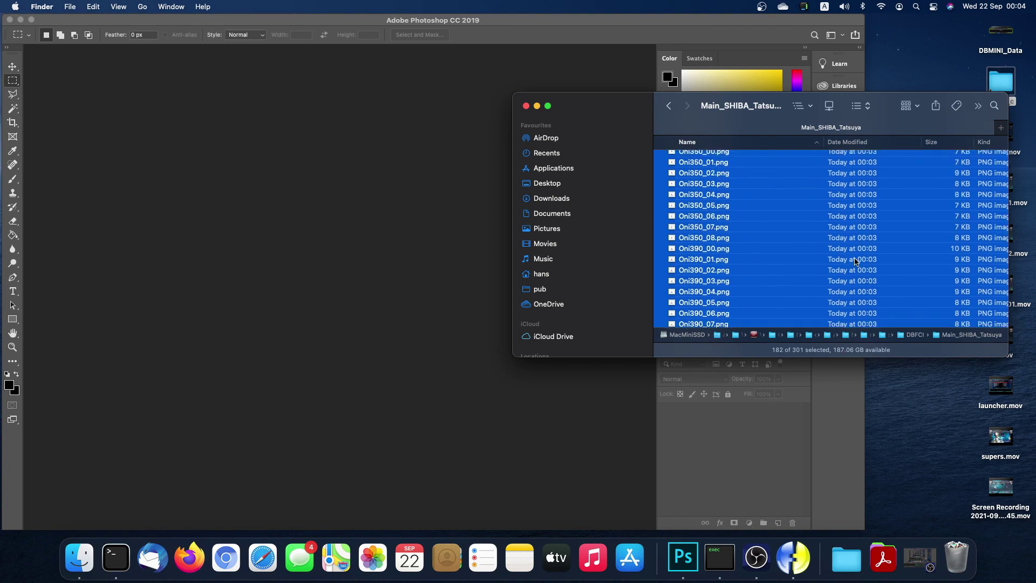
{"action": "left_click", "coordinate": [814, 216]}
{"action": "left_click", "coordinate": [763, 229]}
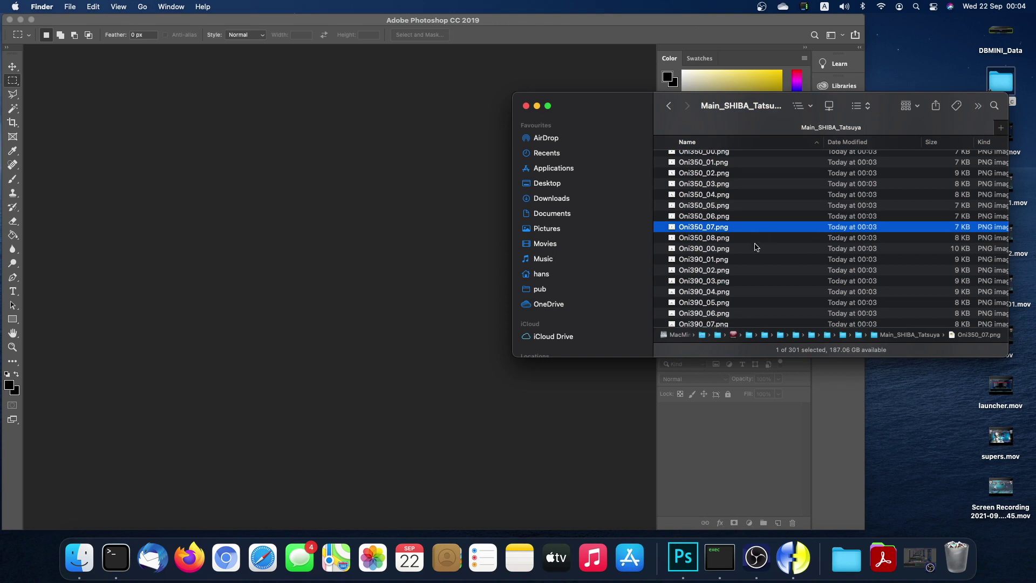
{"action": "left_click", "coordinate": [737, 324]}
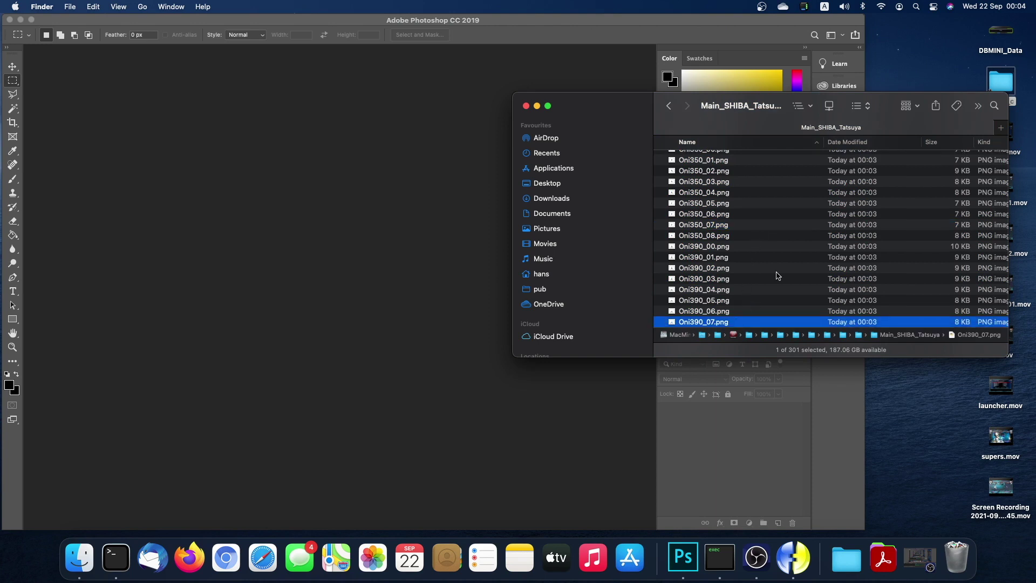
{"action": "scroll", "coordinate": [777, 275], "scroll_direction": "down", "scroll_amount": 2}
{"action": "key", "text": "space"}
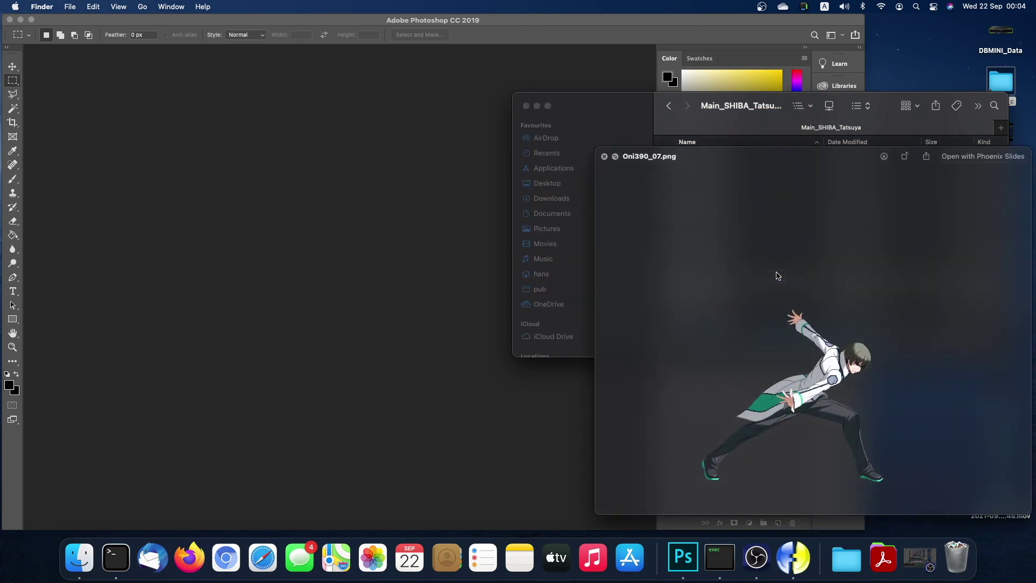
{"action": "key", "text": "space"}
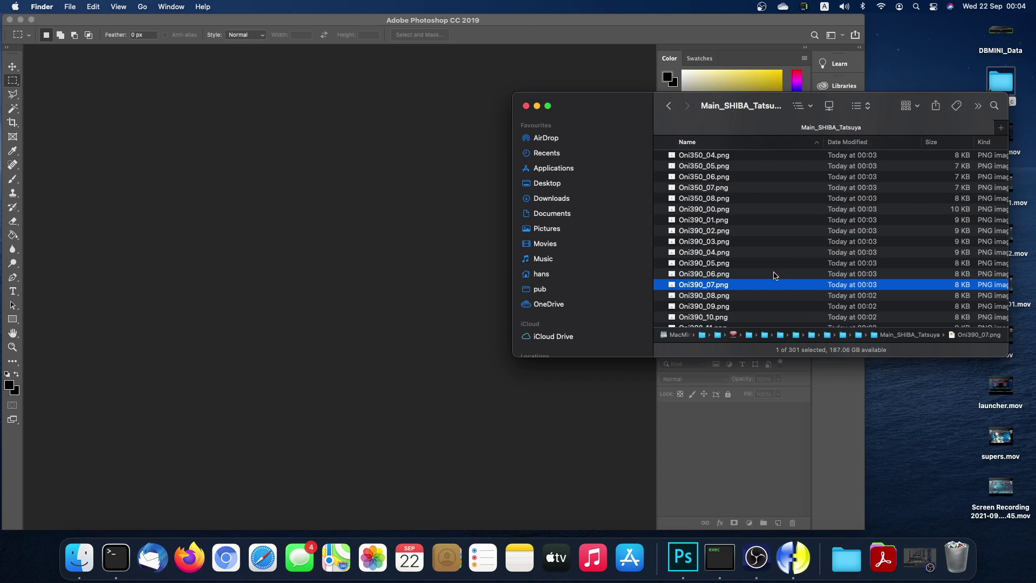
{"action": "scroll", "coordinate": [775, 276], "scroll_direction": "up", "scroll_amount": 15}
{"action": "scroll", "coordinate": [775, 276], "scroll_direction": "up", "scroll_amount": 5}
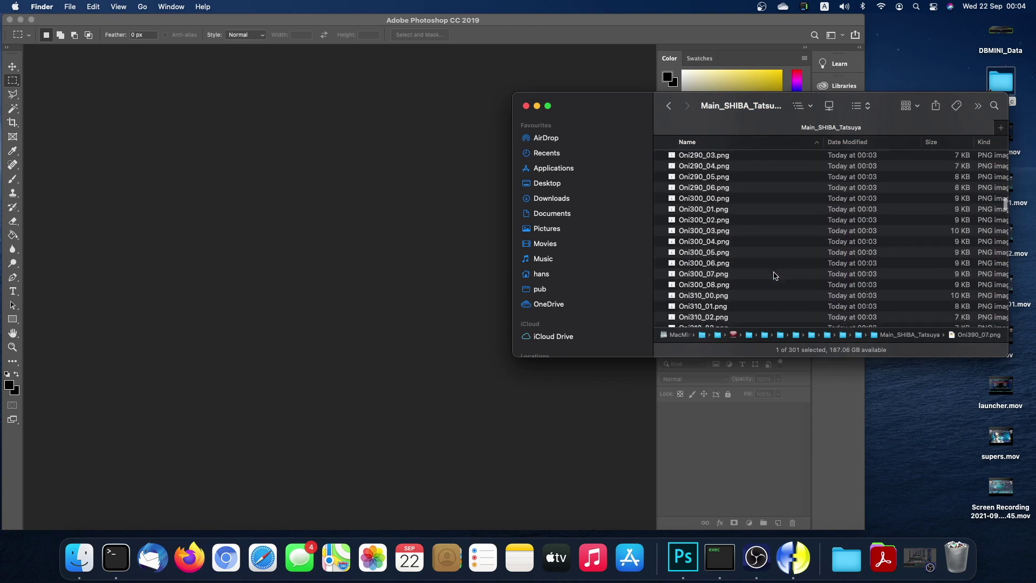
{"action": "scroll", "coordinate": [775, 276], "scroll_direction": "down", "scroll_amount": 3}
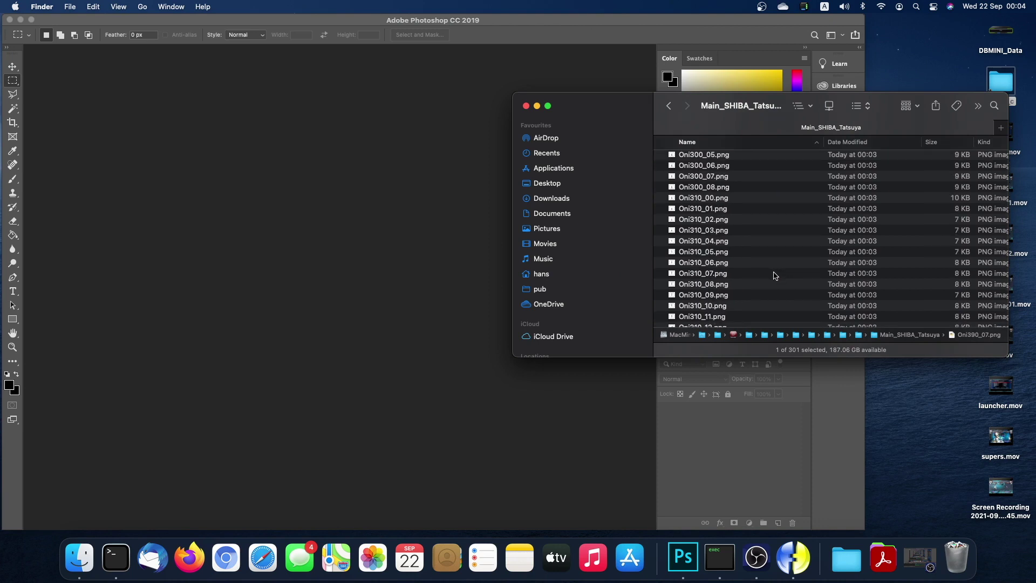
{"action": "left_click", "coordinate": [753, 180]}
{"action": "scroll", "coordinate": [754, 180], "scroll_direction": "down", "scroll_amount": 4}
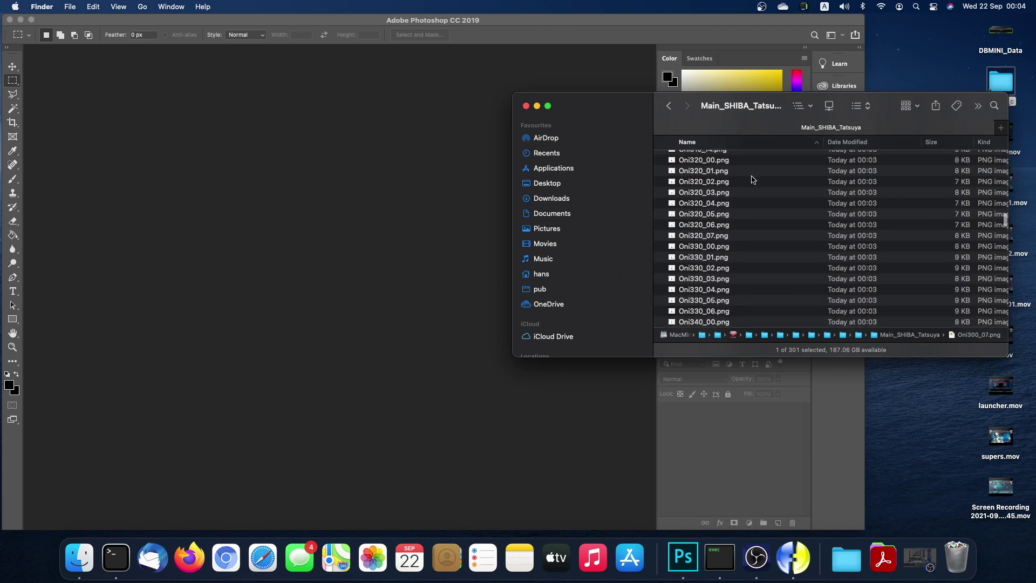
{"action": "scroll", "coordinate": [754, 179], "scroll_direction": "up", "scroll_amount": 5}
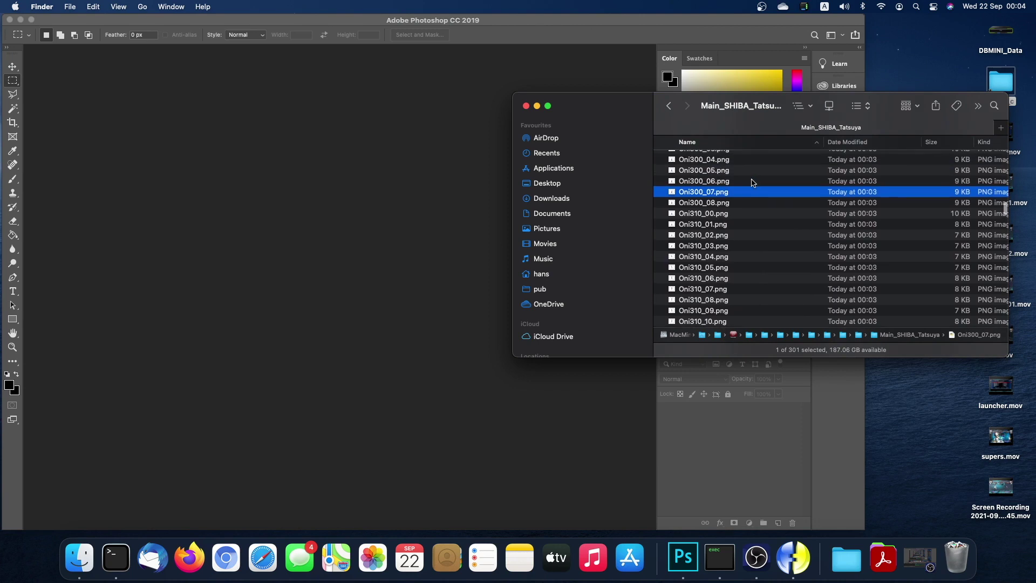
{"action": "left_click", "coordinate": [753, 214]}
{"action": "key", "text": "space"}
{"action": "key", "text": "space"}
{"action": "scroll", "coordinate": [753, 214], "scroll_direction": "down", "scroll_amount": 6}
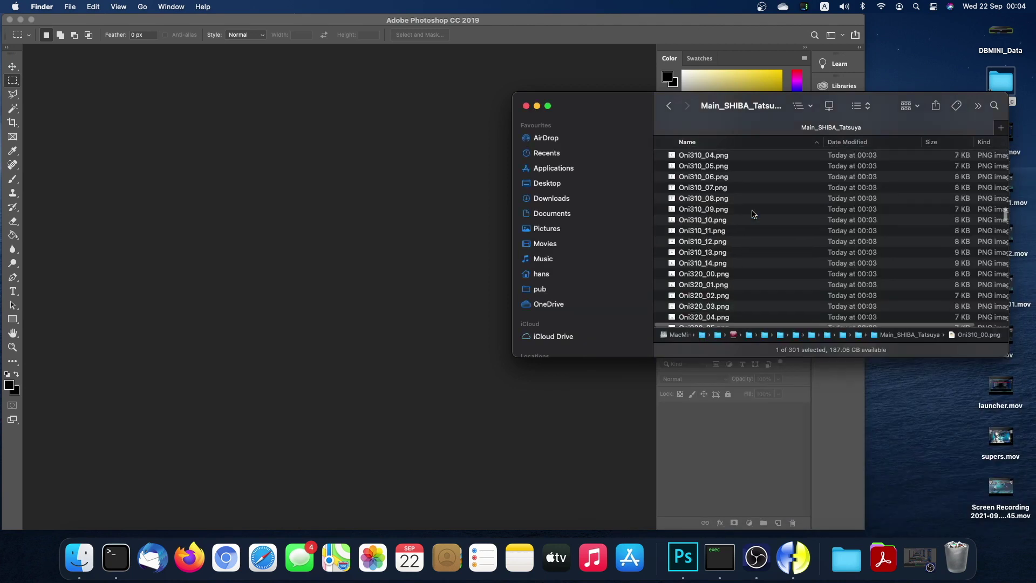
{"action": "scroll", "coordinate": [754, 213], "scroll_direction": "down", "scroll_amount": 3}
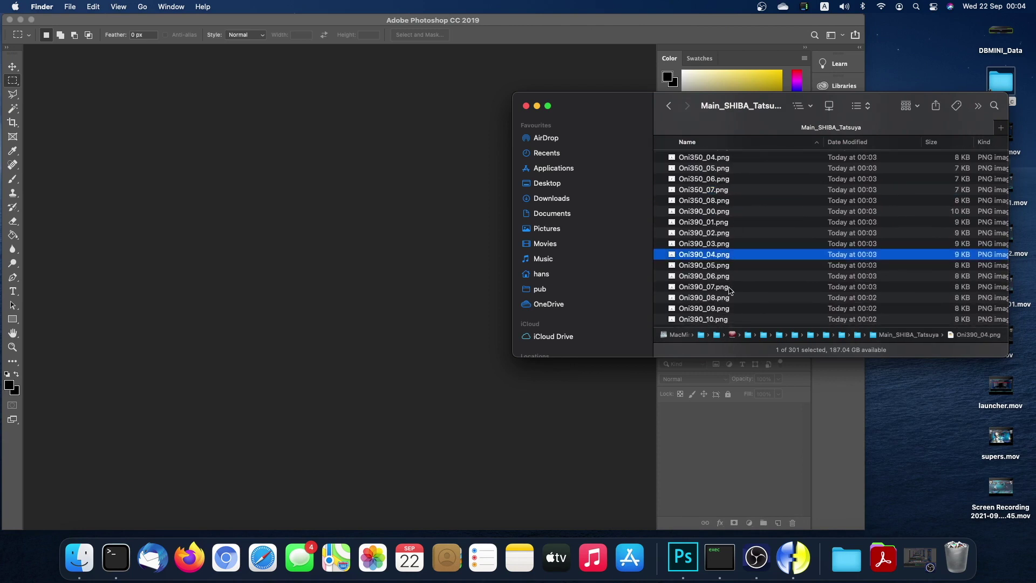
{"action": "key", "text": "space"}
{"action": "key", "text": "space"}
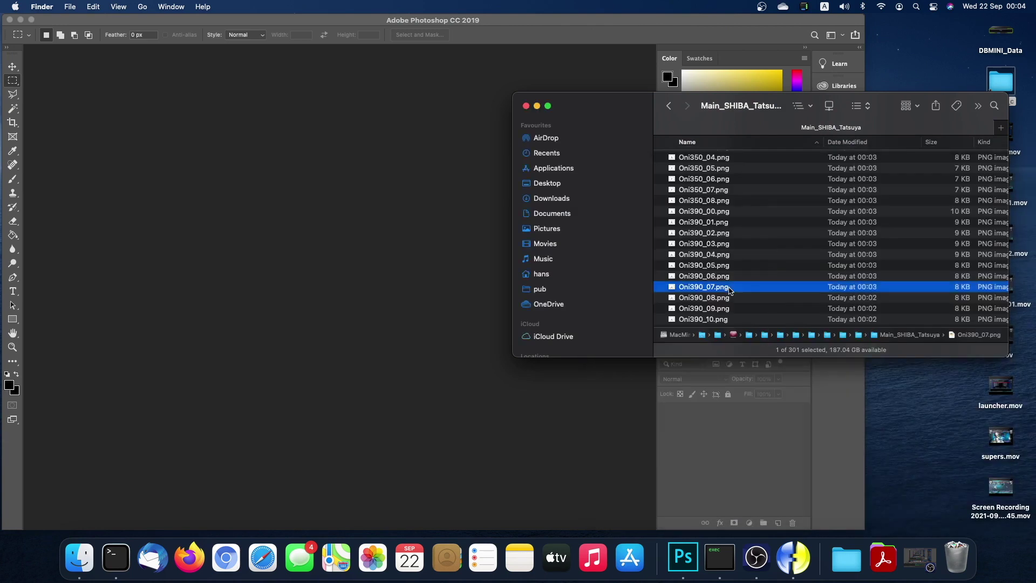
{"action": "scroll", "coordinate": [729, 291], "scroll_direction": "down", "scroll_amount": 10}
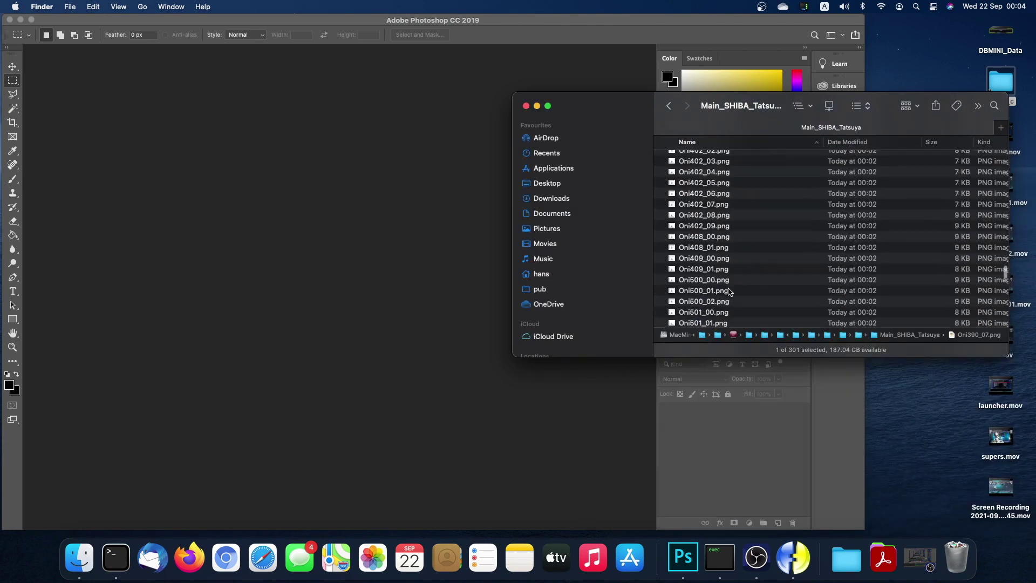
{"action": "scroll", "coordinate": [728, 292], "scroll_direction": "up", "scroll_amount": 3}
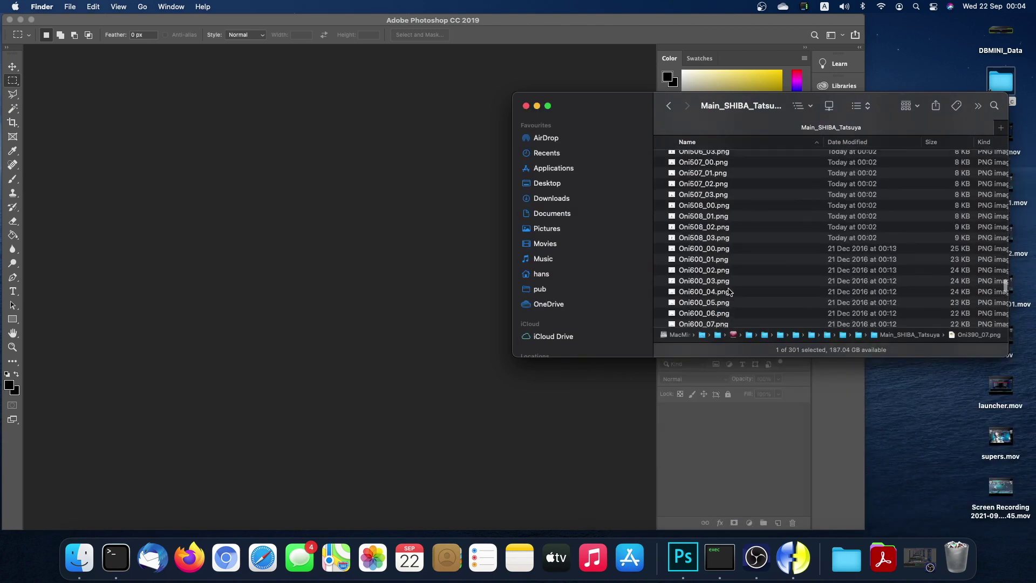
Select the 67-file range from Oni600_00.png through Oni990_06.png.
{"action": "left_click", "coordinate": [750, 249]}
{"action": "scroll", "coordinate": [768, 259], "scroll_direction": "down", "scroll_amount": 5}
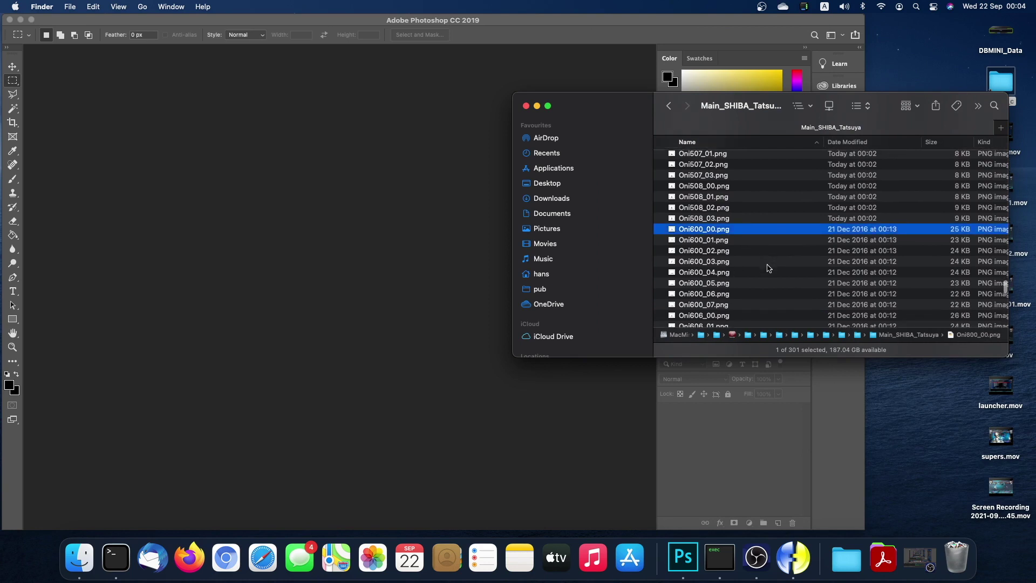
{"action": "scroll", "coordinate": [769, 268], "scroll_direction": "down", "scroll_amount": 15}
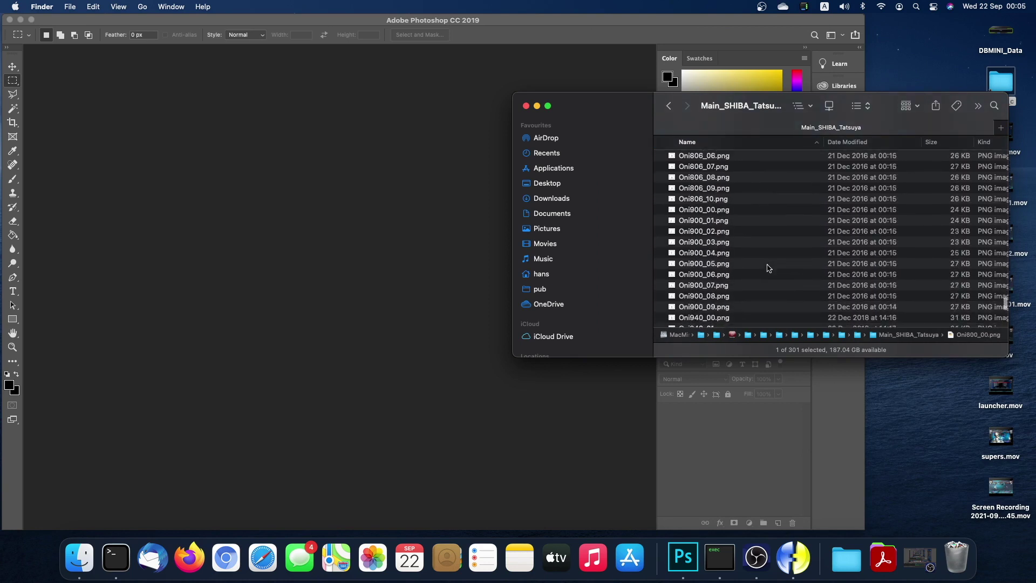
{"action": "left_click", "coordinate": [735, 317], "text": "shift"}
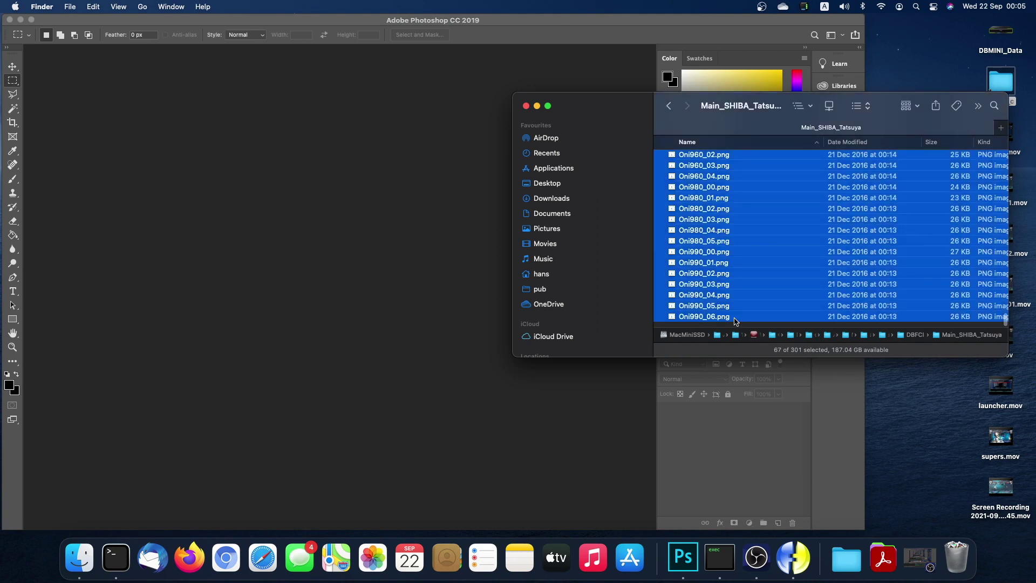
Open the 67 selected Oni sprites and play Action 1 on each until none remain open.
{"action": "left_click_drag", "start_coordinate": [701, 317], "coordinate": [416, 282]}
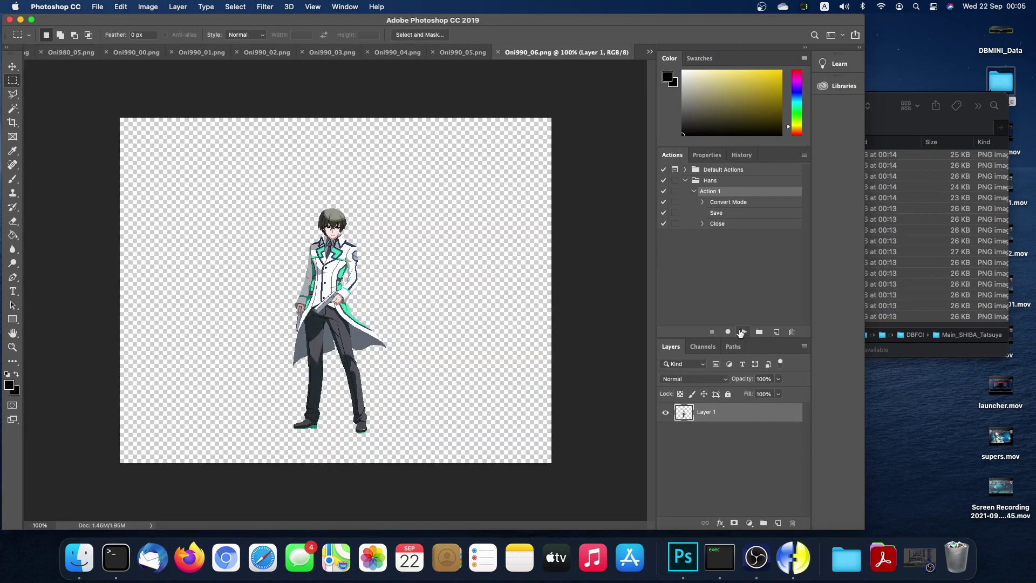
{"action": "left_click", "coordinate": [743, 332]}
{"action": "left_click", "coordinate": [744, 332]}
{"action": "left_click", "coordinate": [743, 332]}
{"action": "left_click", "coordinate": [744, 332]}
{"action": "left_click", "coordinate": [743, 332]}
{"action": "left_click", "coordinate": [743, 332]}
{"action": "left_click", "coordinate": [743, 332]}
{"action": "left_click", "coordinate": [743, 332]}
{"action": "left_click", "coordinate": [743, 332]}
{"action": "left_click", "coordinate": [744, 332]}
{"action": "left_click", "coordinate": [743, 332]}
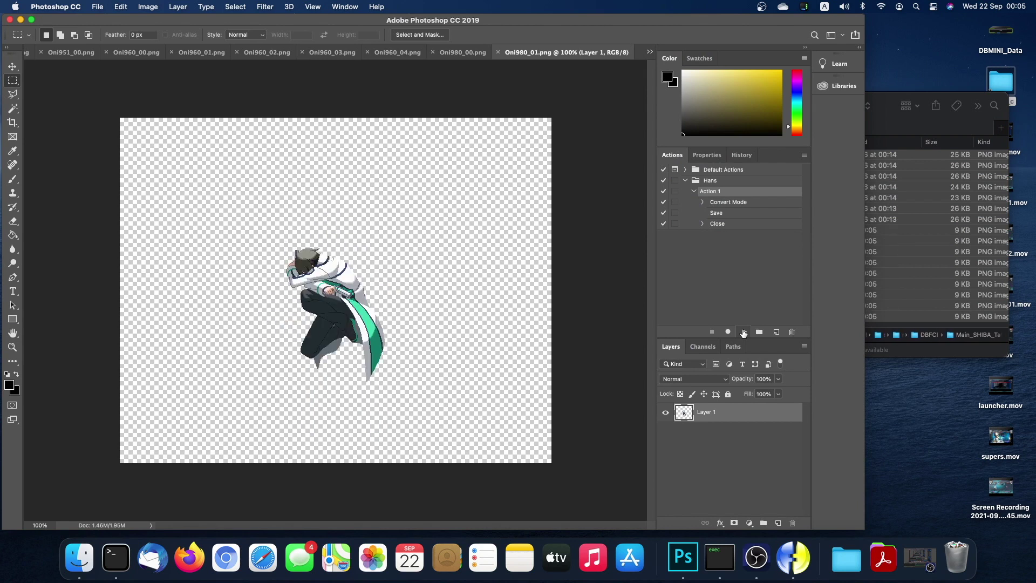
{"action": "left_click", "coordinate": [743, 332]}
{"action": "left_click", "coordinate": [743, 331]}
{"action": "left_click", "coordinate": [743, 332]}
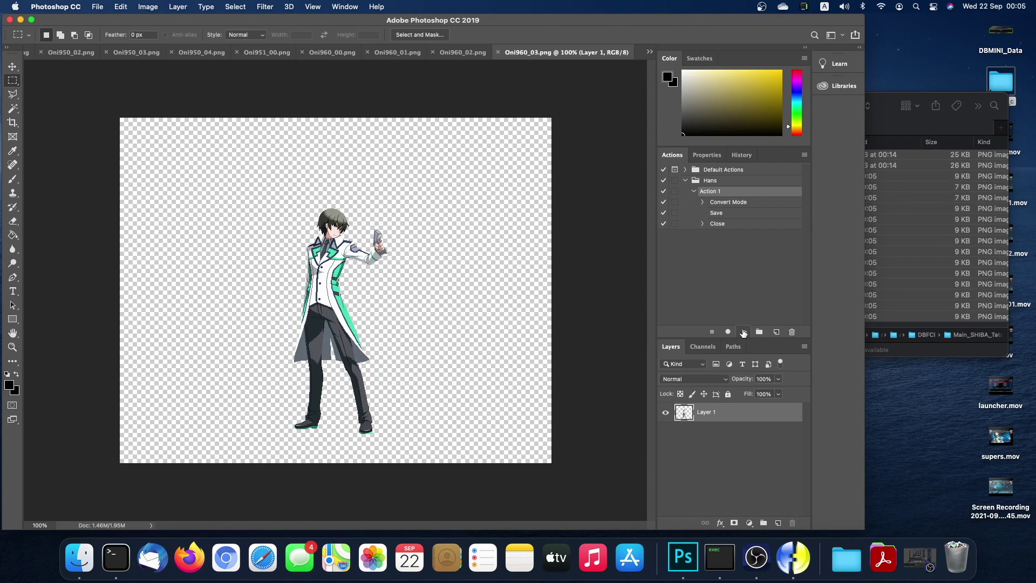
{"action": "left_click", "coordinate": [744, 332]}
{"action": "left_click", "coordinate": [744, 332]}
{"action": "left_click", "coordinate": [744, 332]}
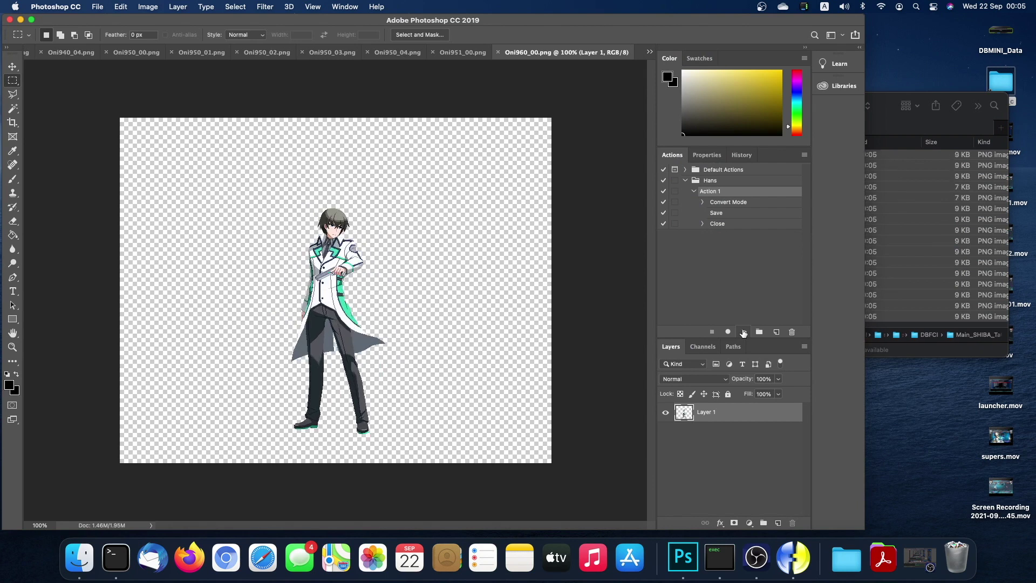
{"action": "left_click", "coordinate": [743, 332]}
{"action": "left_click", "coordinate": [744, 332]}
{"action": "left_click", "coordinate": [744, 332]}
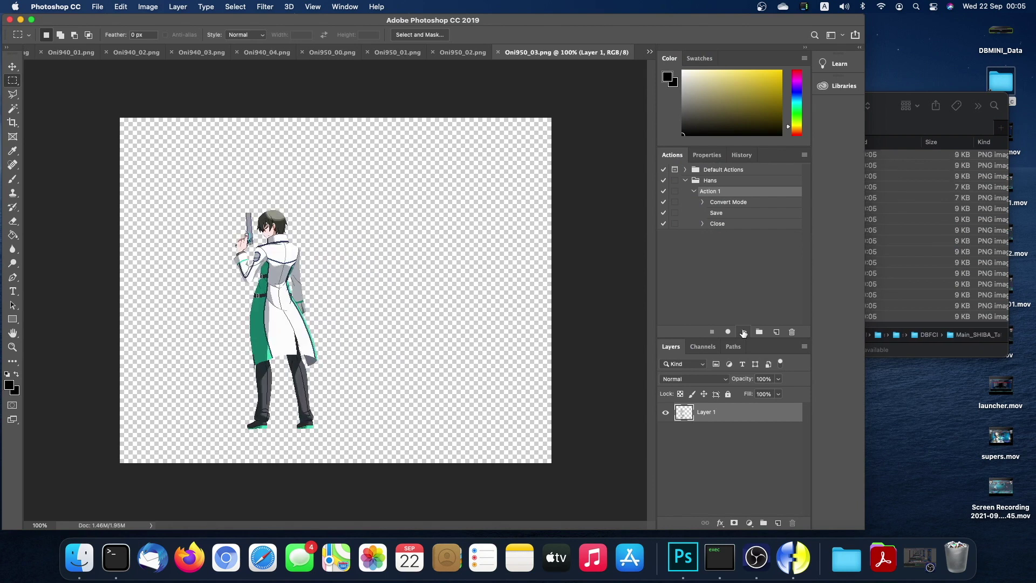
{"action": "left_click", "coordinate": [744, 332]}
{"action": "left_click", "coordinate": [743, 332]}
{"action": "left_click", "coordinate": [743, 332]}
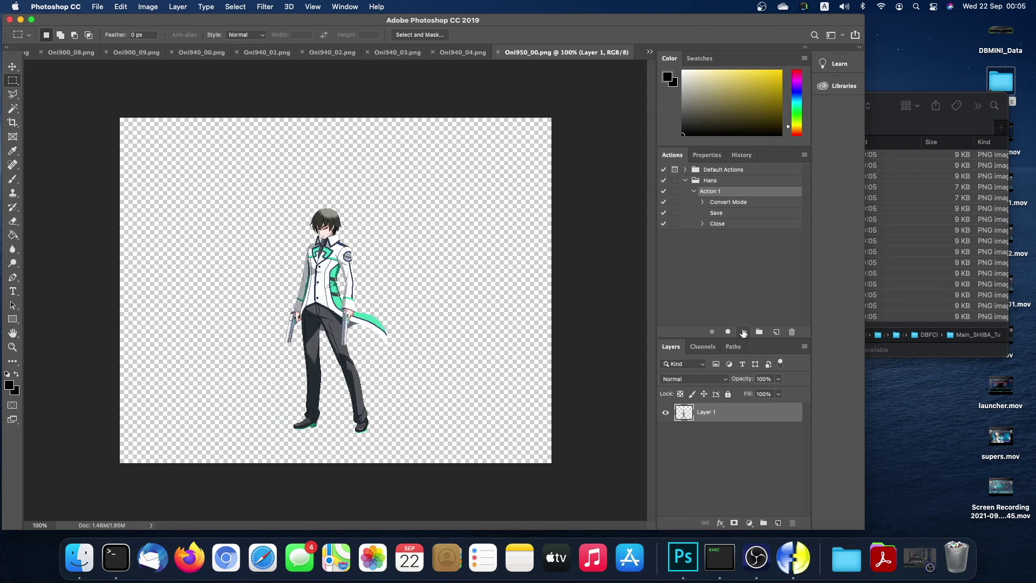
{"action": "left_click", "coordinate": [743, 332]}
{"action": "left_click", "coordinate": [744, 332]}
{"action": "left_click", "coordinate": [744, 332]}
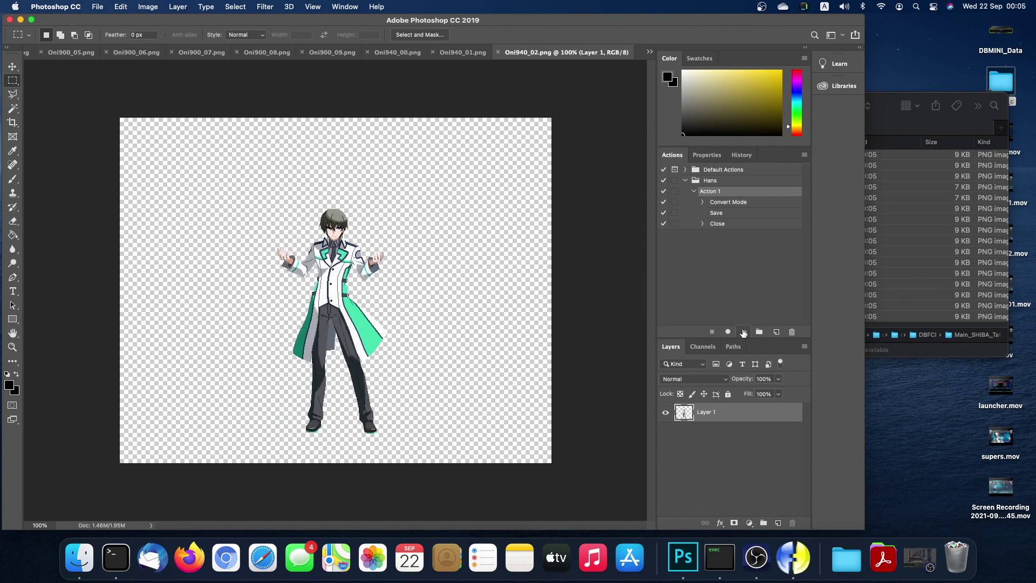
{"action": "left_click", "coordinate": [744, 332]}
{"action": "left_click", "coordinate": [743, 332]}
{"action": "left_click", "coordinate": [744, 332]}
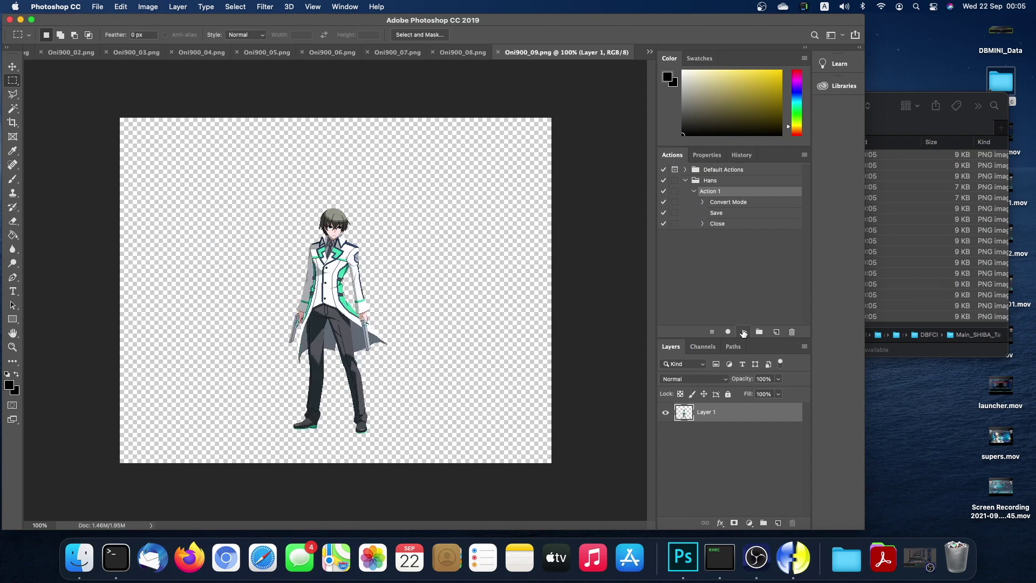
{"action": "left_click", "coordinate": [743, 332]}
{"action": "left_click", "coordinate": [744, 332]}
{"action": "left_click", "coordinate": [743, 332]}
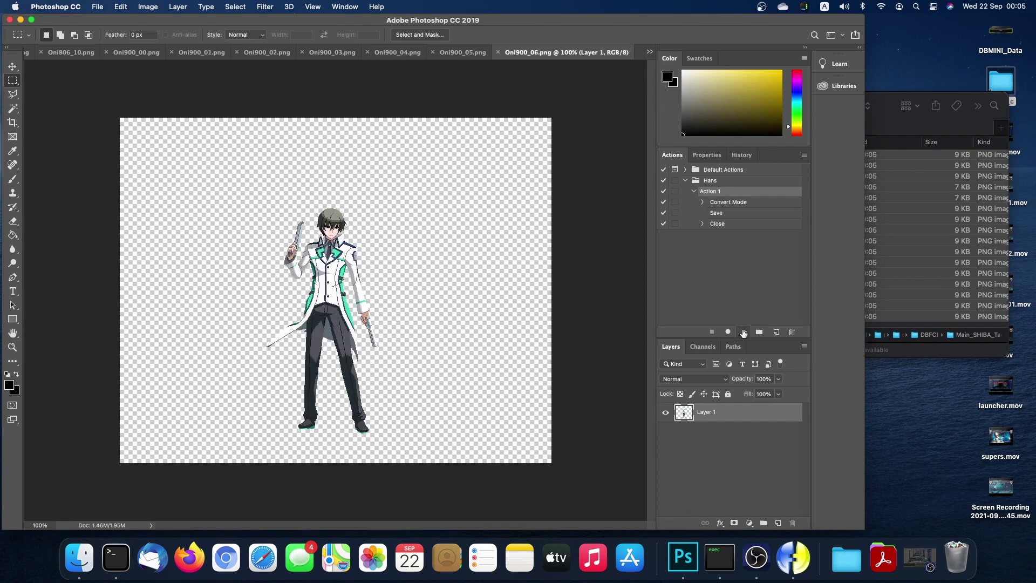
{"action": "left_click", "coordinate": [744, 332]}
{"action": "left_click", "coordinate": [743, 332]}
{"action": "left_click", "coordinate": [744, 332]}
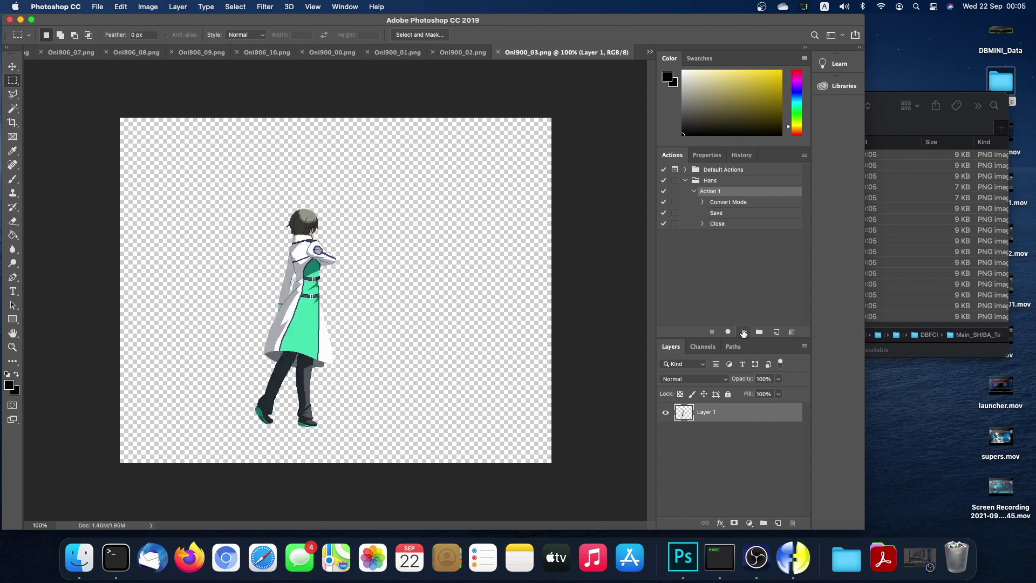
{"action": "left_click", "coordinate": [744, 332]}
{"action": "left_click", "coordinate": [744, 332]}
{"action": "left_click", "coordinate": [744, 332]}
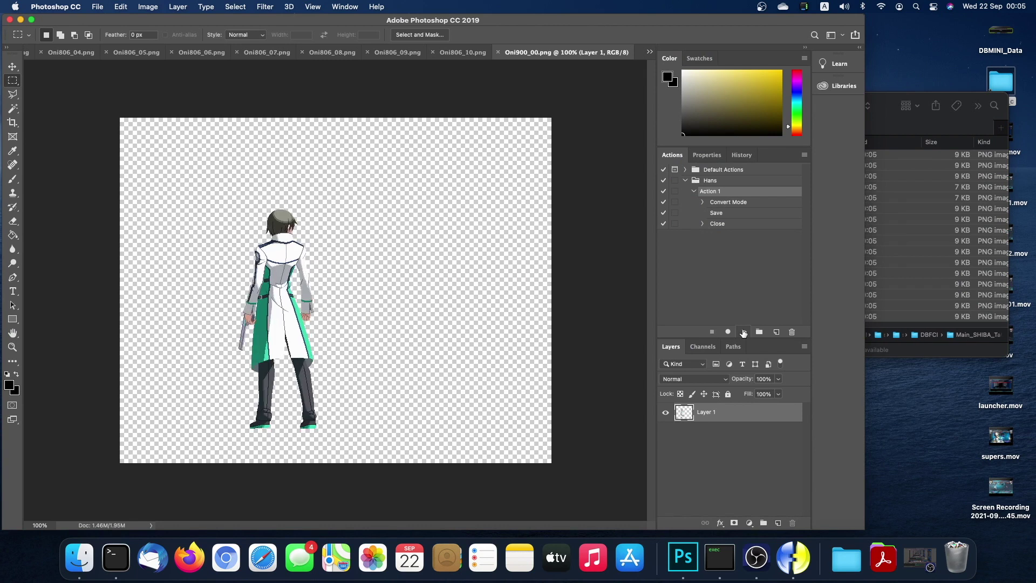
{"action": "left_click", "coordinate": [743, 332]}
{"action": "left_click", "coordinate": [743, 332]}
{"action": "left_click", "coordinate": [744, 332]}
{"action": "left_click", "coordinate": [743, 332]}
{"action": "left_click", "coordinate": [743, 332]}
{"action": "left_click", "coordinate": [744, 332]}
{"action": "left_click", "coordinate": [744, 332]}
{"action": "left_click", "coordinate": [743, 331]}
{"action": "left_click", "coordinate": [744, 332]}
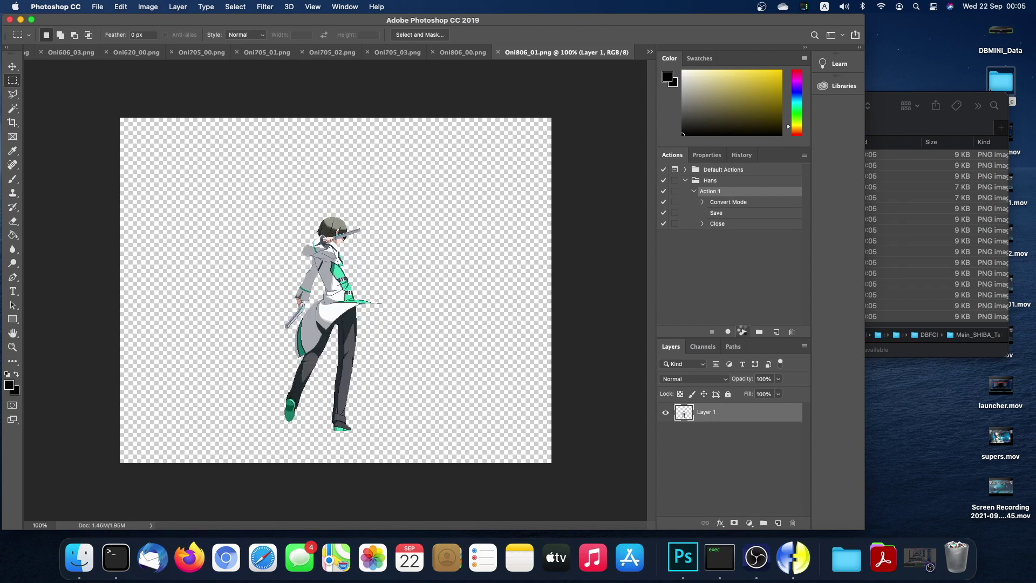
{"action": "left_click", "coordinate": [744, 332]}
{"action": "left_click", "coordinate": [744, 332]}
{"action": "left_click", "coordinate": [744, 332]}
{"action": "left_click", "coordinate": [743, 332]}
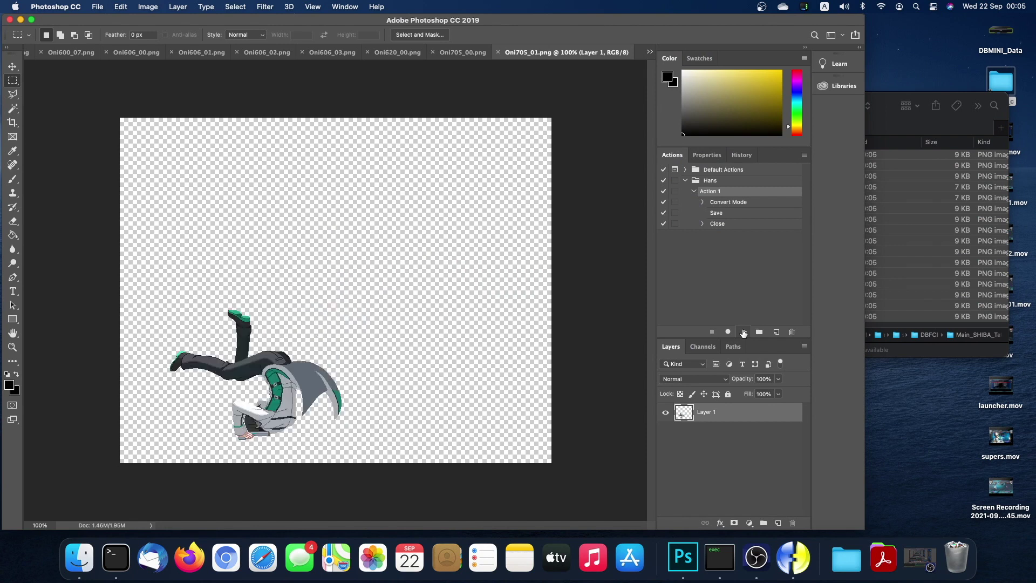
{"action": "left_click", "coordinate": [744, 332]}
{"action": "left_click", "coordinate": [744, 332]}
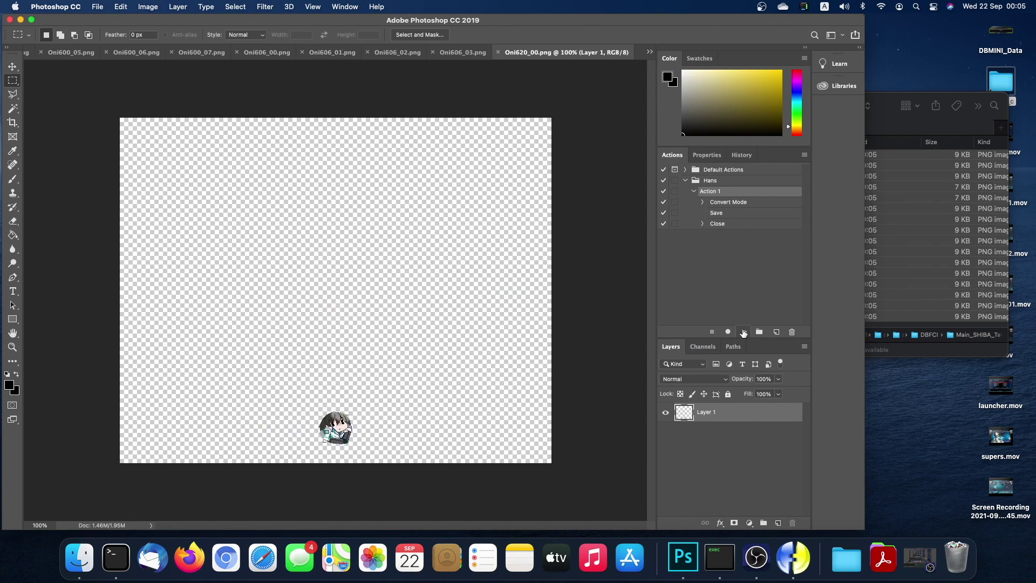
{"action": "left_click", "coordinate": [743, 331]}
{"action": "left_click", "coordinate": [744, 332]}
{"action": "left_click", "coordinate": [744, 332]}
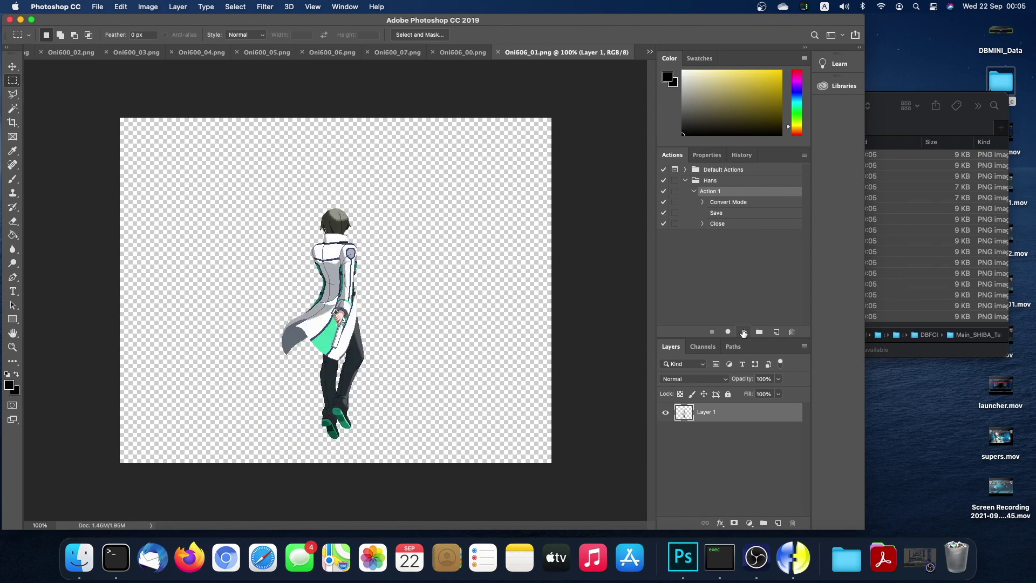
{"action": "left_click", "coordinate": [743, 332]}
{"action": "left_click", "coordinate": [744, 332]}
{"action": "left_click", "coordinate": [744, 332]}
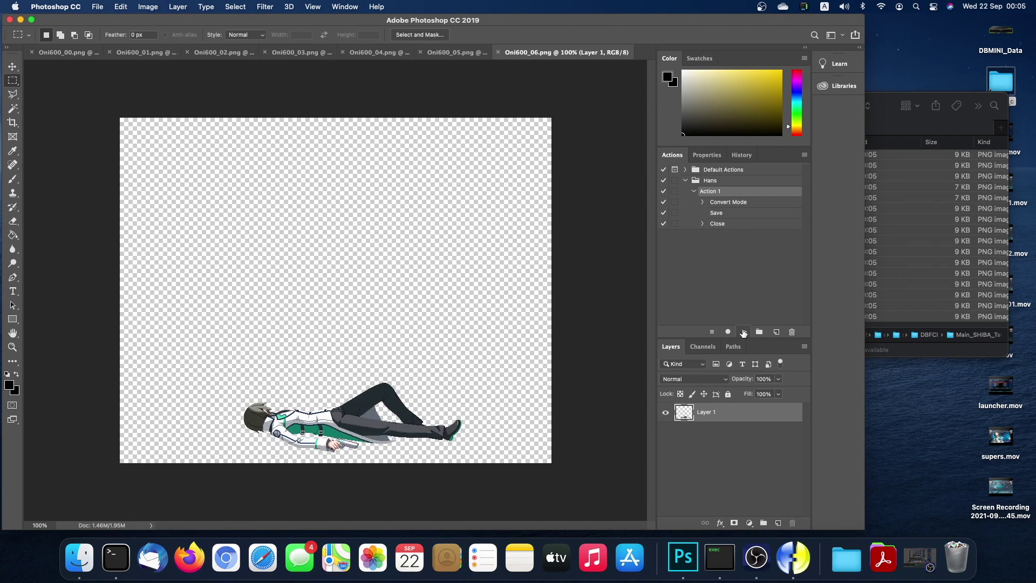
{"action": "left_click", "coordinate": [744, 332]}
{"action": "left_click", "coordinate": [743, 332]}
{"action": "left_click", "coordinate": [744, 332]}
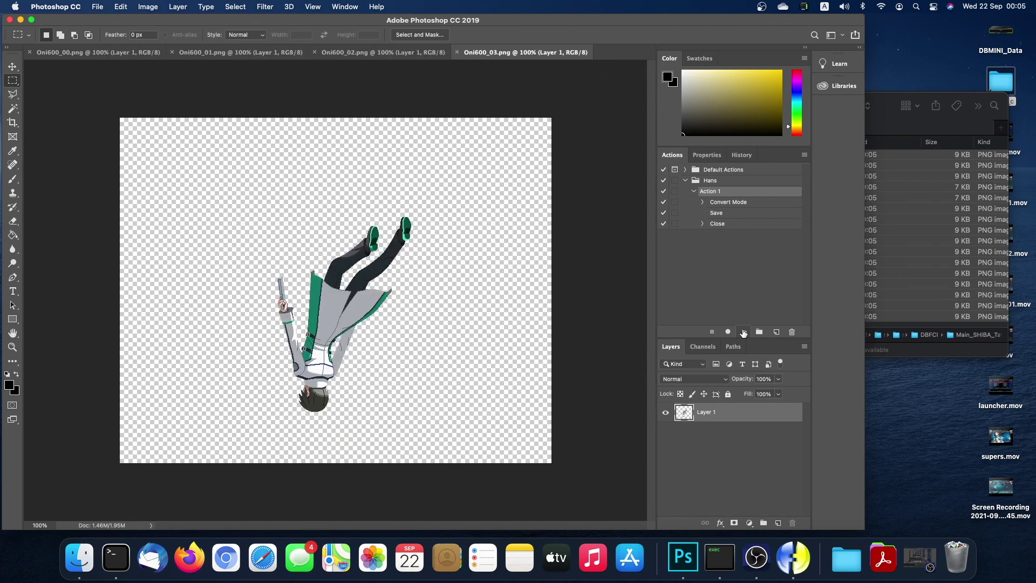
{"action": "left_click", "coordinate": [744, 332]}
{"action": "left_click", "coordinate": [744, 332]}
{"action": "left_click", "coordinate": [744, 332]}
{"action": "left_click", "coordinate": [743, 332]}
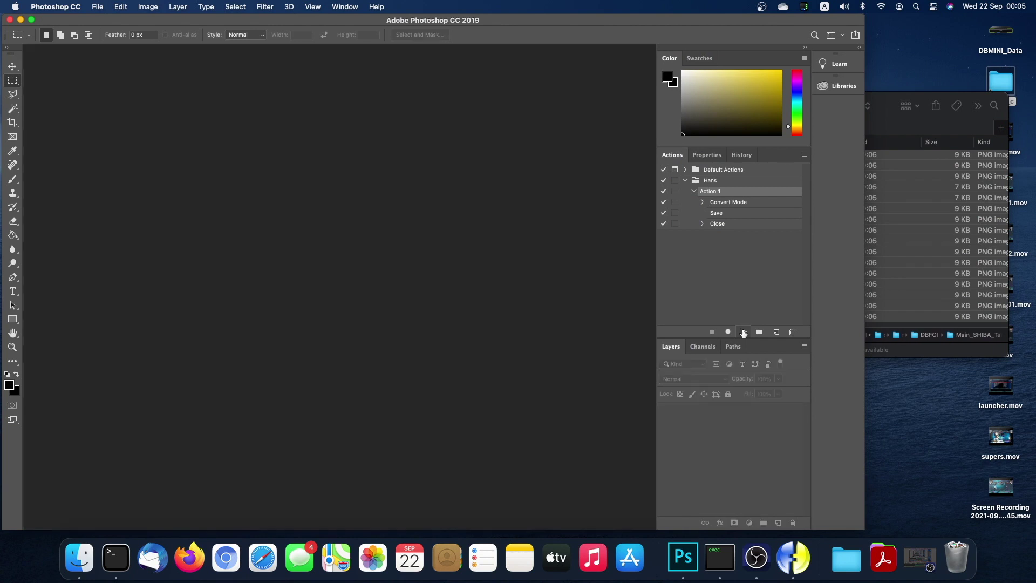
{"action": "left_click", "coordinate": [808, 284]}
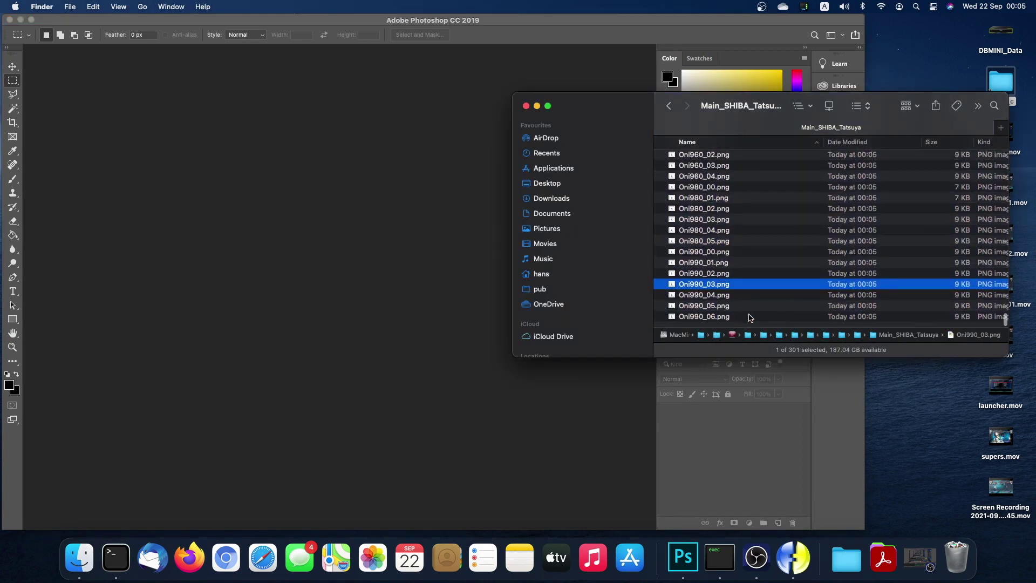
Quick Look through the Oni sprite frames, starting from Oni000_01.png.
{"action": "left_click", "coordinate": [750, 317]}
{"action": "scroll", "coordinate": [748, 303], "scroll_direction": "up", "scroll_amount": 20}
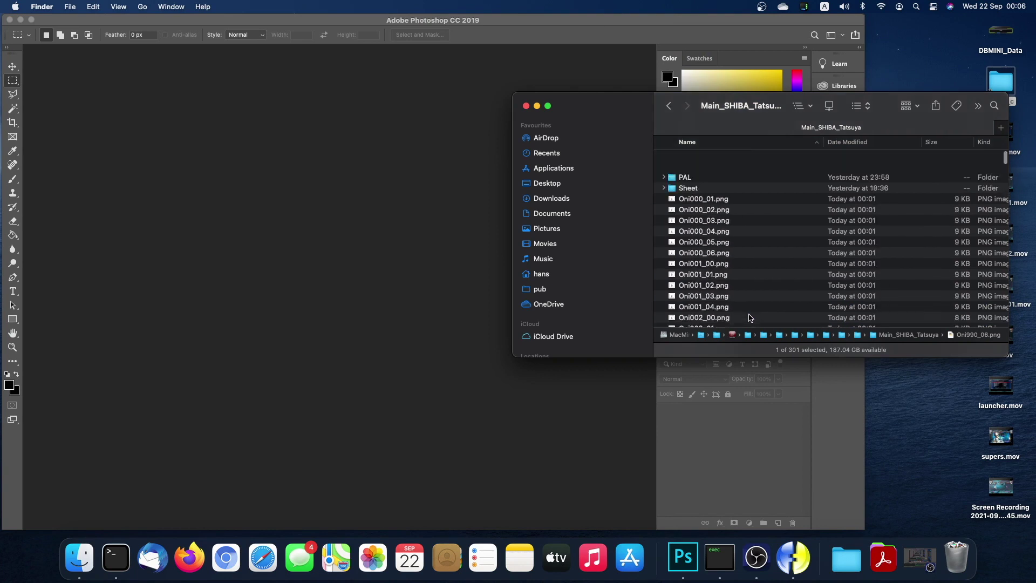
{"action": "left_click", "coordinate": [734, 185]}
{"action": "key", "text": "space"}
{"action": "key", "text": "Down"}
{"action": "key", "text": "Down"}
{"action": "key", "text": "Down"}
{"action": "key", "text": "Down"}
{"action": "key", "text": "Down"}
{"action": "key", "text": "Down"}
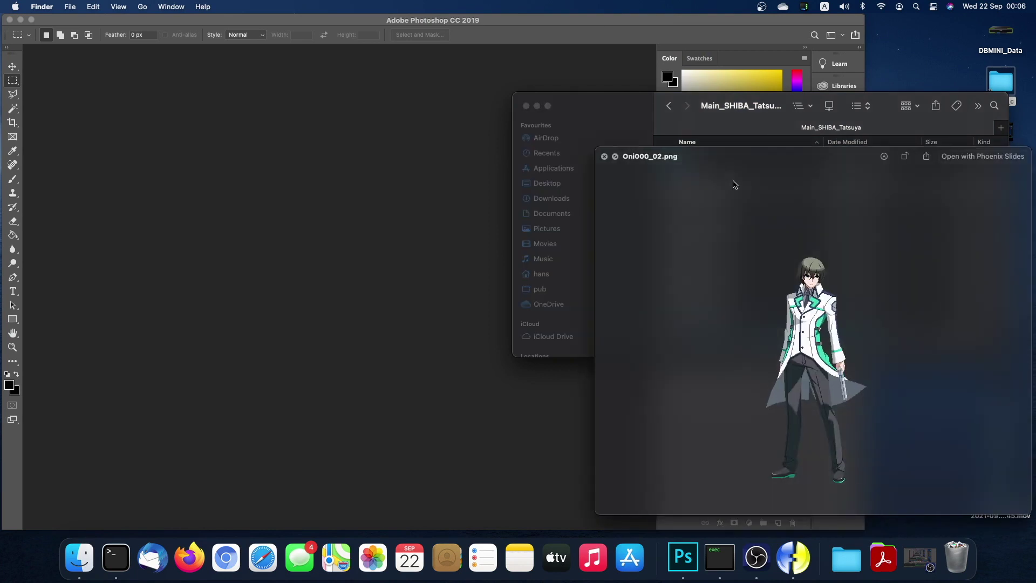
{"action": "key", "text": "Down"}
{"action": "key", "text": "Down"}
{"action": "key", "text": "Down"}
{"action": "key", "text": "Down"}
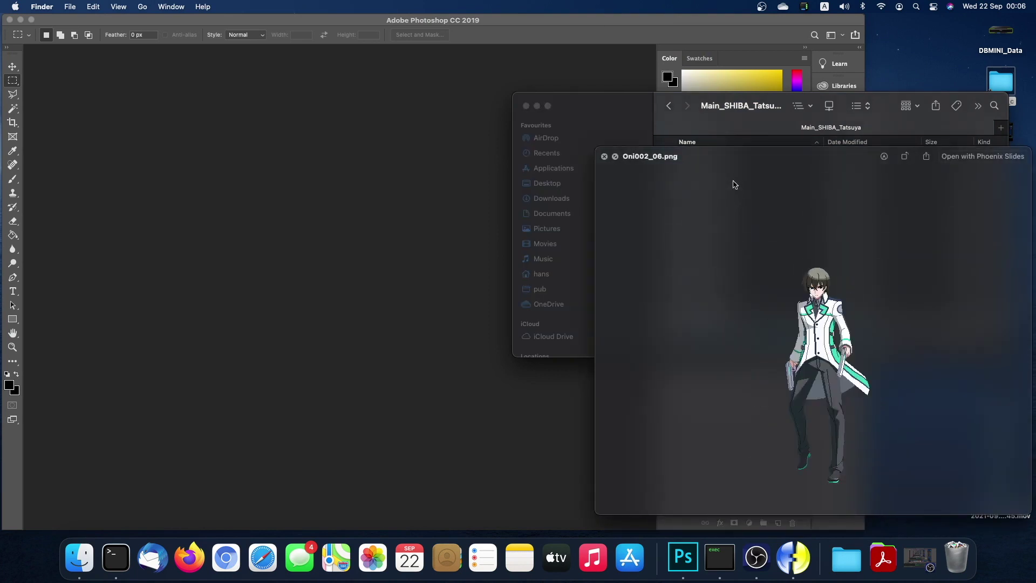
{"action": "key", "text": "Down"}
{"action": "key", "text": "Down"}
{"action": "key", "text": "Down"}
{"action": "key", "text": "Down"}
{"action": "key", "text": "Down"}
{"action": "key", "text": "Down"}
{"action": "key", "text": "Down"}
{"action": "key", "text": "Down"}
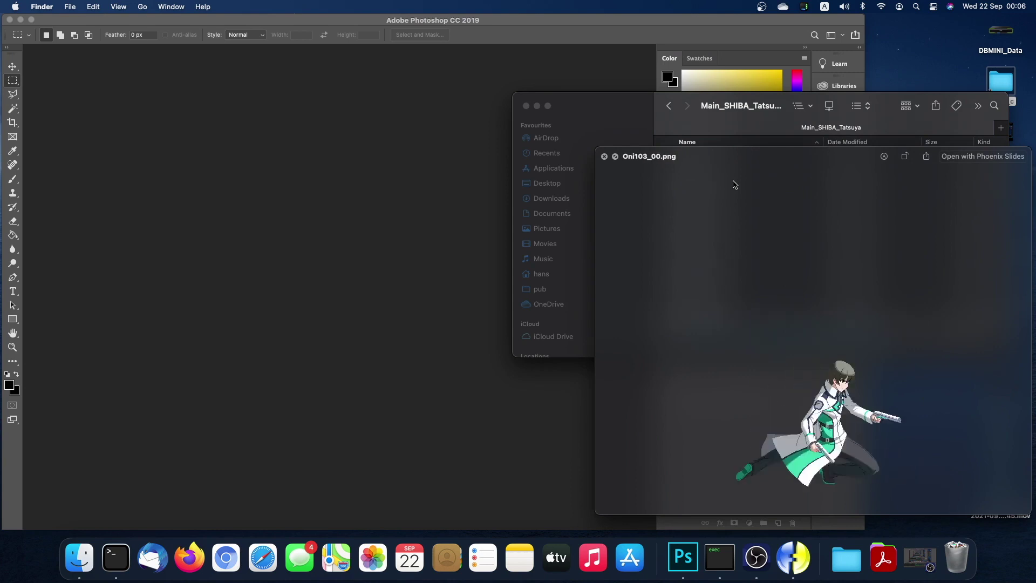
{"action": "key", "text": "space"}
{"action": "key", "text": "Down"}
{"action": "key", "text": "Down"}
{"action": "key", "text": "Down"}
{"action": "key", "text": "Down"}
{"action": "key", "text": "Down"}
{"action": "key", "text": "Down"}
{"action": "key", "text": "Down"}
{"action": "key", "text": "Down"}
{"action": "key", "text": "Down"}
{"action": "key", "text": "Down"}
{"action": "key", "text": "Down"}
{"action": "key", "text": "Down"}
{"action": "key", "text": "Down"}
{"action": "key", "text": "Down"}
{"action": "key", "text": "Down"}
{"action": "key", "text": "Down"}
{"action": "key", "text": "Down"}
{"action": "key", "text": "Down"}
{"action": "key", "text": "Down"}
{"action": "key", "text": "Down"}
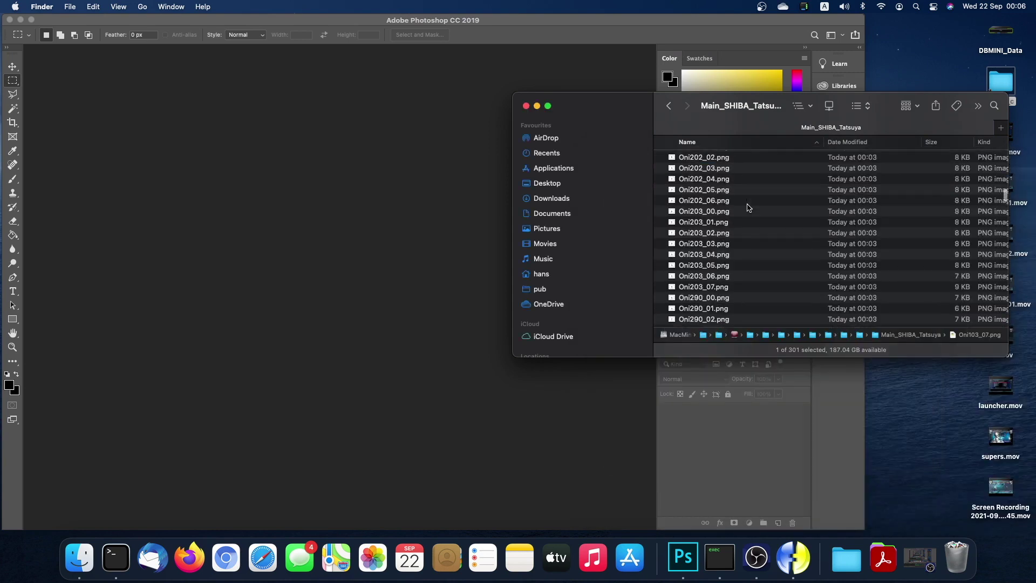
{"action": "scroll", "coordinate": [726, 216], "scroll_direction": "down", "scroll_amount": 5}
Open Oni310_01.png in Photoshop and inspect its indexed colour table without changes.
{"action": "left_click", "coordinate": [726, 215]}
{"action": "left_click_drag", "start_coordinate": [726, 214], "coordinate": [373, 292]}
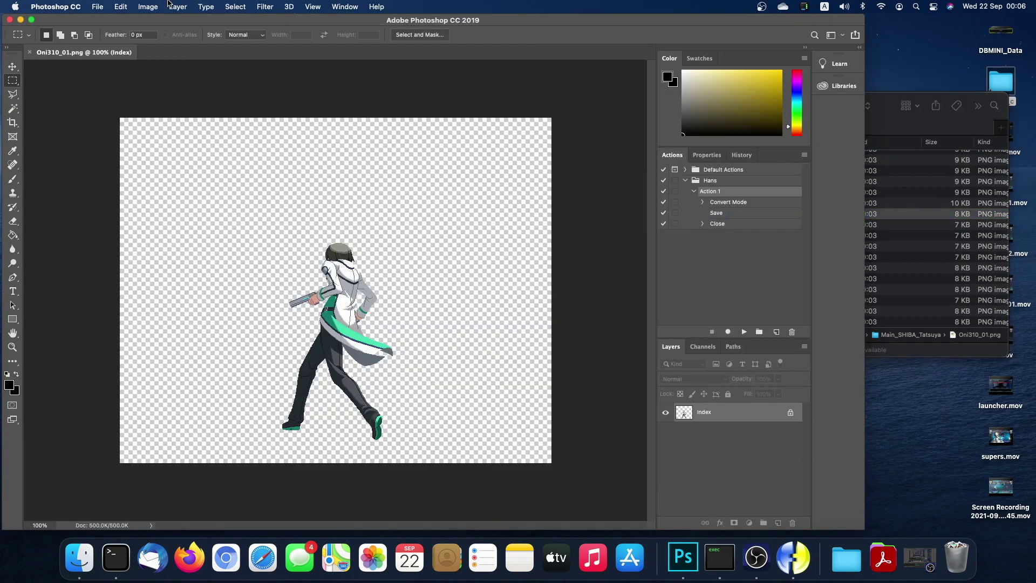
{"action": "left_click", "coordinate": [148, 7]}
{"action": "mouse_move", "coordinate": [159, 21]}
{"action": "left_click", "coordinate": [297, 139]}
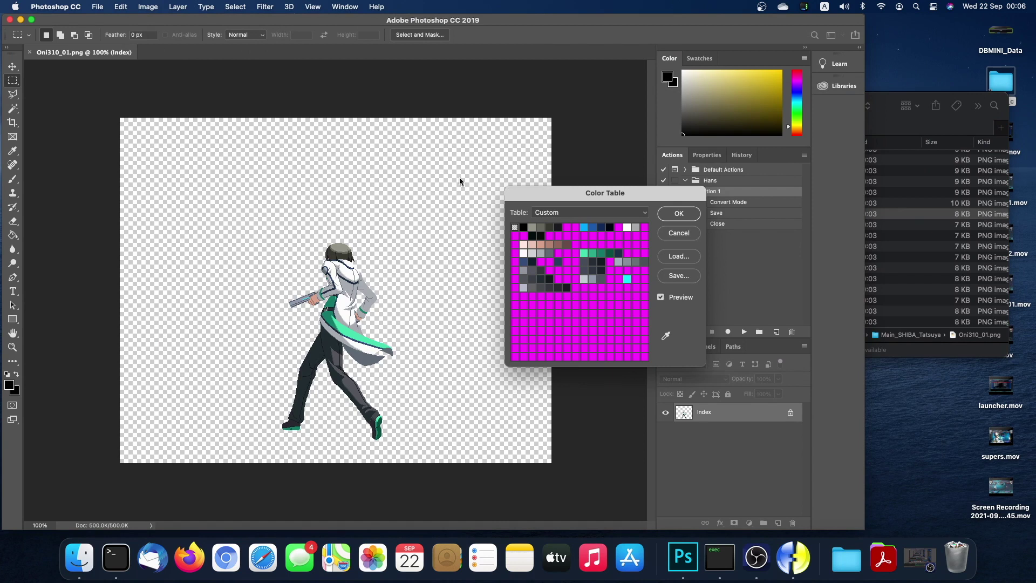
{"action": "left_click", "coordinate": [677, 229]}
{"action": "left_click", "coordinate": [938, 250]}
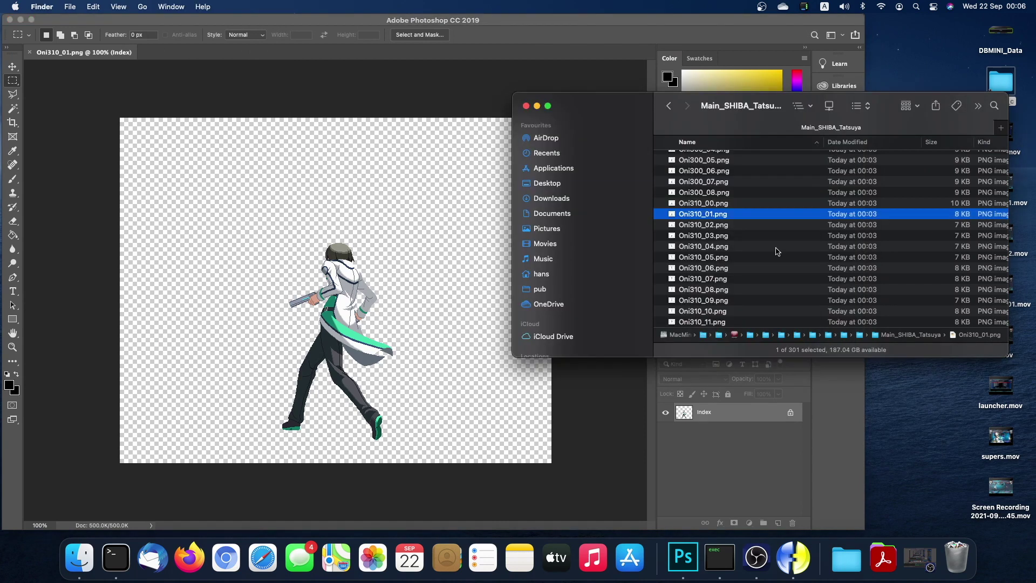
Look at the 000.png sprite sheet in the Sheet folder, then return to the main folder.
{"action": "scroll", "coordinate": [772, 244], "scroll_direction": "up", "scroll_amount": 15}
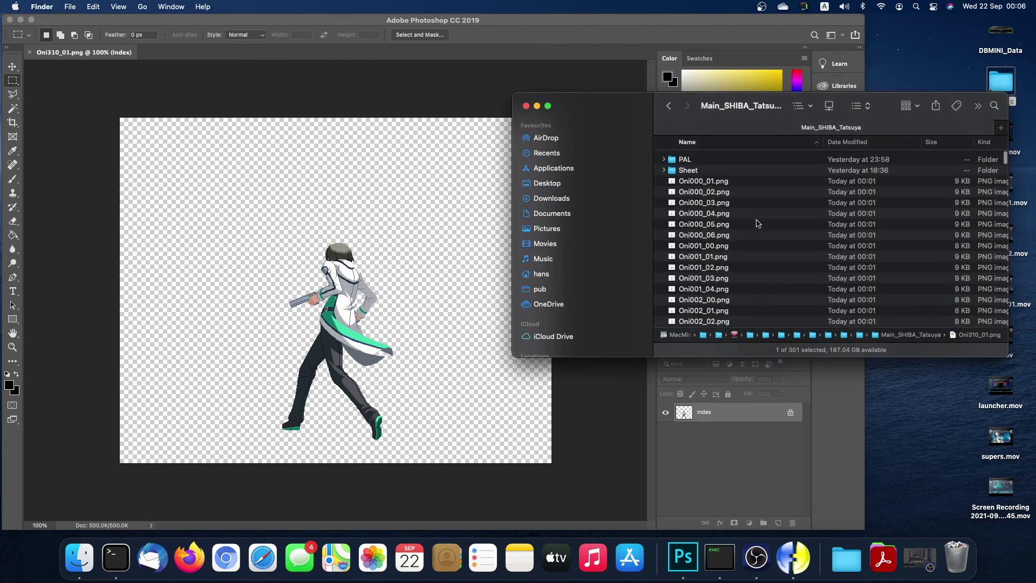
{"action": "double_click", "coordinate": [700, 169]}
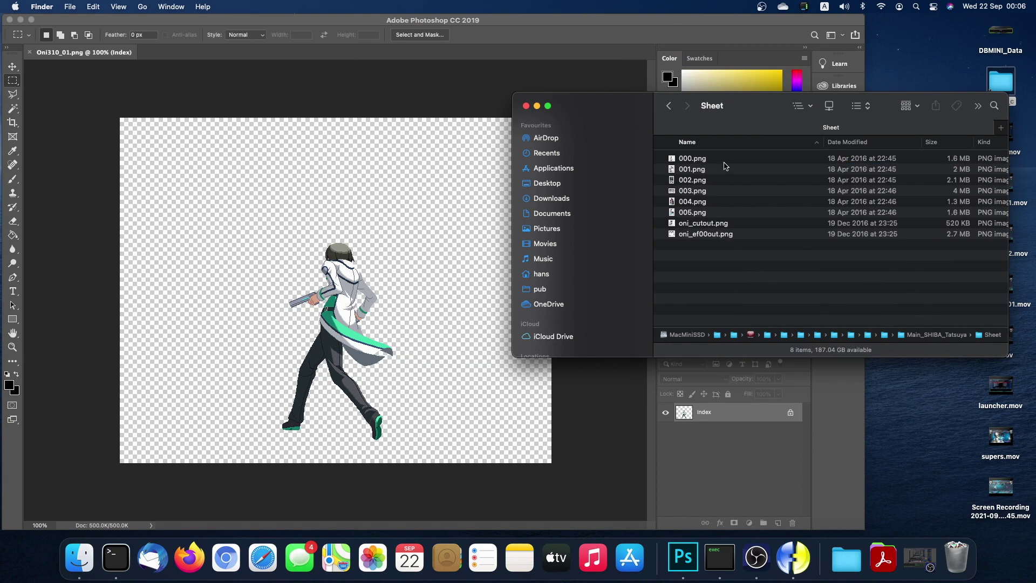
{"action": "left_click", "coordinate": [724, 161]}
{"action": "key", "text": "super+bracketleft"}
Open colorsamp_Oni01.png from the PAL folder in Photoshop at 200% zoom.
{"action": "double_click", "coordinate": [721, 161]}
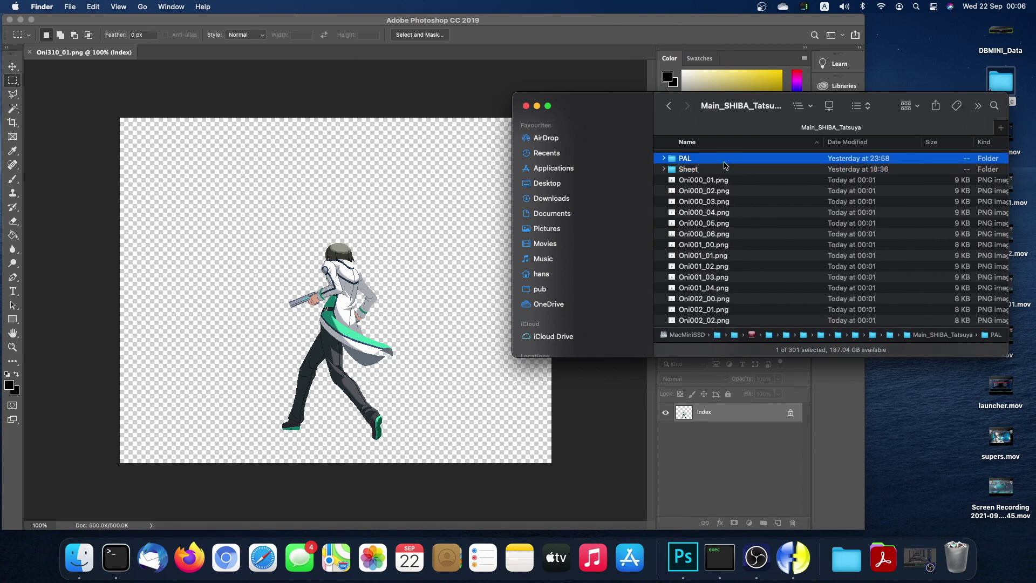
{"action": "key", "text": "space"}
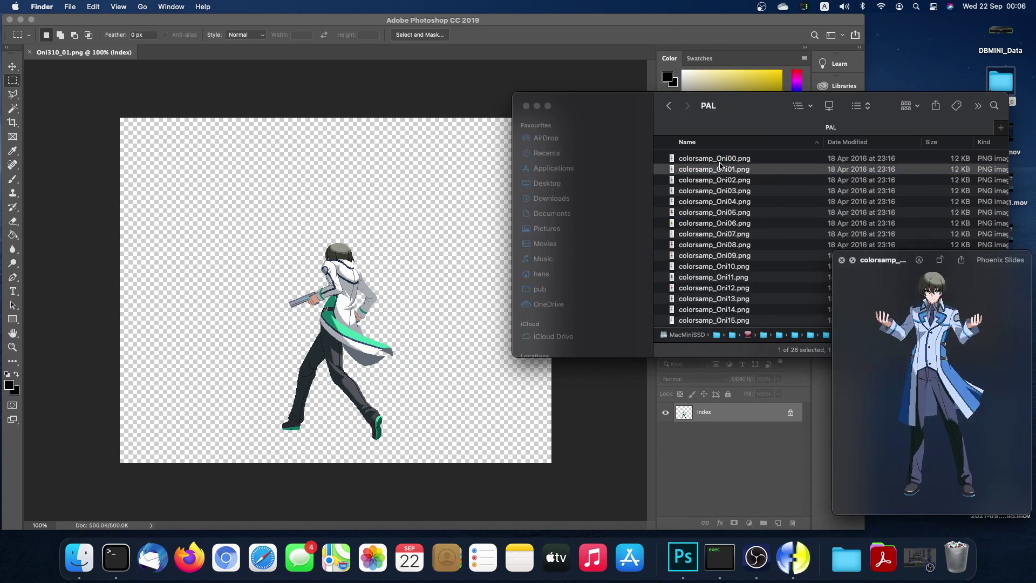
{"action": "key", "text": "space"}
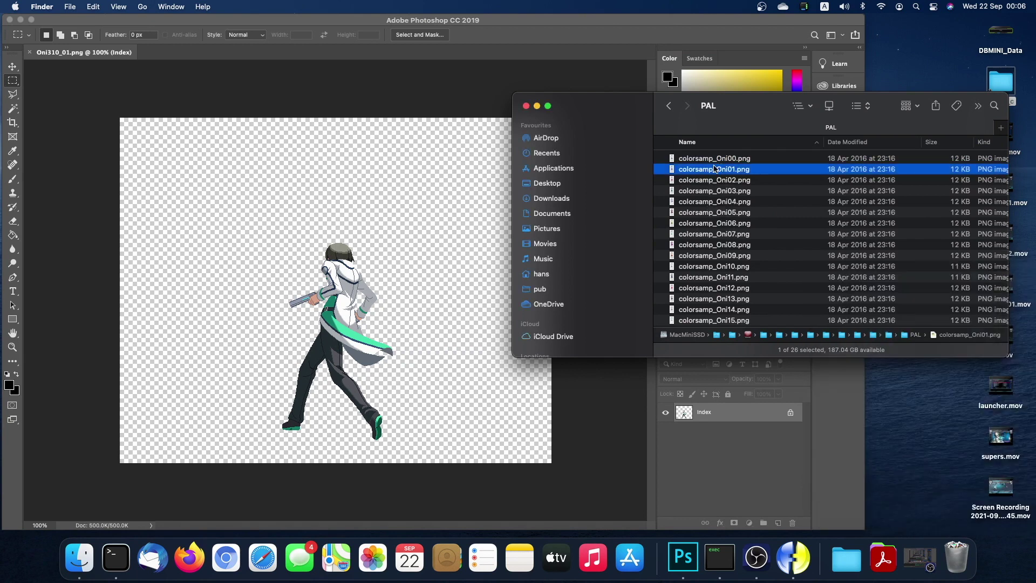
{"action": "left_click_drag", "start_coordinate": [721, 167], "coordinate": [263, 56]}
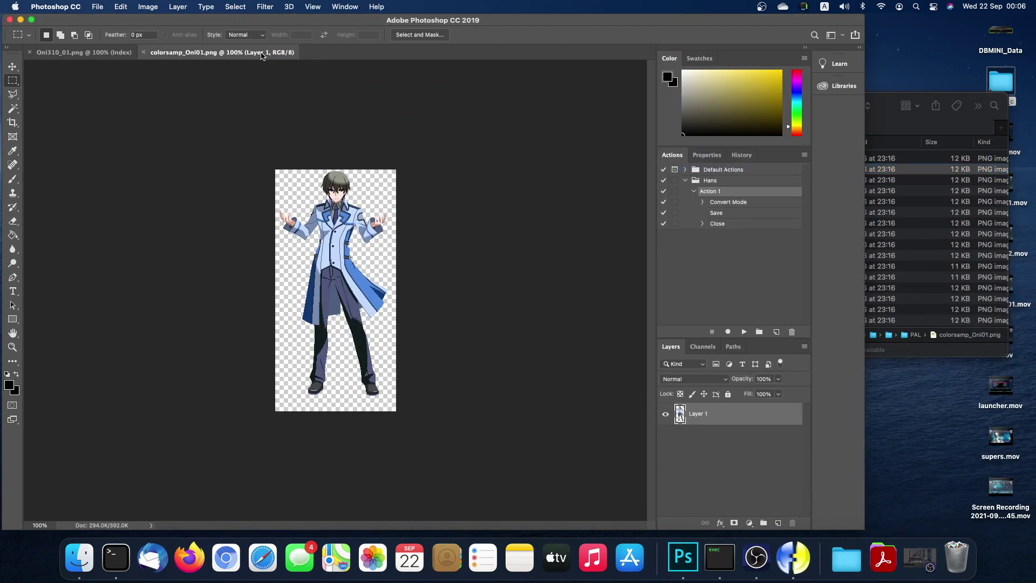
{"action": "key", "text": "super+equal"}
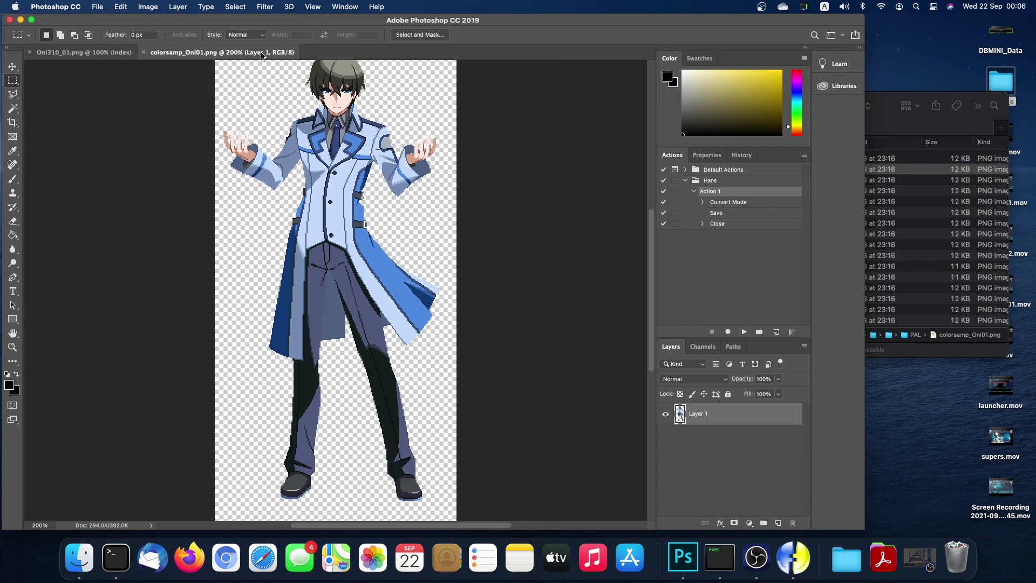
Float the colour sample in its own window and return to the Oni310_01 document.
{"action": "scroll", "coordinate": [296, 153], "scroll_direction": "up", "scroll_amount": 2}
{"action": "scroll", "coordinate": [296, 153], "scroll_direction": "left", "scroll_amount": 2}
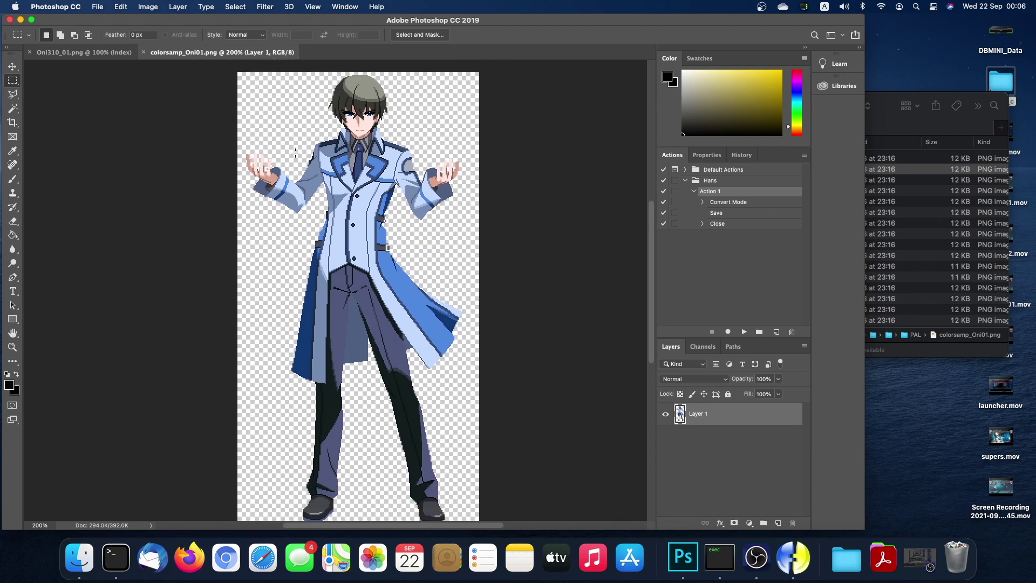
{"action": "scroll", "coordinate": [296, 153], "scroll_direction": "down", "scroll_amount": 1}
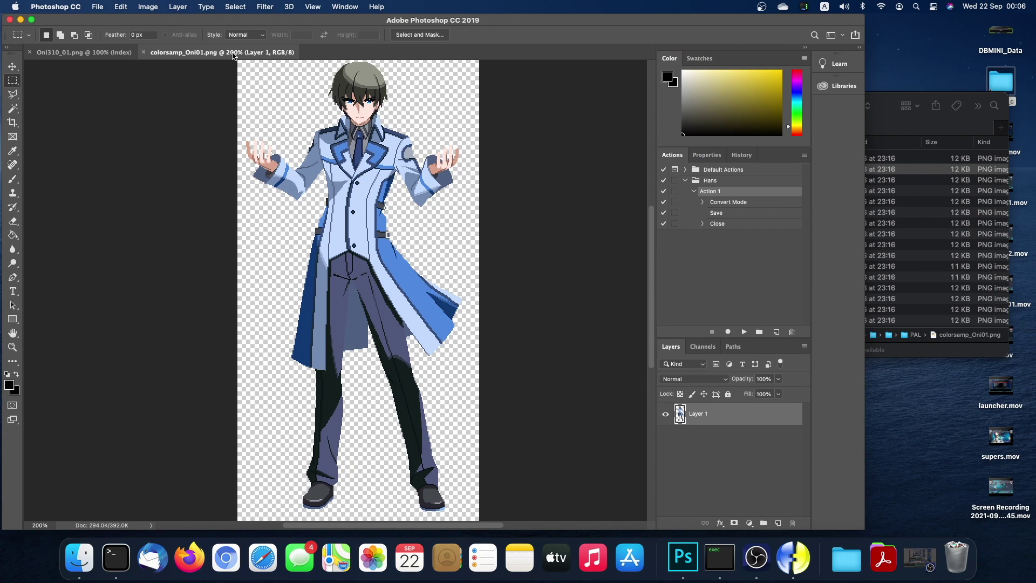
{"action": "left_click_drag", "start_coordinate": [238, 58], "coordinate": [570, 85]}
{"action": "left_click", "coordinate": [98, 54]}
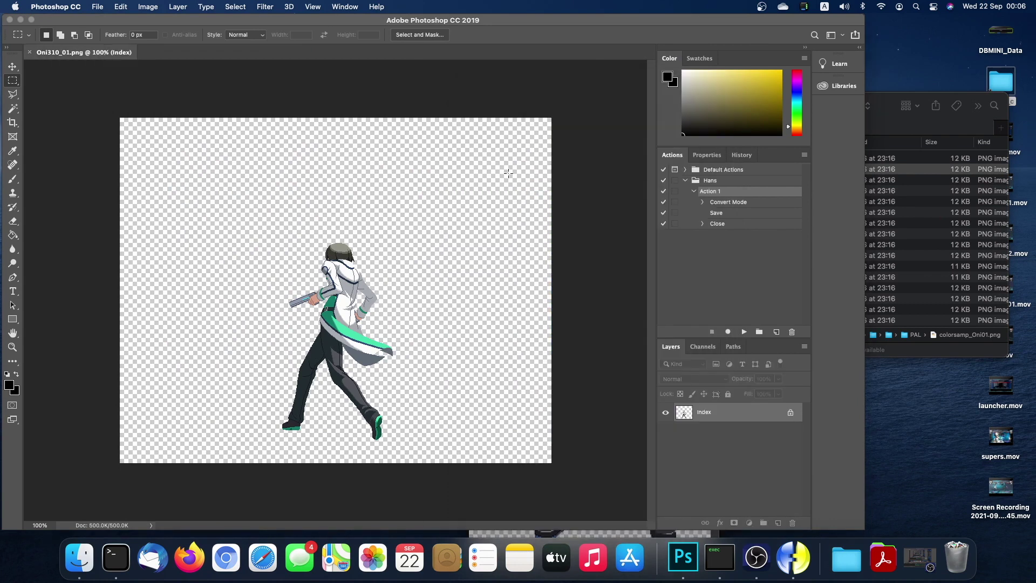
{"action": "left_click", "coordinate": [917, 241]}
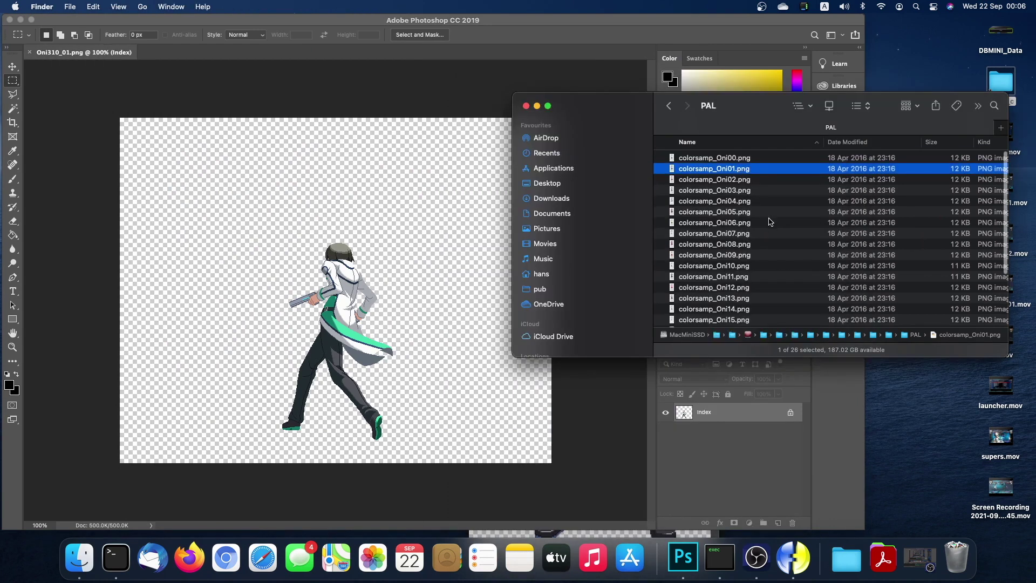
Close Oni310_01 and open map_00_full.png from the PAL folder in Photoshop.
{"action": "scroll", "coordinate": [770, 222], "scroll_direction": "down", "scroll_amount": 5}
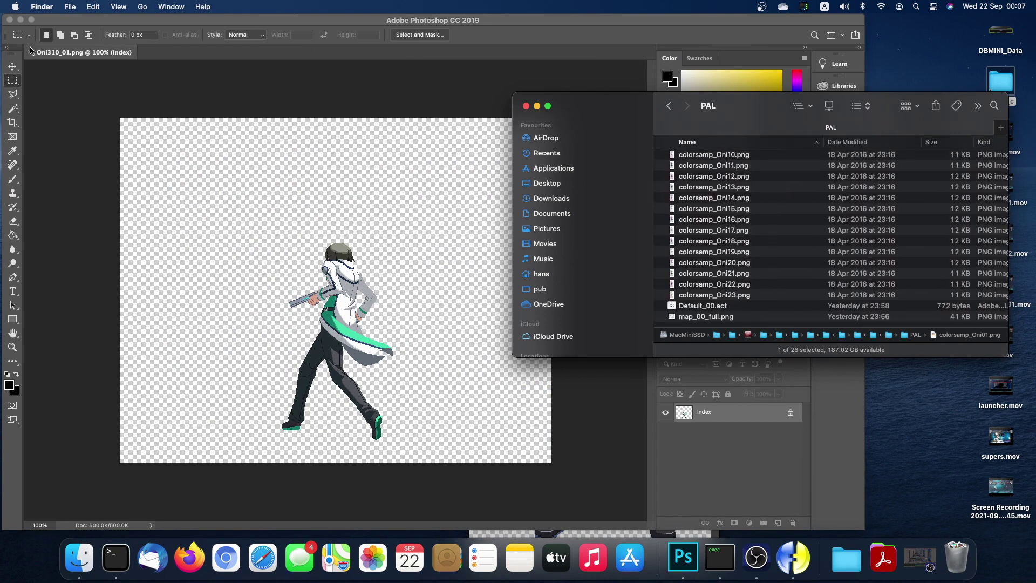
{"action": "left_click", "coordinate": [30, 51]}
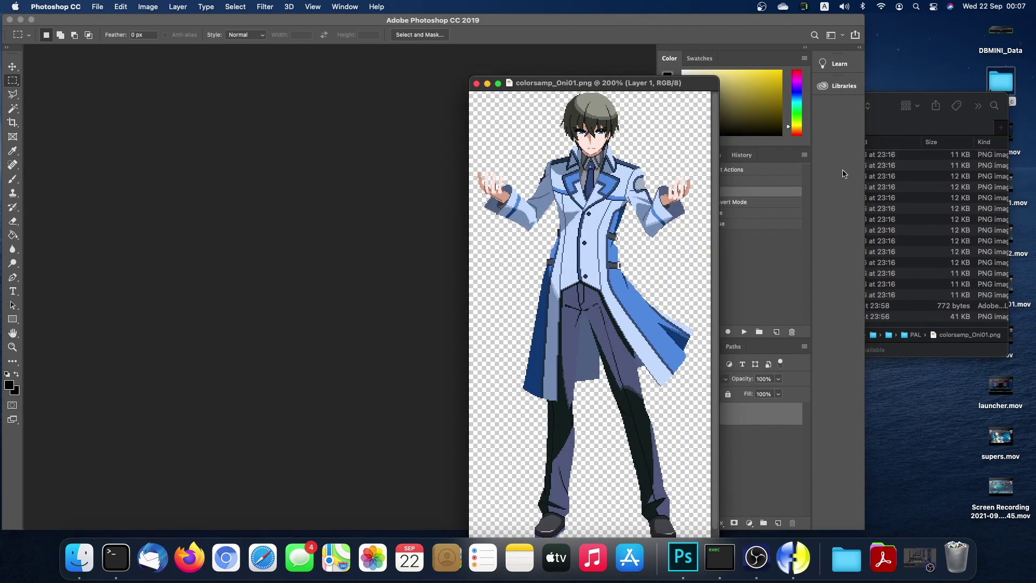
{"action": "left_click", "coordinate": [899, 204]}
{"action": "scroll", "coordinate": [751, 281], "scroll_direction": "down", "scroll_amount": 2}
{"action": "left_click", "coordinate": [703, 318]}
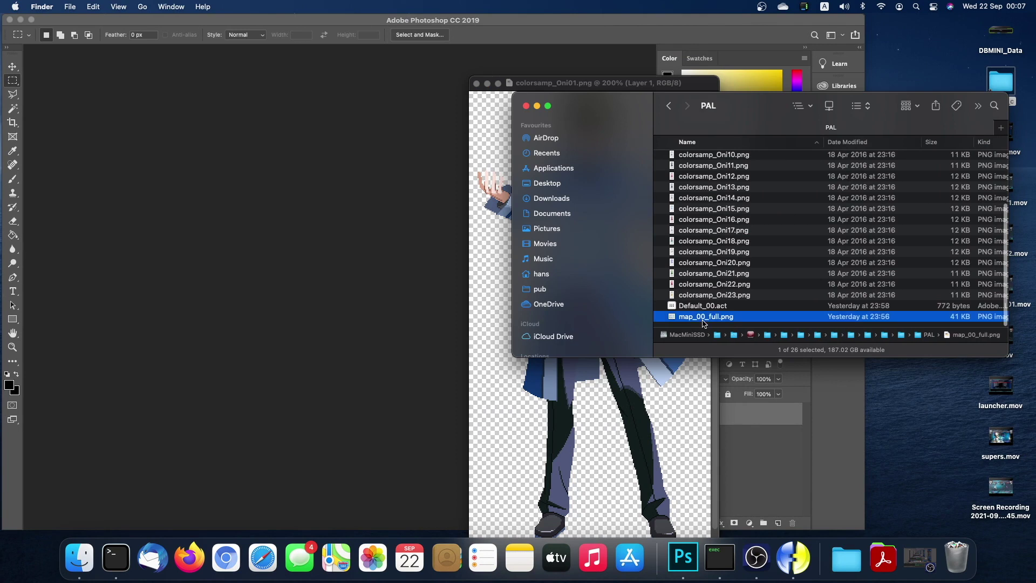
{"action": "left_click_drag", "start_coordinate": [703, 323], "coordinate": [261, 237]}
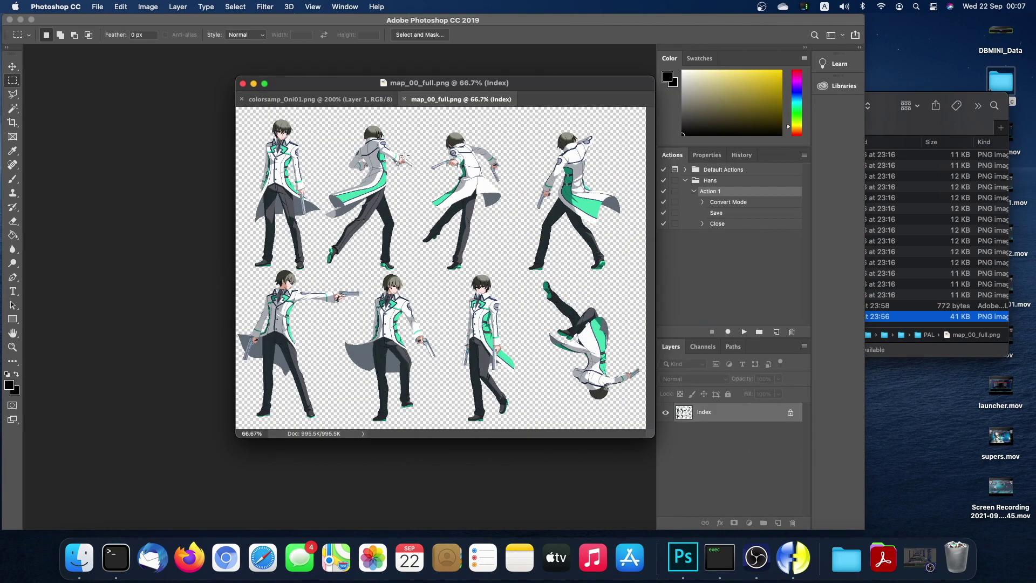
Float the map_00_full sprite sheet in its own window at 100% zoom.
{"action": "left_click_drag", "start_coordinate": [416, 103], "coordinate": [159, 99]}
{"action": "key", "text": "super+1"}
{"action": "key", "text": "super+Tab"}
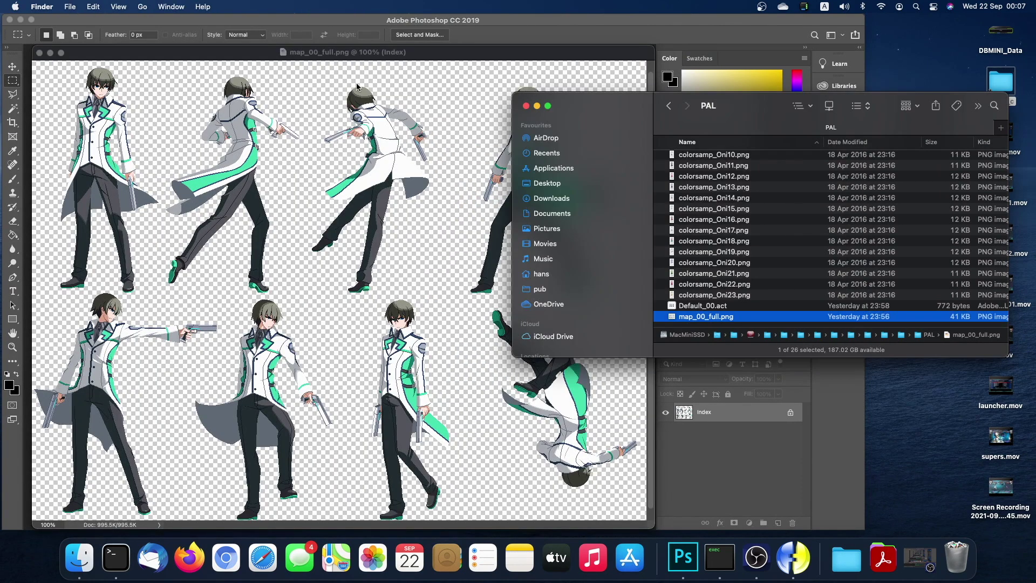
{"action": "key", "text": "ctrl+Up"}
Place the colour sample window at the upper right, zoomed to 300% and enlarged.
{"action": "left_click", "coordinate": [427, 89]}
{"action": "left_click_drag", "start_coordinate": [384, 83], "coordinate": [752, 31]}
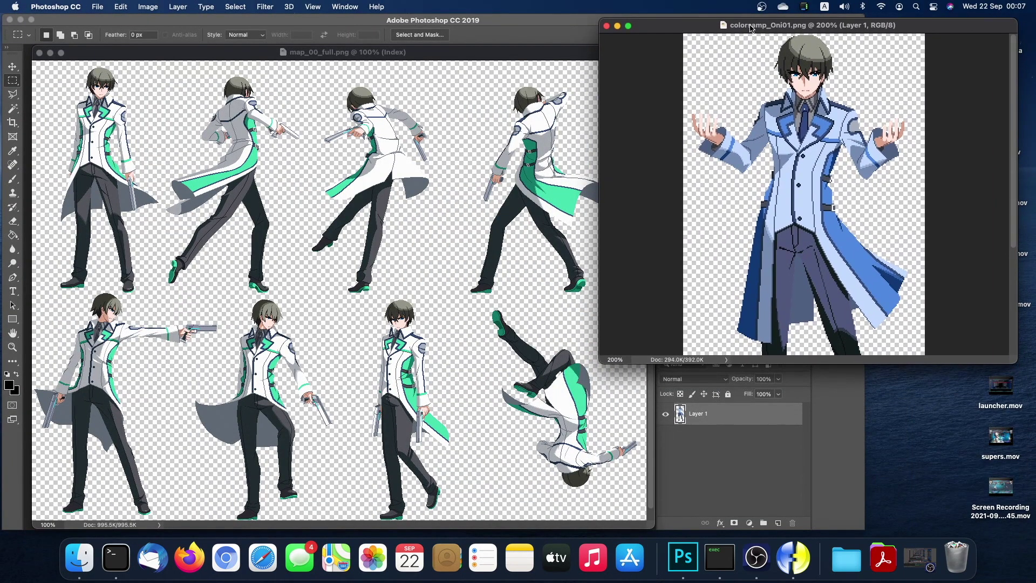
{"action": "key", "text": "super+equal"}
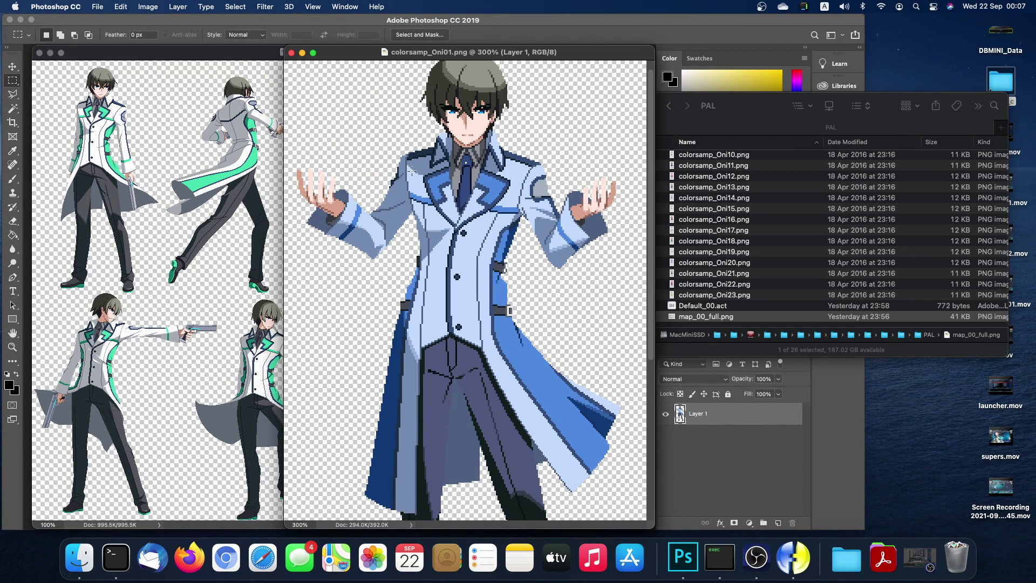
{"action": "left_click_drag", "start_coordinate": [360, 54], "coordinate": [725, 31]}
{"action": "left_click_drag", "start_coordinate": [650, 504], "coordinate": [579, 534]}
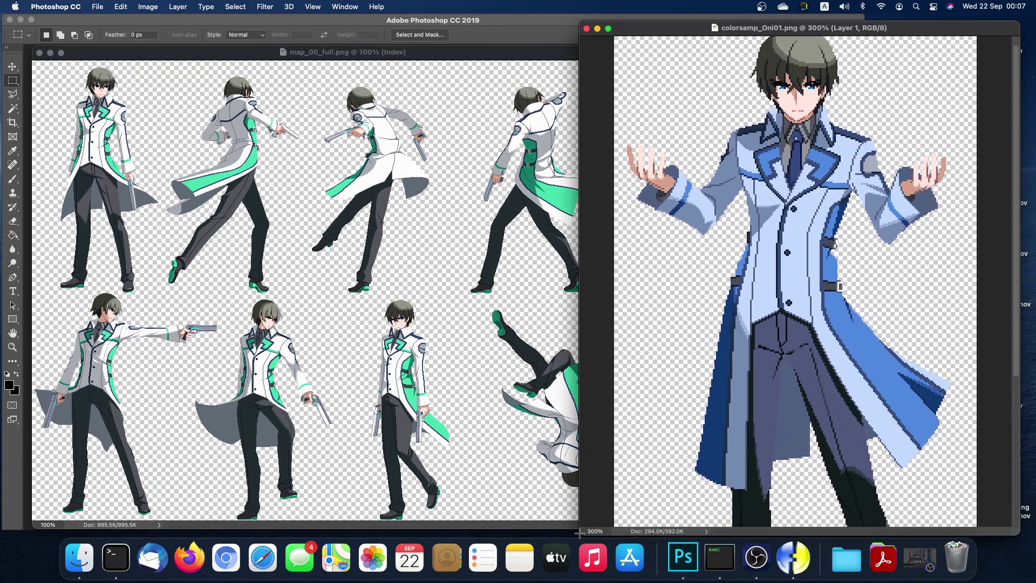
Narrow the sprite sheet window so it sits beside the colour sample.
{"action": "left_click", "coordinate": [178, 51]}
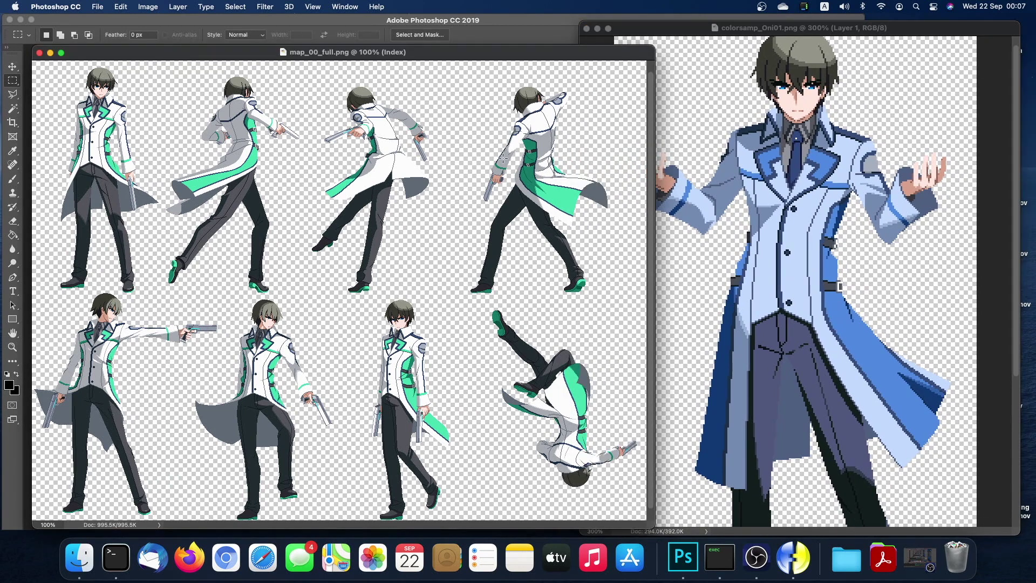
{"action": "left_click_drag", "start_coordinate": [656, 198], "coordinate": [603, 202]}
{"action": "scroll", "coordinate": [407, 251], "scroll_direction": "right", "scroll_amount": 3}
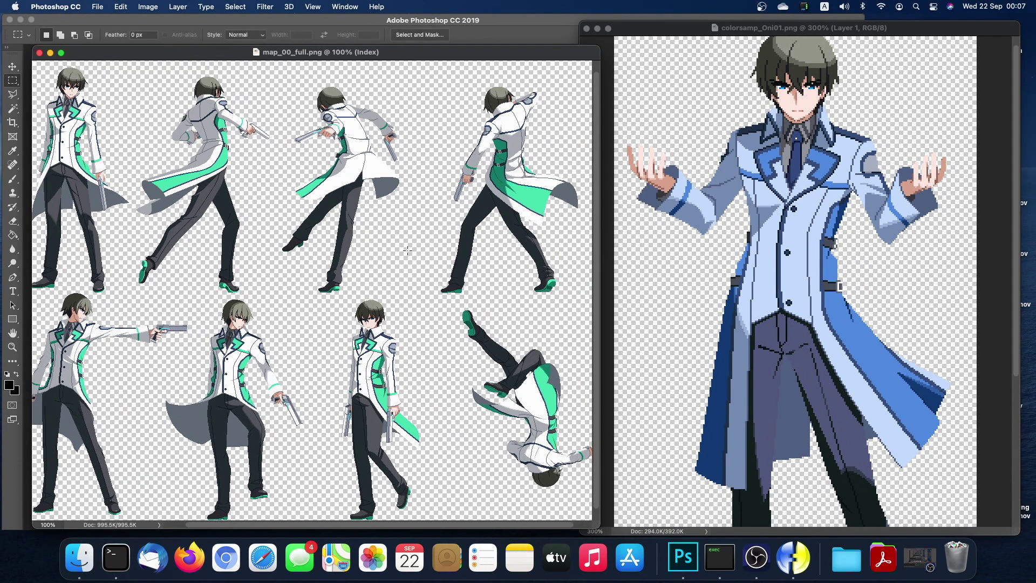
{"action": "left_click", "coordinate": [146, 7]}
Load Default_00.act from the PAL folder into map_00_full.png's colour table.
{"action": "mouse_move", "coordinate": [151, 21]}
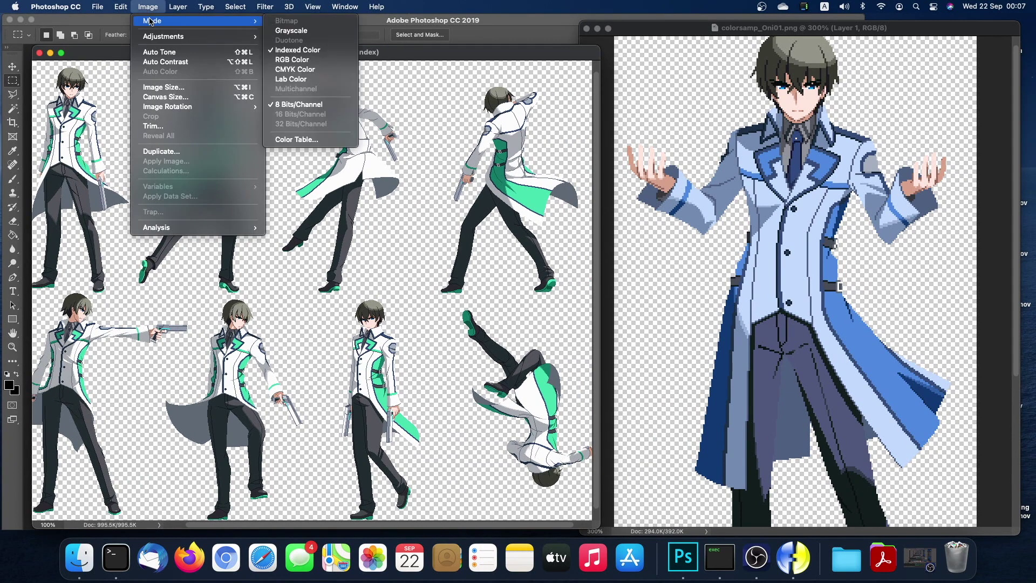
{"action": "left_click", "coordinate": [303, 140]}
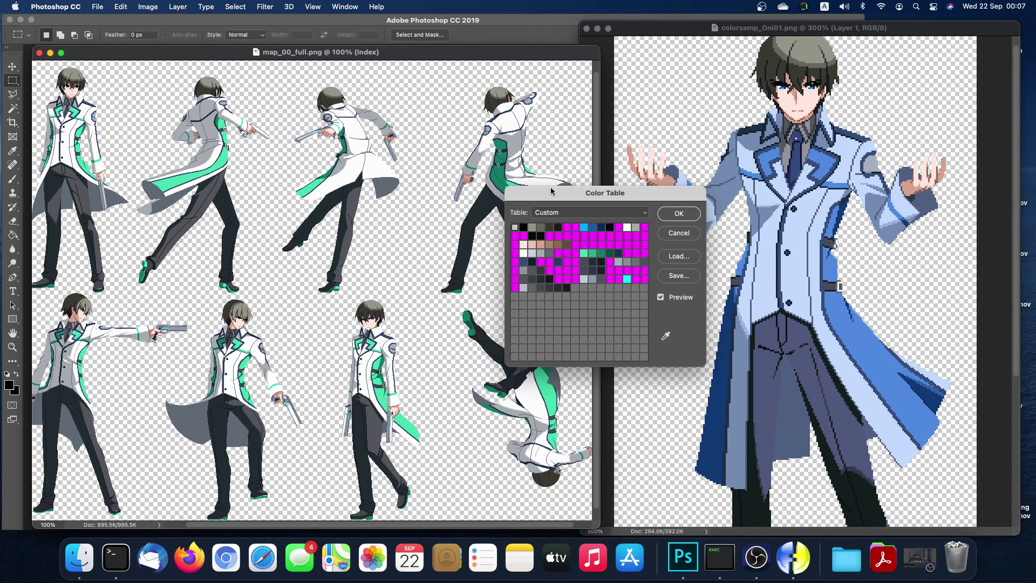
{"action": "left_click_drag", "start_coordinate": [566, 196], "coordinate": [504, 206]}
{"action": "left_click", "coordinate": [618, 266]}
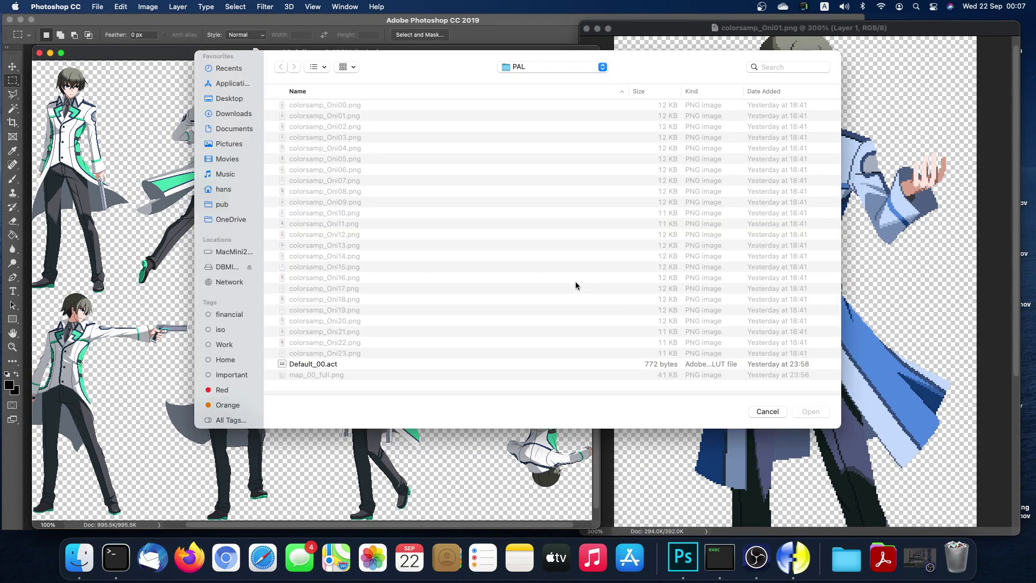
{"action": "left_click", "coordinate": [368, 365]}
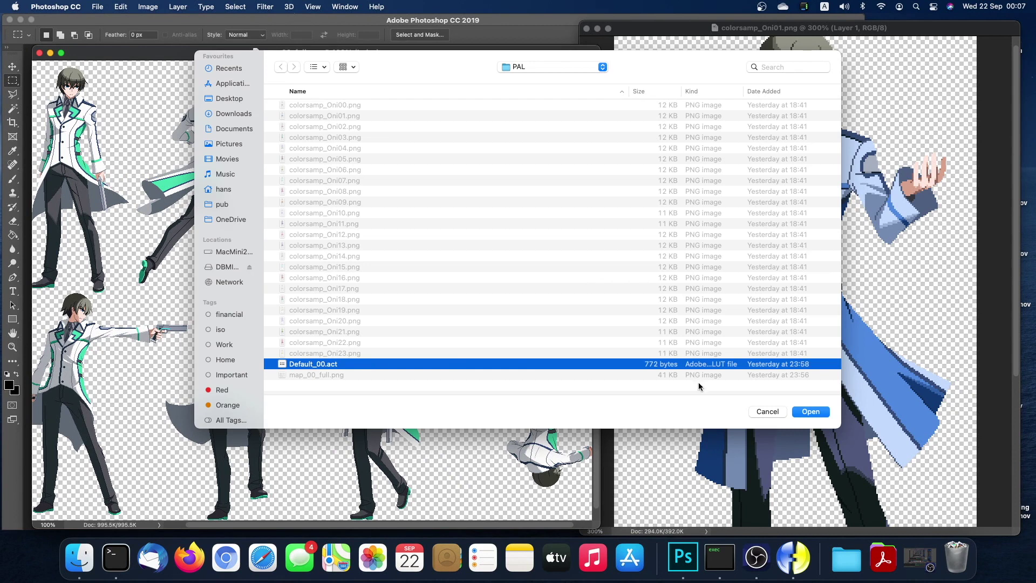
{"action": "left_click", "coordinate": [810, 411]}
{"action": "left_click_drag", "start_coordinate": [541, 211], "coordinate": [551, 263]}
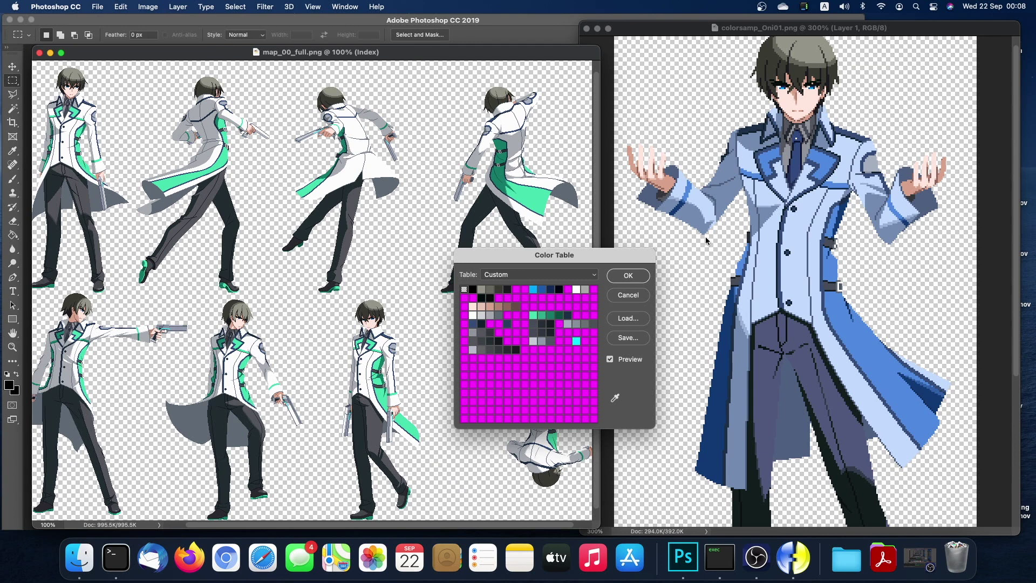
Replace the near-white and two grey palette entries with coat blues c1dafe, 9ab2d7 and 738bb0.
{"action": "left_click", "coordinate": [472, 316]}
{"action": "left_click_drag", "start_coordinate": [853, 70], "coordinate": [669, 299]}
{"action": "left_click", "coordinate": [771, 229]}
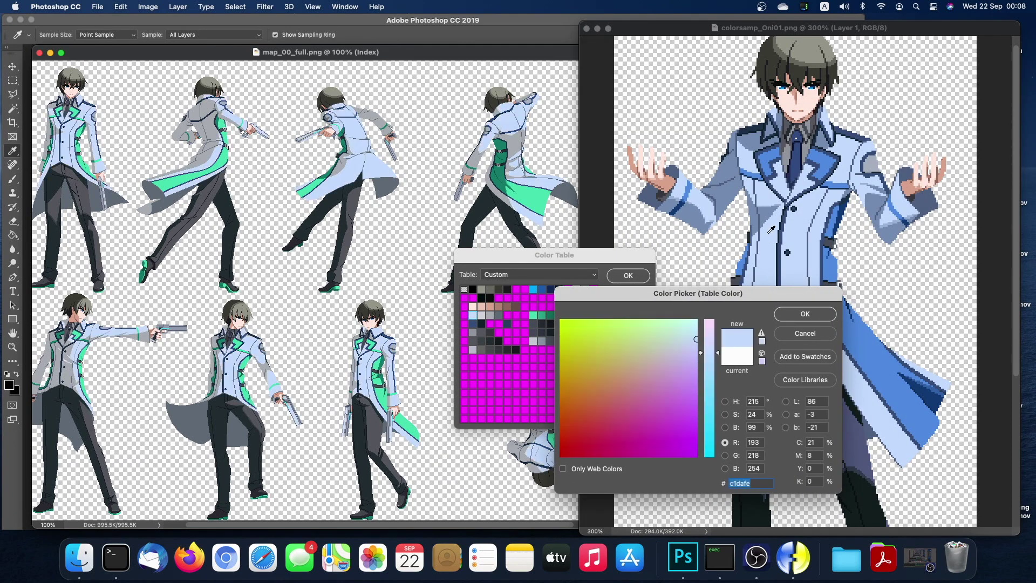
{"action": "left_click", "coordinate": [801, 315]}
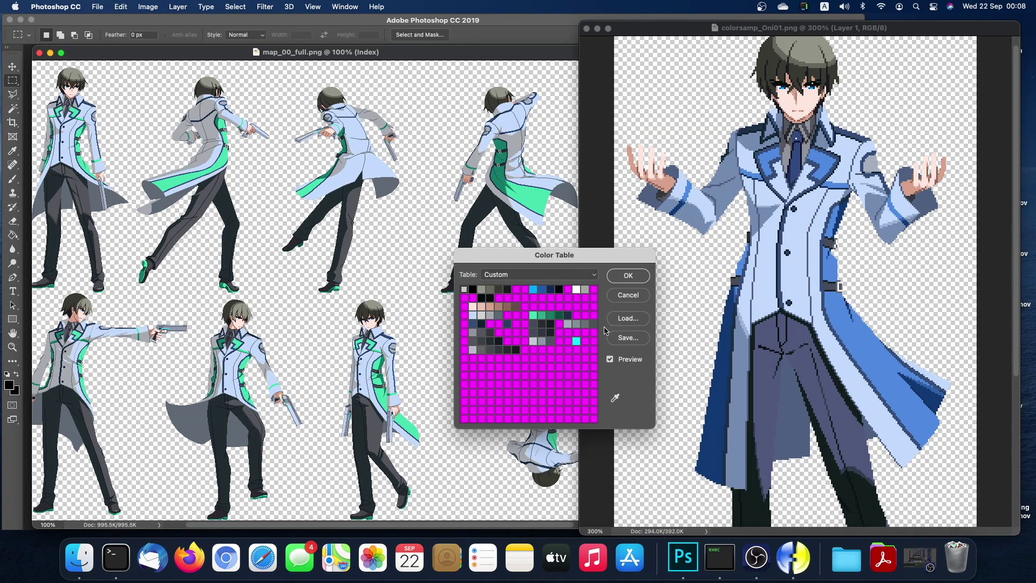
{"action": "left_click", "coordinate": [481, 315]}
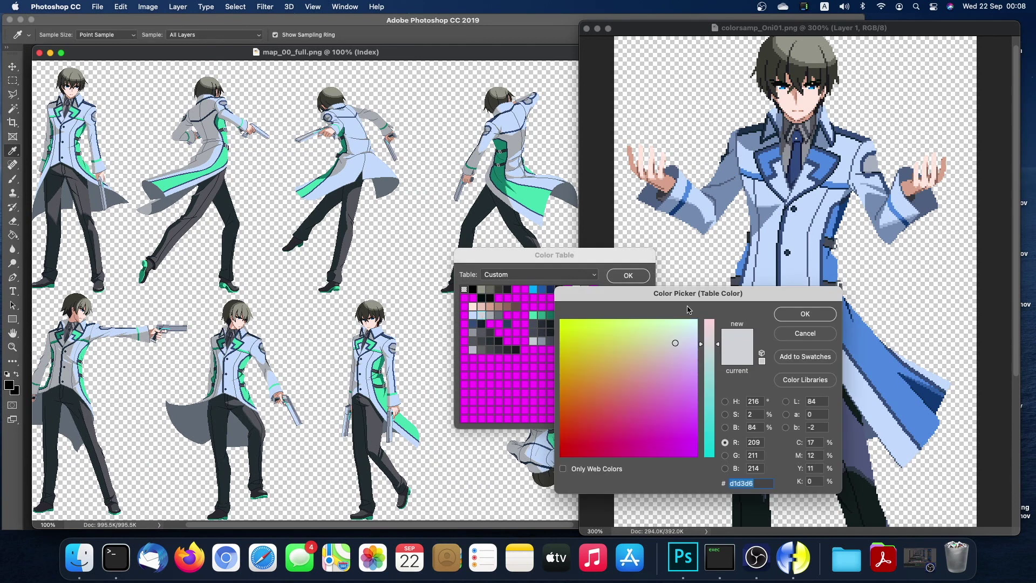
{"action": "left_click", "coordinate": [764, 208]}
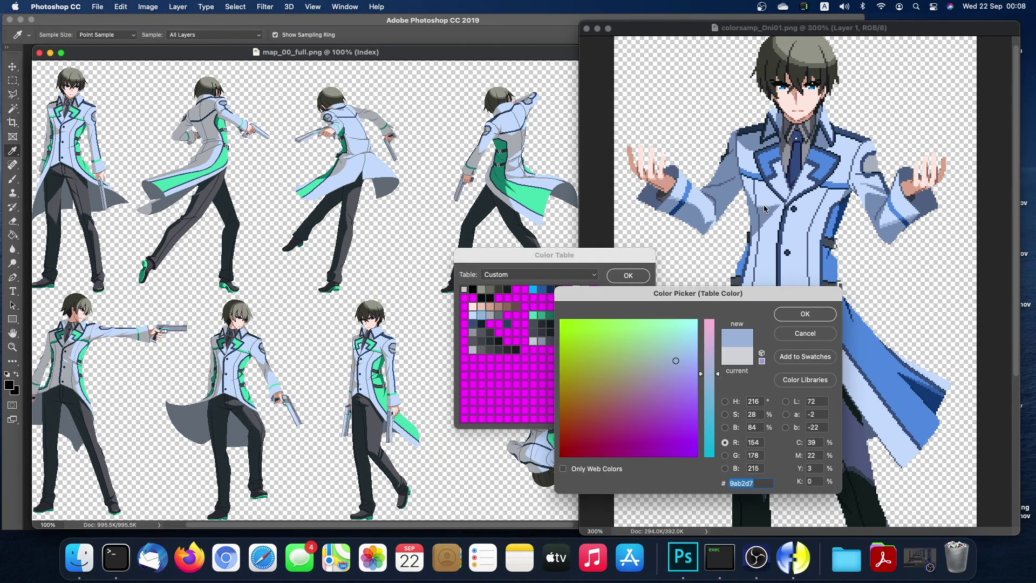
{"action": "left_click", "coordinate": [805, 314]}
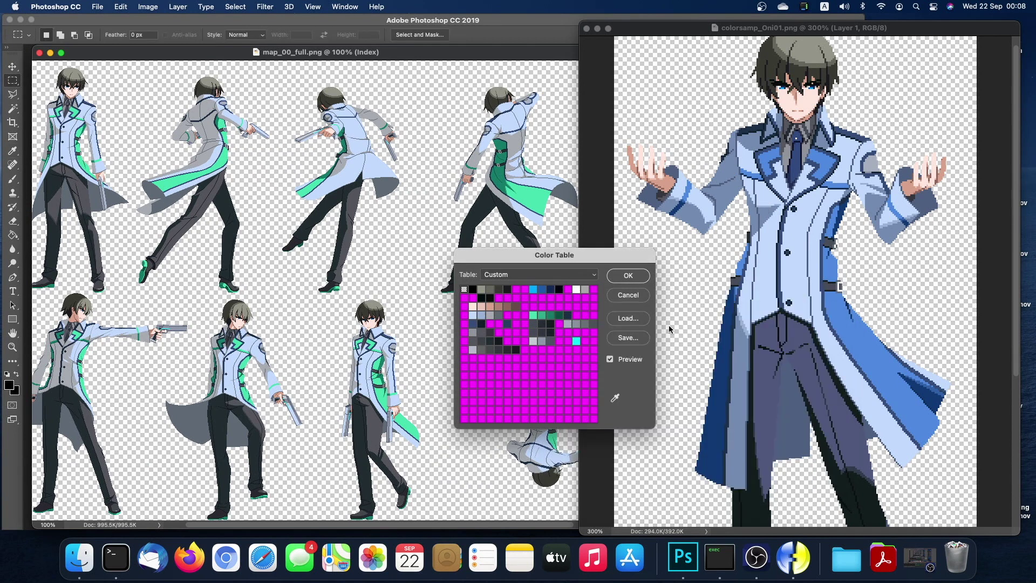
{"action": "left_click", "coordinate": [492, 319]}
{"action": "left_click", "coordinate": [766, 210]}
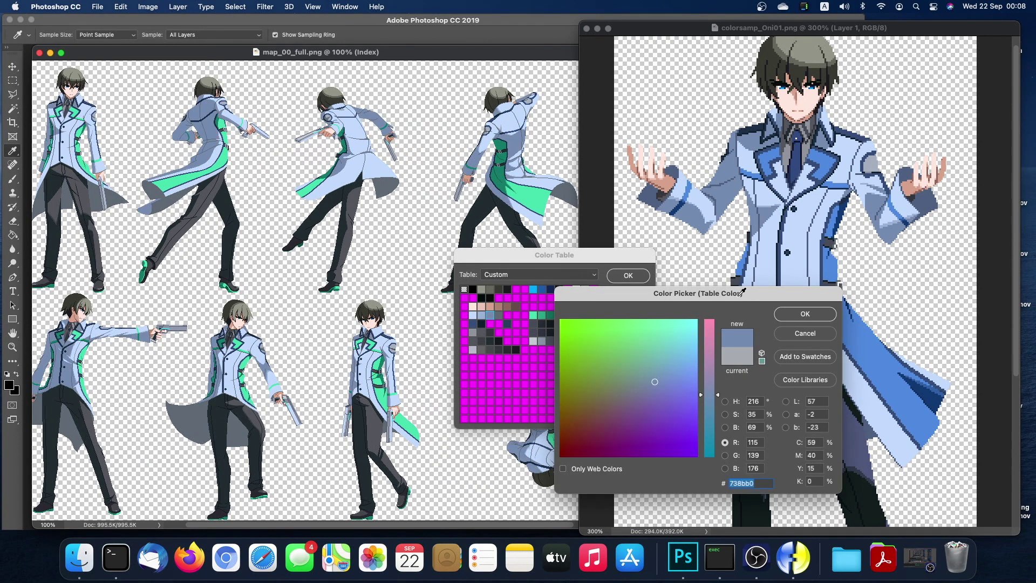
{"action": "left_click", "coordinate": [794, 317]}
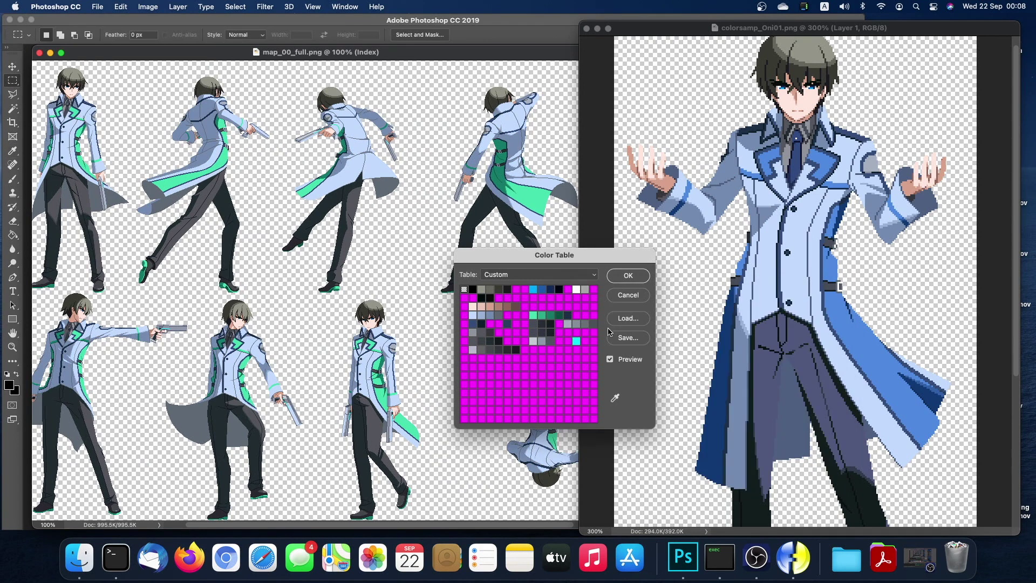
Recolour the darker grey entry to 4e5f80 and the bright green entry to 4e89df.
{"action": "left_click", "coordinate": [499, 318]}
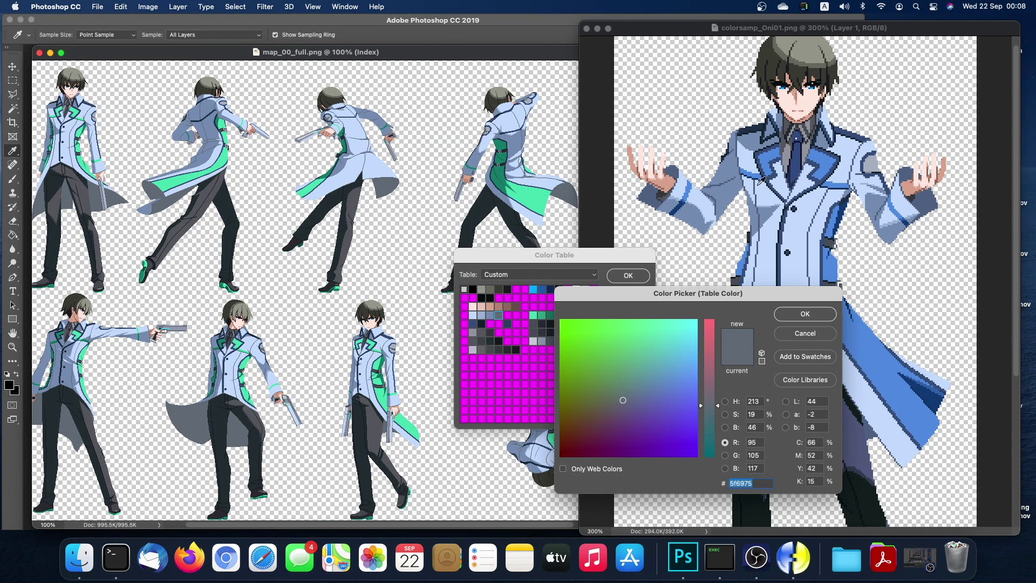
{"action": "left_click", "coordinate": [655, 200]}
{"action": "left_click", "coordinate": [793, 322]}
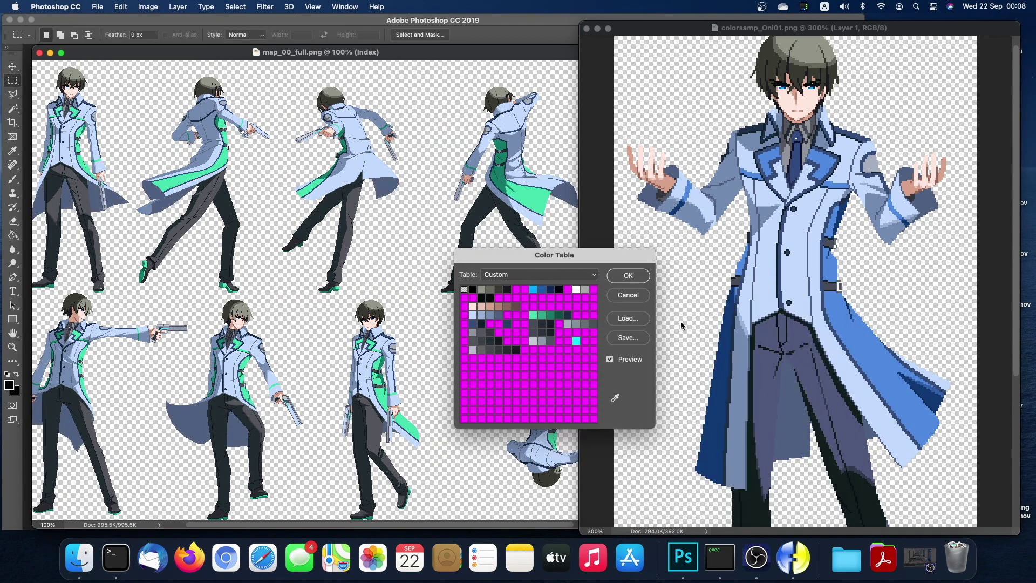
{"action": "left_click", "coordinate": [536, 318]}
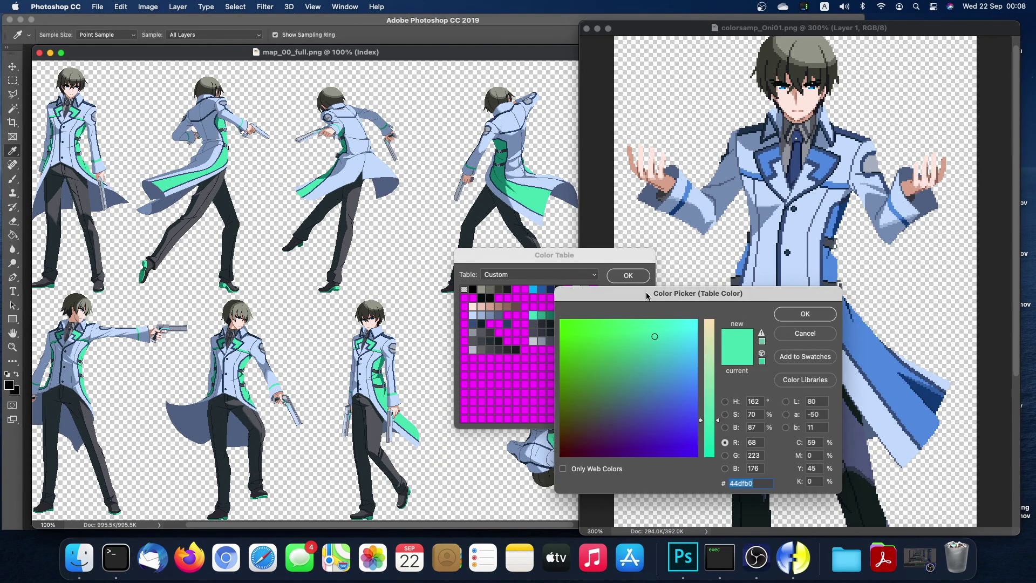
{"action": "left_click", "coordinate": [772, 168]}
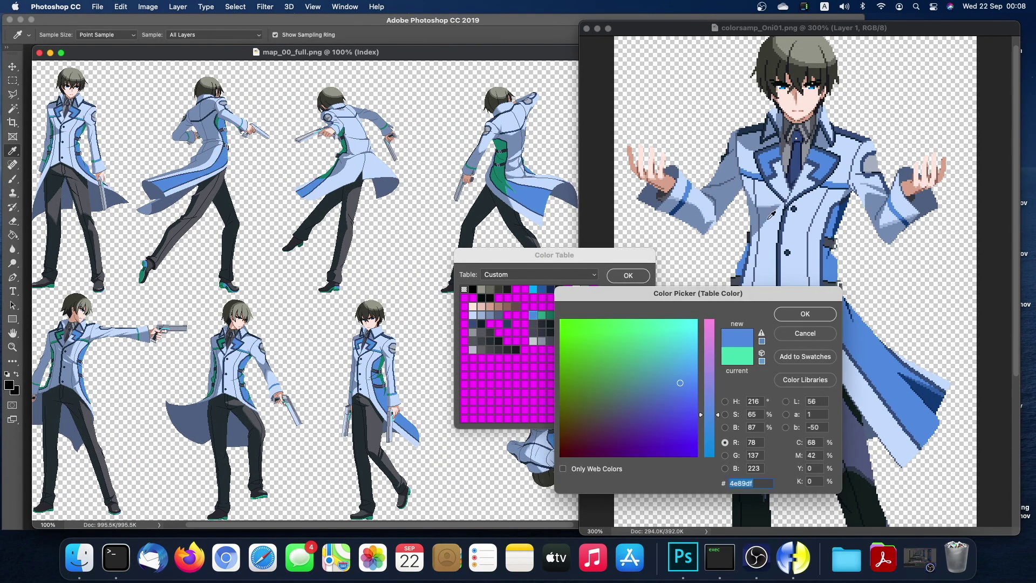
{"action": "left_click", "coordinate": [794, 316]}
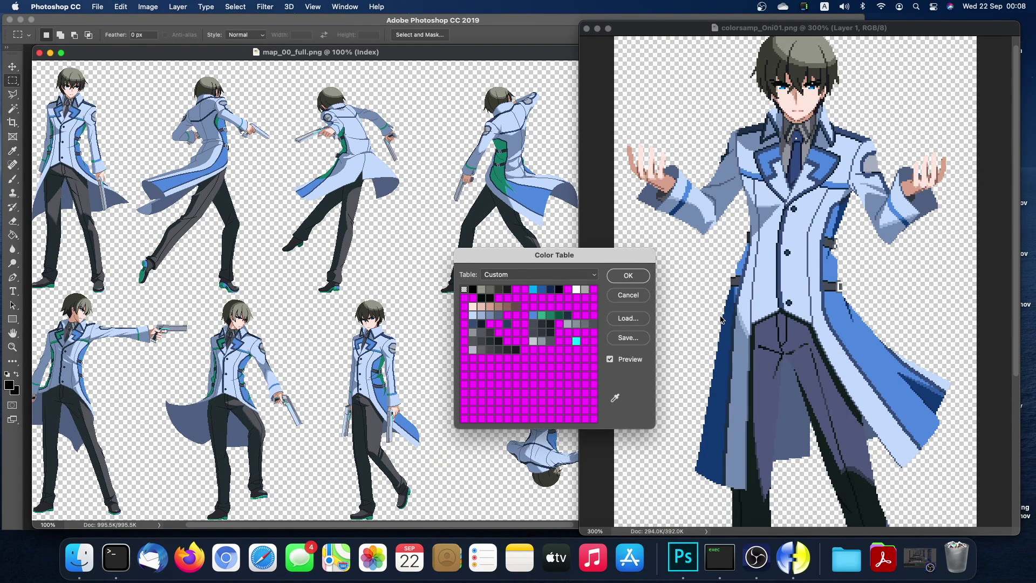
Replace the next two green entries with blues 2f60a9 and 113873.
{"action": "left_click", "coordinate": [548, 321]}
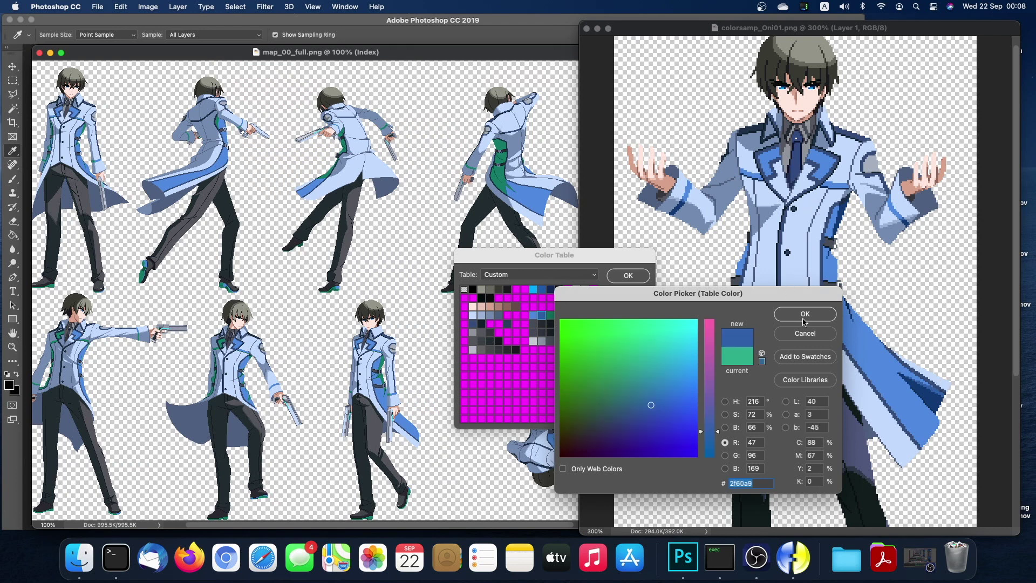
{"action": "left_click", "coordinate": [805, 317]}
{"action": "left_click", "coordinate": [551, 316]}
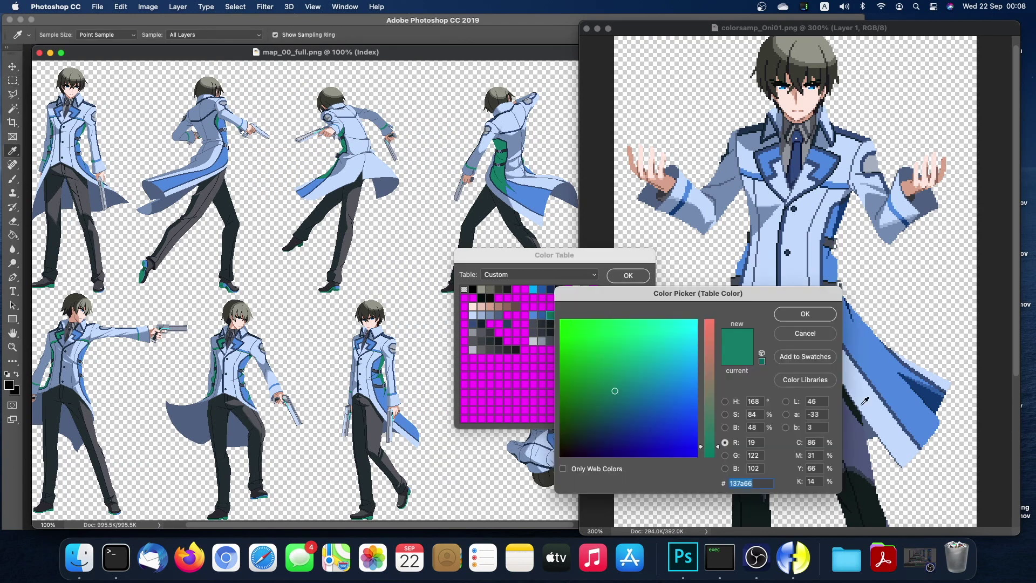
{"action": "left_click", "coordinate": [922, 384]}
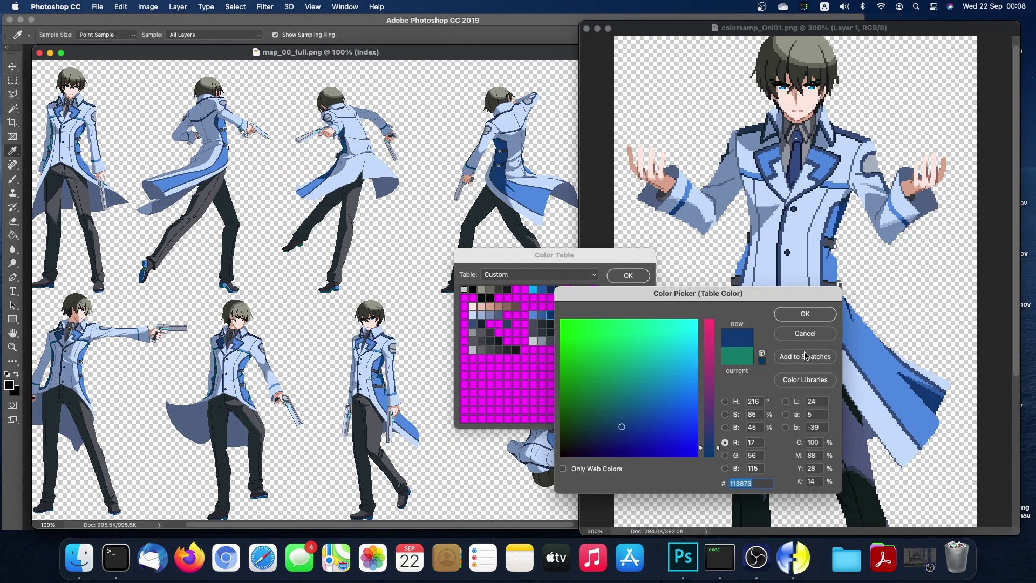
{"action": "left_click", "coordinate": [806, 315]}
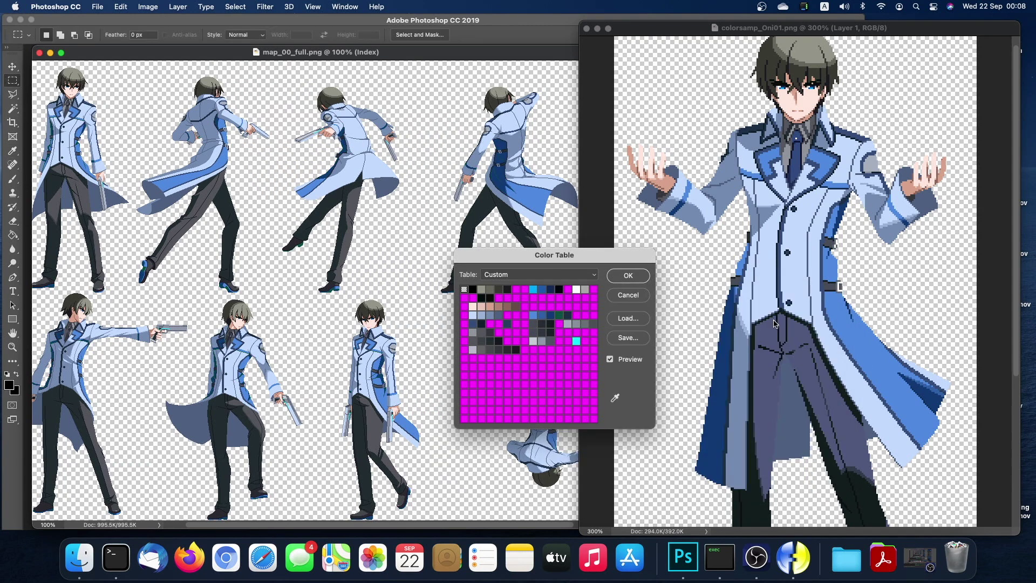
{"action": "left_click", "coordinate": [551, 317]}
{"action": "key", "text": "super+c"}
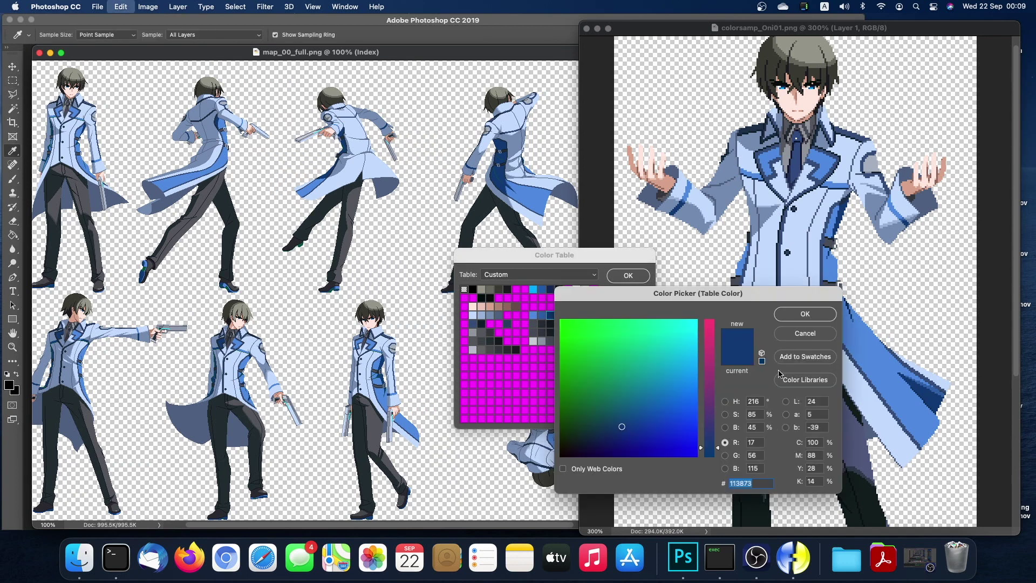
{"action": "left_click", "coordinate": [805, 315]}
Set the darkest green entry to 113873 by pasting the hex value, with the H radio button selected.
{"action": "left_click", "coordinate": [559, 316]}
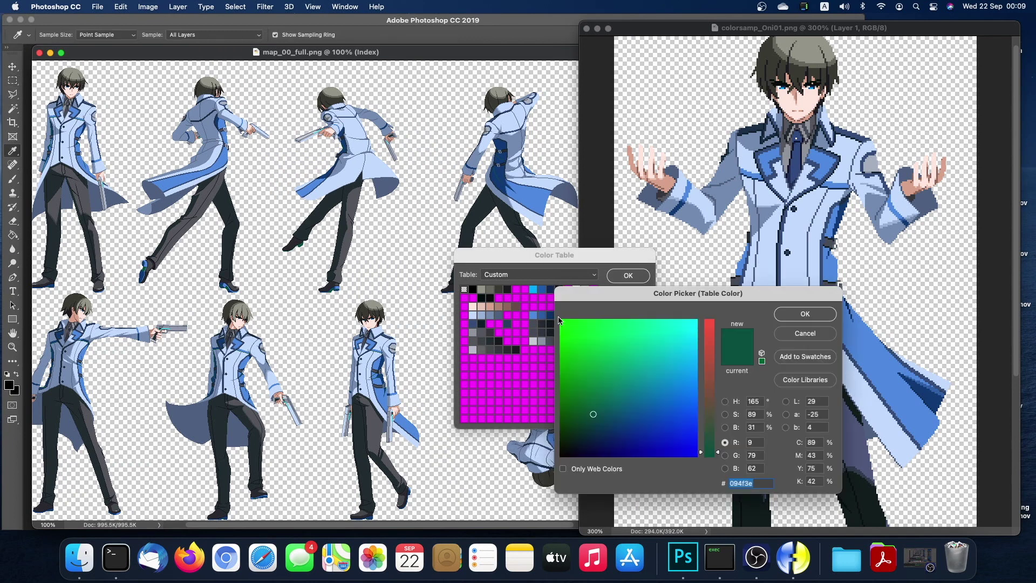
{"action": "left_click_drag", "start_coordinate": [642, 426], "coordinate": [633, 441]}
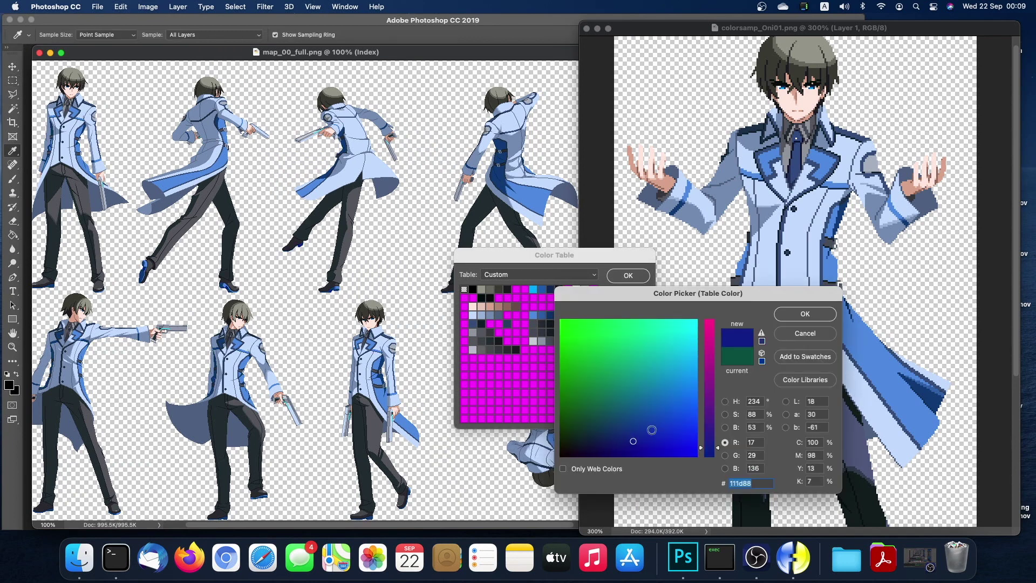
{"action": "key", "text": "super+v"}
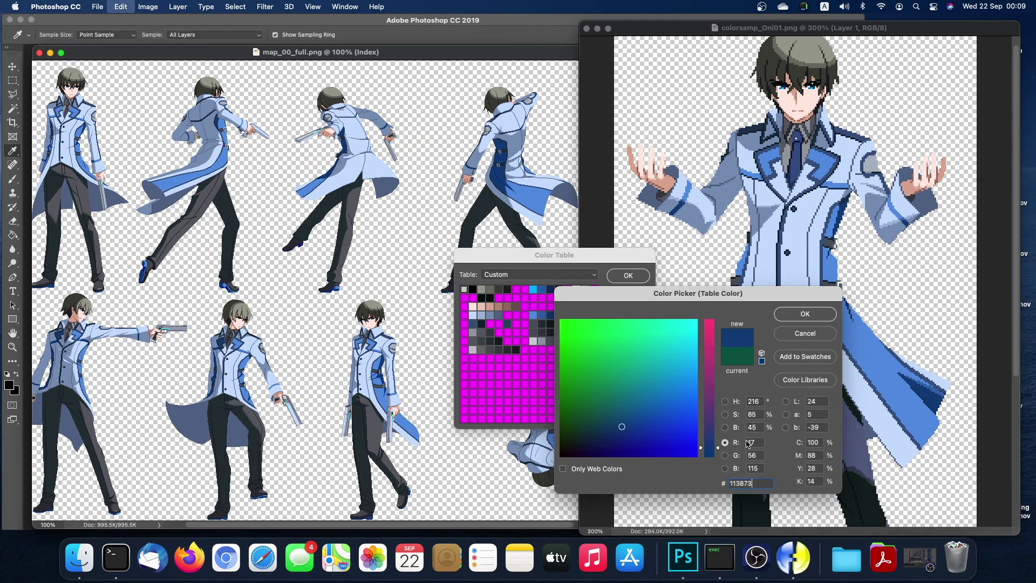
{"action": "left_click", "coordinate": [725, 402]}
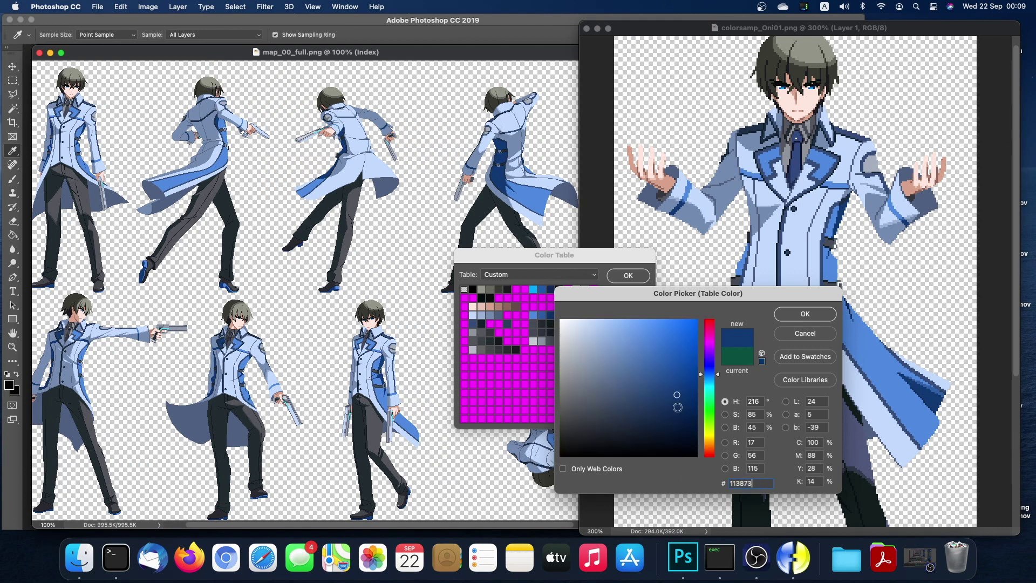
{"action": "left_click", "coordinate": [802, 314]}
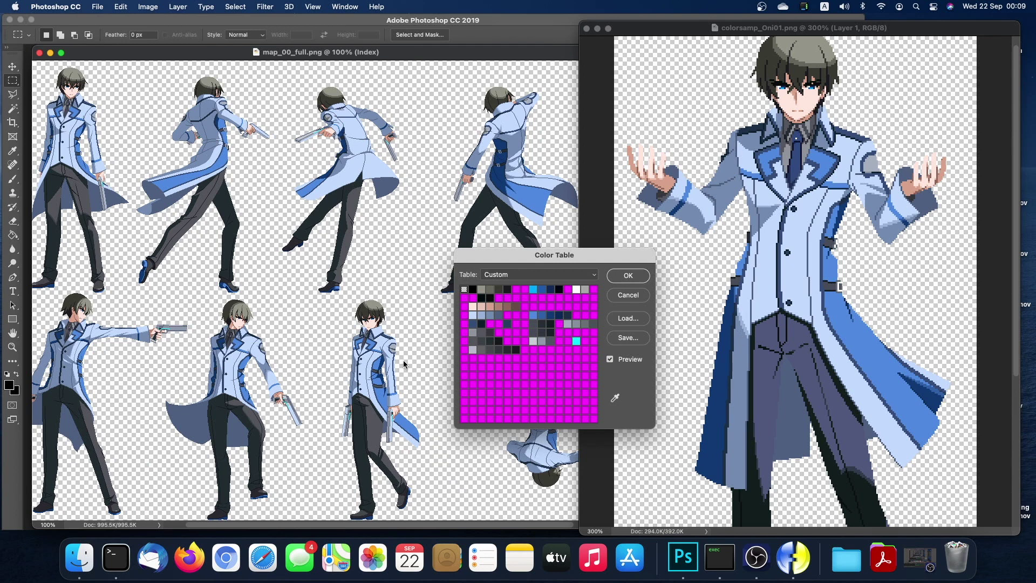
Try a pale lavender hue on the cyan palette entry, then discard the trial colour.
{"action": "scroll", "coordinate": [403, 361], "scroll_direction": "down", "scroll_amount": 2}
{"action": "scroll", "coordinate": [403, 361], "scroll_direction": "left", "scroll_amount": 3}
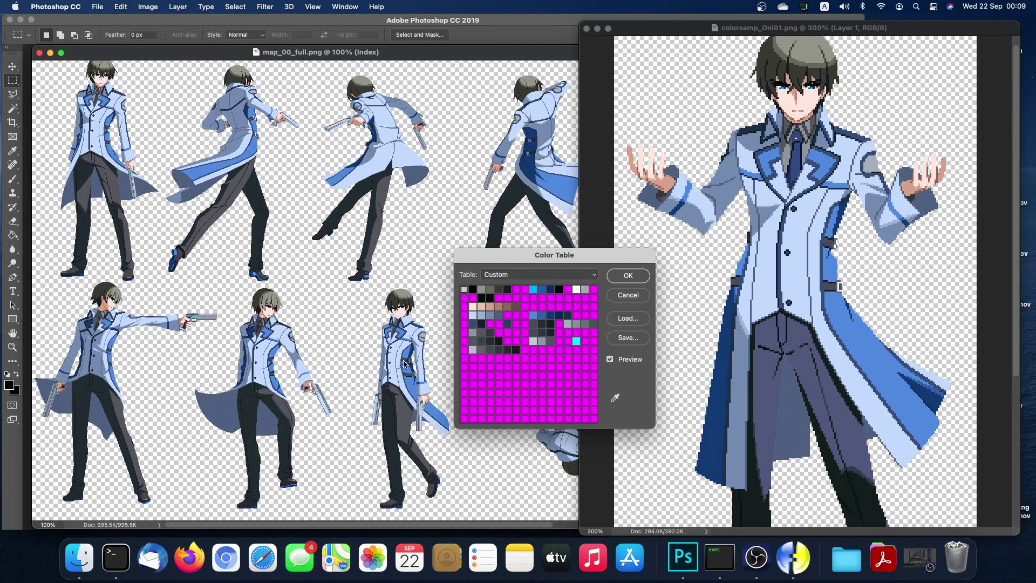
{"action": "scroll", "coordinate": [756, 341], "scroll_direction": "down", "scroll_amount": 10}
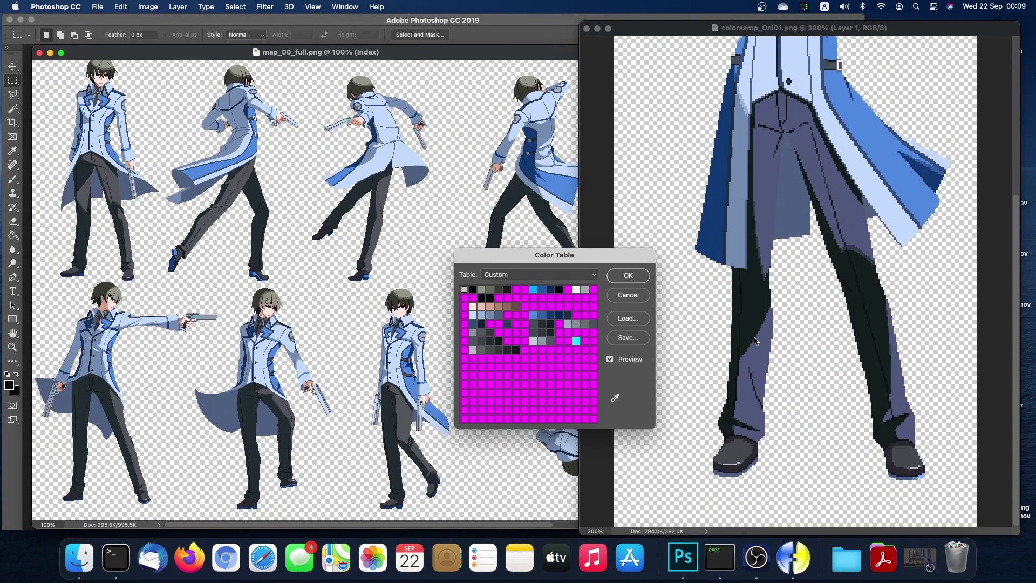
{"action": "scroll", "coordinate": [756, 341], "scroll_direction": "up", "scroll_amount": 5}
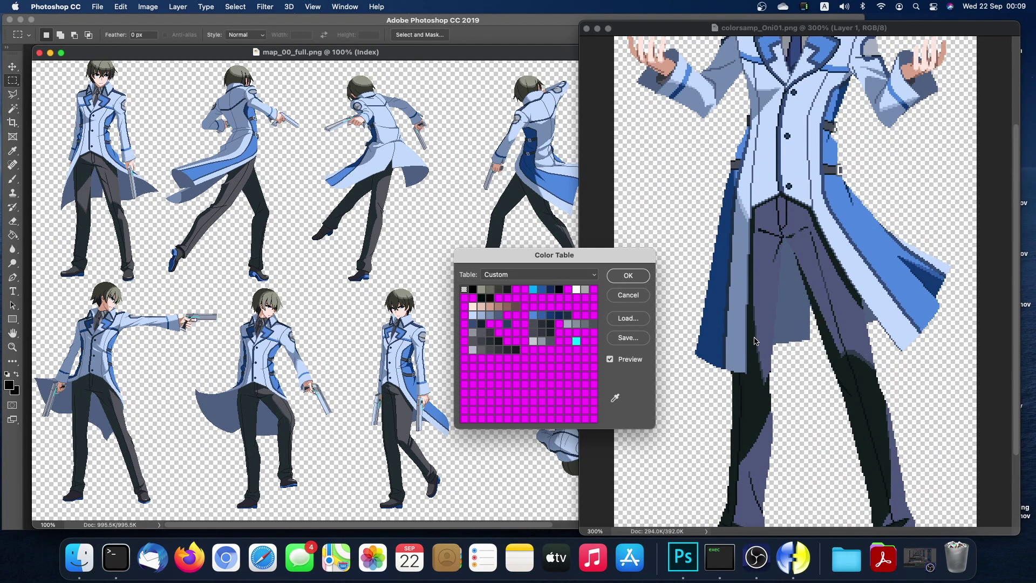
{"action": "scroll", "coordinate": [756, 341], "scroll_direction": "up", "scroll_amount": 6}
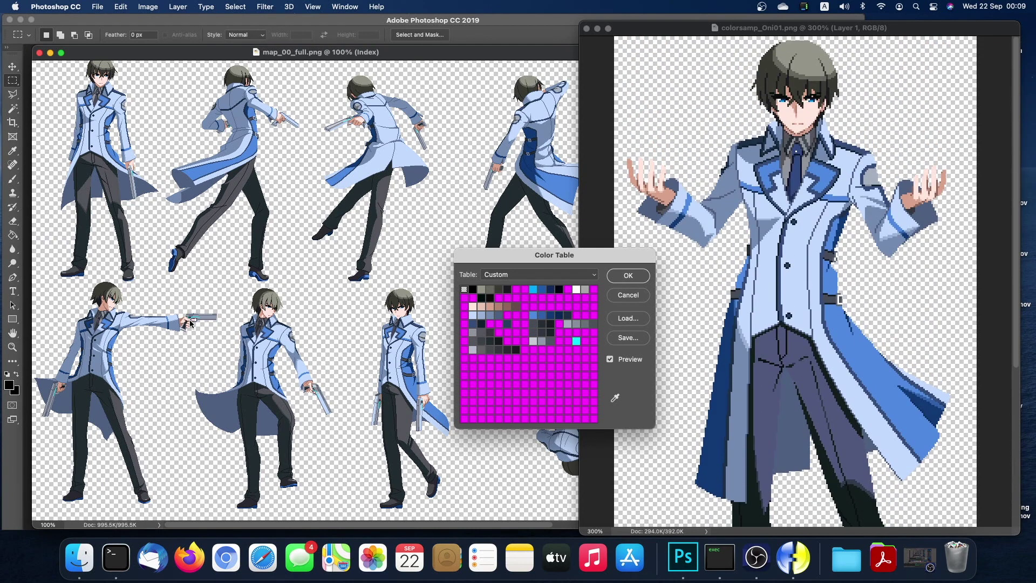
{"action": "left_click", "coordinate": [577, 341]}
{"action": "left_click", "coordinate": [578, 344]}
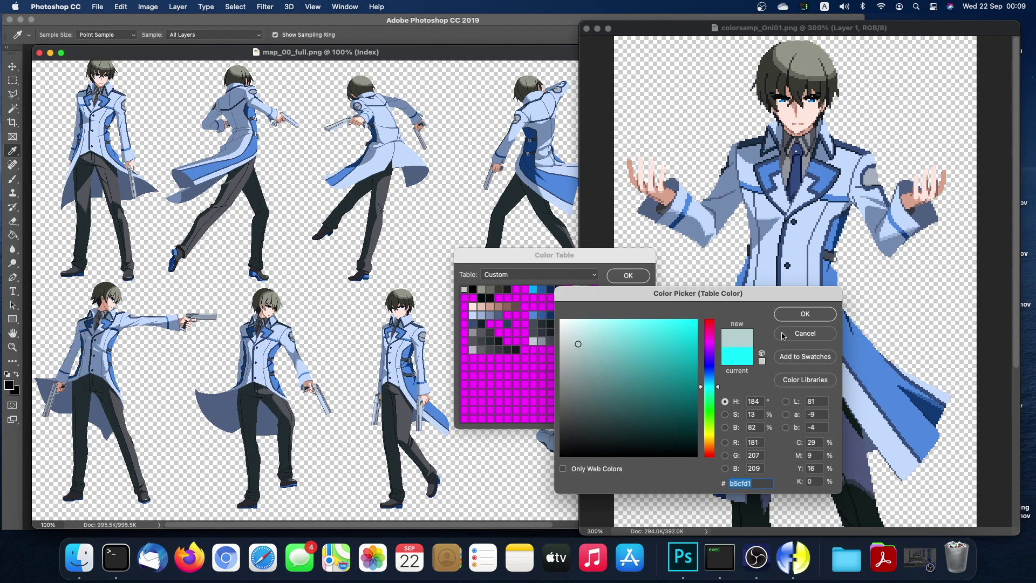
{"action": "left_click", "coordinate": [713, 368]}
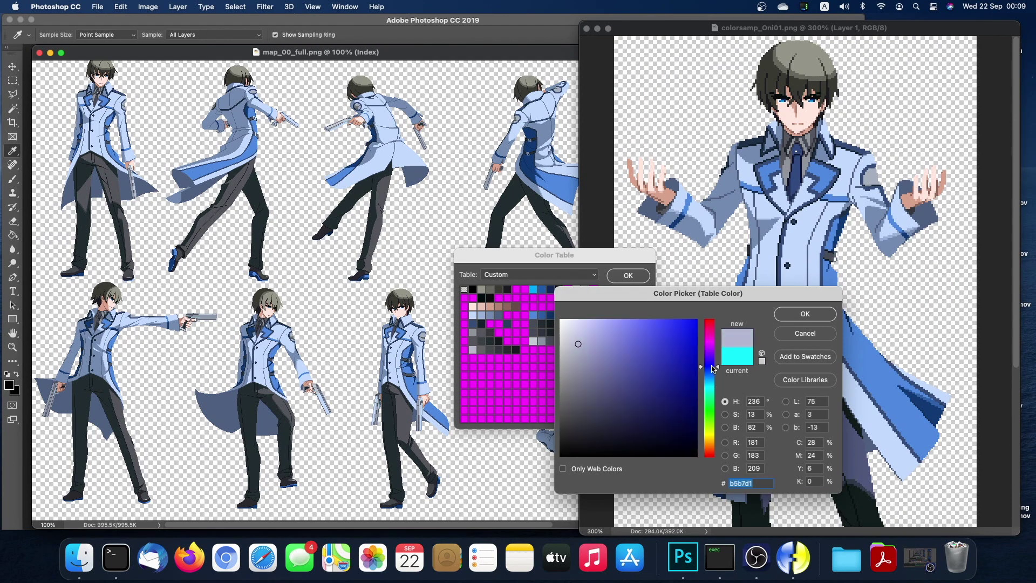
{"action": "left_click", "coordinate": [806, 333]}
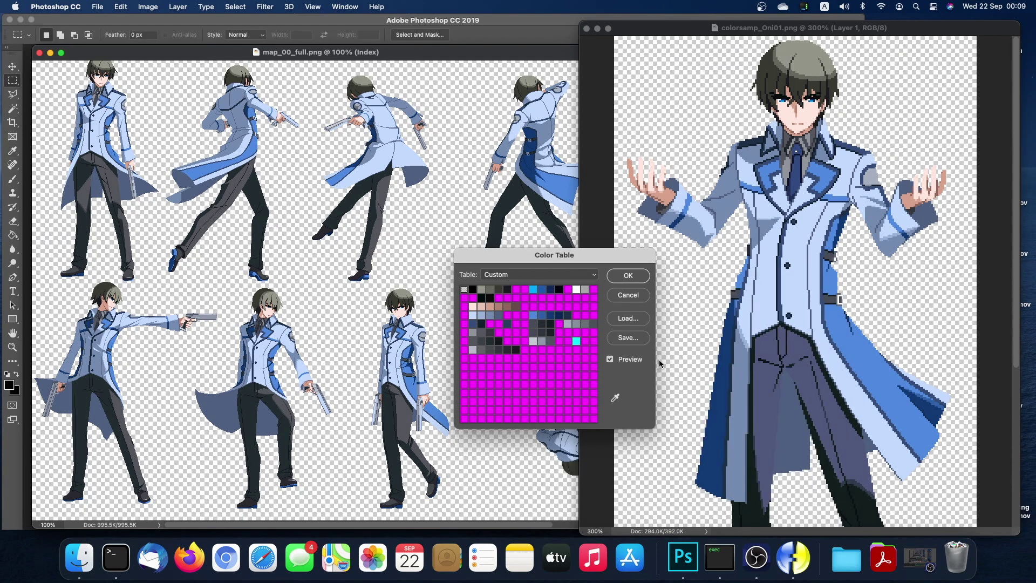
Tune the cyan entry's hue and colour field to pale lavender d8afff and accept it.
{"action": "left_click", "coordinate": [578, 345]}
{"action": "left_click", "coordinate": [578, 343]}
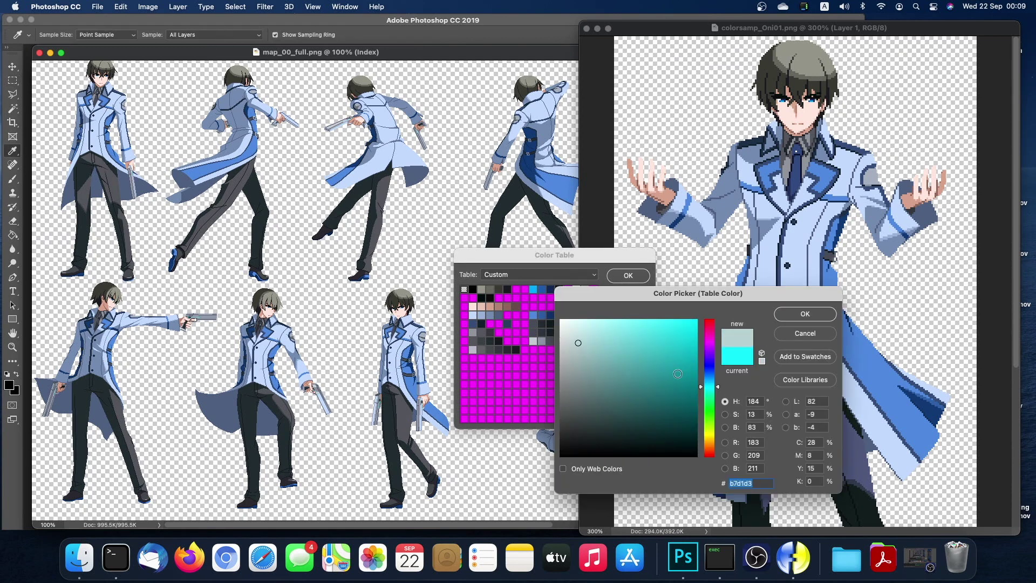
{"action": "left_click", "coordinate": [711, 368]}
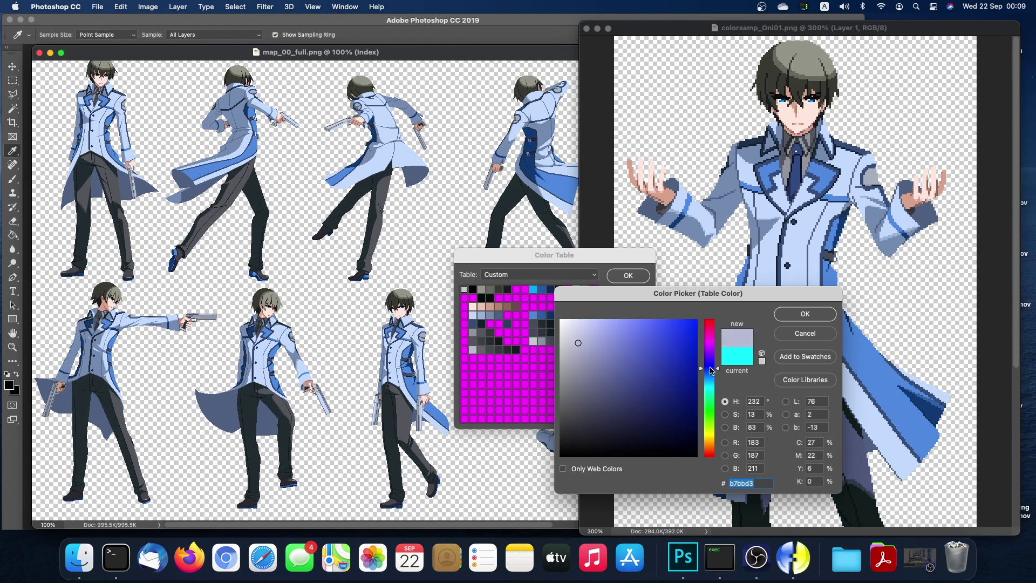
{"action": "mouse_move", "coordinate": [711, 368]}
{"action": "left_mouse_down"}
{"action": "mouse_move", "coordinate": [712, 352]}
{"action": "mouse_move", "coordinate": [671, 363]}
{"action": "mouse_move", "coordinate": [672, 413]}
{"action": "mouse_move", "coordinate": [738, 312]}
{"action": "mouse_move", "coordinate": [673, 319]}
{"action": "mouse_move", "coordinate": [628, 309]}
{"action": "mouse_move", "coordinate": [675, 330]}
{"action": "mouse_move", "coordinate": [637, 318]}
{"action": "left_mouse_up"}
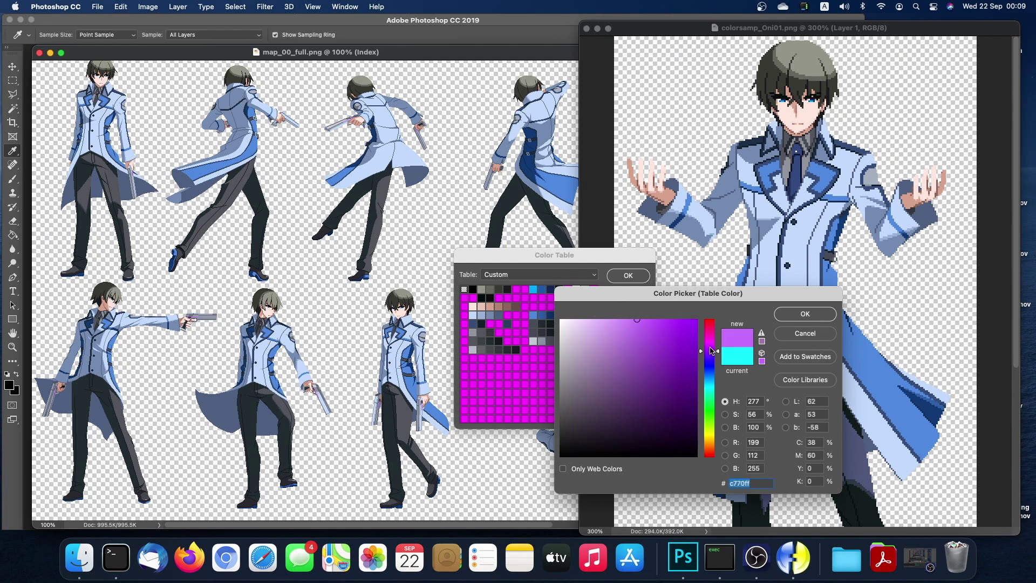
{"action": "left_click_drag", "start_coordinate": [712, 354], "coordinate": [712, 356]}
{"action": "left_click", "coordinate": [631, 322]}
{"action": "mouse_move", "coordinate": [631, 322]}
{"action": "left_mouse_down"}
{"action": "mouse_move", "coordinate": [543, 302]}
{"action": "mouse_move", "coordinate": [617, 308]}
{"action": "mouse_move", "coordinate": [595, 317]}
{"action": "left_mouse_up"}
{"action": "left_click", "coordinate": [593, 321]}
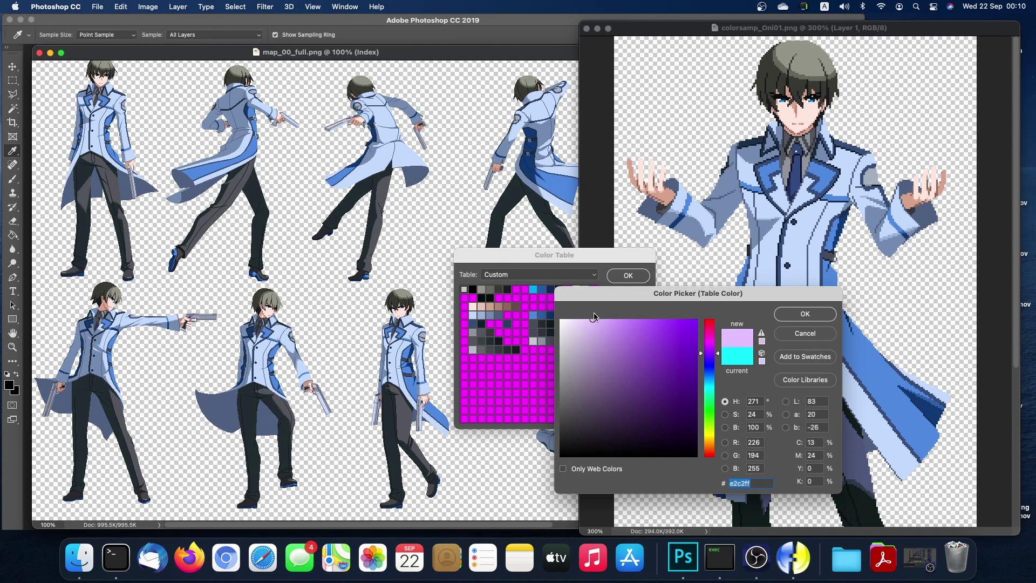
{"action": "left_click_drag", "start_coordinate": [601, 325], "coordinate": [603, 319]}
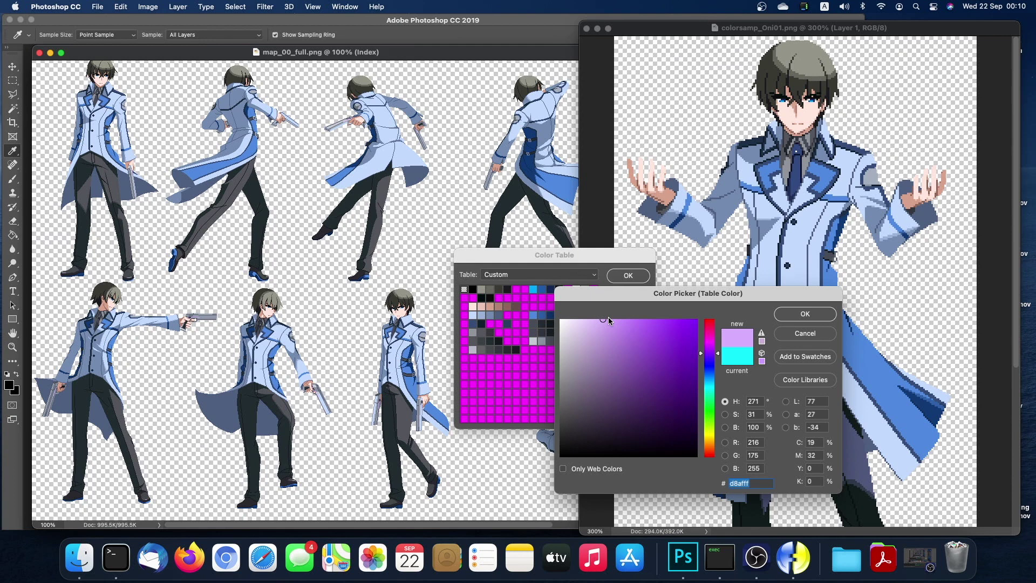
{"action": "left_click", "coordinate": [793, 318]}
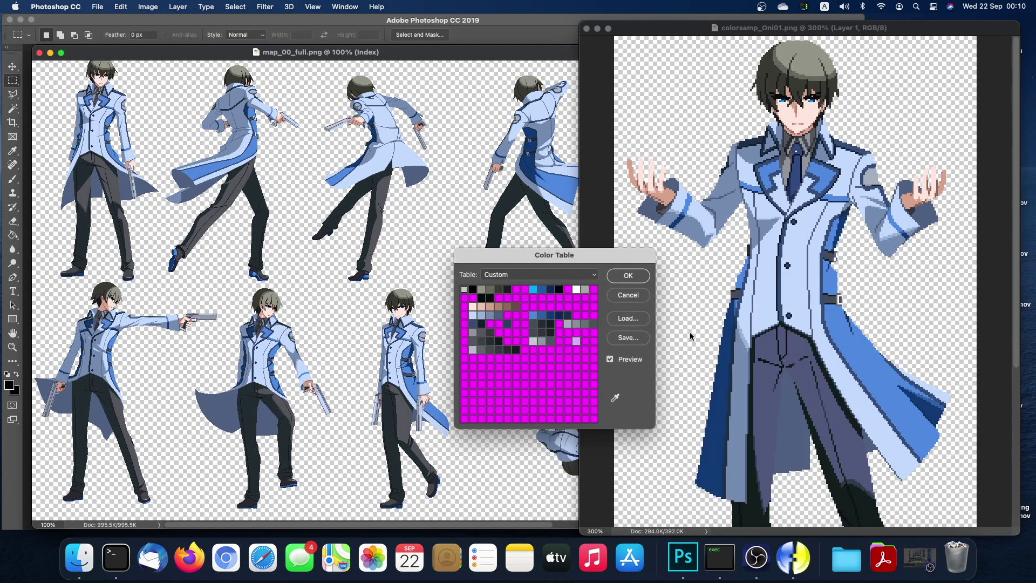
Save the current colour table as Default_02.act.
{"action": "left_click", "coordinate": [628, 338]}
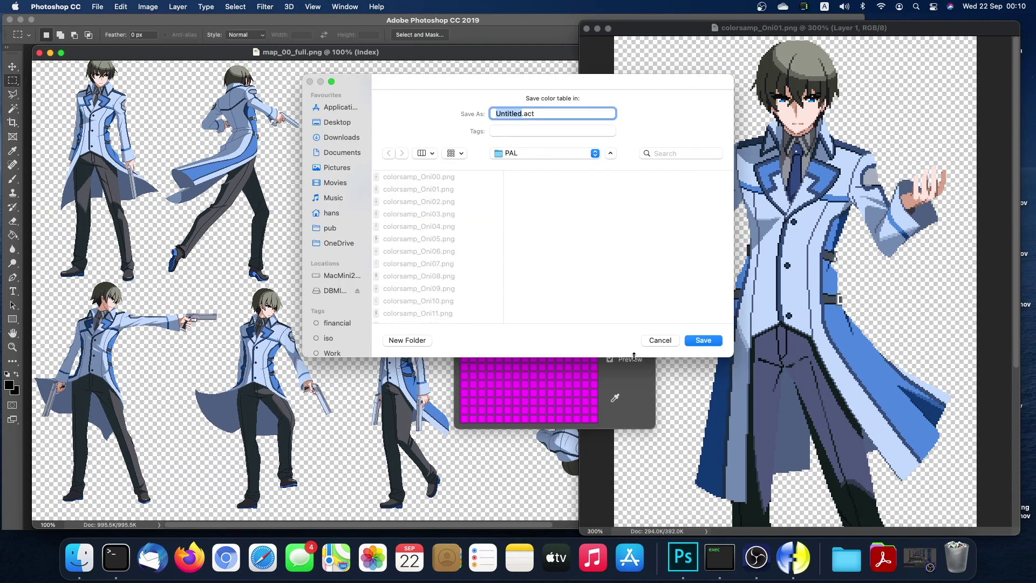
{"action": "scroll", "coordinate": [452, 274], "scroll_direction": "down", "scroll_amount": 2}
{"action": "left_click", "coordinate": [427, 305]}
{"action": "left_click", "coordinate": [537, 114]}
{"action": "key", "text": "BackSpace"}
{"action": "type", "text": "2"}
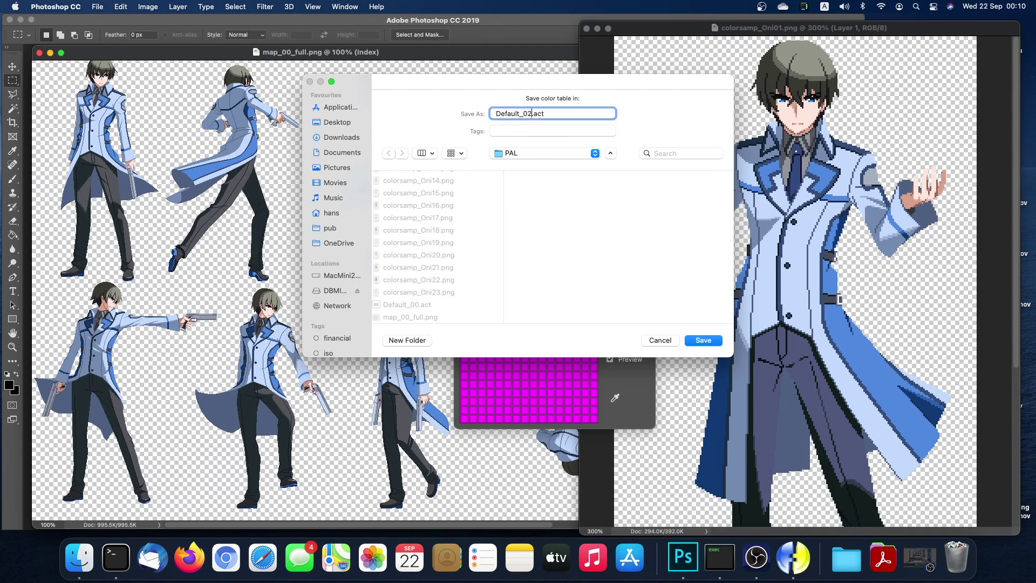
{"action": "left_click", "coordinate": [704, 341]}
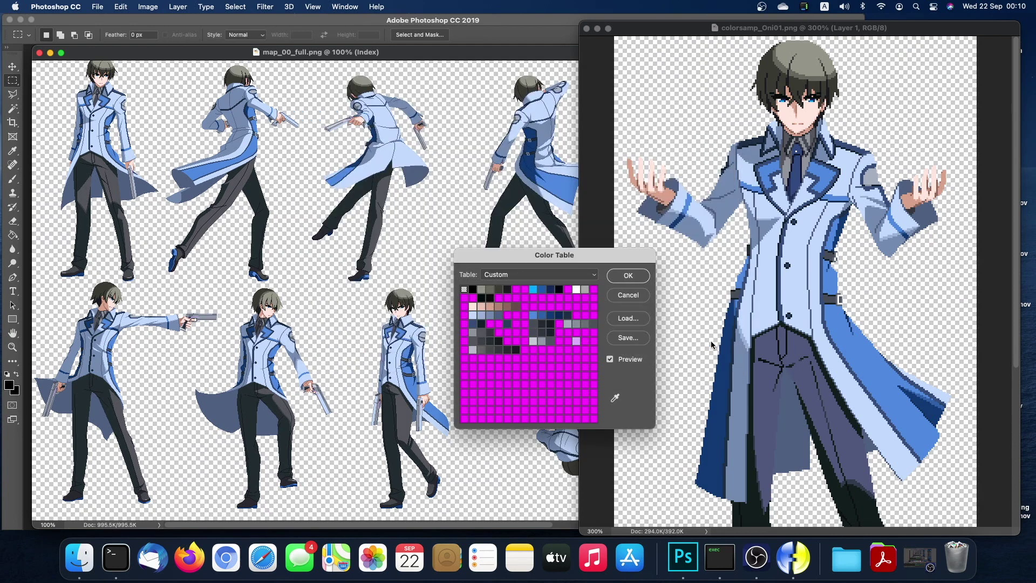
Load Default_00.act, save it as Default_01.act, and apply the colour table to the sprite sheet.
{"action": "left_click", "coordinate": [632, 320]}
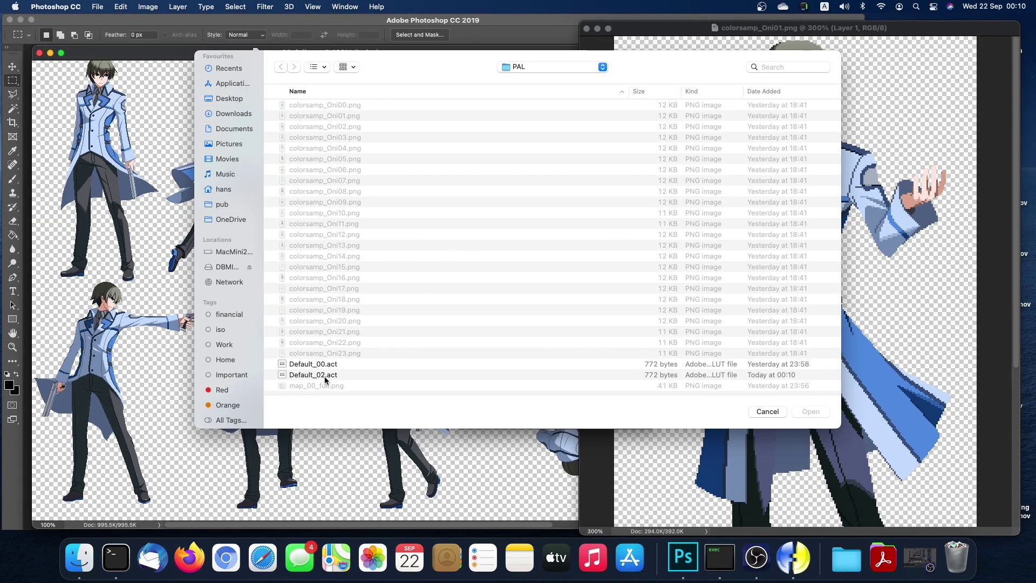
{"action": "left_click", "coordinate": [326, 365]}
{"action": "double_click", "coordinate": [325, 364]}
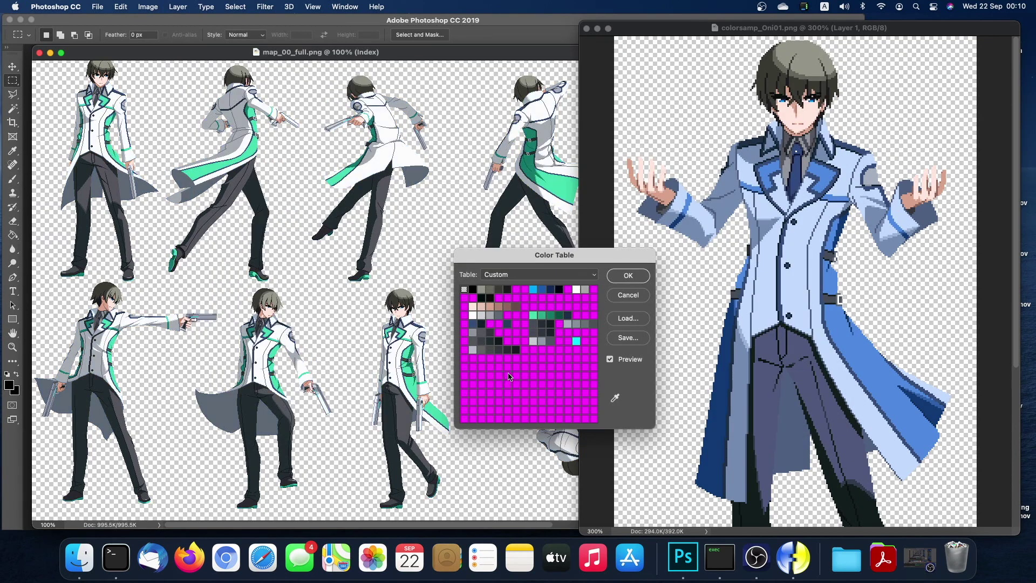
{"action": "left_click", "coordinate": [613, 336]}
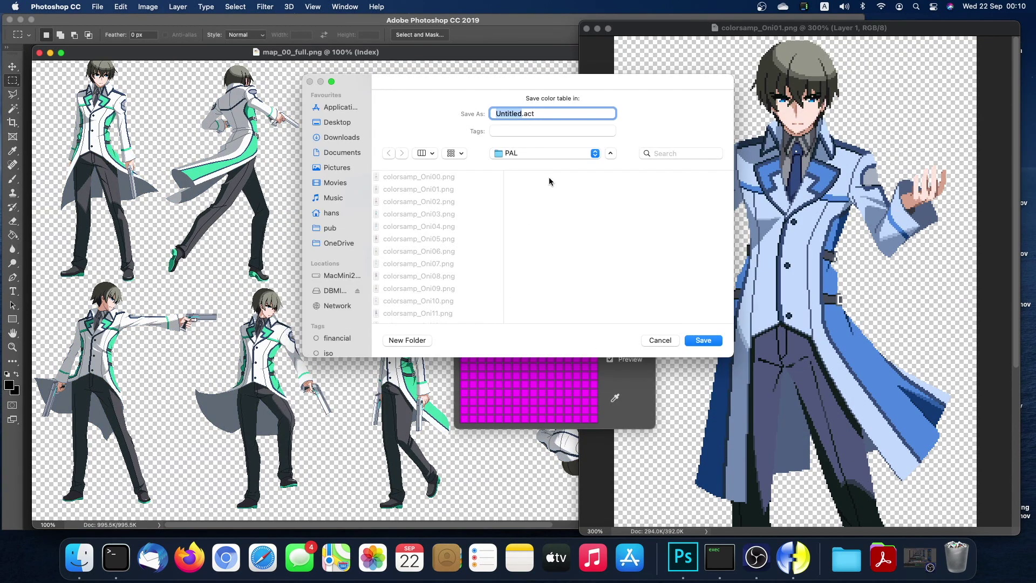
{"action": "scroll", "coordinate": [454, 301], "scroll_direction": "down", "scroll_amount": 5}
{"action": "left_click", "coordinate": [437, 297]}
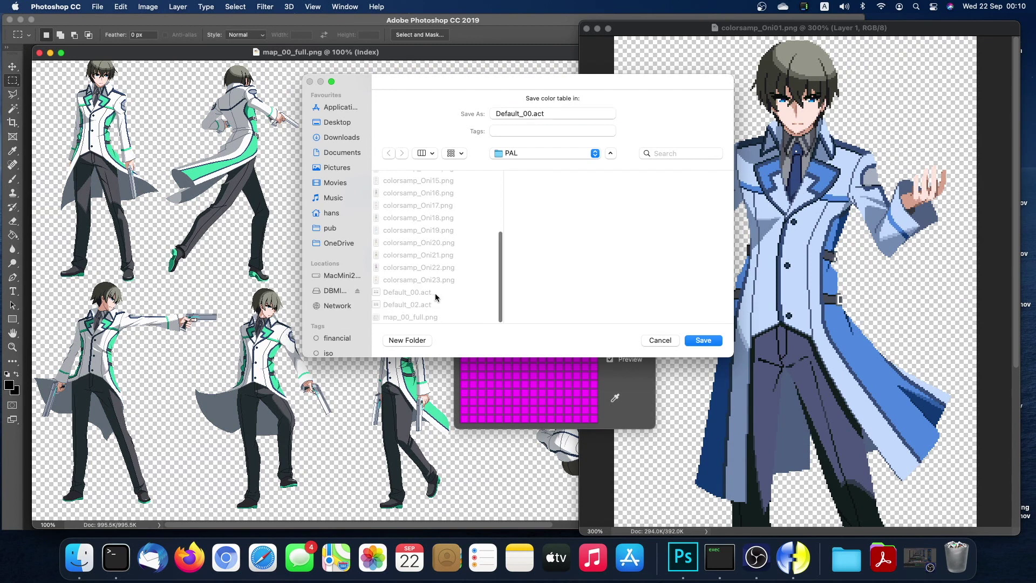
{"action": "left_click", "coordinate": [527, 114]}
{"action": "key", "text": "BackSpace"}
{"action": "type", "text": "1"}
{"action": "left_click", "coordinate": [704, 340]}
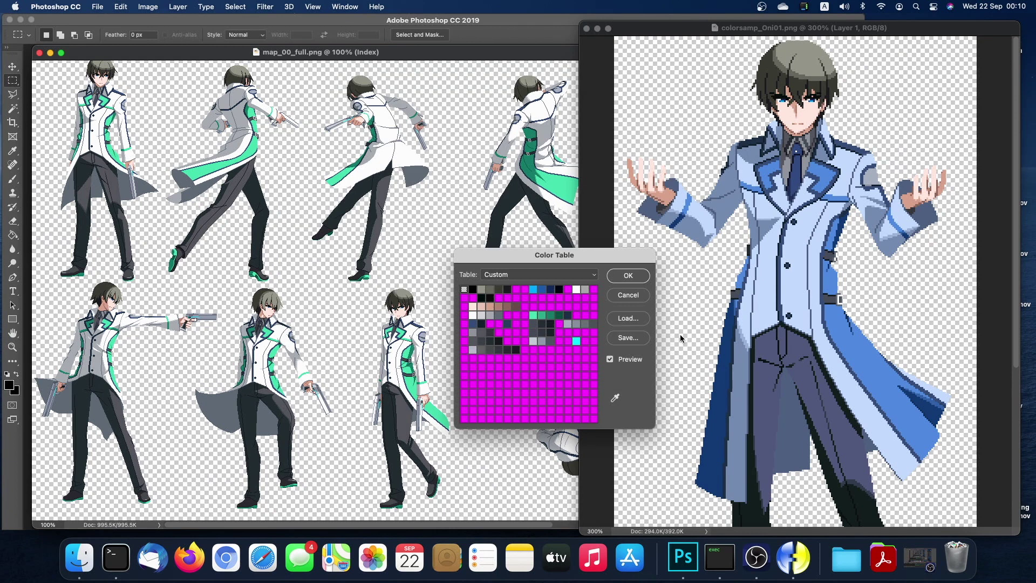
{"action": "left_click", "coordinate": [629, 276]}
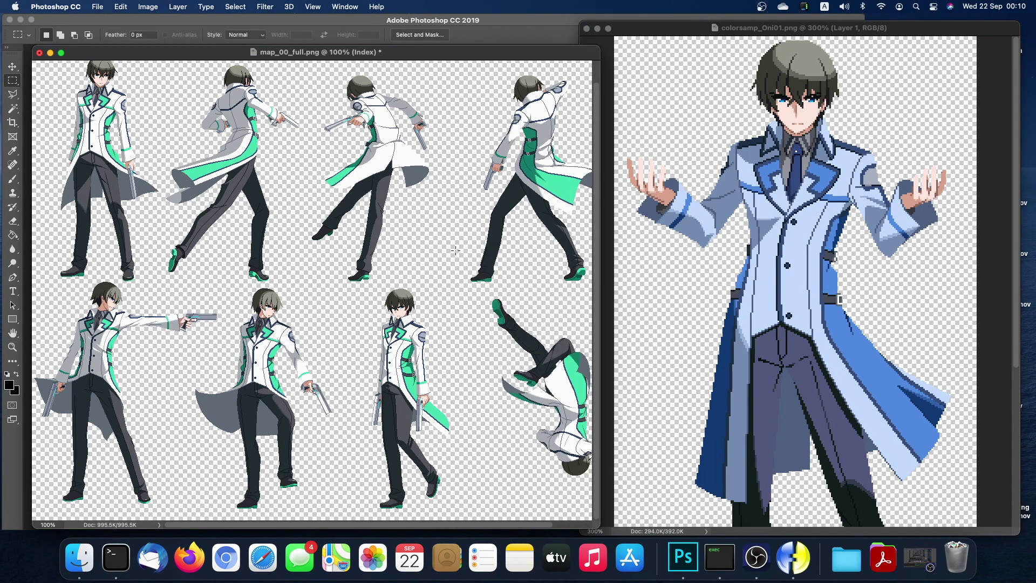
{"action": "key", "text": "ctrl+Left"}
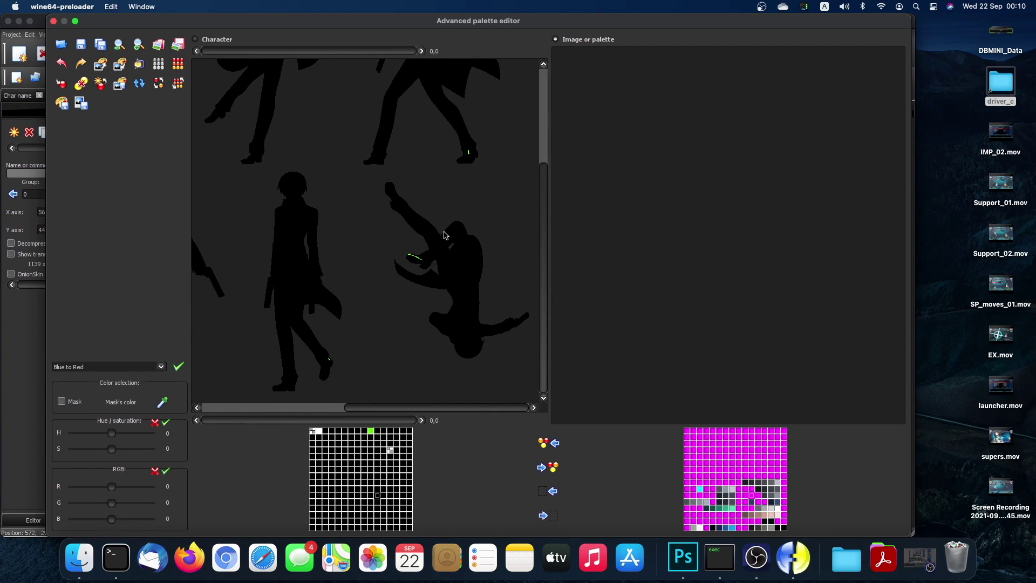
Load the Default_00.act palette and restore the character sprites onto the canvas.
{"action": "left_click", "coordinate": [226, 40]}
{"action": "scroll", "coordinate": [547, 255], "scroll_direction": "up", "scroll_amount": 2}
{"action": "scroll", "coordinate": [548, 255], "scroll_direction": "up", "scroll_amount": 4}
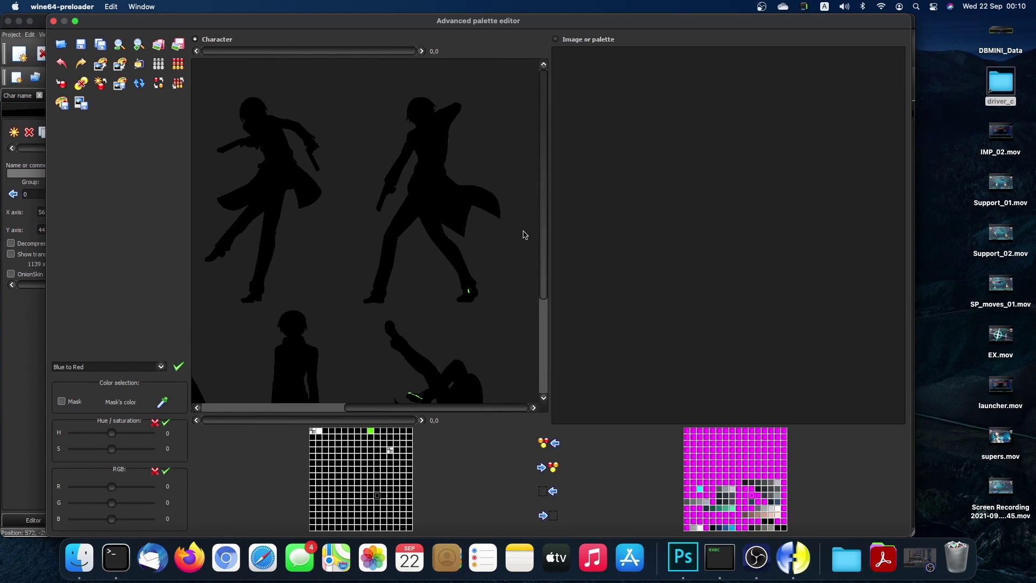
{"action": "left_click", "coordinate": [63, 44]}
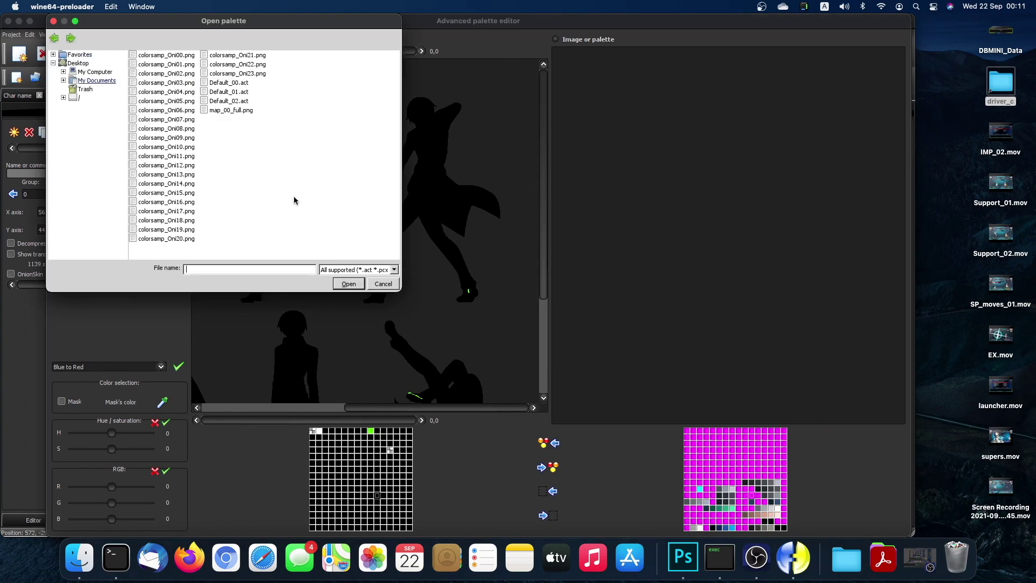
{"action": "double_click", "coordinate": [231, 83]}
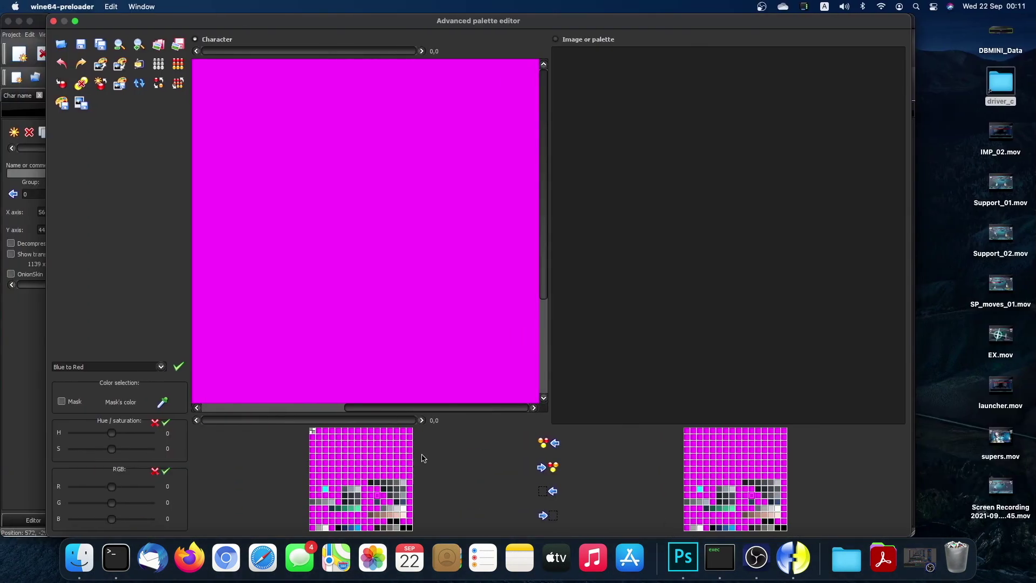
{"action": "left_click", "coordinate": [173, 87]}
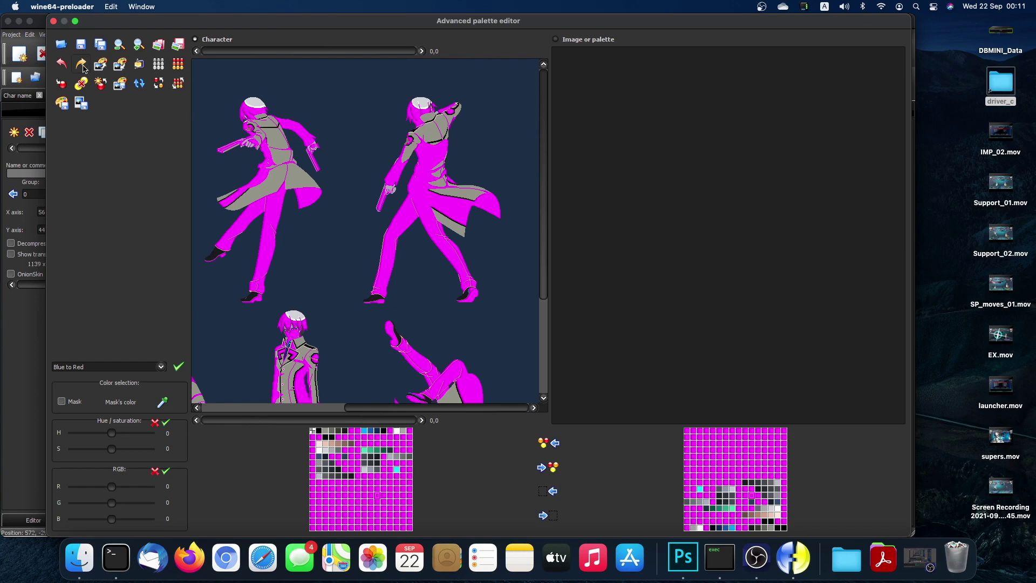
{"action": "left_click", "coordinate": [61, 44]}
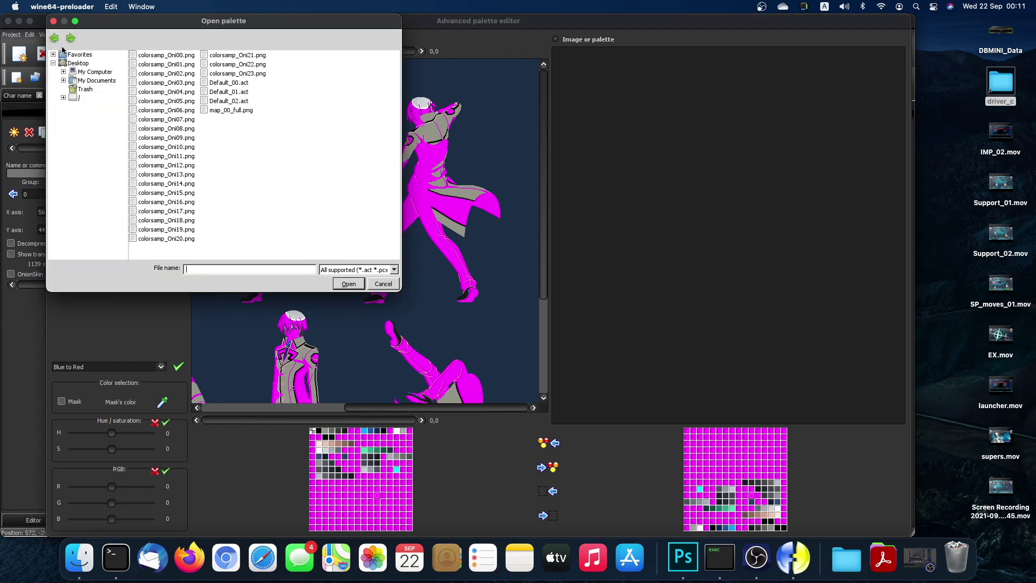
Cancel the palette chooser and load map_00_full.png along with its own indexed palette.
{"action": "left_click", "coordinate": [53, 21]}
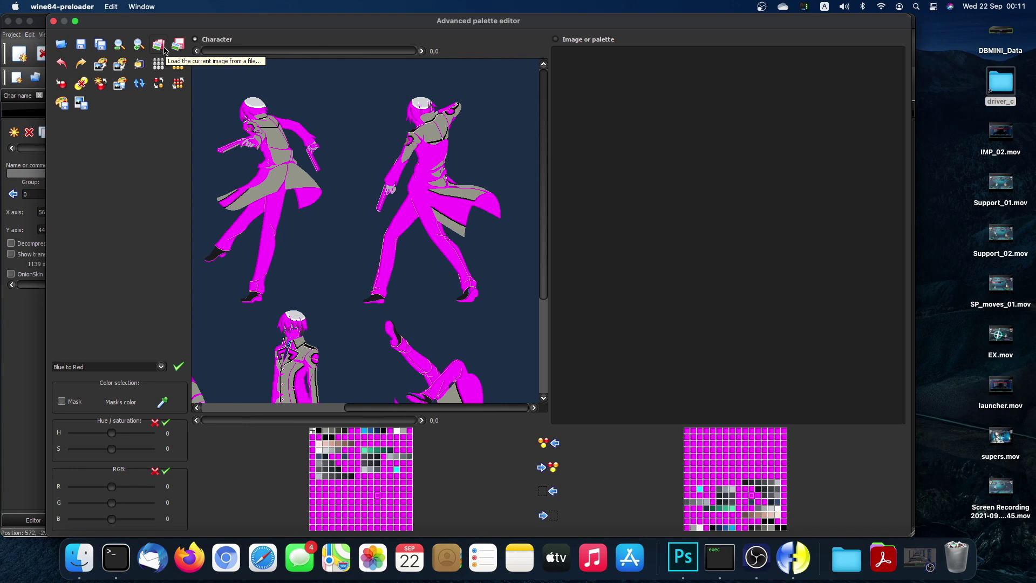
{"action": "left_click", "coordinate": [159, 45]}
{"action": "double_click", "coordinate": [225, 84]}
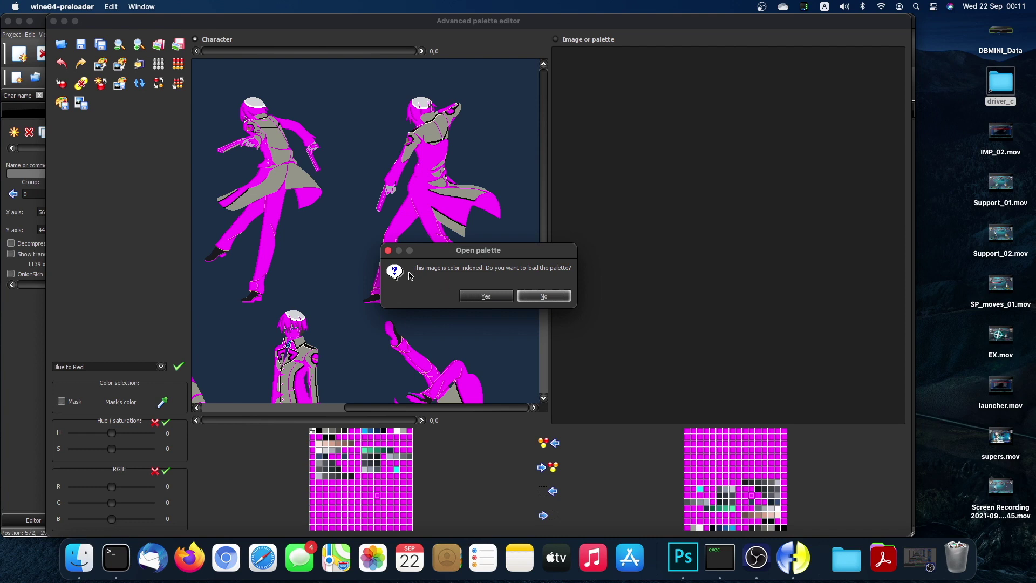
{"action": "left_click", "coordinate": [497, 298]}
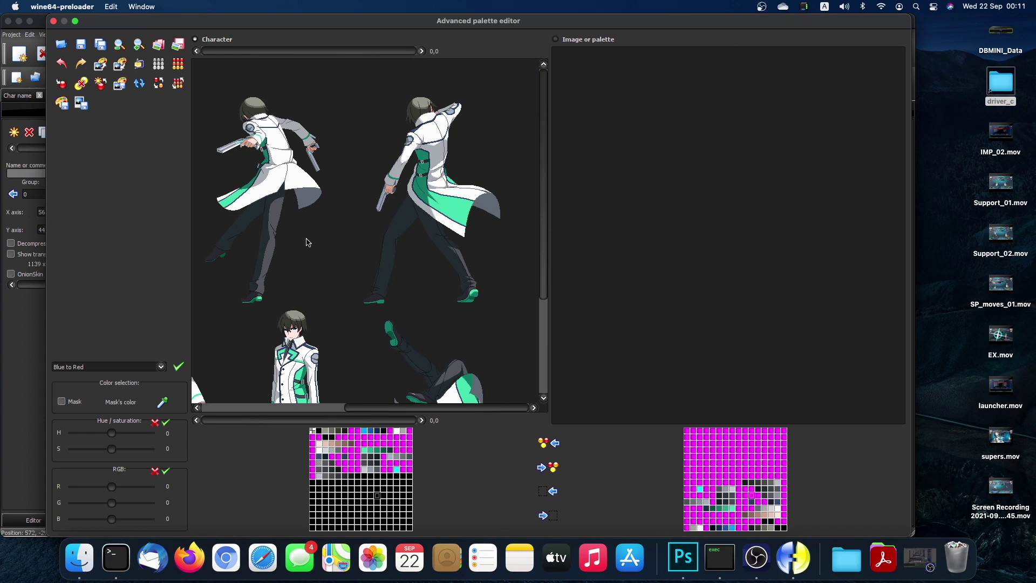
{"action": "left_click_drag", "start_coordinate": [541, 229], "coordinate": [540, 202]}
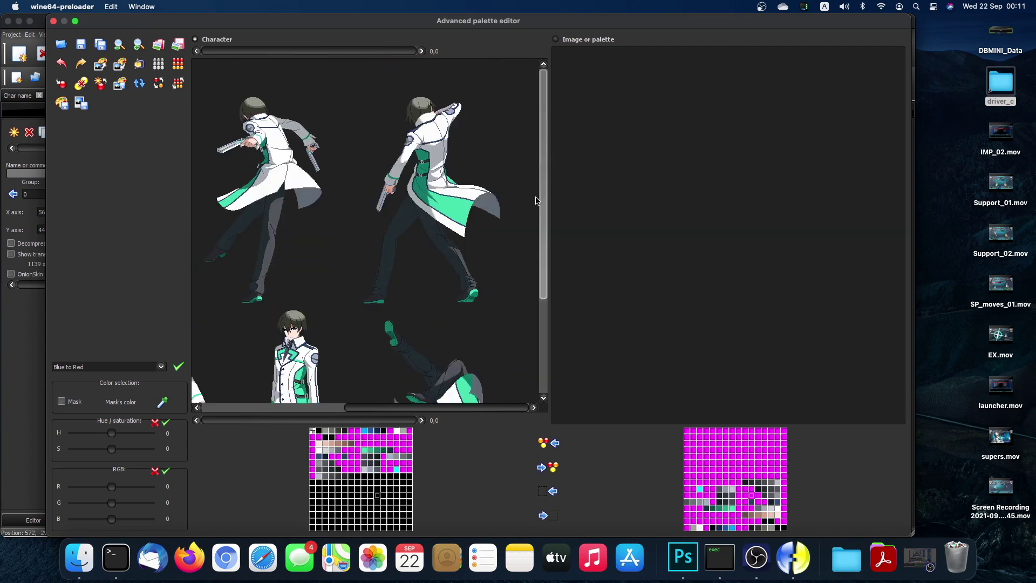
{"action": "left_click_drag", "start_coordinate": [421, 409], "coordinate": [315, 411]}
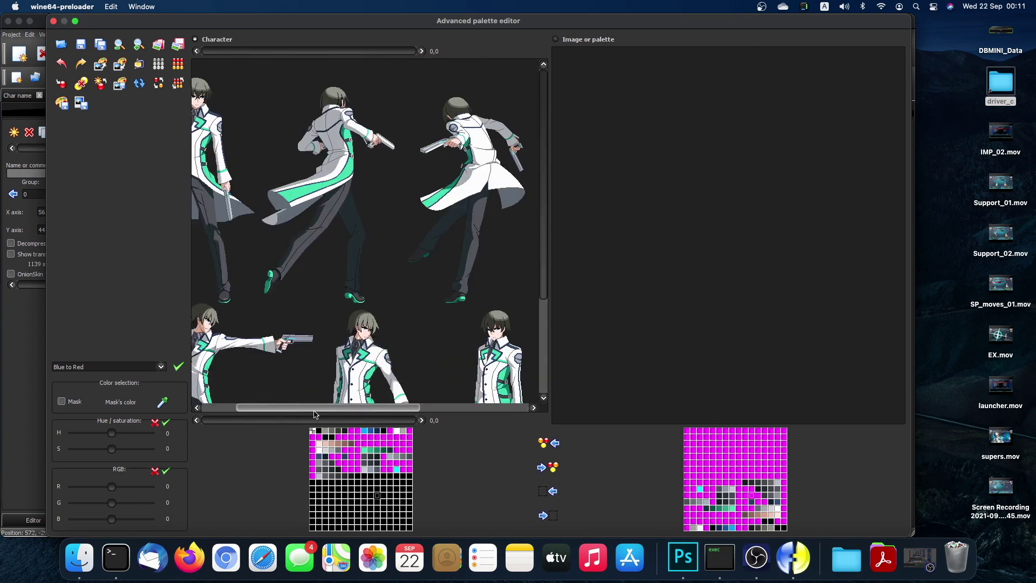
Load and commit the Default_02.act palette to the sprites.
{"action": "left_click", "coordinate": [61, 45]}
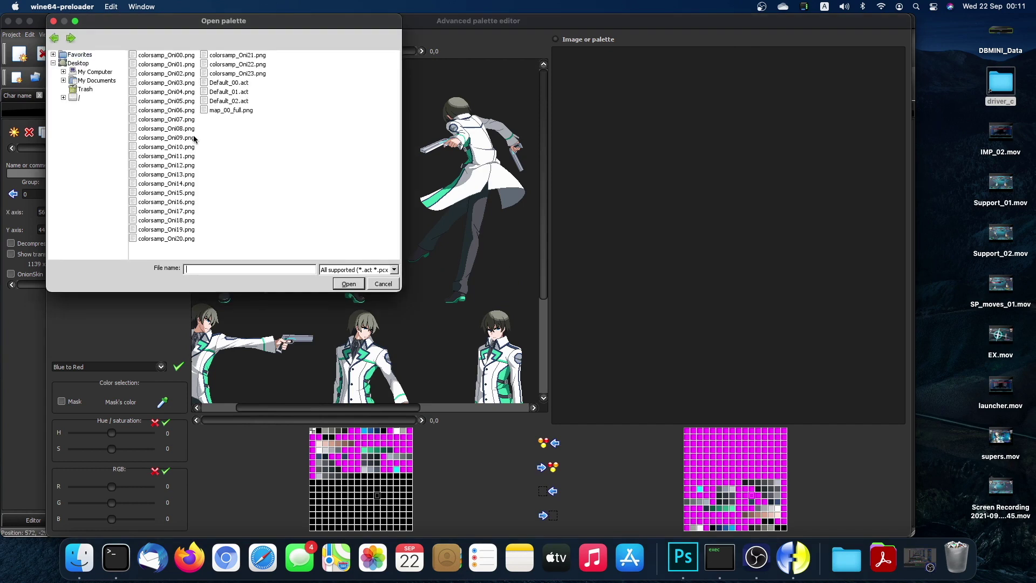
{"action": "double_click", "coordinate": [240, 102]}
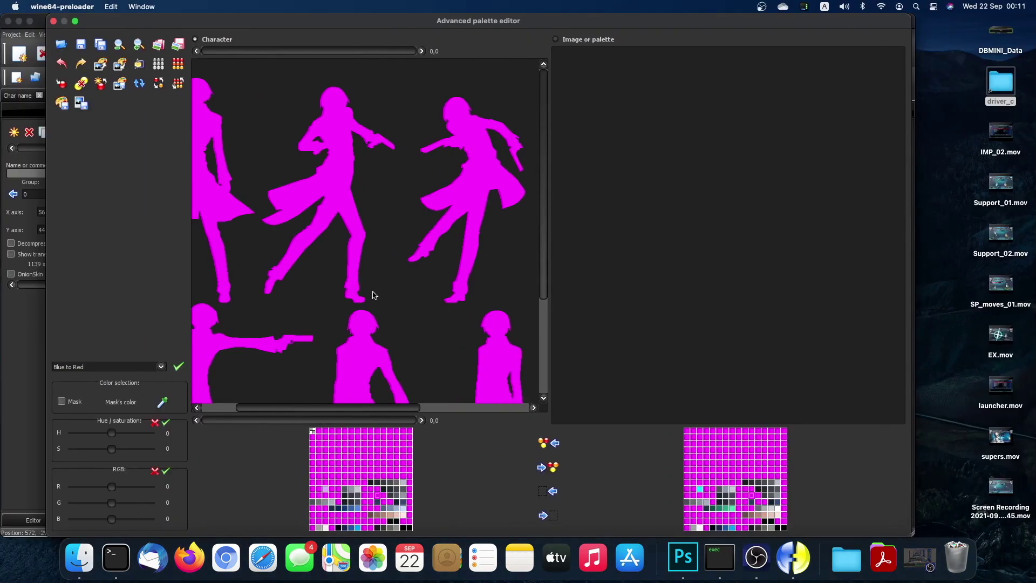
{"action": "left_click", "coordinate": [178, 86]}
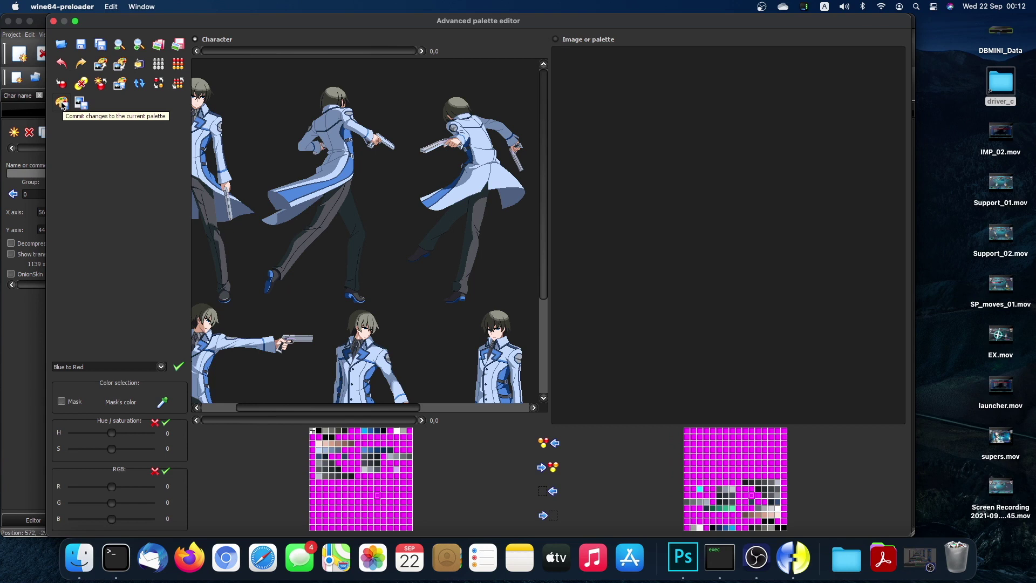
Select the hair colour cells and raise hue and saturation until the hair turns teal-green.
{"action": "left_click_drag", "start_coordinate": [394, 409], "coordinate": [318, 415]}
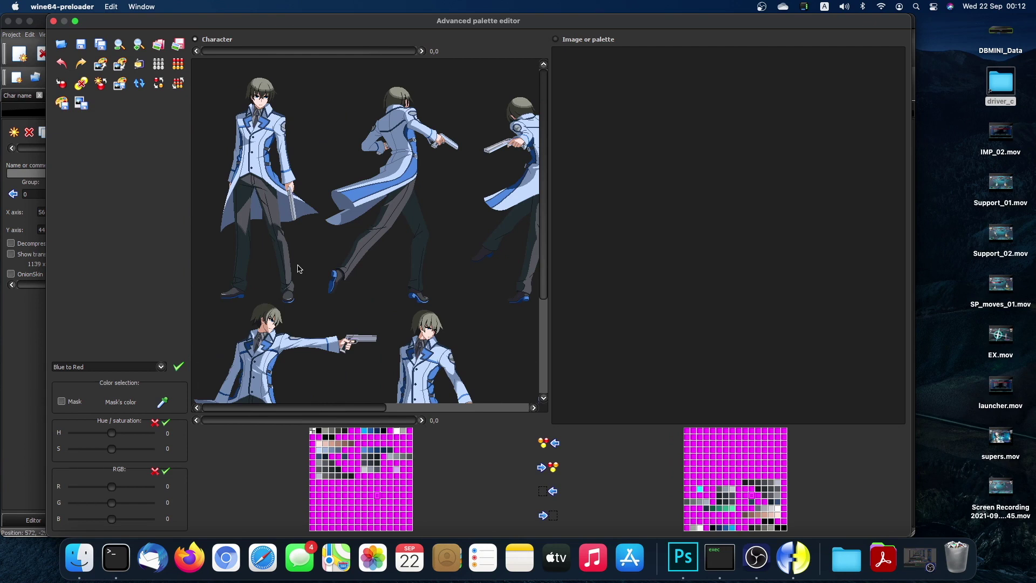
{"action": "mouse_move", "coordinate": [295, 295]}
{"action": "left_click_drag", "start_coordinate": [327, 431], "coordinate": [345, 431]}
{"action": "mouse_move", "coordinate": [113, 437]}
{"action": "left_mouse_down"}
{"action": "mouse_move", "coordinate": [145, 438]}
{"action": "mouse_move", "coordinate": [125, 440]}
{"action": "left_mouse_up"}
{"action": "left_click_drag", "start_coordinate": [112, 450], "coordinate": [139, 453]}
Apply the green hair, then shift the four coat shades to a paler yellow-green and apply.
{"action": "left_click", "coordinate": [167, 422]}
{"action": "left_click", "coordinate": [355, 438]}
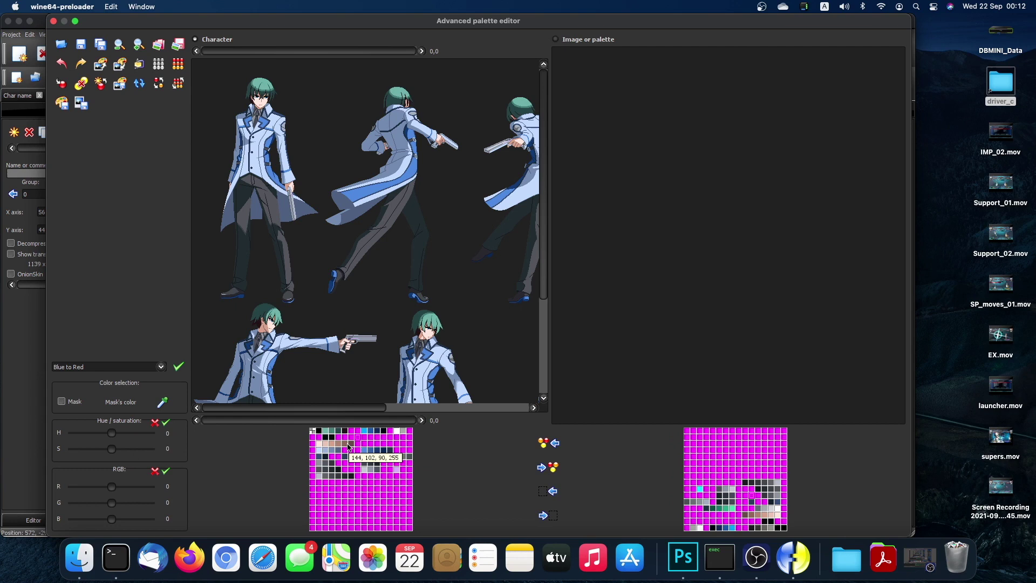
{"action": "left_click", "coordinate": [319, 450]}
{"action": "left_click", "coordinate": [337, 451], "text": "shift"}
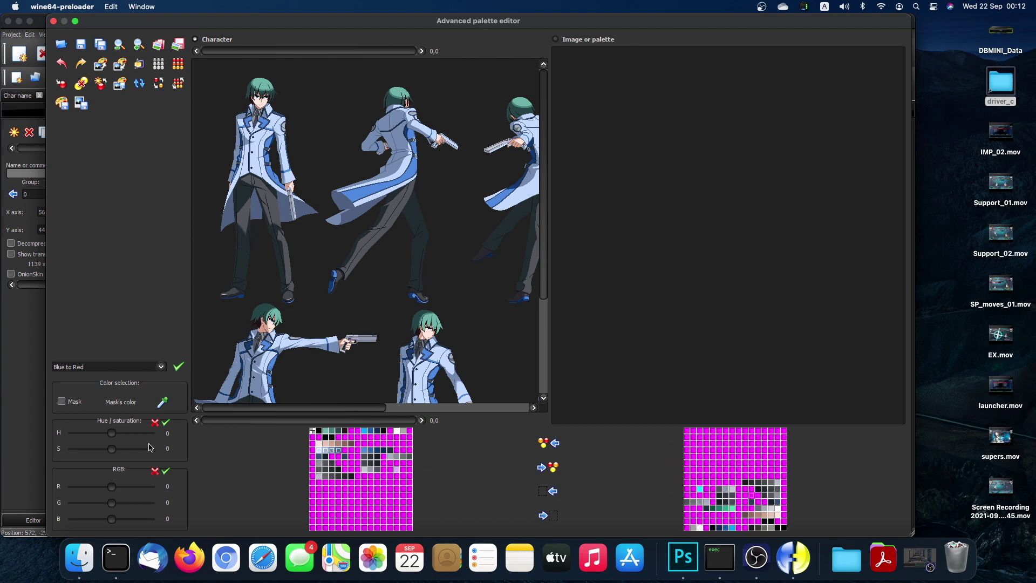
{"action": "mouse_move", "coordinate": [114, 437]}
{"action": "left_mouse_down"}
{"action": "mouse_move", "coordinate": [139, 440]}
{"action": "mouse_move", "coordinate": [99, 442]}
{"action": "left_mouse_up"}
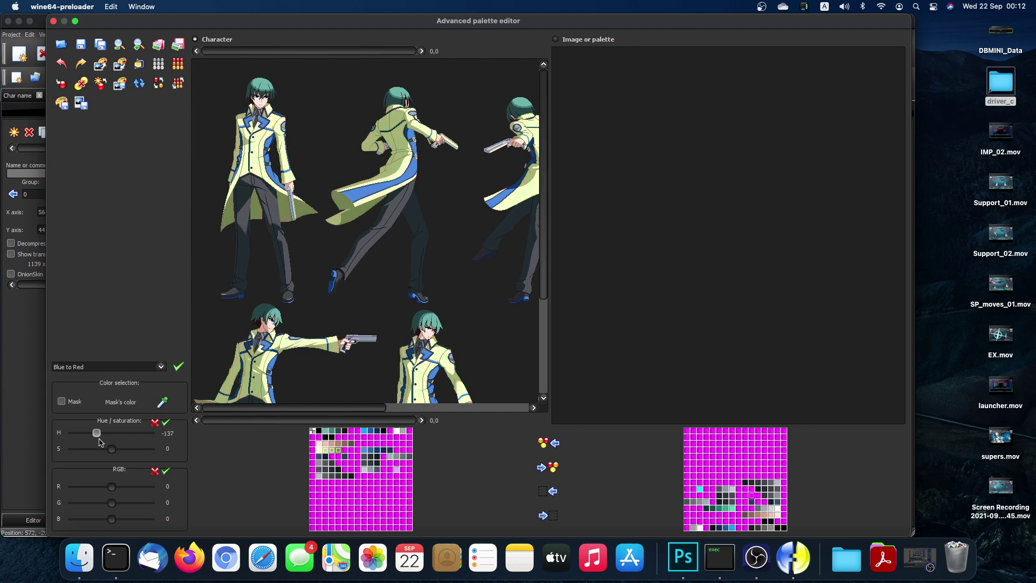
{"action": "mouse_move", "coordinate": [112, 452]}
{"action": "left_mouse_down"}
{"action": "mouse_move", "coordinate": [97, 455]}
{"action": "mouse_move", "coordinate": [136, 456]}
{"action": "mouse_move", "coordinate": [118, 458]}
{"action": "left_mouse_up"}
{"action": "left_click", "coordinate": [166, 422]}
Shift the five blue trim colours' hue to red, slightly desaturated, and apply.
{"action": "left_click_drag", "start_coordinate": [367, 450], "coordinate": [391, 450]}
{"action": "left_click_drag", "start_coordinate": [112, 433], "coordinate": [135, 441]}
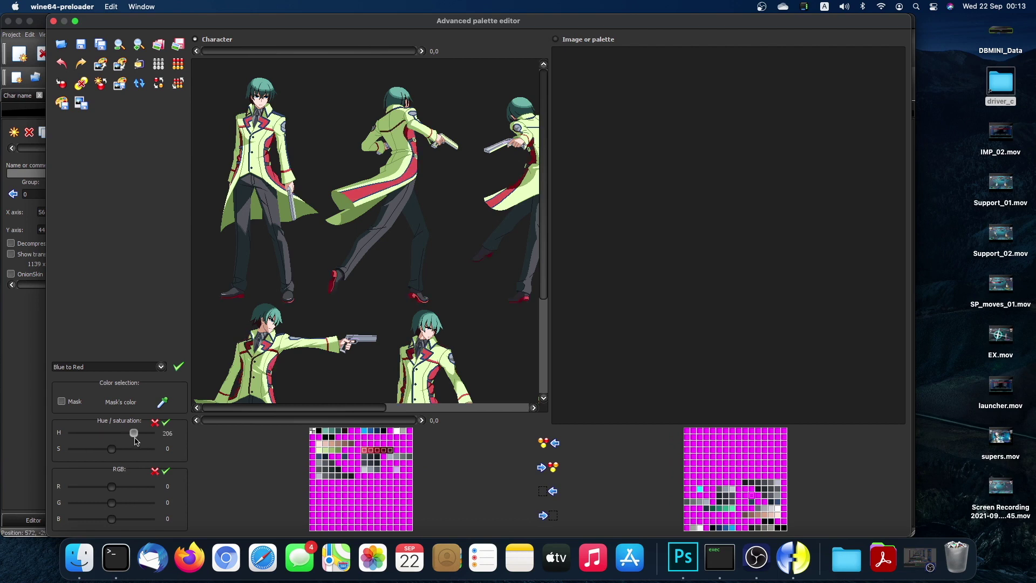
{"action": "mouse_move", "coordinate": [112, 450]}
{"action": "left_mouse_down"}
{"action": "mouse_move", "coordinate": [89, 453]}
{"action": "mouse_move", "coordinate": [123, 452]}
{"action": "mouse_move", "coordinate": [114, 452]}
{"action": "left_mouse_up"}
{"action": "left_click", "coordinate": [166, 423]}
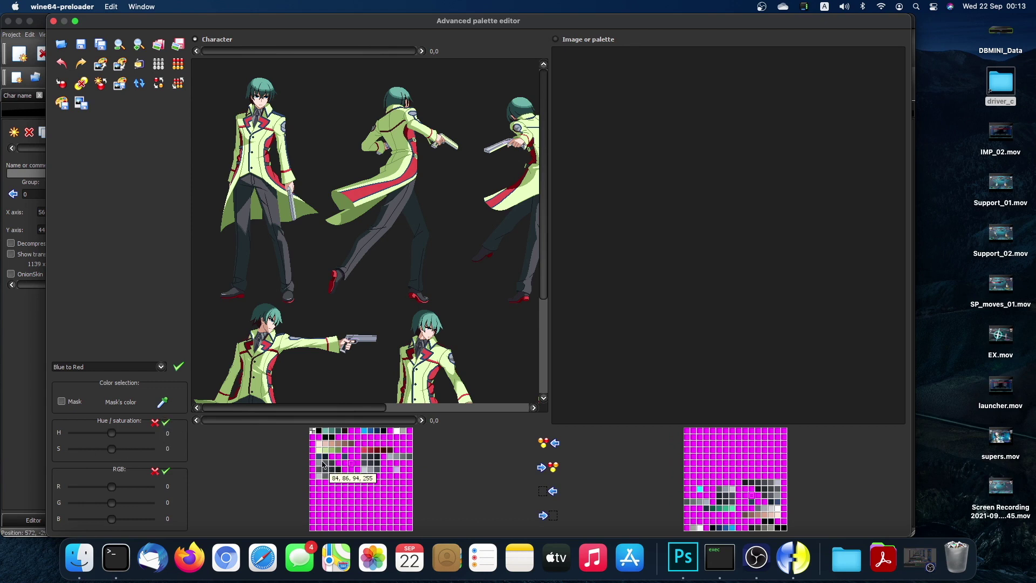
Select three pale outfit colours, shift their hue, and apply the change.
{"action": "left_click_drag", "start_coordinate": [544, 261], "coordinate": [547, 325]}
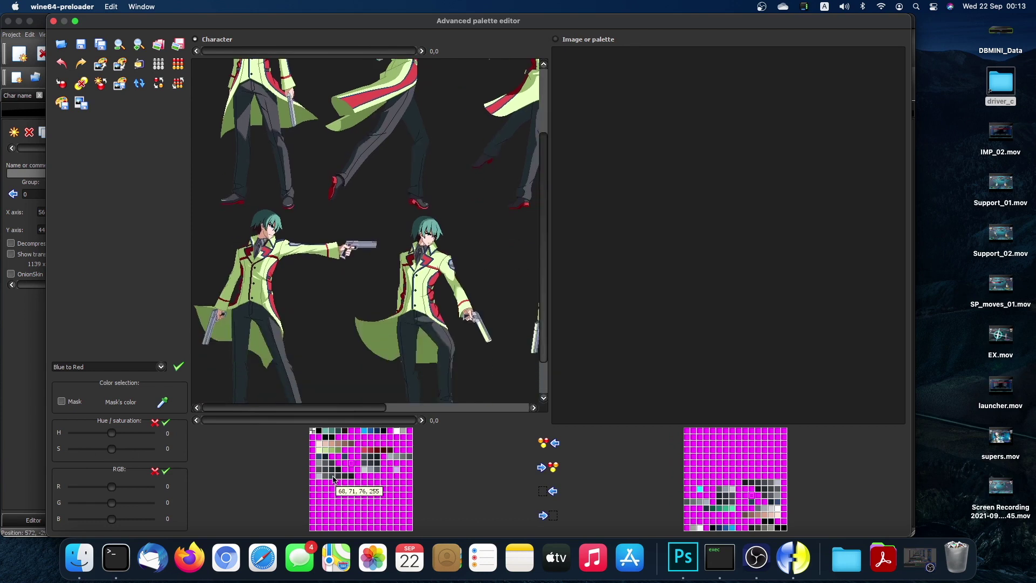
{"action": "left_click", "coordinate": [319, 464]}
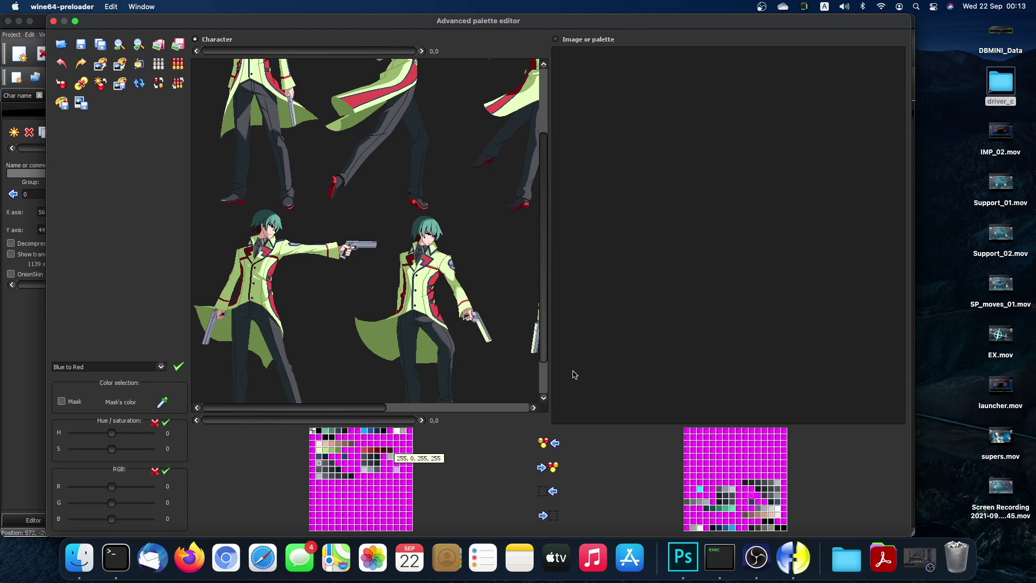
{"action": "left_click_drag", "start_coordinate": [543, 332], "coordinate": [543, 349]}
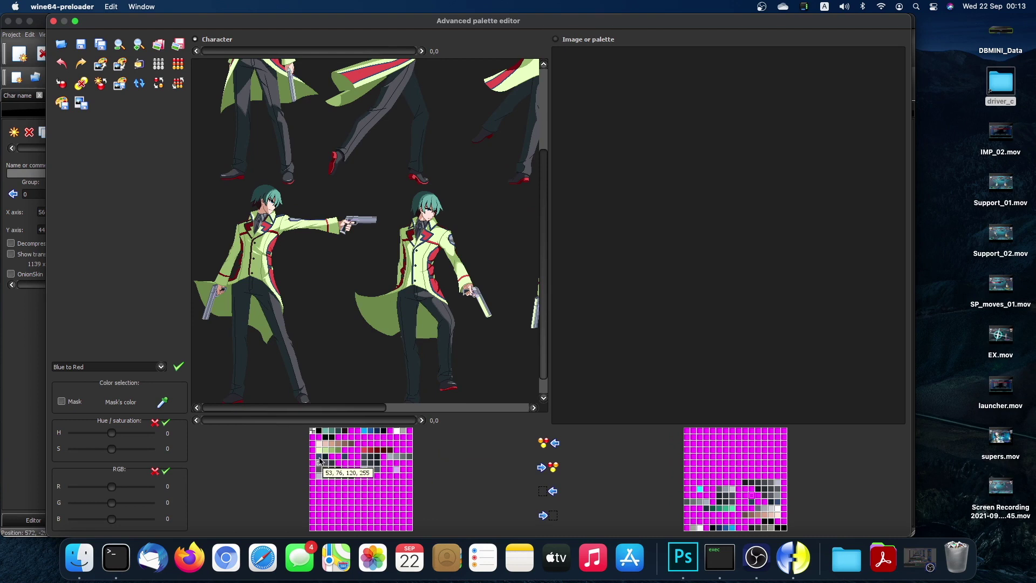
{"action": "left_click_drag", "start_coordinate": [322, 465], "coordinate": [332, 465]}
{"action": "left_click_drag", "start_coordinate": [112, 434], "coordinate": [84, 453]}
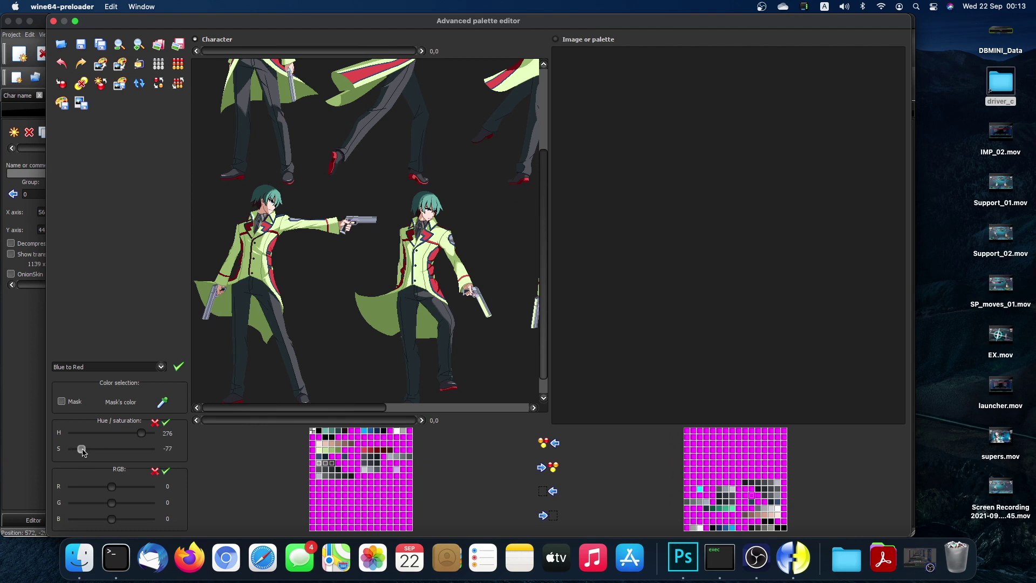
{"action": "left_click", "coordinate": [167, 423]}
Set the selected colour's R, G and B to neutral grey 111, 111, 111 and apply.
{"action": "left_click_drag", "start_coordinate": [112, 487], "coordinate": [136, 505]}
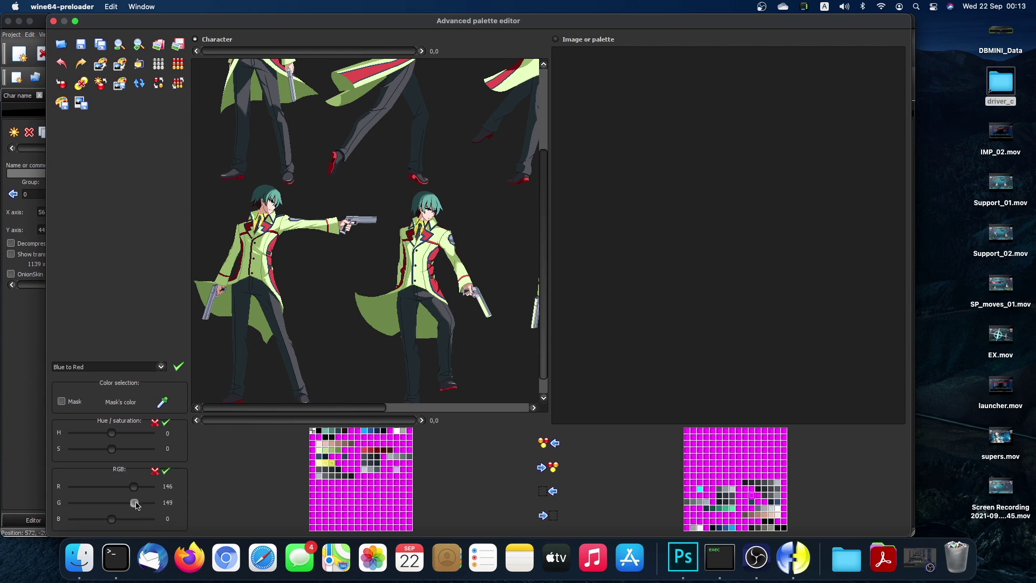
{"action": "left_click_drag", "start_coordinate": [112, 518], "coordinate": [134, 520]}
{"action": "left_click_drag", "start_coordinate": [136, 492], "coordinate": [130, 526]}
{"action": "left_click", "coordinate": [166, 471]}
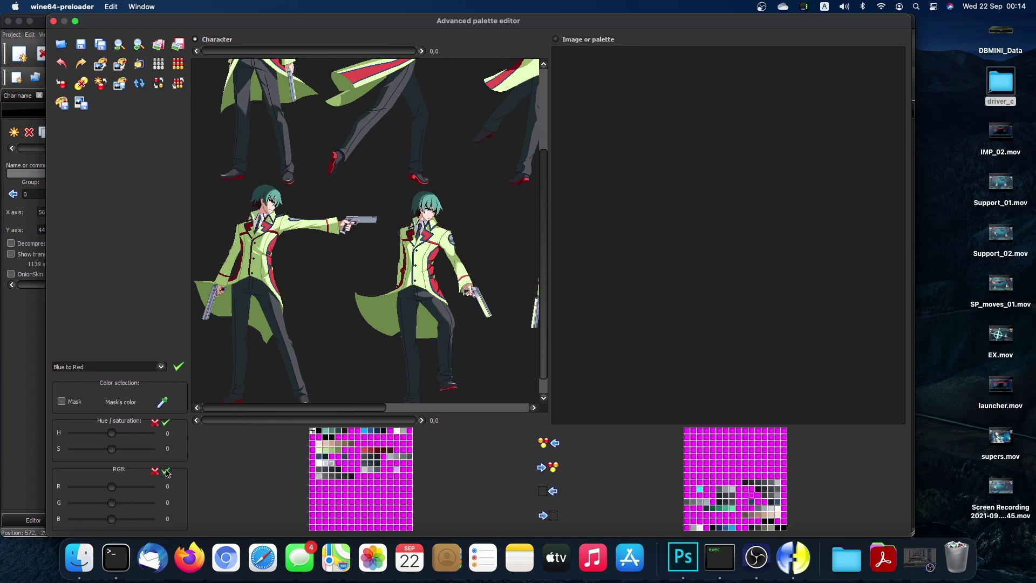
Select the four trouser shades and reset their hue shift back to zero.
{"action": "left_click", "coordinate": [319, 469]}
{"action": "left_click", "coordinate": [340, 473], "text": "shift"}
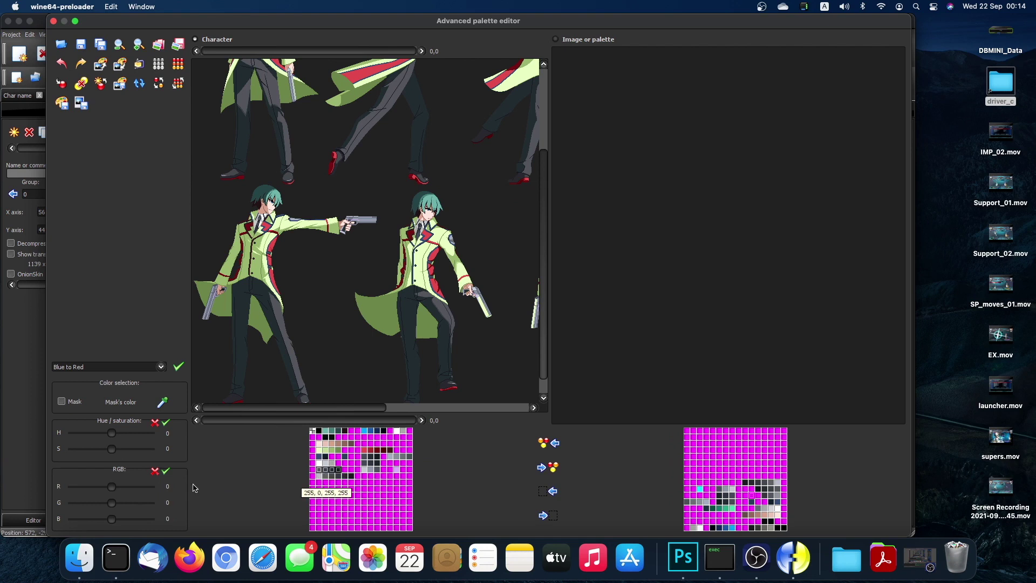
{"action": "left_click", "coordinate": [124, 435]}
{"action": "left_click_drag", "start_coordinate": [124, 435], "coordinate": [97, 435]}
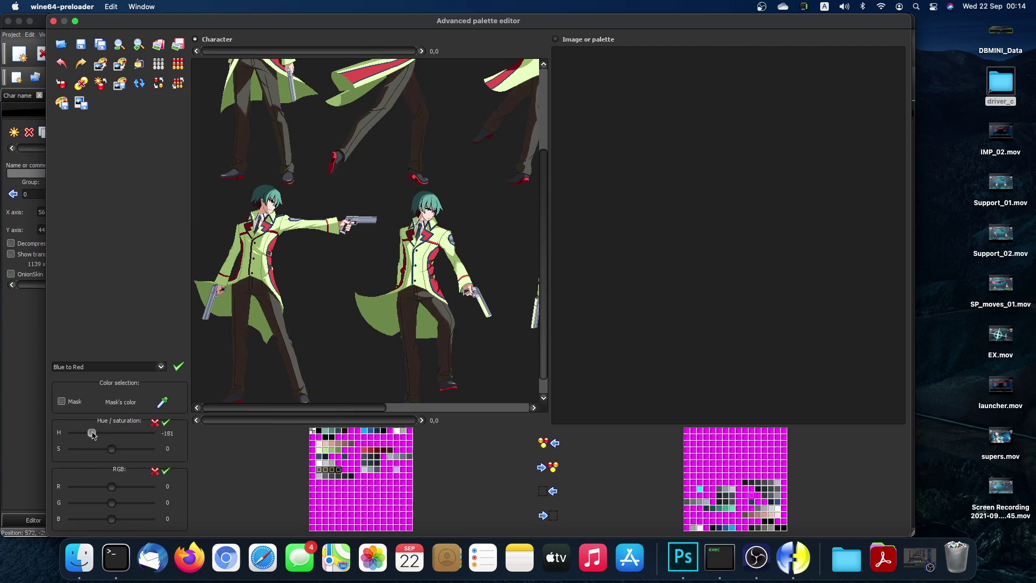
{"action": "left_click", "coordinate": [155, 423]}
Adjust the trousers' red, green and blue levels from lavender to olive brown and apply.
{"action": "mouse_move", "coordinate": [111, 491]}
{"action": "left_mouse_down"}
{"action": "mouse_move", "coordinate": [127, 490]}
{"action": "mouse_move", "coordinate": [126, 503]}
{"action": "left_mouse_up"}
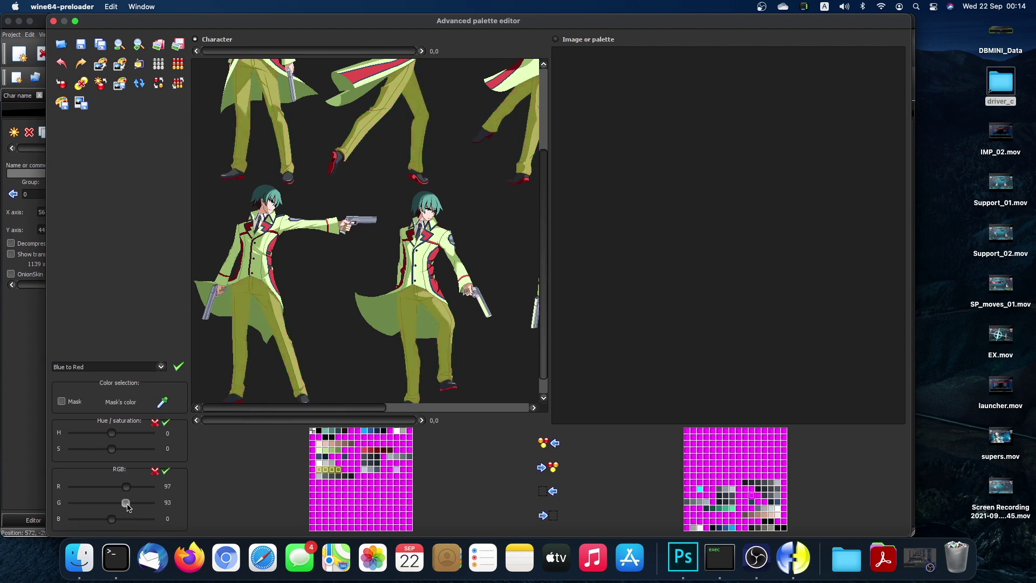
{"action": "left_click_drag", "start_coordinate": [111, 519], "coordinate": [127, 519]}
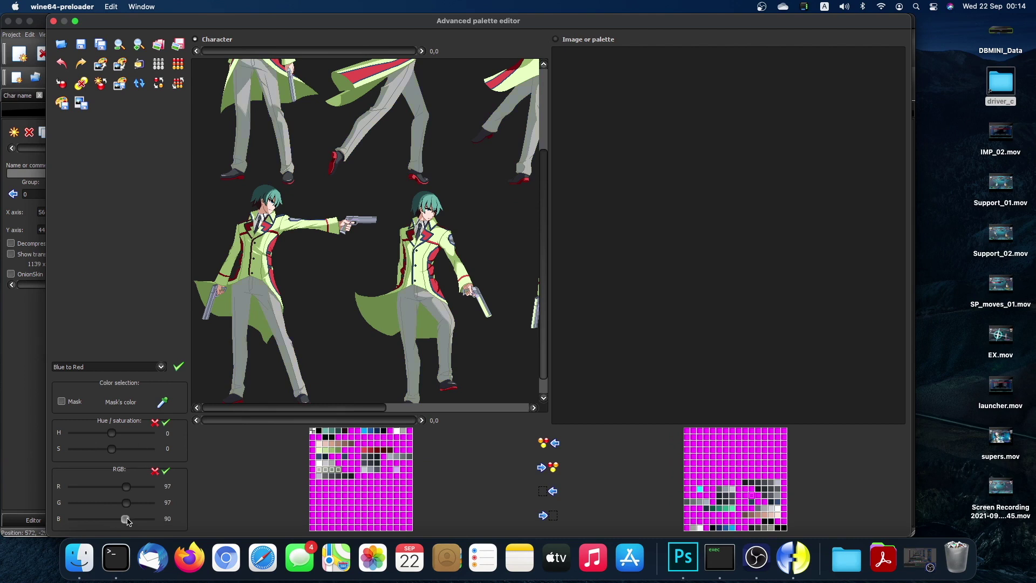
{"action": "left_click_drag", "start_coordinate": [128, 519], "coordinate": [136, 492]}
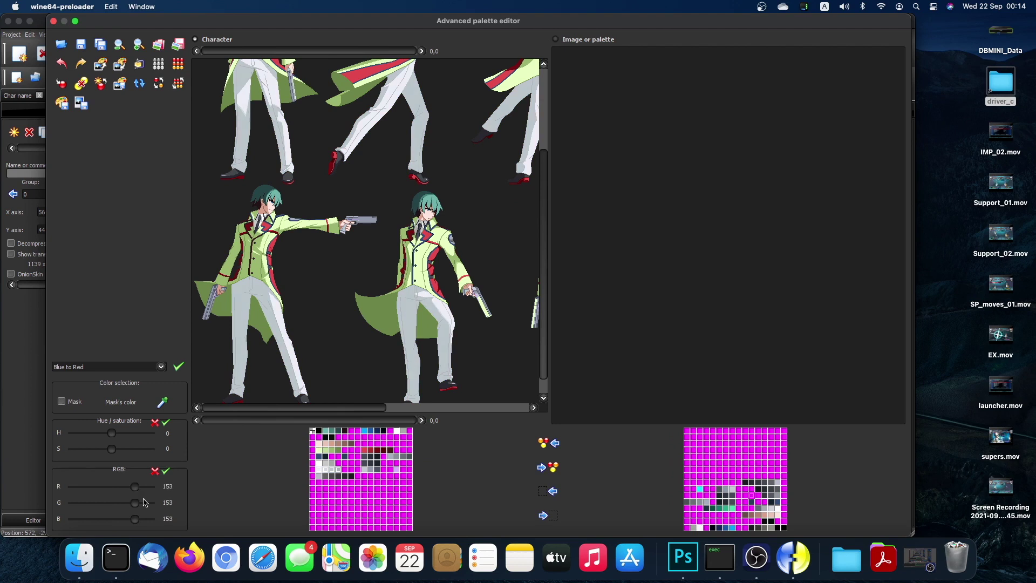
{"action": "left_click", "coordinate": [143, 504]}
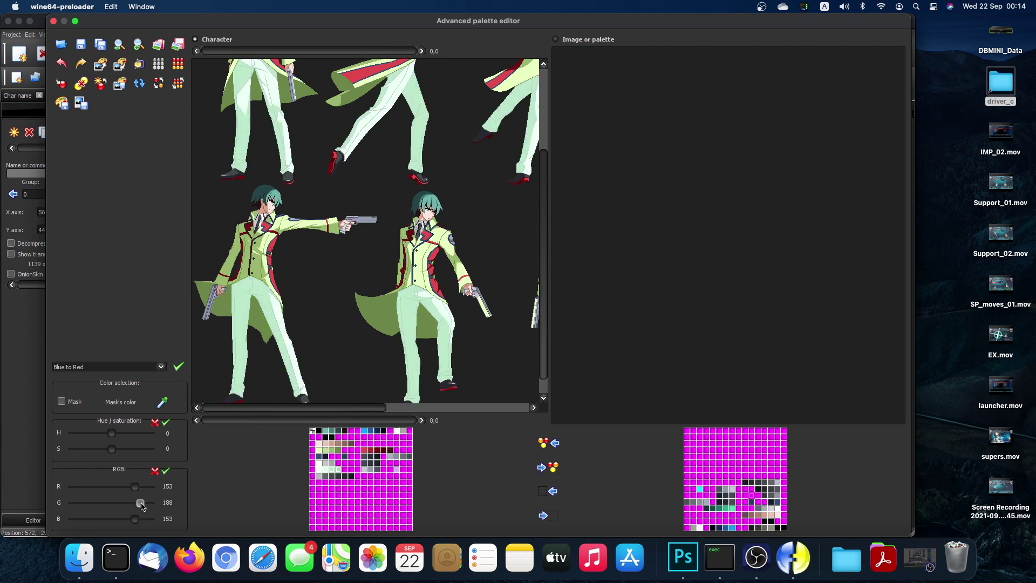
{"action": "left_click_drag", "start_coordinate": [143, 506], "coordinate": [131, 506]}
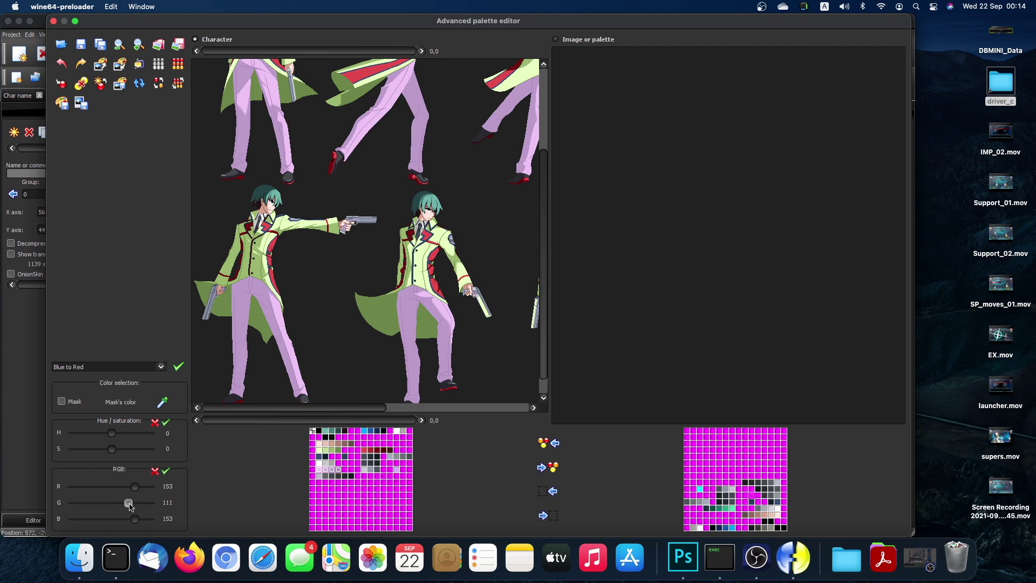
{"action": "left_click_drag", "start_coordinate": [135, 520], "coordinate": [118, 489]}
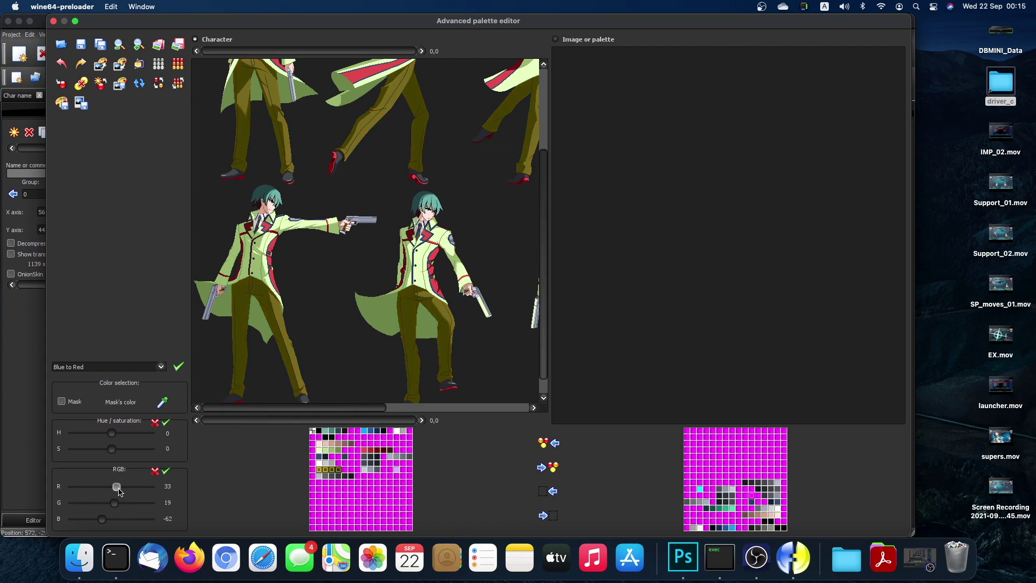
{"action": "left_click_drag", "start_coordinate": [119, 491], "coordinate": [121, 492]}
{"action": "left_click", "coordinate": [166, 471]}
{"action": "left_click_drag", "start_coordinate": [542, 358], "coordinate": [541, 276]}
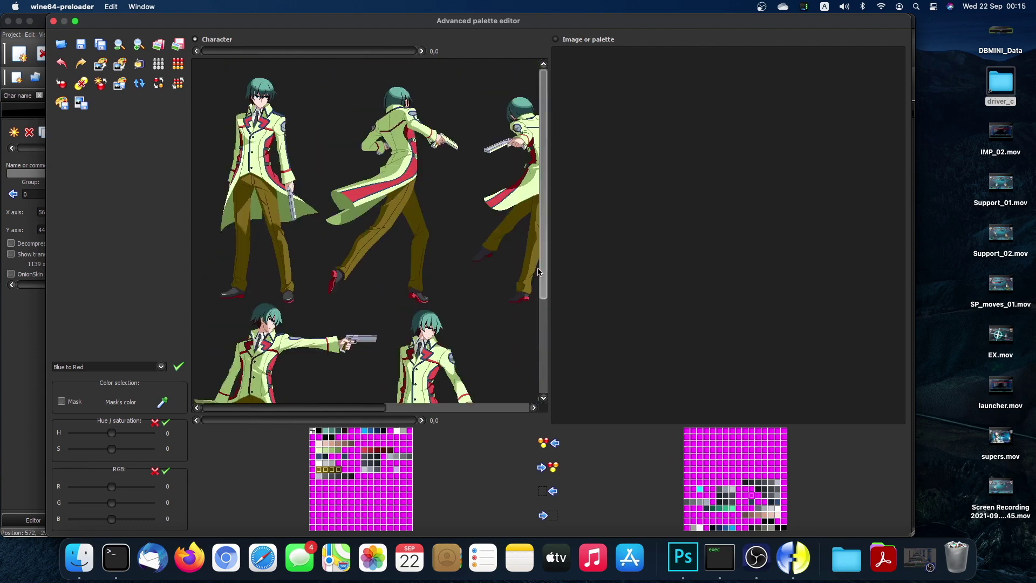
{"action": "mouse_move", "coordinate": [367, 411]}
{"action": "left_mouse_down"}
{"action": "mouse_move", "coordinate": [486, 411]}
{"action": "mouse_move", "coordinate": [367, 411]}
{"action": "left_mouse_up"}
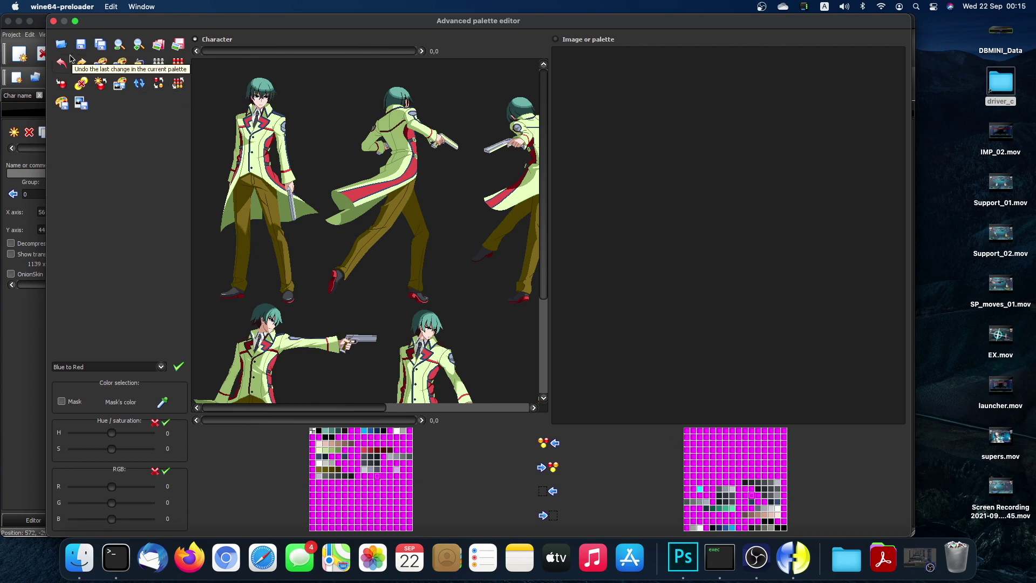
Invert the palette to magenta silhouettes and save it as Default_03.act.
{"action": "left_click", "coordinate": [178, 84]}
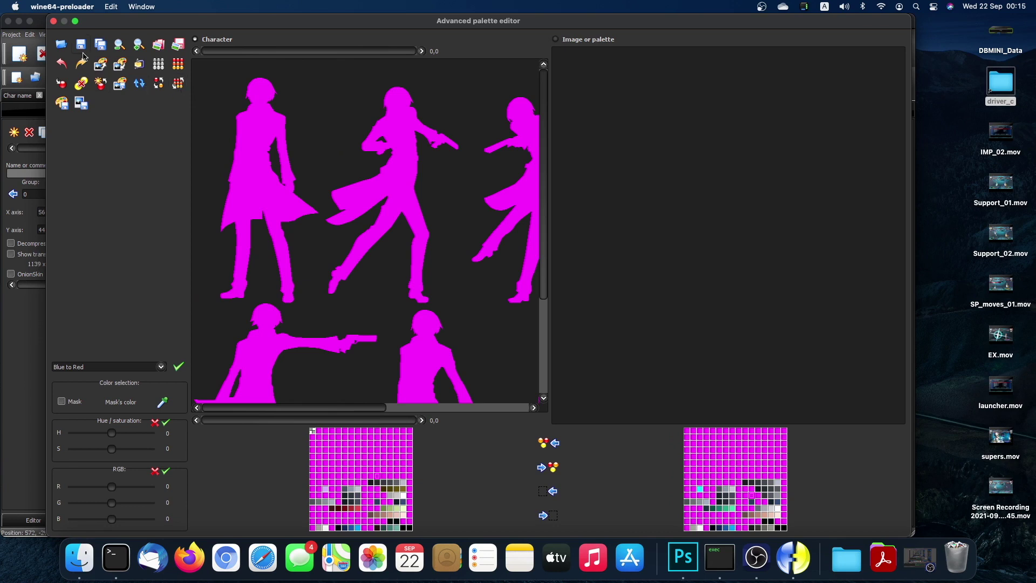
{"action": "left_click", "coordinate": [81, 44]}
{"action": "left_click", "coordinate": [164, 74]}
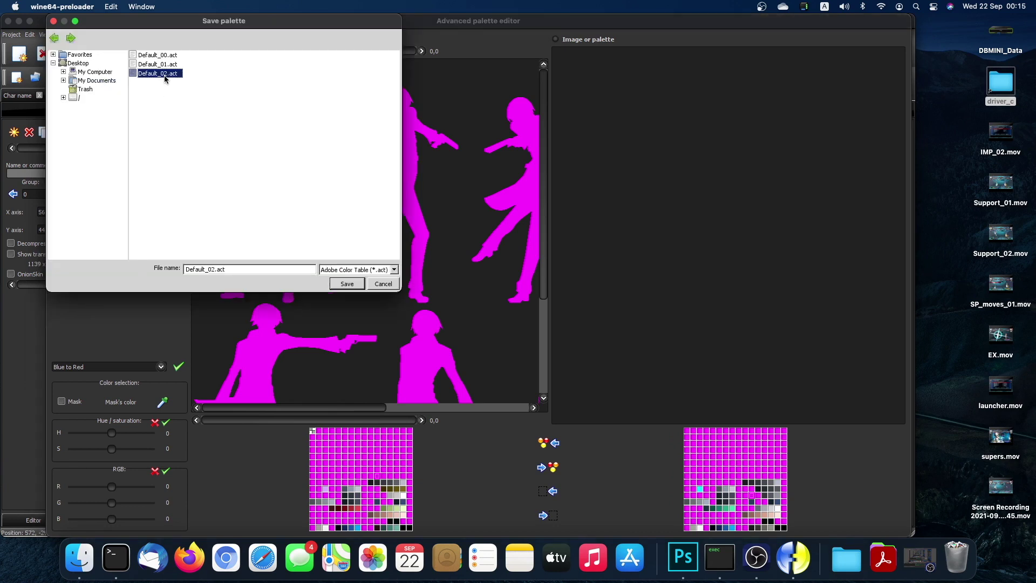
{"action": "left_click", "coordinate": [215, 268]}
{"action": "type", "text": "3"}
{"action": "left_click", "coordinate": [353, 285]}
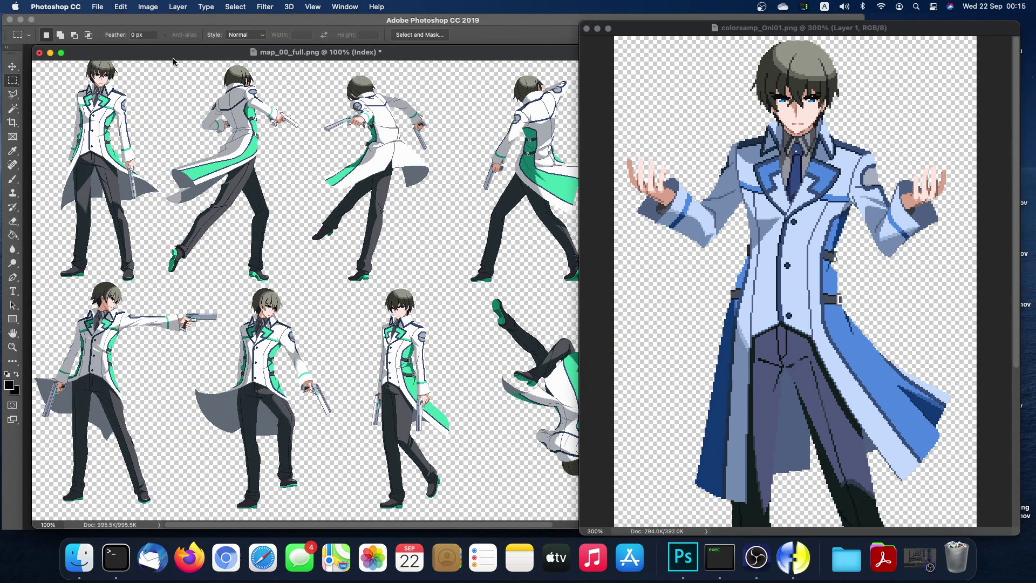
Load the Default_03.act palette into the sprite sheet's colour table.
{"action": "left_click", "coordinate": [173, 61]}
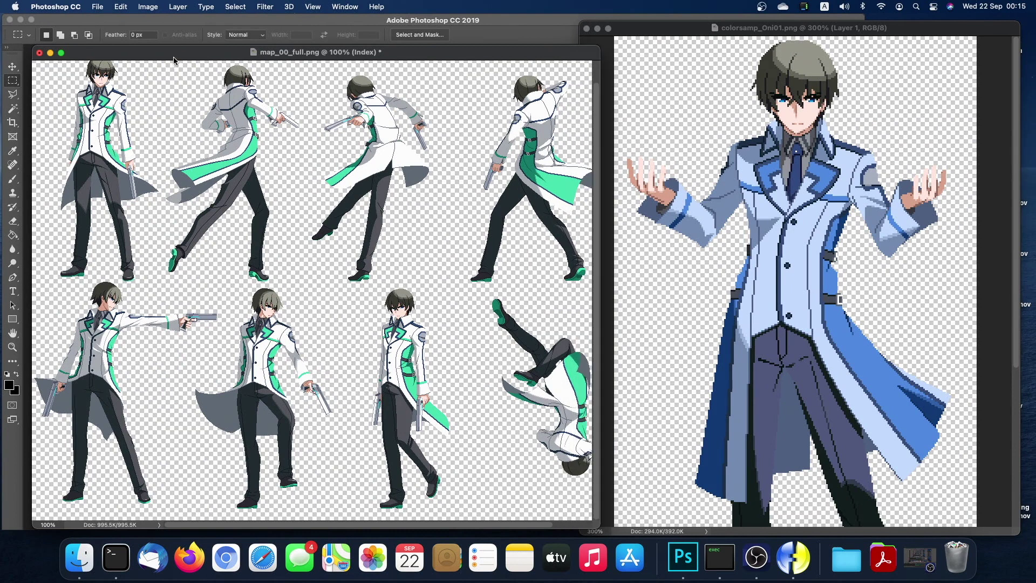
{"action": "left_click", "coordinate": [148, 7]}
{"action": "mouse_move", "coordinate": [152, 23]}
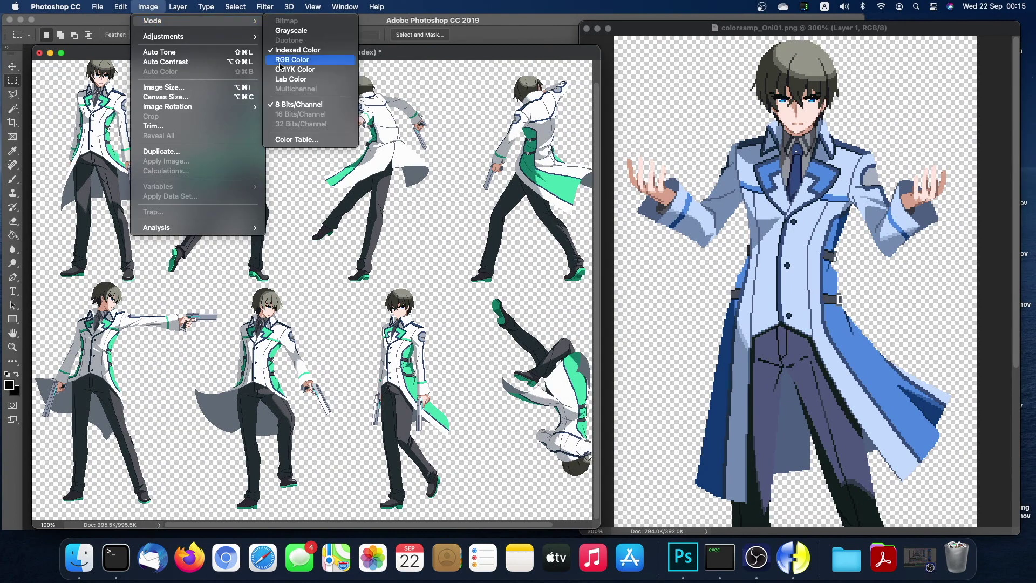
{"action": "left_click", "coordinate": [286, 140]}
{"action": "left_click", "coordinate": [625, 319]}
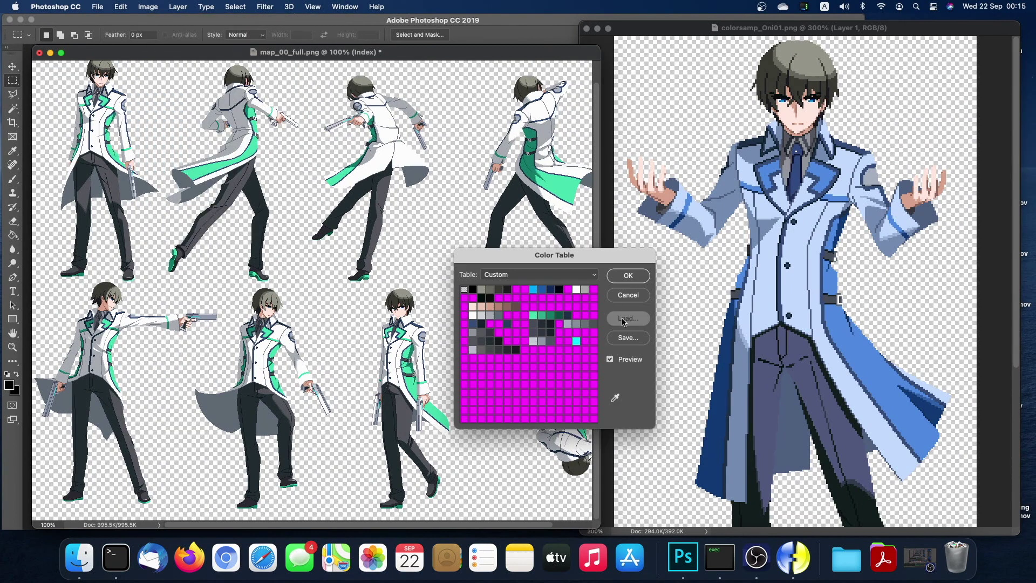
{"action": "scroll", "coordinate": [332, 361], "scroll_direction": "down", "scroll_amount": 2}
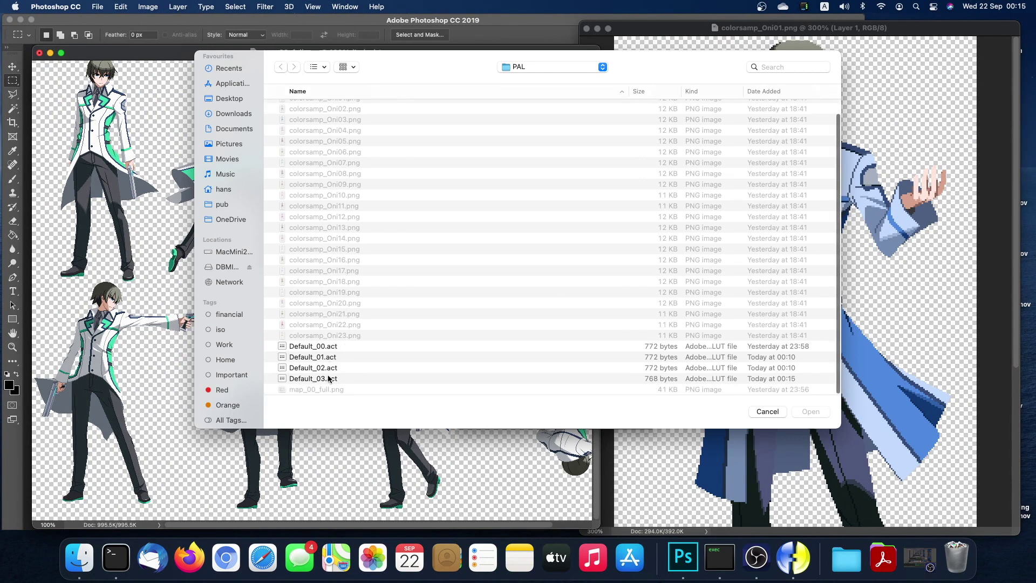
{"action": "left_click", "coordinate": [327, 377]}
{"action": "left_click", "coordinate": [811, 412]}
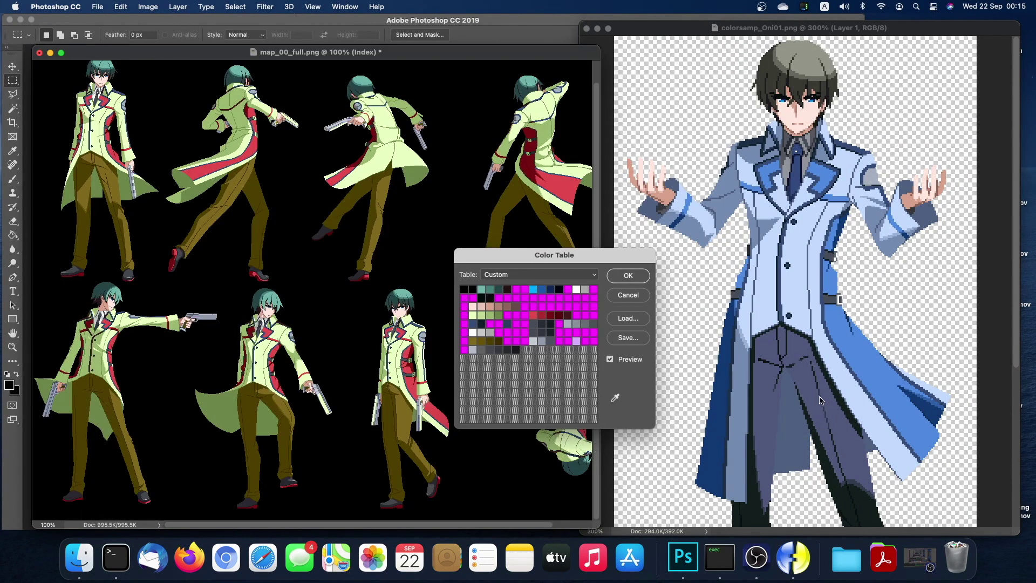
{"action": "left_click", "coordinate": [640, 276]}
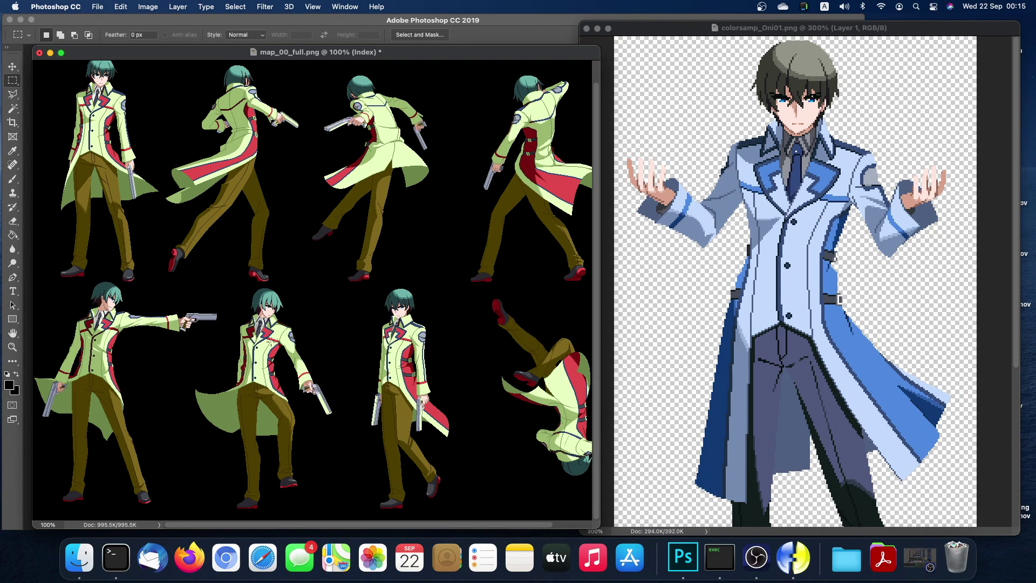
Make the black background colour transparent in the sprite sheet's colour table.
{"action": "left_click", "coordinate": [148, 7]}
{"action": "mouse_move", "coordinate": [158, 22]}
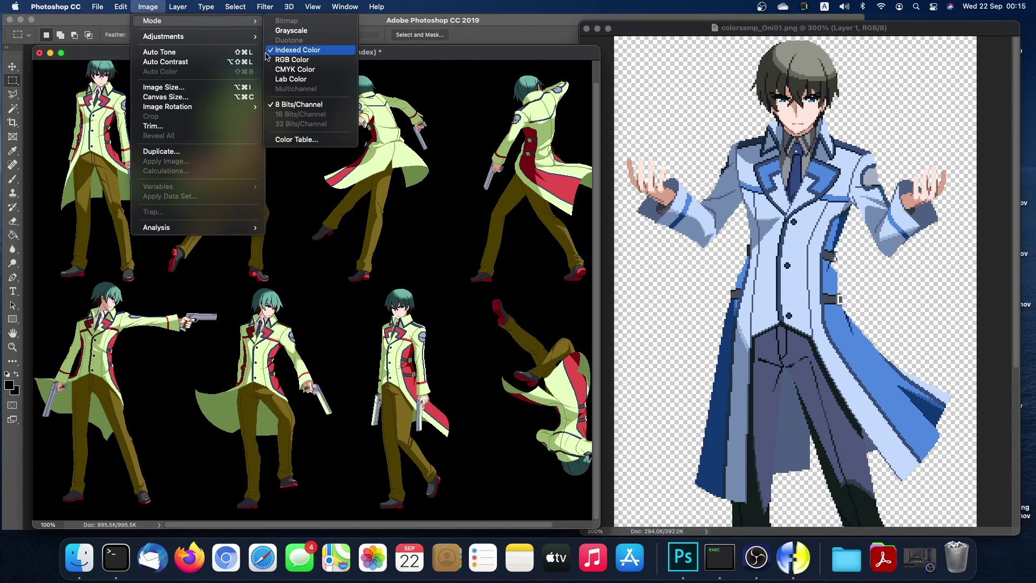
{"action": "left_click", "coordinate": [312, 140]}
{"action": "key", "text": "ctrl+Left"}
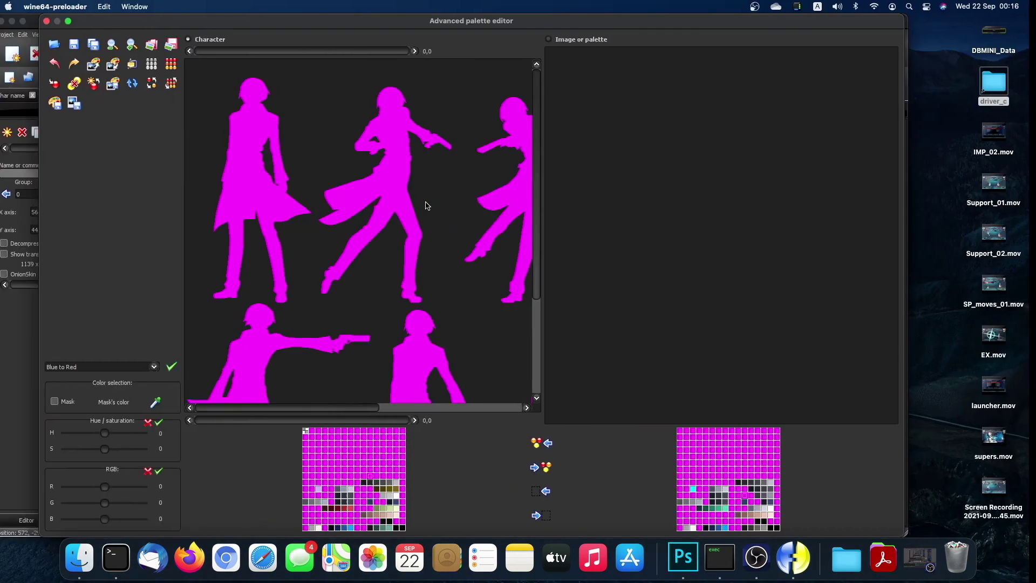
{"action": "key", "text": "ctrl+Right"}
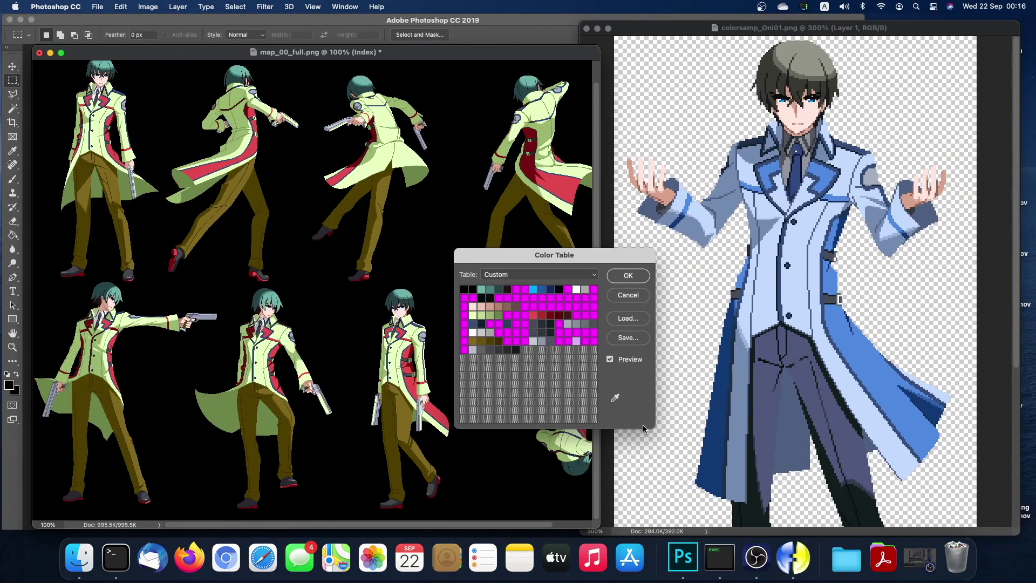
{"action": "left_click", "coordinate": [618, 402]}
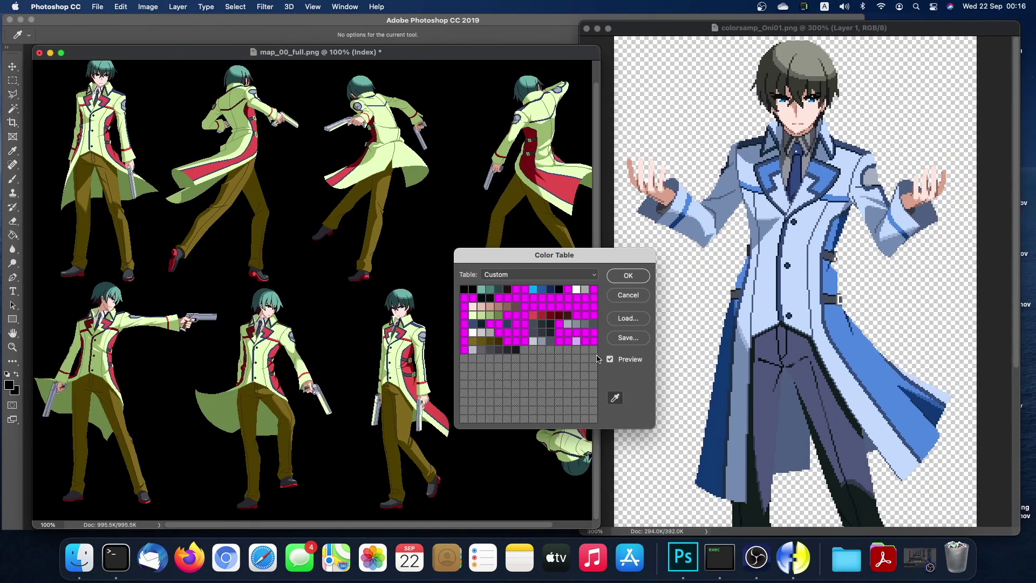
{"action": "left_click", "coordinate": [464, 290]}
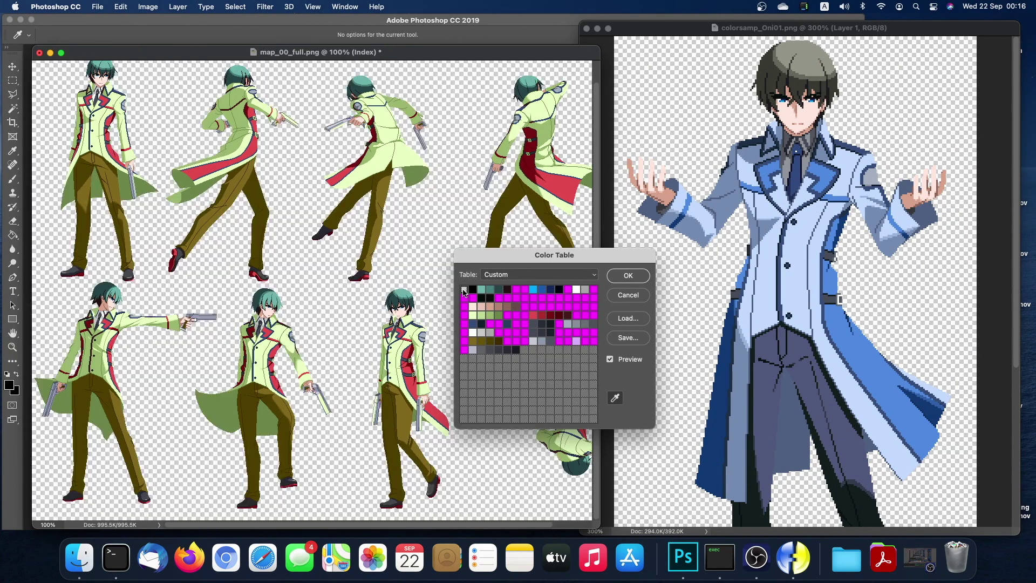
Save the edited colour table over Default_03.act and apply it to the sheet.
{"action": "left_click", "coordinate": [628, 338]}
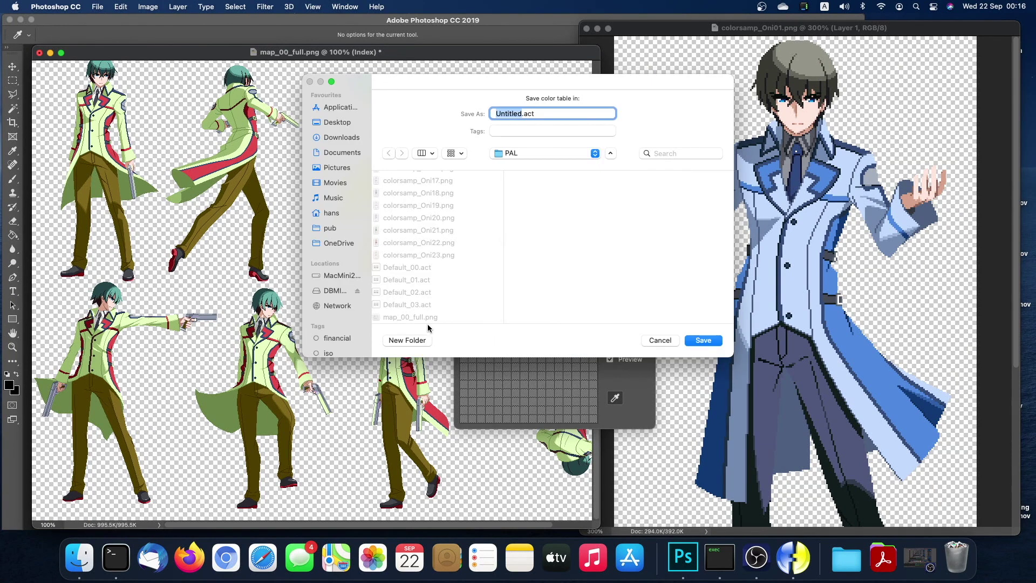
{"action": "left_click", "coordinate": [427, 306]}
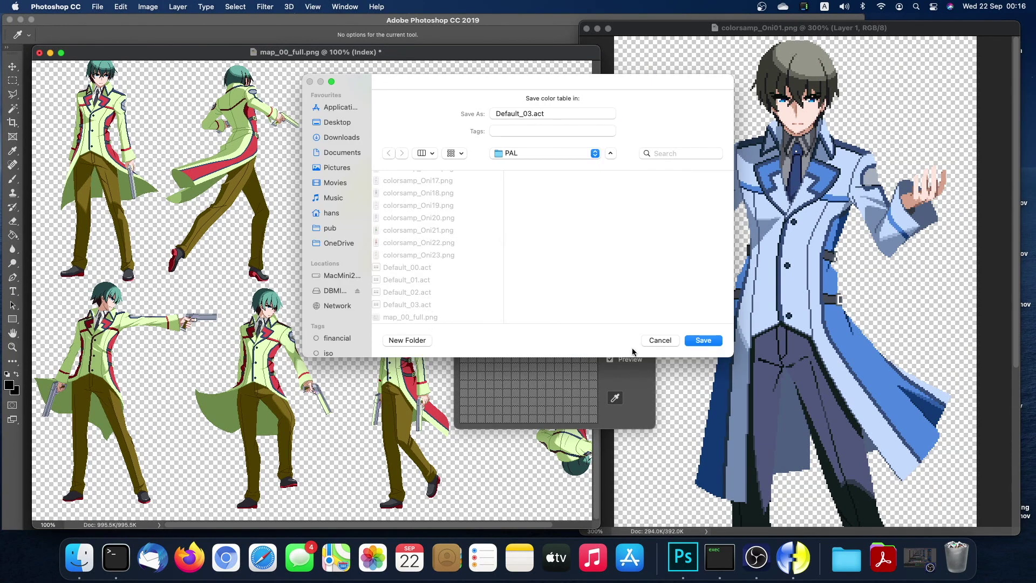
{"action": "left_click", "coordinate": [704, 341]}
{"action": "left_click", "coordinate": [550, 269]}
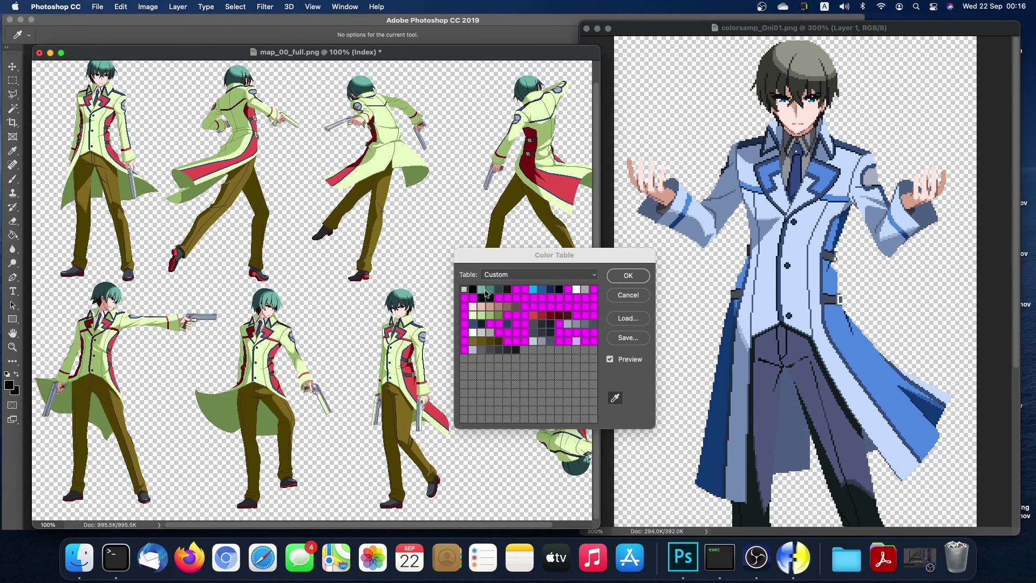
{"action": "left_click", "coordinate": [628, 277]}
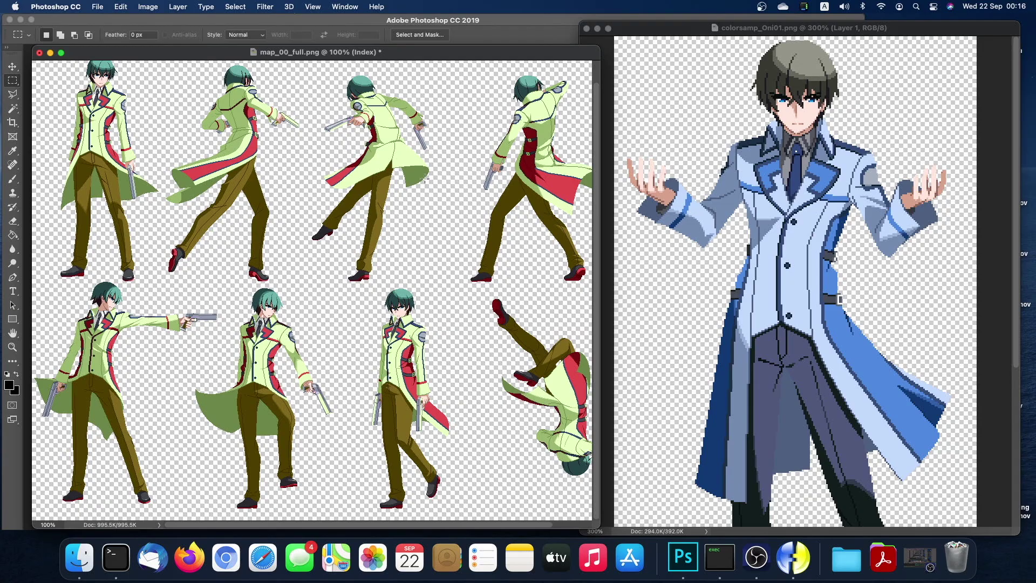
{"action": "left_click", "coordinate": [757, 558]}
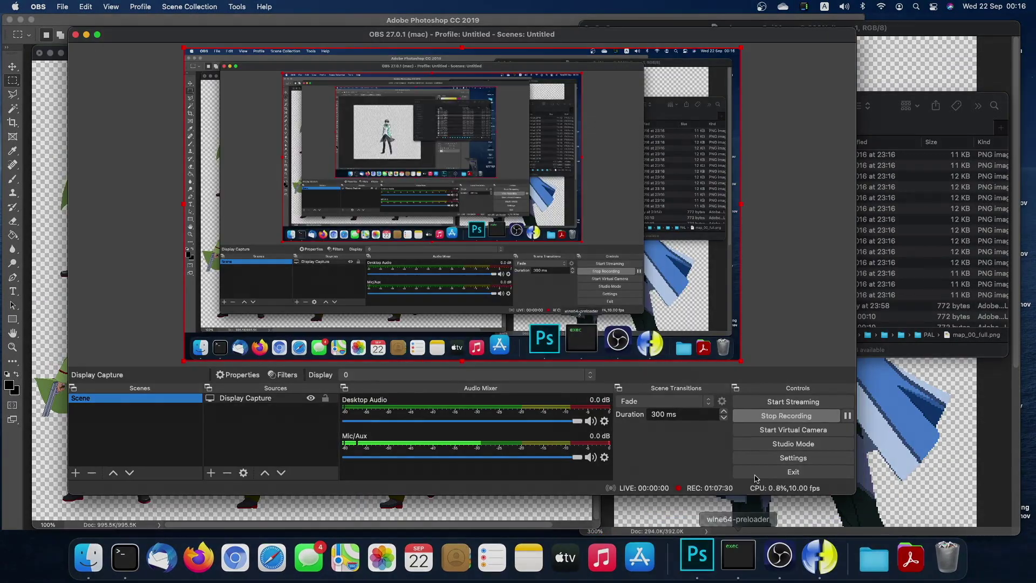